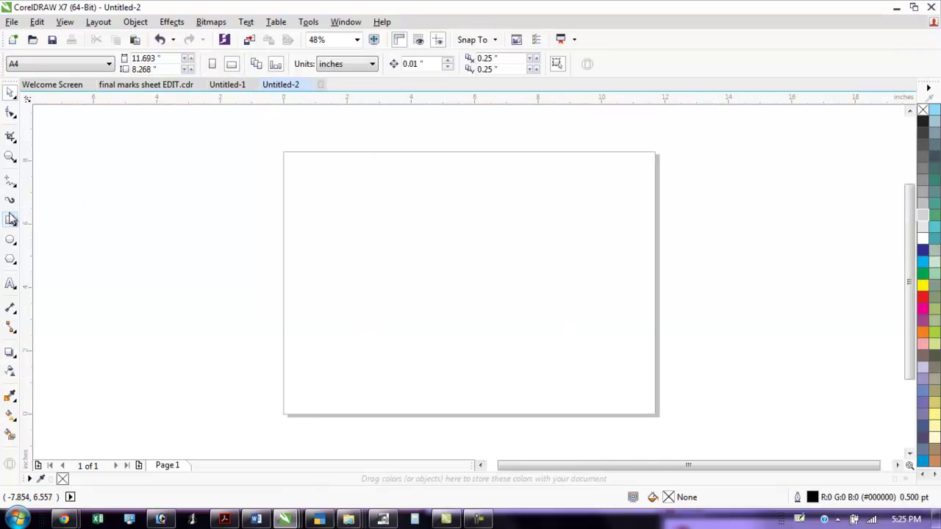
Draw a rectangle covering the entire A4 page and give it an elliptical fountain fill
left_click(11, 221)
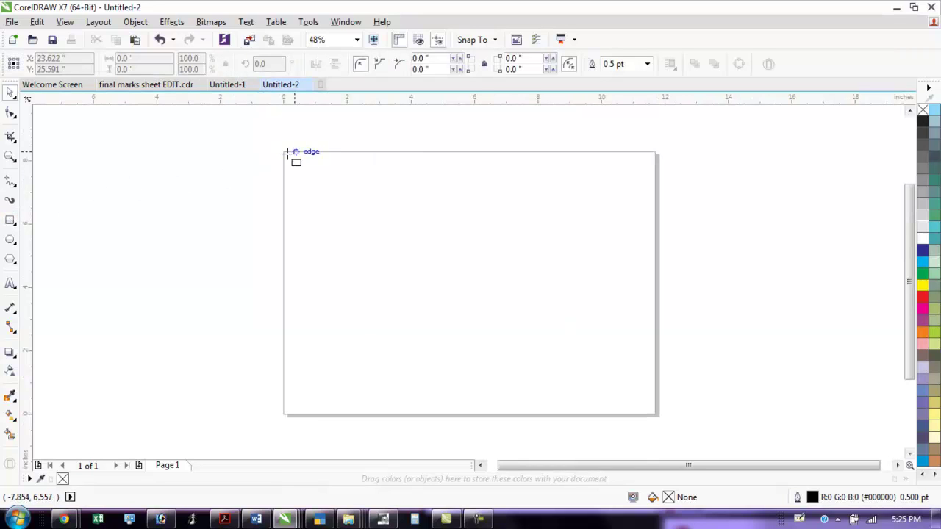
left_click_drag(283, 151, 655, 414)
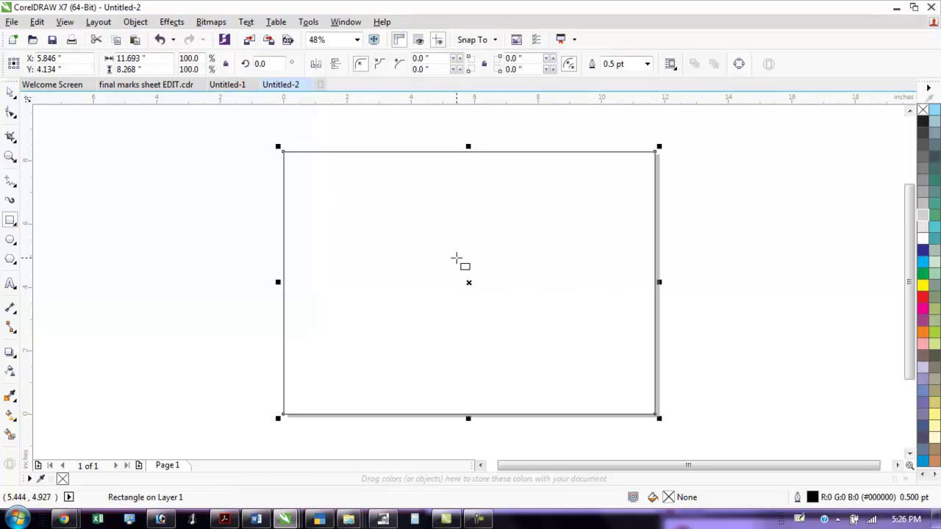
key("F11")
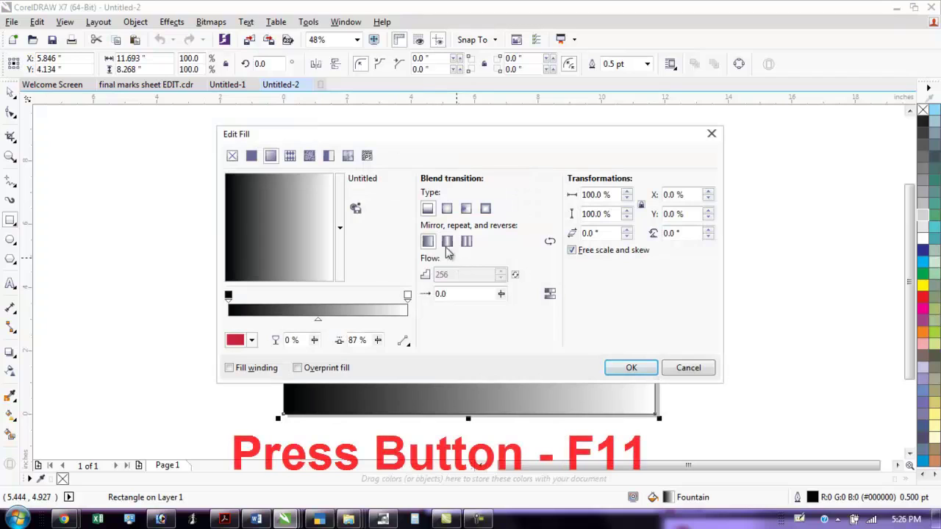
left_click(447, 210)
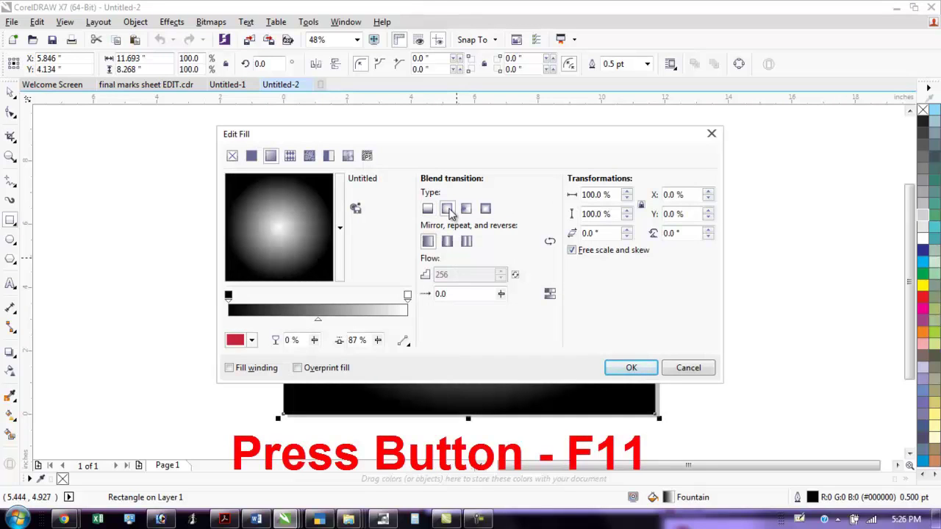
Set the start node of the rectangle's fountain fill to blue #1F32DB and apply the fill
left_click(228, 303)
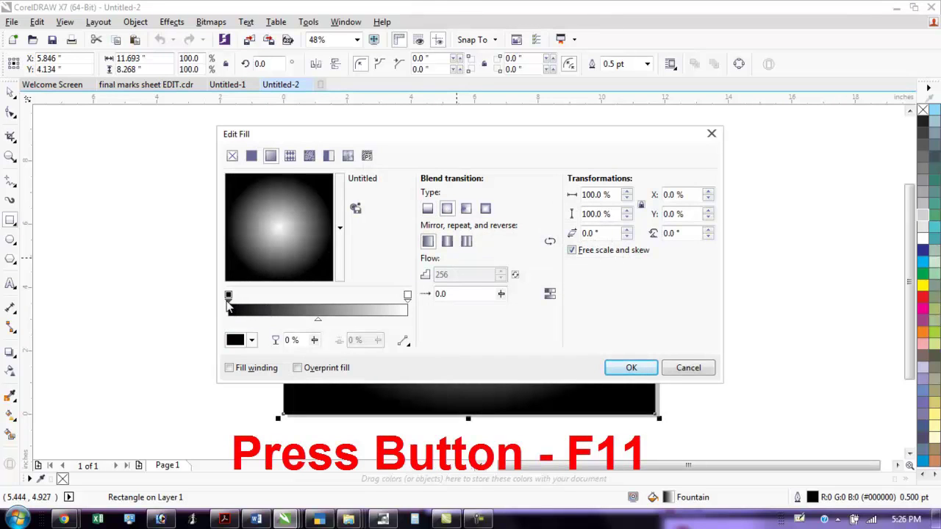
left_click(251, 340)
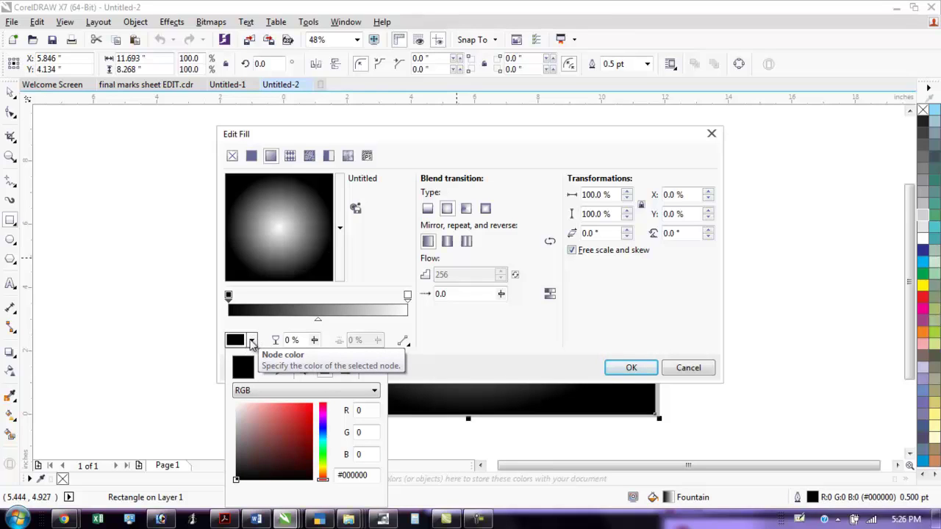
left_click(253, 343)
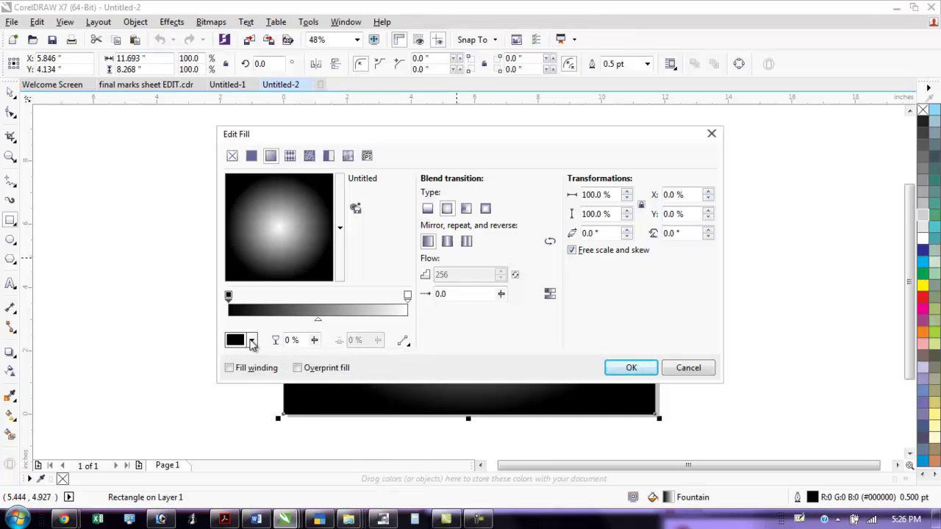
left_click(252, 342)
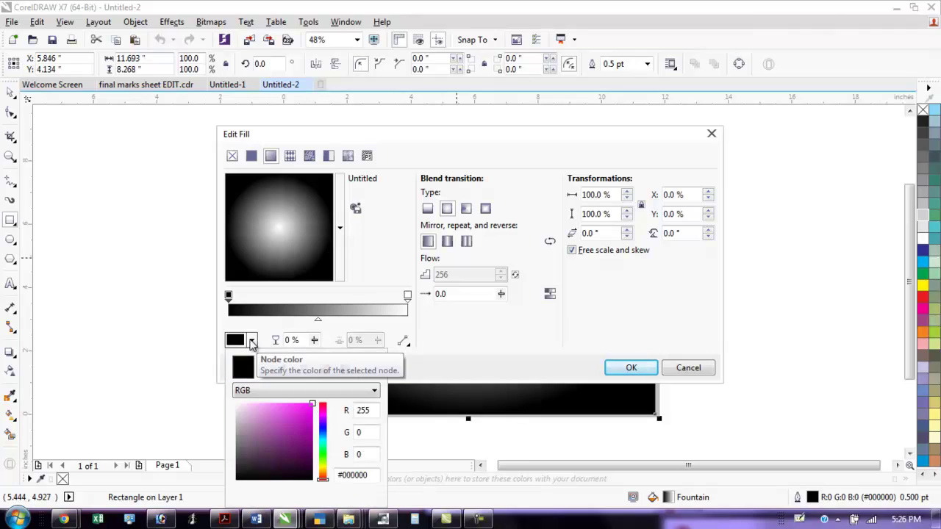
left_click(301, 416)
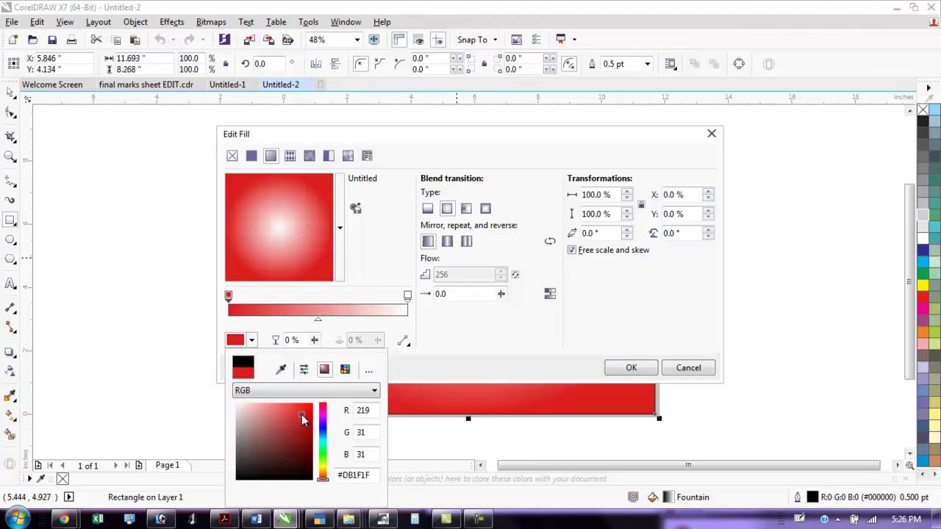
left_click(321, 435)
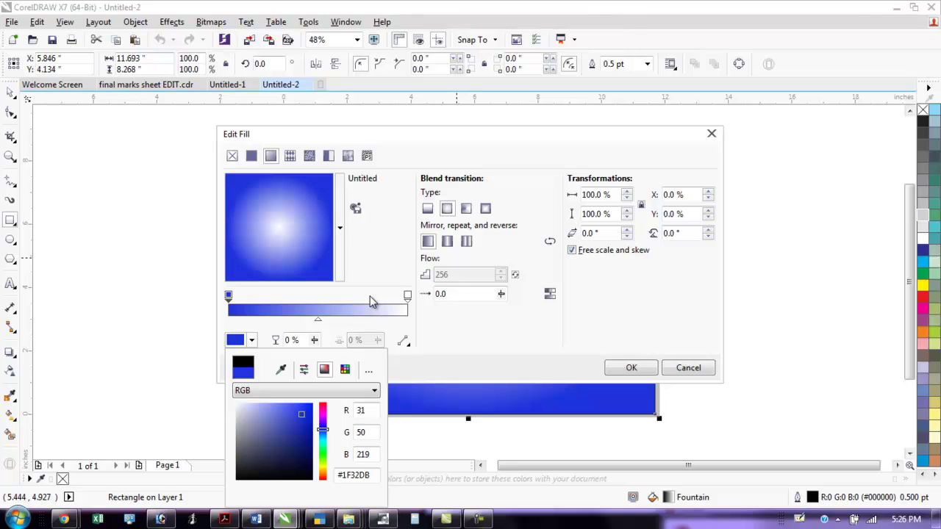
left_click(647, 377)
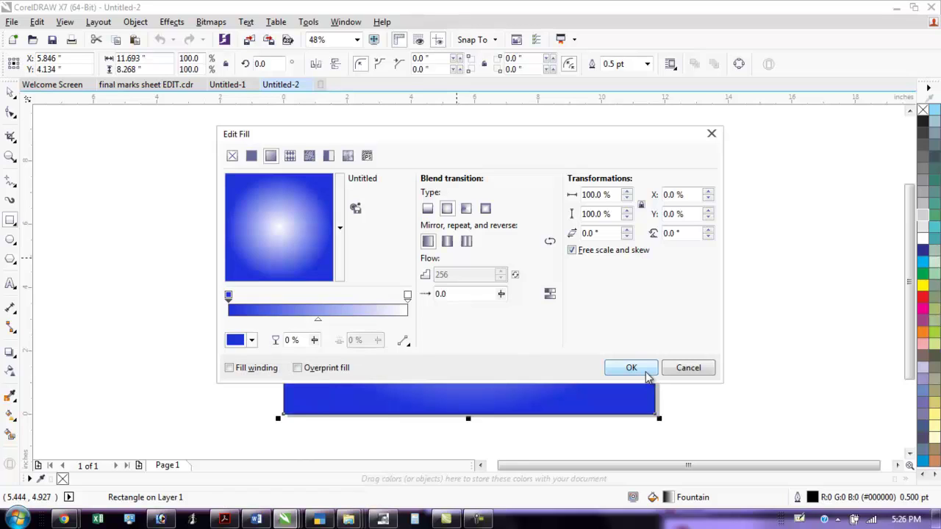
left_click(632, 369)
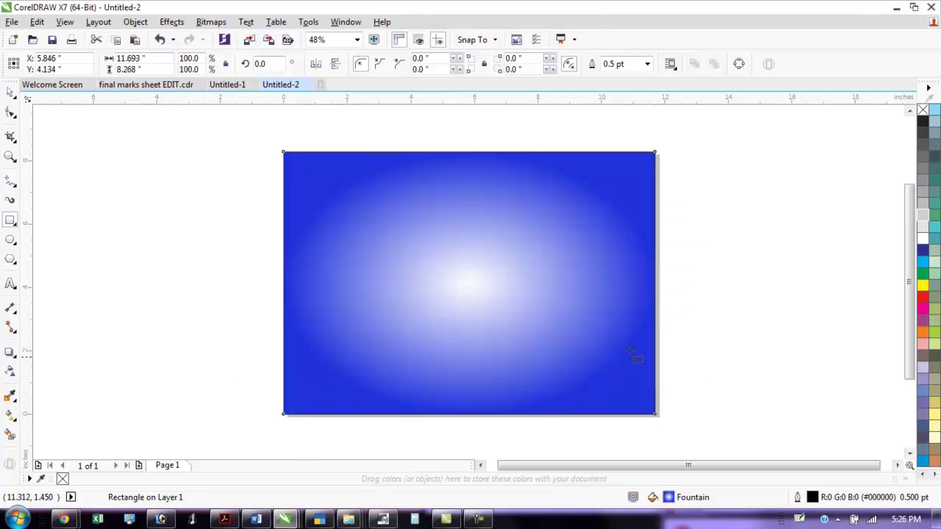
Draw a near-circular ellipse about 5.41 by 5.15 inches around the page centre and give it a conical fountain fill
left_click(10, 243)
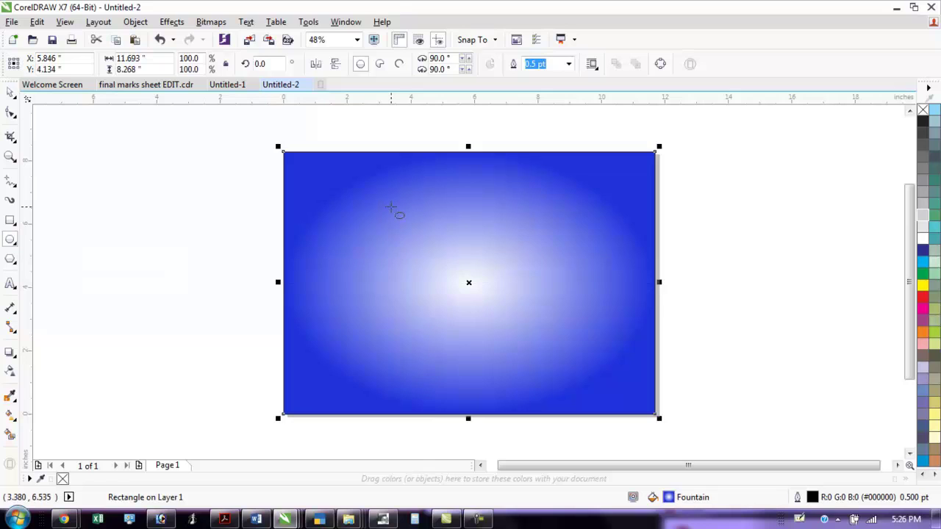
left_click_drag(390, 207, 565, 374)
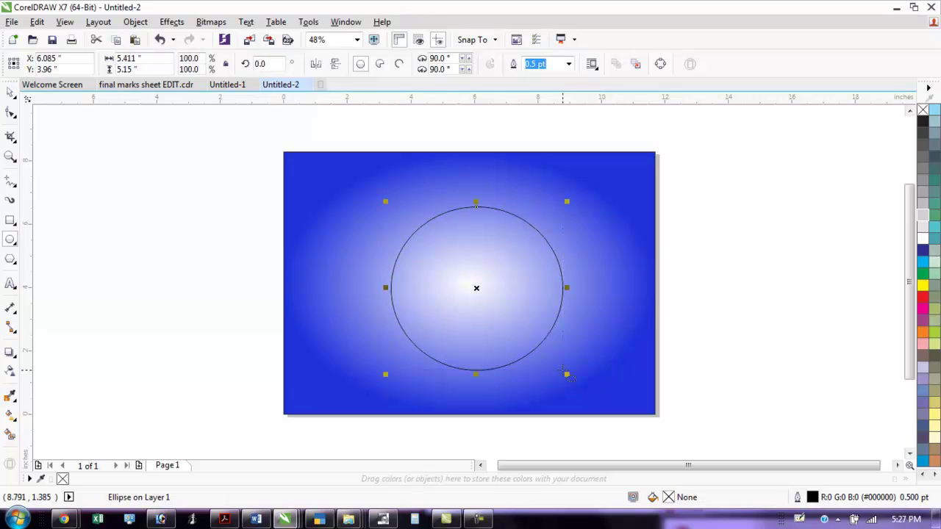
key("F11")
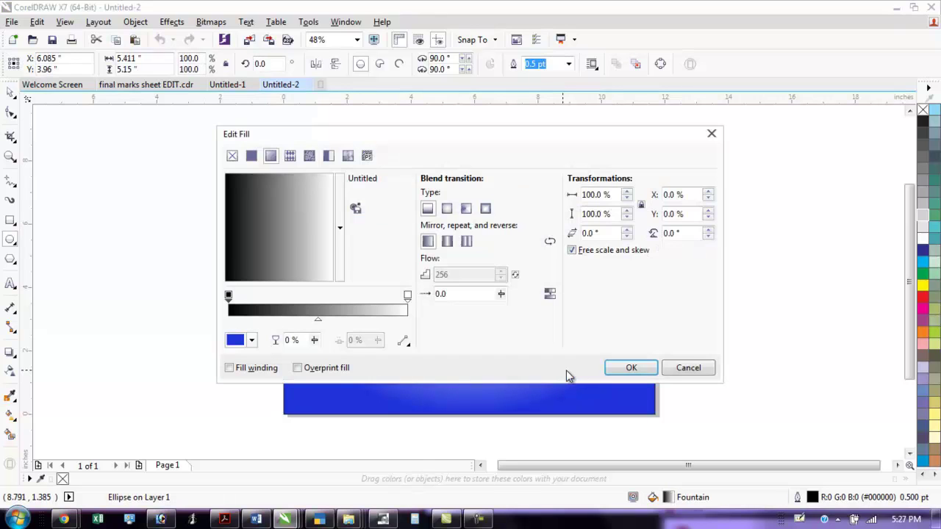
left_click(468, 210)
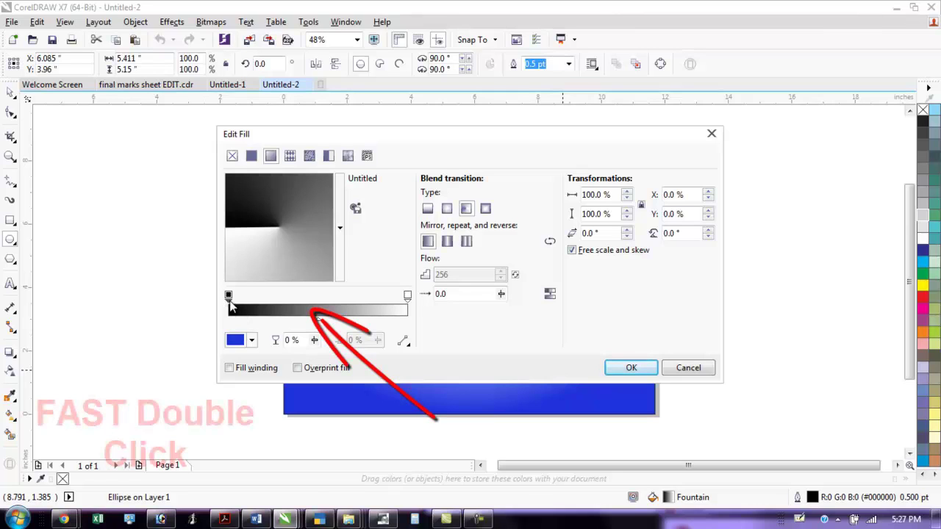
Add a node at 12% on the ellipse's gradient and colour it red #F23F3F
left_click(250, 302)
double_click(250, 301)
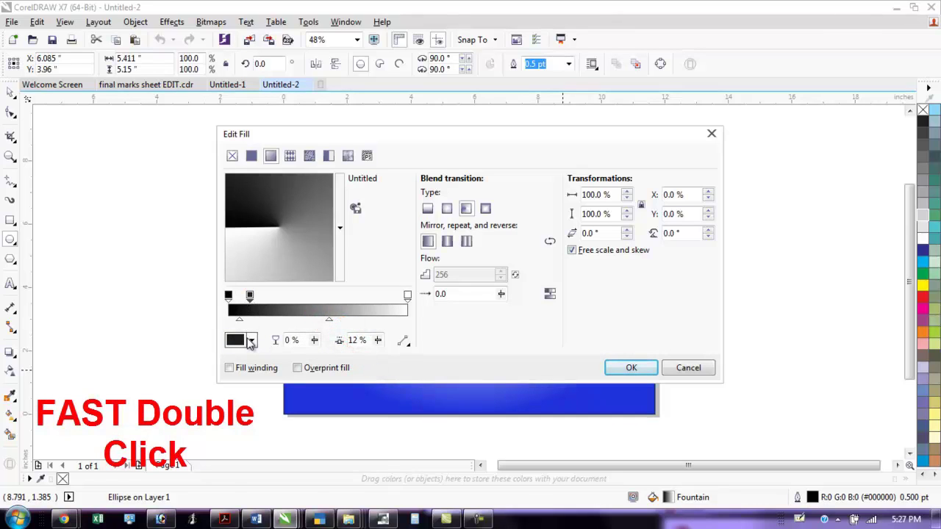
left_click(251, 341)
left_click(292, 407)
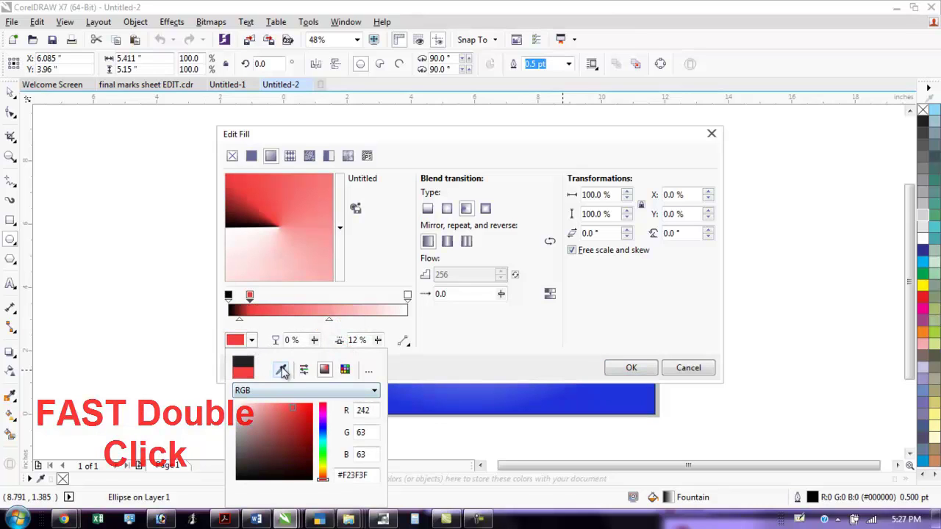
Add a node at 22% on the gradient and colour it purple #7838AD
left_click(267, 299)
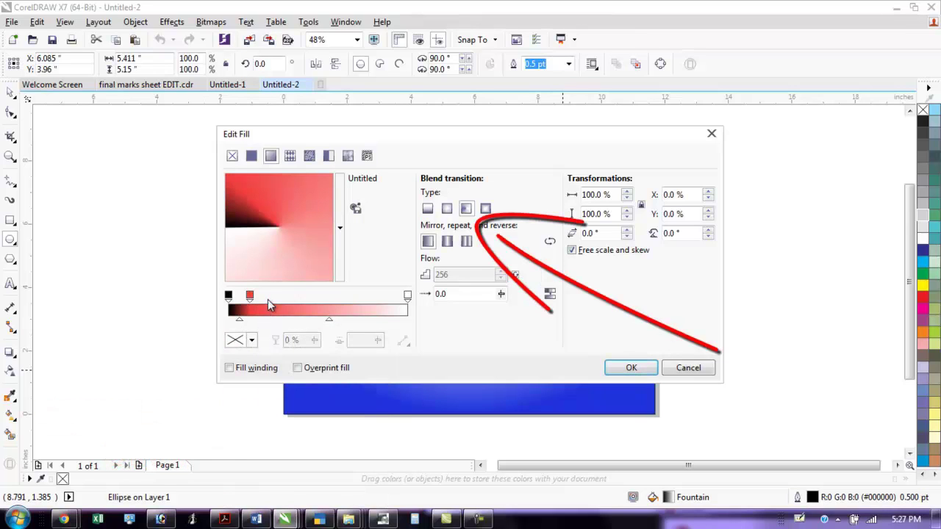
double_click(268, 300)
left_click(252, 341)
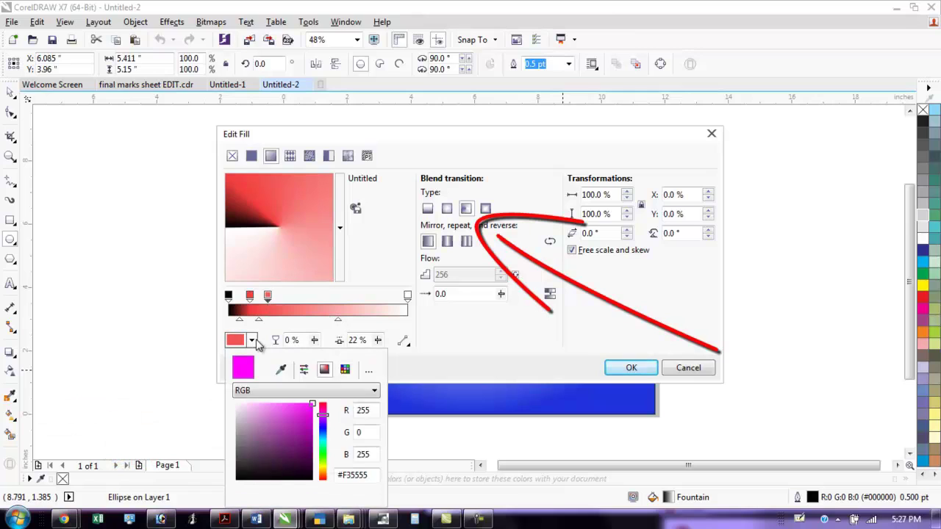
left_click(320, 422)
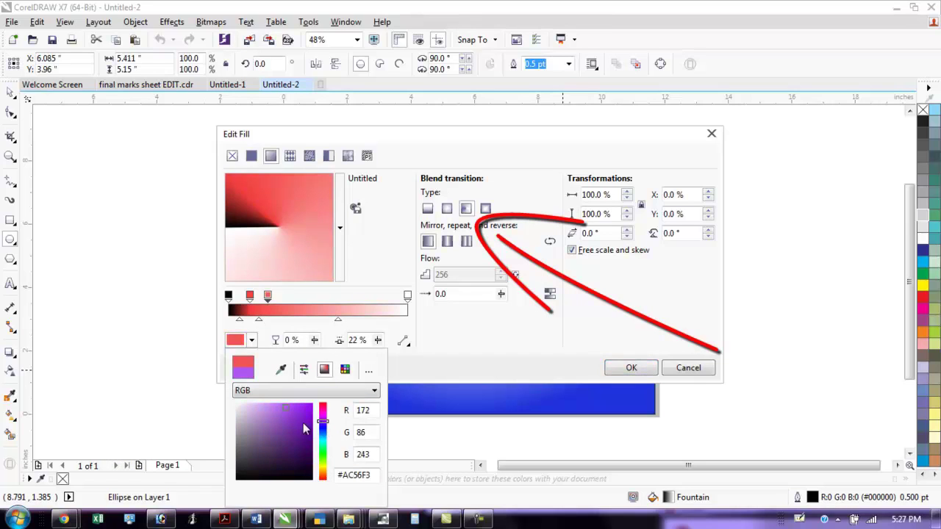
left_click(287, 429)
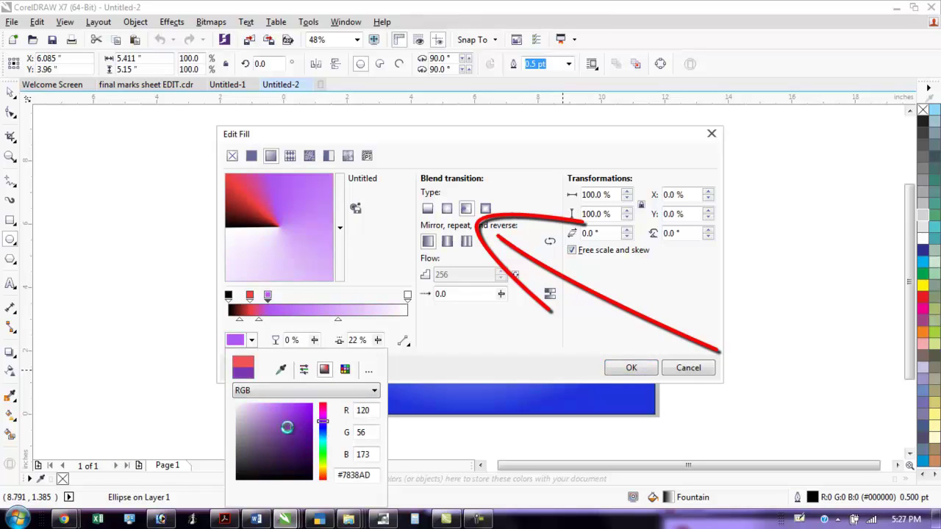
Add a node at 33% on the gradient and colour it dark teal blue
left_click(295, 306)
left_click(289, 306)
double_click(289, 306)
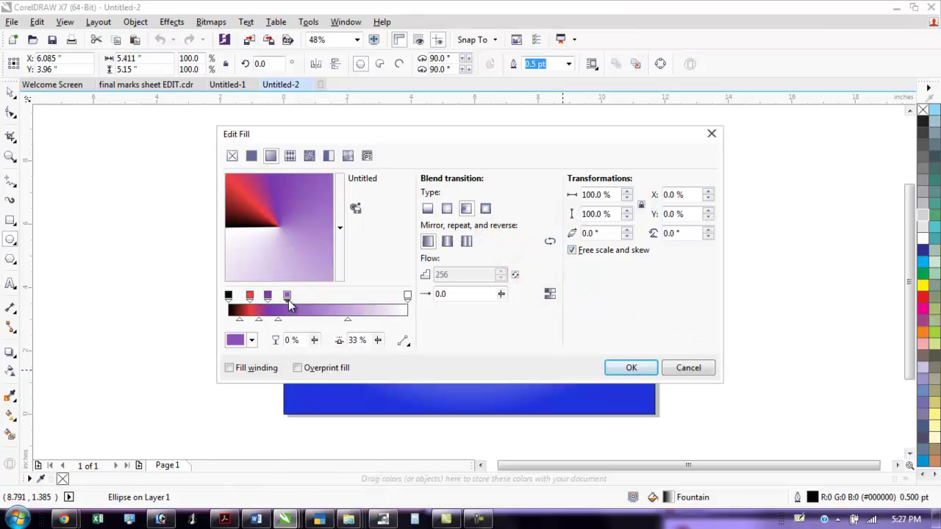
left_click(251, 340)
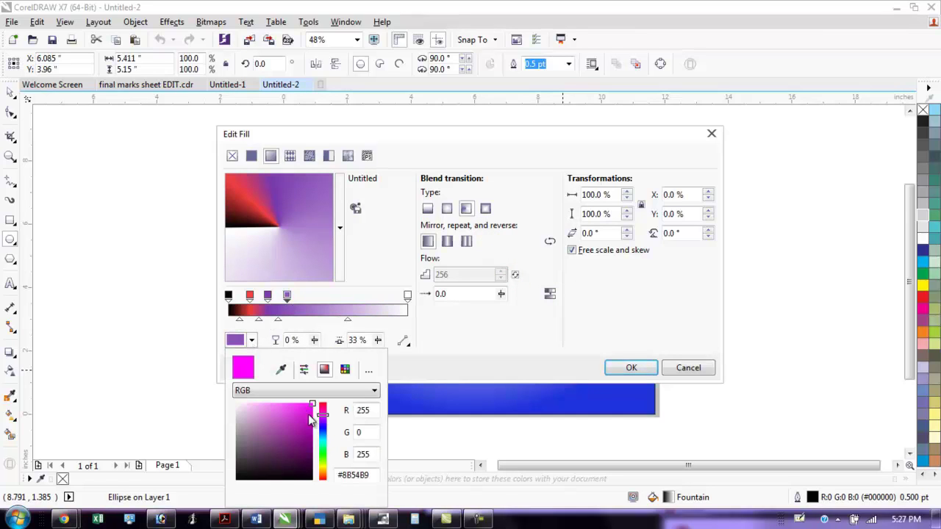
left_click(324, 442)
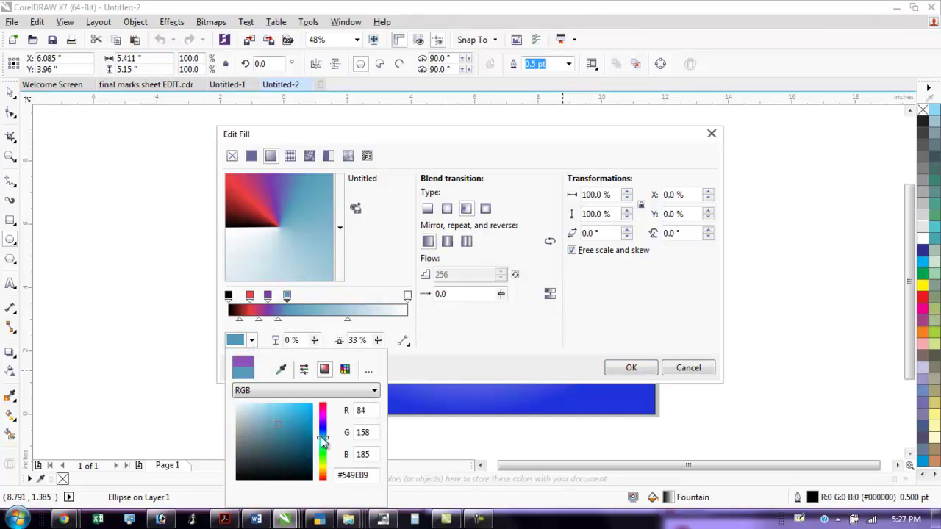
left_click(294, 442)
Add a node at 43% on the gradient and colour it very dark blue #082D3B
left_click(306, 315)
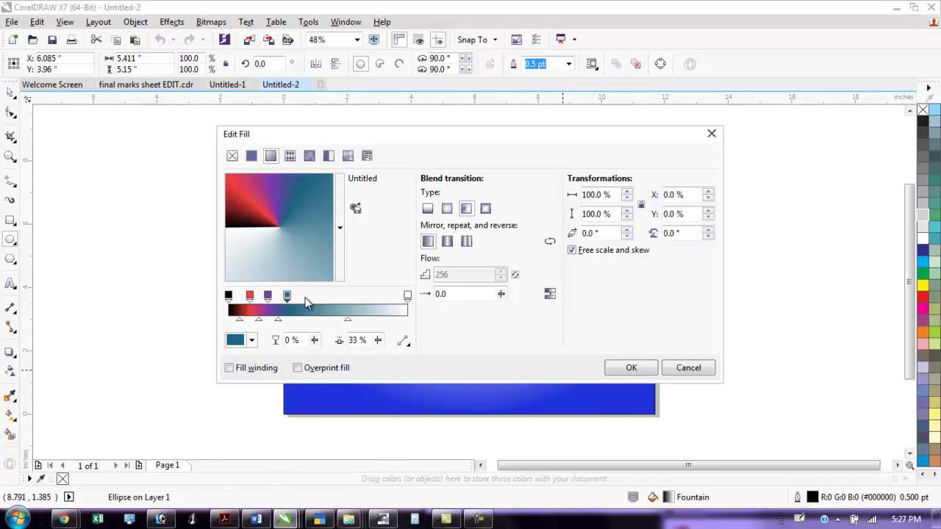
double_click(305, 310)
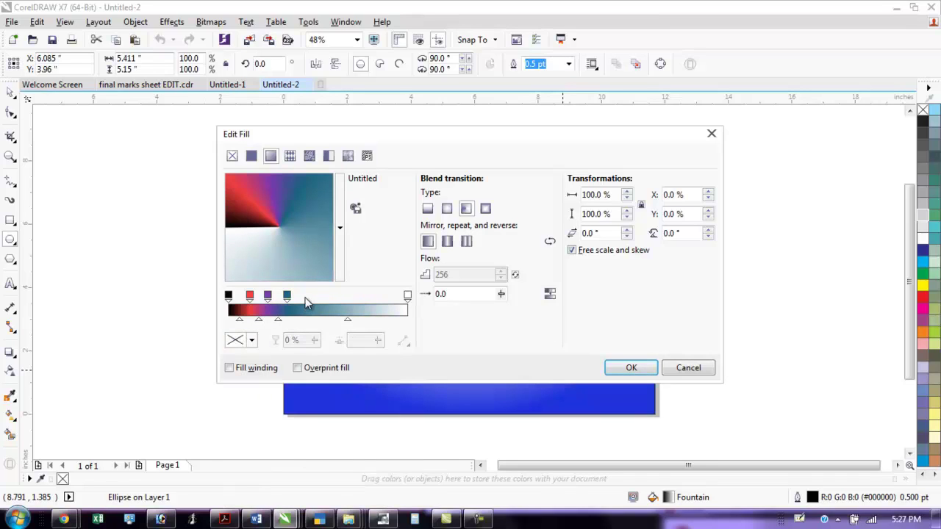
left_click(251, 340)
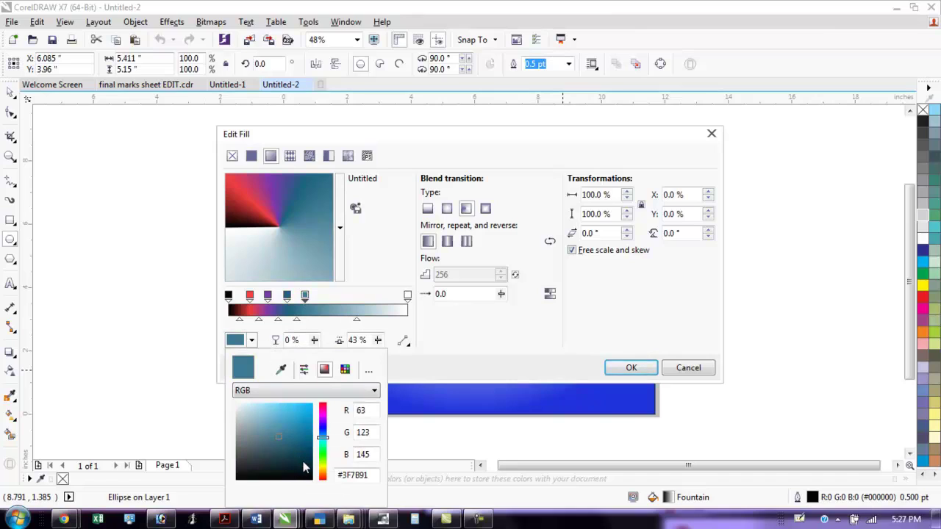
left_click(301, 462)
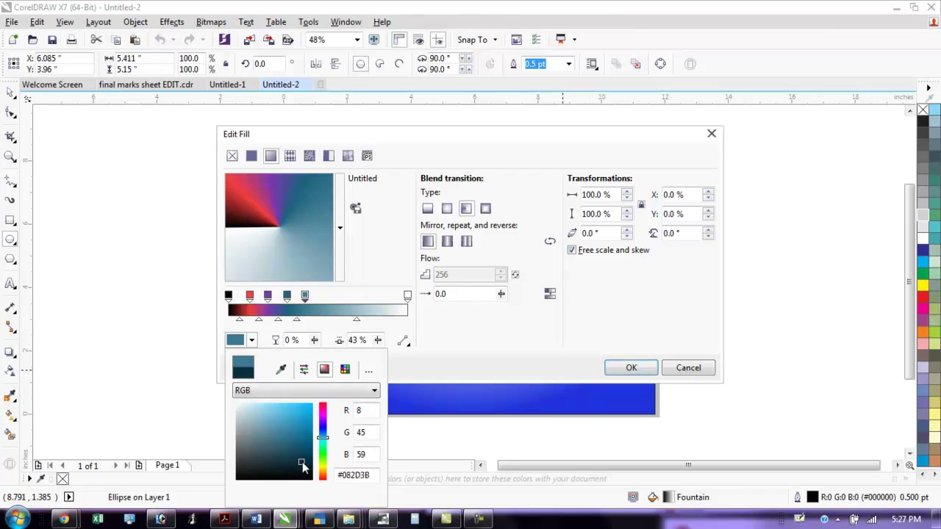
Add a node at 55% on the gradient and colour it bright orange
left_click(320, 301)
double_click(326, 310)
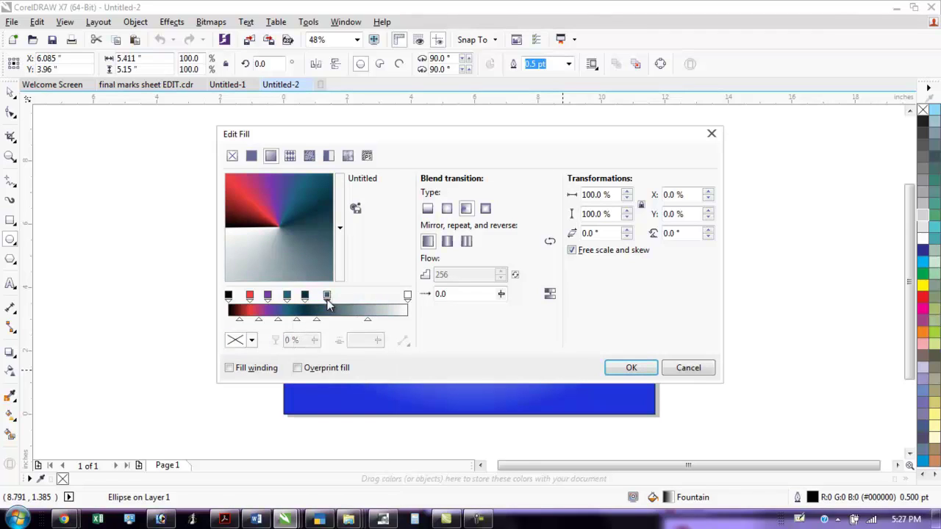
left_click(251, 341)
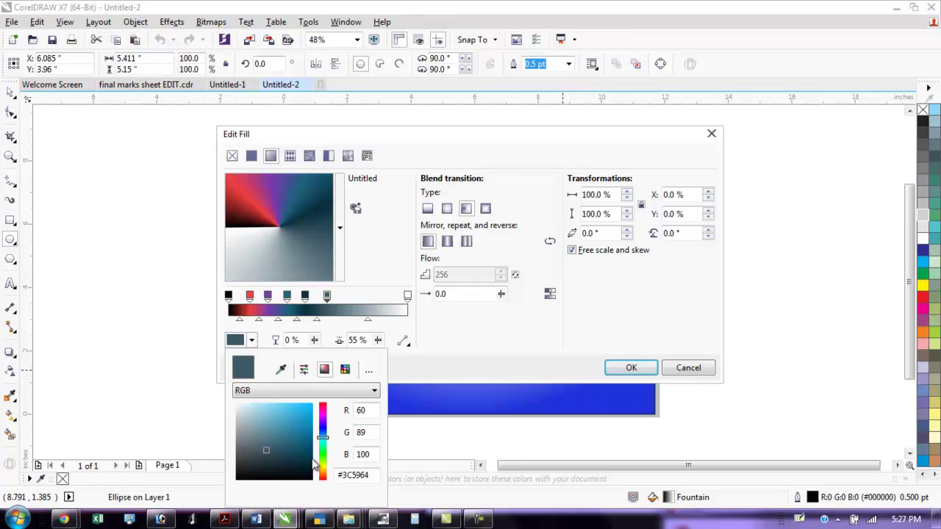
left_click(325, 474)
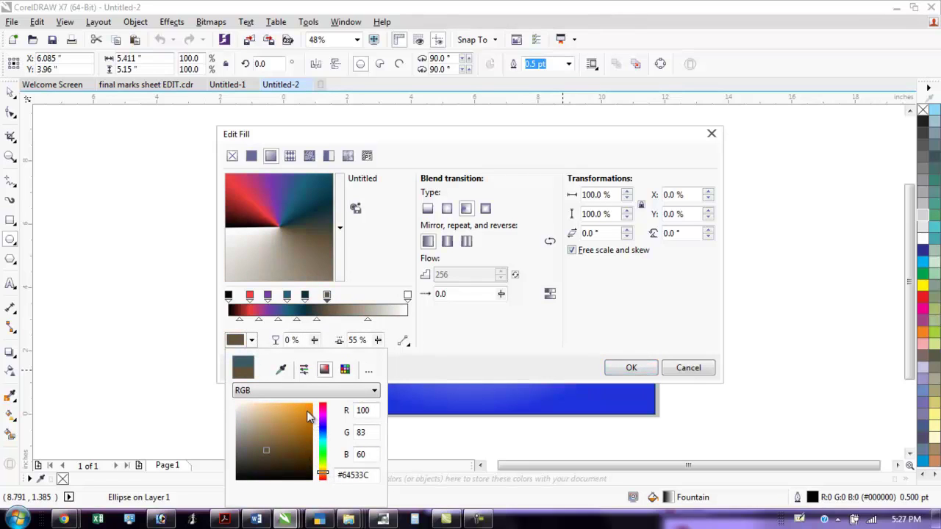
left_click(306, 411)
Add a node at 72% on the gradient and colour it light turquoise #6BF0E7
left_click(358, 302)
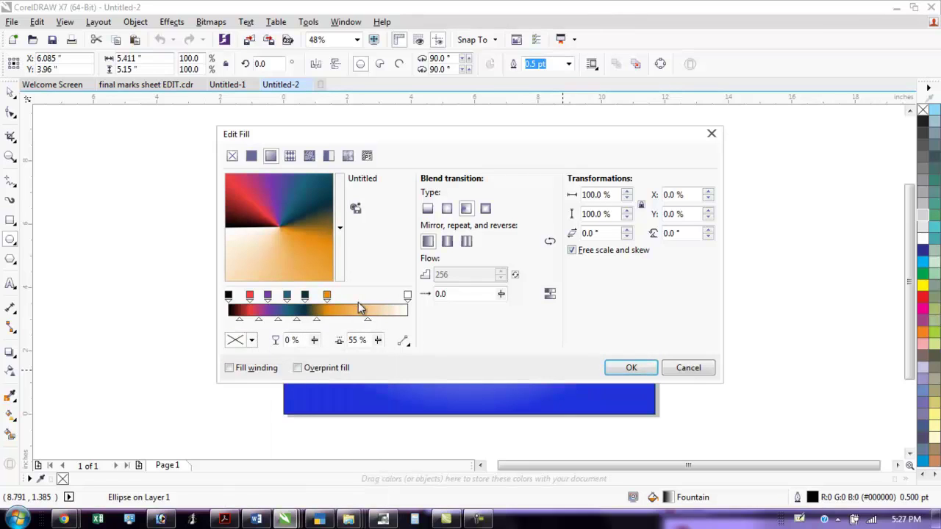
double_click(358, 302)
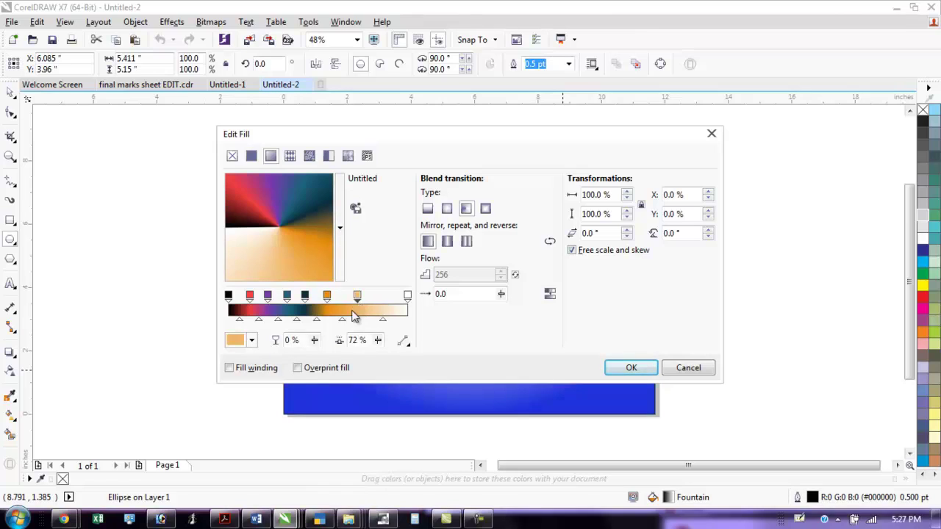
left_click(252, 342)
left_click(324, 445)
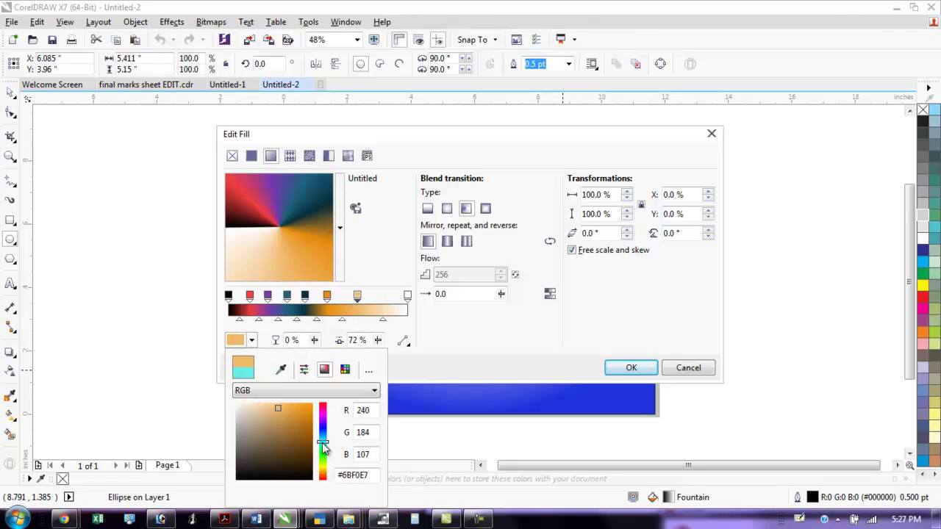
Recolour the gradient's 72% node bright green #12E02D, and add a node at 82% coloured dark blue #071382
left_click_drag(324, 445, 323, 453)
left_click(306, 412)
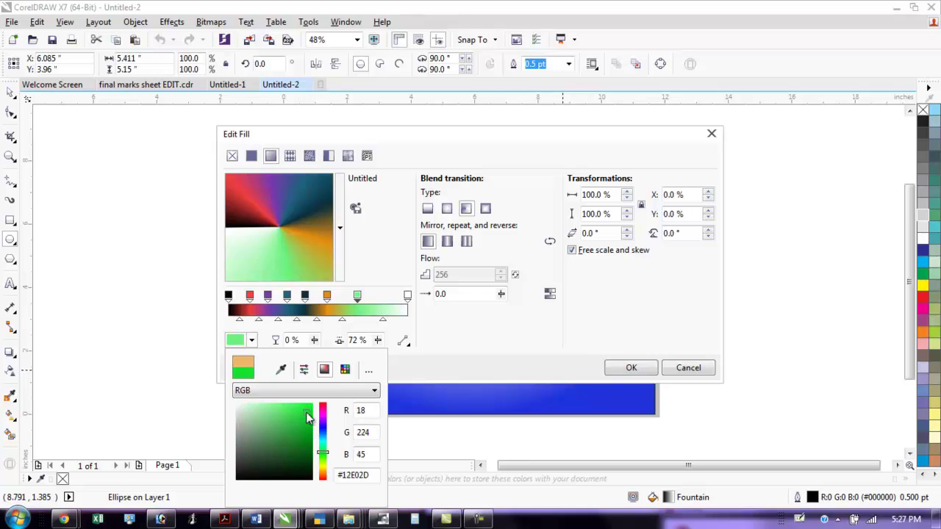
left_click(375, 303)
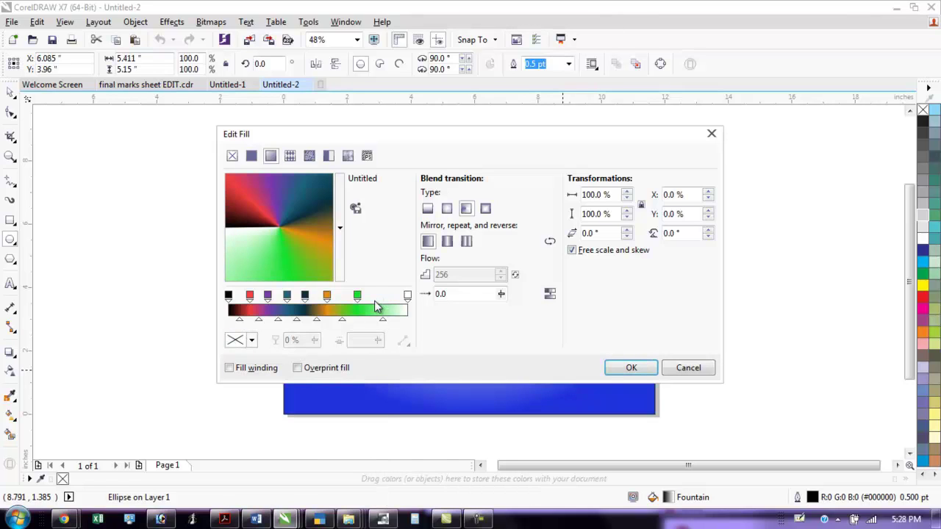
double_click(374, 307)
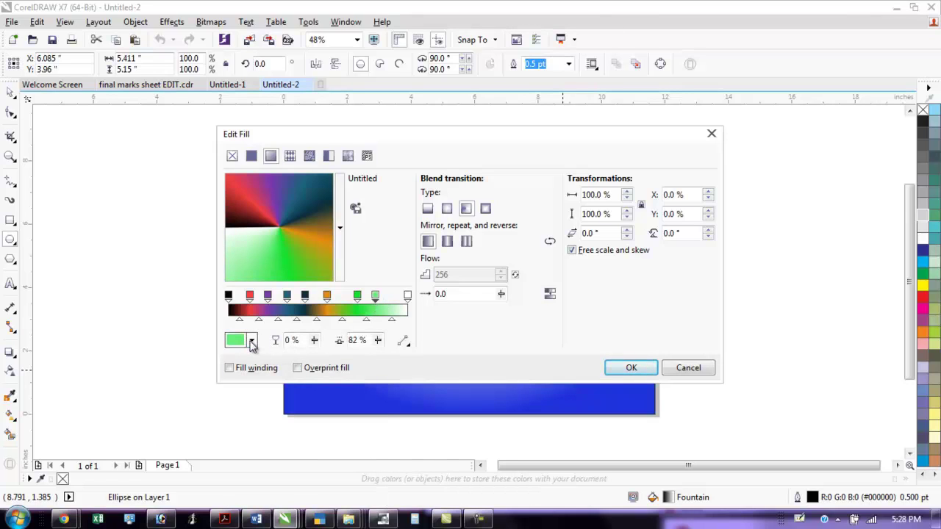
left_click(251, 342)
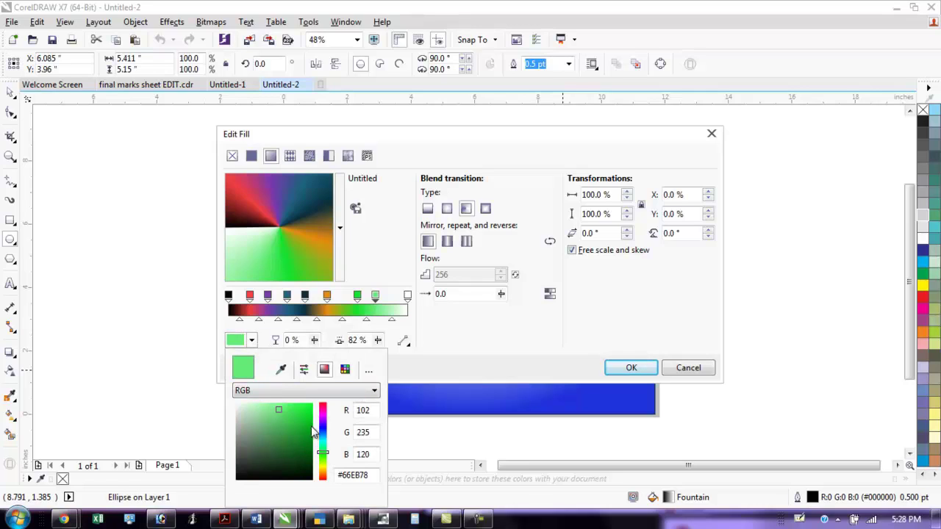
mouse_move(321, 450)
left_mouse_down()
mouse_move(322, 430)
mouse_move(308, 440)
left_mouse_up()
left_click(305, 430)
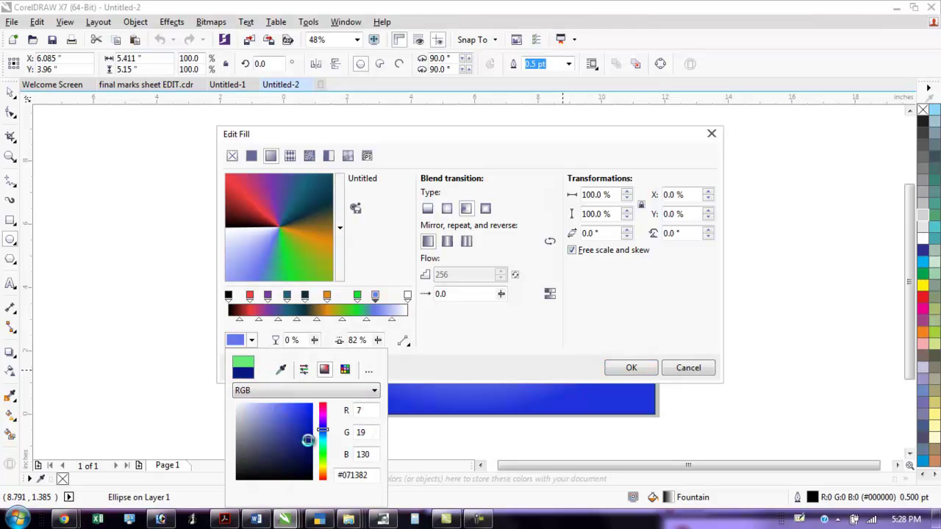
Add a node at 92% on the gradient, colour it crimson #C21558, and apply the fill to the circle
left_click(391, 300)
double_click(392, 309)
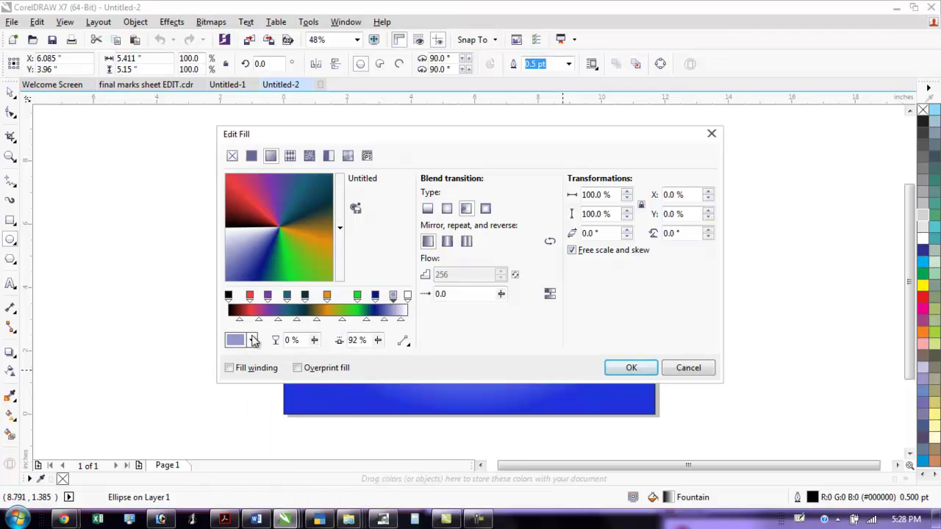
left_click(252, 340)
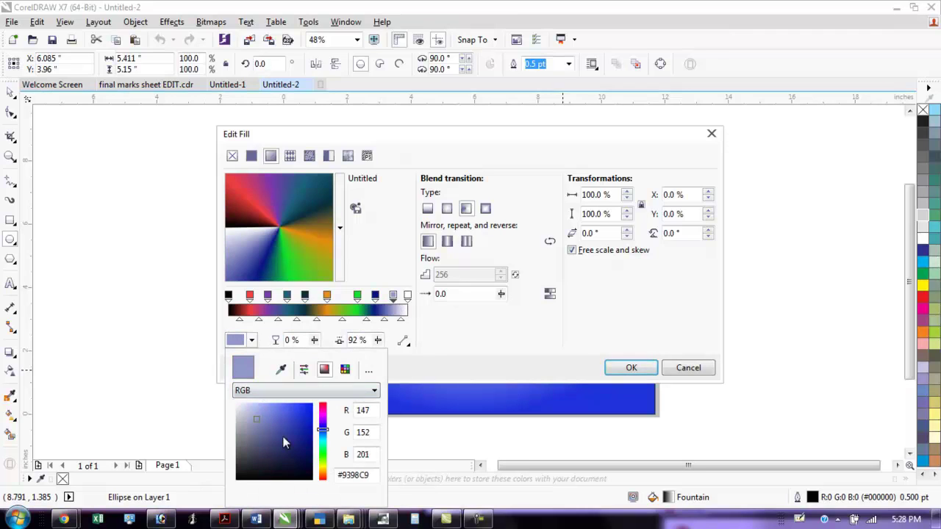
left_click(322, 423)
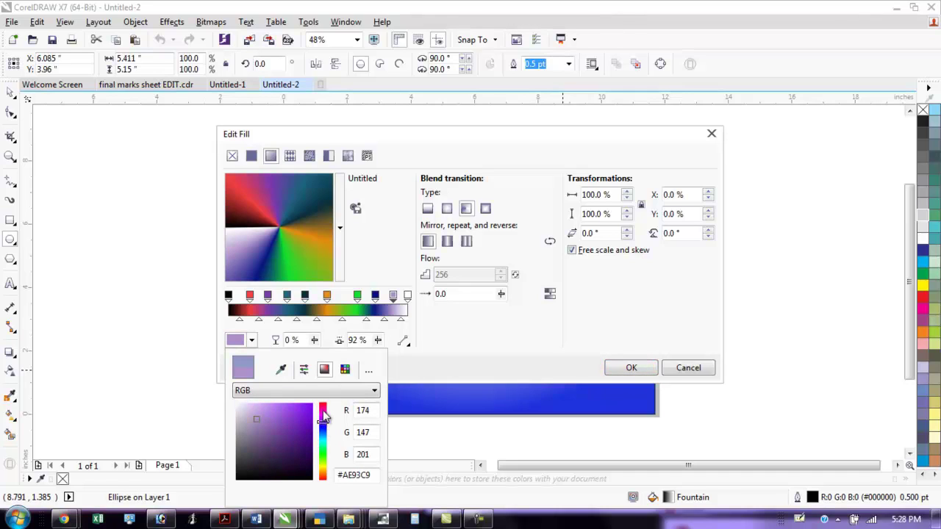
left_click(324, 416)
left_click(305, 422)
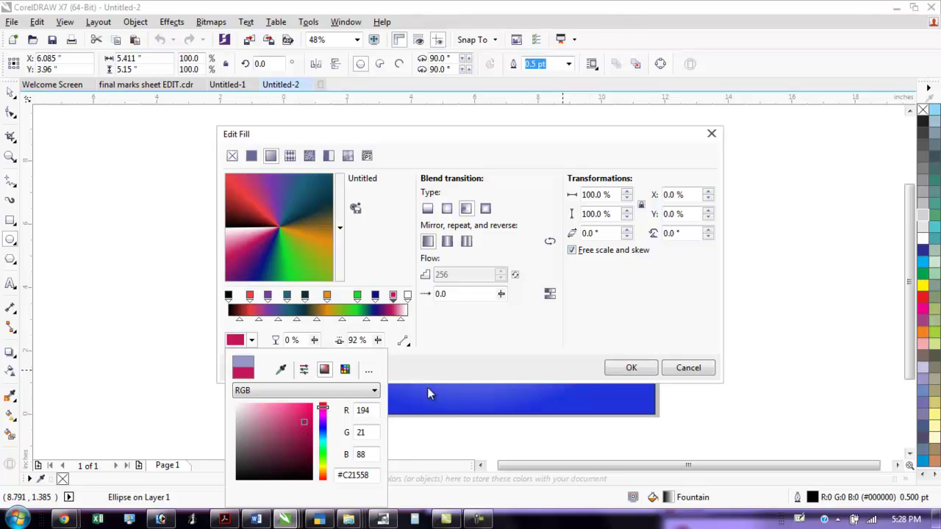
left_click(485, 343)
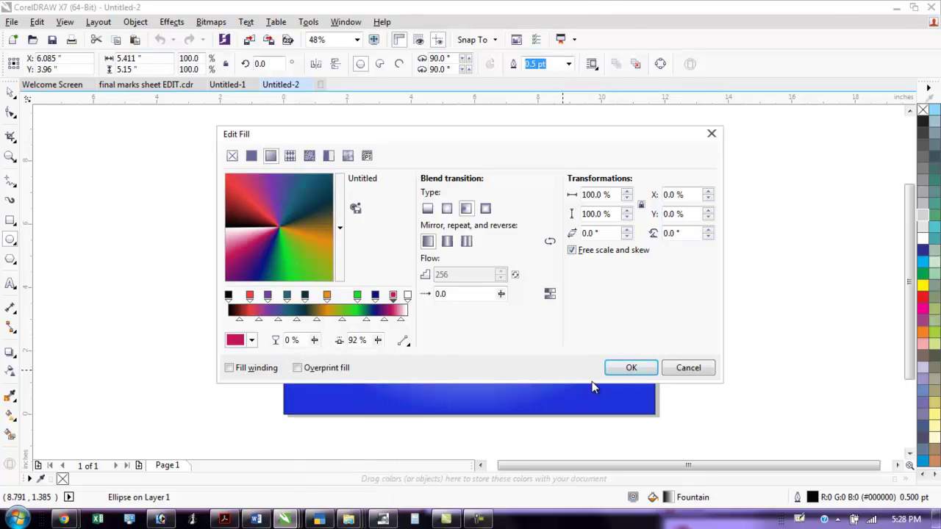
left_click(631, 371)
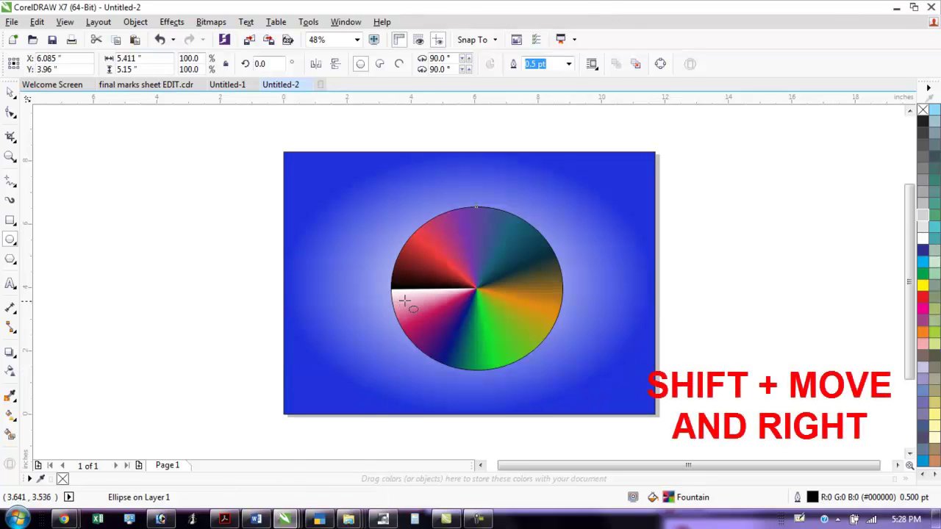
Make two concentric copies of the circle: one about 2.08 in wide filled with 20% black, one about 1.25 in wide filled white
left_click(485, 294)
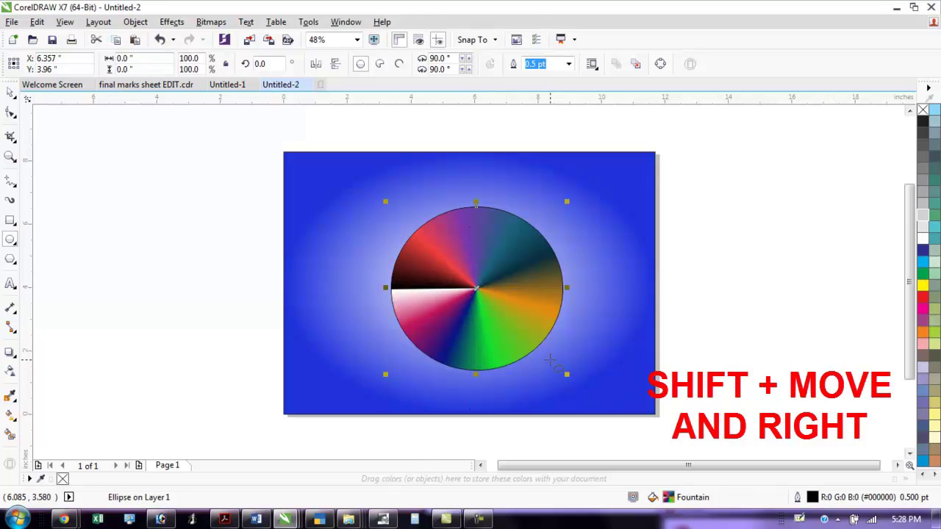
left_click_drag(550, 360, 522, 324)
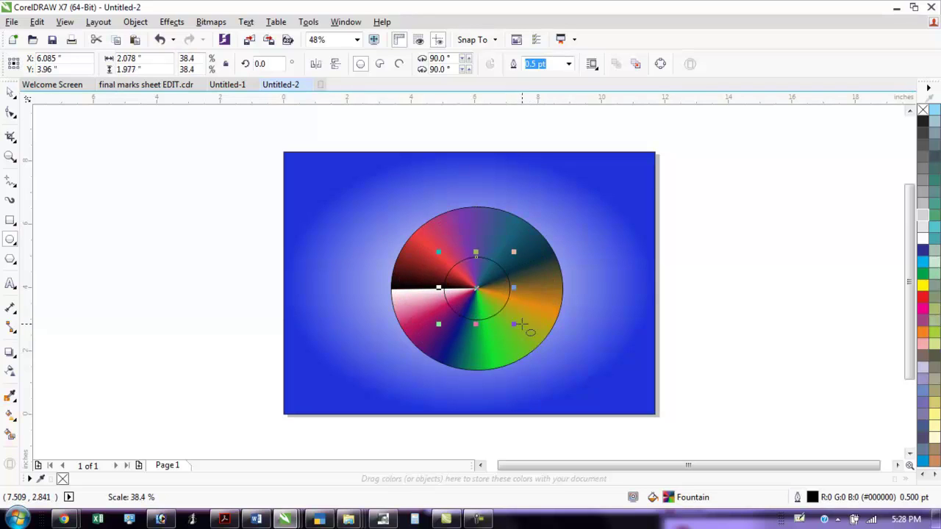
left_click(924, 215)
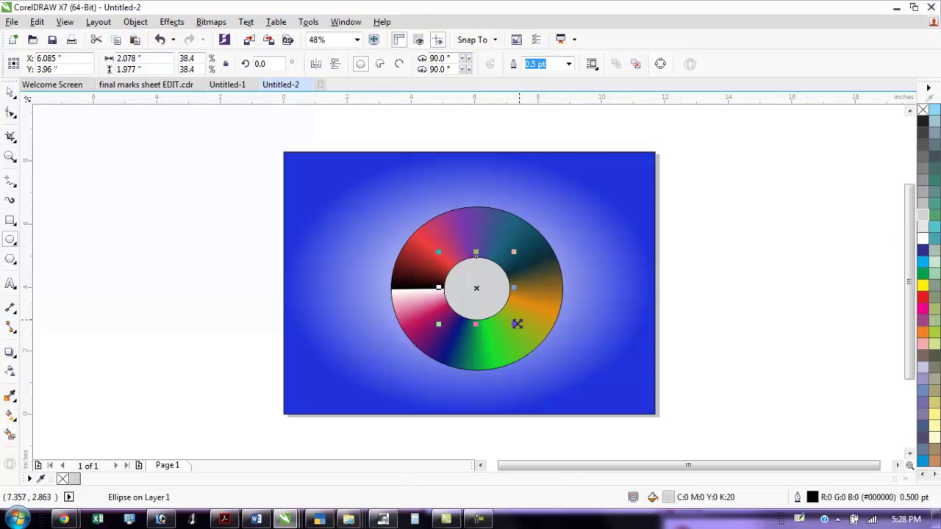
left_click_drag(517, 324, 506, 318)
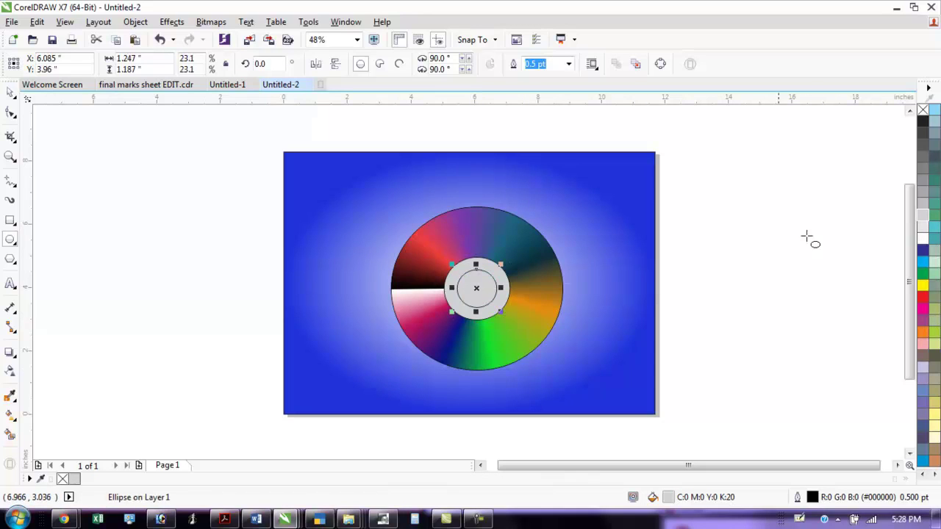
left_click(923, 240)
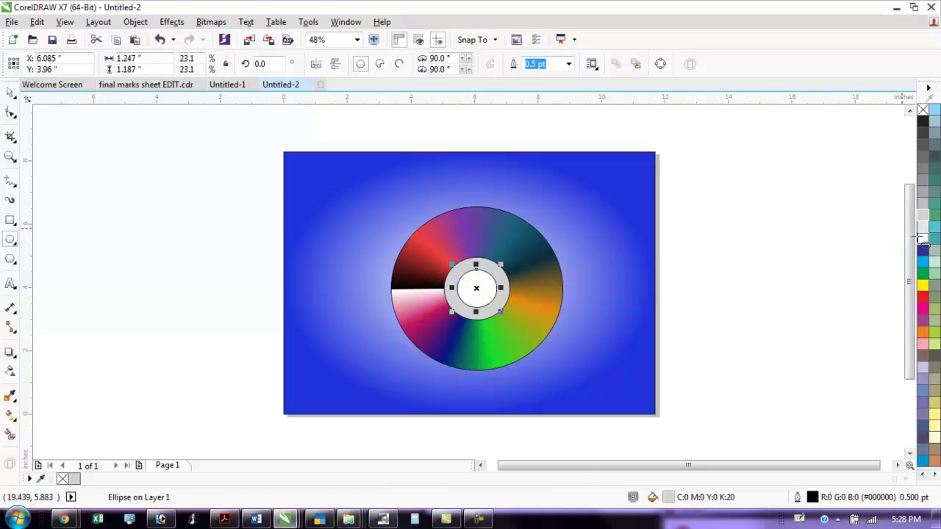
Select all three concentric circles and set their outline width to None
left_click(11, 91)
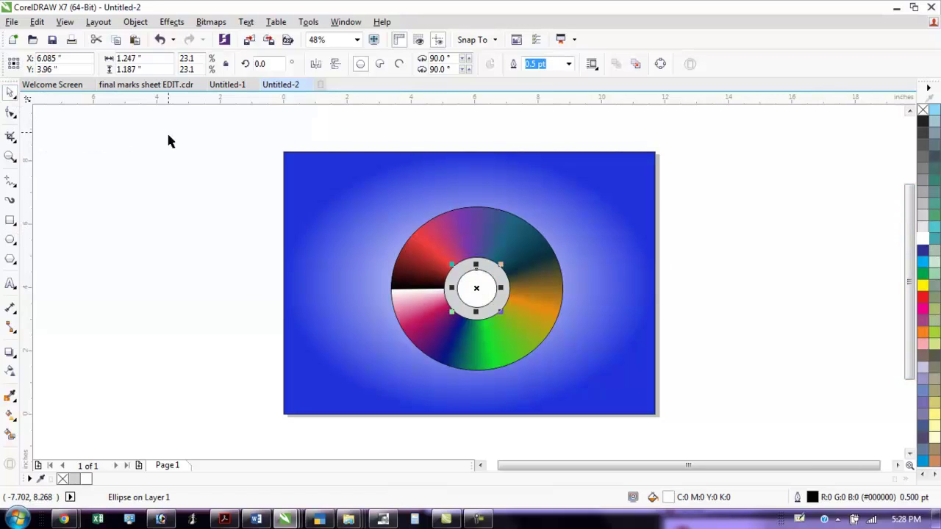
left_click_drag(359, 134, 586, 414)
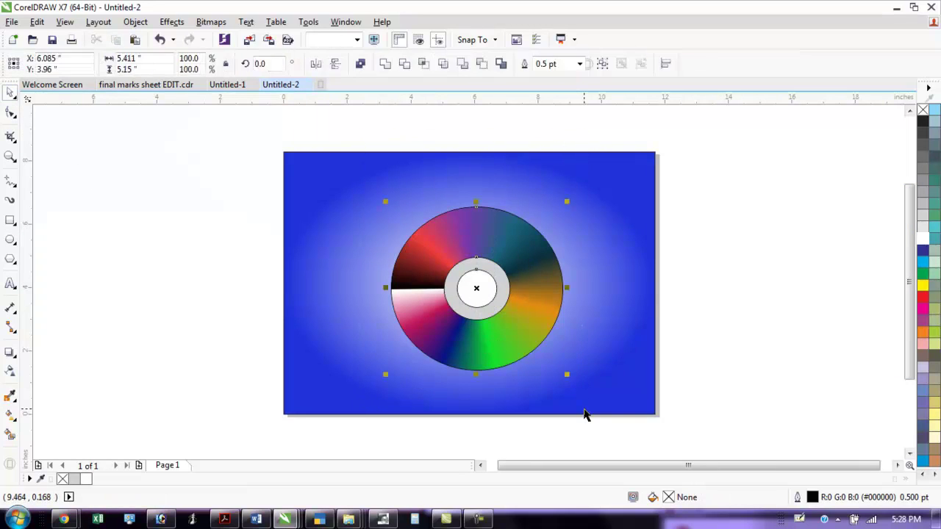
left_click(579, 64)
left_click(572, 77)
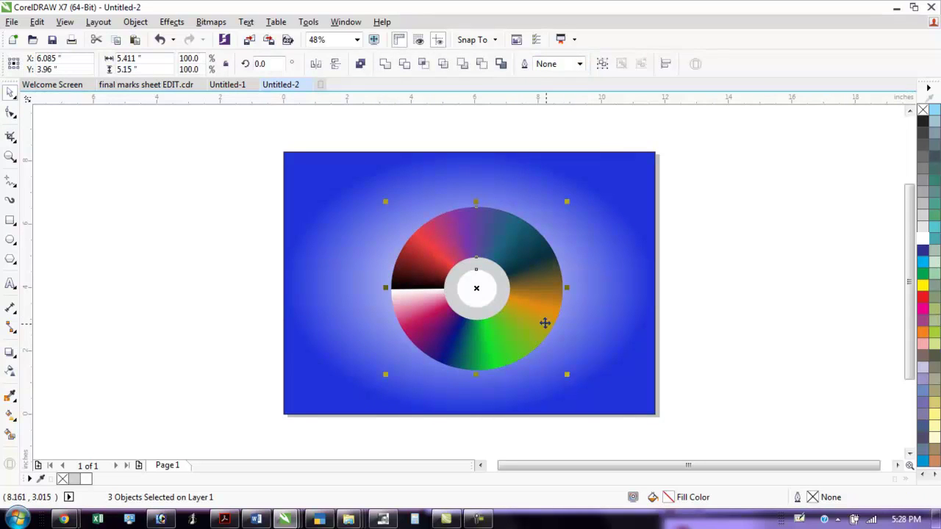
Group the three selected circles into one disc object
left_click(140, 22)
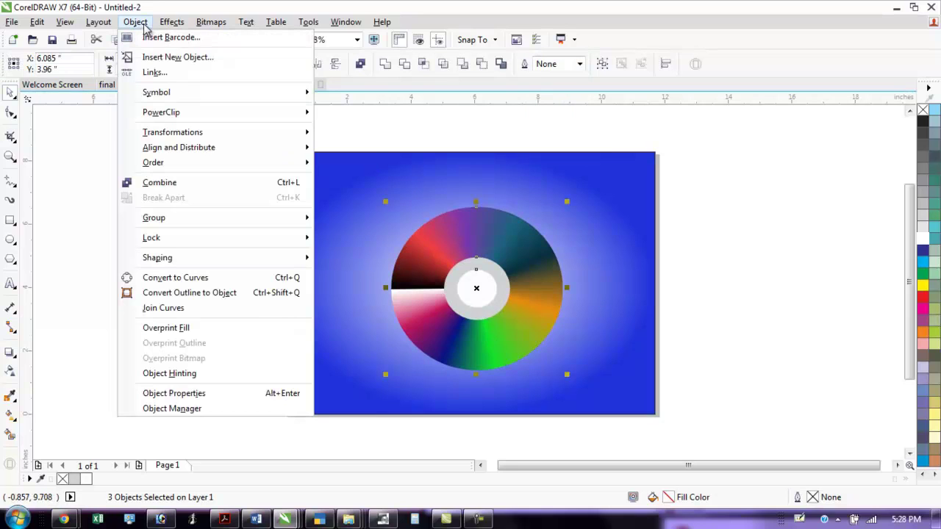
mouse_move(174, 227)
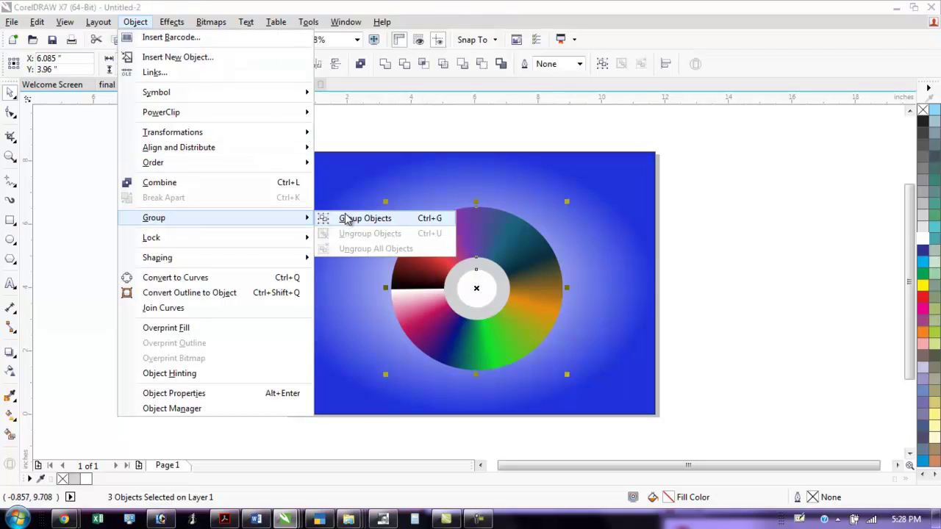
left_click(366, 223)
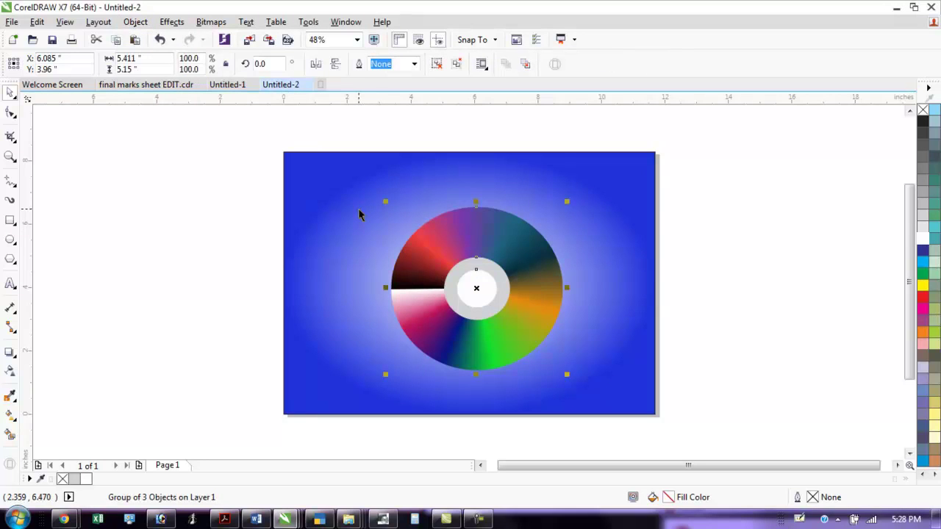
Add a drop shadow to the disc group, cast from its top edge to below its lower right at about 282°, with opacity 78
left_click(11, 359)
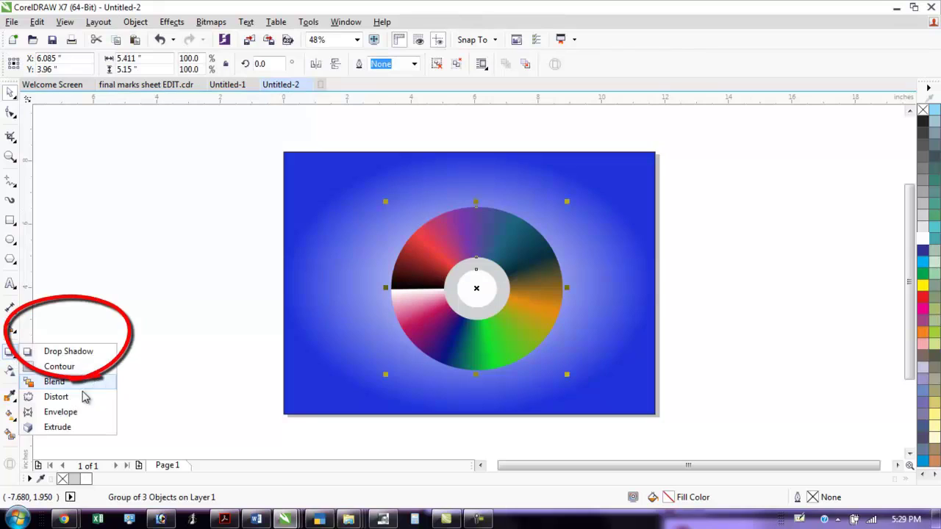
left_click(7, 355)
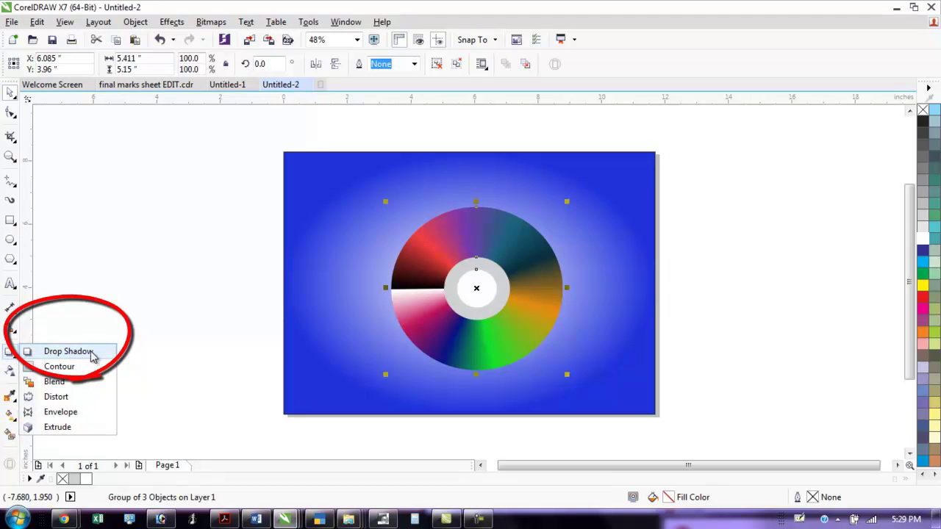
left_click(67, 351)
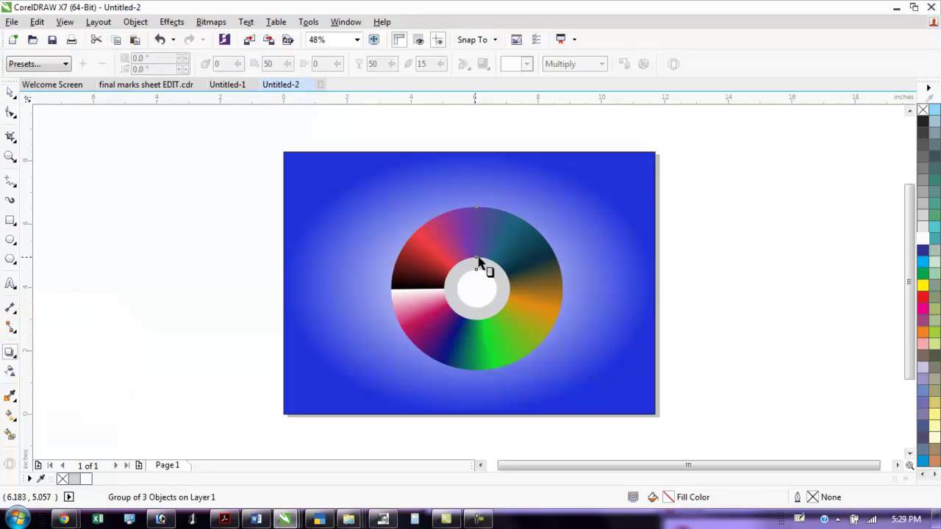
left_click_drag(474, 269, 450, 240)
left_click_drag(476, 207, 518, 391)
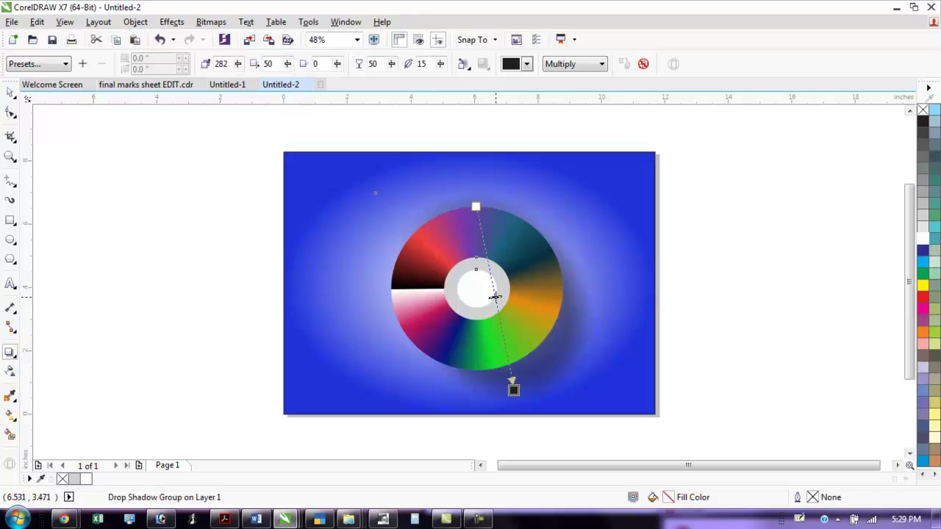
left_click_drag(497, 306, 503, 332)
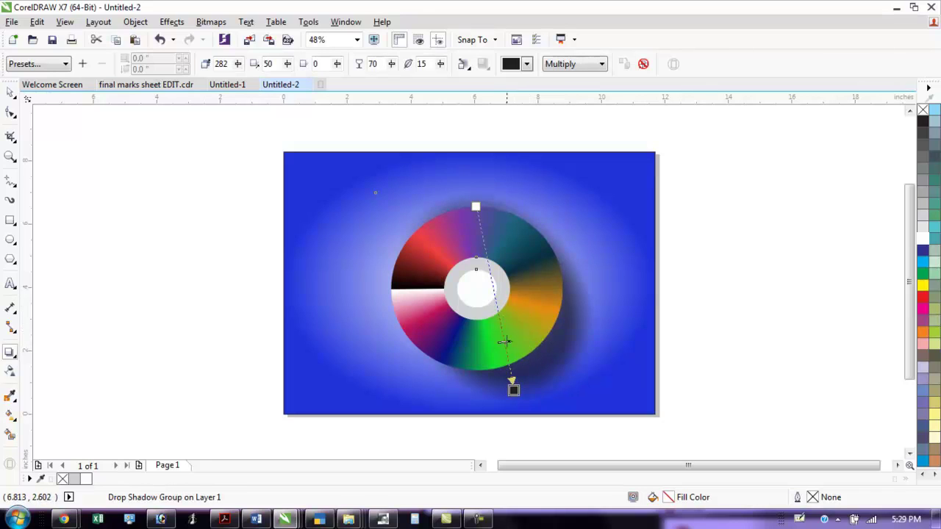
left_click_drag(505, 341, 505, 348)
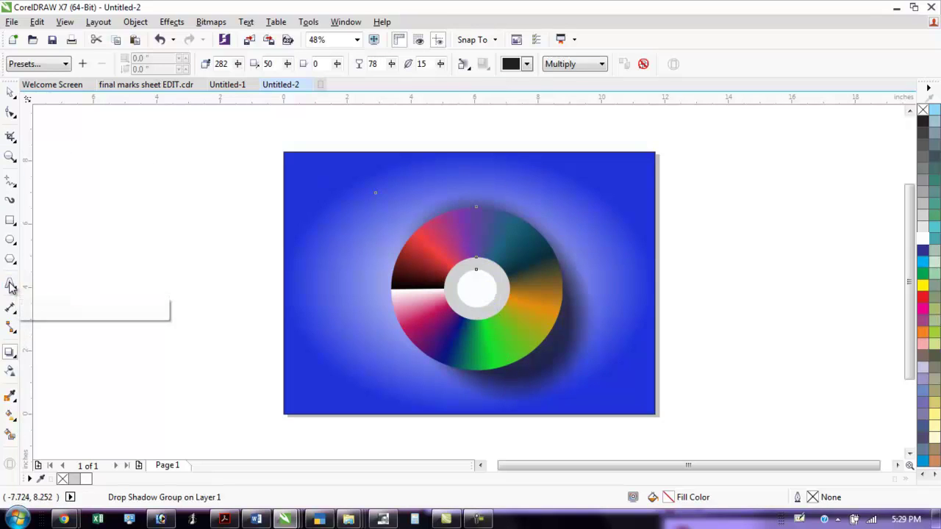
Add the artistic text "dvd" in the empty area to the left of the page
left_click(10, 285)
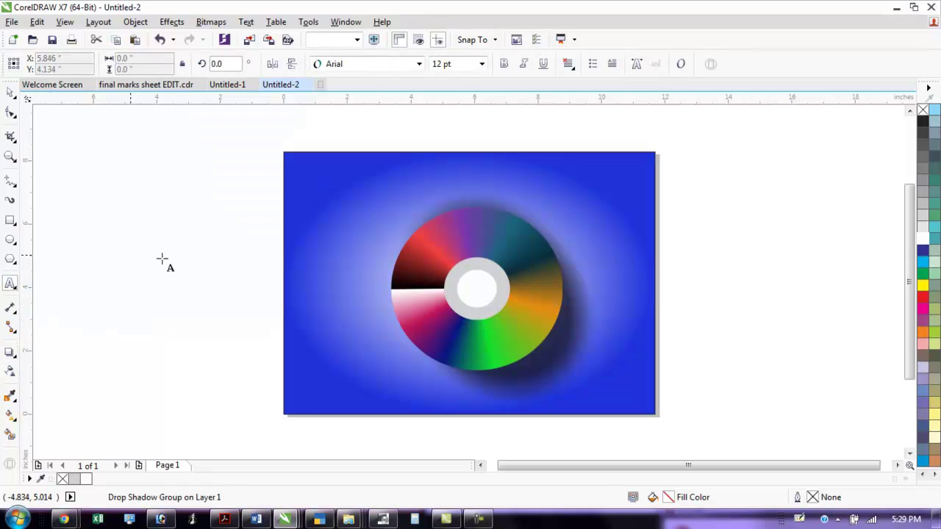
left_click(162, 259)
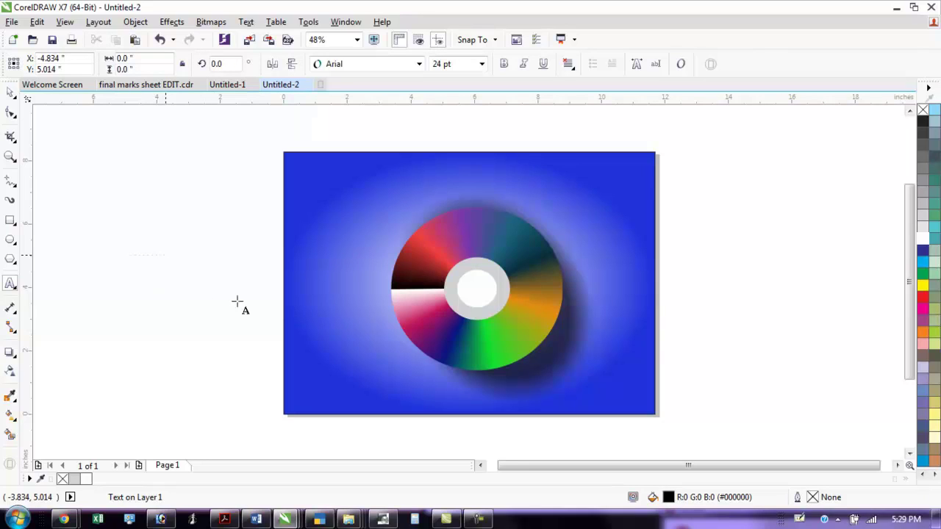
type("dsd")
key("Escape")
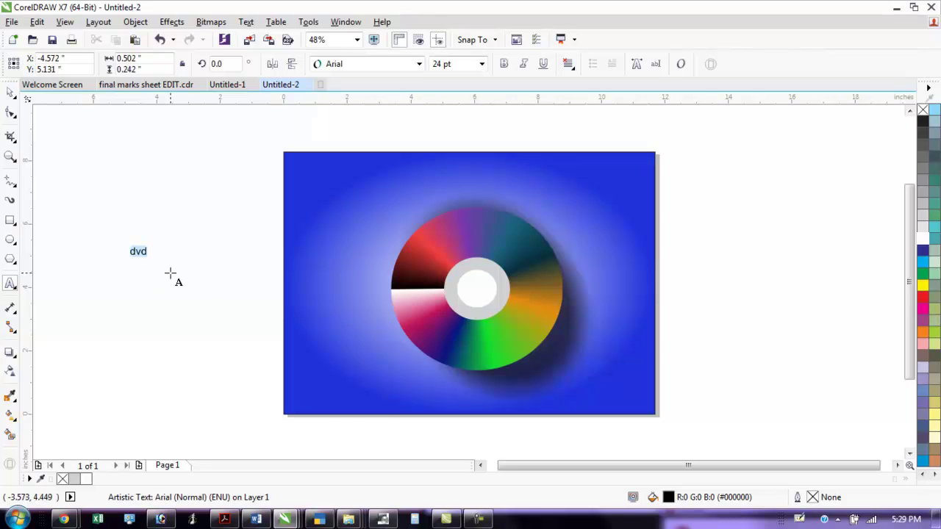
Change the case of the "dvd" text to UPPERCASE
key("shift+F3")
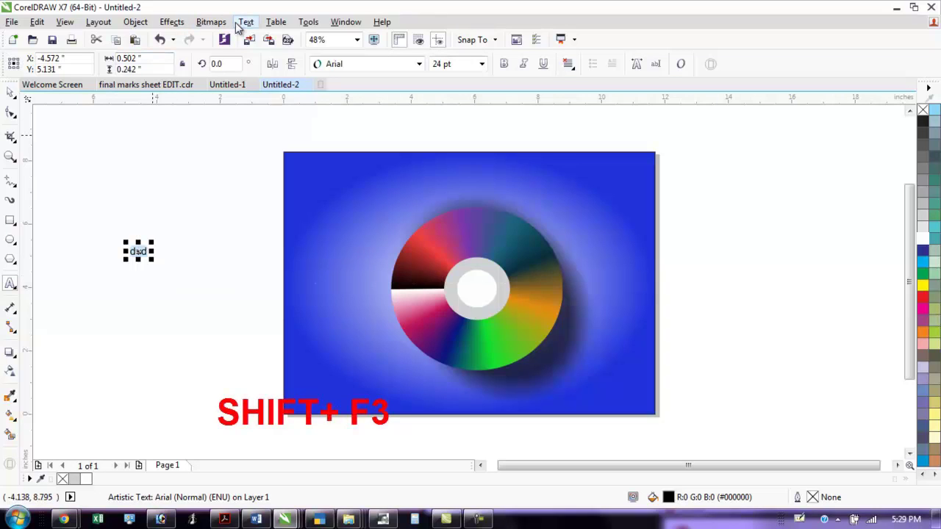
left_click(243, 22)
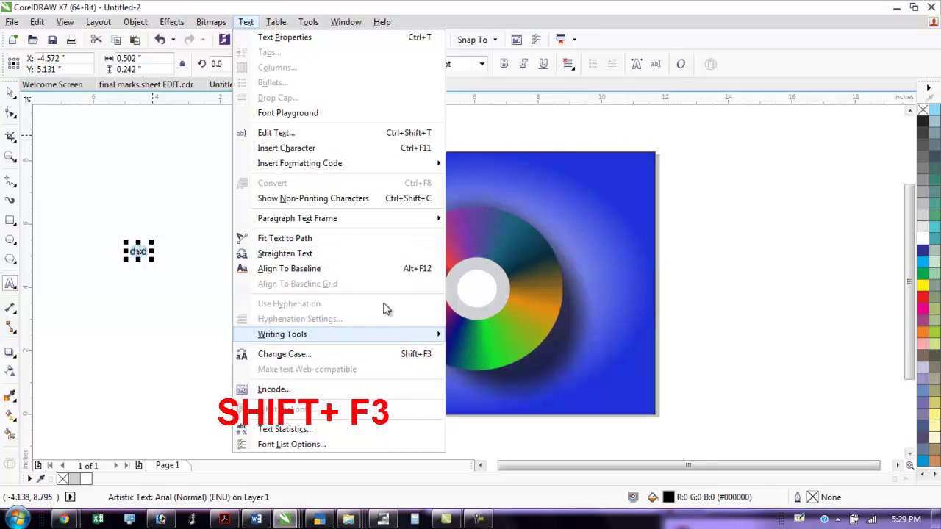
left_click(337, 355)
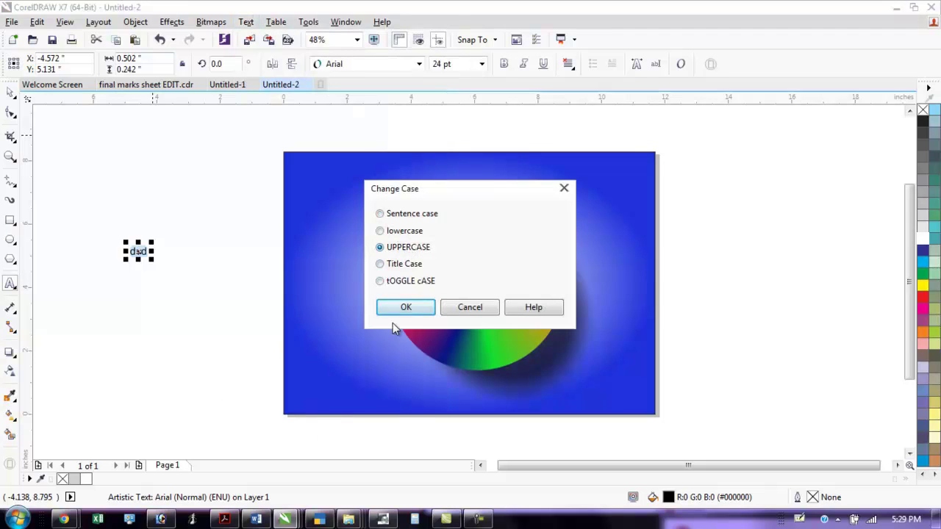
left_click(405, 308)
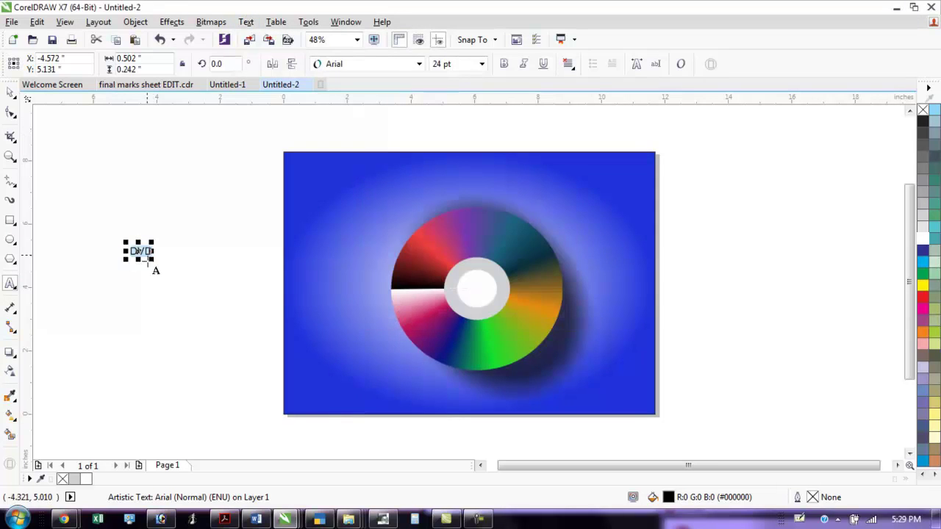
Enlarge the "DVD" text to about 145 pt and move it into the upper-left corner of the blue background
left_click_drag(151, 261, 231, 307)
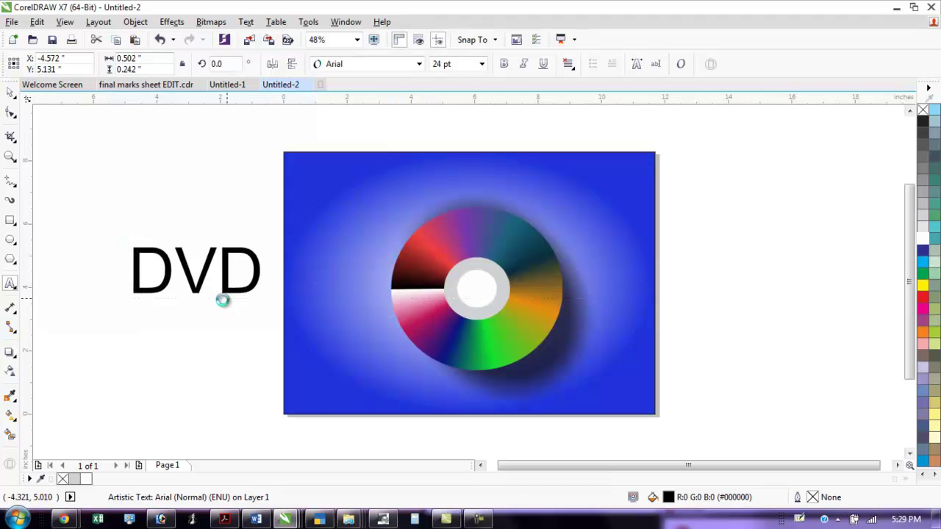
left_click(10, 93)
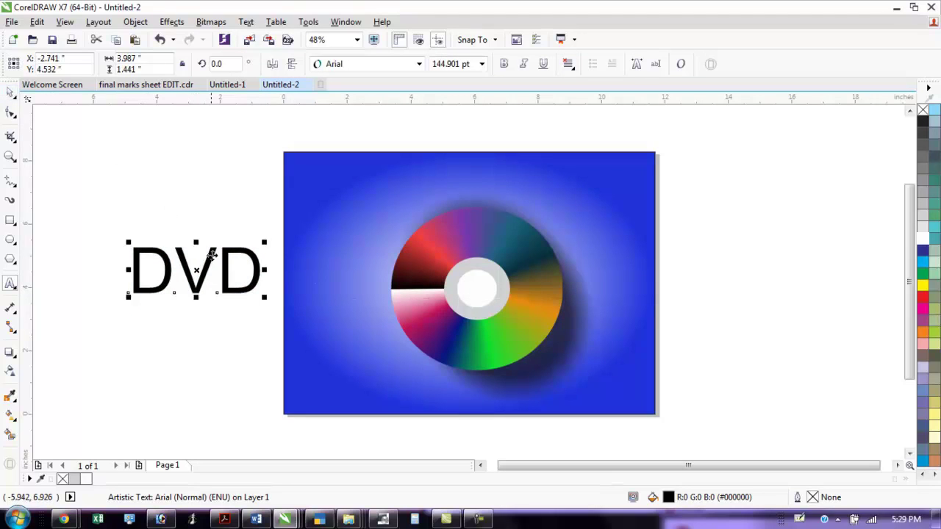
left_click_drag(212, 254, 378, 171)
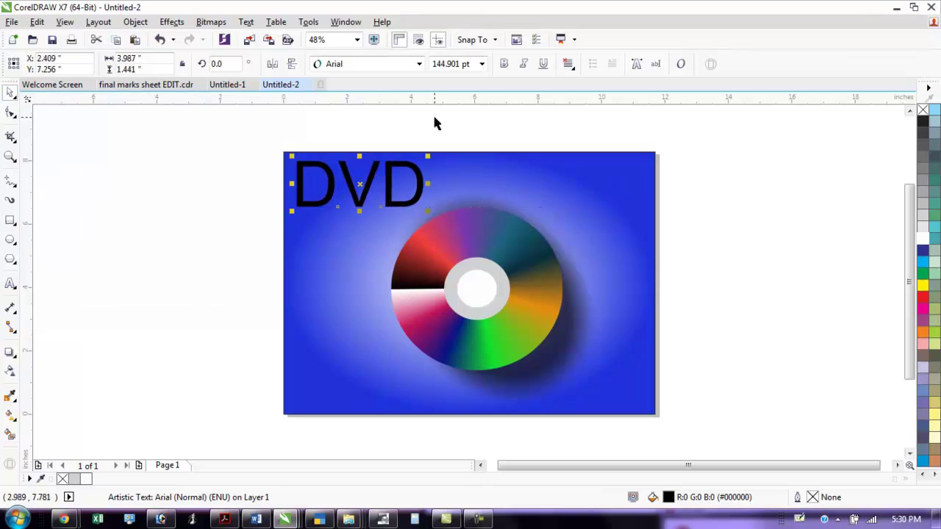
Make the "DVD" text bold and fill it with white
left_click(506, 64)
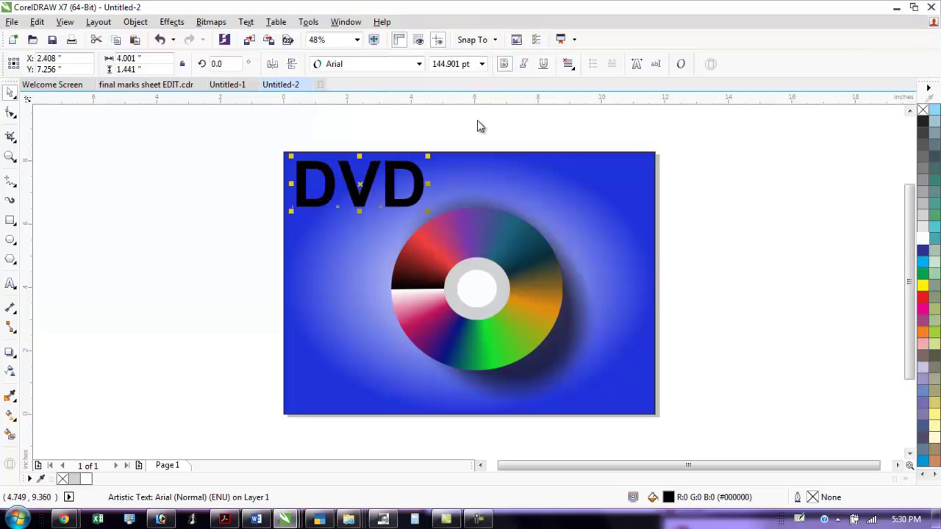
left_click(923, 239)
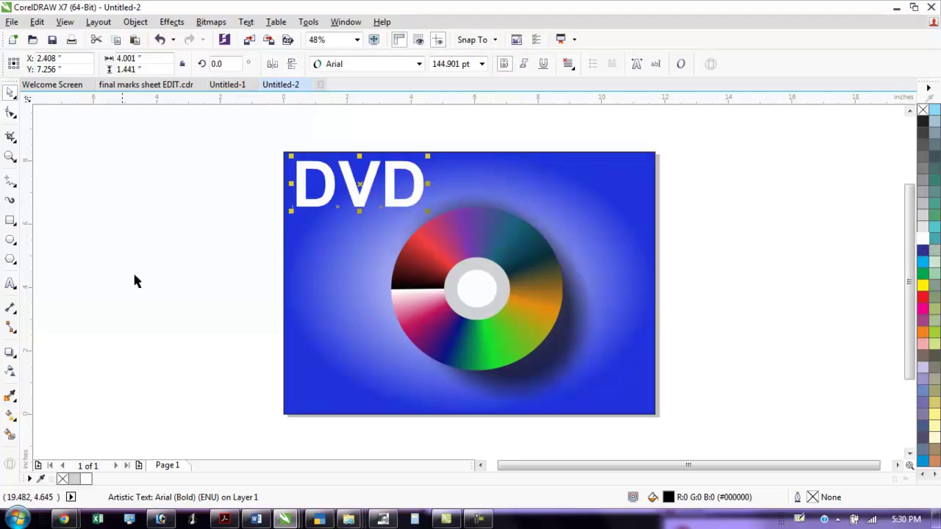
Add a drop shadow to the "DVD" text and apply the Small Glow preset to it
left_click(10, 352)
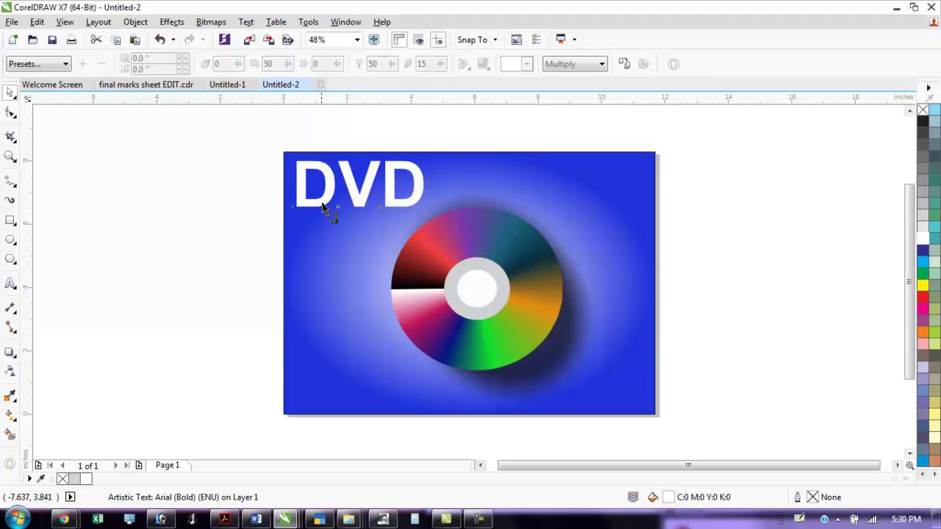
left_click_drag(325, 184, 435, 182)
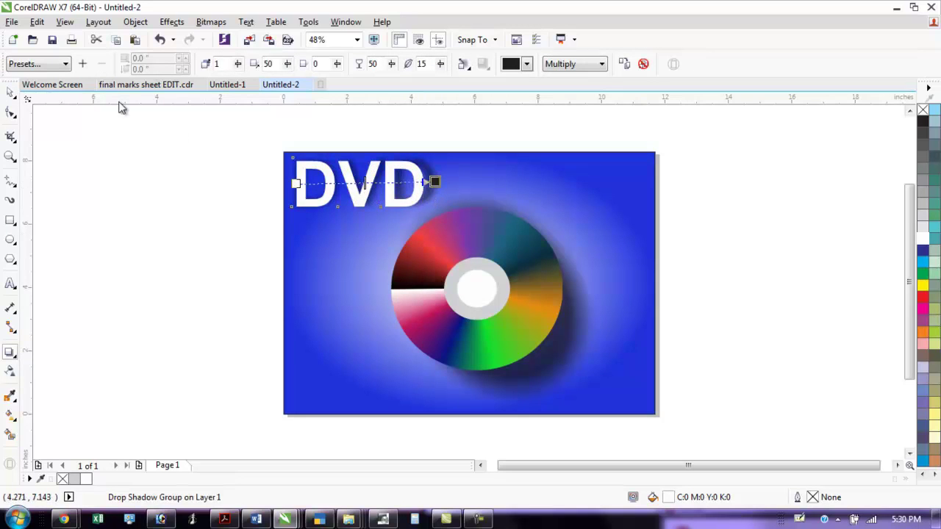
left_click(66, 64)
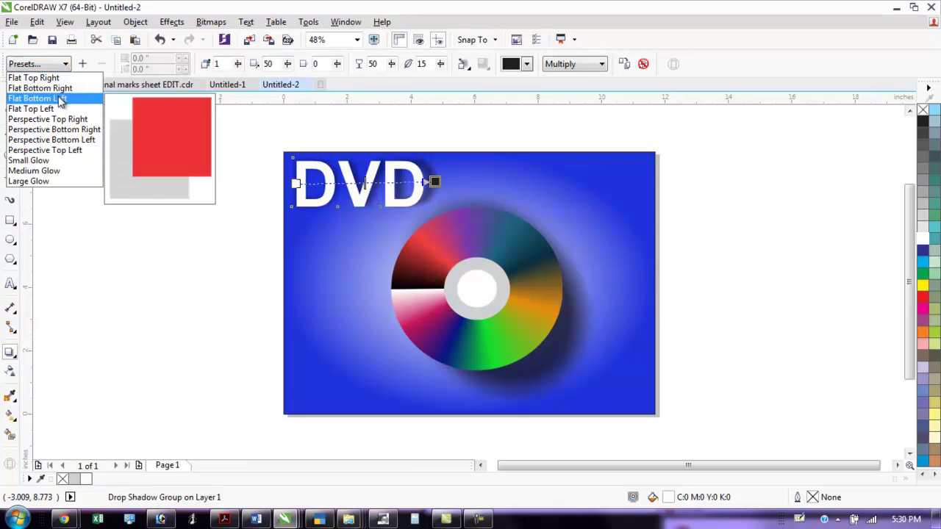
left_click(54, 162)
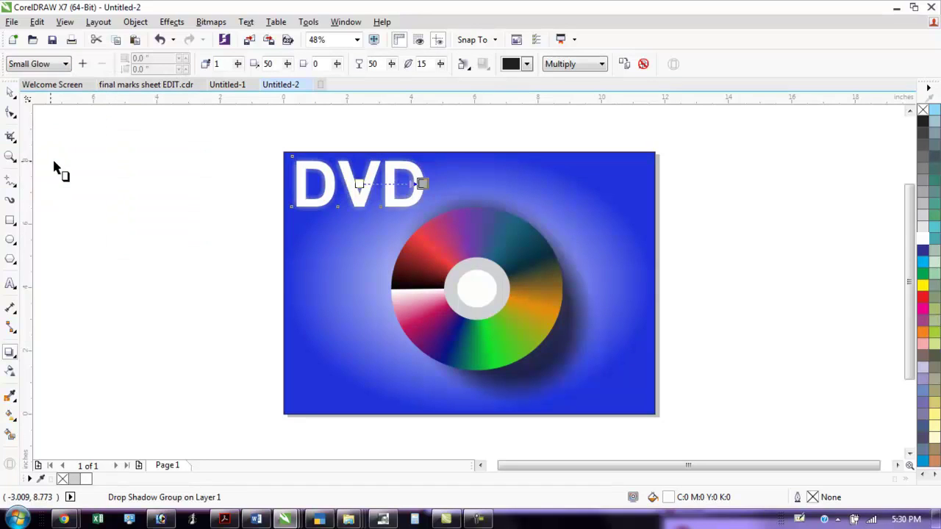
Change the shadow colour of the "DVD" text to black and deselect it
key("ctrl+z")
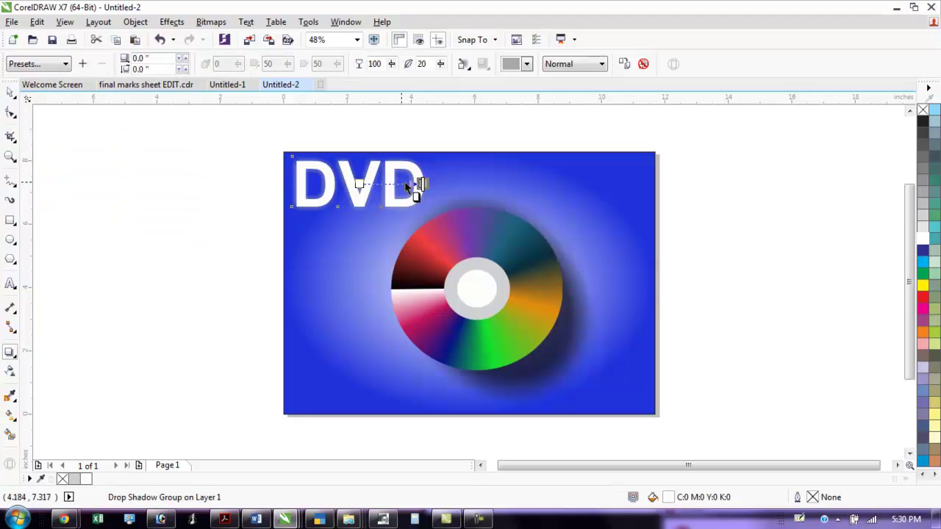
left_click(525, 65)
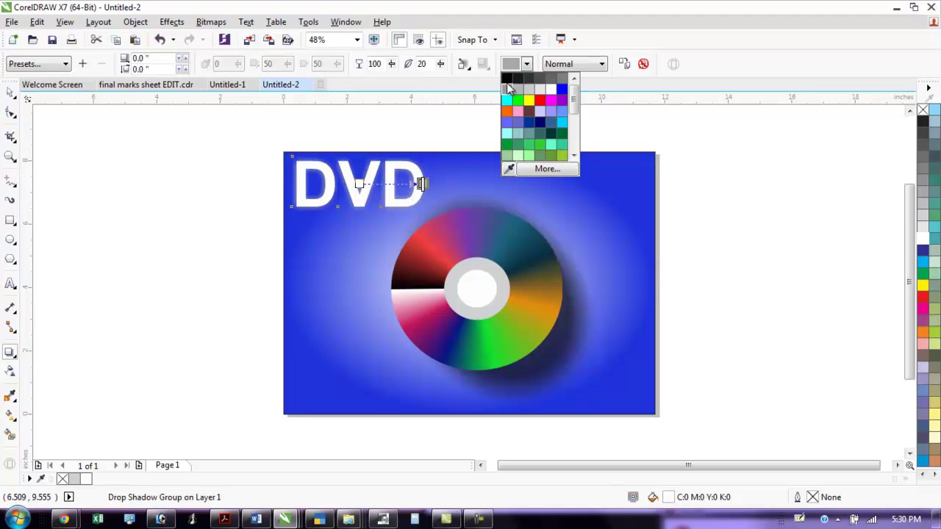
left_click(508, 77)
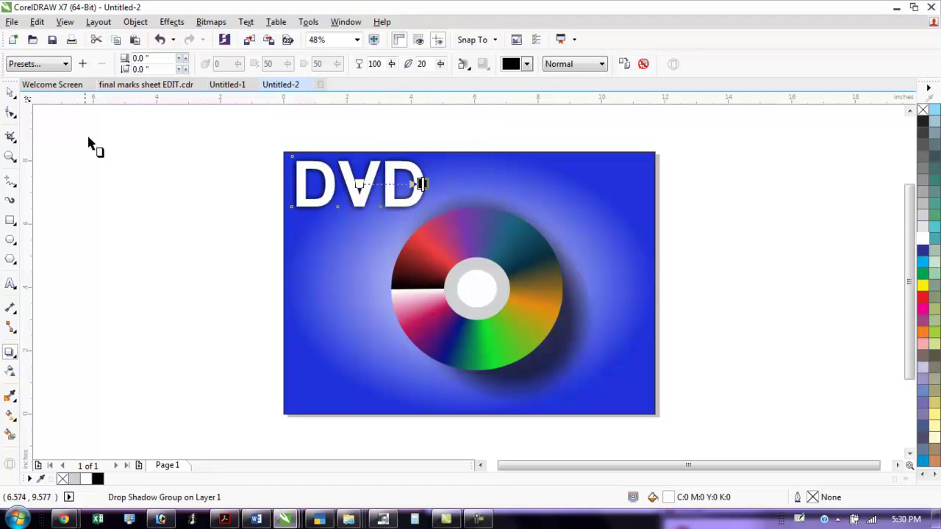
left_click(11, 91)
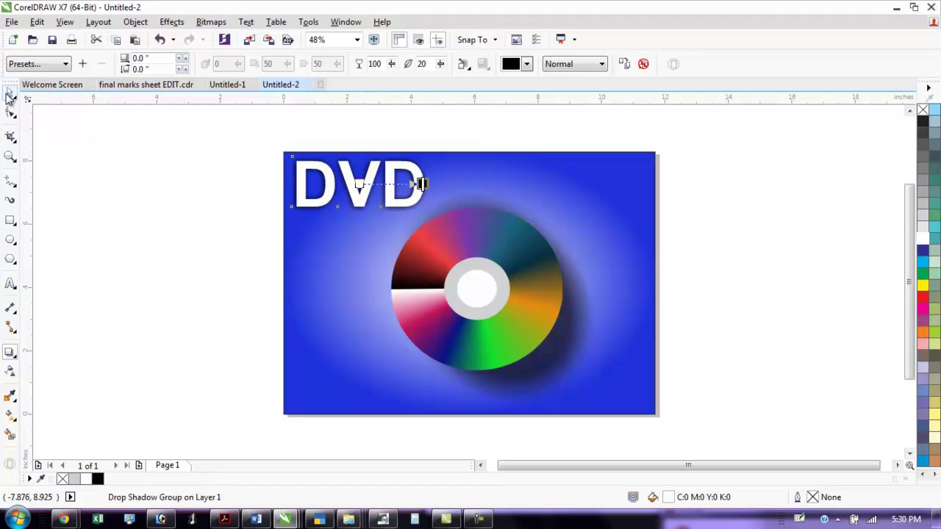
left_click(137, 156)
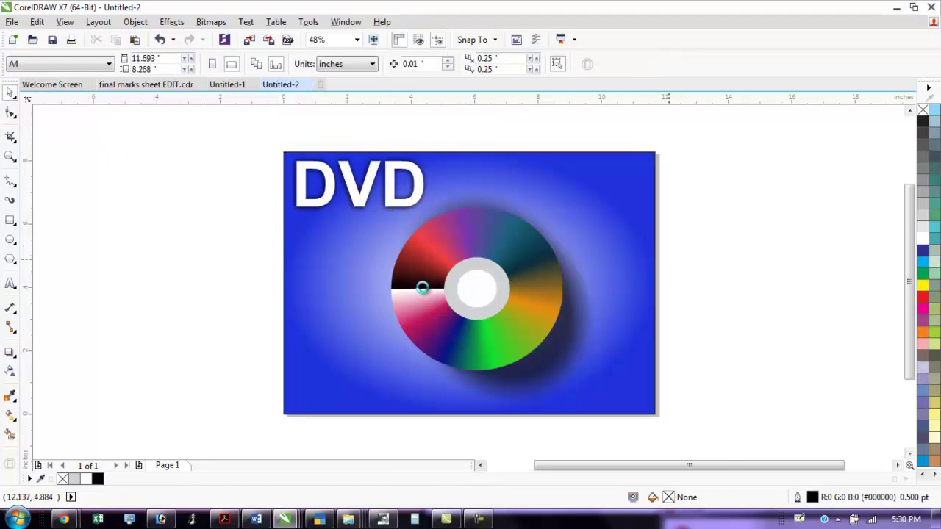
Examine the finished DVD artwork up close and in full-screen preview
left_click(421, 286)
scroll(421, 285, "up", 1)
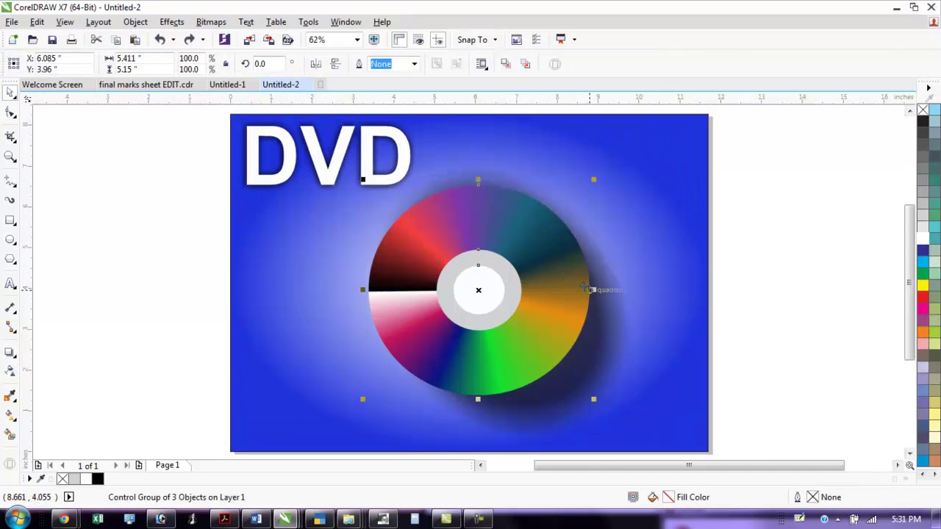
key("F9")
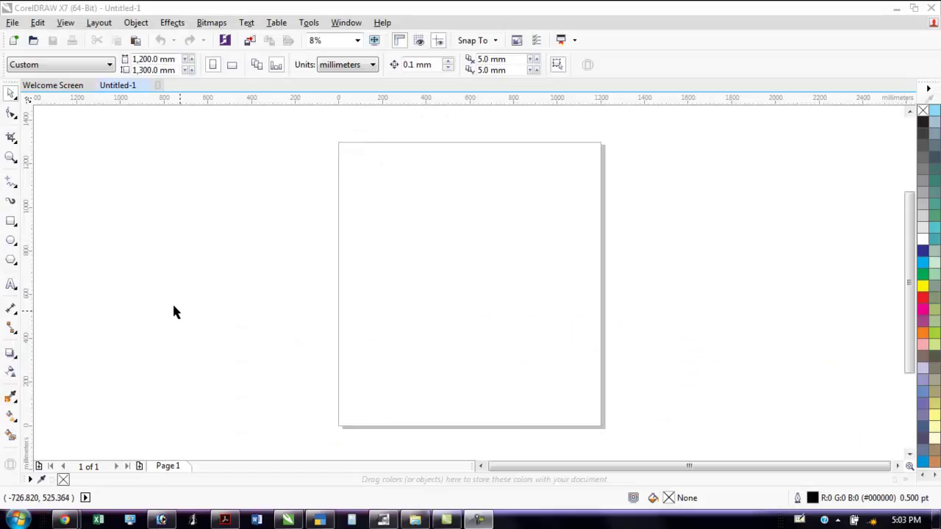
Draw a circle about 136 × 129 mm left of the page with a rectangular fountain fill from red (#D91A1A) to white
left_click(11, 241)
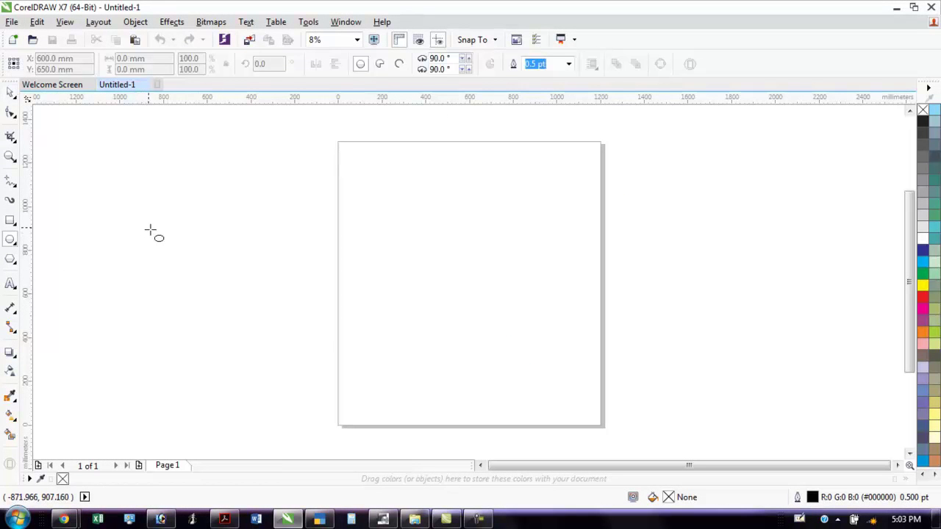
mouse_move(171, 193)
left_mouse_down()
mouse_move(186, 219)
mouse_move(203, 216)
mouse_move(197, 222)
left_mouse_up()
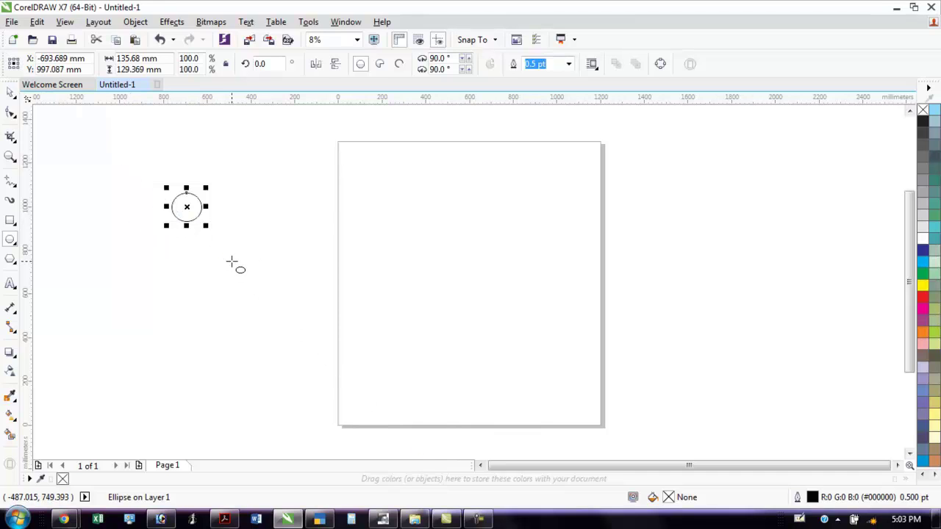
key("F11")
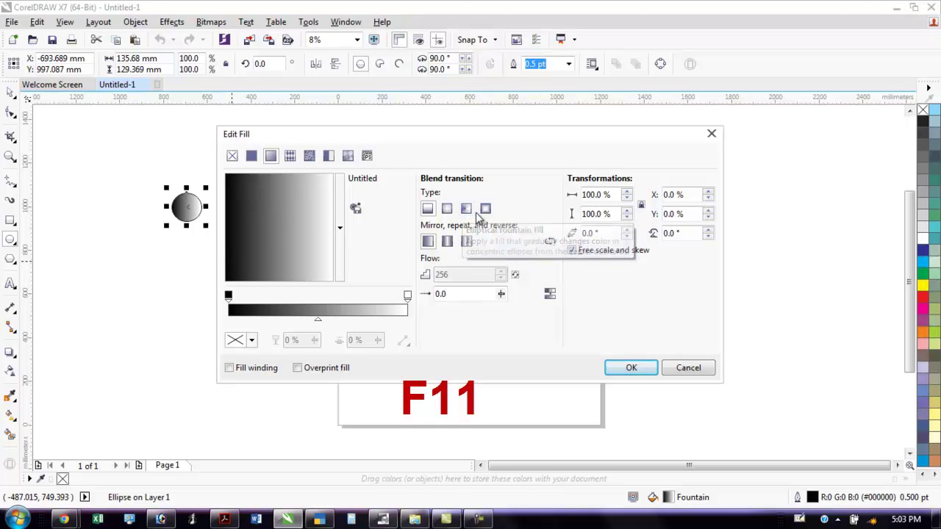
left_click(486, 209)
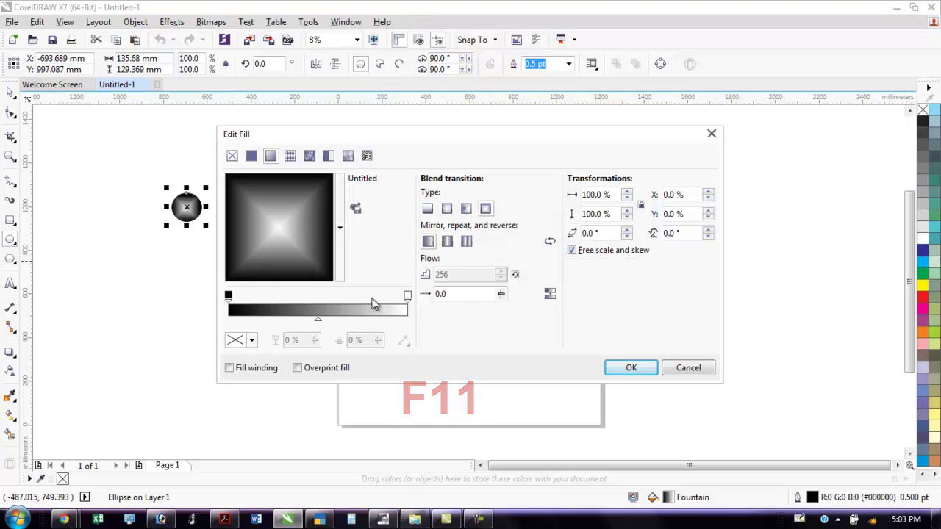
left_click(230, 301)
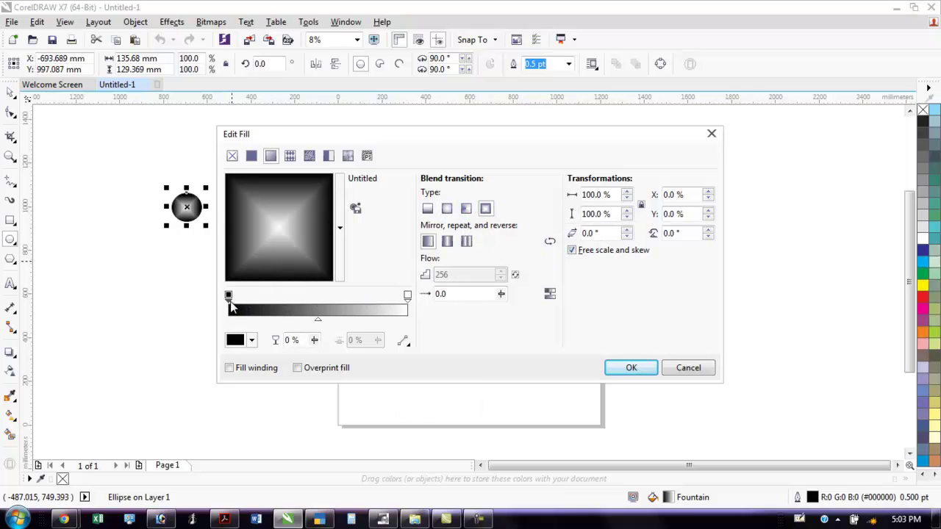
left_click(252, 342)
left_click(303, 417)
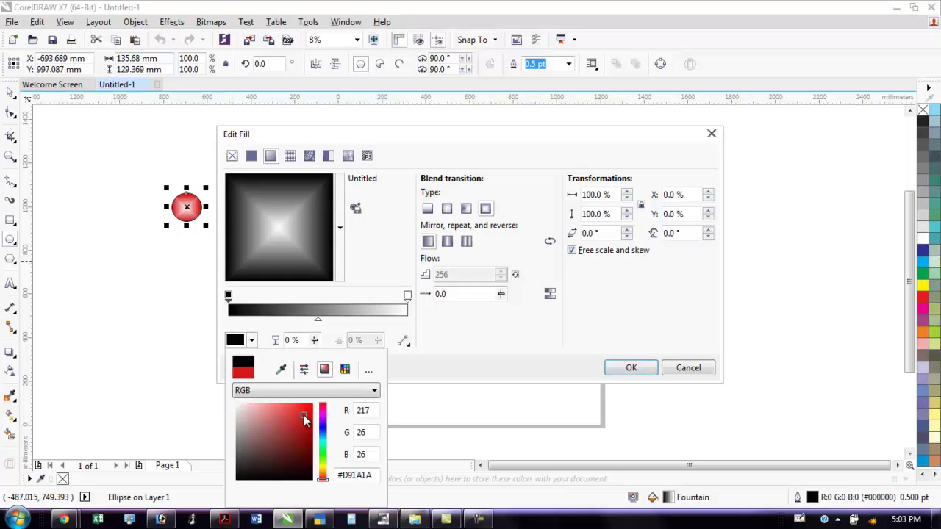
left_click(318, 323)
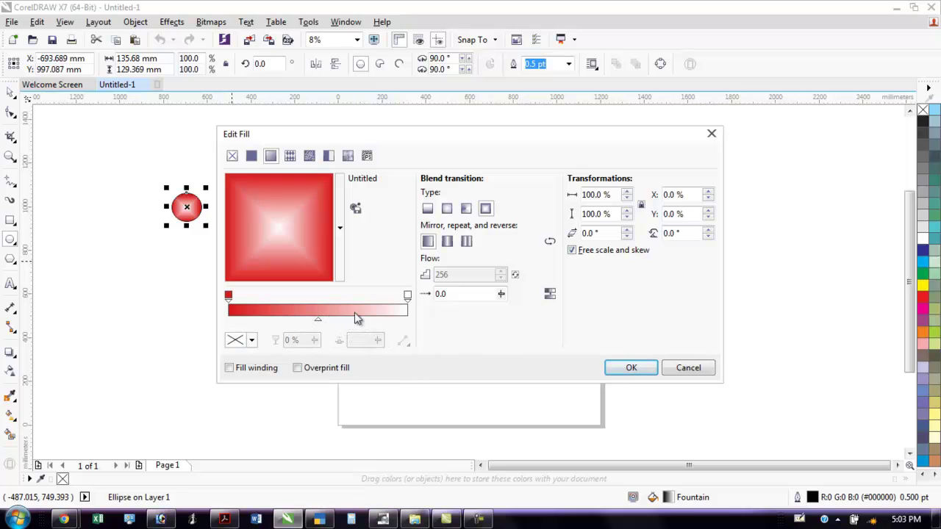
left_click(403, 296)
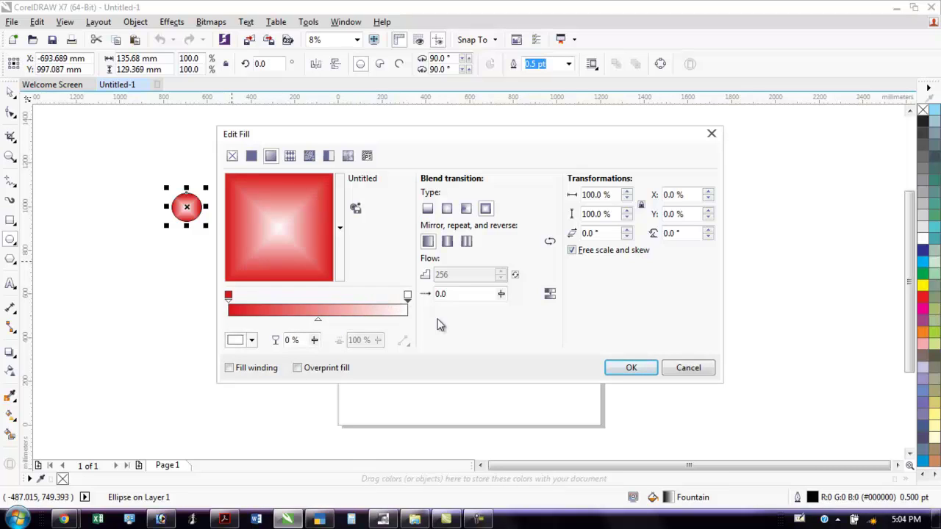
left_click(616, 369)
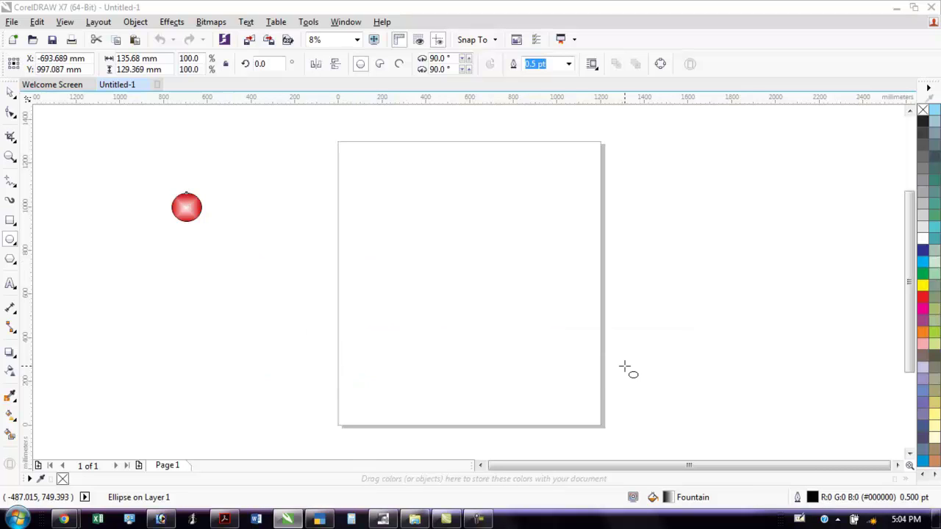
Place a copy of the red circle level with the original, just outside the page's right edge
left_click(9, 92)
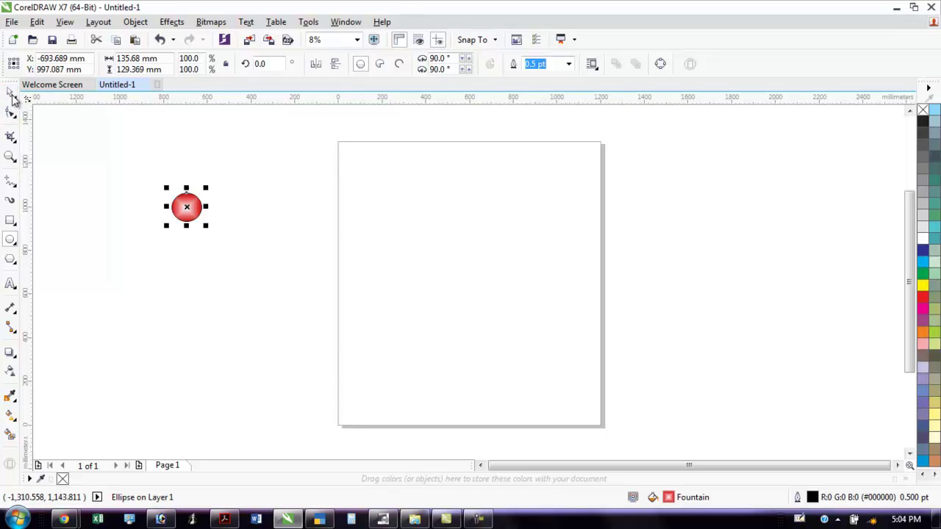
left_click(134, 225)
left_click(175, 213)
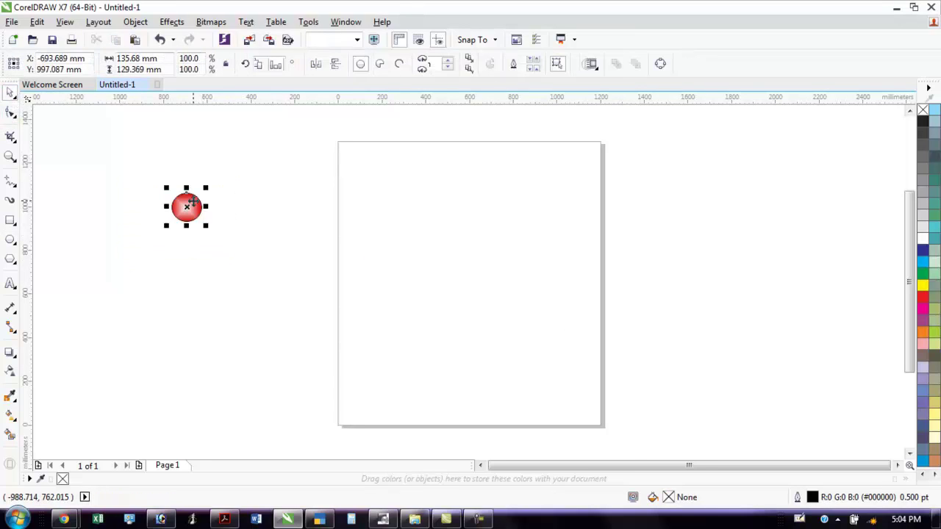
left_click_drag(190, 205, 623, 206)
right_click(623, 206)
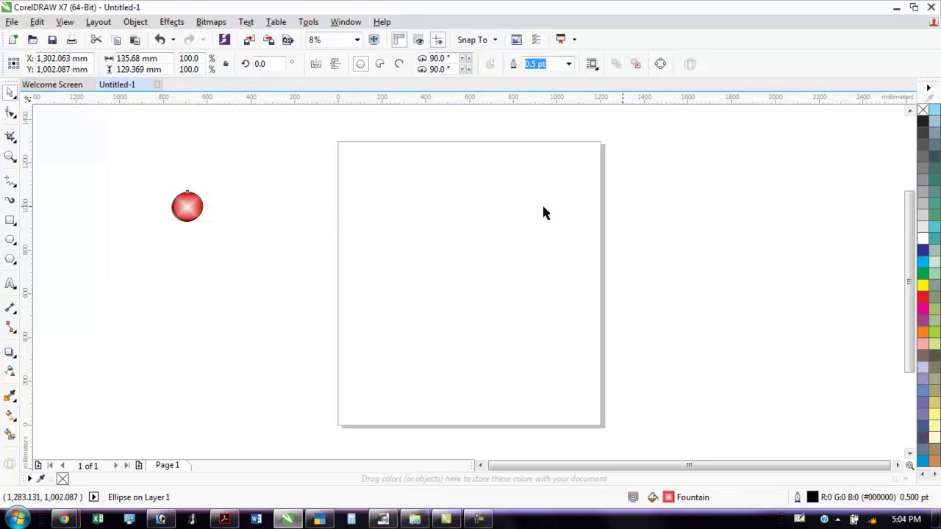
left_click(494, 240)
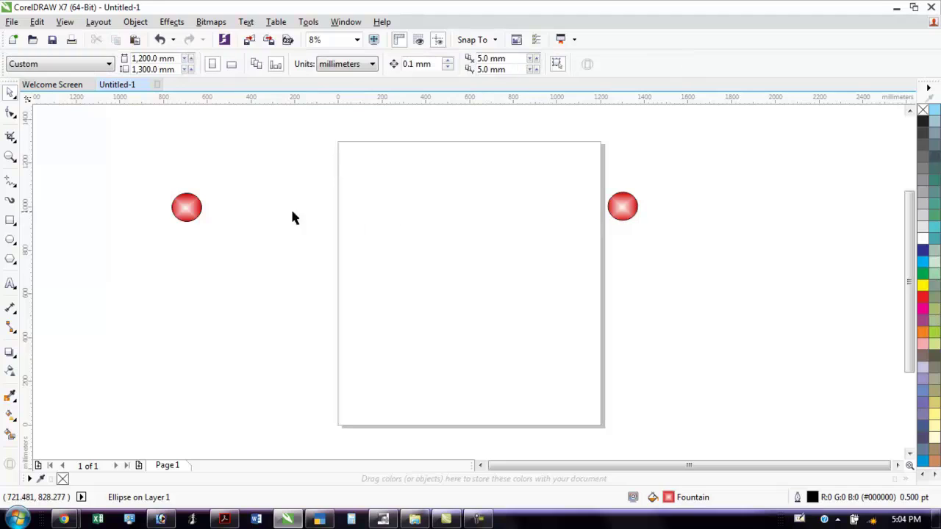
Blend the left red circle into its copy on the right with 20 steps
left_click(15, 356)
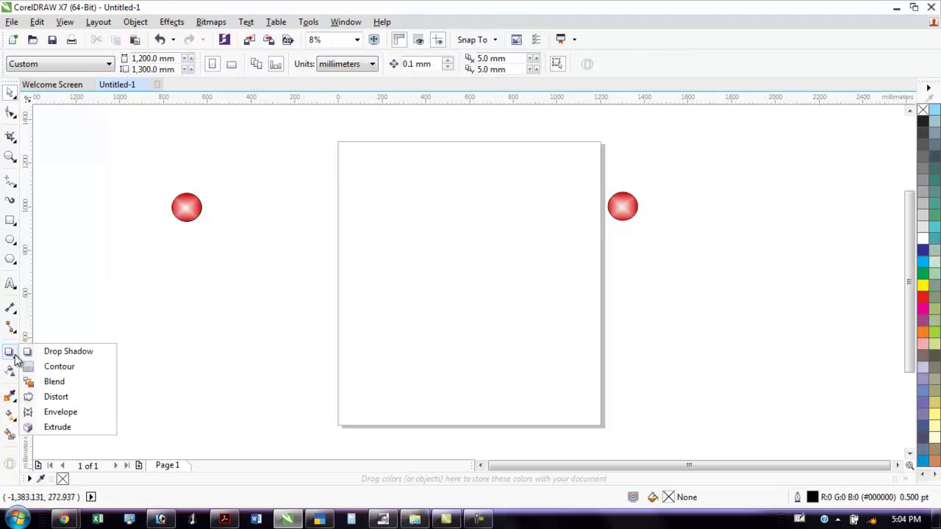
left_click(77, 390)
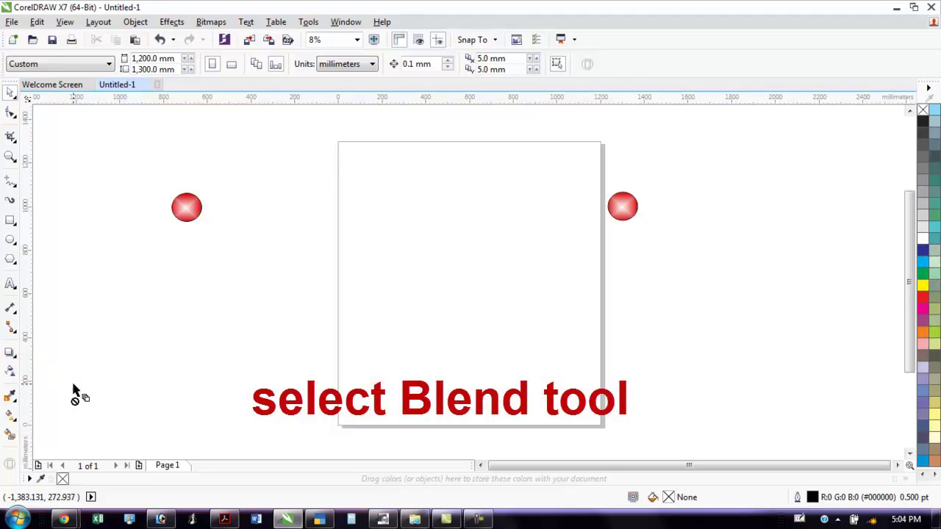
left_click_drag(199, 216, 631, 206)
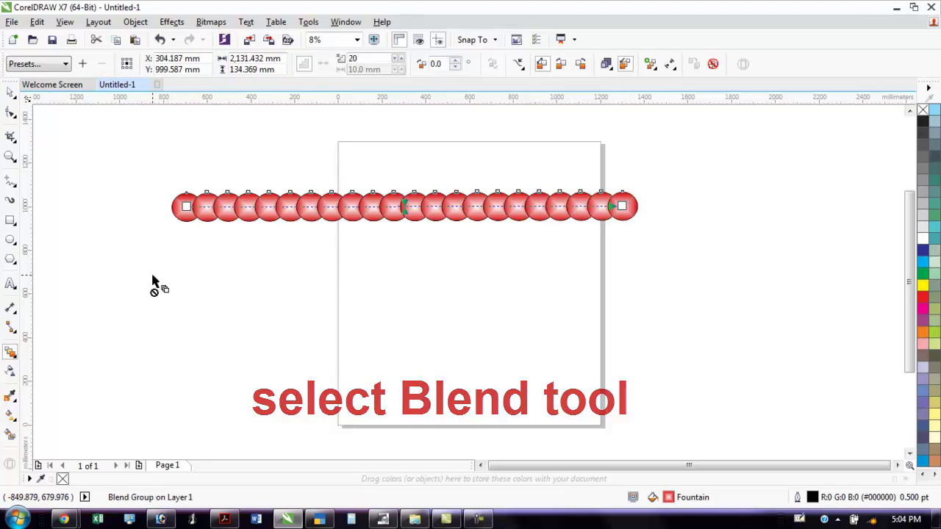
Draw an unfilled circle about 909 × 850 mm below the row of blended red circles
left_click(12, 240)
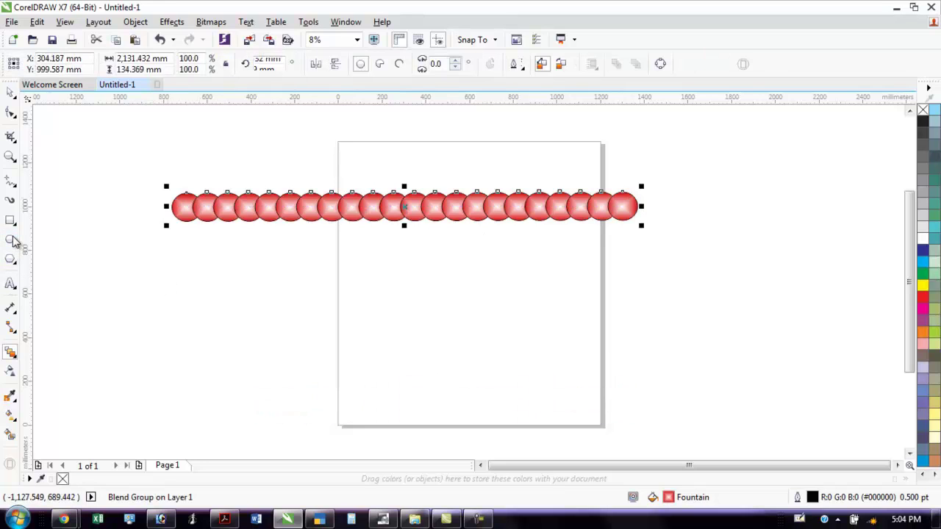
left_click_drag(283, 241, 474, 425)
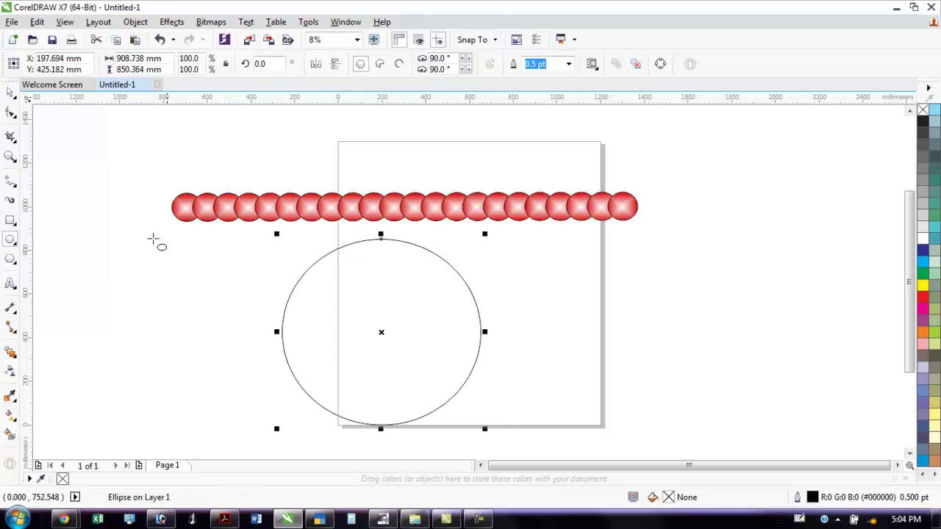
left_click(11, 353)
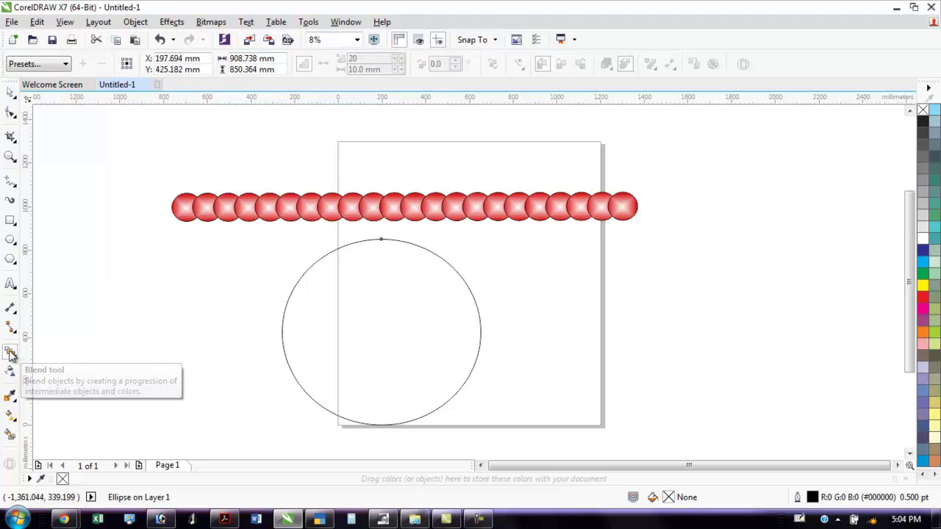
Attach the row of blended red circles to the large circle as its new blend path
left_click(361, 213)
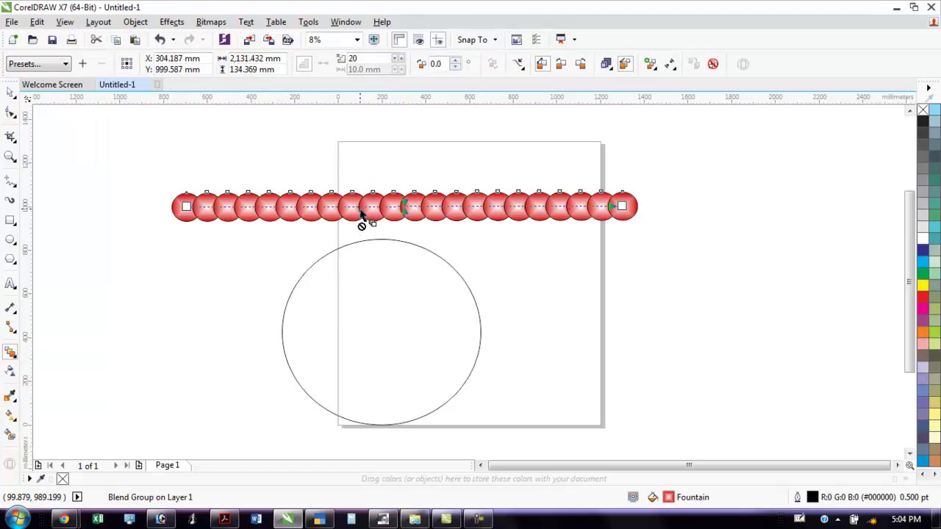
left_click(520, 64)
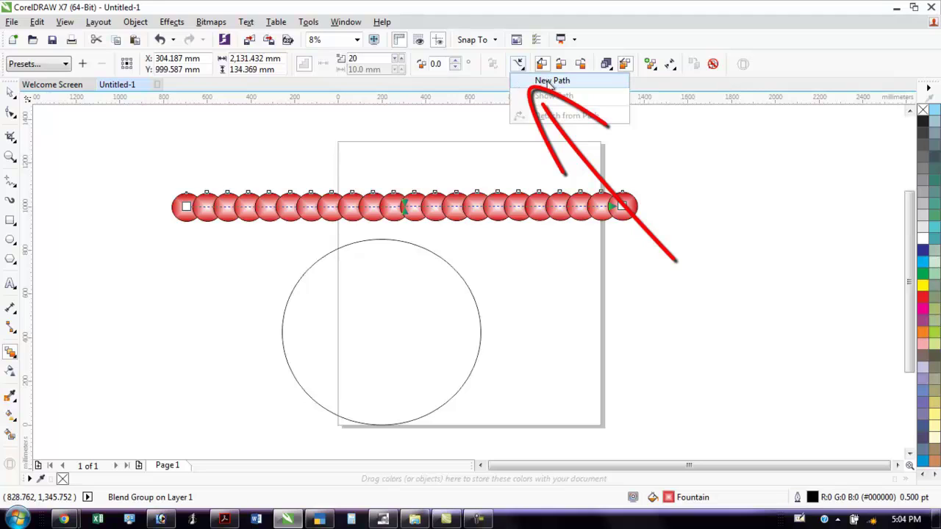
left_click(551, 82)
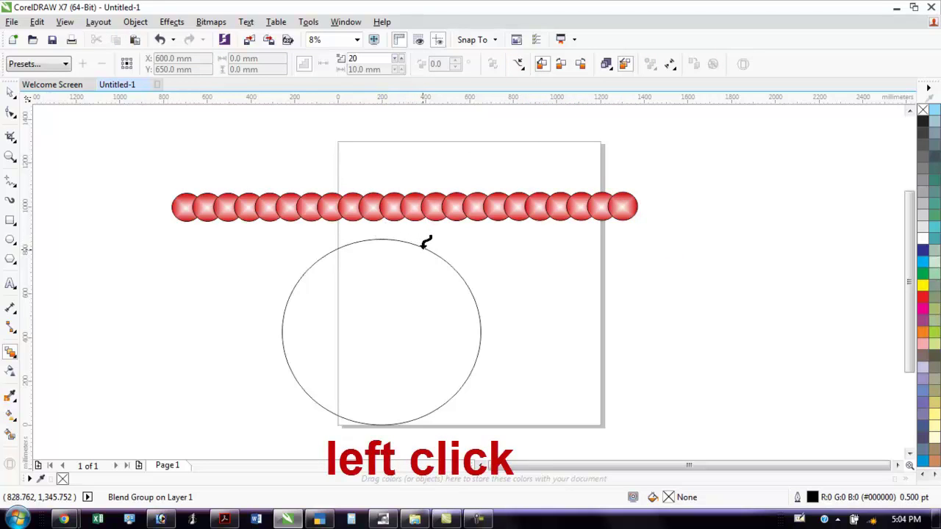
left_click(423, 247)
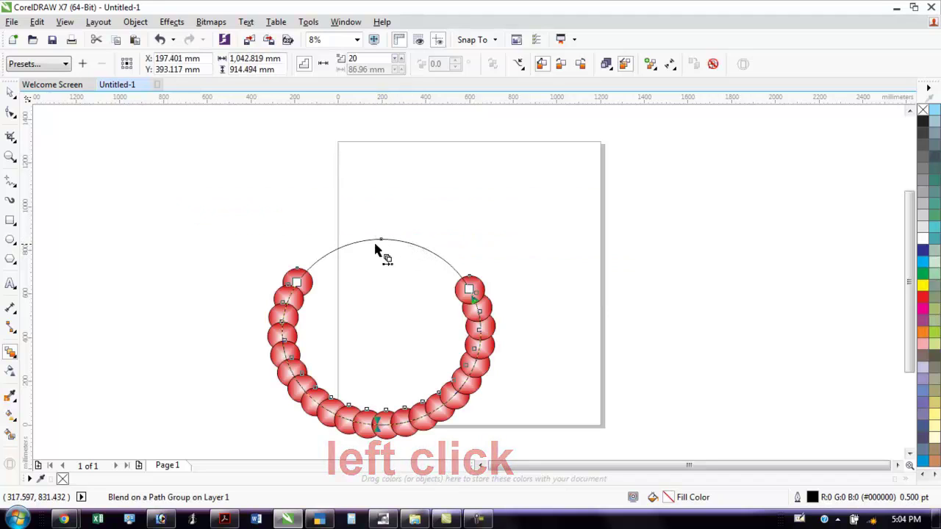
Move the blend's two end circles along the path to the top of the large circle, closing the ring
key("space")
left_click_drag(299, 278, 350, 242)
left_click_drag(479, 287, 382, 237)
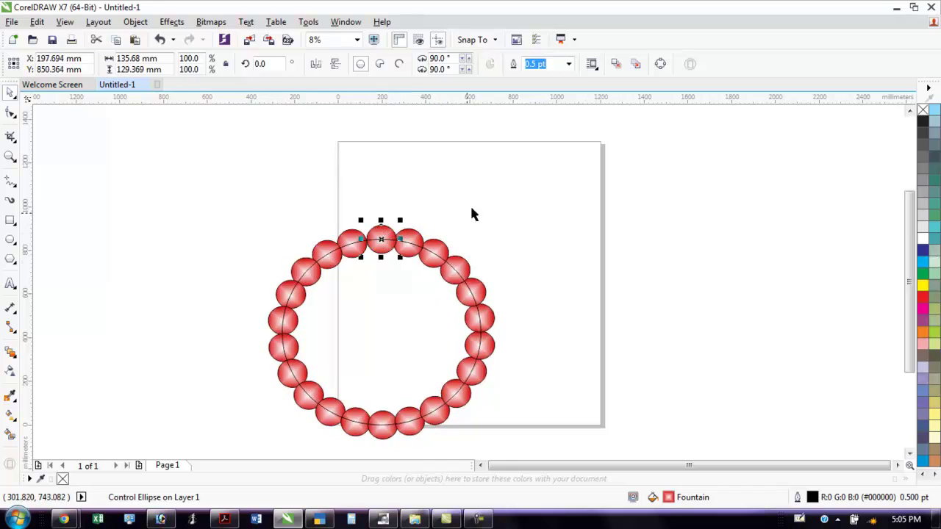
left_click(516, 194)
Set the number of steps in the ring's blend to 14
left_click(438, 252)
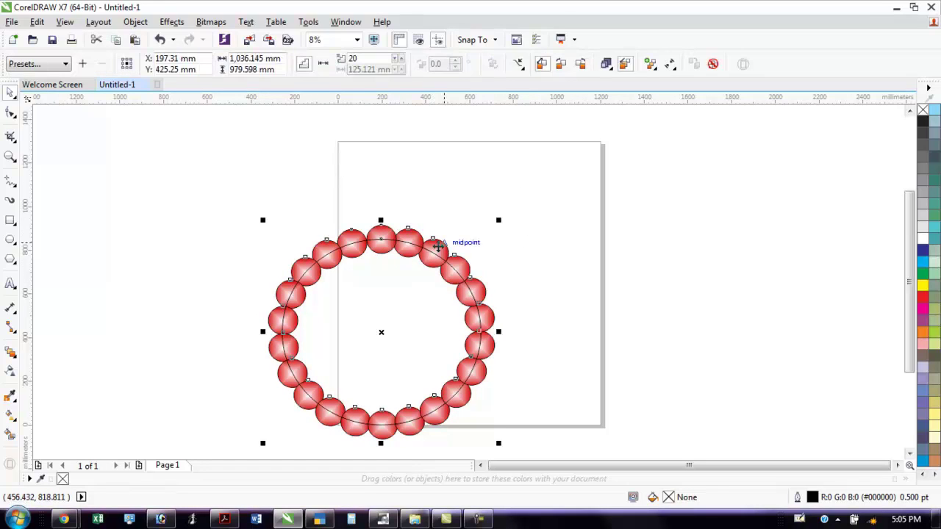
left_click(397, 60)
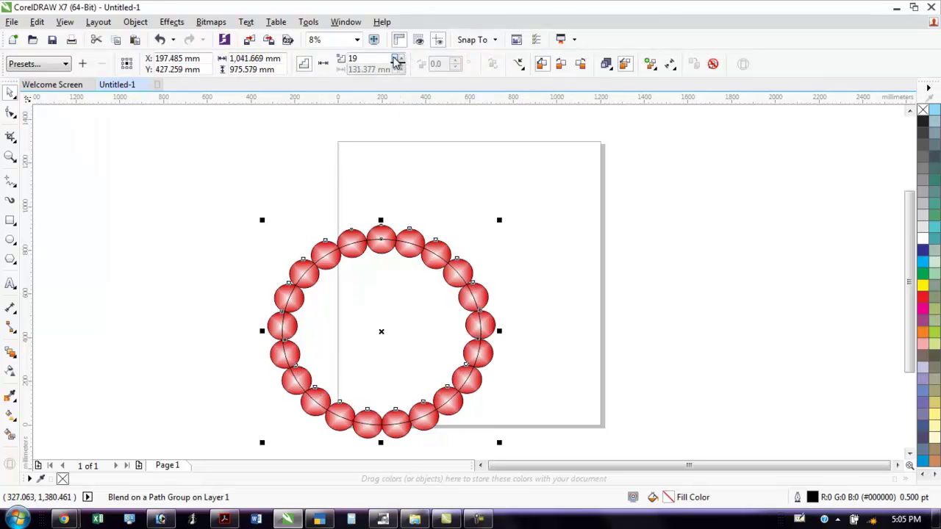
left_click(397, 60)
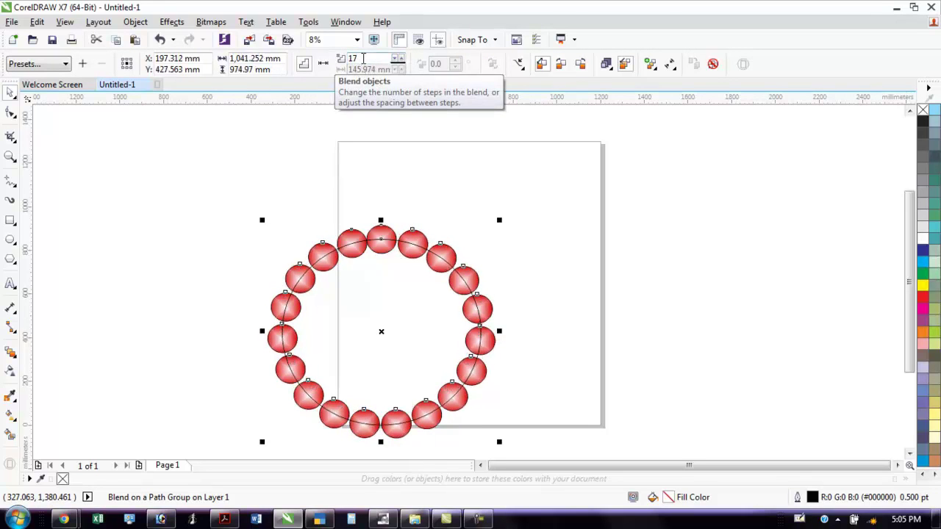
left_click_drag(363, 59, 350, 64)
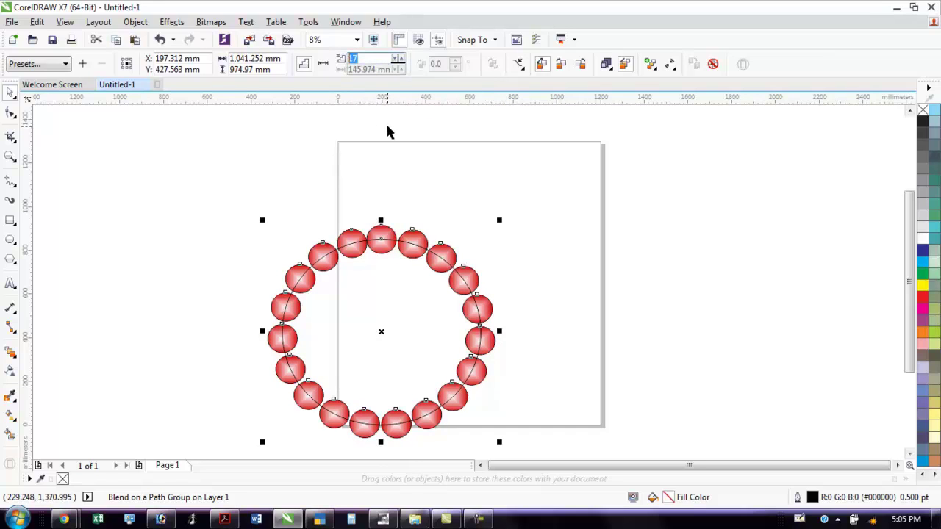
type("14")
key("Return")
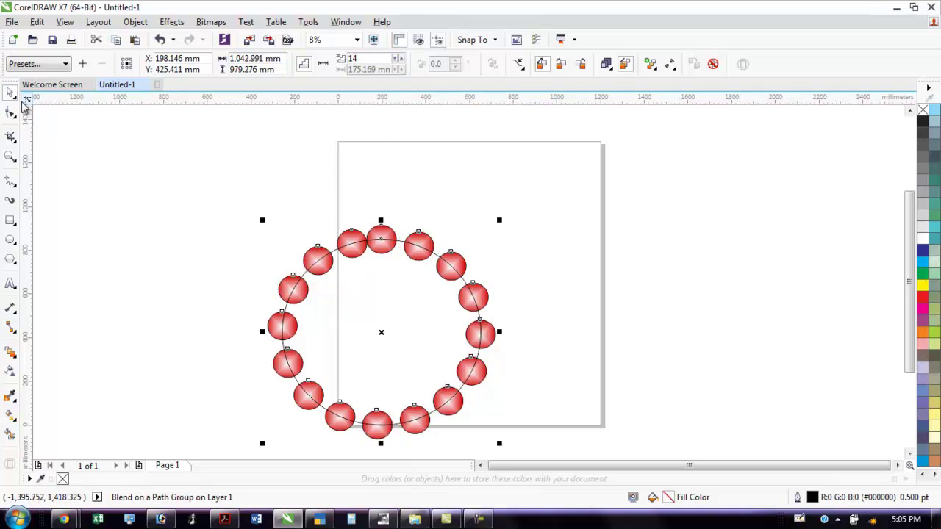
Break the ring's blend apart and delete the large circle that served as its path
left_click_drag(205, 169, 501, 408)
key("ctrl+a")
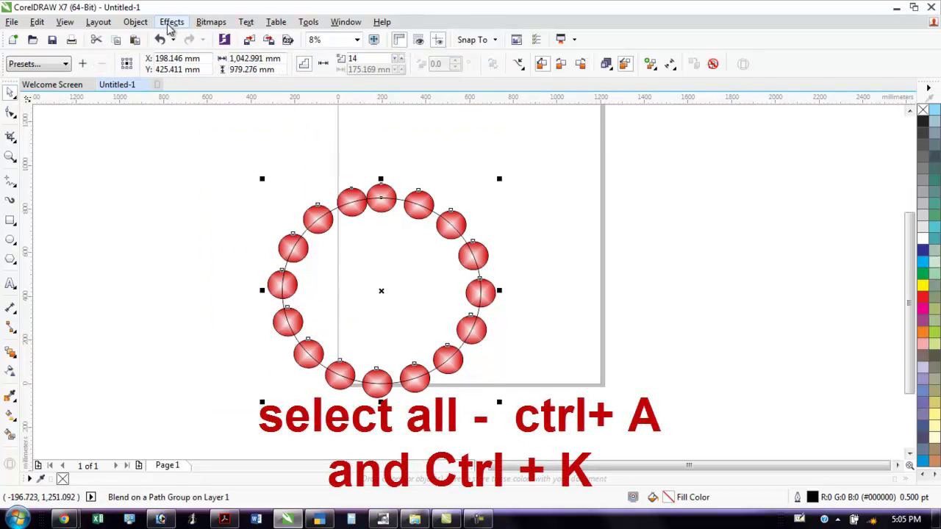
left_click(151, 24)
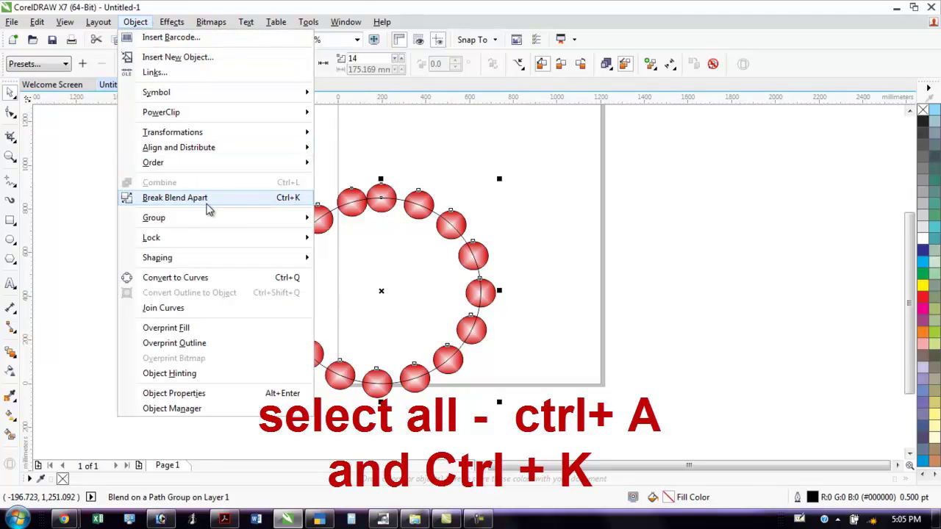
left_click(272, 206)
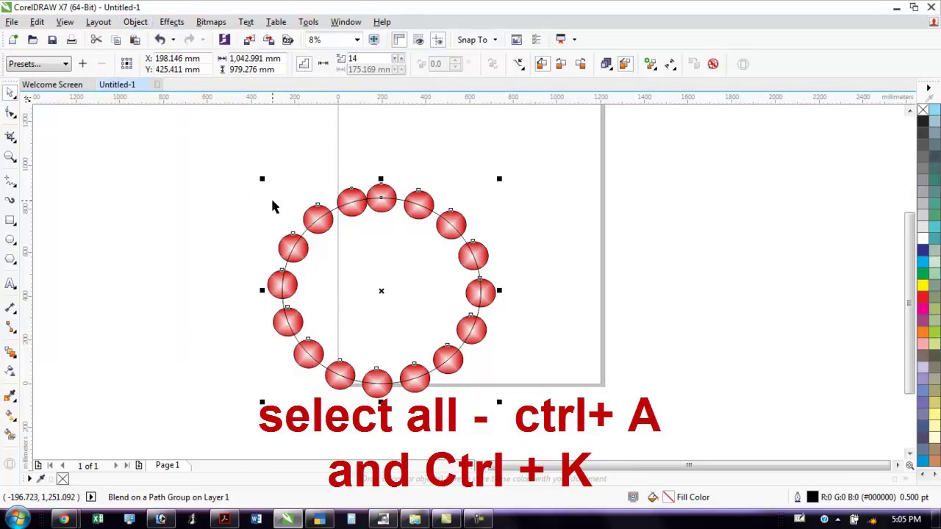
left_click_drag(421, 275, 693, 258)
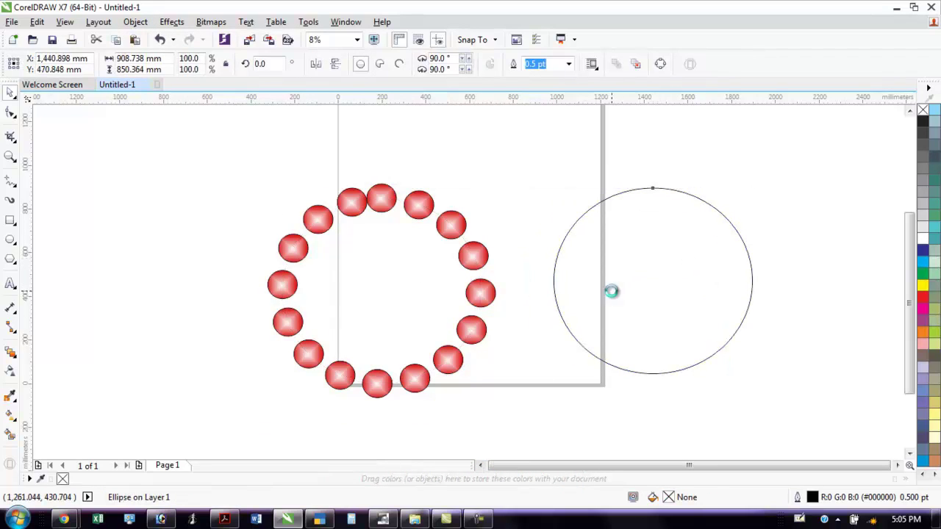
key("Delete")
Place a concentric copy of the red ring, about 728 × 684 mm, inside it and change its fountain fill's red to dark blue
left_click_drag(388, 339, 243, 430)
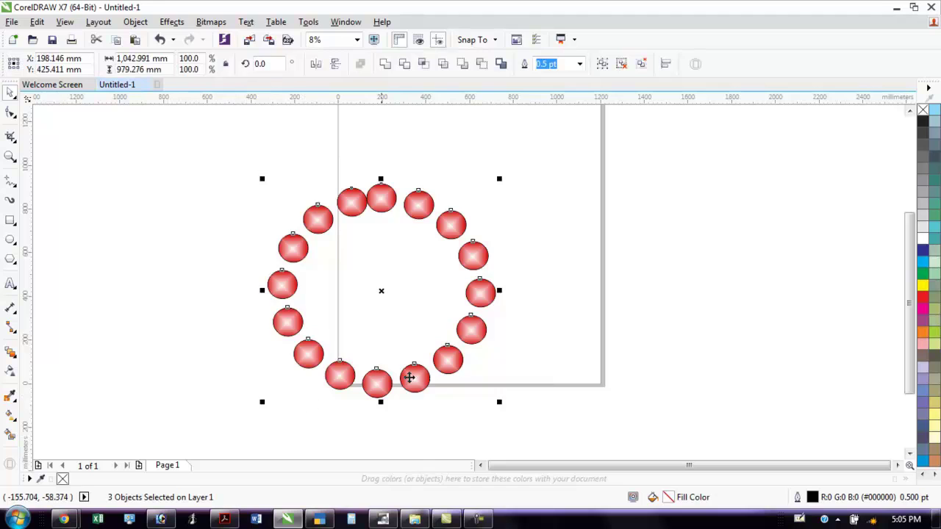
left_click_drag(500, 402, 475, 374)
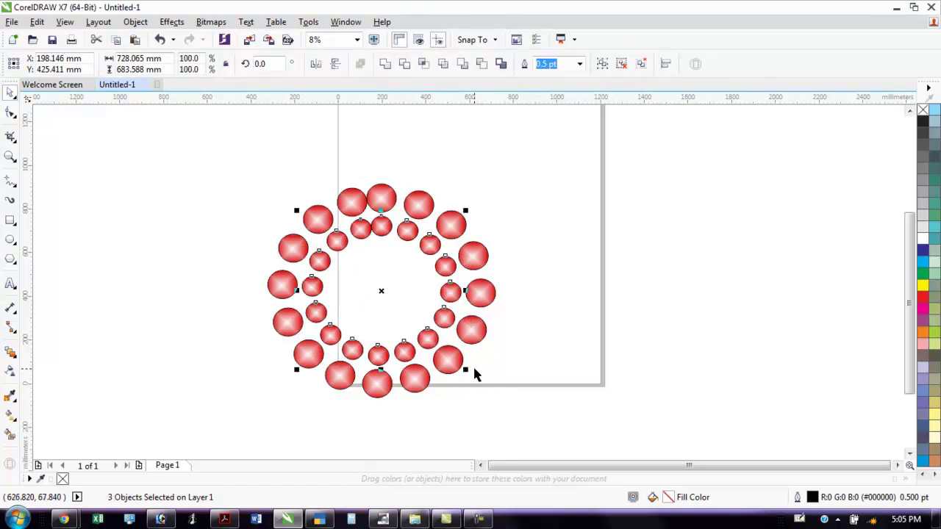
key("F11")
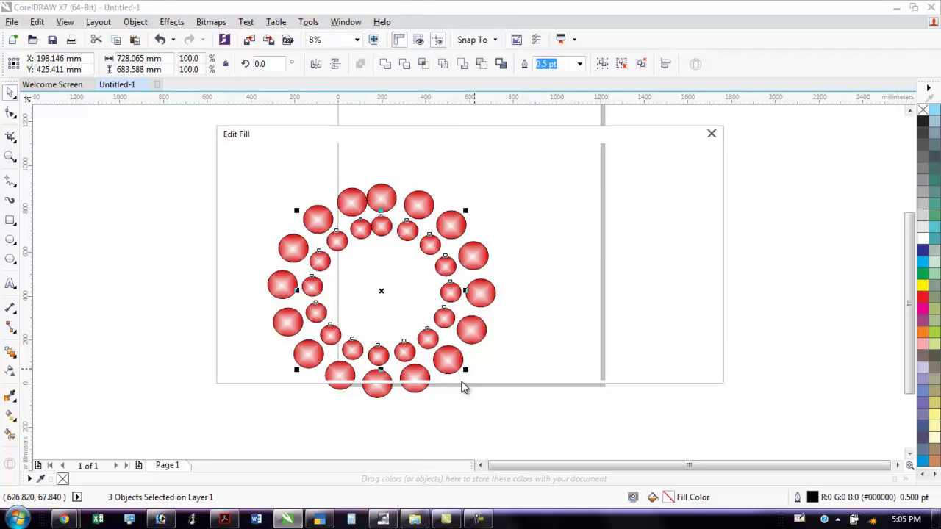
left_click(230, 301)
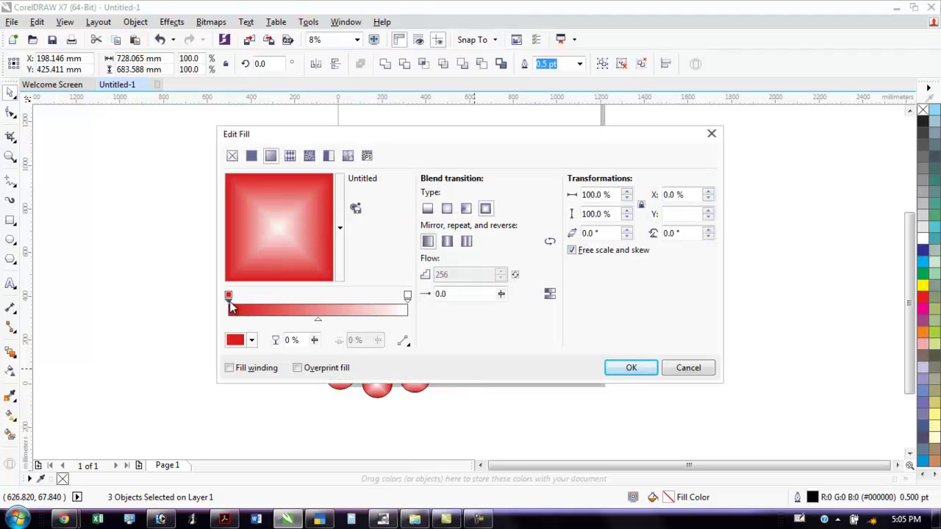
left_click(252, 340)
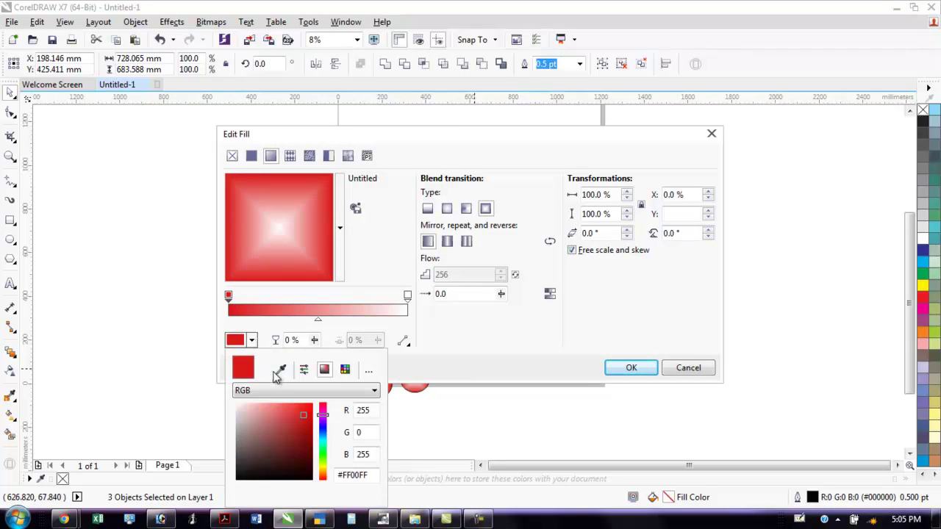
left_click(323, 427)
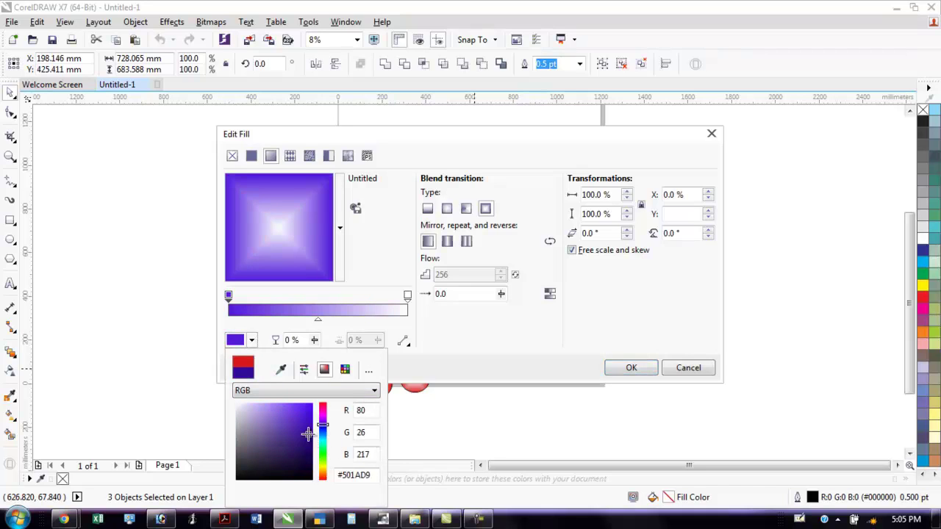
left_click(308, 435)
left_click(617, 373)
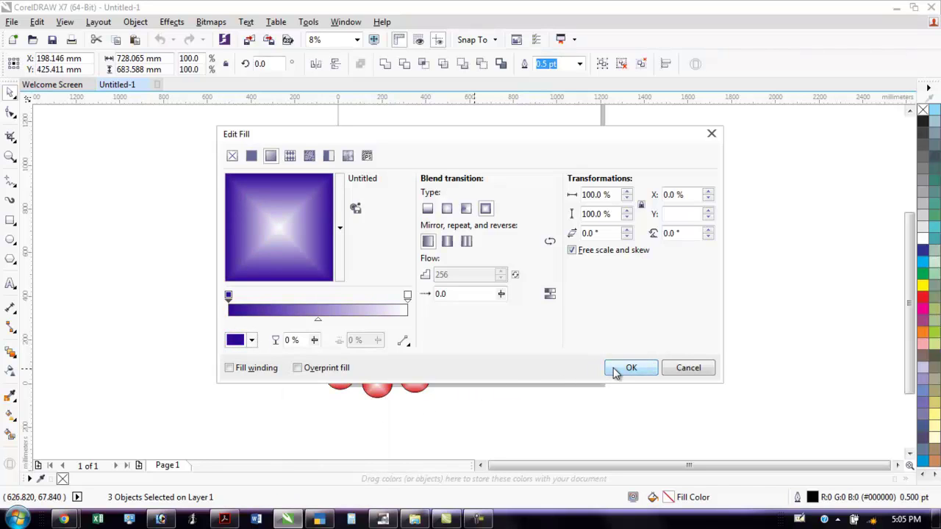
left_click(617, 371)
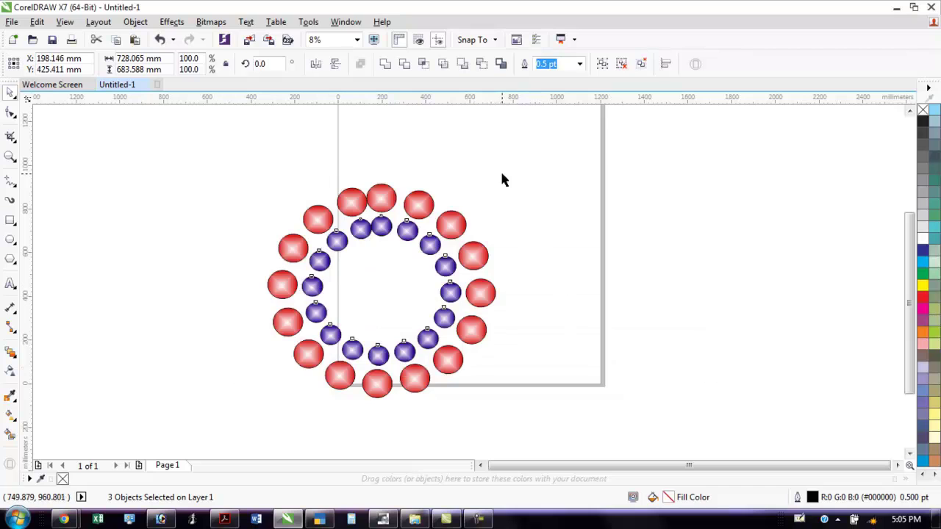
Duplicate the red and blue rings together and scale the copy about the centre to 46.1%
left_click_drag(334, 372, 250, 441)
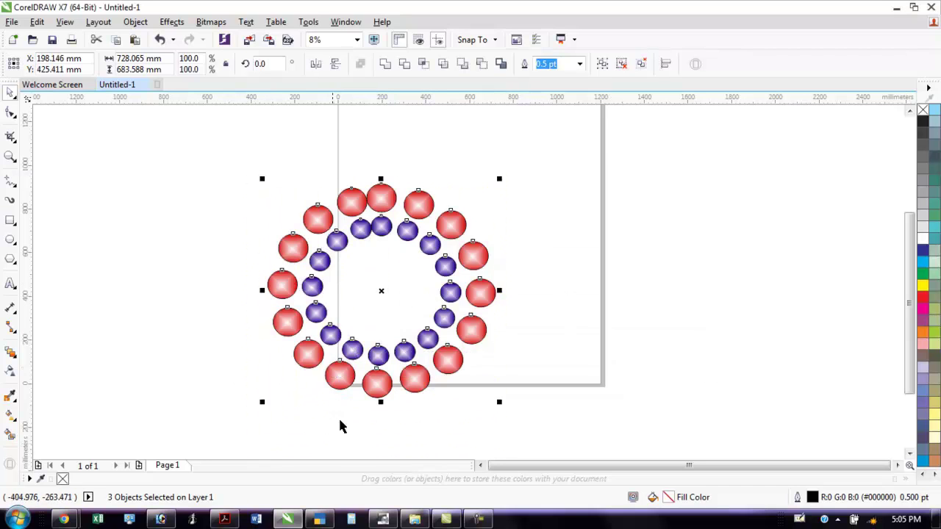
key("KP_Add")
left_click_drag(500, 402, 445, 340)
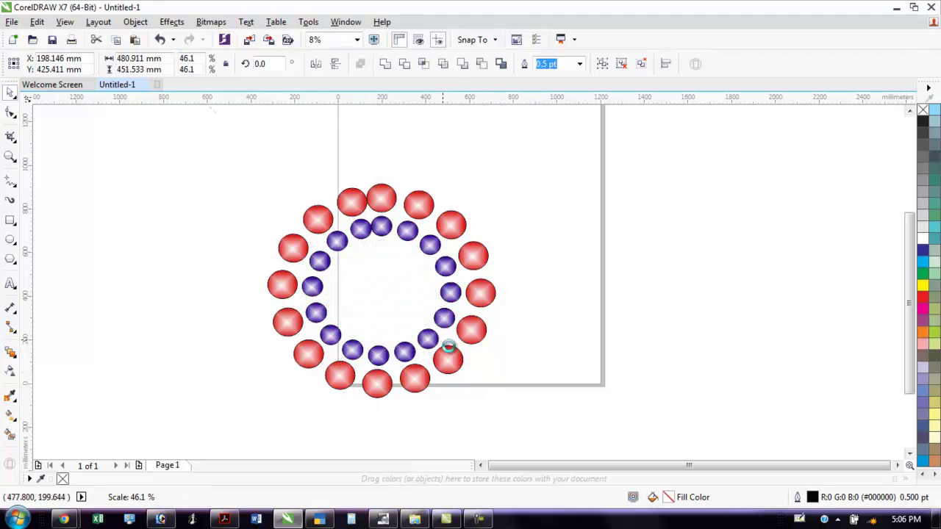
Duplicate all the concentric rings and scale the copy about the centre to 20.9%
left_click_drag(546, 160, 245, 447)
key("KP_Add")
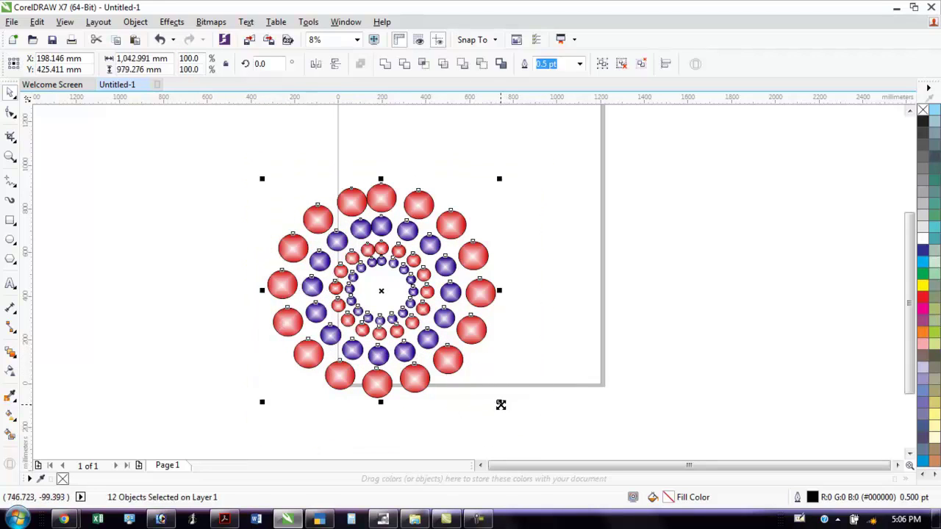
left_click_drag(501, 406, 416, 339)
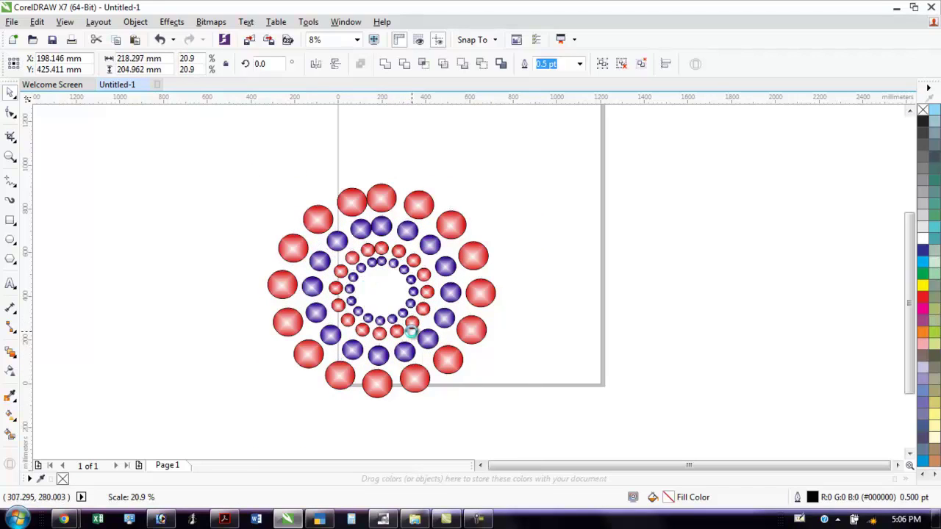
left_click(581, 297)
Remove the outline from all the red and blue rings by setting the outline width to None
left_click_drag(525, 148, 196, 434)
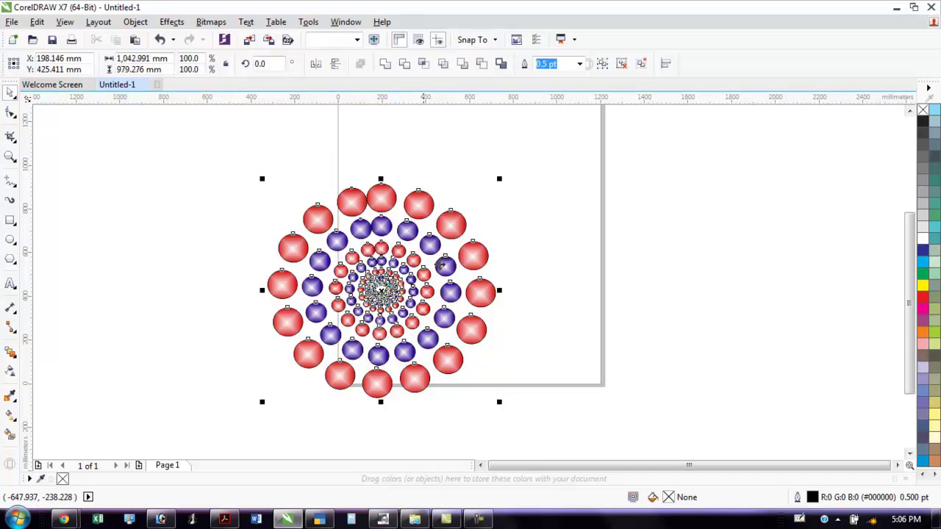
left_click(580, 66)
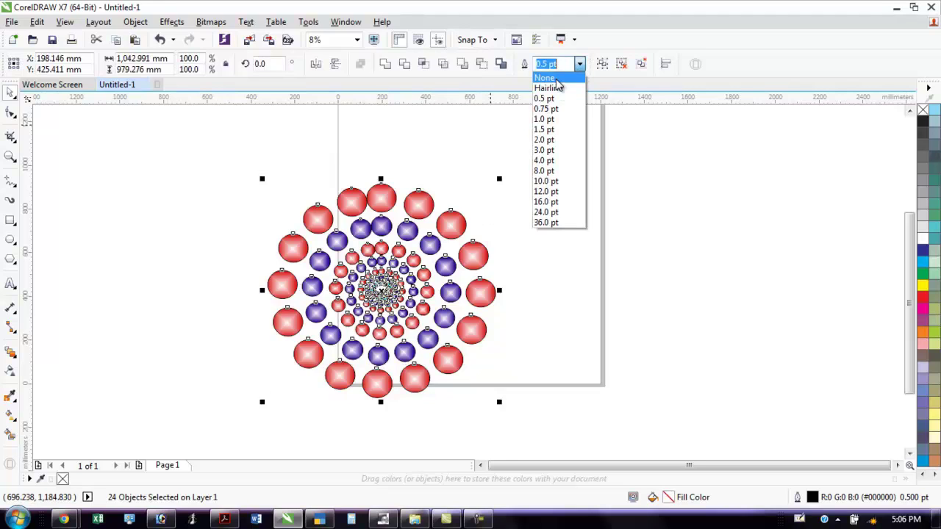
left_click(545, 77)
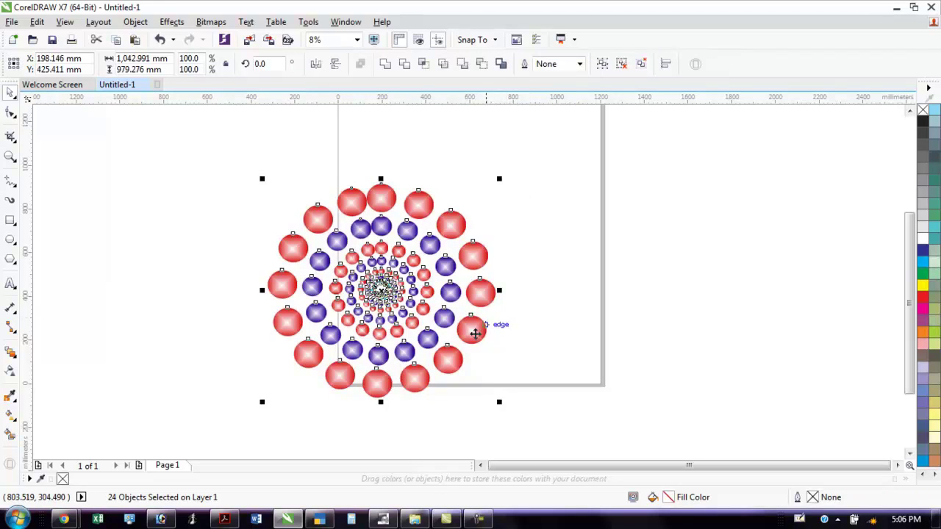
left_click(552, 277)
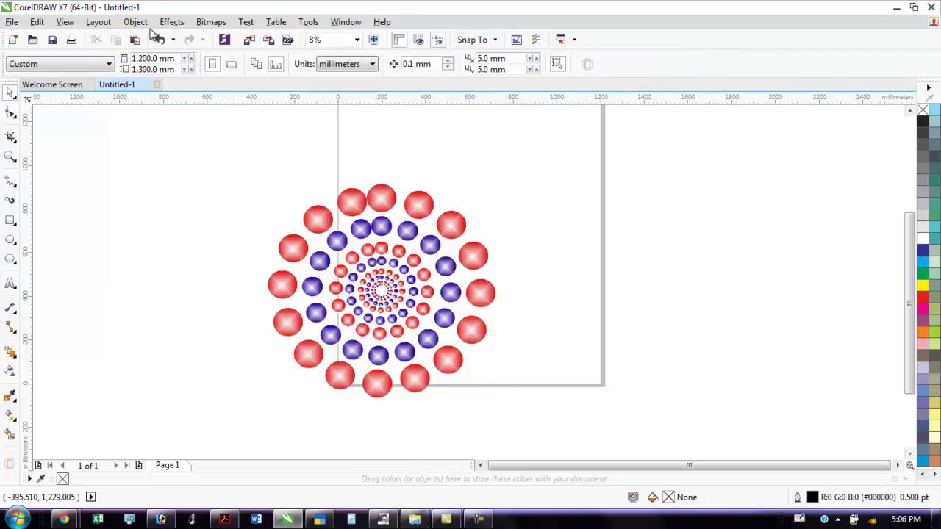
View the finished ring artwork in full-screen preview
key("F4")
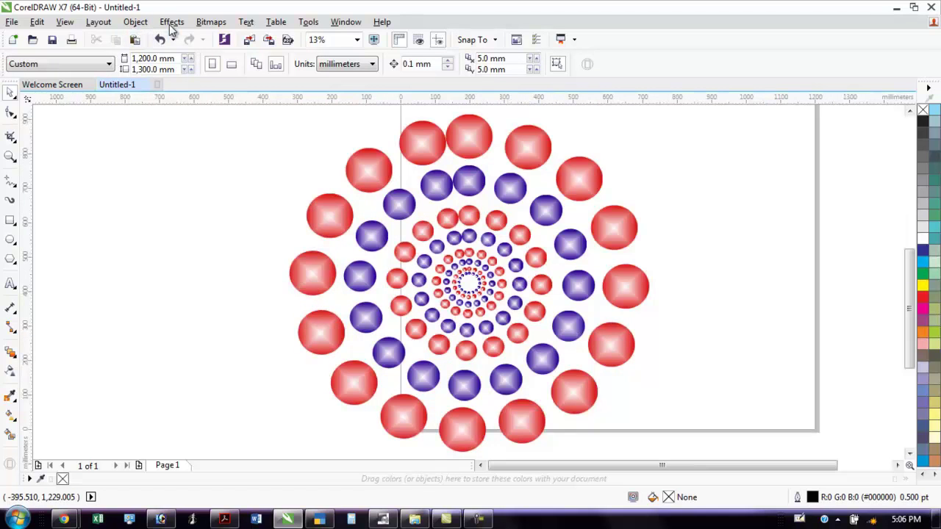
left_click(135, 21)
mouse_move(78, 26)
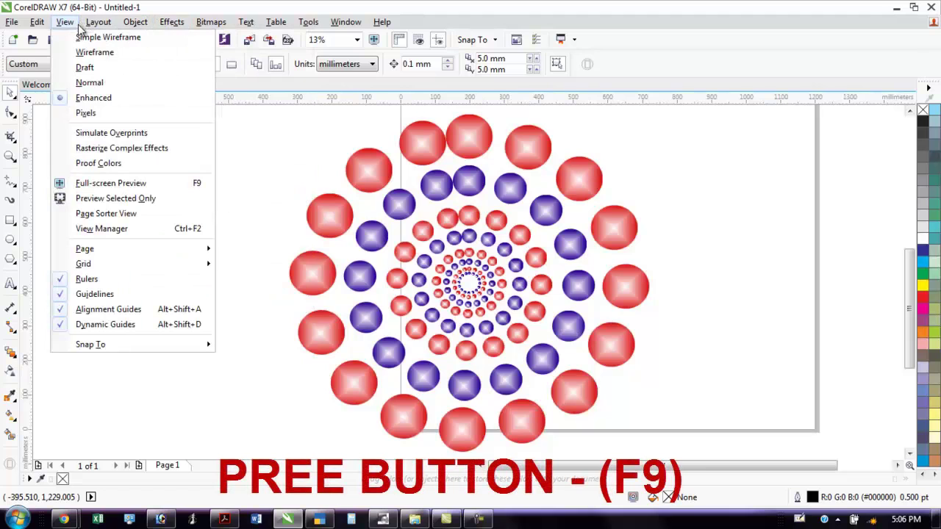
left_click(114, 184)
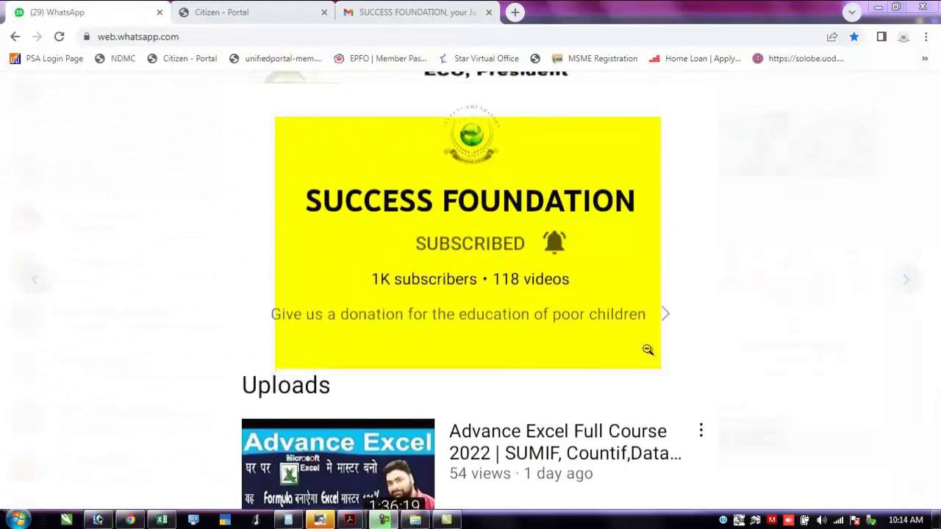
scroll(633, 331, "up", 1)
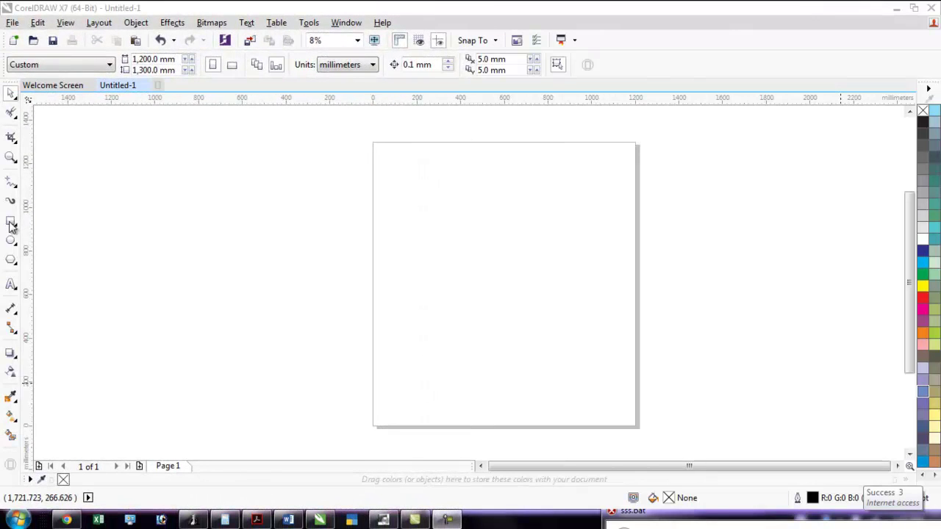
Draw a rectangle about 978 by 259 mm and space four ellipses about 129 by 142 mm along its lower edge
left_click(13, 225)
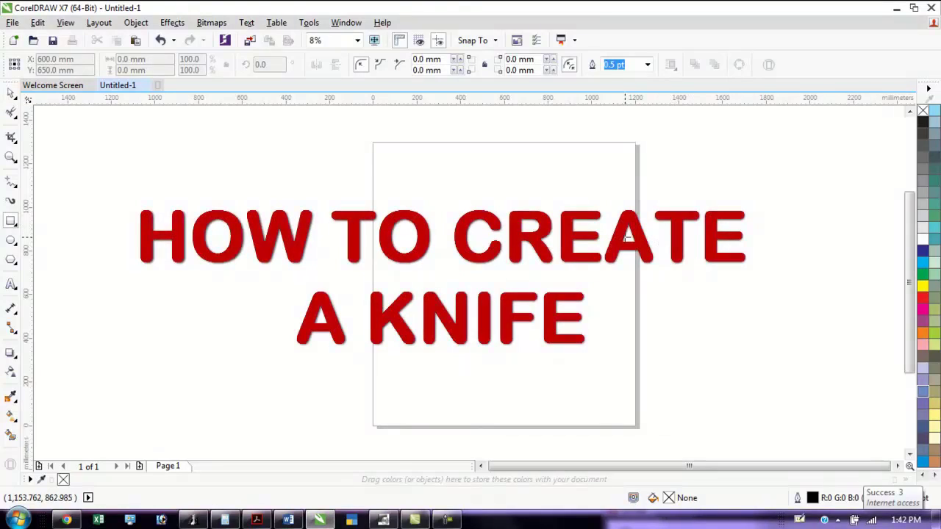
mouse_move(702, 250)
left_mouse_down()
mouse_move(609, 305)
mouse_move(494, 309)
left_mouse_up()
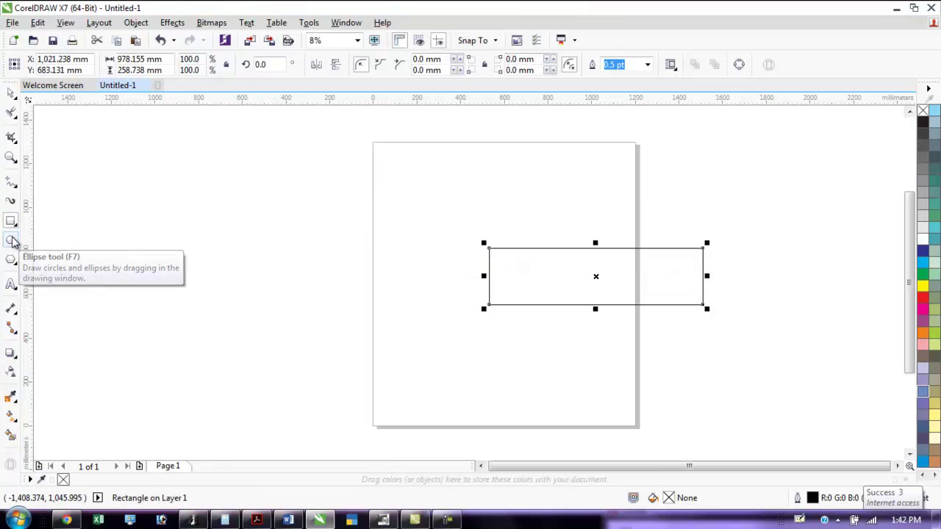
key("F7")
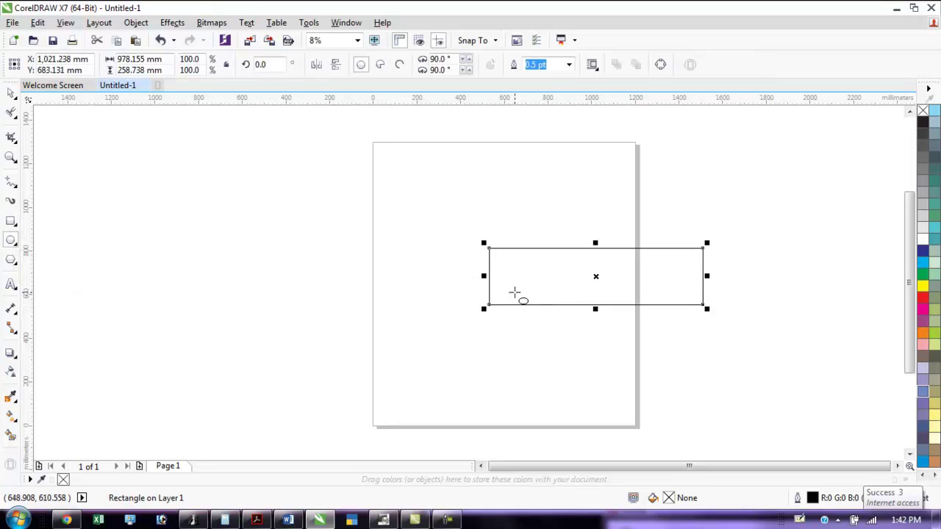
left_click_drag(514, 293, 669, 313)
right_click(580, 310)
key("ctrl+d")
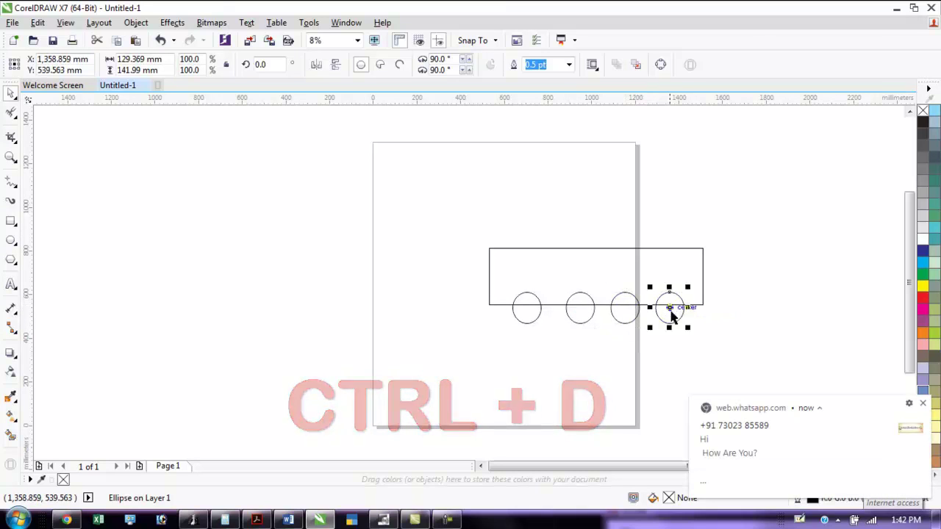
Trim the rectangle with the four ellipses and delete the ellipses to leave finger notches along its lower edge
left_click_drag(742, 213, 442, 354)
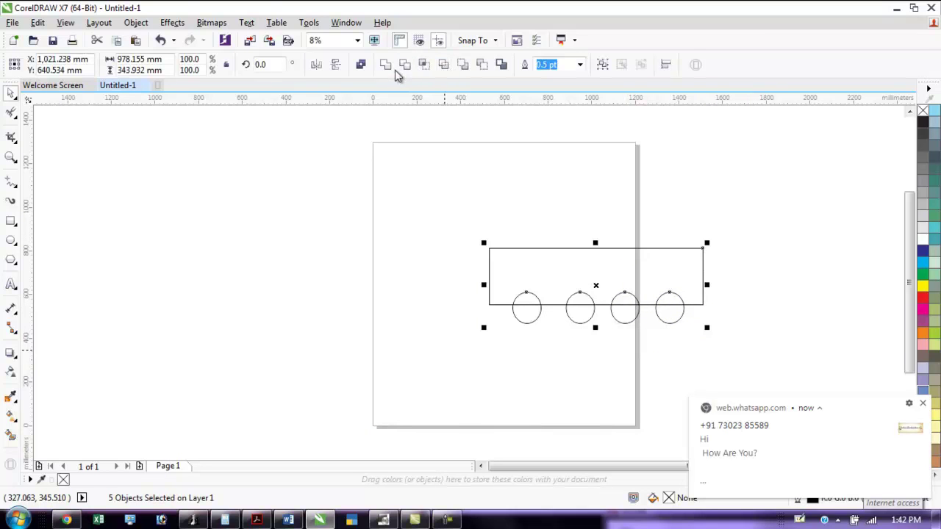
left_click(405, 66)
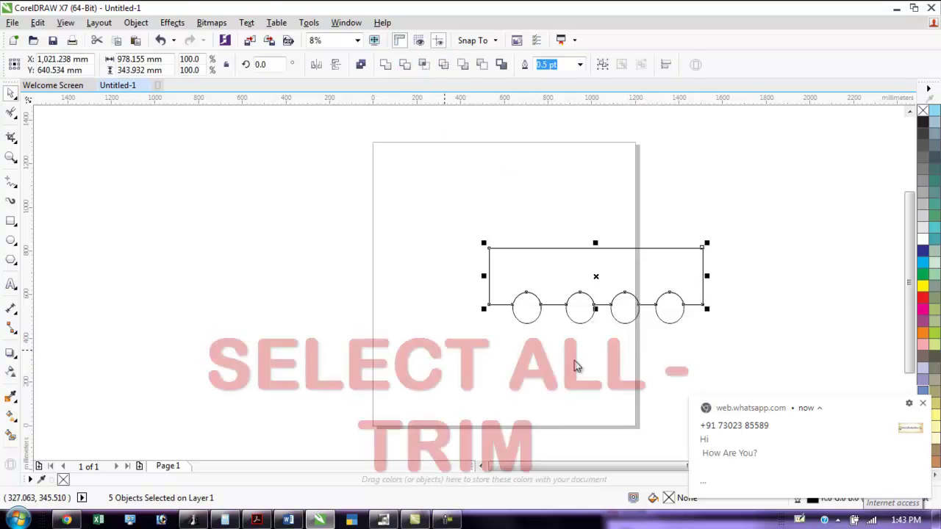
left_click_drag(494, 375, 698, 286)
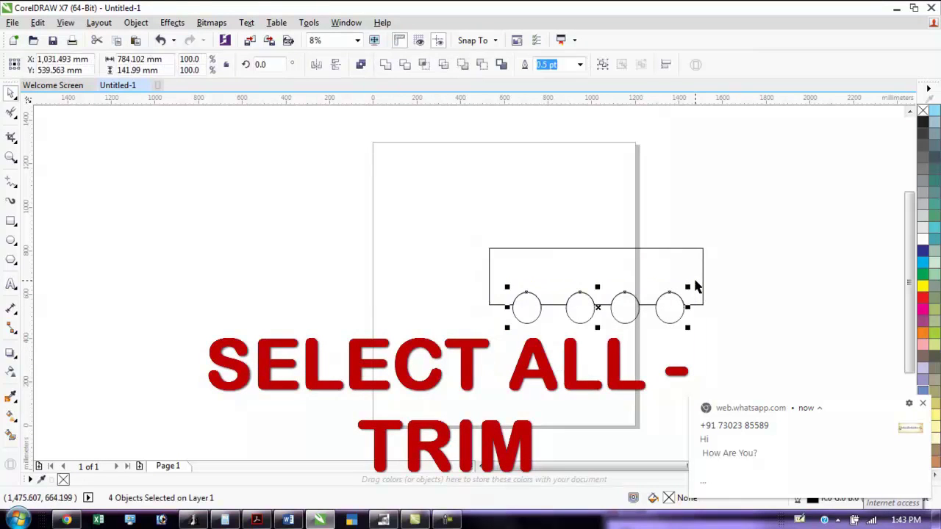
left_click(923, 405)
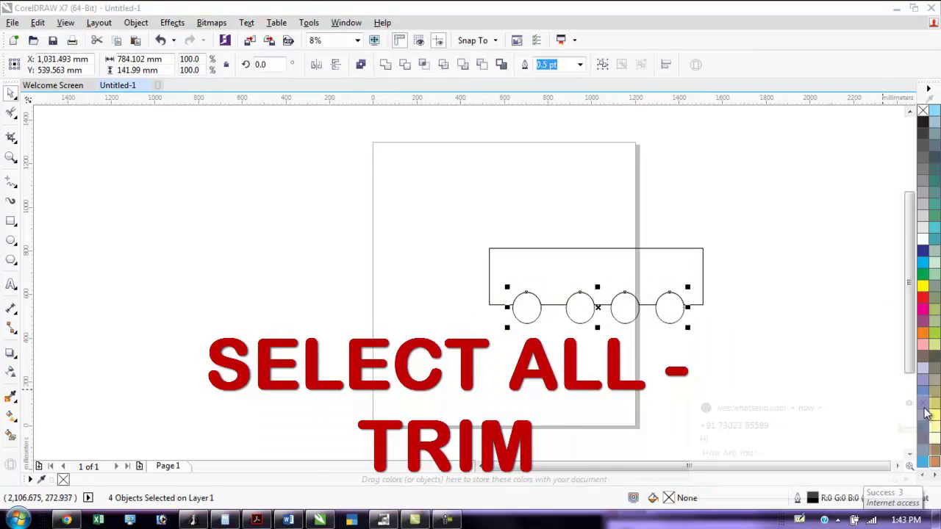
left_click_drag(492, 375, 689, 287)
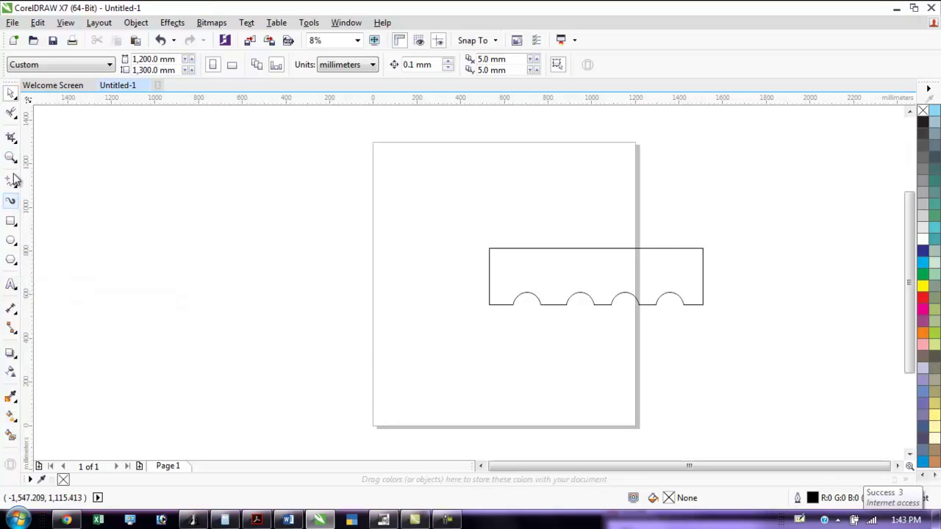
Add a node on each side of the handle's upper right corner and convert the corner segment to a curve
left_click(13, 118)
left_click(62, 120)
left_click(699, 253)
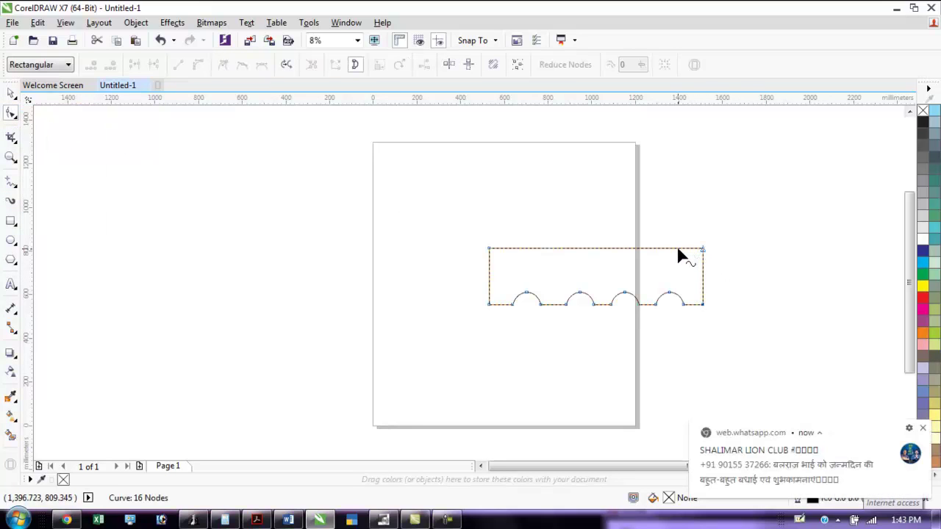
double_click(677, 248)
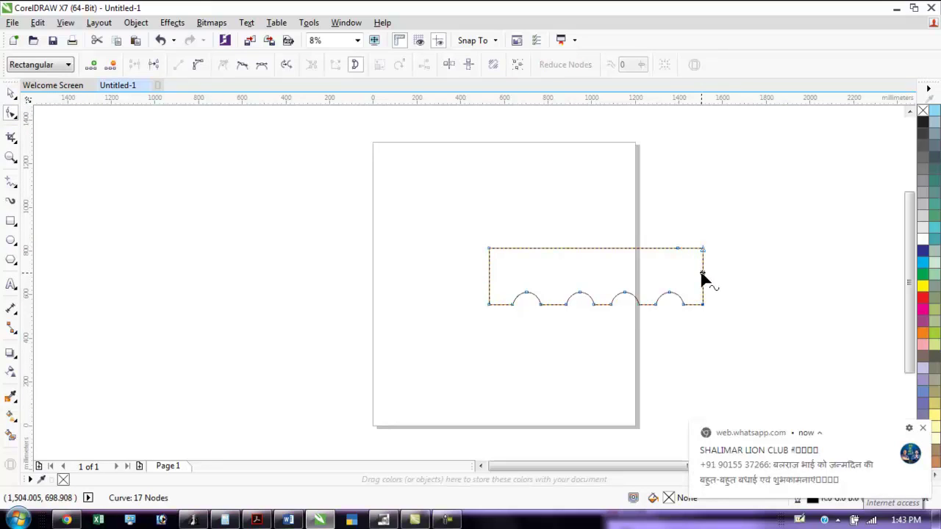
double_click(702, 272)
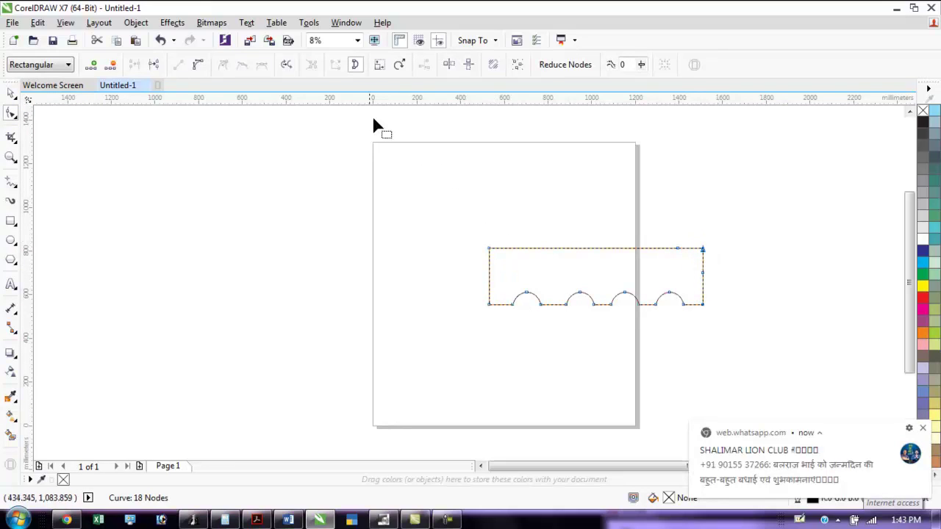
left_click(199, 65)
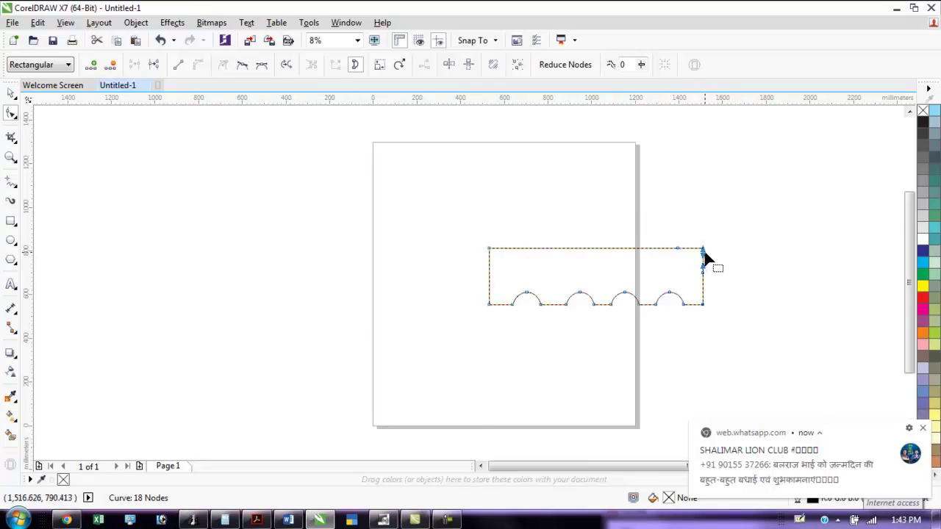
Delete the handle's upper right corner node and the added node below it on the right edge to round the corner
scroll(703, 256, "up", 1)
scroll(703, 261, "up", 1)
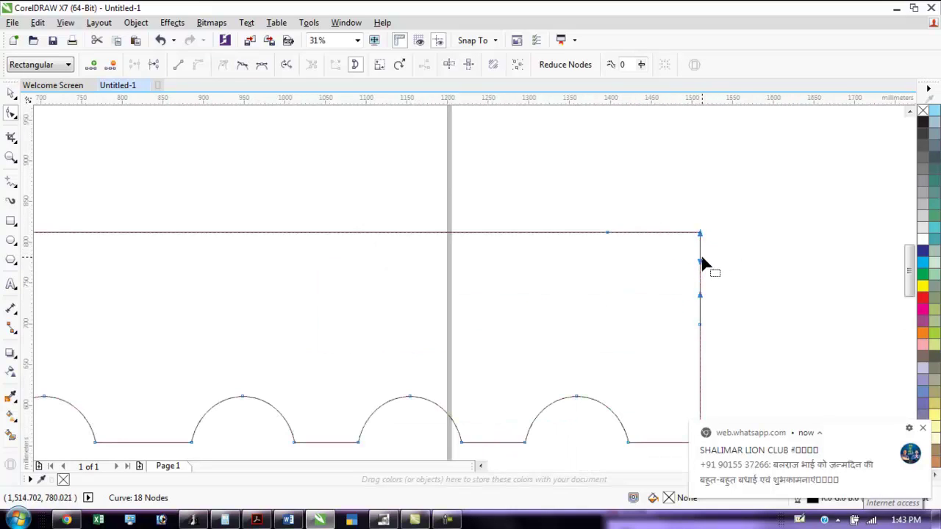
left_click(710, 234)
left_click(699, 234)
key("Delete")
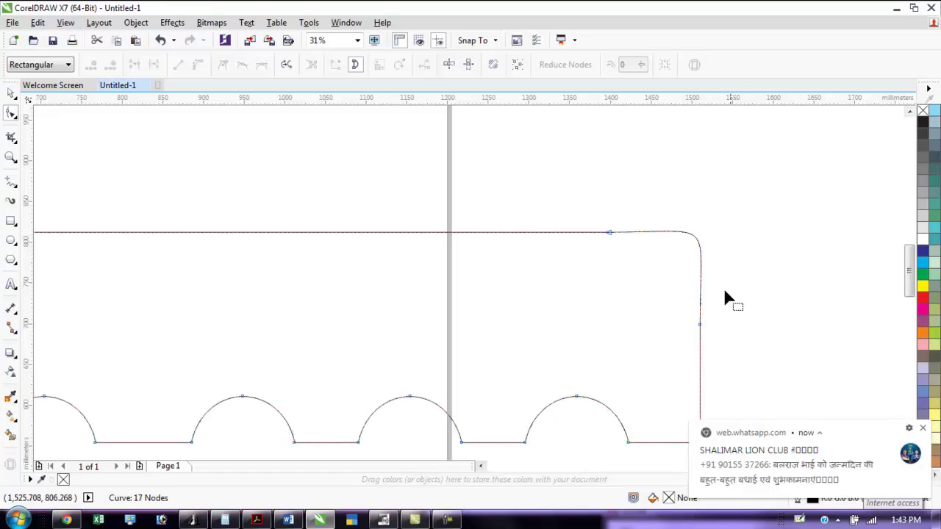
left_click(699, 325)
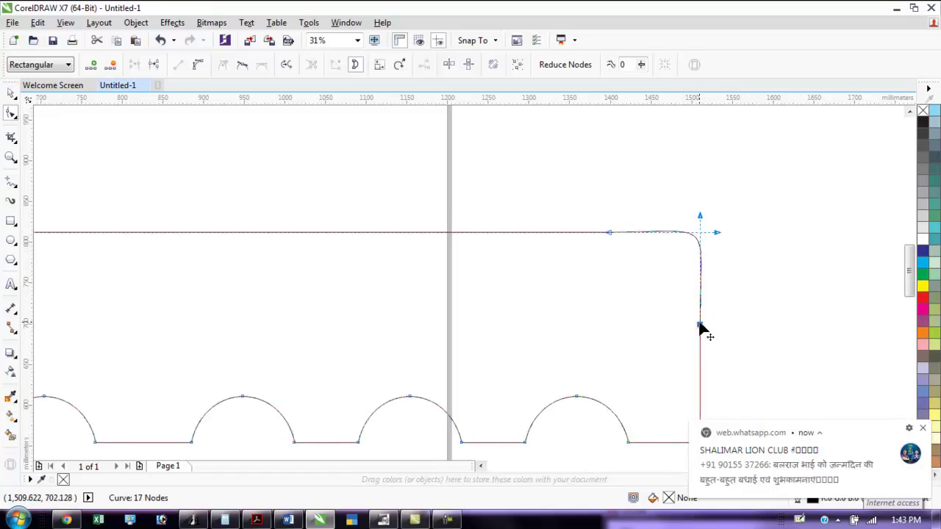
left_click(111, 64)
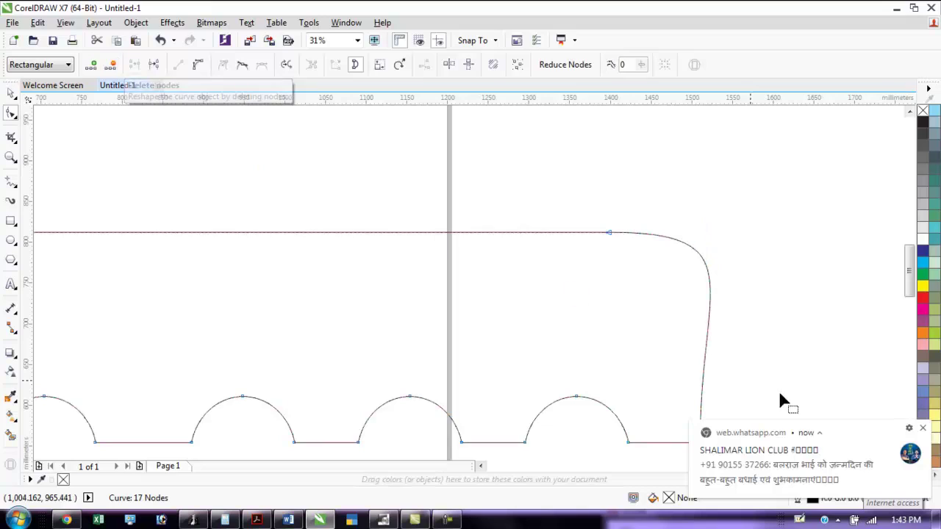
left_click(924, 429)
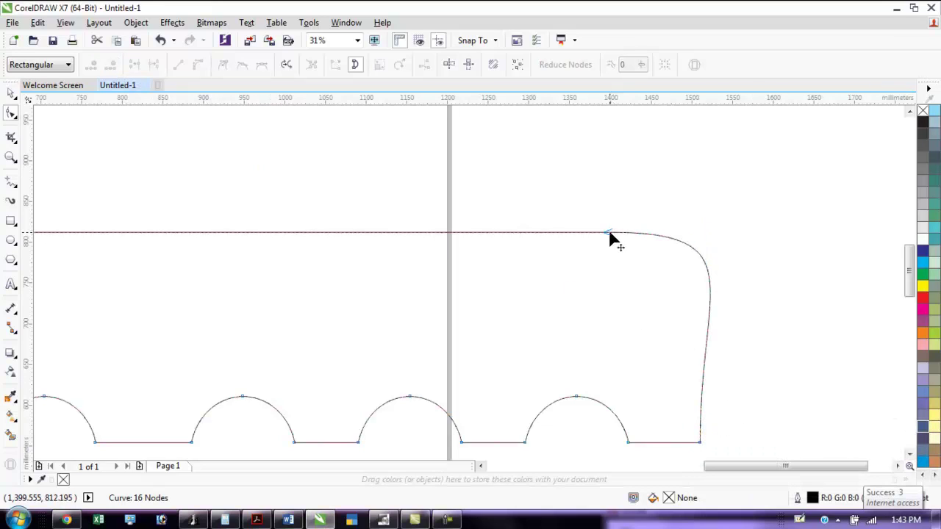
Add nodes on both sides of the handle's lower right corner and delete the corner node
double_click(701, 398)
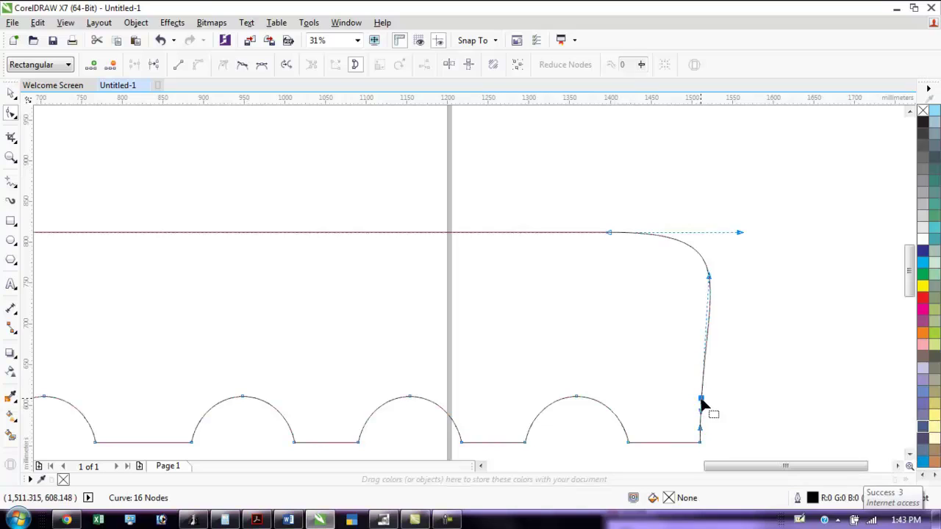
left_click(659, 444)
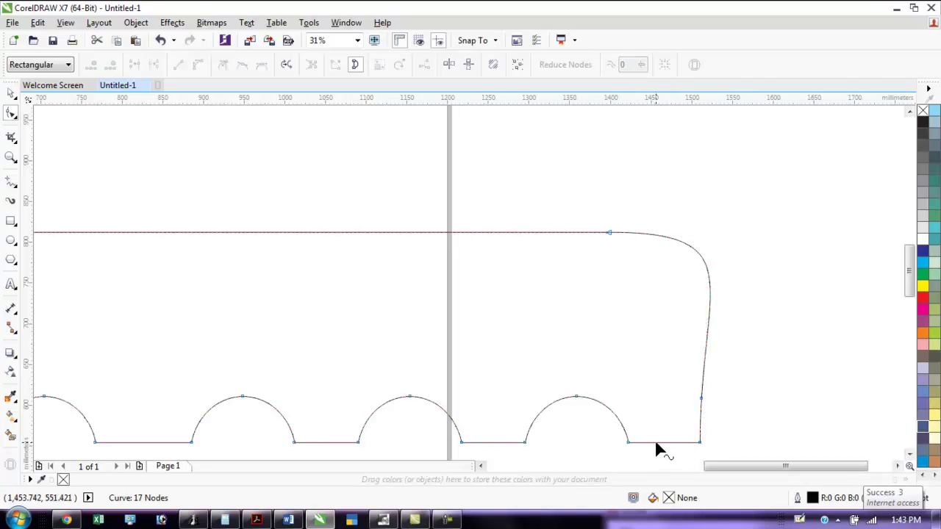
double_click(655, 441)
scroll(692, 441, "down", 1)
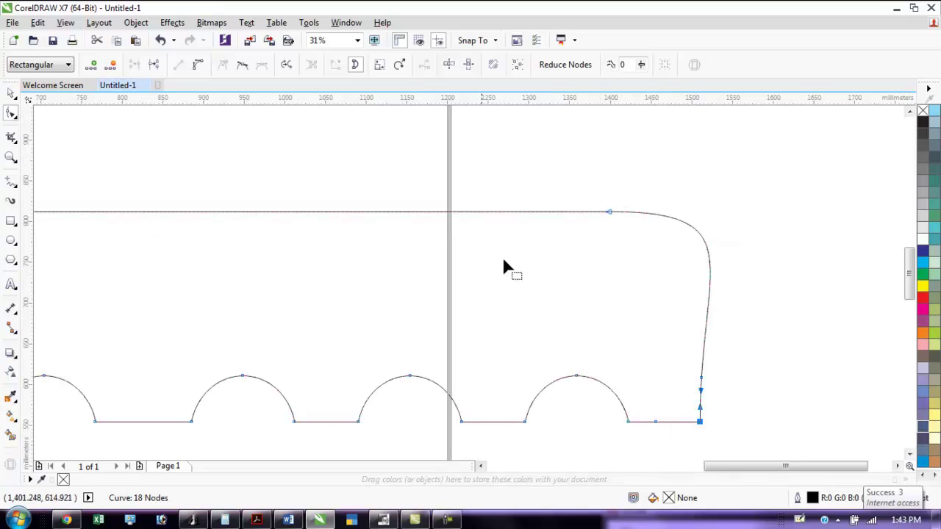
left_click(111, 64)
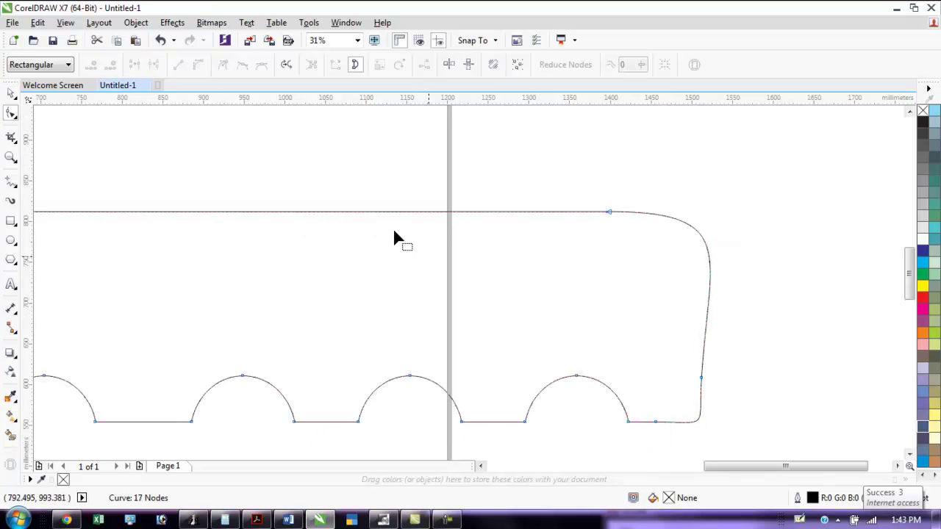
Delete the two added nodes beside the lower right corner so one smooth curve rounds the handle's end
left_click(655, 422)
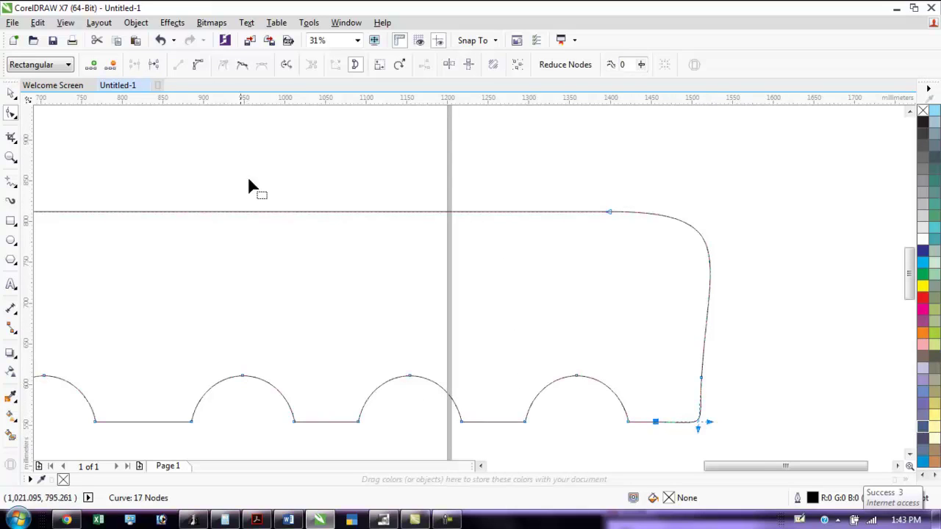
left_click(111, 64)
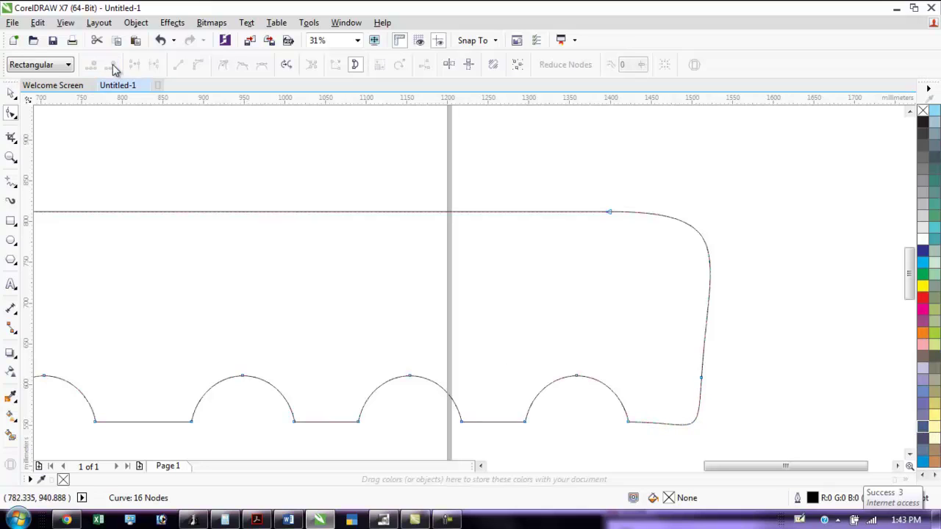
left_click(700, 383)
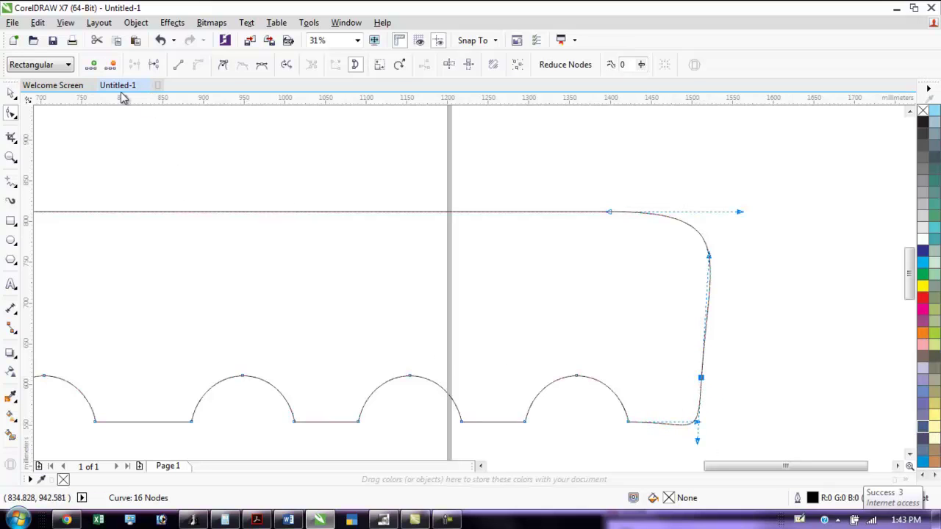
left_click(111, 64)
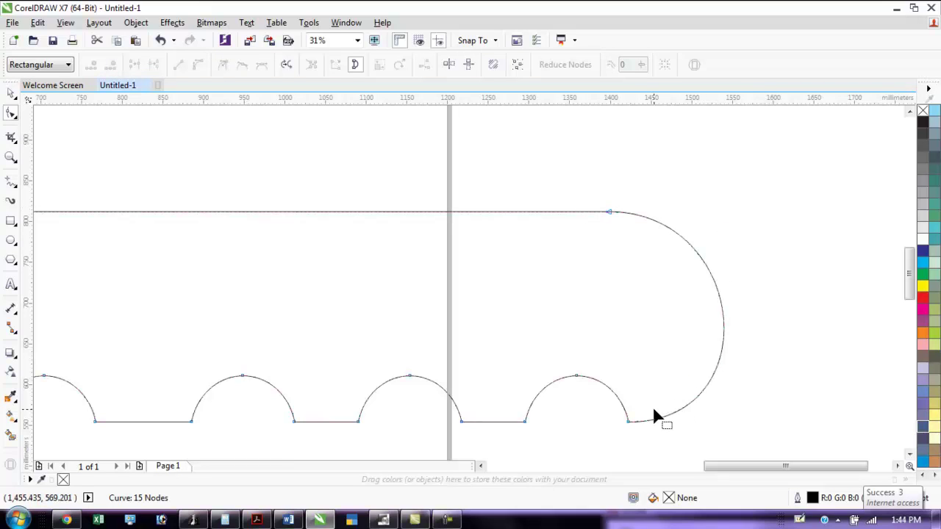
Draw a blade rectangle about 860 mm wide from the handle's left edge and raise its top to the handle's upper edge, about 237 mm high
scroll(493, 317, "down", 2)
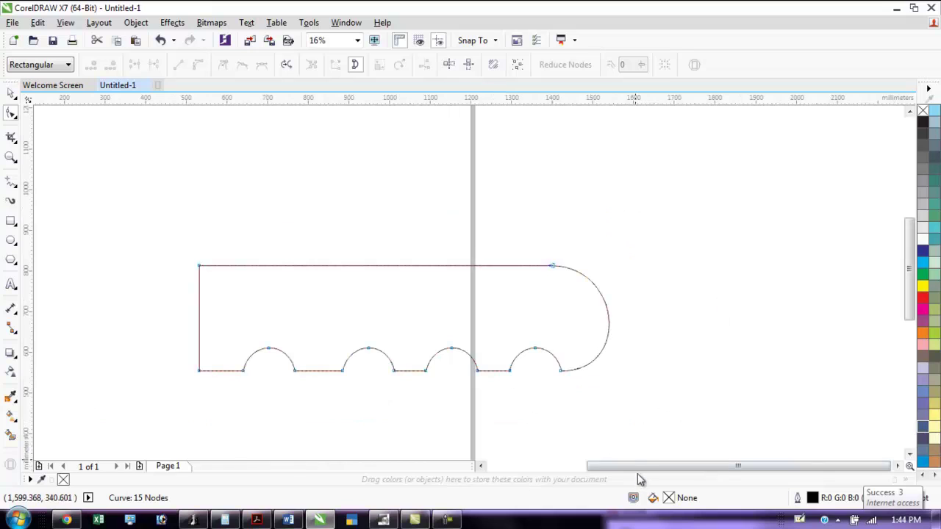
left_click_drag(640, 468, 582, 466)
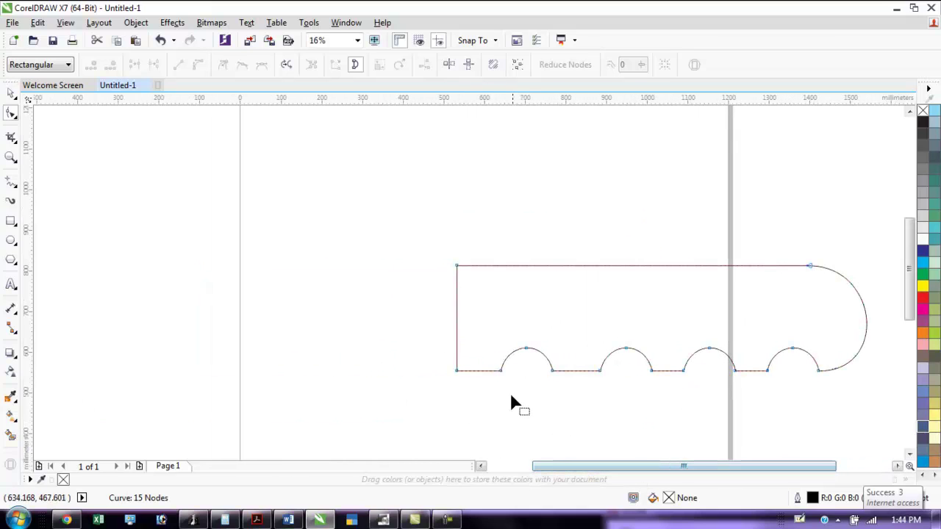
left_click(10, 221)
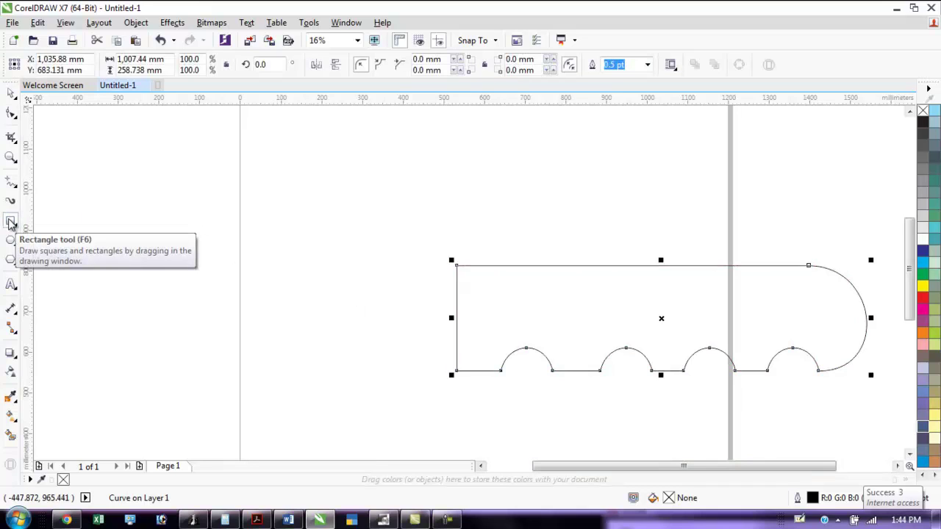
left_click(456, 285)
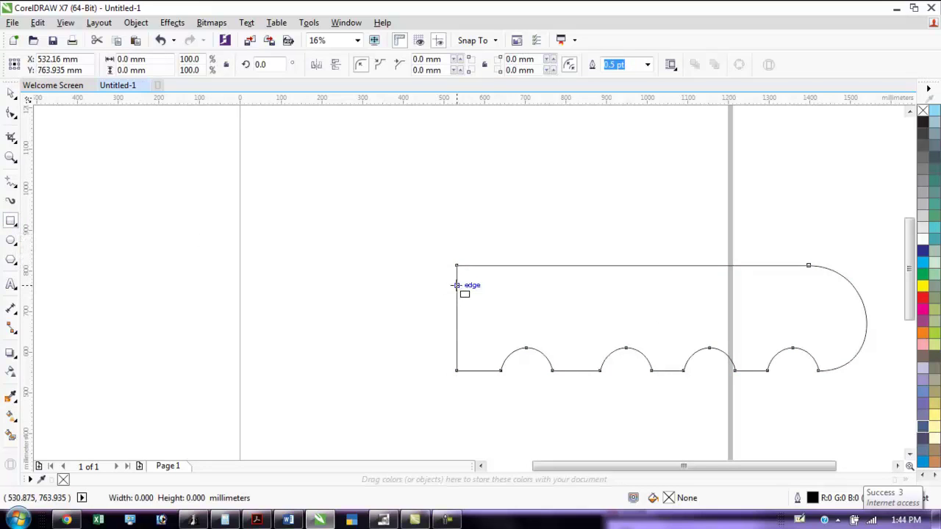
left_click_drag(456, 285, 106, 361)
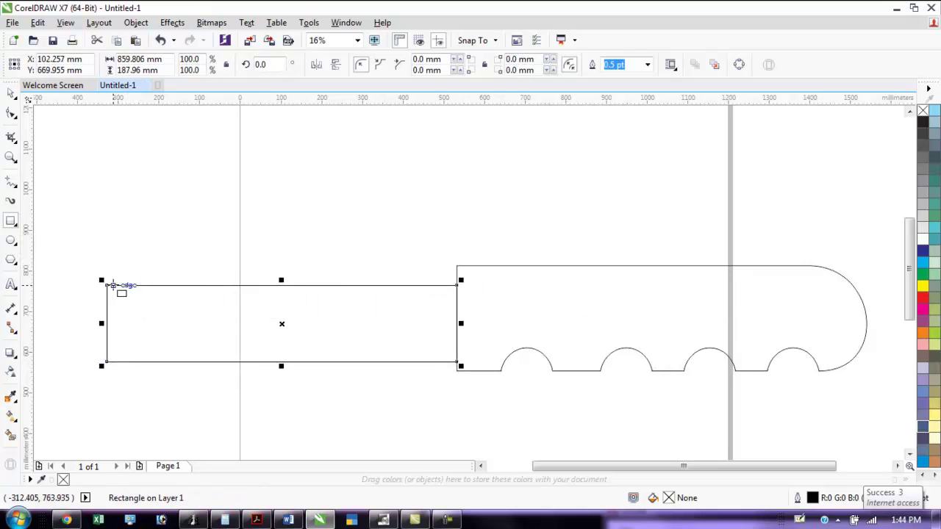
left_click_drag(102, 280, 100, 259)
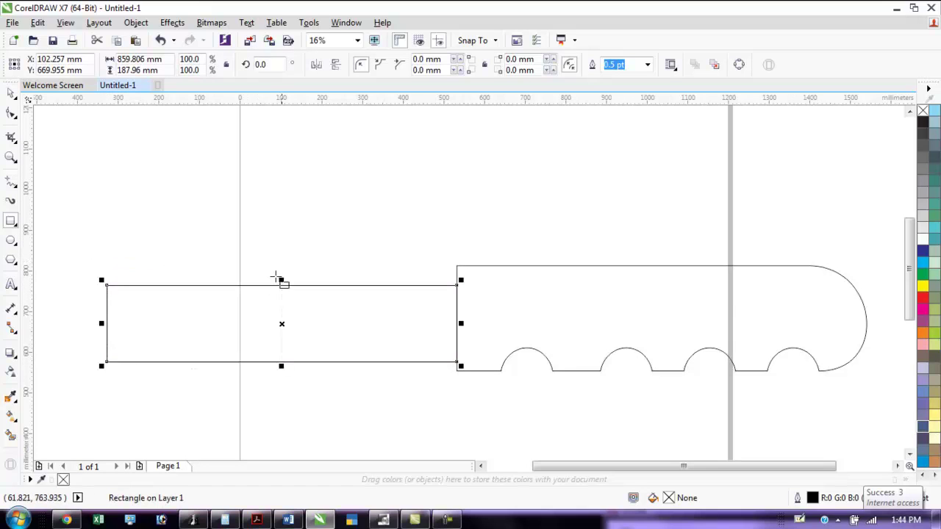
left_click_drag(281, 280, 282, 261)
Convert the blade rectangle to curves for node editing
left_click(11, 112)
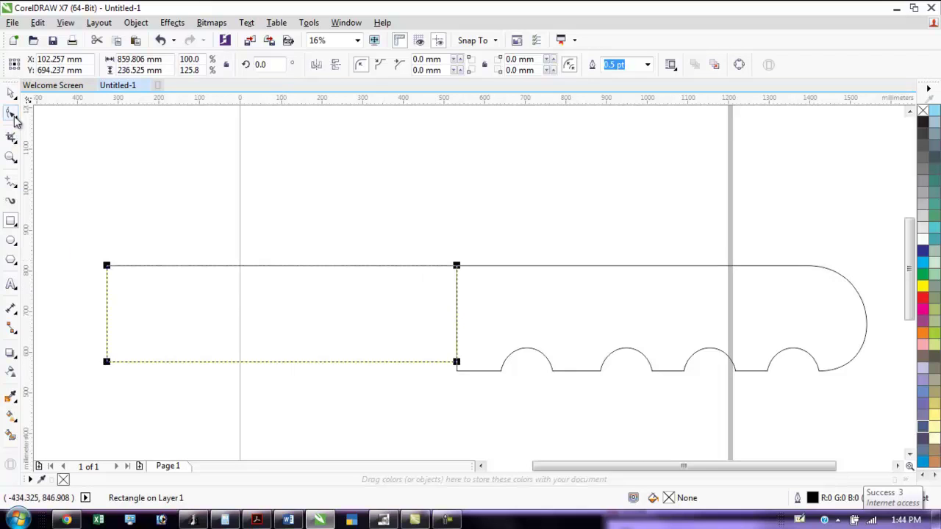
left_click(135, 23)
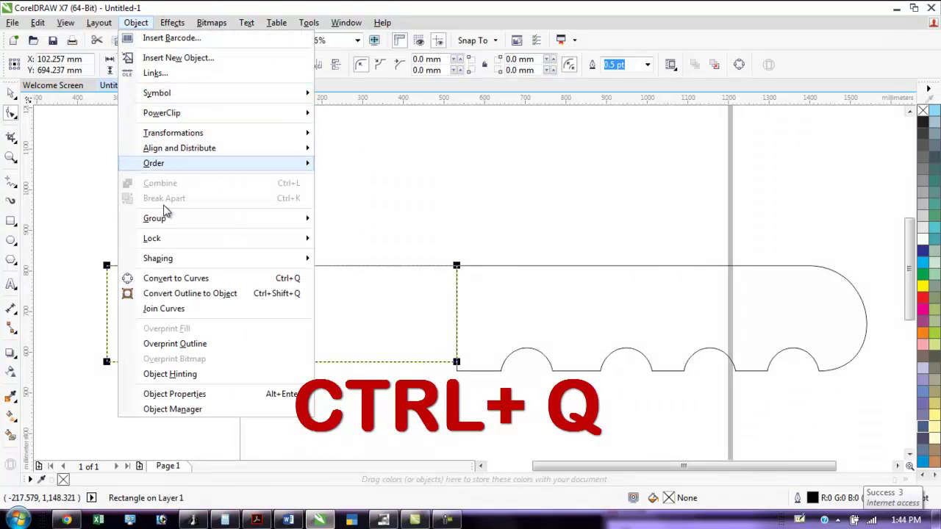
left_click(234, 283)
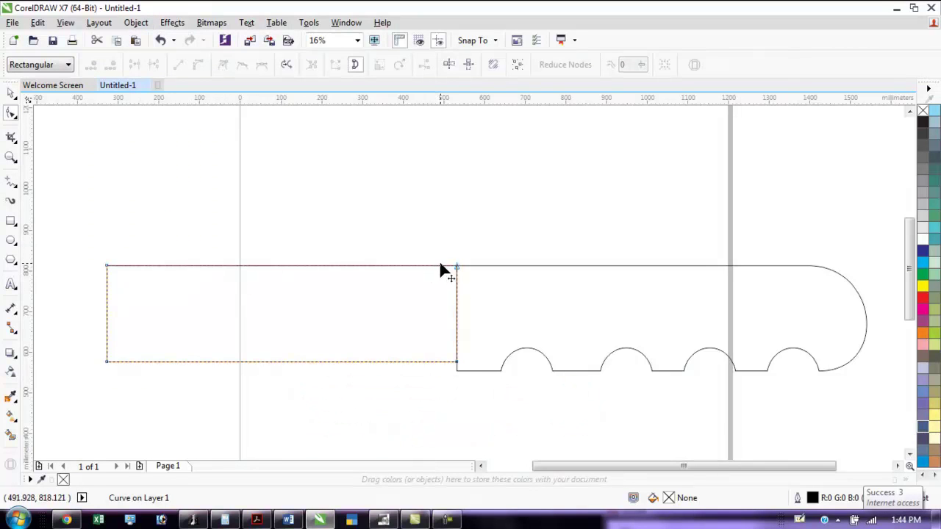
Bevel both blade corners at the handle by adding nodes on the upper and lower edges and pulling the corner nodes inward
left_click_drag(457, 267, 419, 265)
double_click(420, 277)
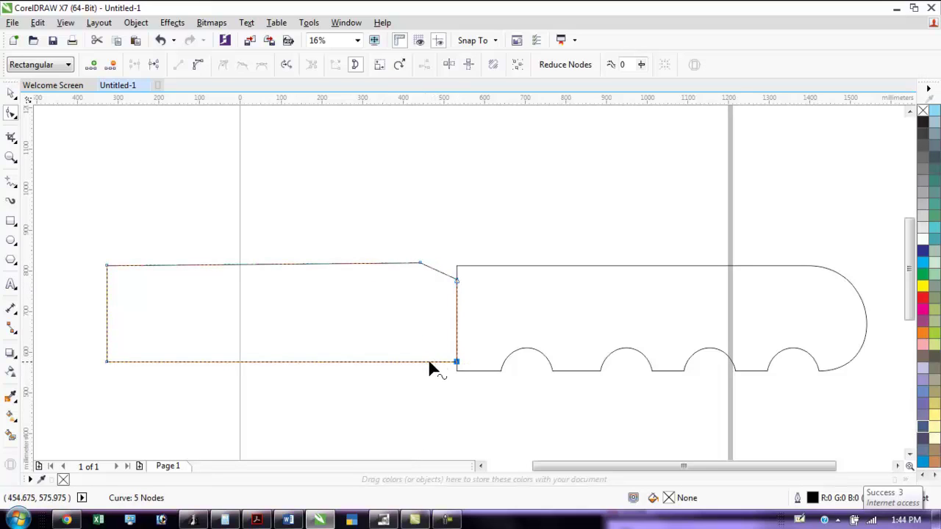
double_click(428, 362)
left_click_drag(458, 363, 457, 341)
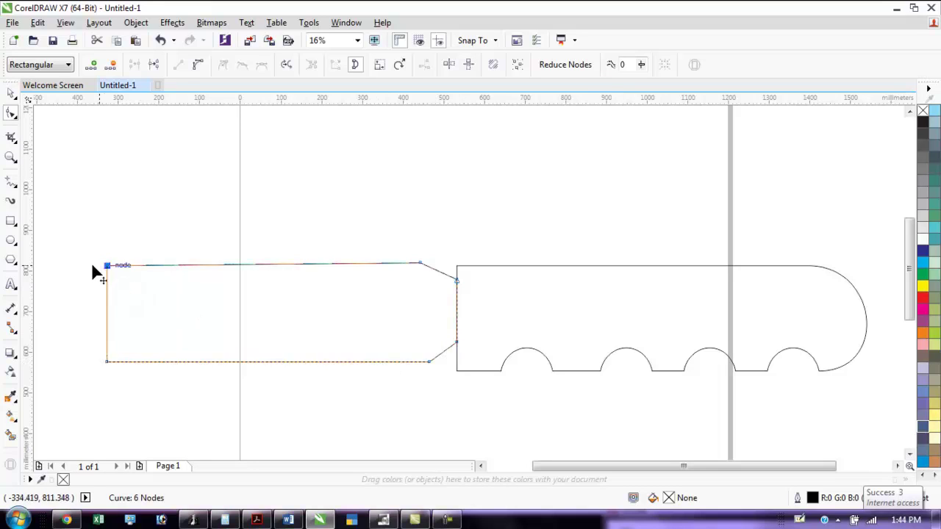
Extend the blade's upper front corner outward and delete the lower front node to form a pointed tip
left_click_drag(92, 267, 59, 267)
left_click_drag(129, 342, 129, 343)
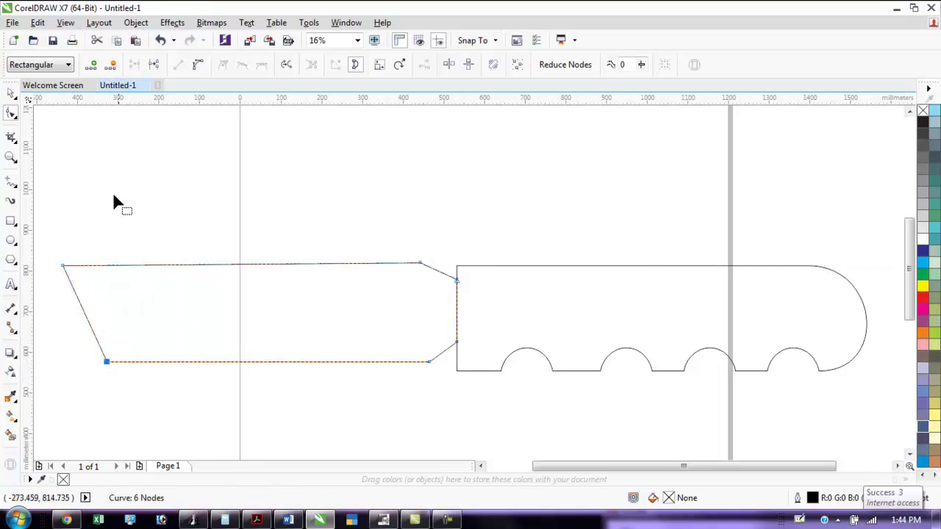
left_click(110, 65)
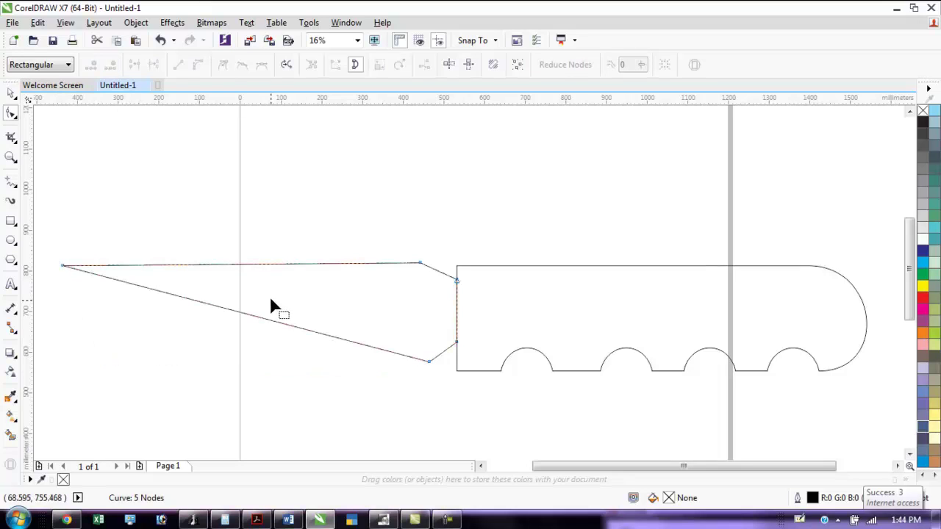
Convert the blade's upper edge to a curve and bow it slightly upward near the tip
left_click(65, 266)
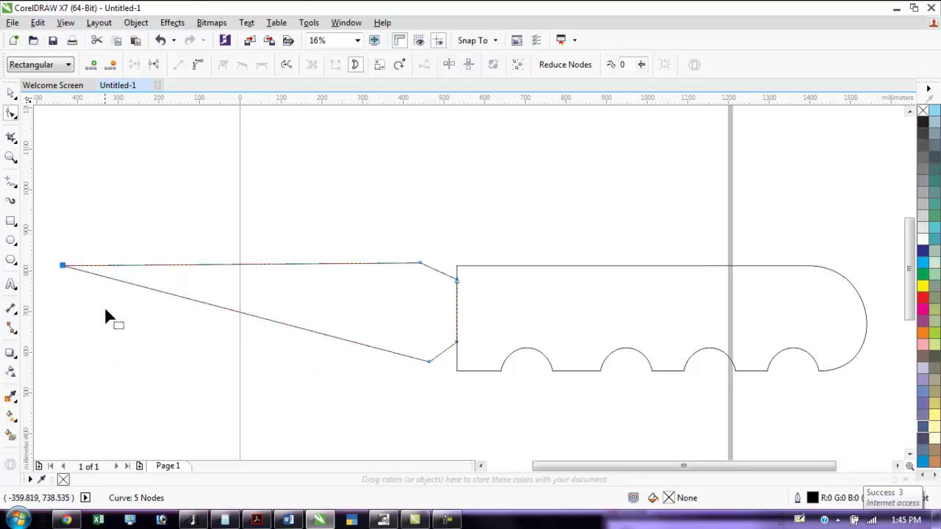
left_click(198, 65)
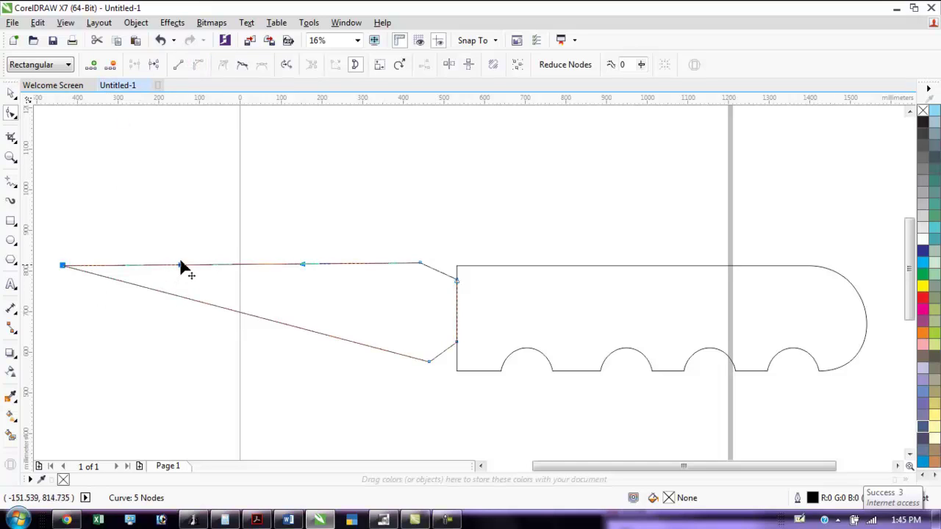
left_click_drag(183, 266, 188, 249)
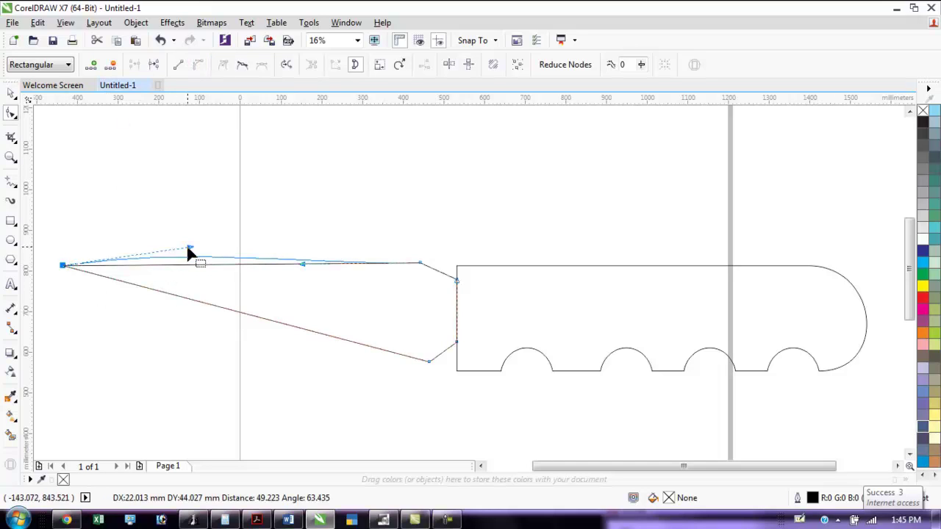
Add a node on the blade's lower edge, pull it downward, convert its segment to a curve and delete it to round the cutting edge
left_click(430, 361)
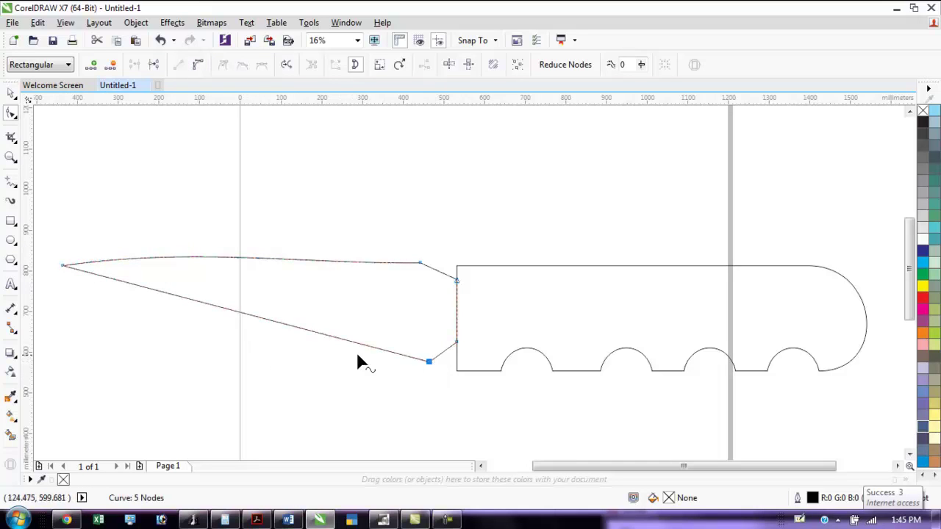
left_click_drag(231, 309, 220, 346)
double_click(232, 312)
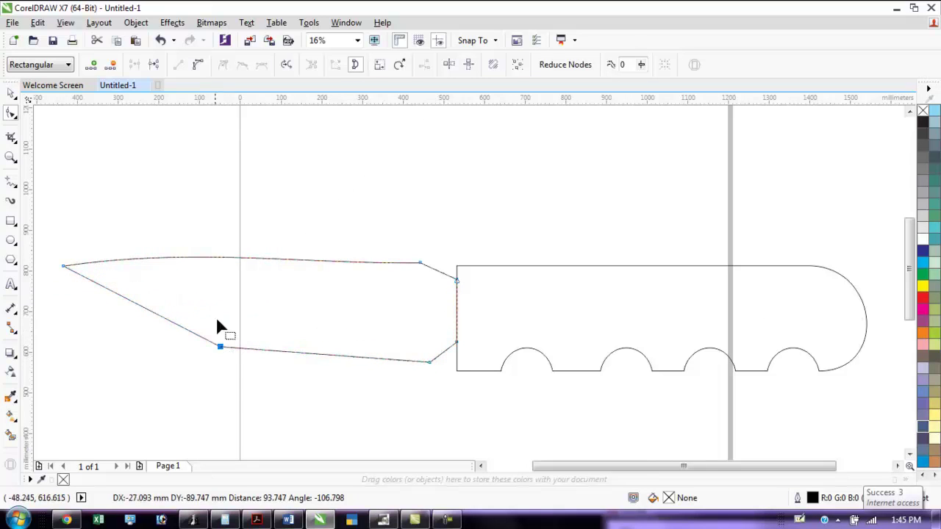
left_click(198, 65)
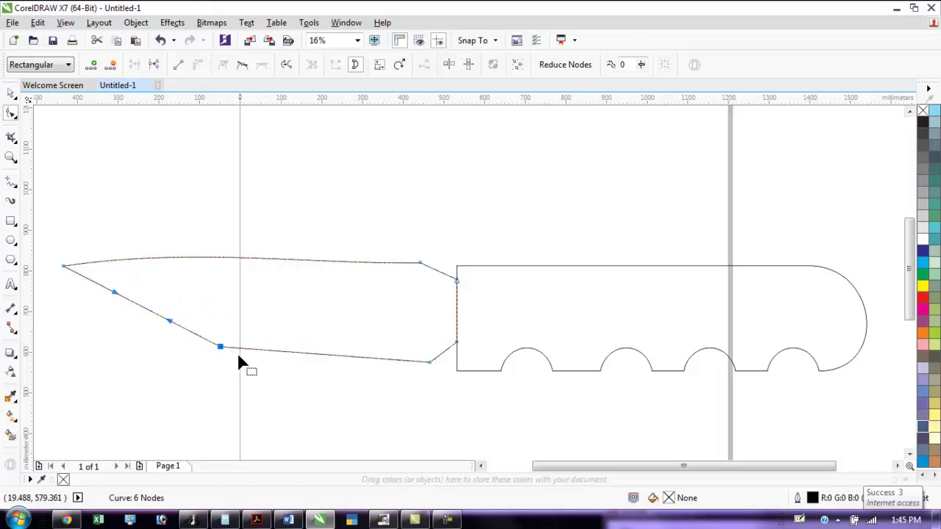
double_click(220, 347)
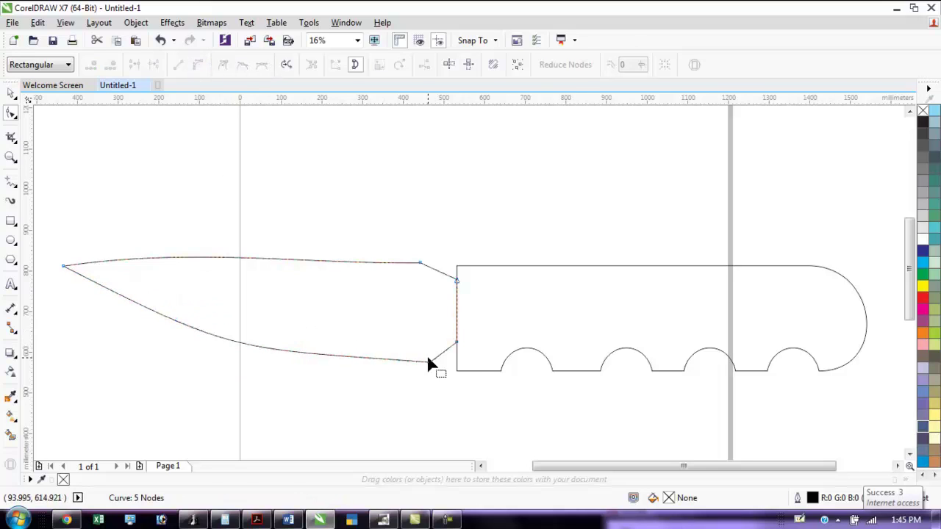
Replace the upper rear corner node and shape the blade's spine into a convex curve that slopes down to the handle
double_click(418, 263)
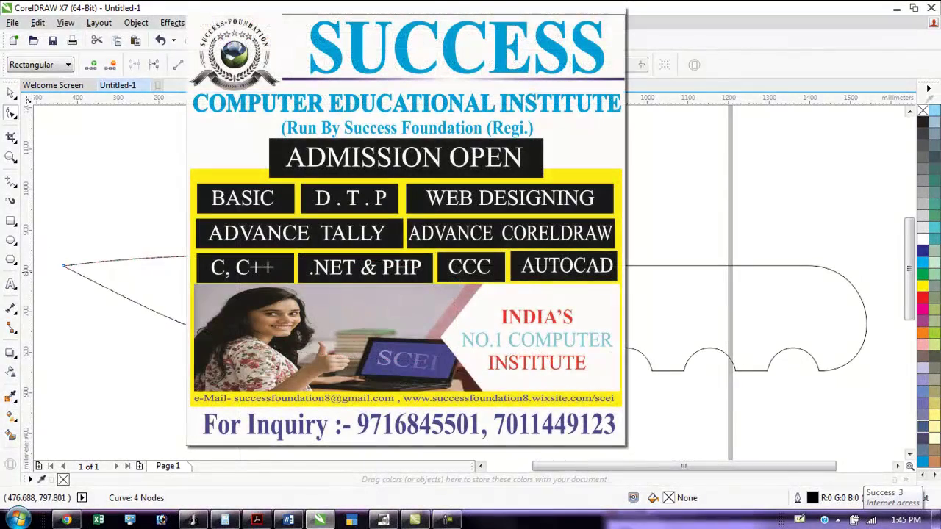
left_click_drag(433, 269, 420, 282)
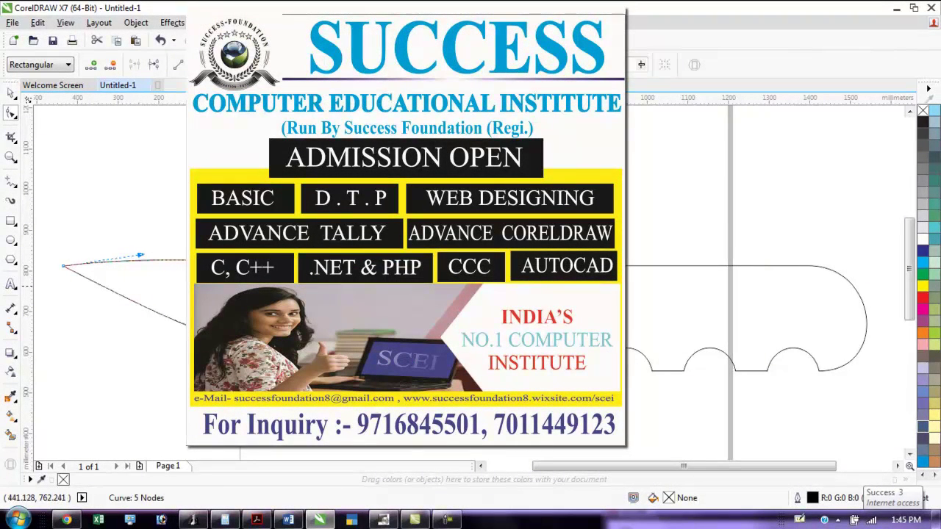
left_click_drag(420, 281, 457, 293)
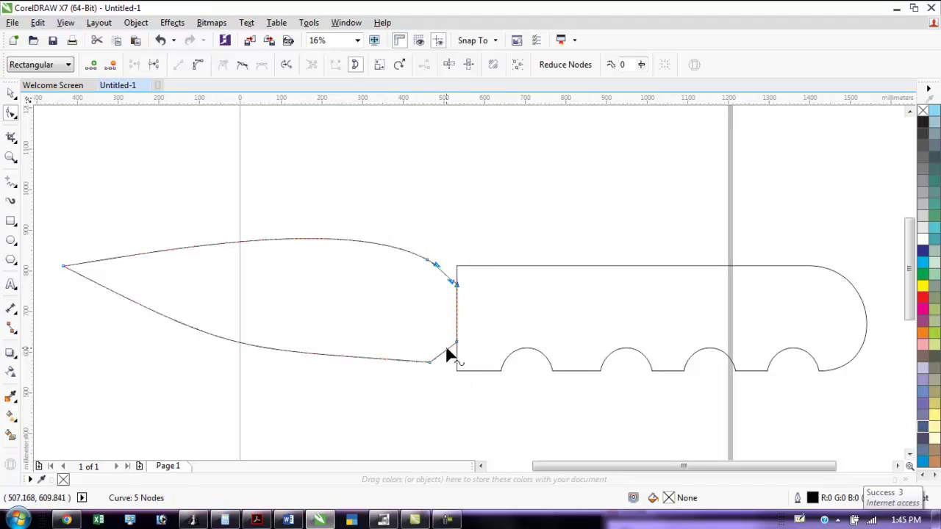
Add a node on the lower slanted edge to form a squared notch before the handle, and smooth the spine's curve at the handle
double_click(446, 349)
left_click_drag(446, 349, 442, 343)
scroll(460, 355, "up", 2)
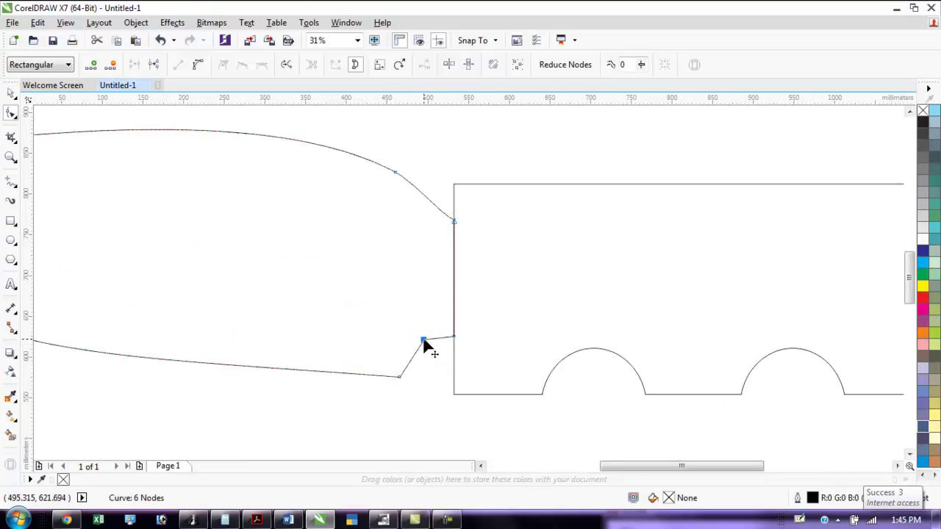
mouse_move(425, 346)
left_mouse_down()
mouse_move(414, 330)
mouse_move(407, 346)
left_mouse_up()
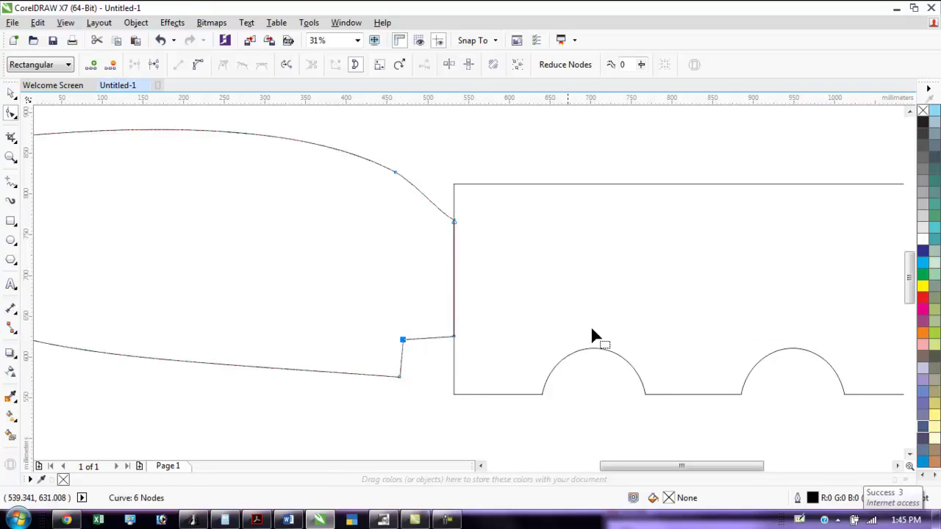
left_click(454, 222)
left_click_drag(440, 214, 454, 219)
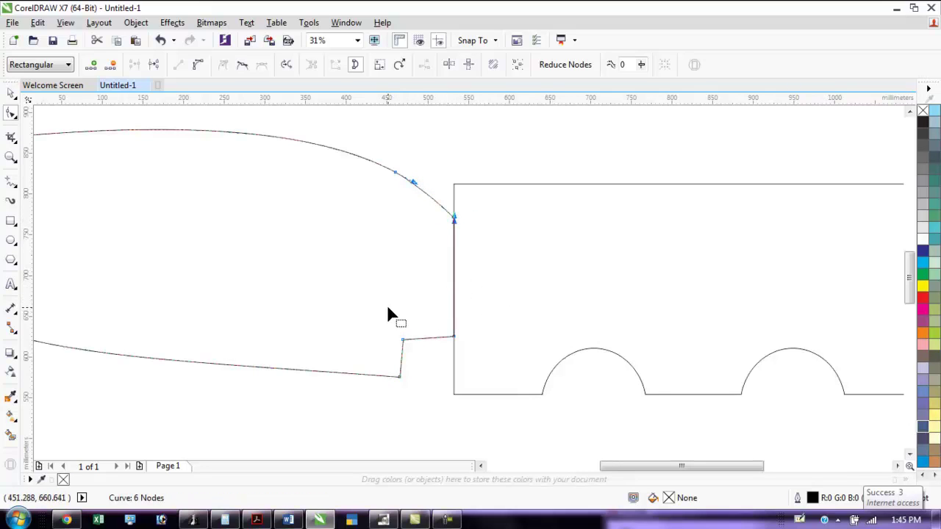
Move the tip outward until the blade is about 1194 mm long, and adjust its curve handles for a fuller cutting edge and spine
scroll(390, 314, "down", 1)
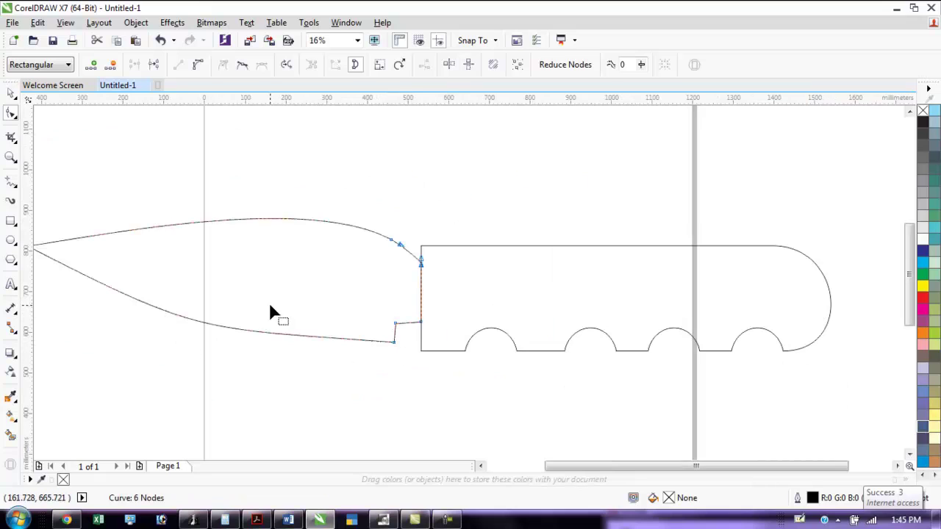
scroll(271, 313, "down", 1)
left_click_drag(149, 277, 104, 277)
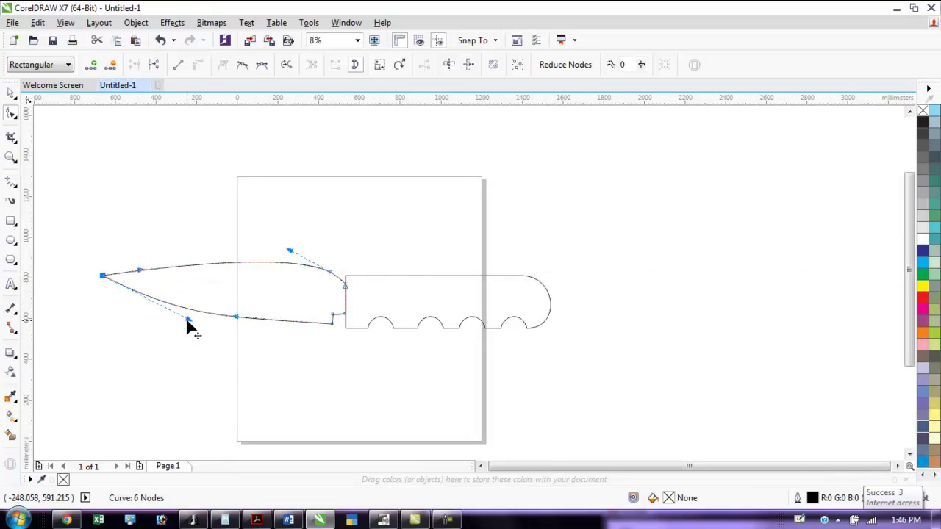
left_click_drag(188, 322, 202, 340)
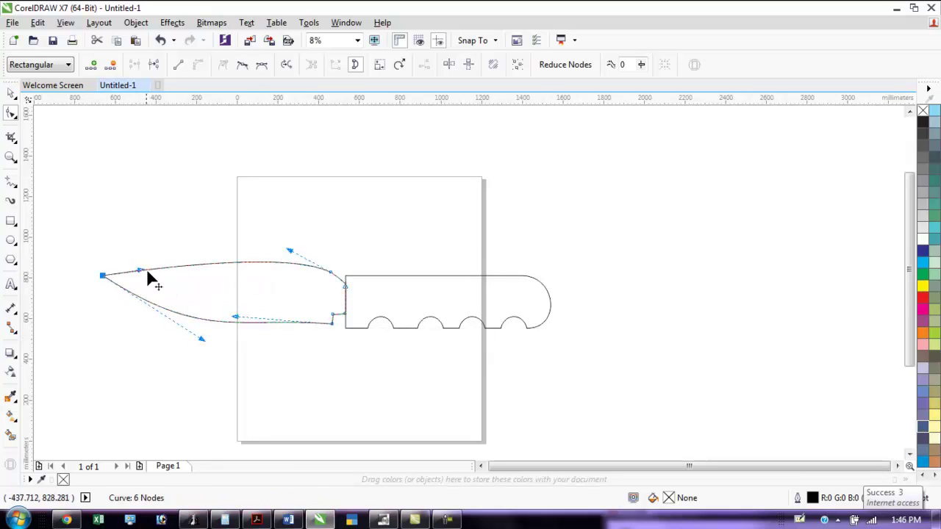
left_click_drag(142, 274, 154, 266)
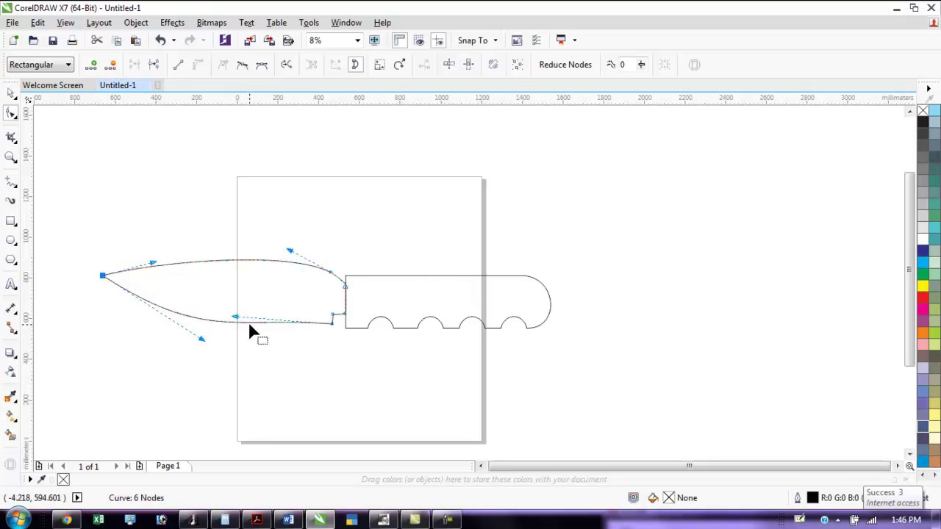
left_click(240, 341)
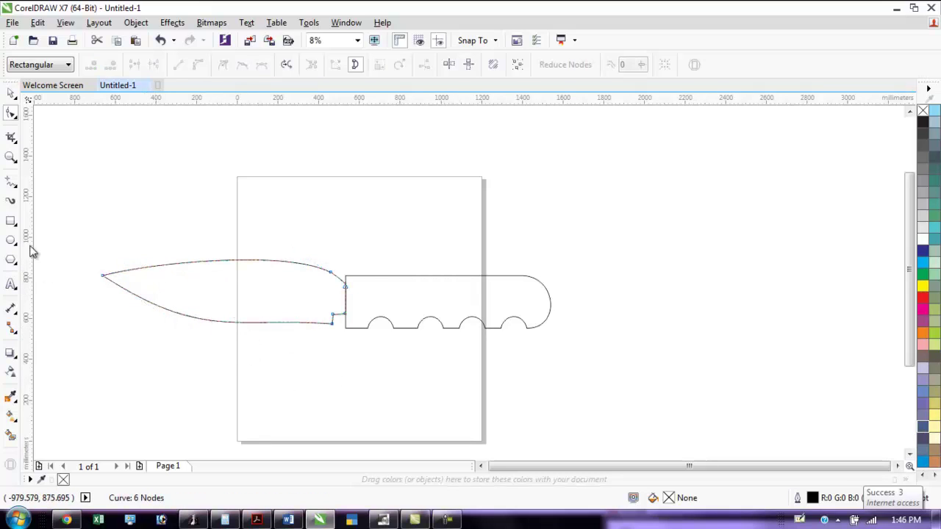
Draw a curved bevel line with the Pen tool from near the blade's tip along its middle to a point inside the handle
left_click(11, 184)
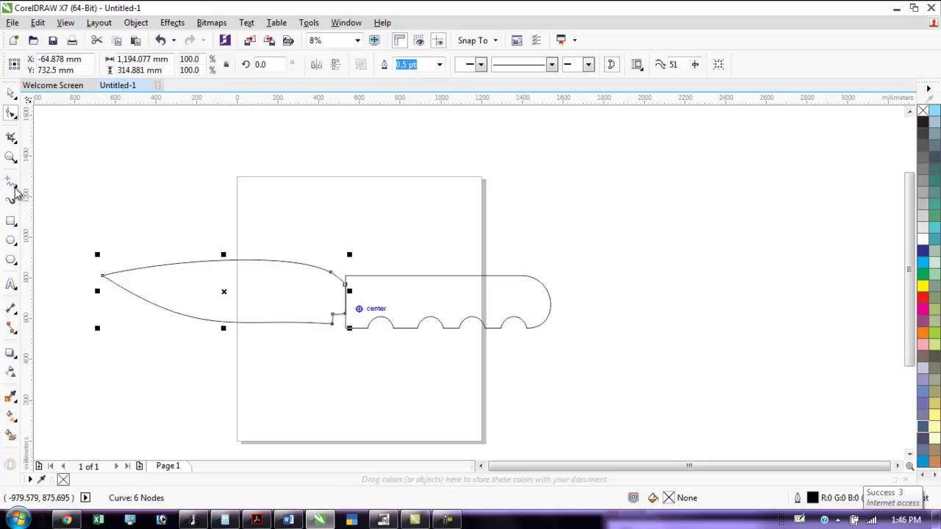
left_click(18, 189)
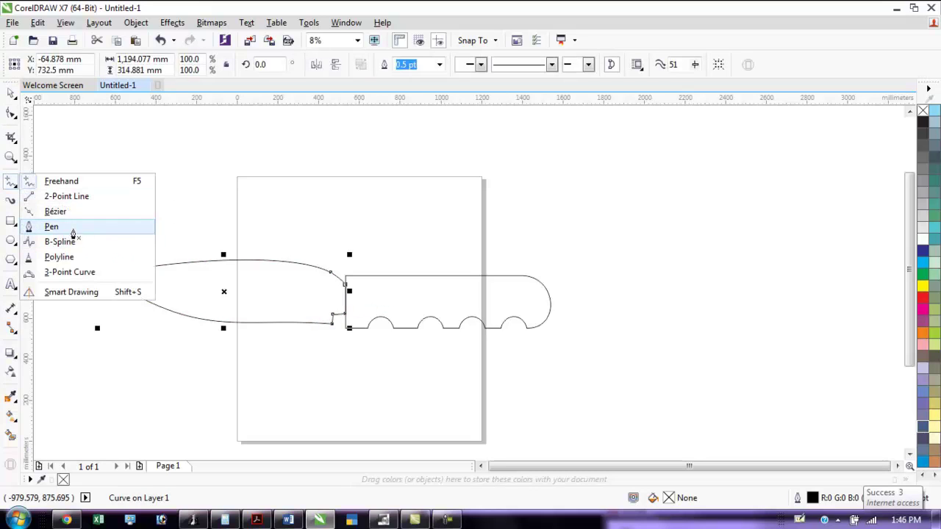
left_click(73, 229)
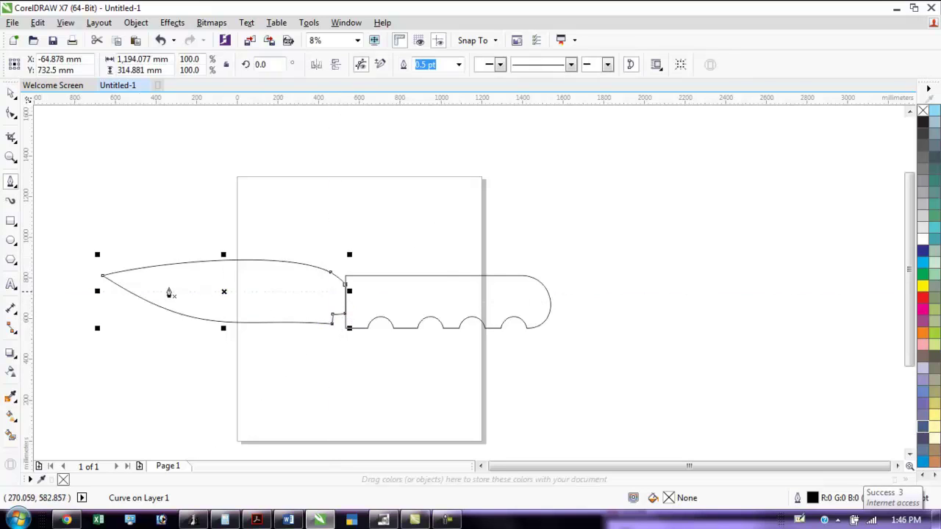
scroll(136, 285, "up", 1)
scroll(136, 285, "up", 1)
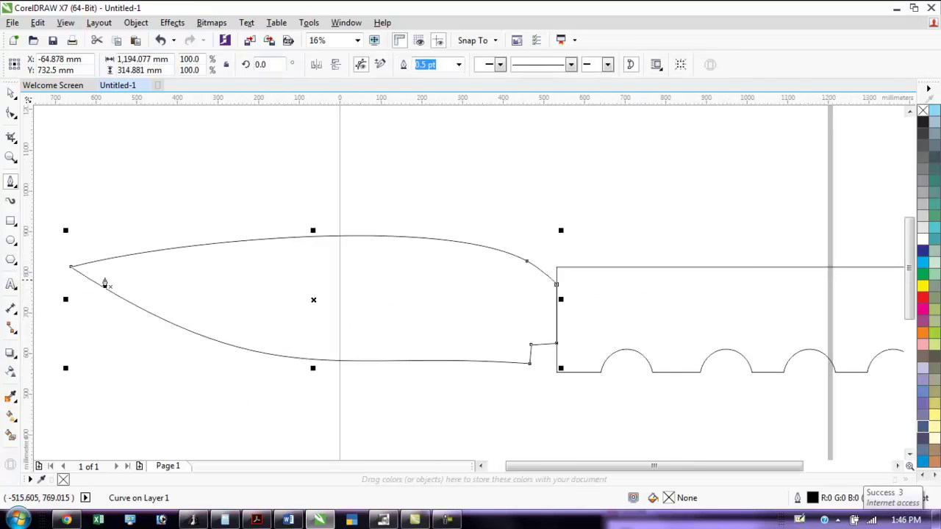
left_click(102, 276)
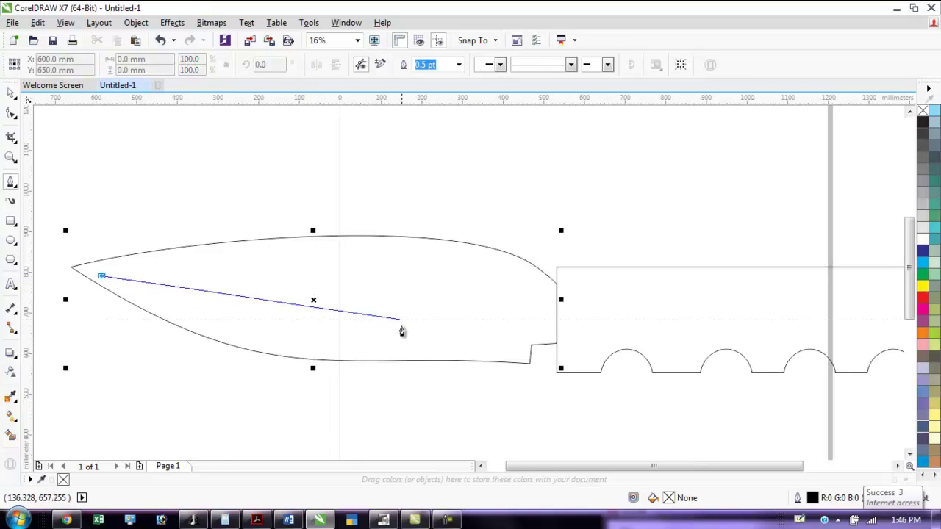
left_click_drag(403, 320, 536, 320)
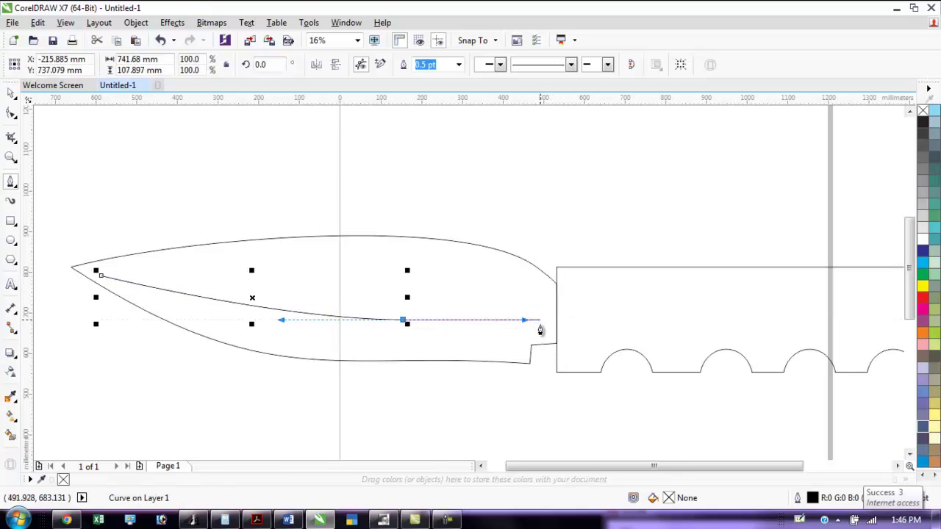
left_click(577, 333)
Close the pen outline up inside the handle, along the blade's spine and back through the tip, about 1244 by 242 mm overall
left_click(577, 288)
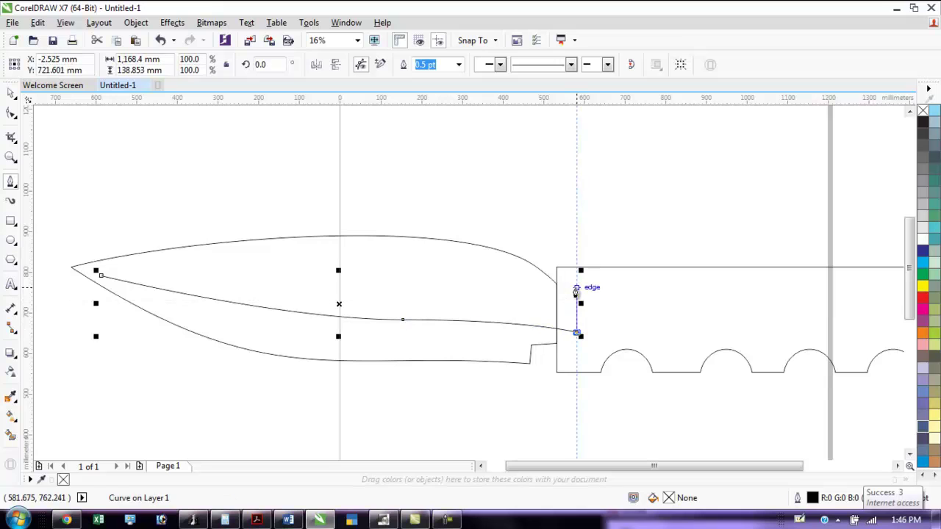
left_click(543, 288)
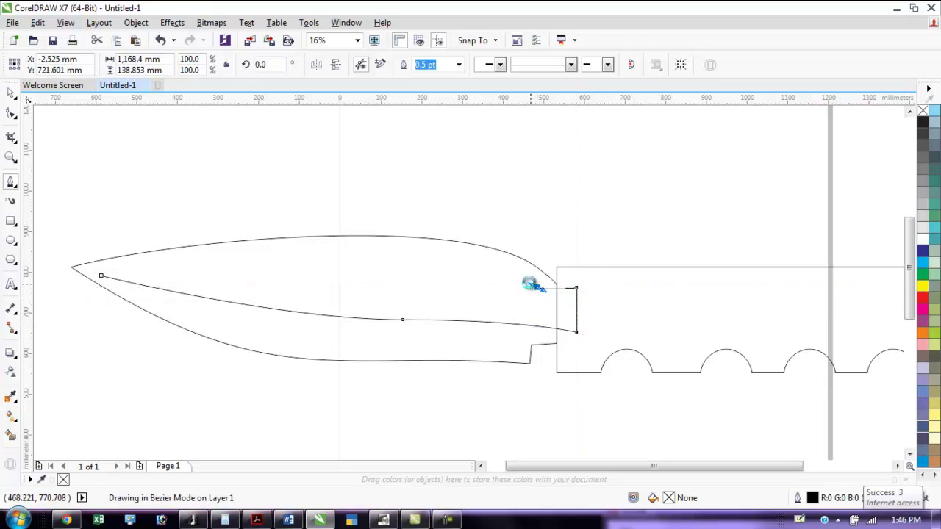
left_click_drag(317, 237, 147, 252)
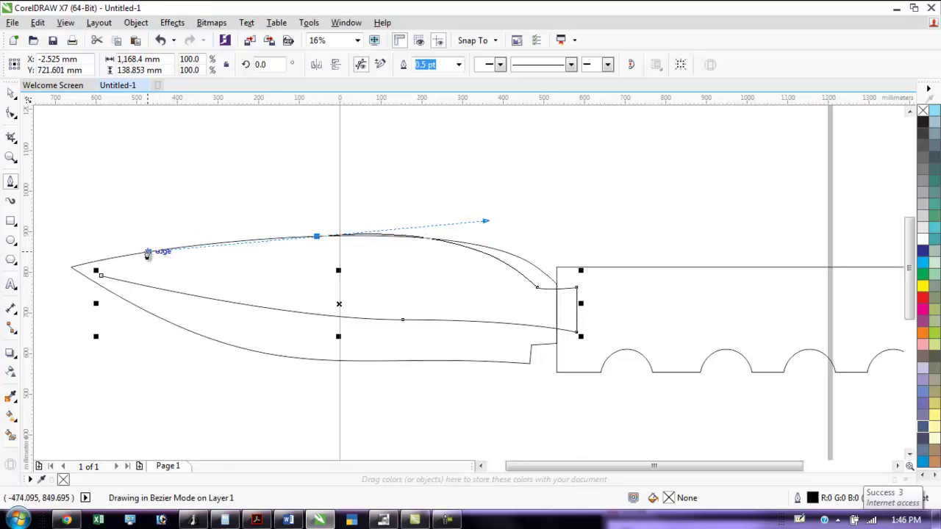
left_click(96, 273)
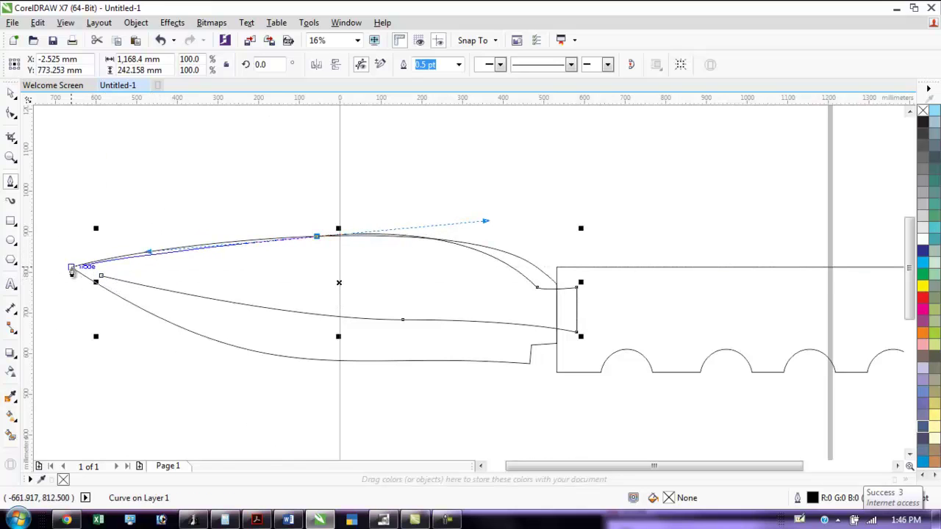
left_click(71, 267)
left_click(101, 276)
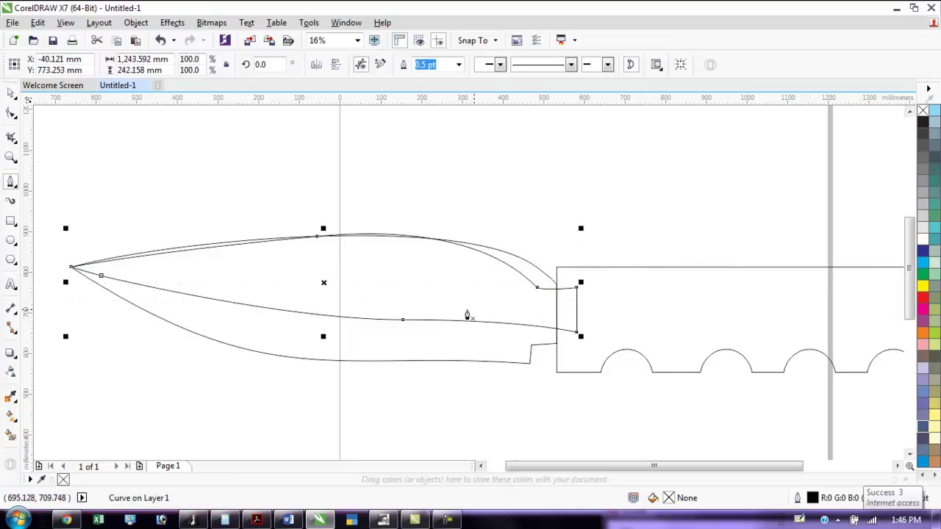
Move the inner shape's rear spine node to the blade-handle corner and reshape its upper curve to follow the blade's spine
key("F10")
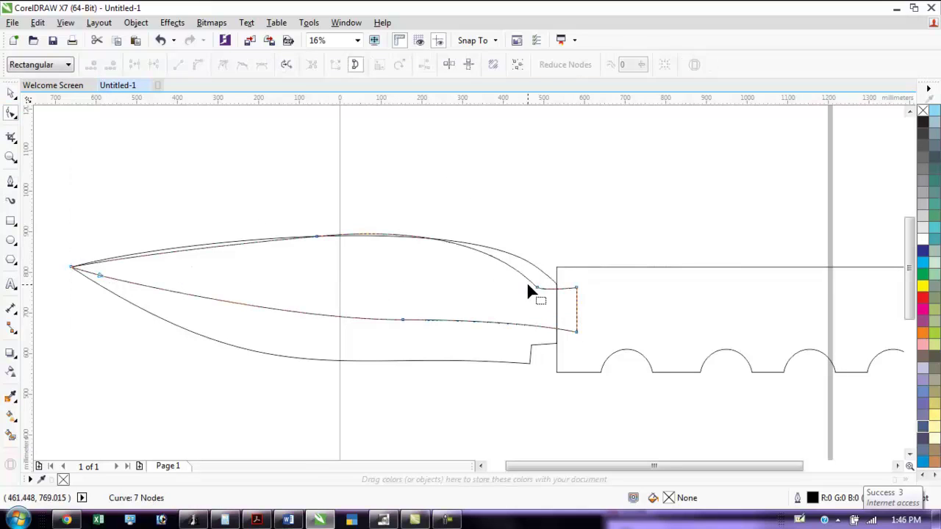
left_click_drag(534, 293, 557, 287)
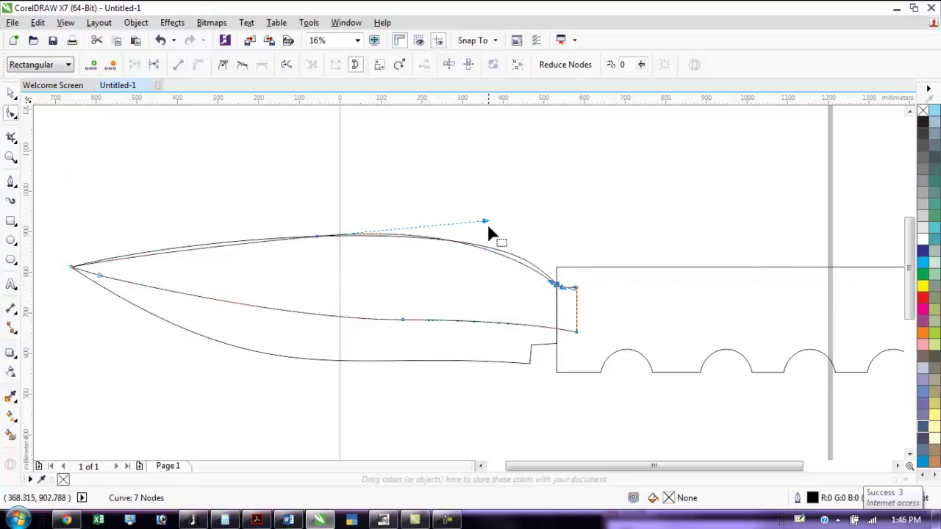
left_click_drag(488, 225, 513, 222)
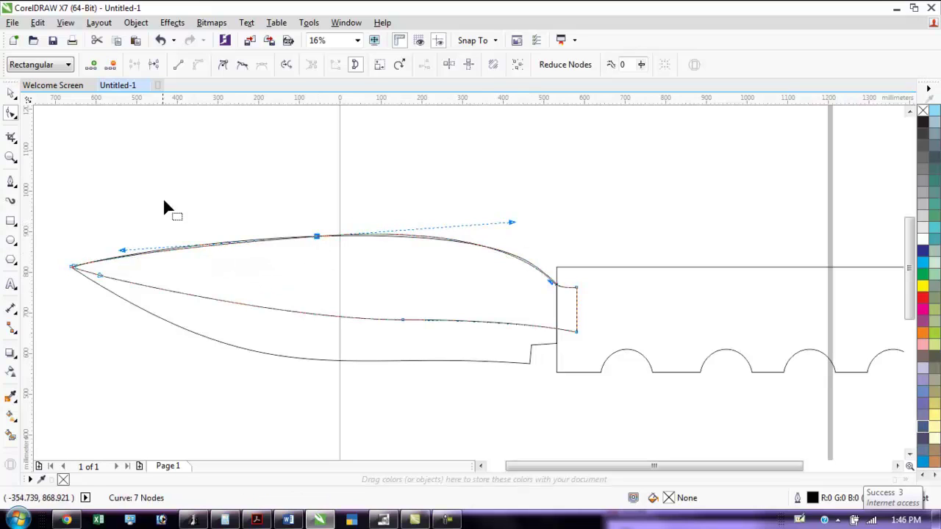
Fill the main blade shape with light grey, 10% black
left_click(11, 93)
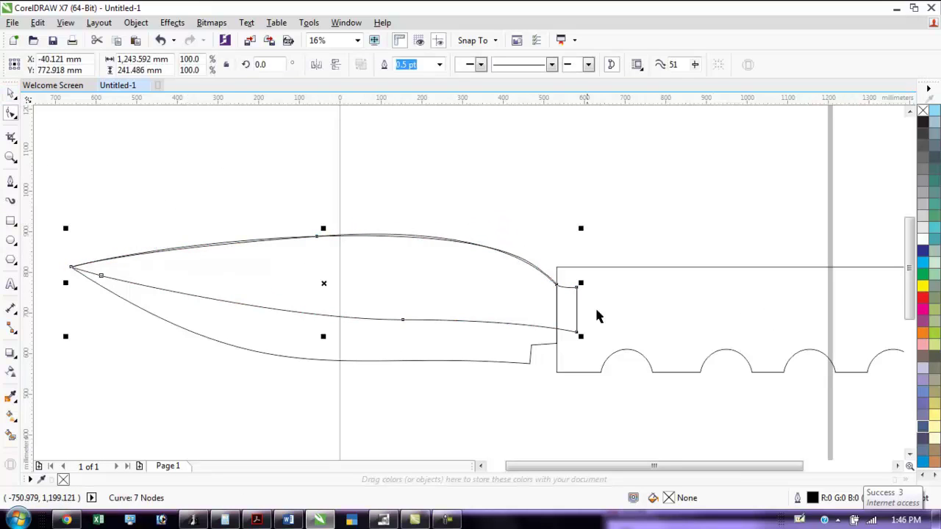
left_click(536, 269)
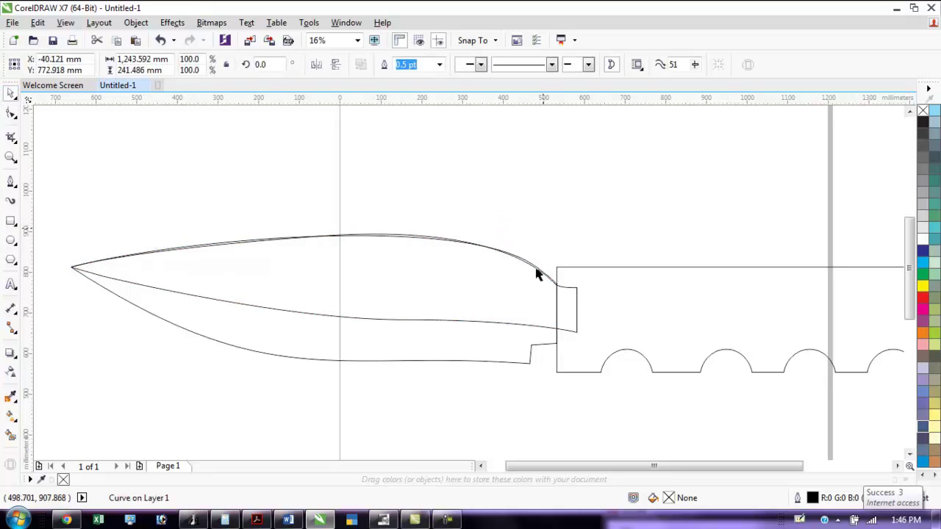
left_click(924, 229)
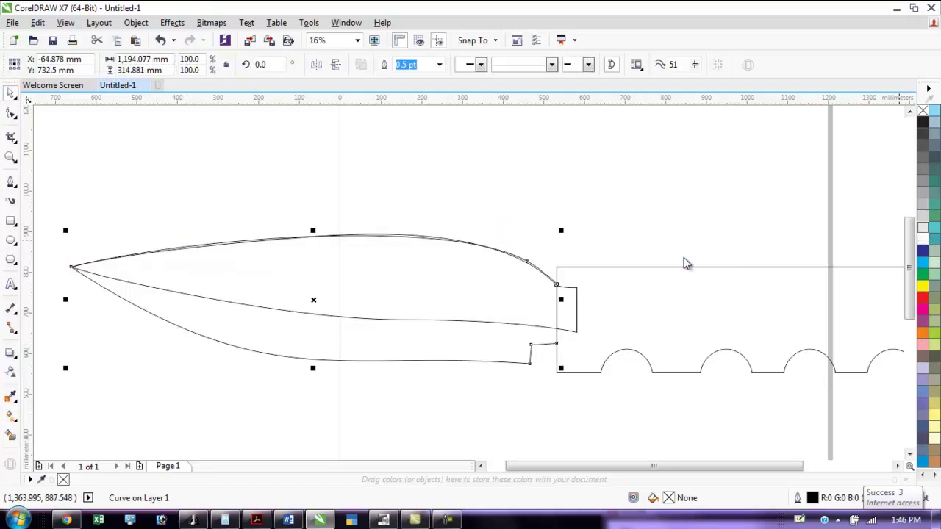
Fill the inner bevel shape with white and set its outline width to None
left_click(429, 283)
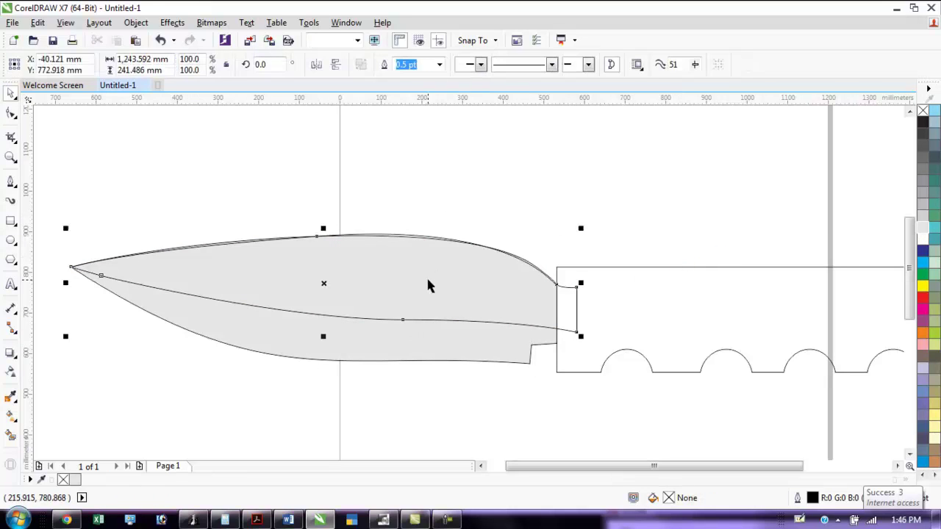
left_click(924, 238)
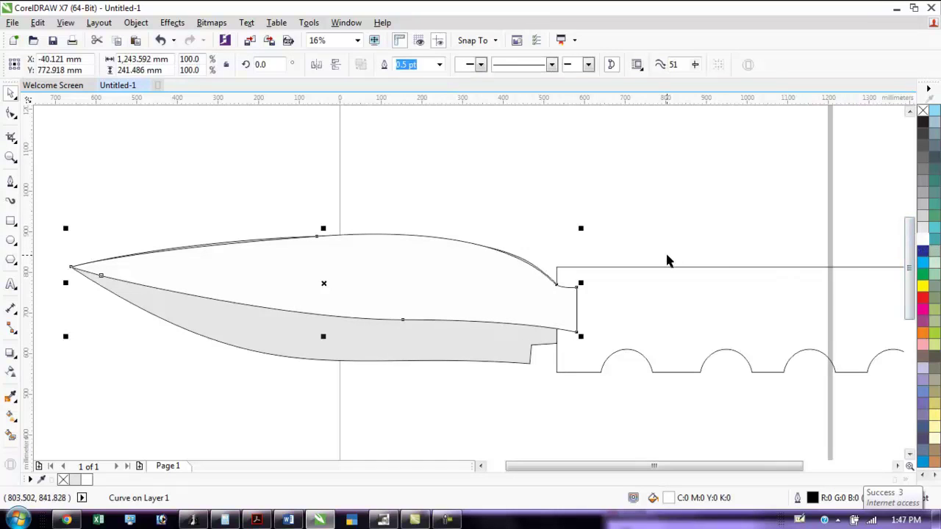
right_click(922, 241)
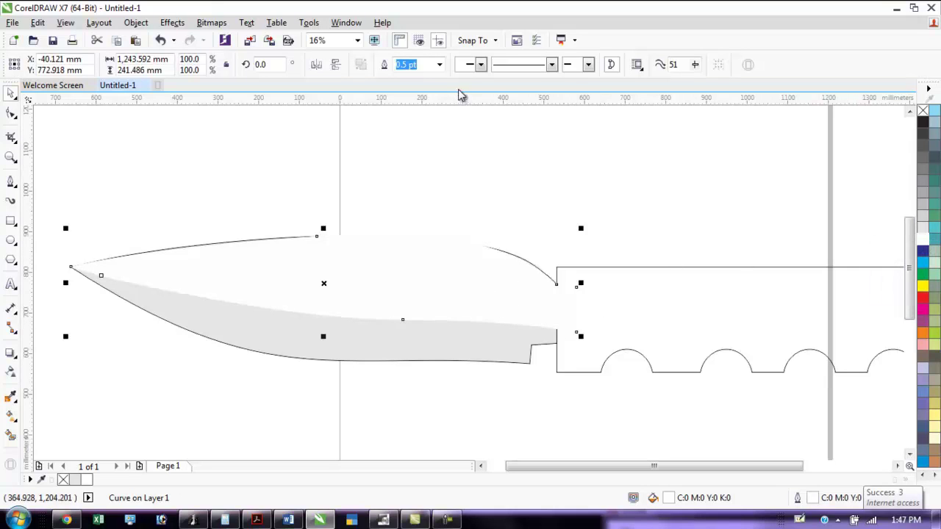
left_click(440, 65)
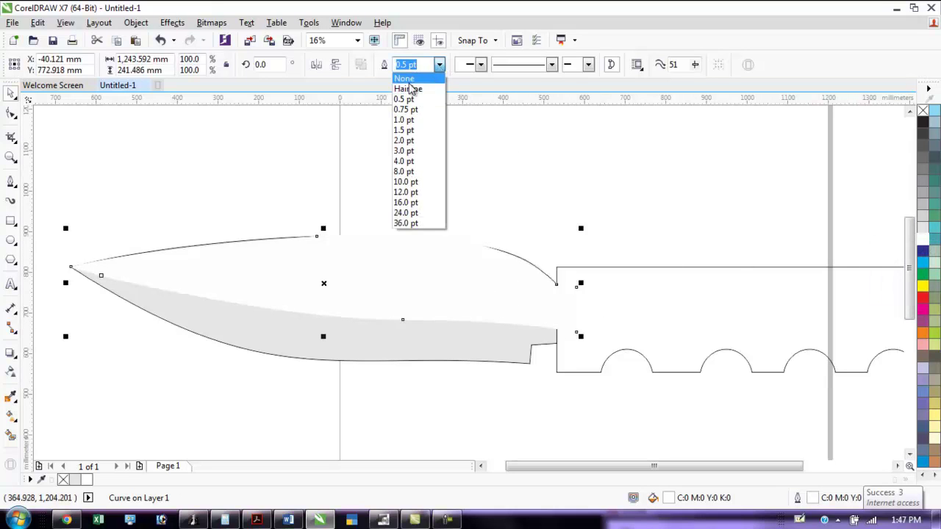
left_click(406, 79)
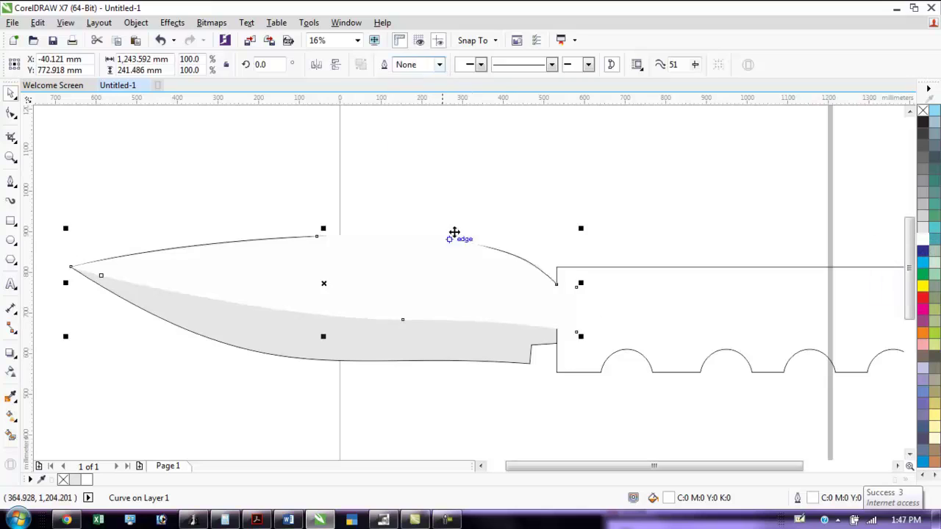
Fill the handle with dark olive (C:0 M:0 Y:20 K:80) and order it in front of the inner blade shape
left_click(666, 330)
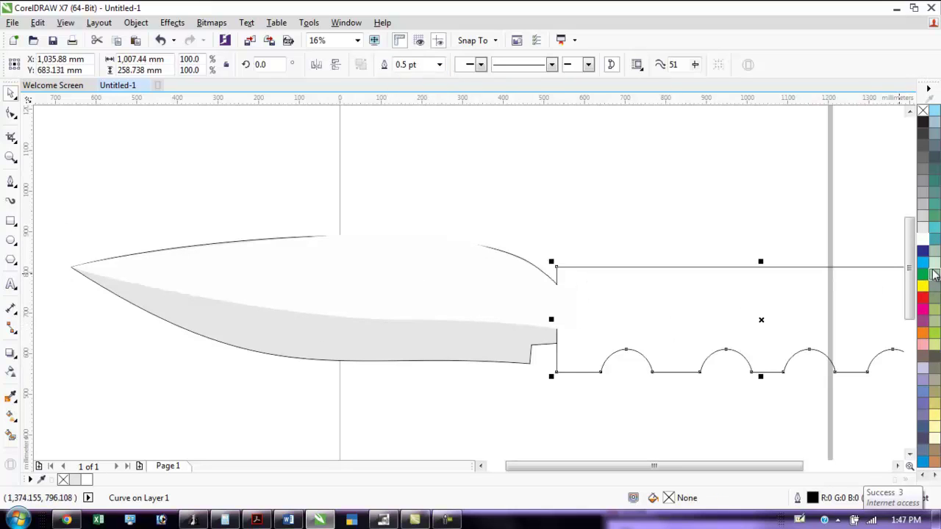
left_click(935, 358)
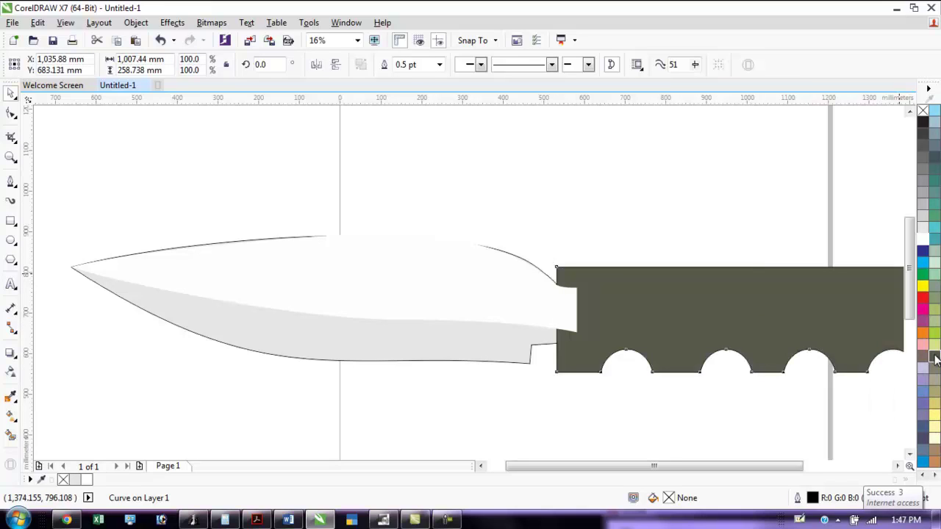
left_click(136, 22)
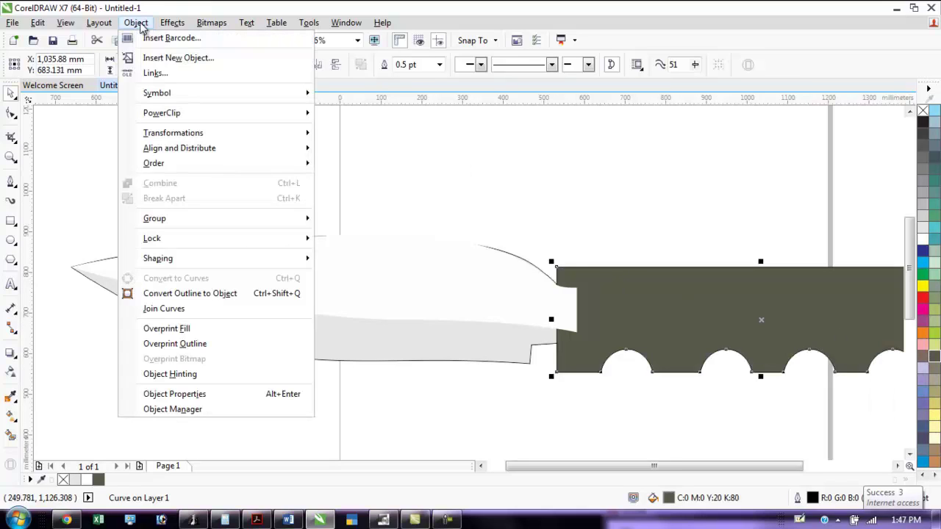
mouse_move(224, 234)
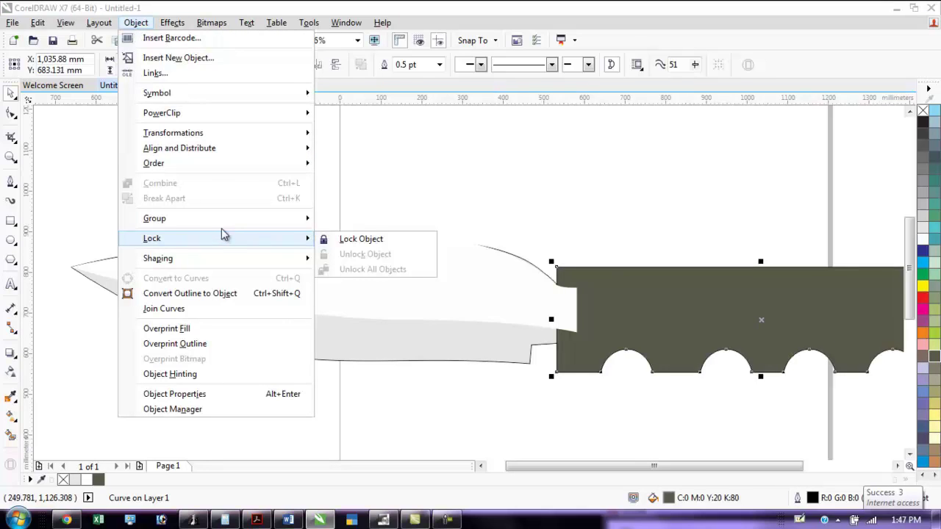
mouse_move(259, 224)
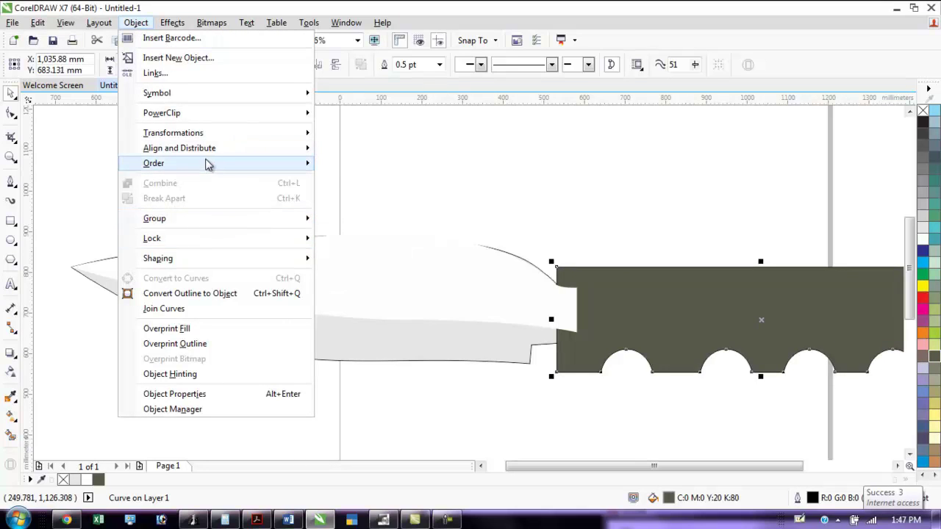
mouse_move(211, 163)
left_click(379, 168)
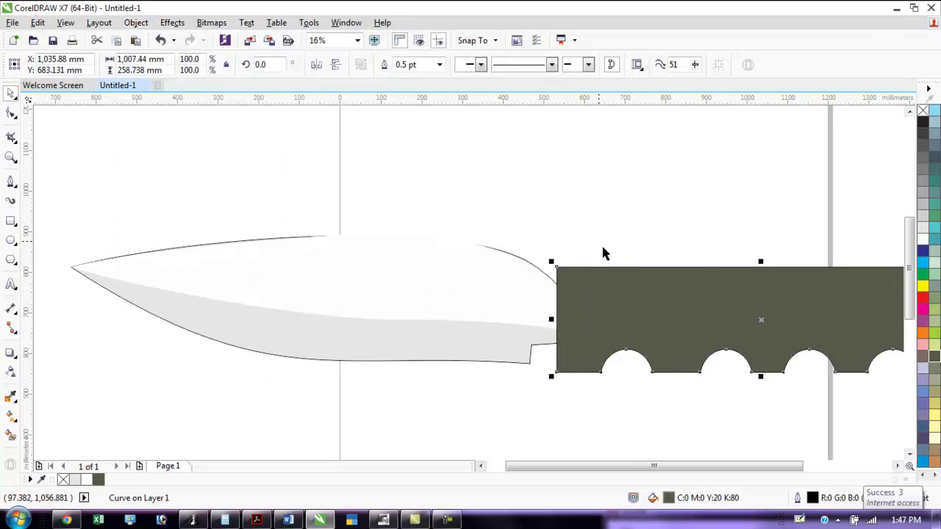
Fill the main blade shape with 20% black and the inner shape with 10% black
scroll(798, 368, "down", 1)
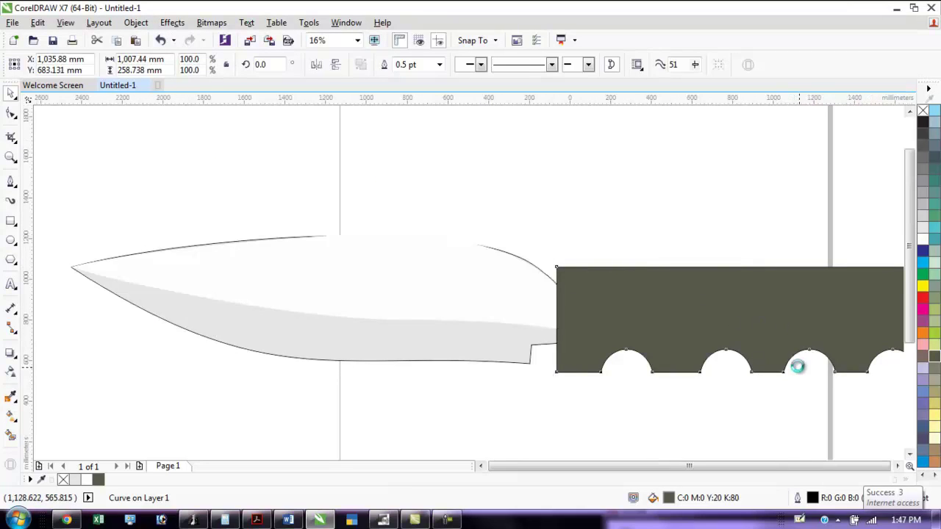
left_click(596, 274)
left_click(565, 319)
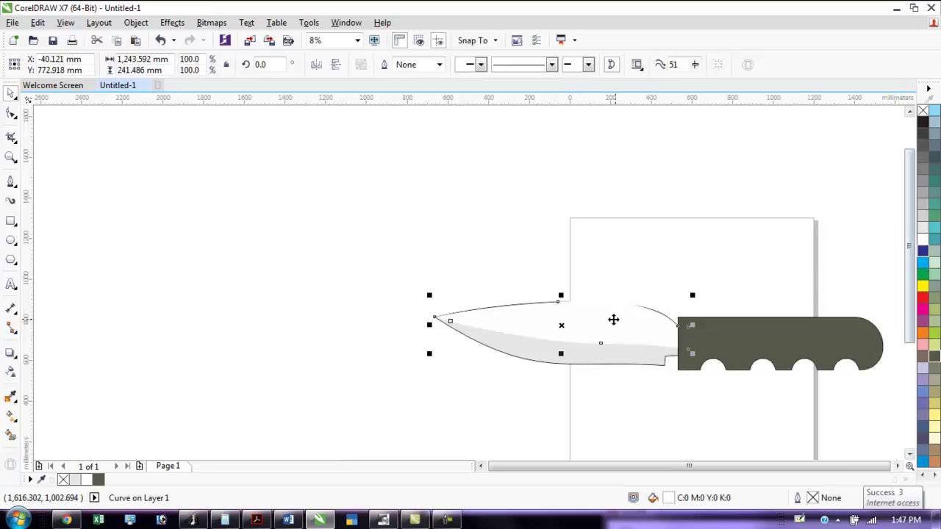
left_click(610, 358)
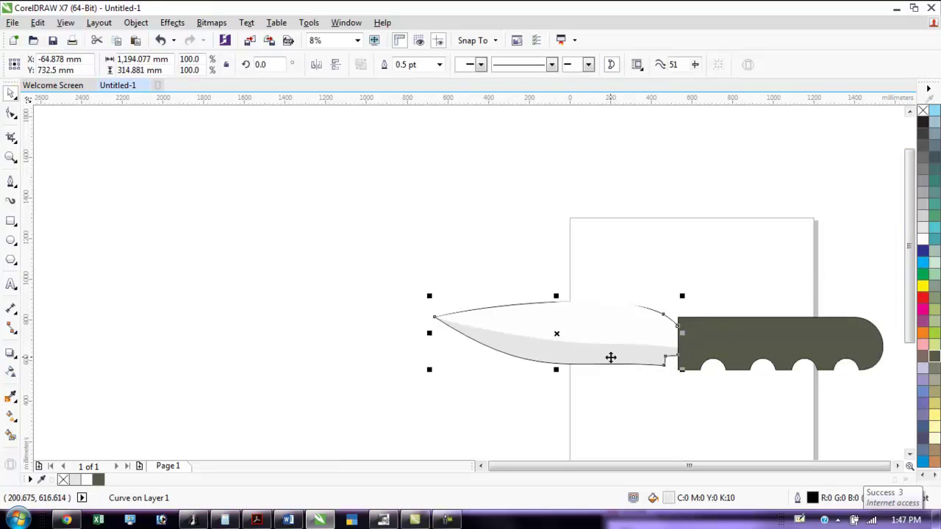
left_click(925, 227)
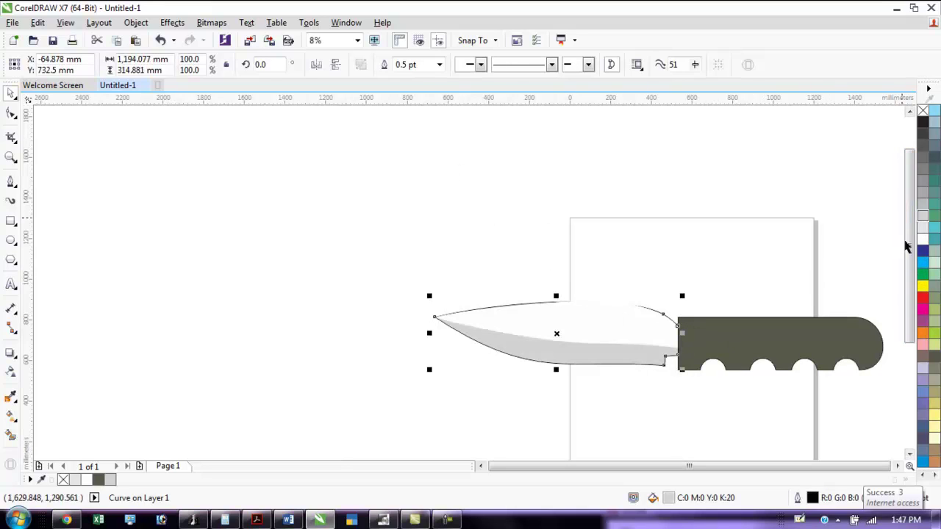
left_click(619, 326)
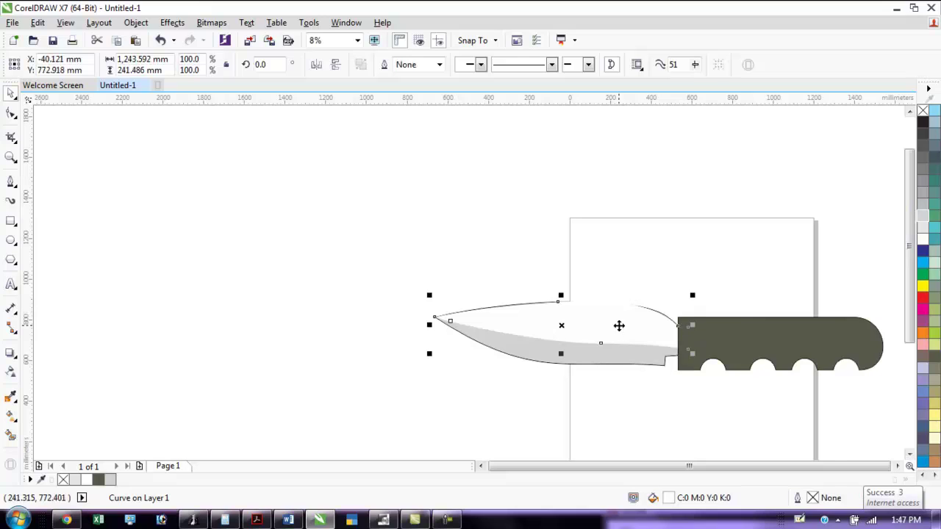
left_click(925, 233)
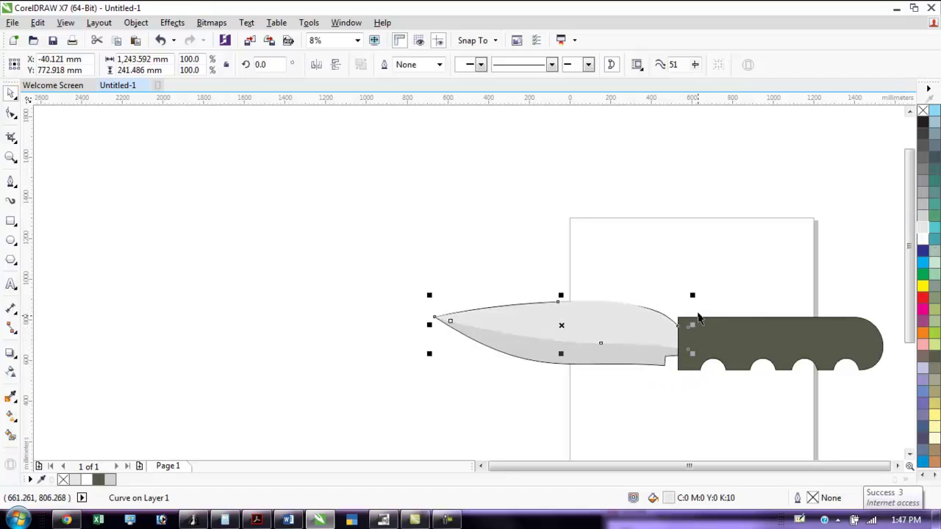
Apply a linear transparency to the inner shape, fading downward from the blade's spine to the bevel line
scroll(581, 339, "up", 1)
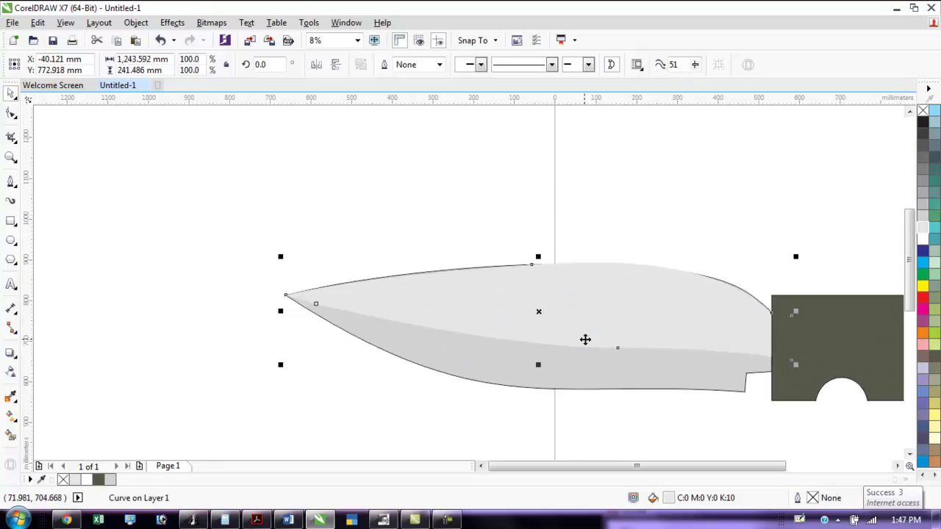
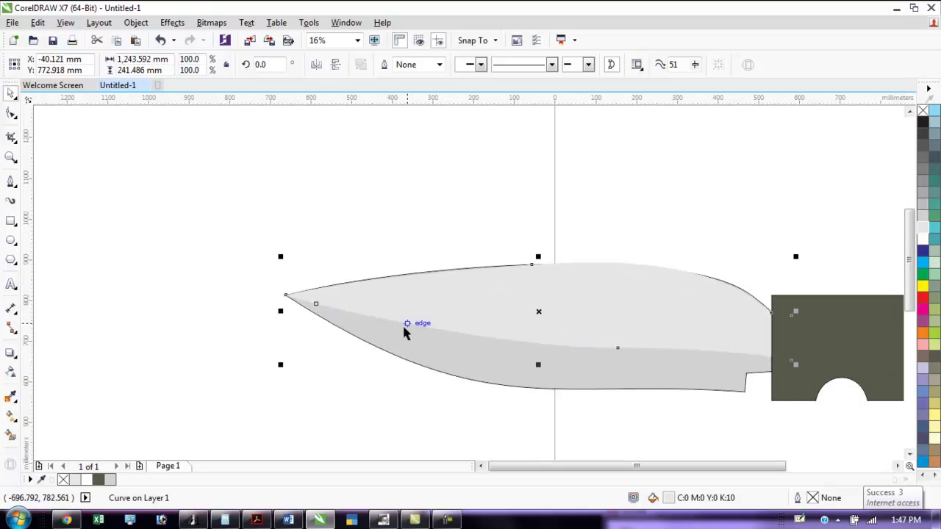
left_click(11, 373)
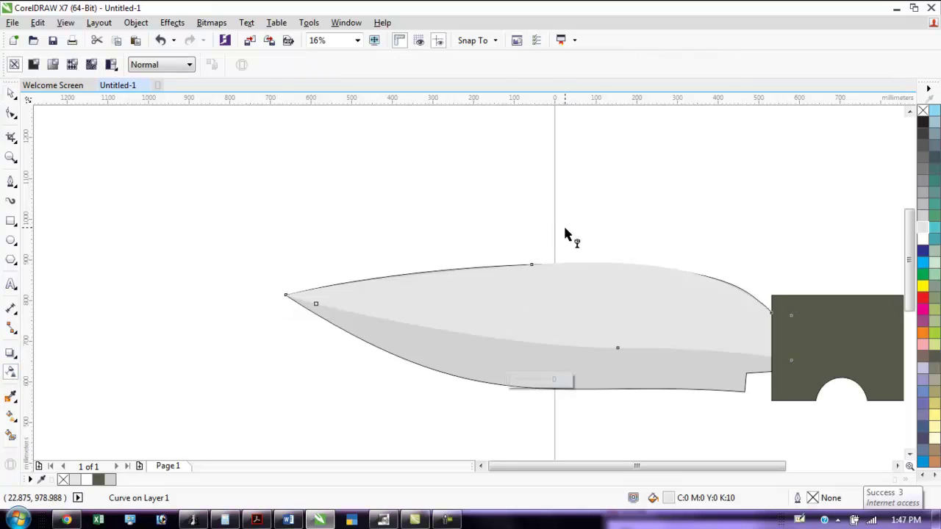
left_click_drag(565, 228, 558, 356)
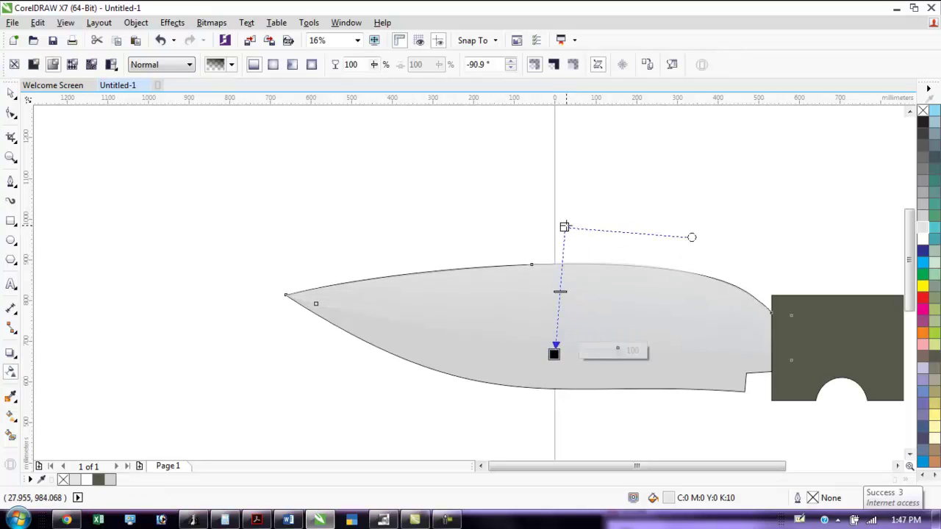
left_click_drag(563, 227, 550, 269)
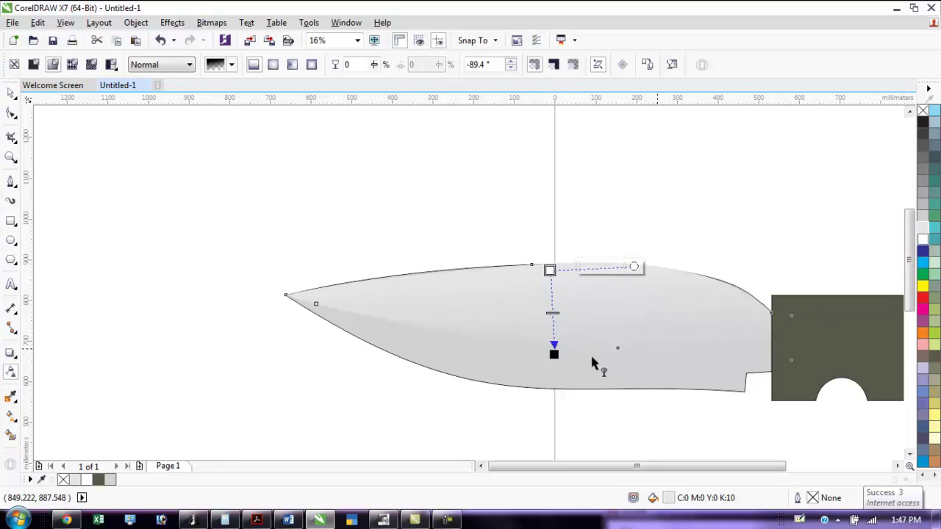
Shift the transparency's midpoint, start and end downward so it fades vertically at -90° from mid-blade to just past the bevel line
left_click_drag(552, 312, 551, 324)
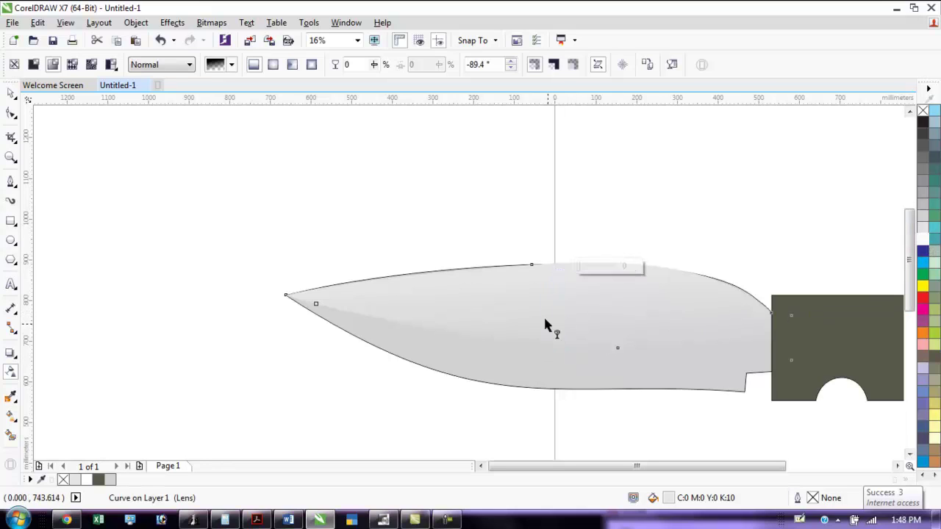
left_click(550, 324)
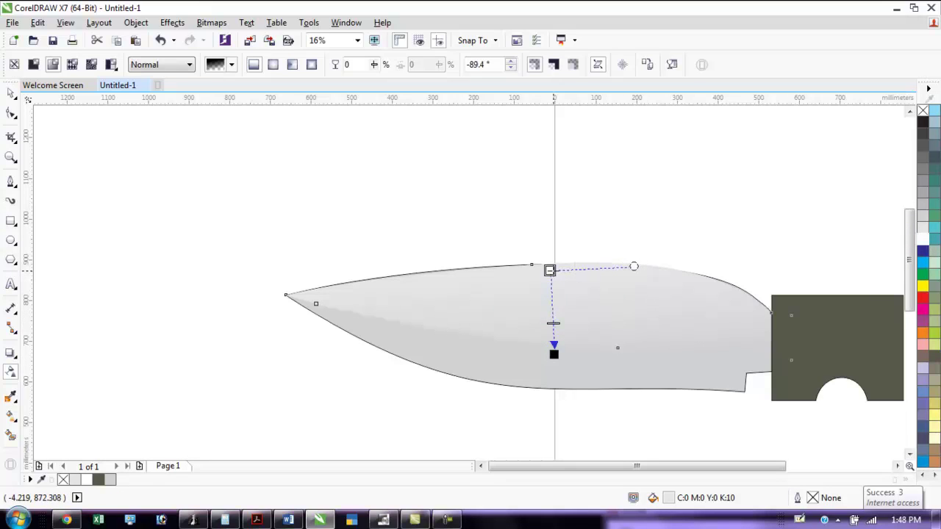
left_click_drag(552, 270, 557, 295)
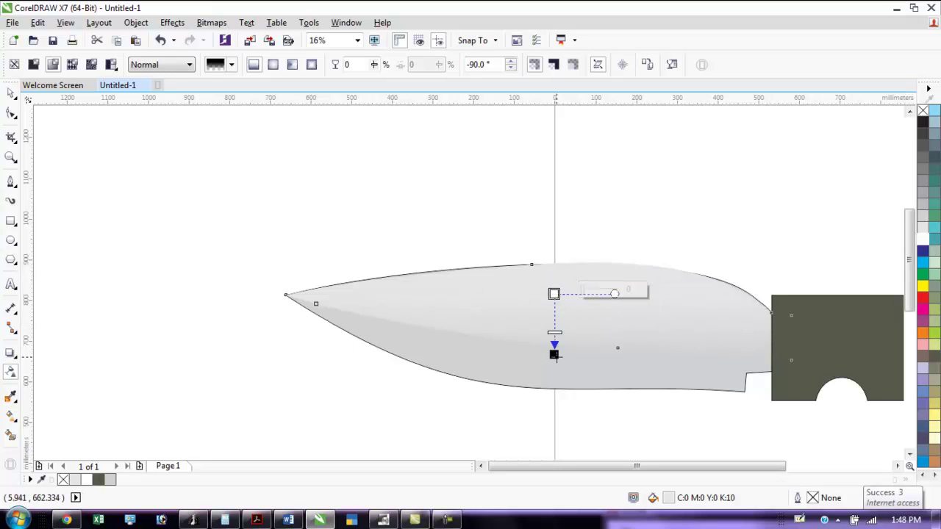
mouse_move(553, 355)
left_mouse_down()
mouse_move(551, 332)
mouse_move(555, 360)
left_mouse_up()
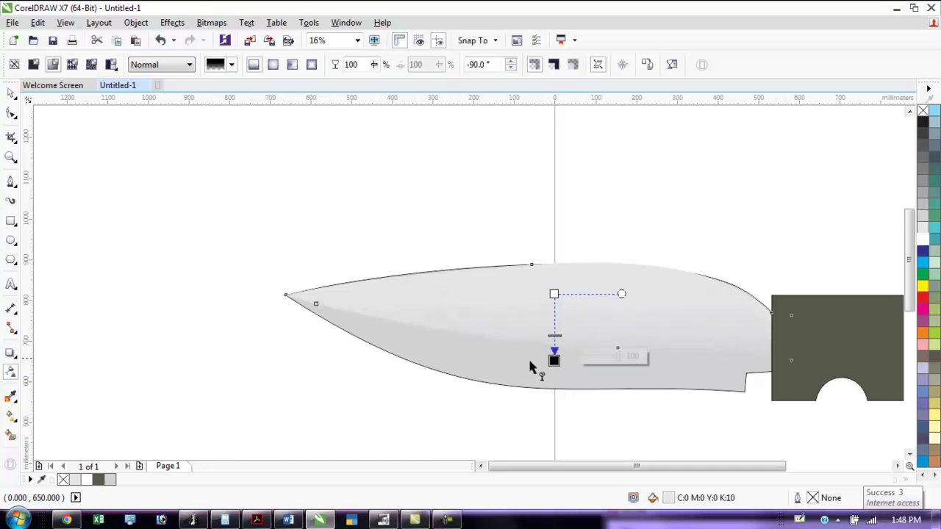
left_click(11, 93)
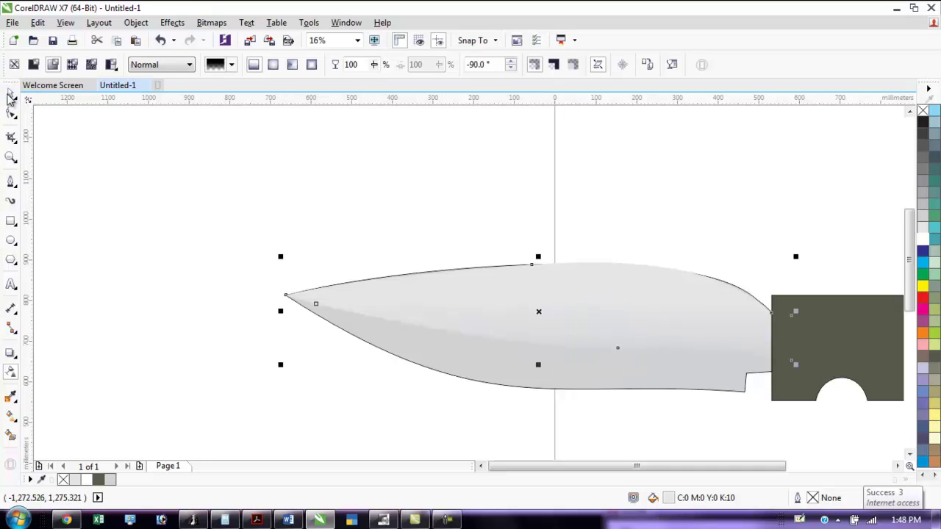
left_click(274, 214)
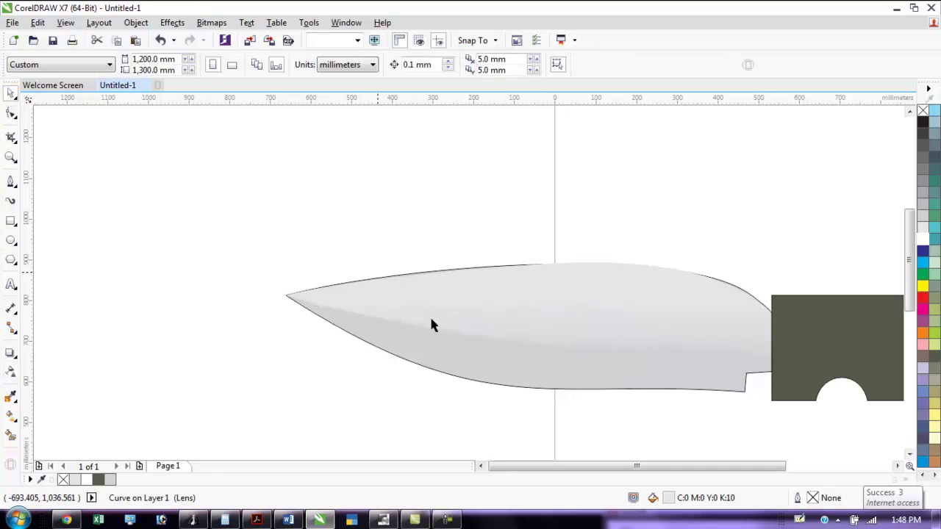
Remove the outline from the main blade shape by setting its outline width to None
left_click(690, 390)
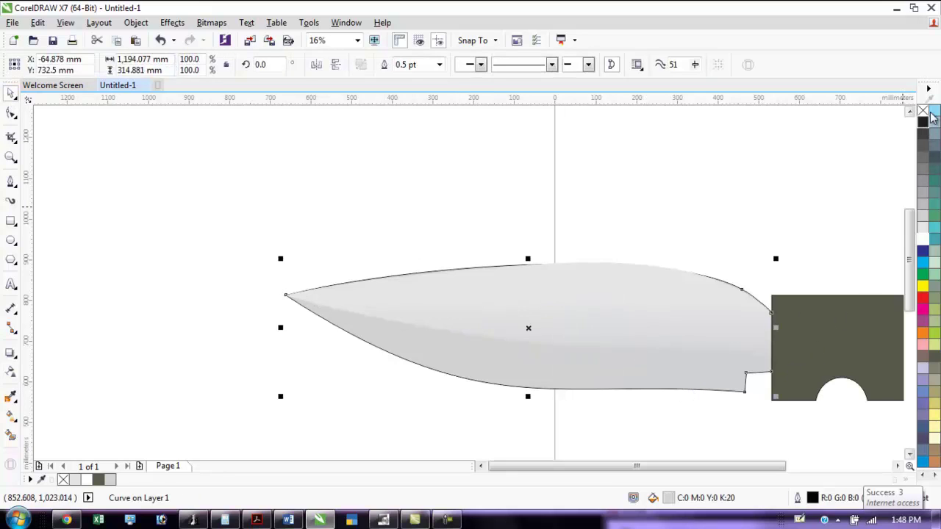
left_click(439, 66)
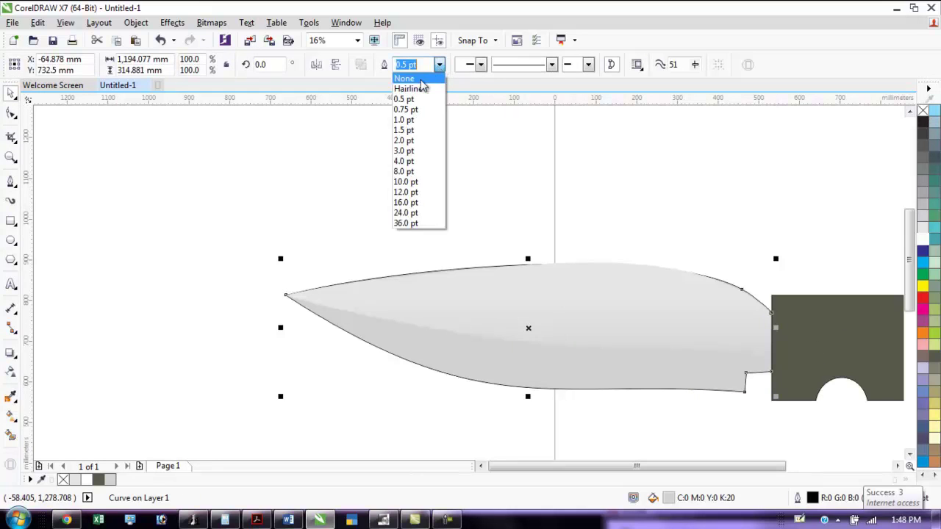
left_click(424, 87)
left_click(533, 424)
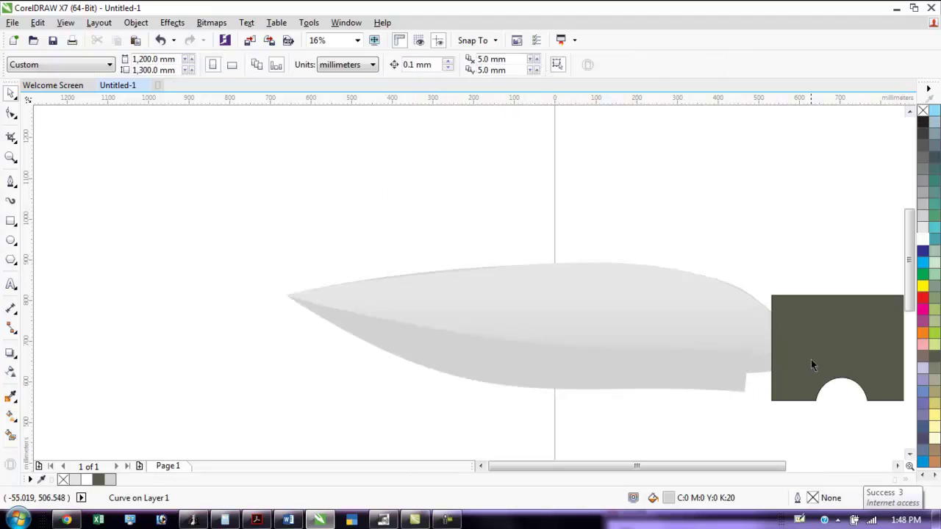
Curve the handle's top edge down toward the blade by adding nodes around the upper front corner, then deleting the corner and top-edge nodes
left_click(821, 336)
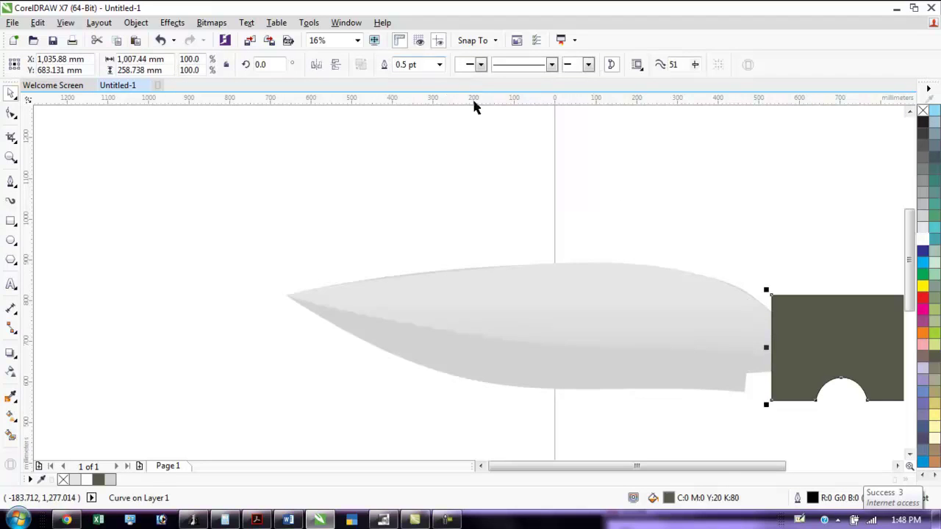
left_click_drag(721, 466, 760, 466)
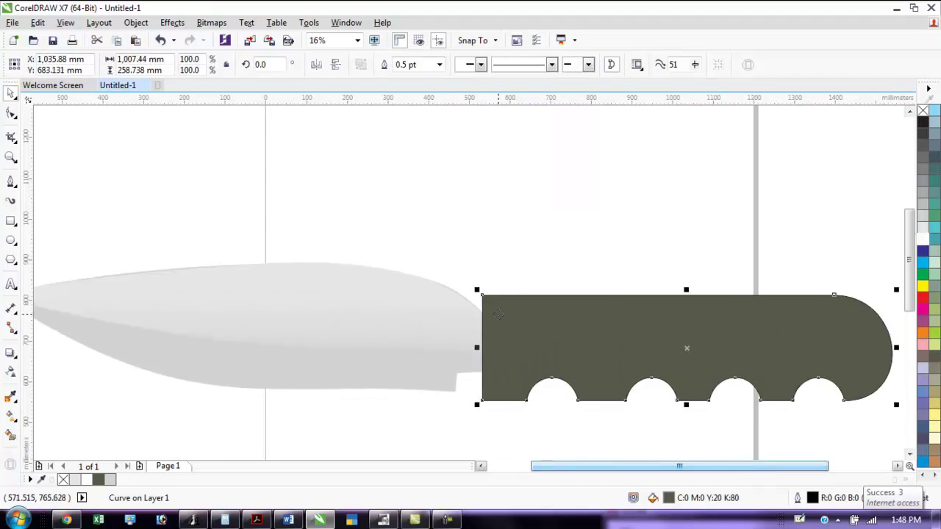
key("F10")
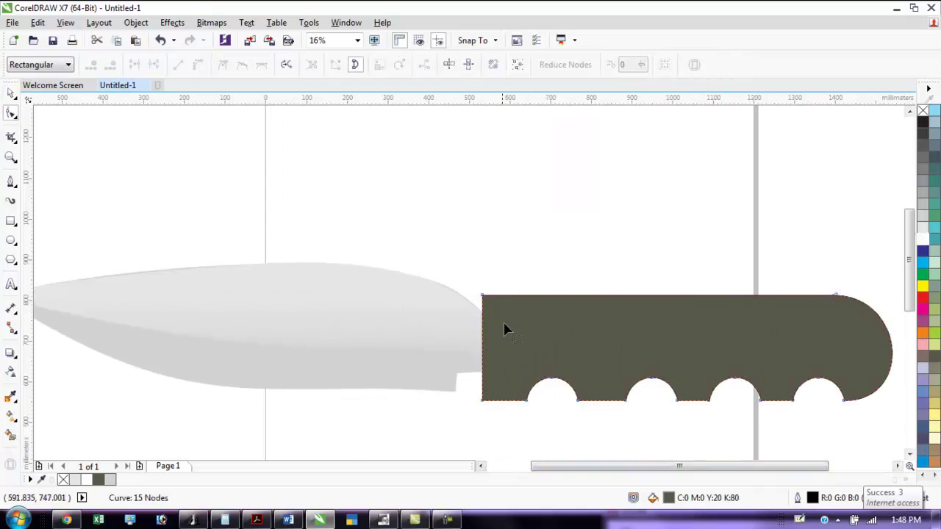
scroll(480, 320, "up", 2)
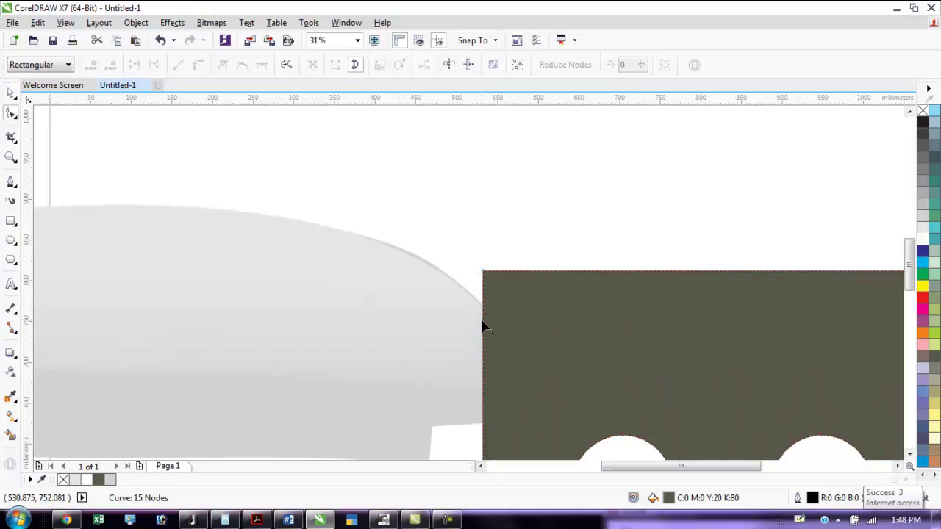
double_click(534, 271)
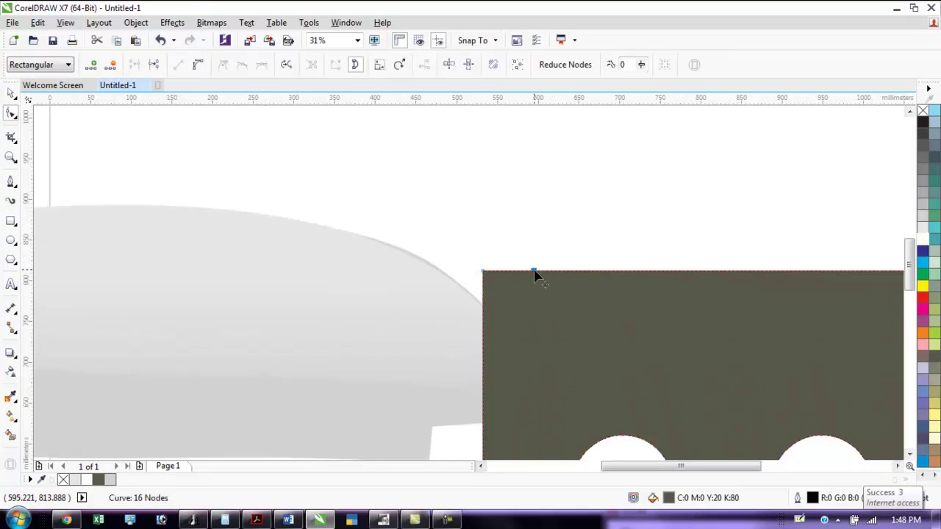
double_click(483, 293)
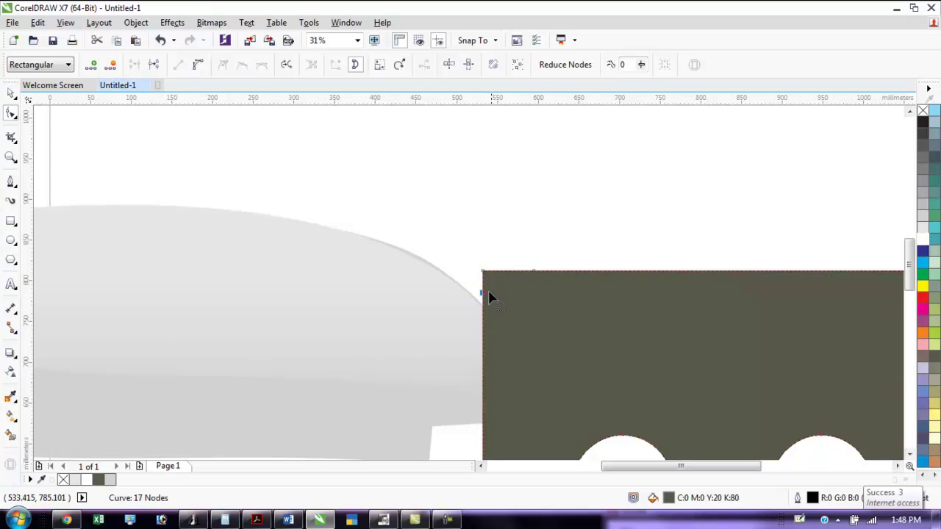
left_click(111, 65)
left_click(534, 272)
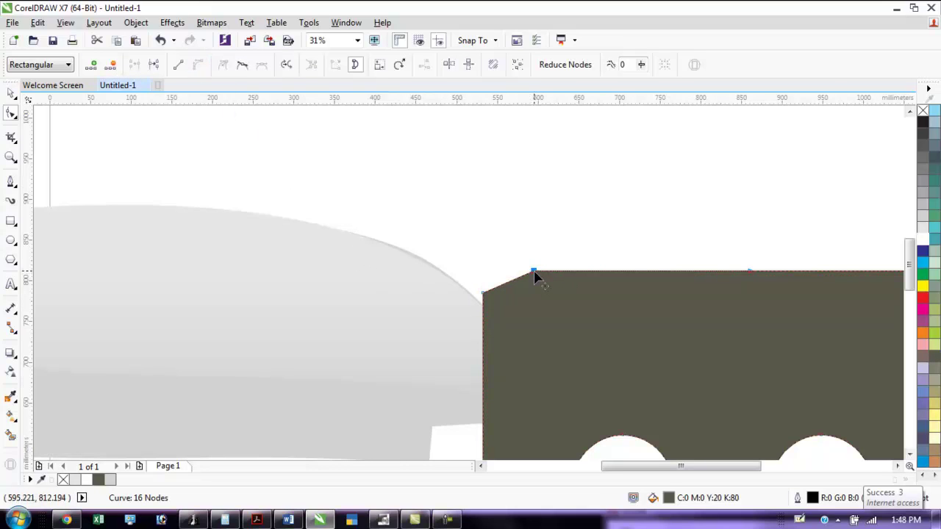
key("Delete")
scroll(603, 305, "down", 2)
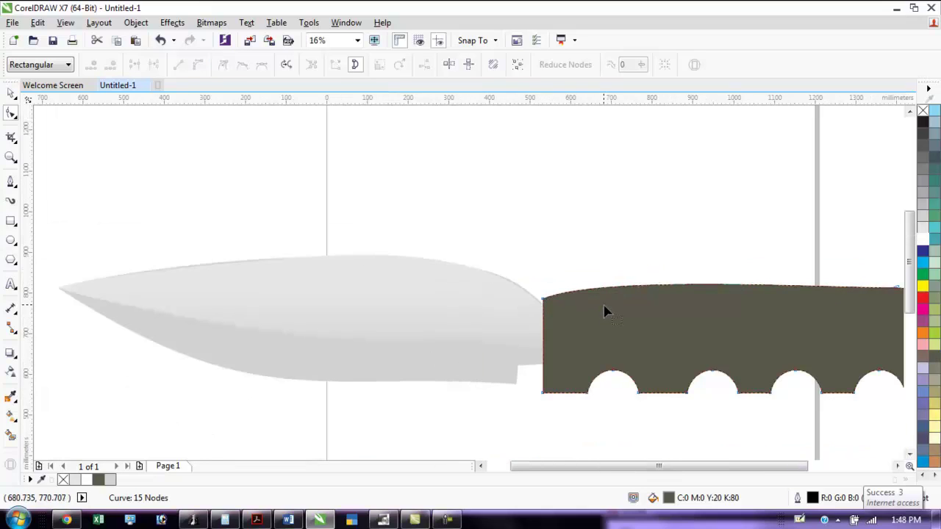
Bevel the handle's lower front corner by adding a node on each adjoining edge and deleting the corner node
scroll(565, 397, "up", 2)
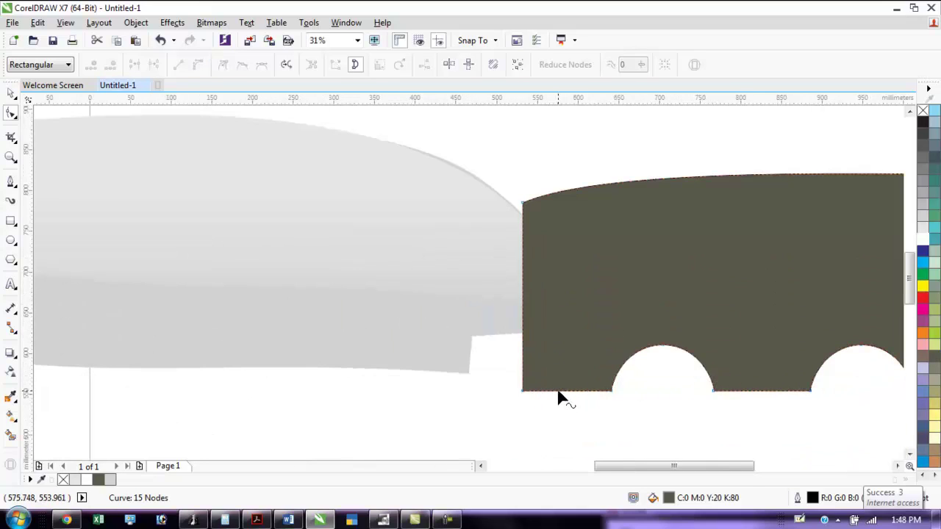
double_click(558, 390)
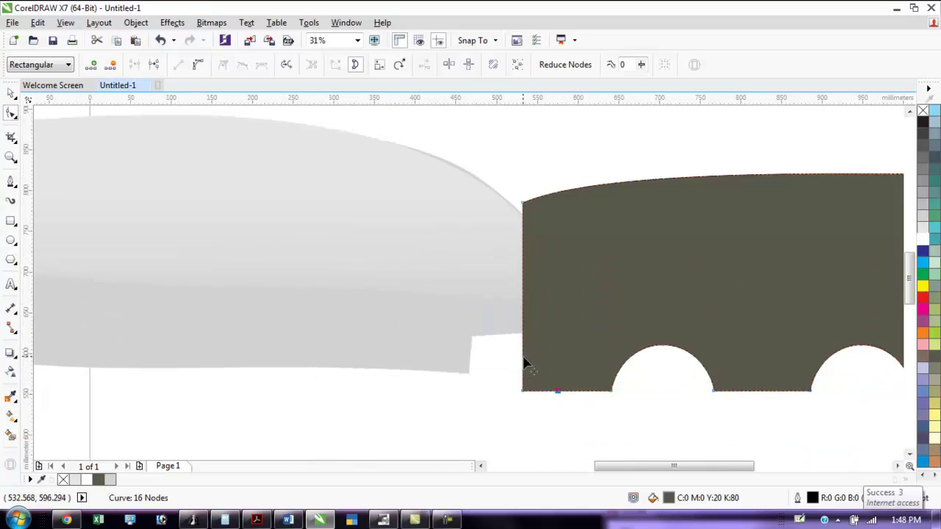
double_click(522, 390)
left_click(111, 65)
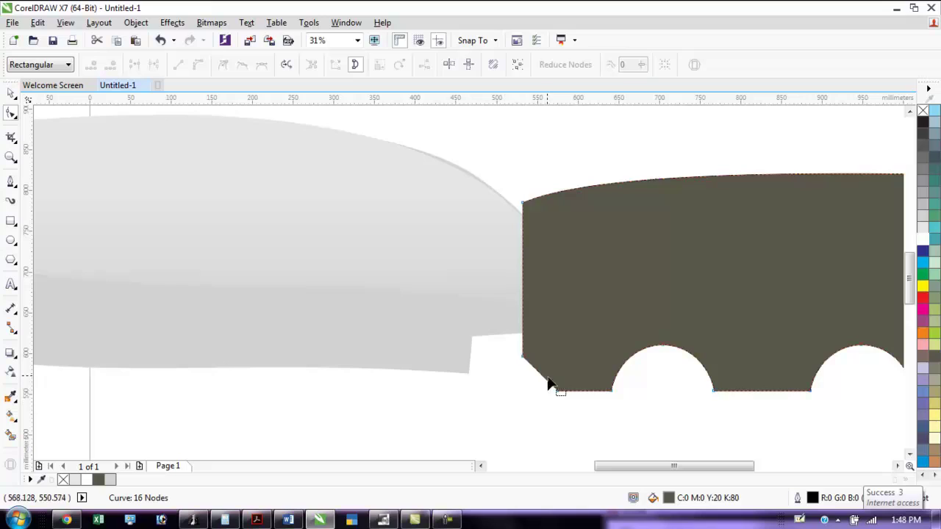
Round the handle's lower front corner by deleting the front-edge node and levelling the bottom node's control handle horizontally toward the blade
left_click_drag(547, 379, 545, 378)
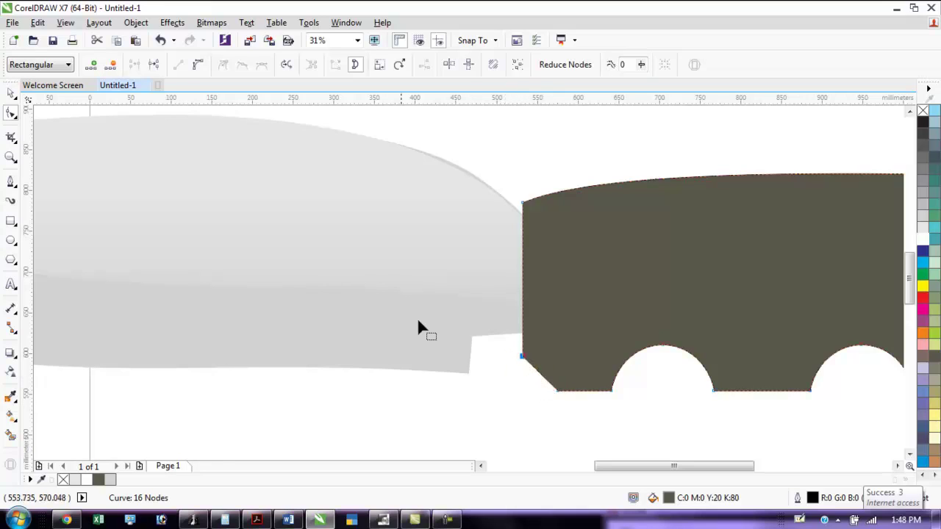
left_click(198, 65)
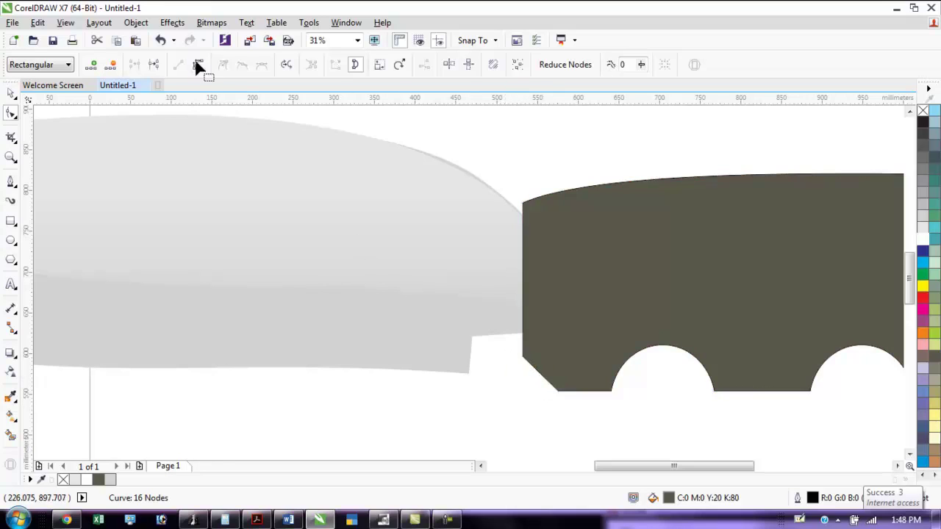
double_click(523, 356)
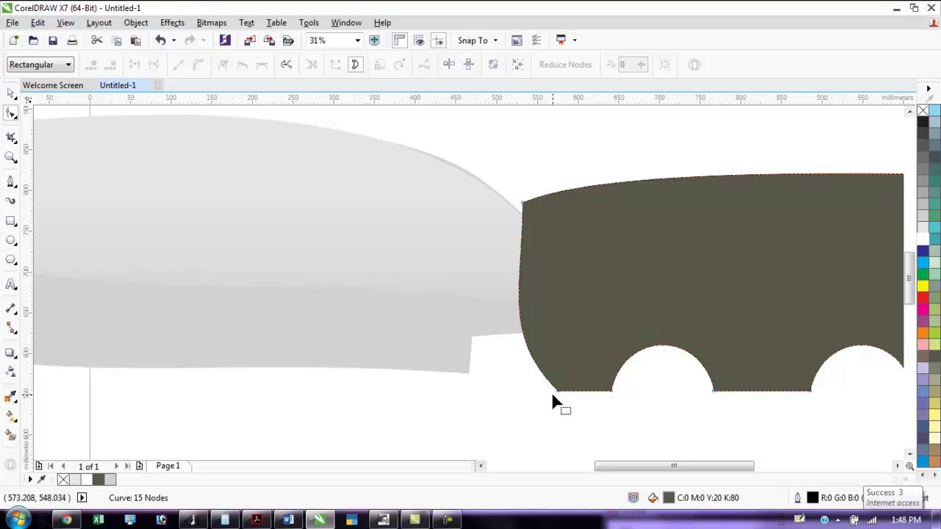
left_click(559, 392)
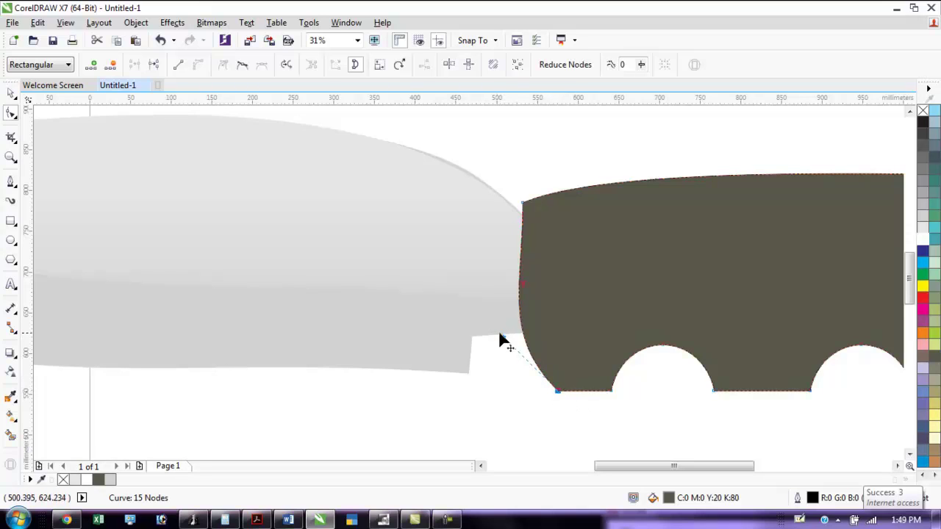
left_click_drag(500, 340, 483, 389)
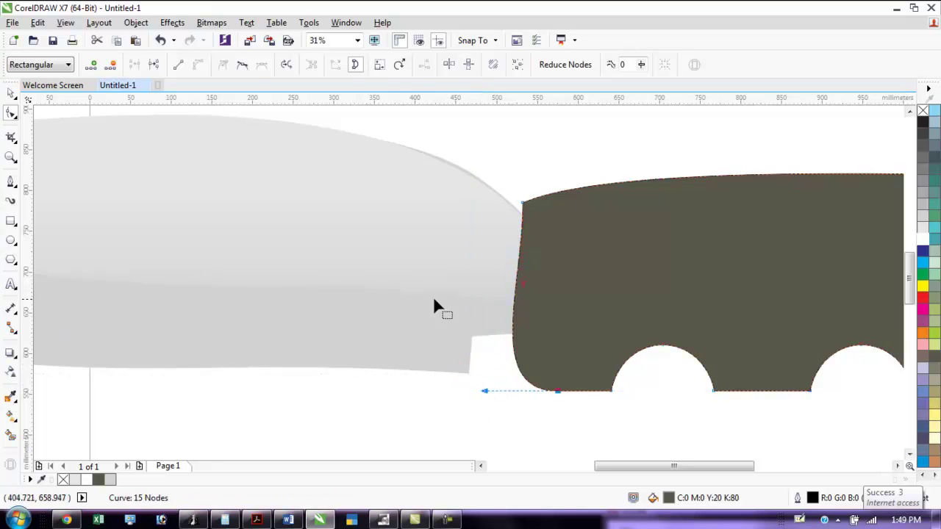
Draw a rectangle about 1007 mm wide and 154 mm high over the upper half of the handle
left_click_drag(668, 466, 708, 466)
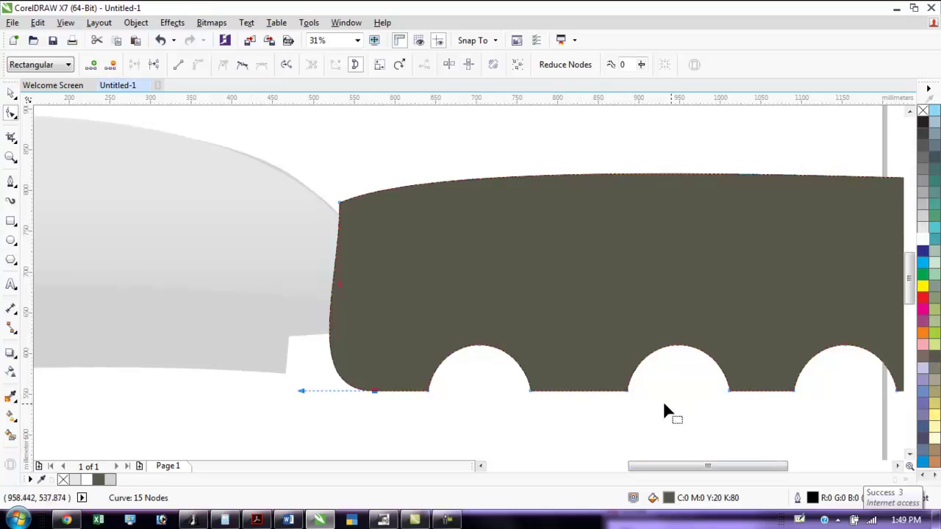
scroll(688, 403, "down", 2)
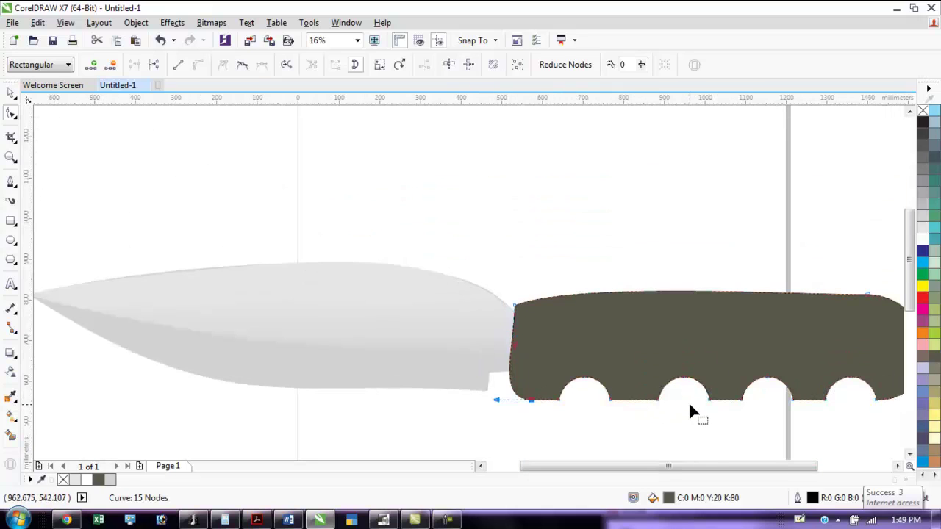
left_click_drag(671, 467, 692, 469)
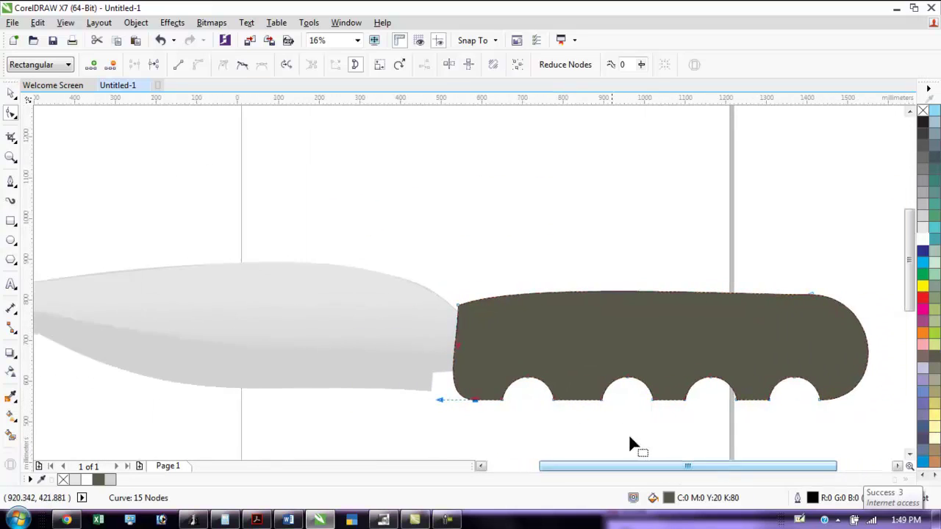
left_click(11, 222)
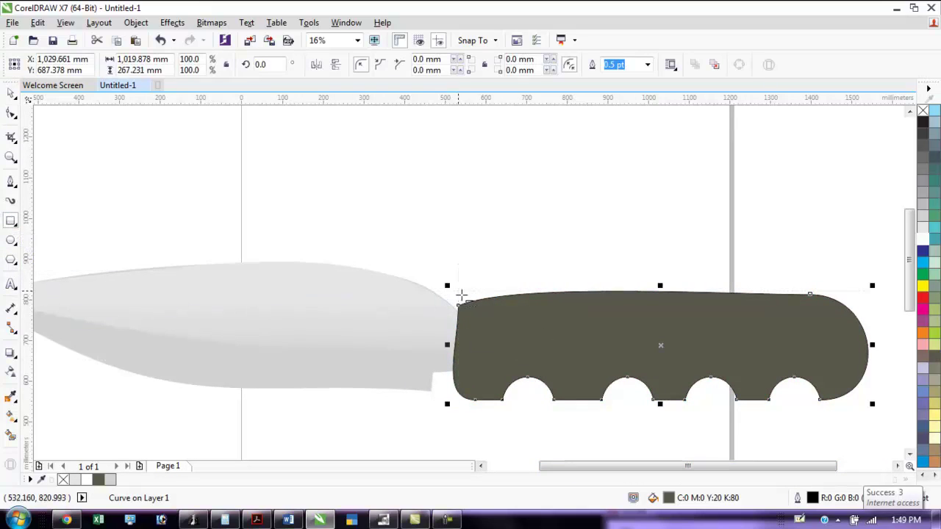
left_click_drag(459, 292, 868, 354)
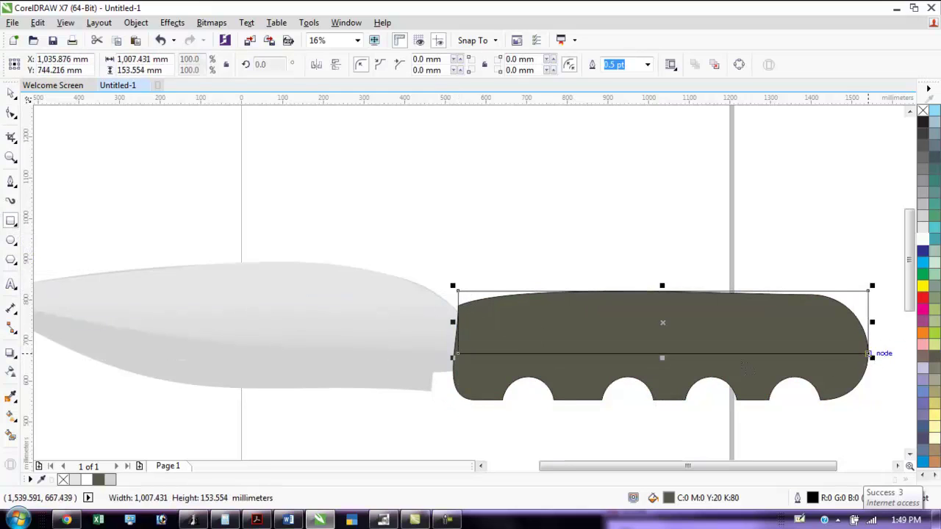
Round the rectangle's upper corners individually, about 52 mm at the blade end and 77 mm at the butt end
left_click(11, 114)
left_click_drag(460, 292, 458, 313)
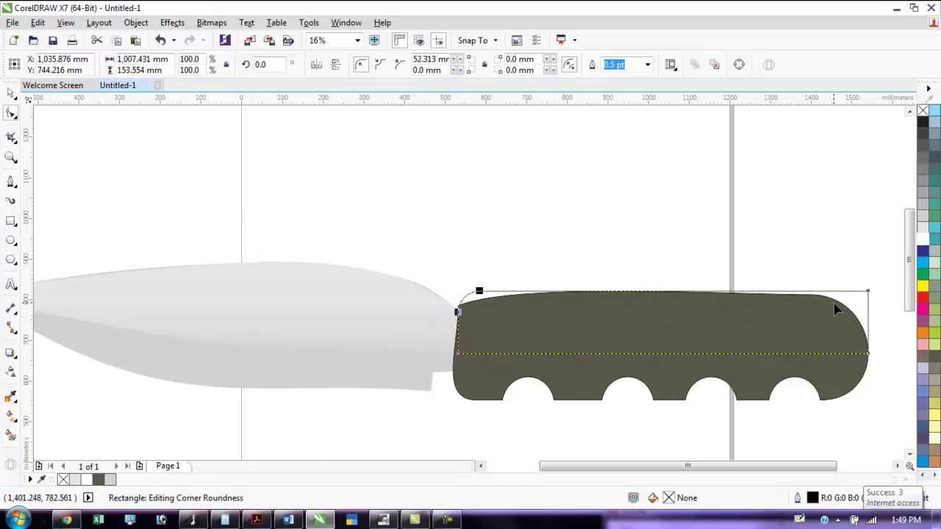
left_click_drag(870, 293, 869, 352)
left_click(11, 95)
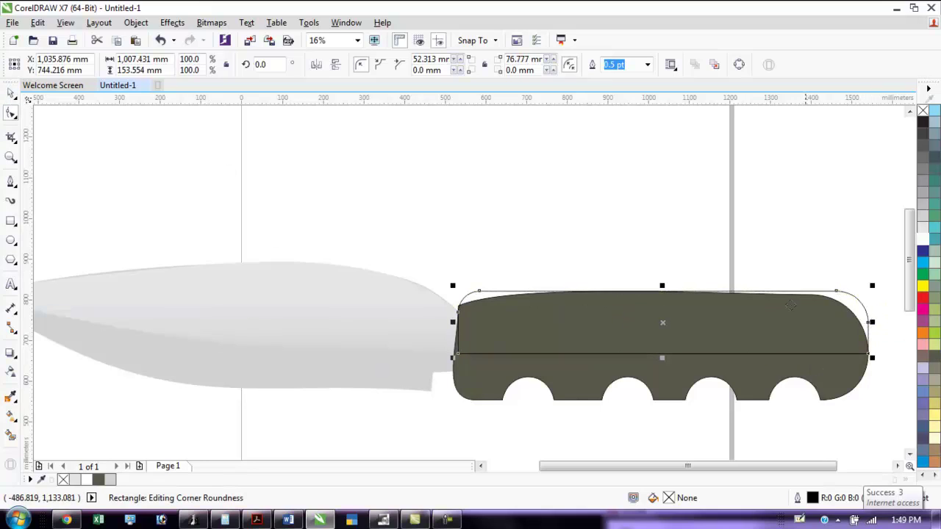
Resize the rounded rectangle to about 955 mm by 188 mm so it sits inside the handle down to the finger notches
left_click_drag(872, 286, 877, 325)
left_click_drag(818, 326, 849, 329)
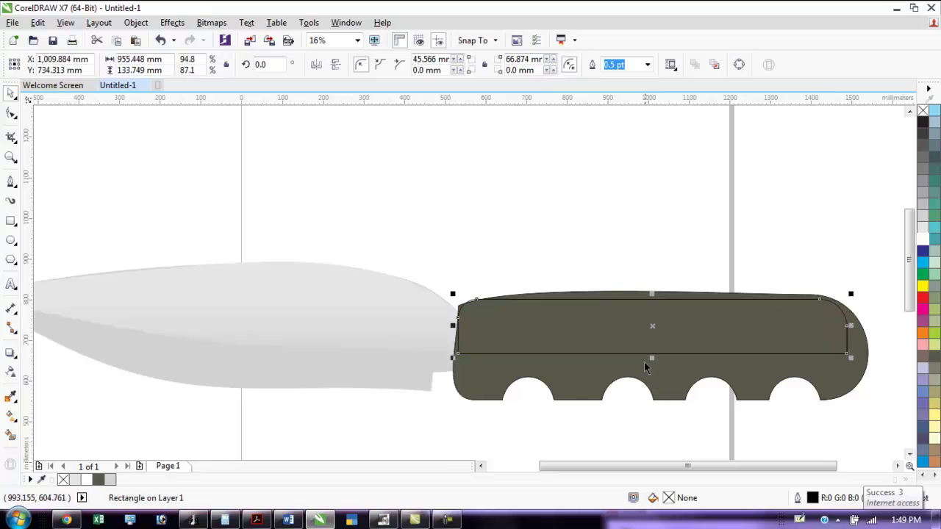
left_click_drag(652, 358, 659, 381)
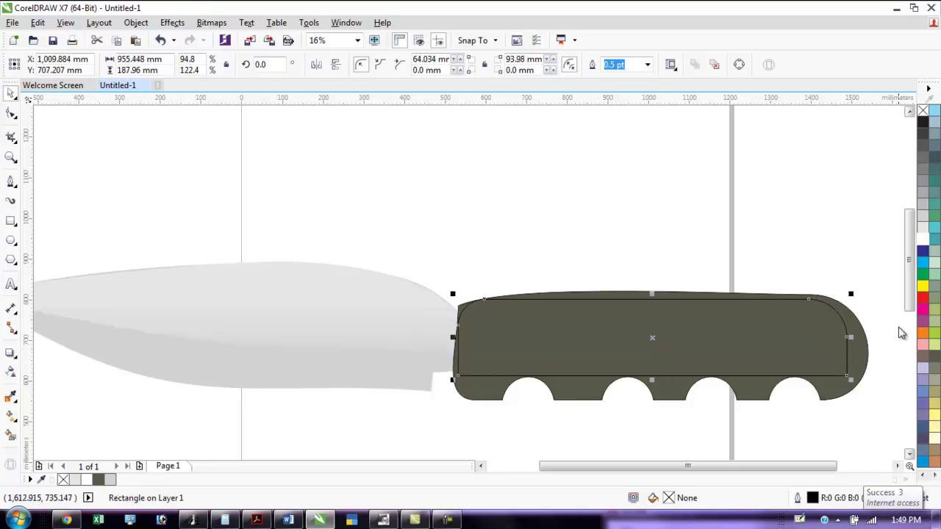
Fill the rounded rectangle with light olive (C:0 M:0 Y:20 K:40) and remove its outline
left_click(935, 381)
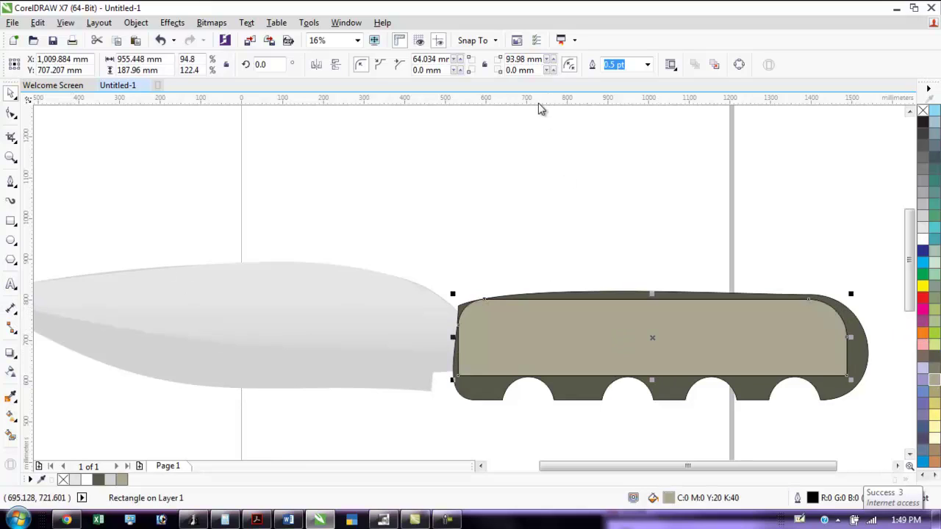
left_click(647, 65)
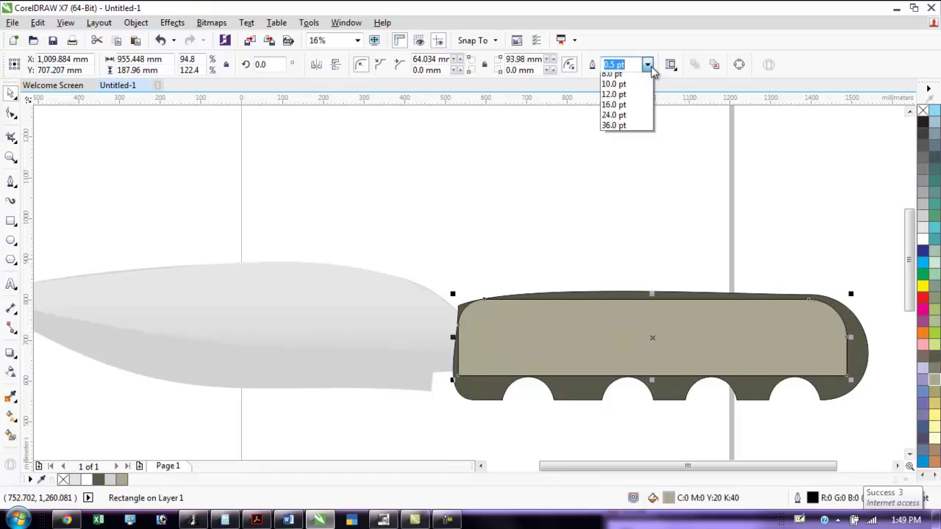
left_click(622, 82)
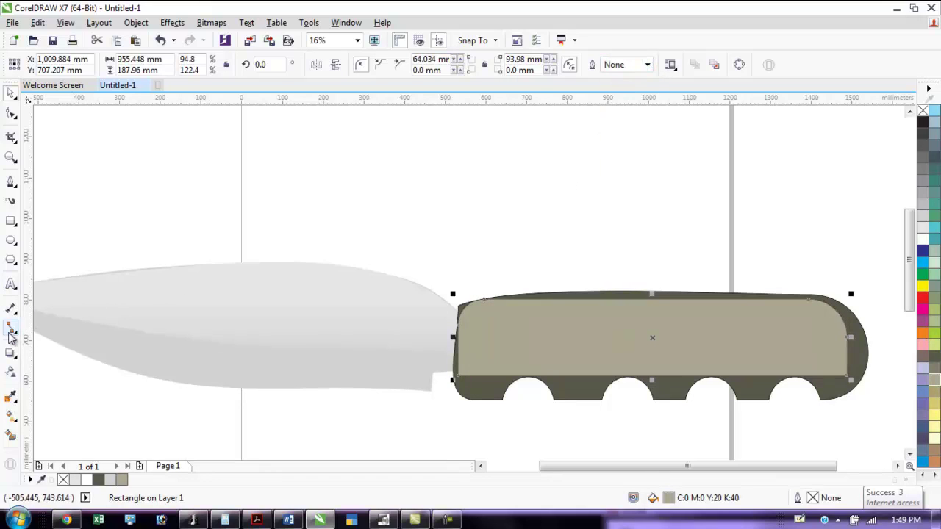
Apply a linear transparency to the light olive rectangle, fading downward at about -89.8° from above the handle to its lower half
left_click(9, 372)
left_click_drag(631, 281, 637, 358)
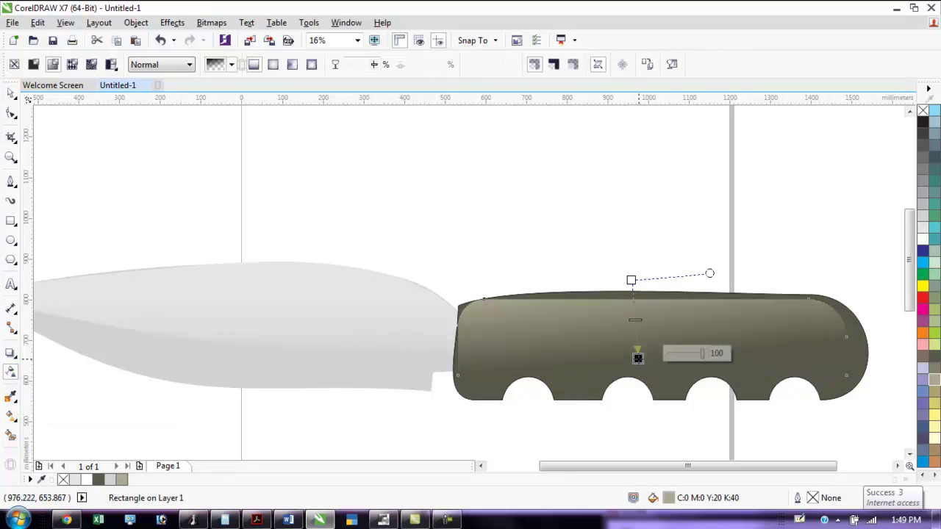
left_click_drag(631, 280, 637, 258)
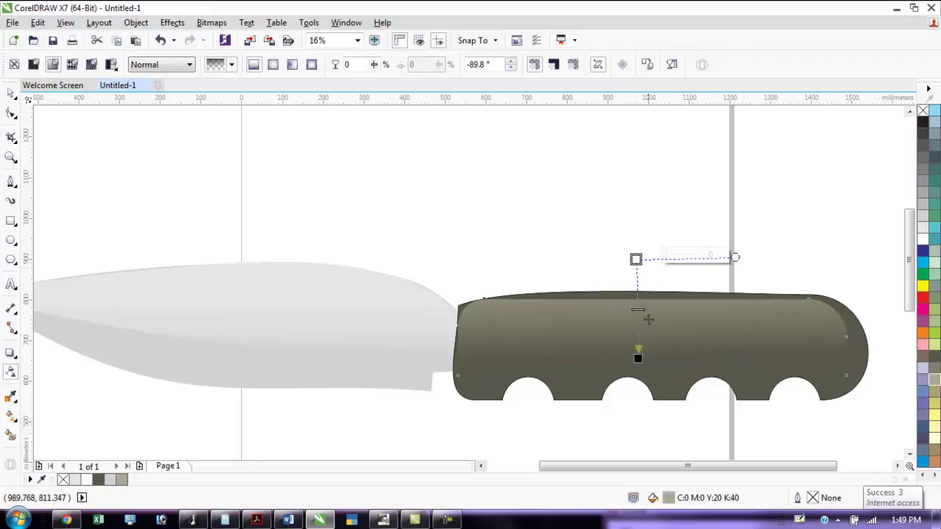
Reposition the light olive rectangle inside the handle, centred at about X 1030 mm, Y 710 mm
left_click(12, 96)
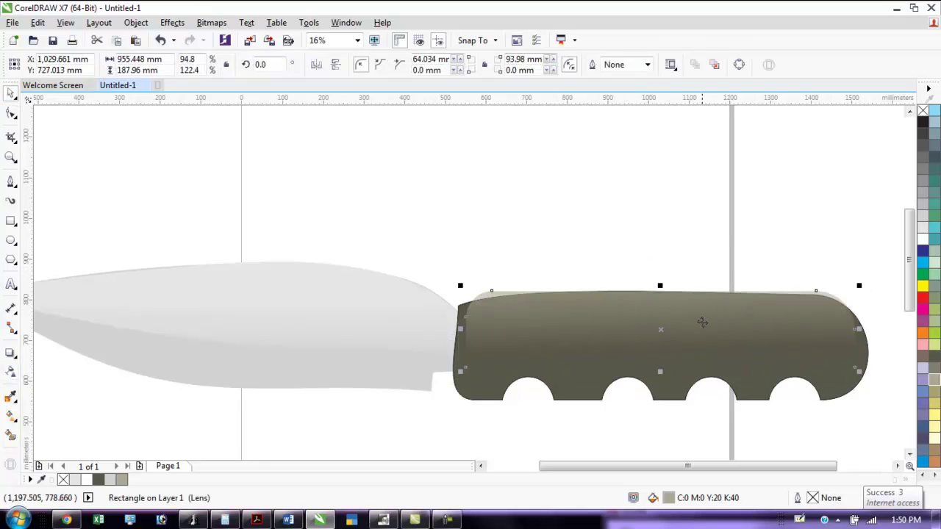
left_click_drag(553, 320, 547, 324)
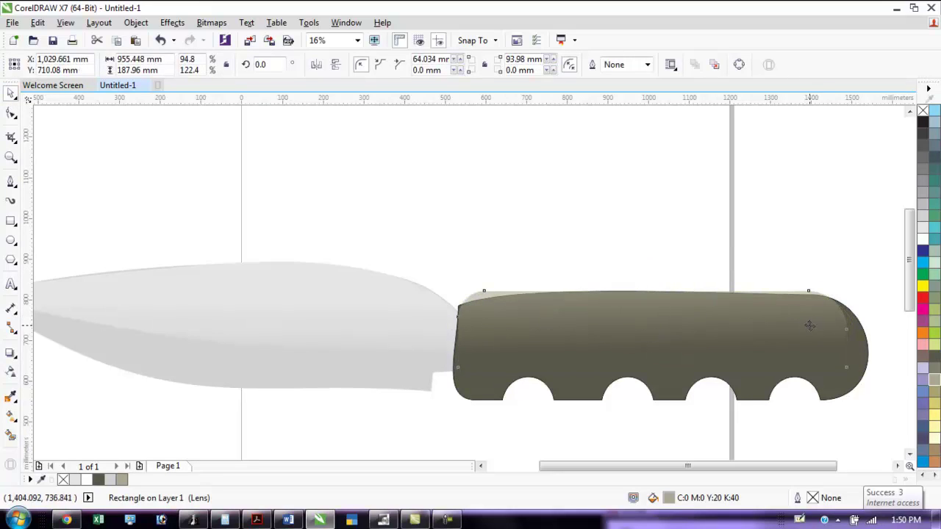
key("space")
left_click(676, 311)
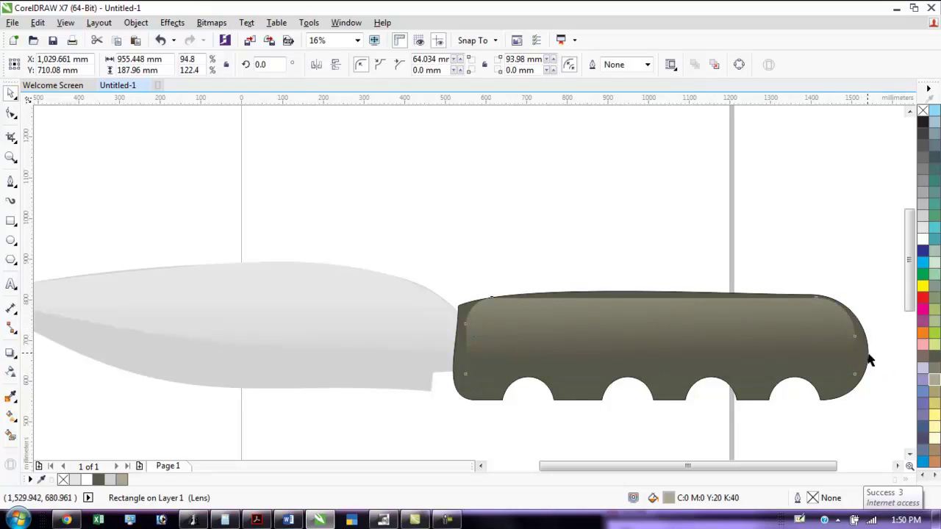
Convert the light olive rectangle to curves and move its upper blade-end side node onto the handle's front corner
left_click(11, 112)
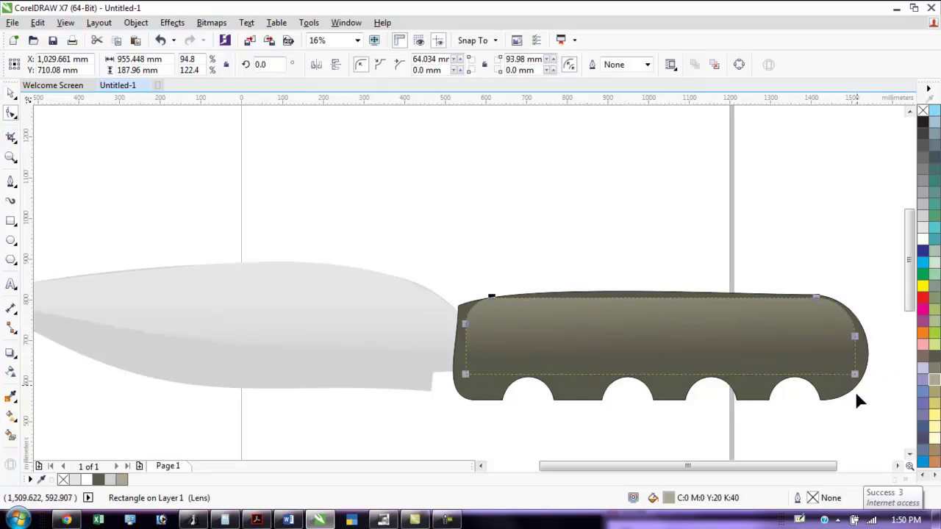
left_click(137, 23)
left_click(171, 277)
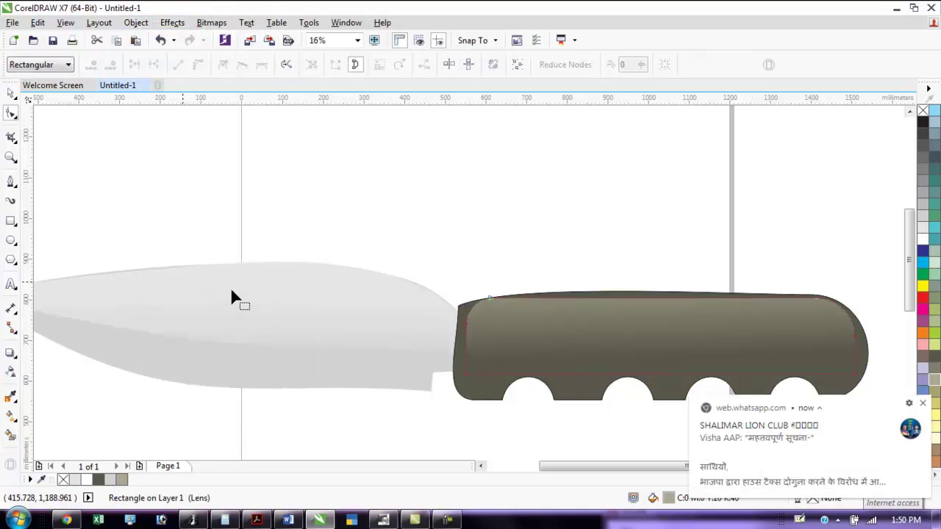
left_click(471, 322)
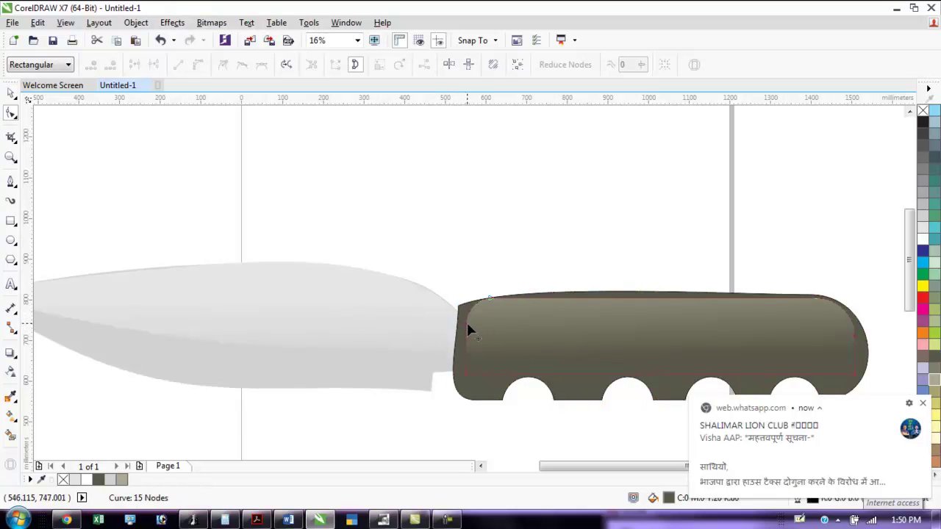
left_click(470, 326)
left_click_drag(467, 323, 459, 314)
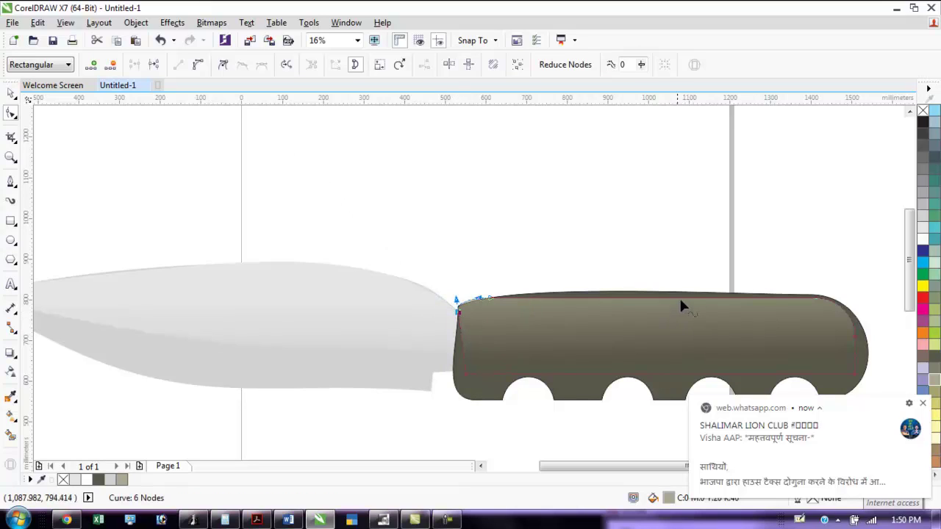
Reshape the light olive overlay's top edge and butt end, removing surplus nodes and adjusting curve handles to follow the handle outline
left_click_drag(668, 294, 672, 292)
double_click(817, 292)
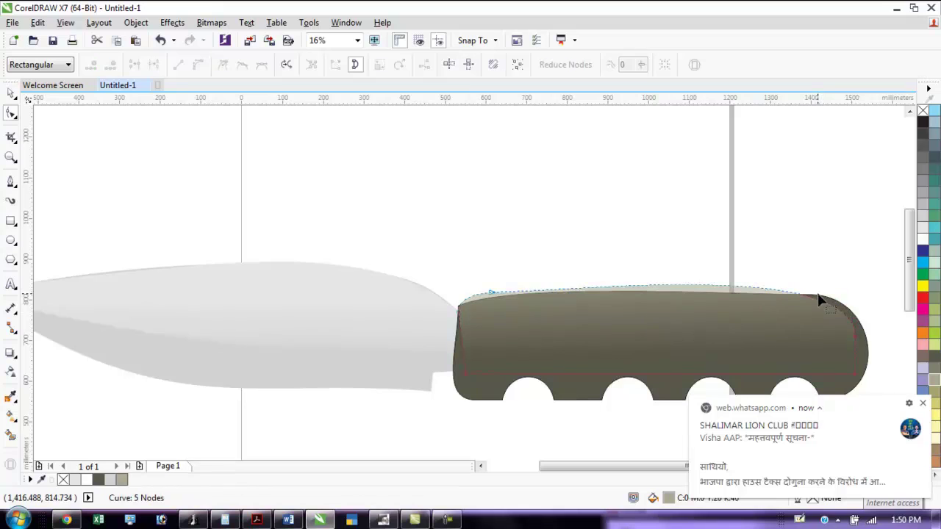
left_click_drag(731, 291, 733, 295)
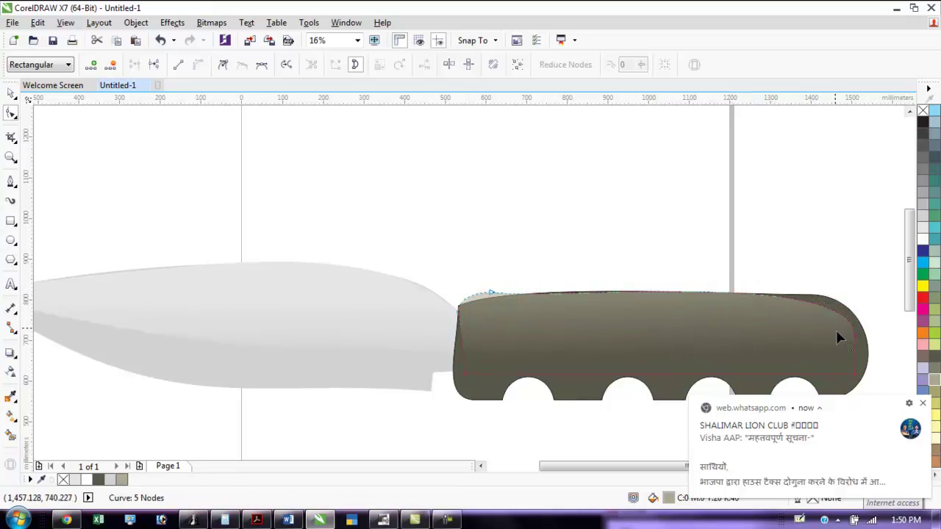
mouse_move(858, 344)
left_mouse_down()
mouse_move(861, 330)
mouse_move(868, 336)
left_mouse_up()
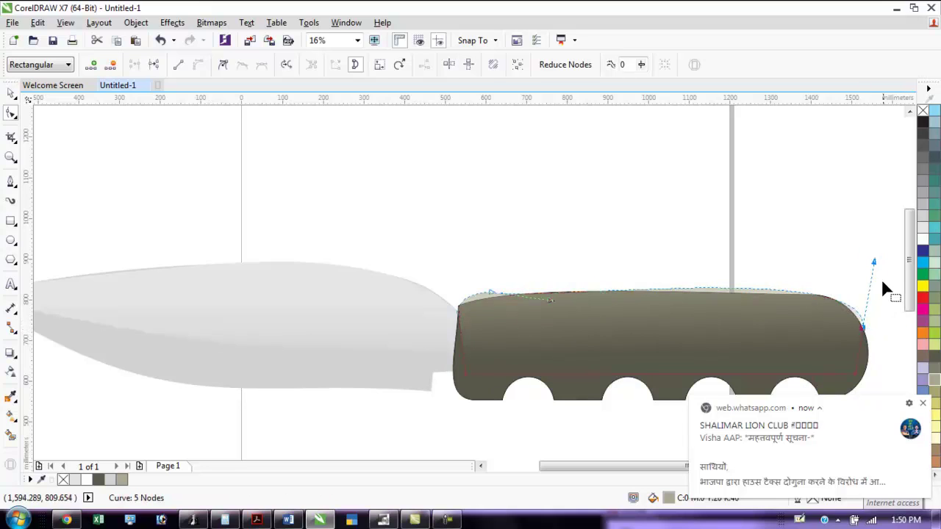
left_click_drag(870, 282, 872, 286)
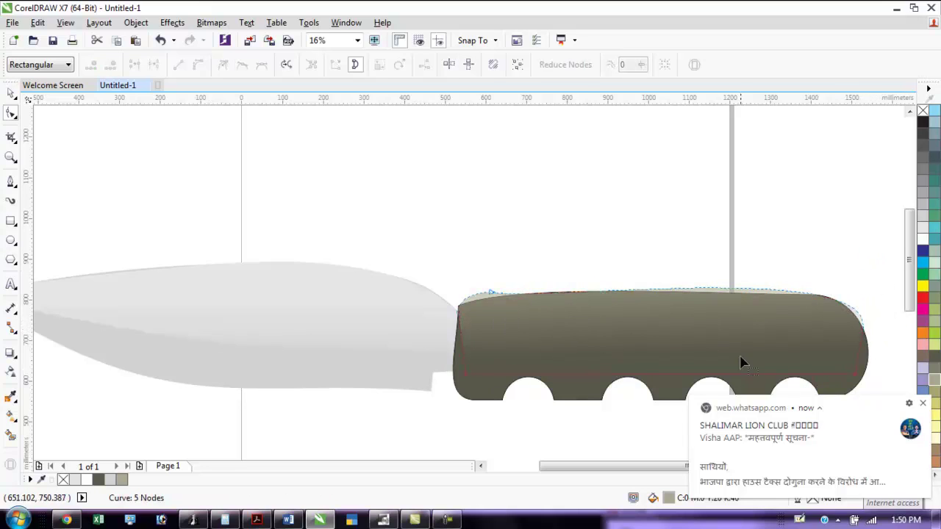
scroll(781, 377, "up", 1)
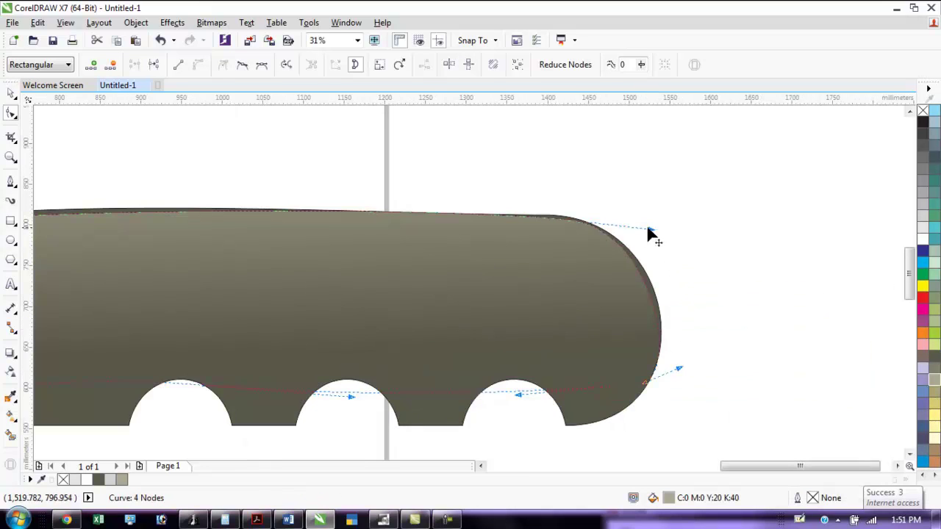
left_click_drag(648, 232, 658, 225)
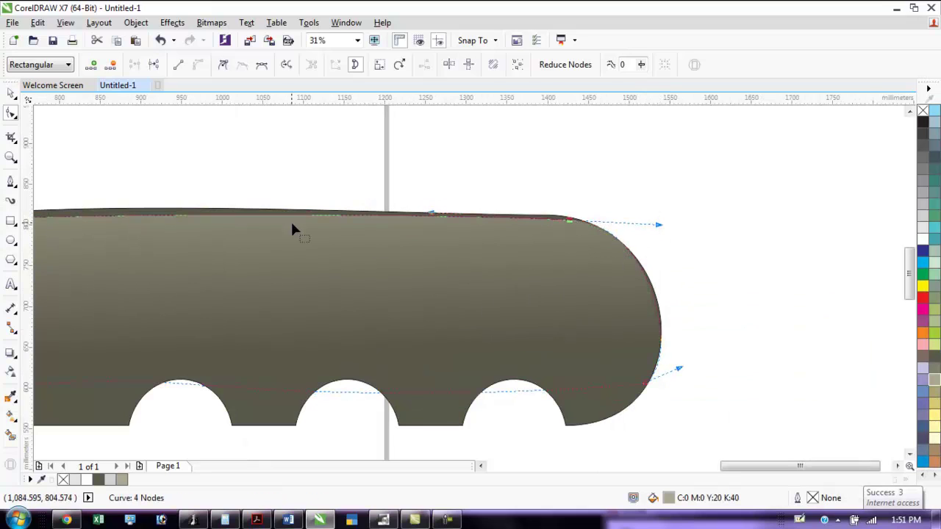
Add two nodes along the light olive overlay's top edge and move them onto the handle's upper outline
left_click(117, 222)
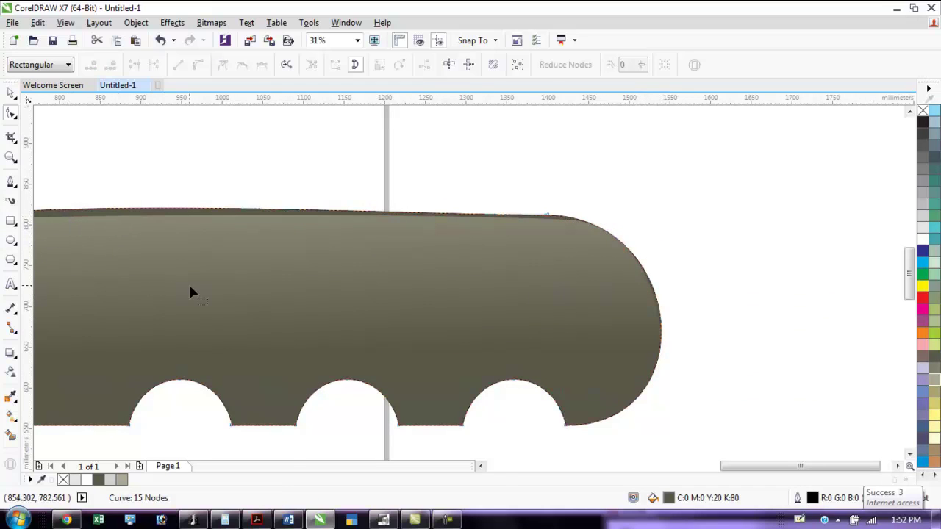
left_click_drag(748, 466, 679, 470)
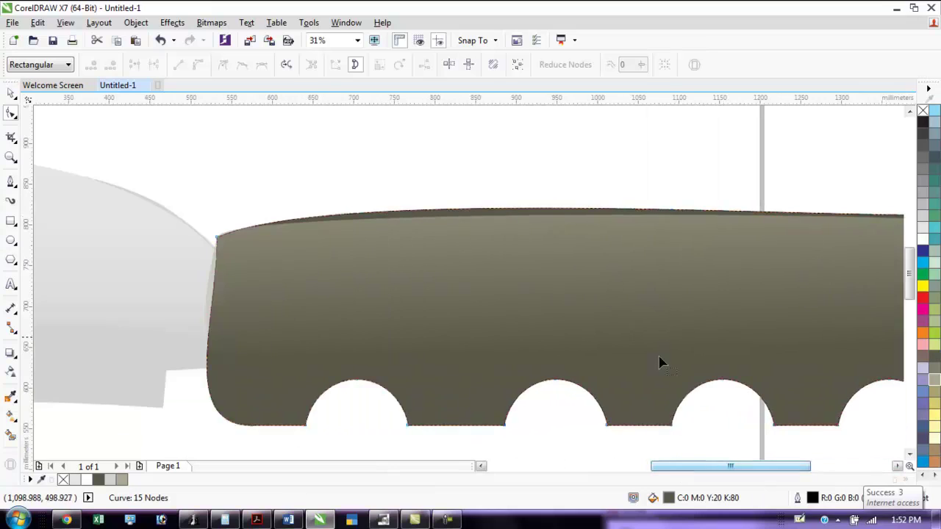
left_click(445, 215)
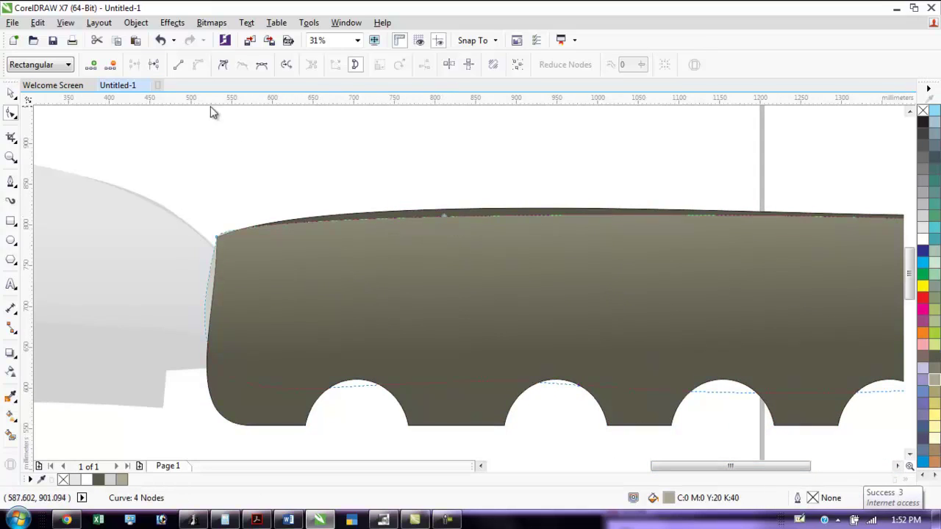
left_click(91, 65)
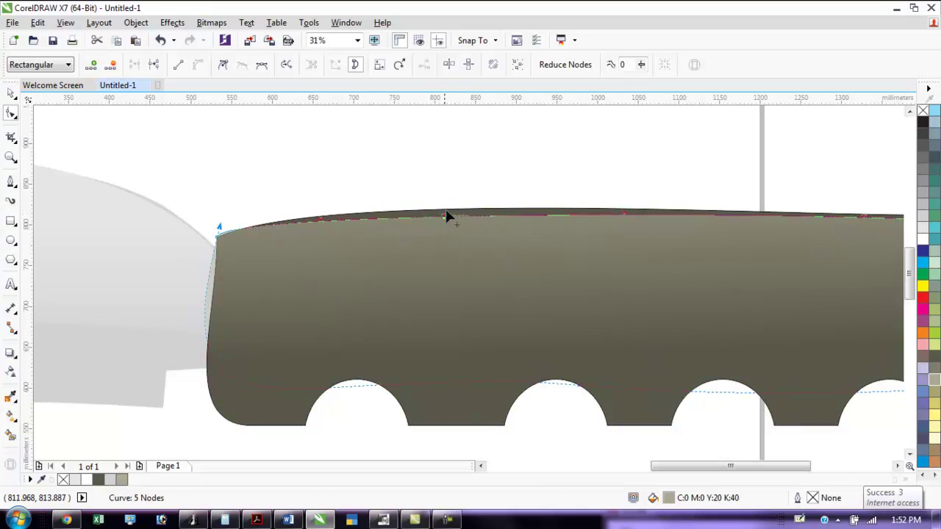
left_click_drag(447, 217, 452, 210)
left_click_drag(738, 466, 770, 467)
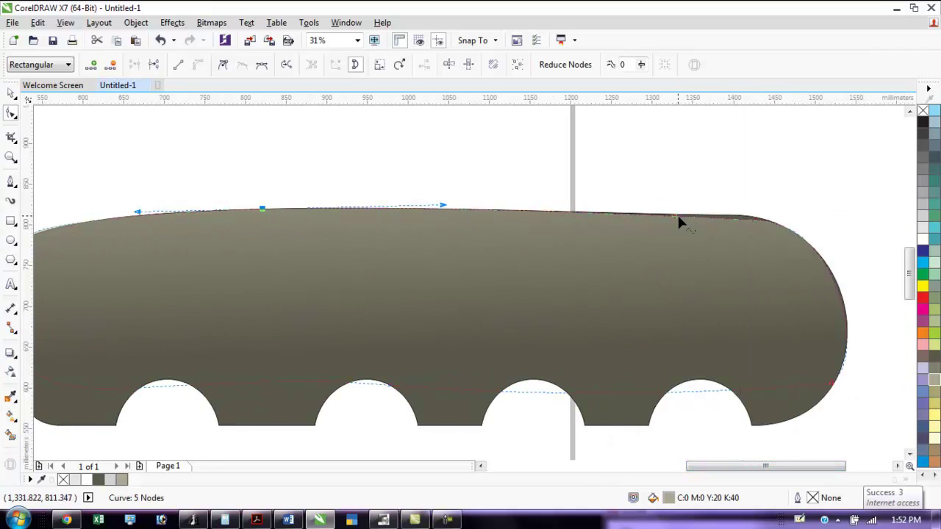
double_click(707, 217)
left_click_drag(706, 217, 713, 216)
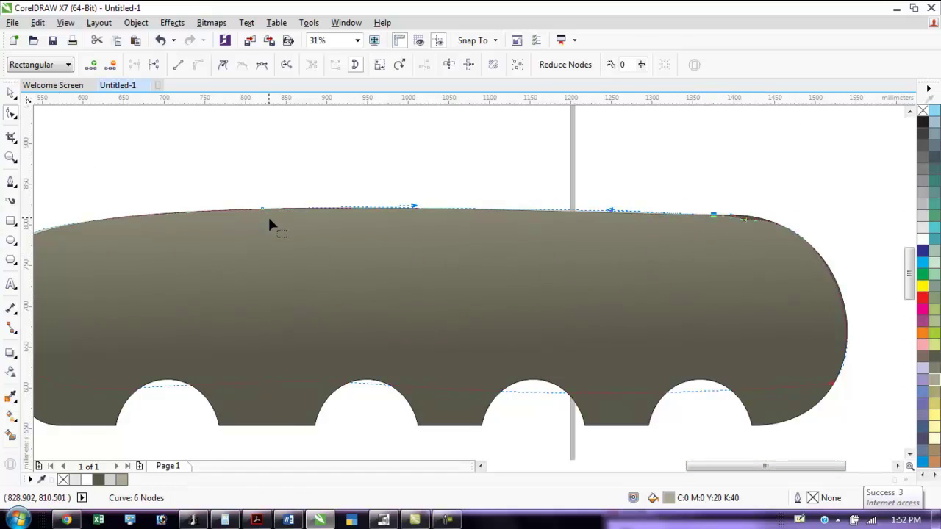
scroll(269, 220, "down", 3)
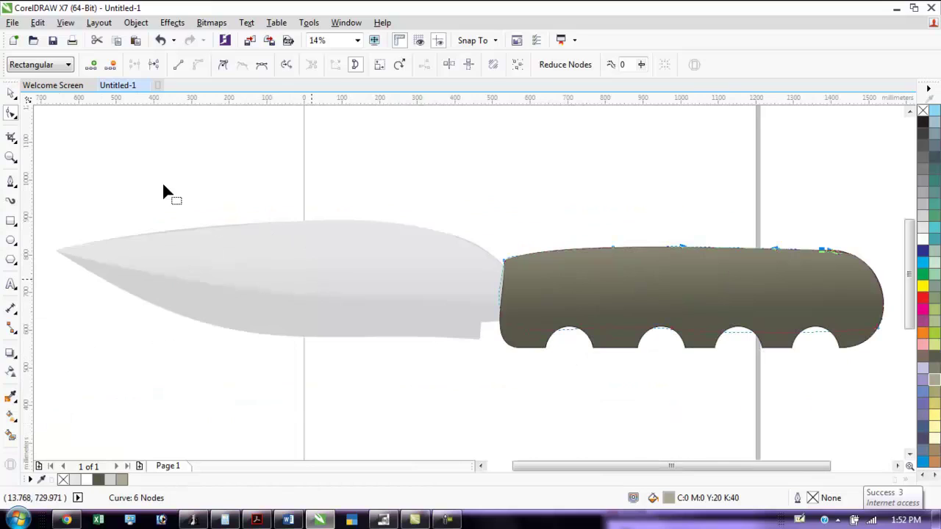
key("F9")
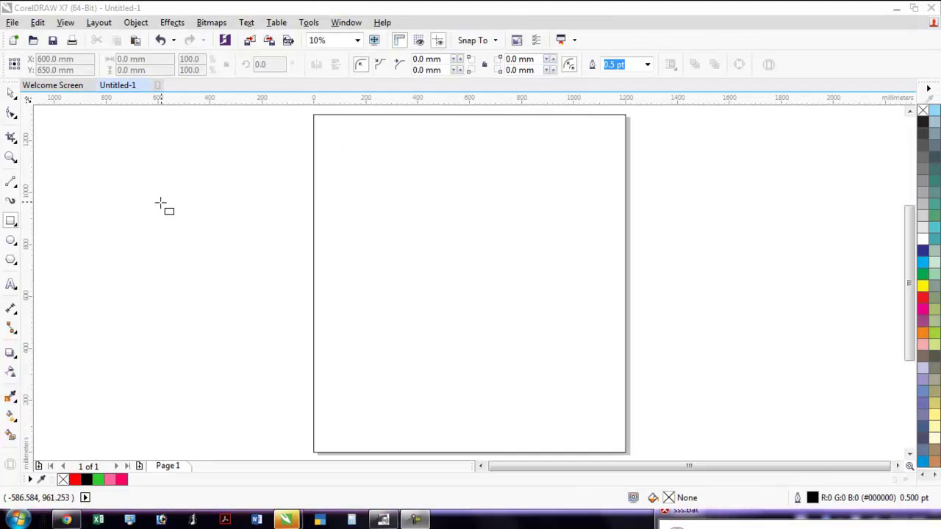
Draw a circle about 560 mm across beside the page, with two concentric smaller copies about 491 mm and 433 mm across
left_click(11, 240)
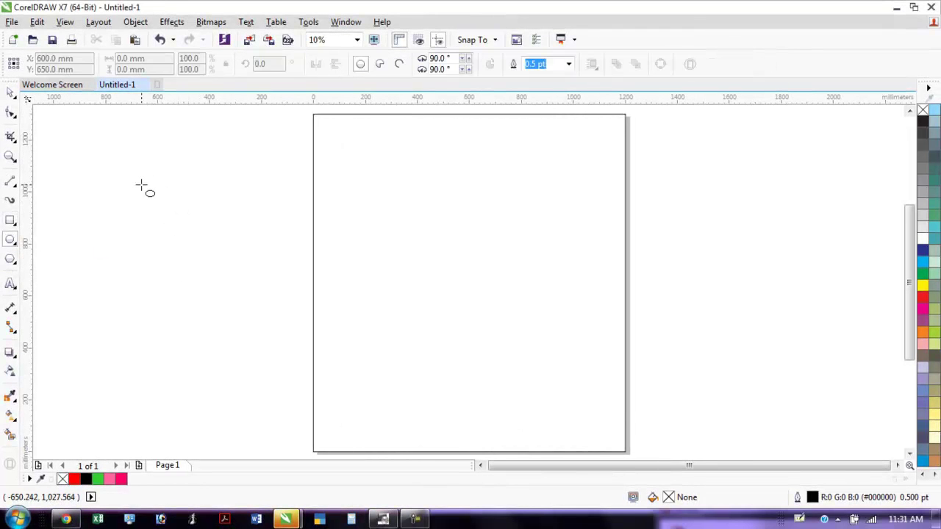
left_click_drag(141, 185, 287, 322)
right_click(287, 322)
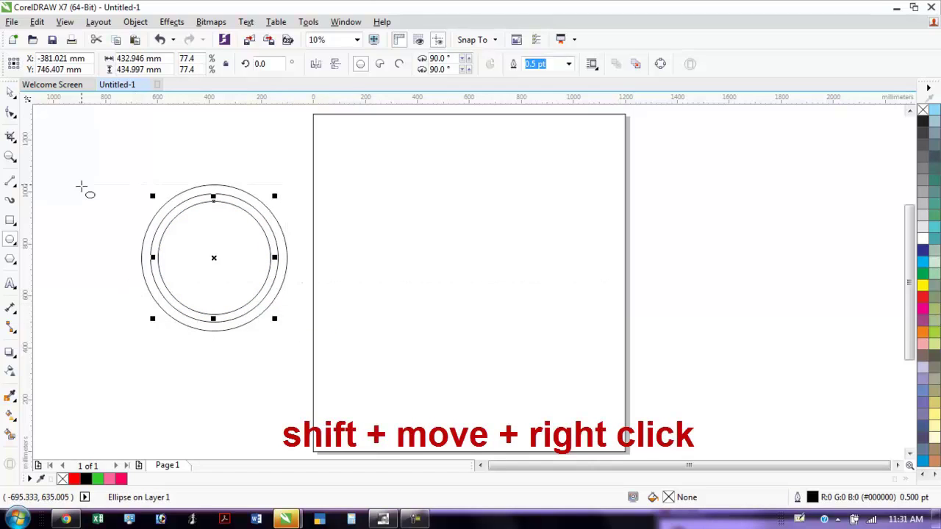
Fill the outermost circle with light grey (C:0 M:0 Y:0 K:20)
left_click(10, 92)
left_click(255, 229)
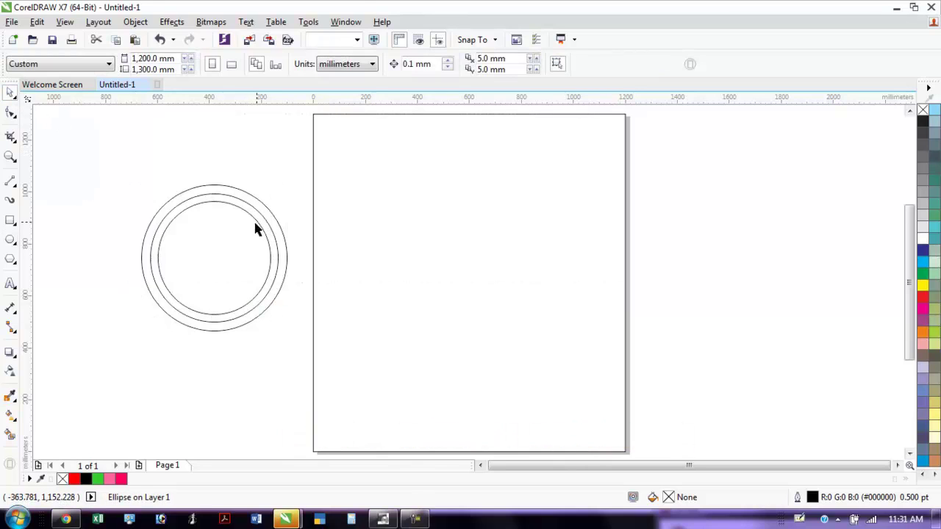
left_click(255, 204)
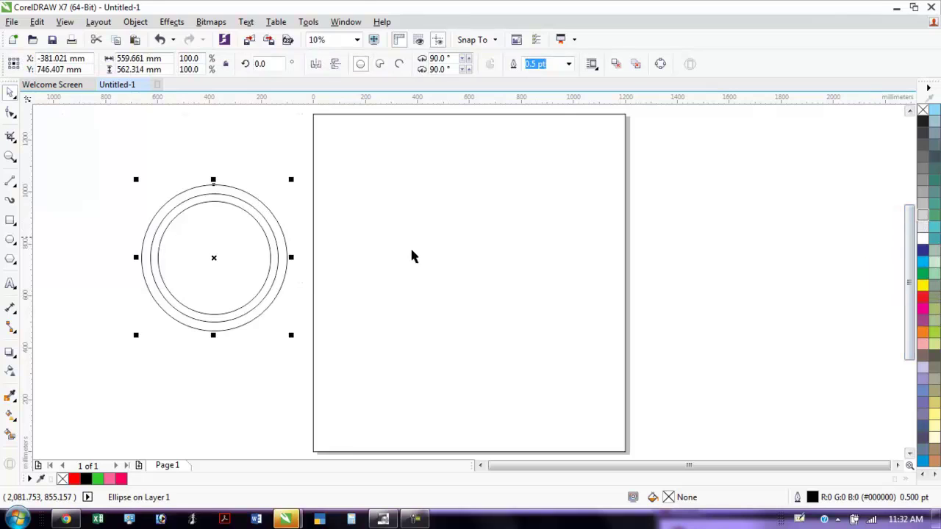
left_click(244, 347)
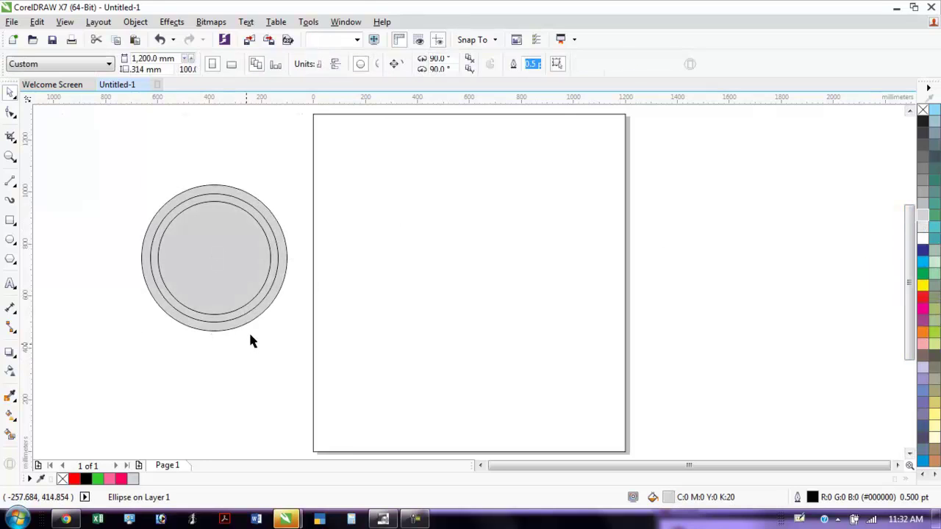
Trim the grey outer circle with the middle circle to form a ring and delete the middle circle
left_click(261, 270)
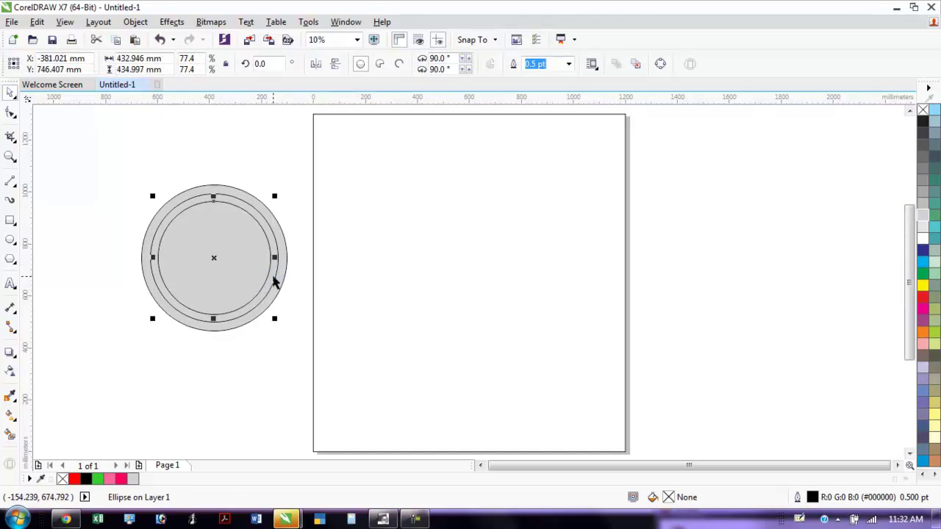
left_click(296, 228)
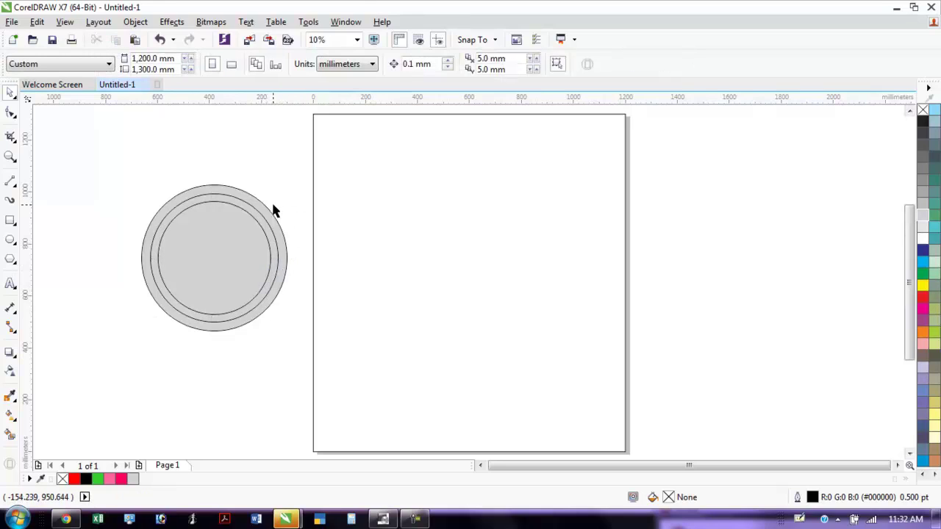
left_click(275, 244, "shift")
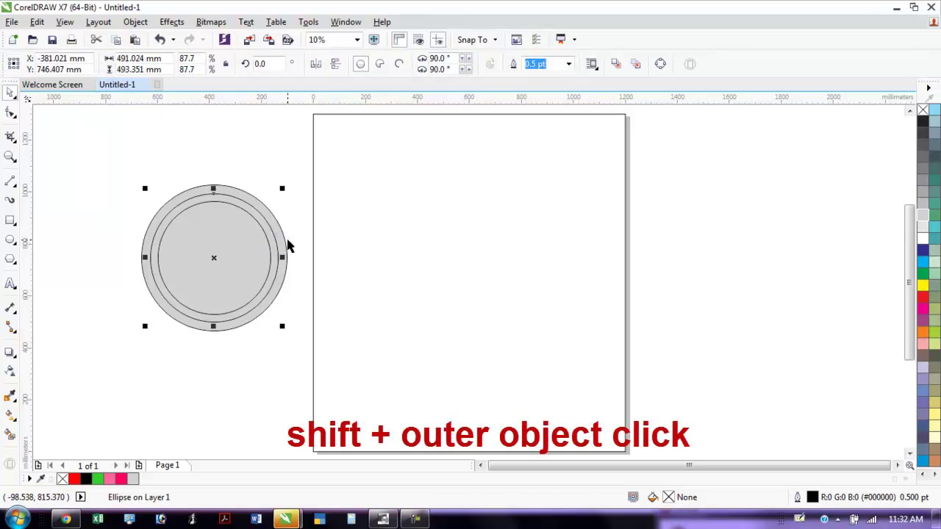
left_click(285, 243, "shift")
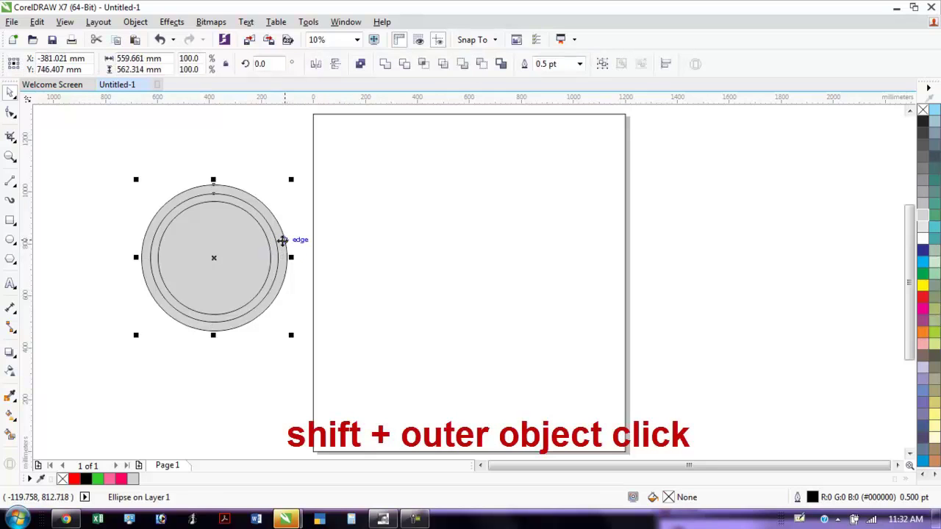
left_click(405, 64)
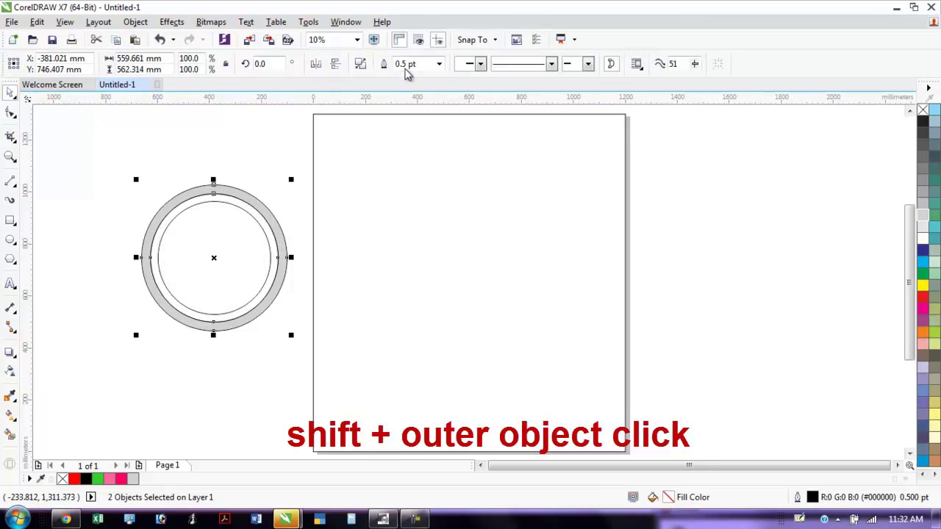
left_click(293, 227)
left_click_drag(276, 249, 439, 237)
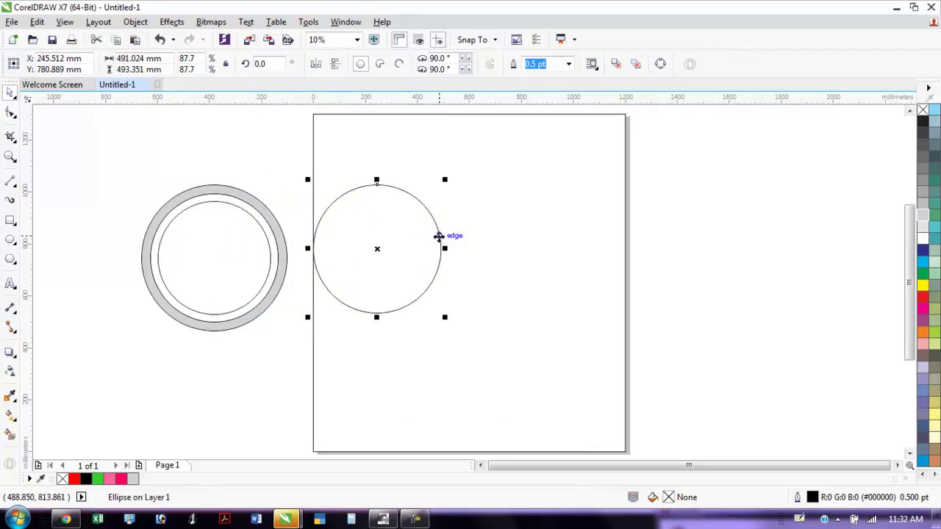
key("Delete")
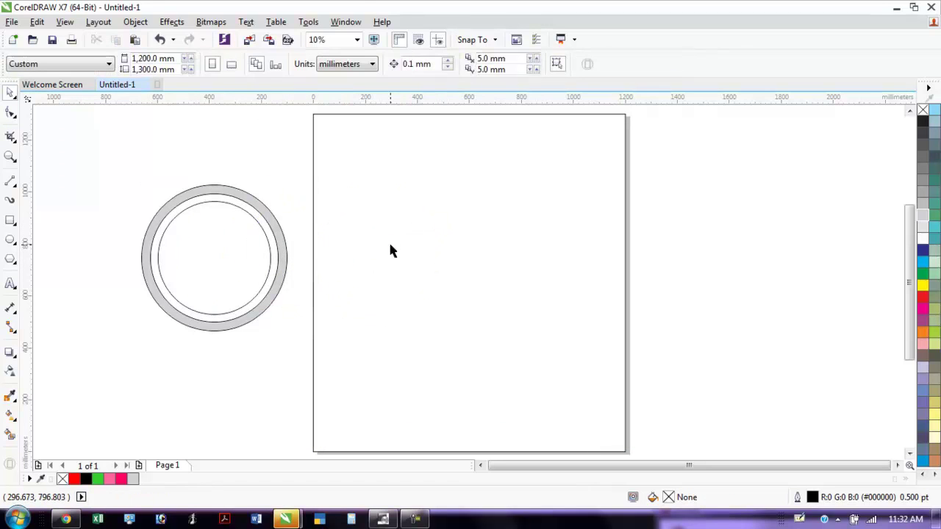
Enlarge the inner circle about its centre to about 469 mm by 472 mm
left_click(233, 292)
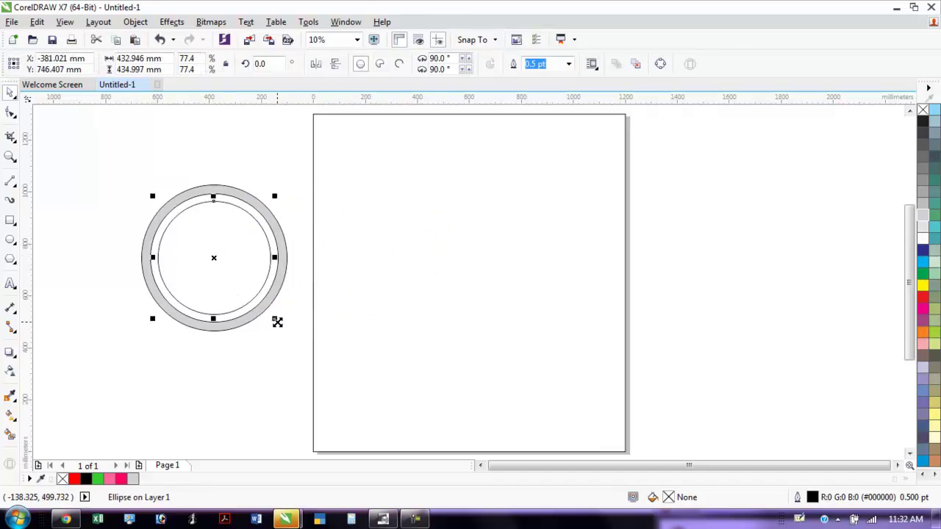
left_click_drag(277, 323, 280, 324)
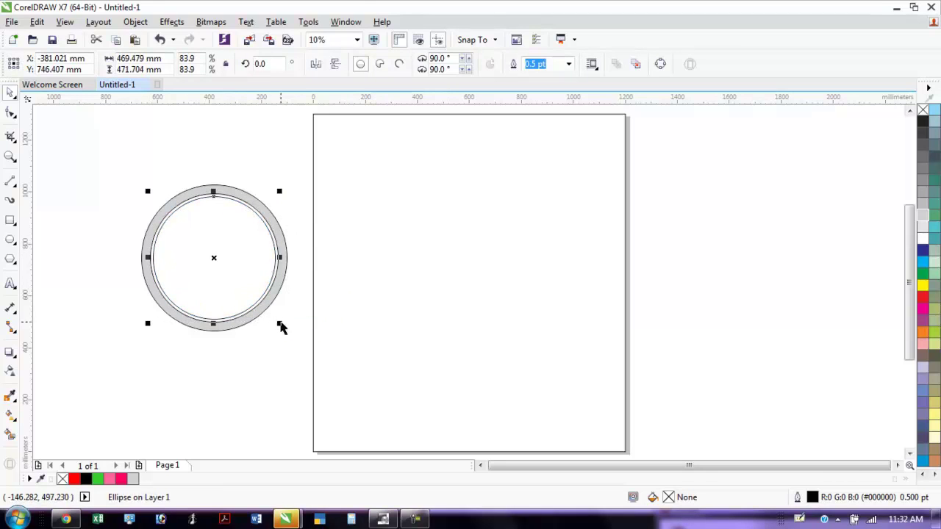
Draw a neck rectangle about 77 by 208 mm below the ring and a handle rectangle about 154 by 472 mm overlapping its lower end
left_click(212, 377)
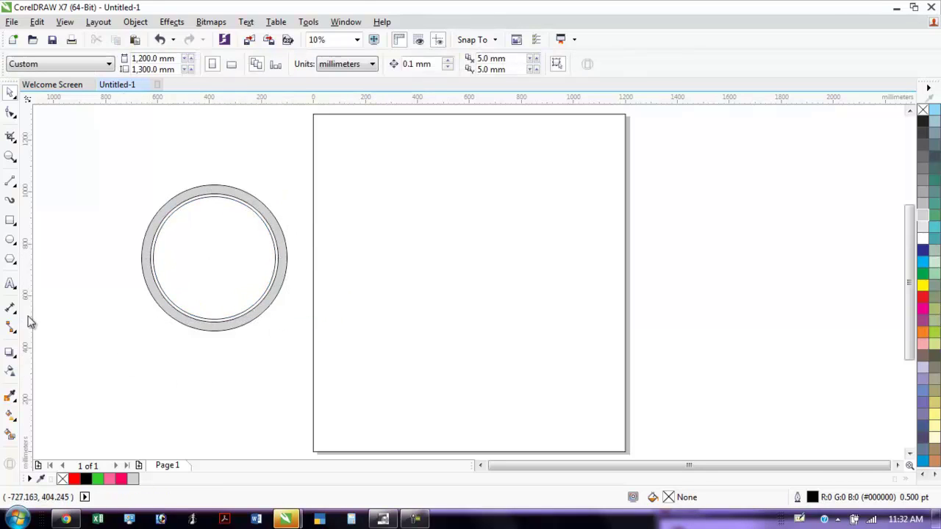
left_click(11, 221)
left_click_drag(199, 330, 235, 383)
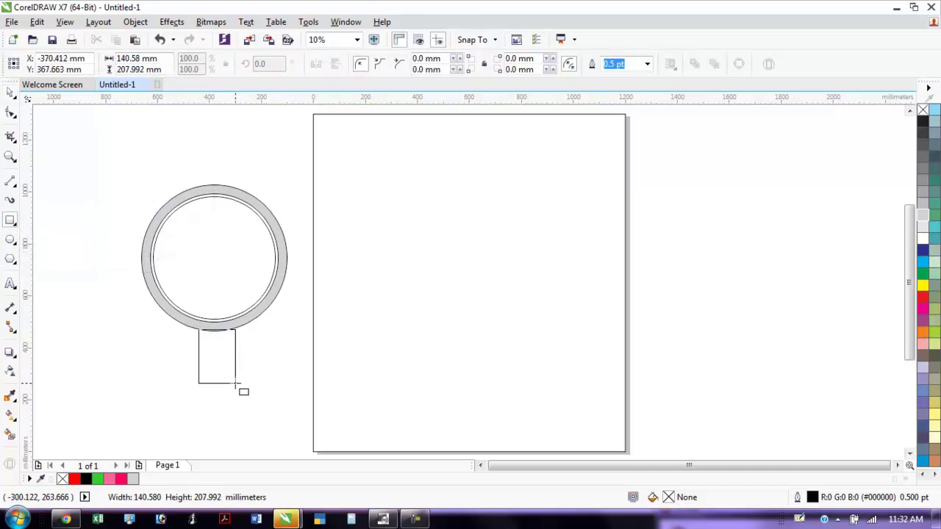
left_click_drag(235, 383, 236, 383)
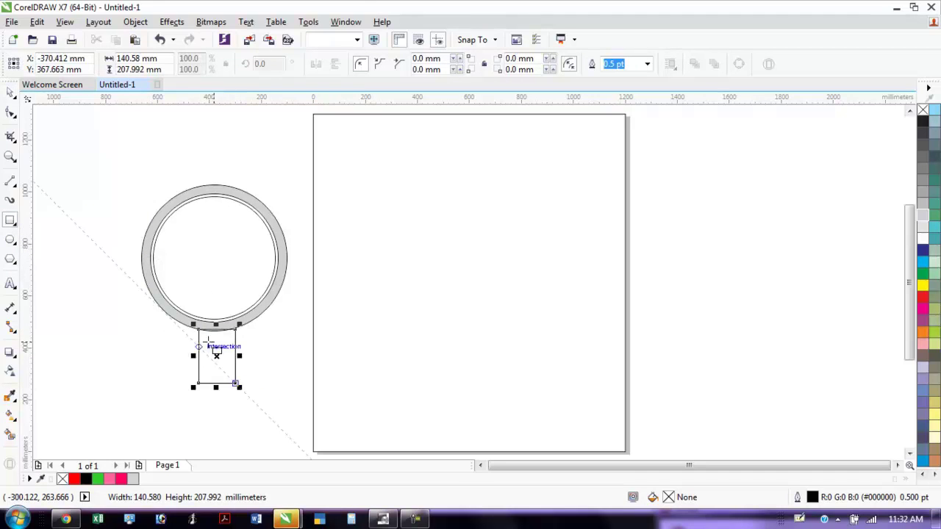
left_click_drag(193, 357, 236, 446)
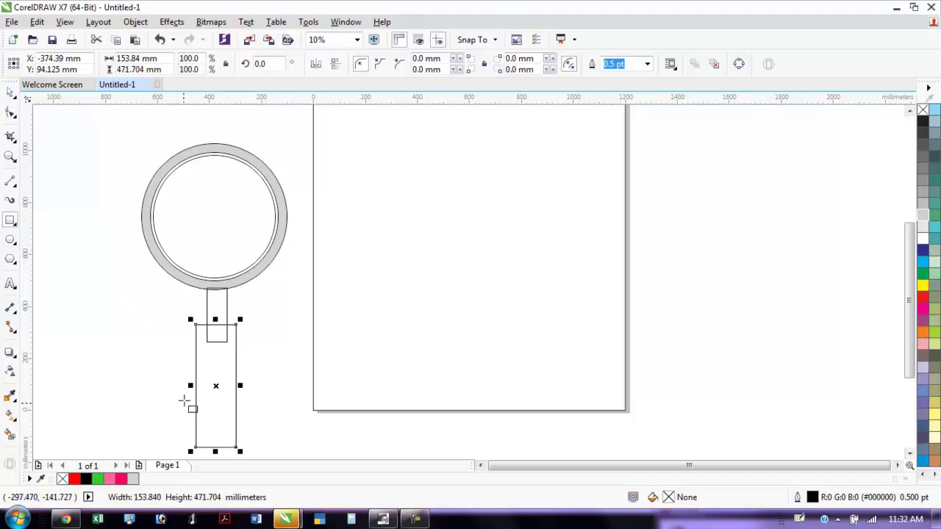
Fill the neck rectangle with C:0 M:0 Y:0 K:70 grey and the handle rectangle with C:0 M:0 Y:0 K:90
left_click(219, 329)
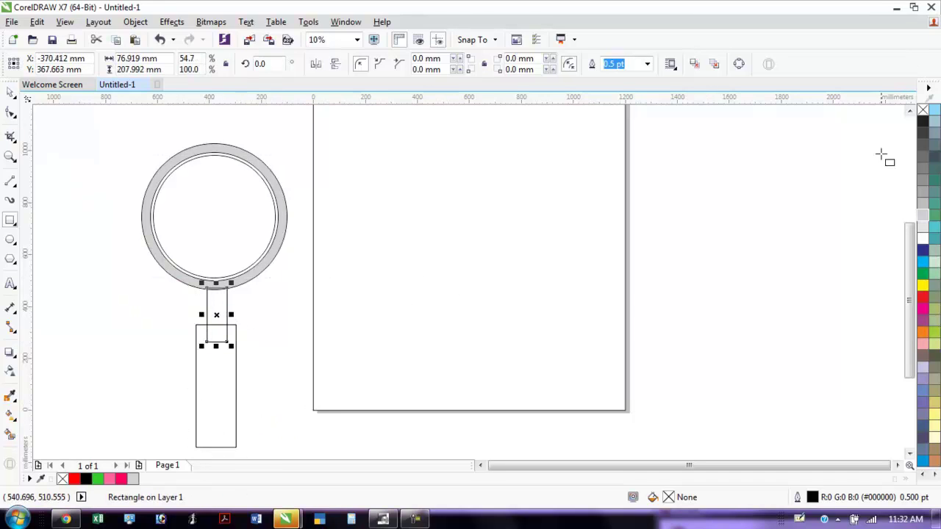
left_click(923, 157)
left_click(213, 374)
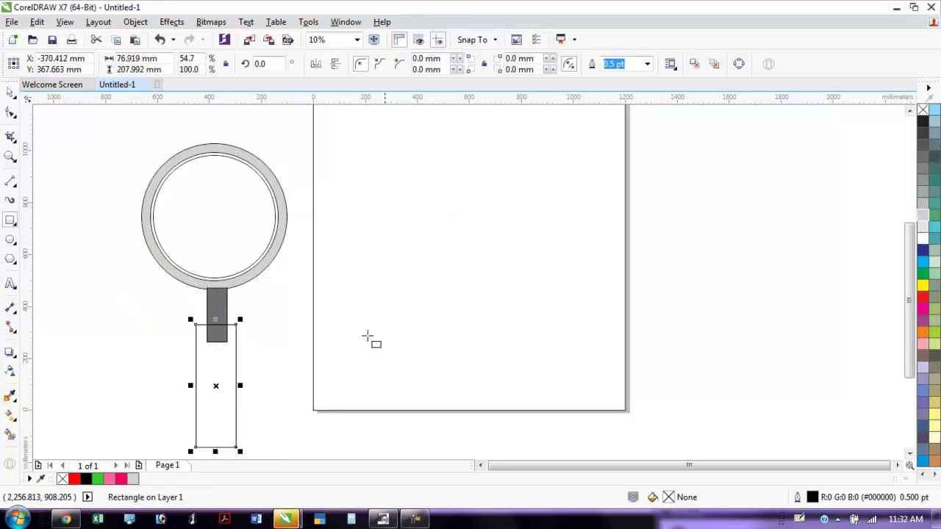
left_click(923, 134)
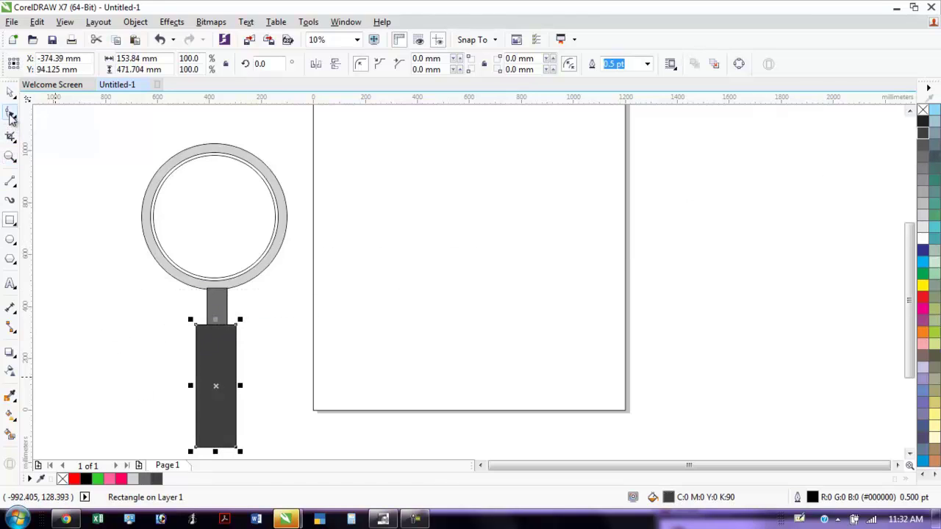
Round the two lower corners of the handle rectangle by about 42 mm and 37 mm
left_click(10, 114)
left_click_drag(236, 447, 193, 439)
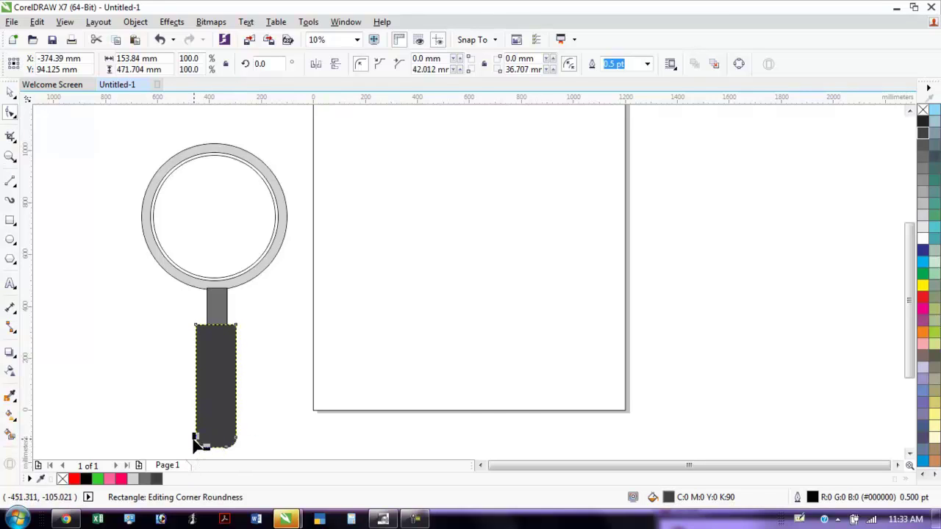
key("F11")
left_click(11, 92)
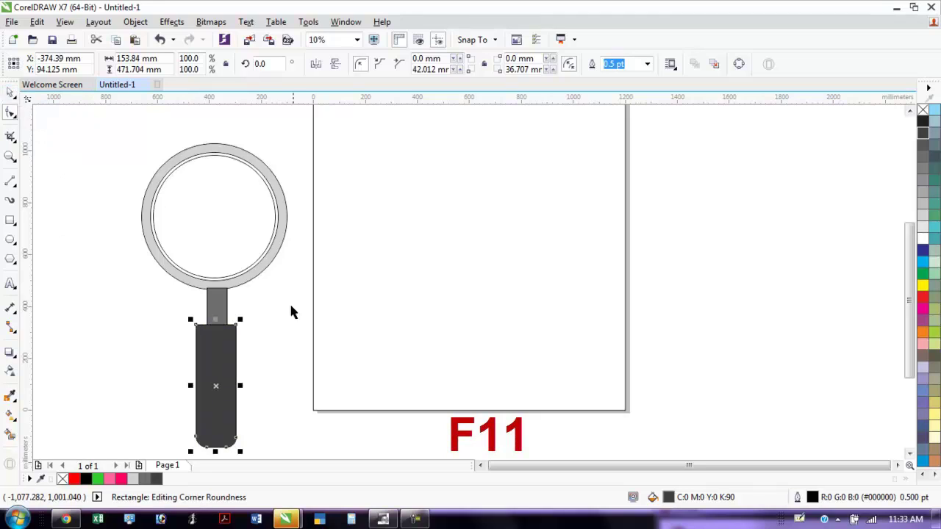
left_click(297, 364)
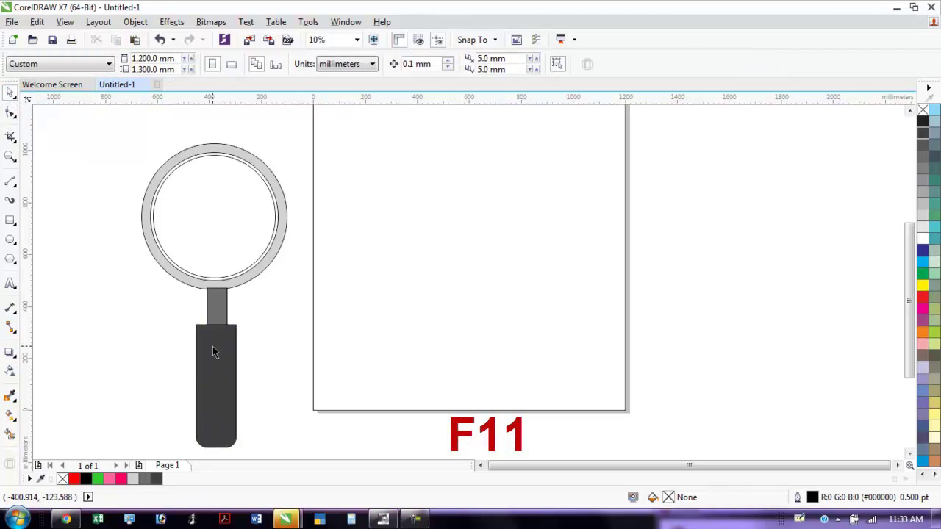
Apply a linear fountain fill from dark grey to white to the handle, with the blend midpoint at 76%
left_click(230, 375)
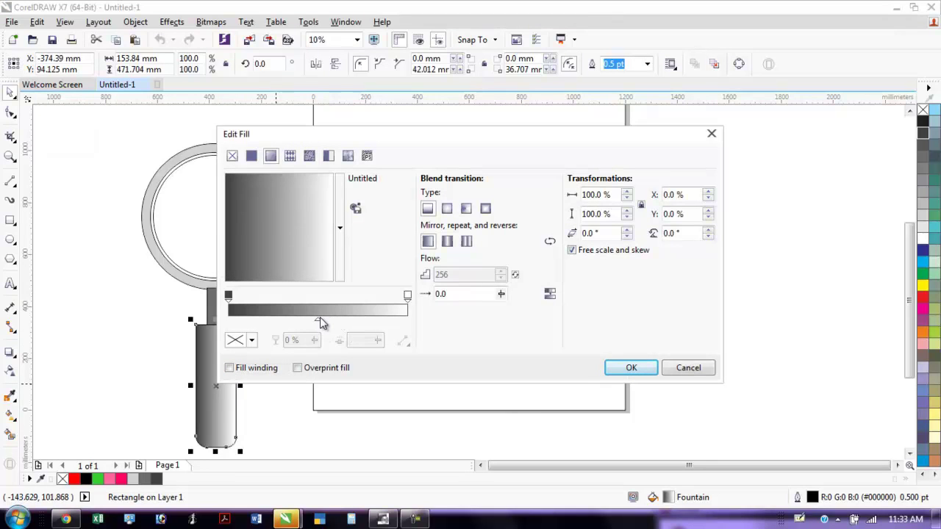
left_click_drag(320, 319, 367, 323)
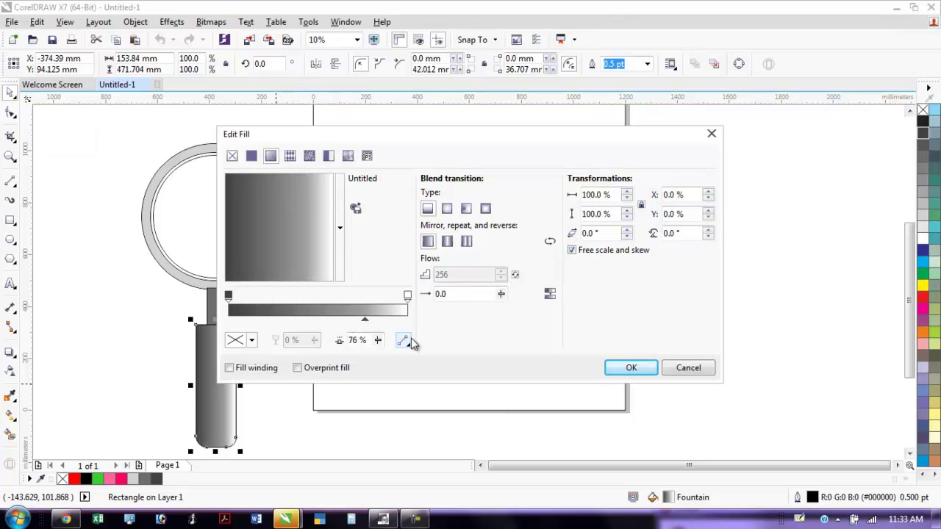
left_click(447, 241)
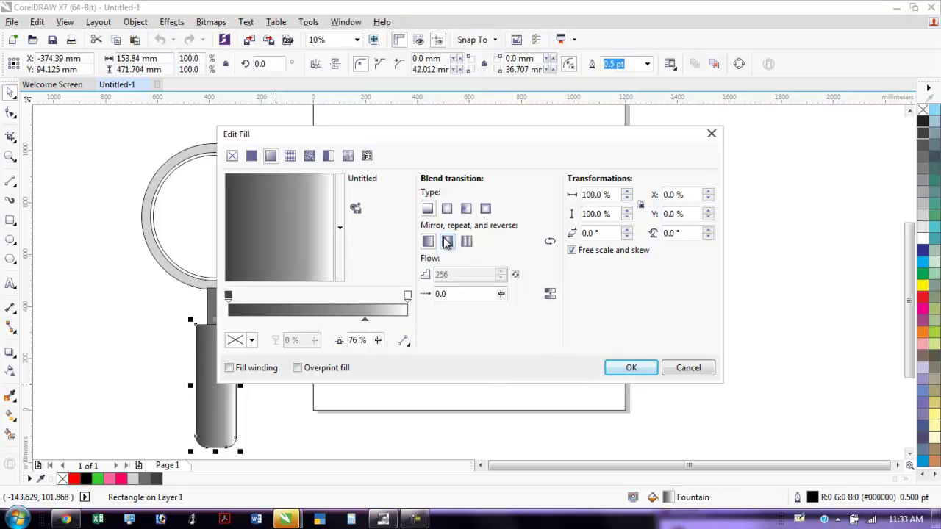
left_click(634, 368)
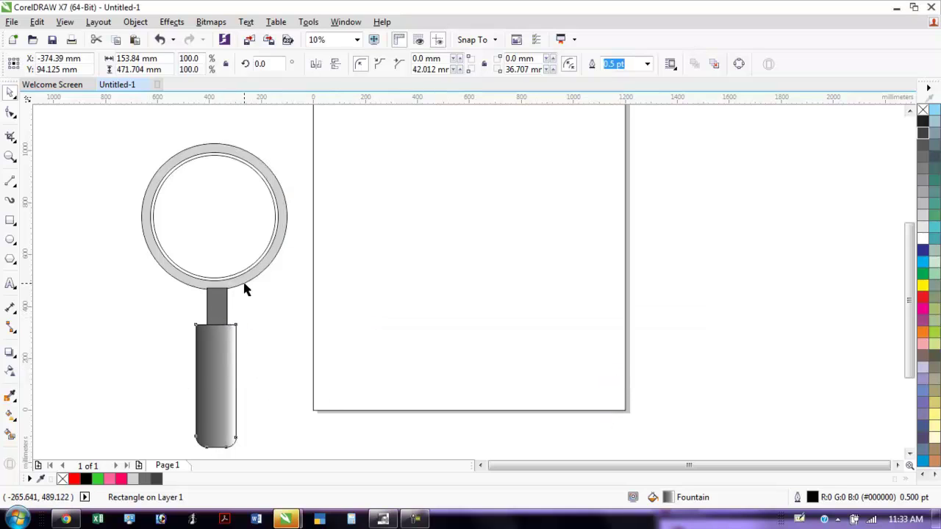
Send the grey neck rectangle behind the ring
left_click(225, 310)
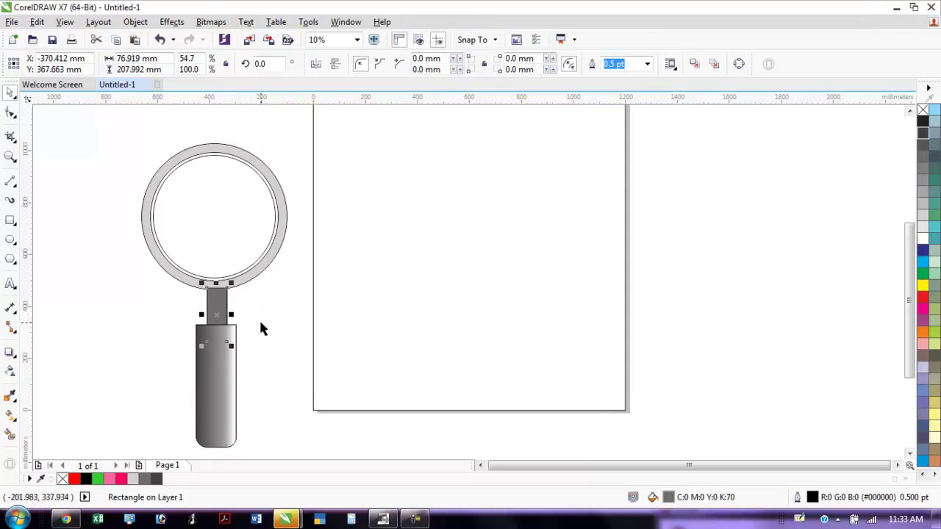
left_click(260, 299)
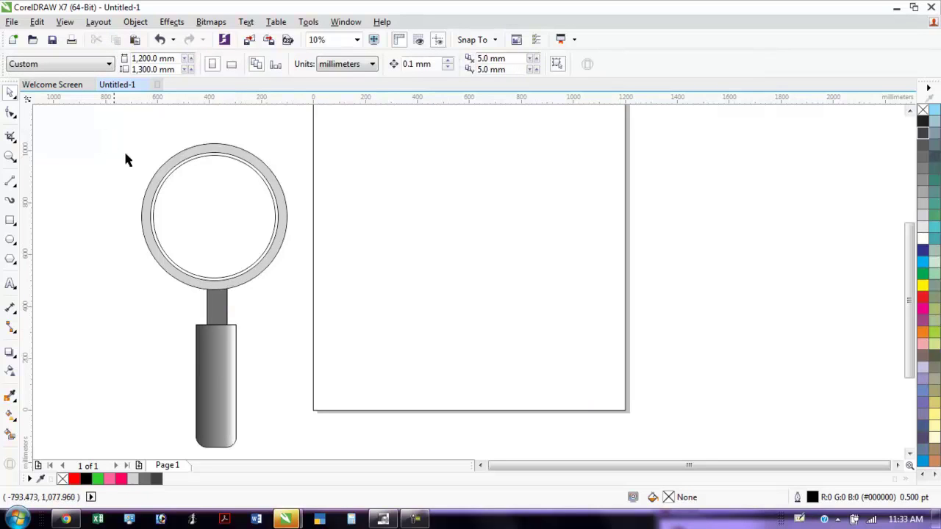
Select the larger circle inside the ring and open the Lens effect settings for it
left_click(198, 221)
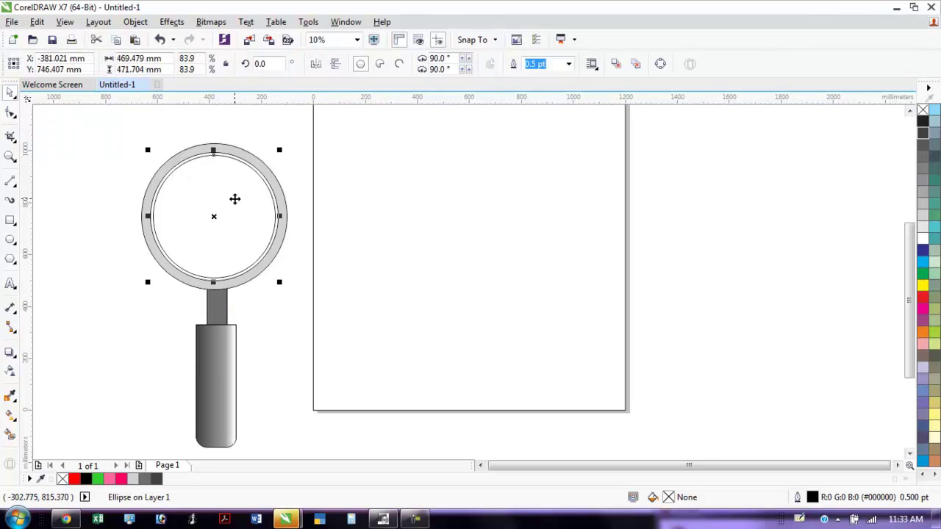
key("alt+F3")
left_click(141, 23)
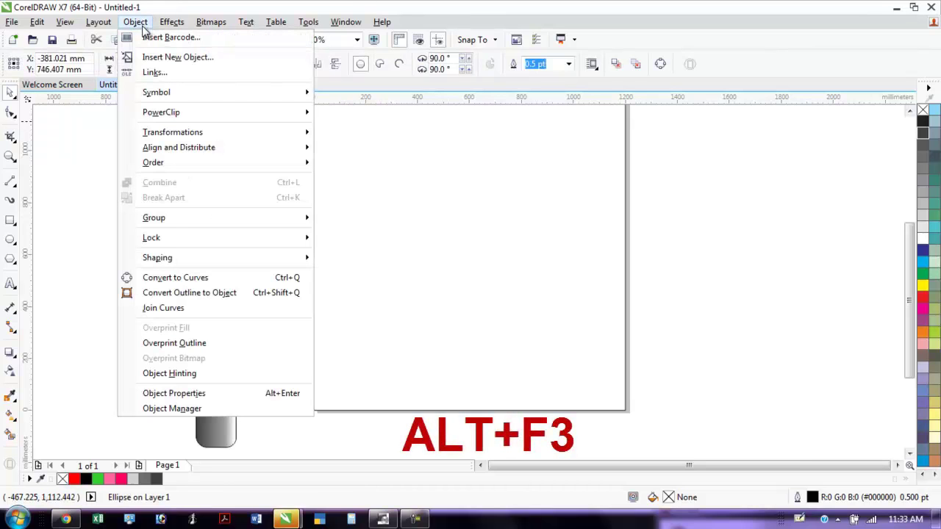
Apply a Fish Eye lens effect with a 100% rate to the inner circle of the magnifying glass
left_click(147, 24)
left_click(171, 22)
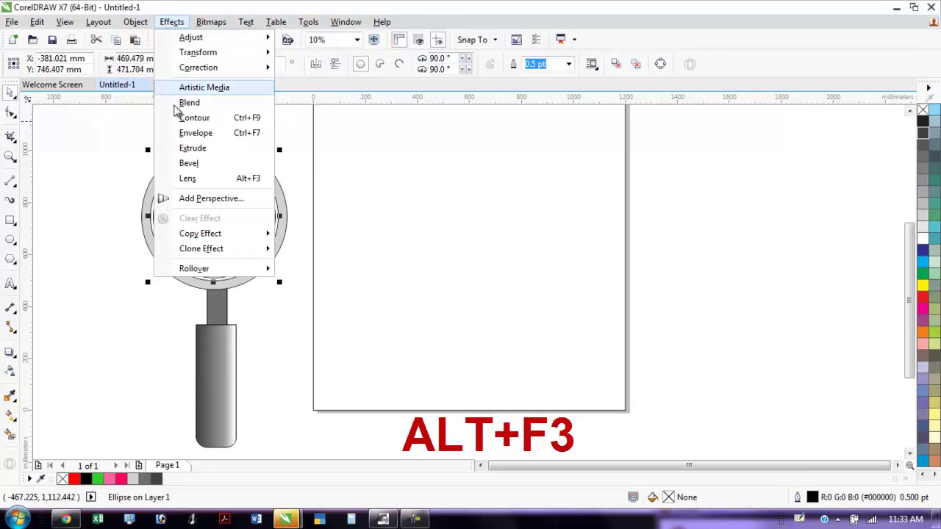
left_click(226, 188)
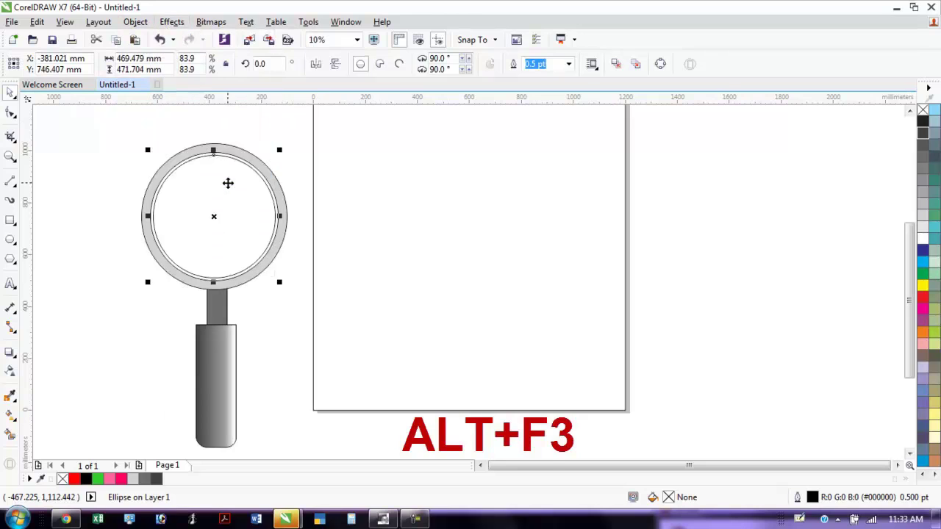
left_click(803, 164)
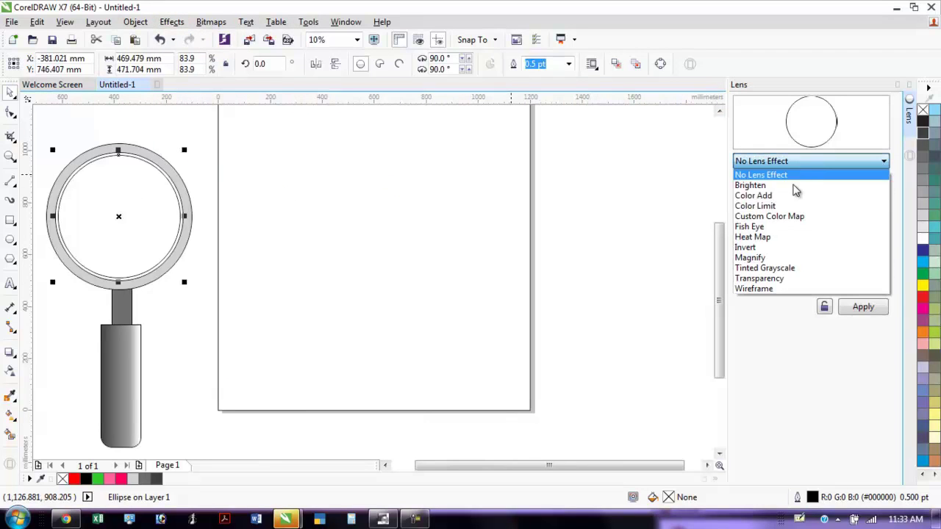
left_click(789, 227)
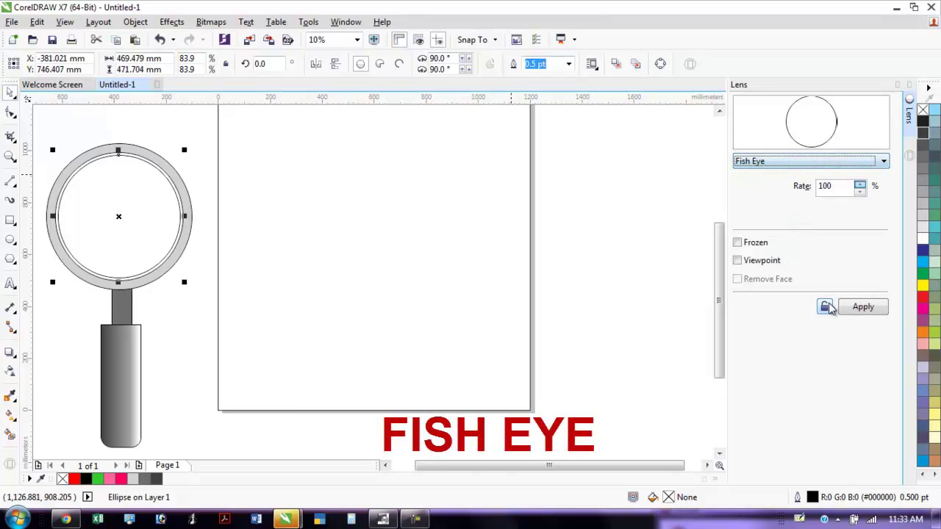
left_click(863, 307)
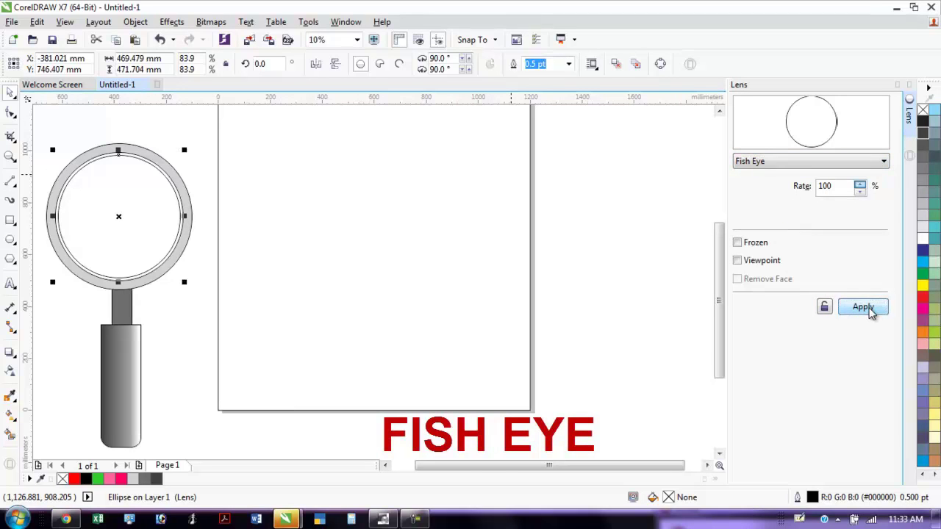
left_click(901, 83)
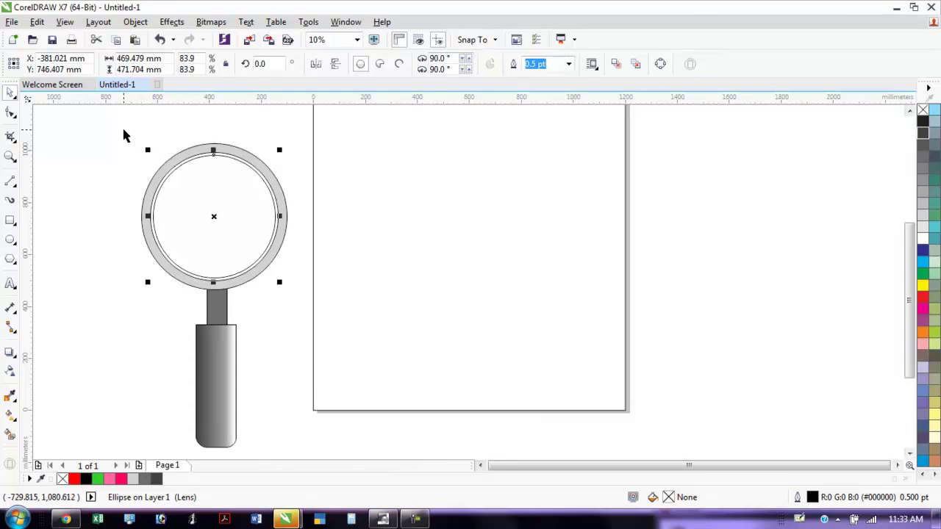
Group all four parts of the magnifying glass and move the group slightly down and away from the page
left_click_drag(114, 127, 305, 445)
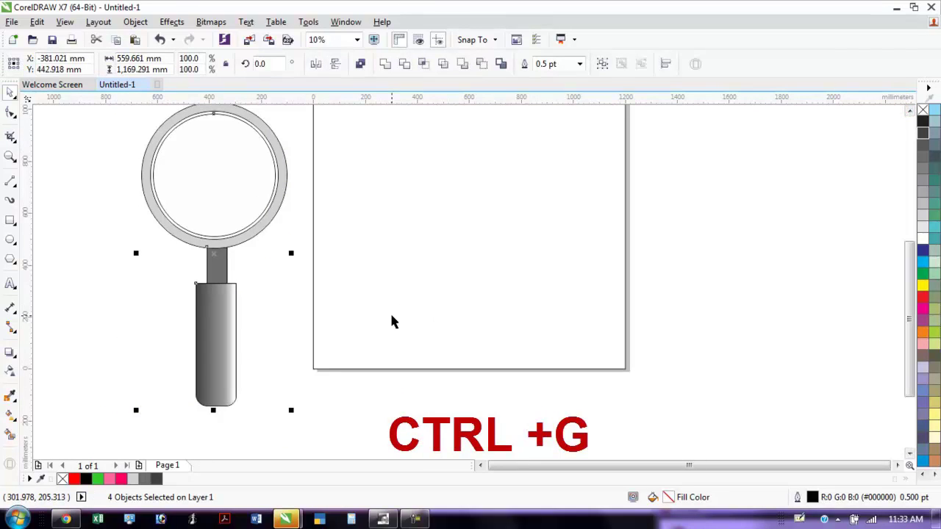
key("ctrl+g")
left_click_drag(224, 296, 199, 322)
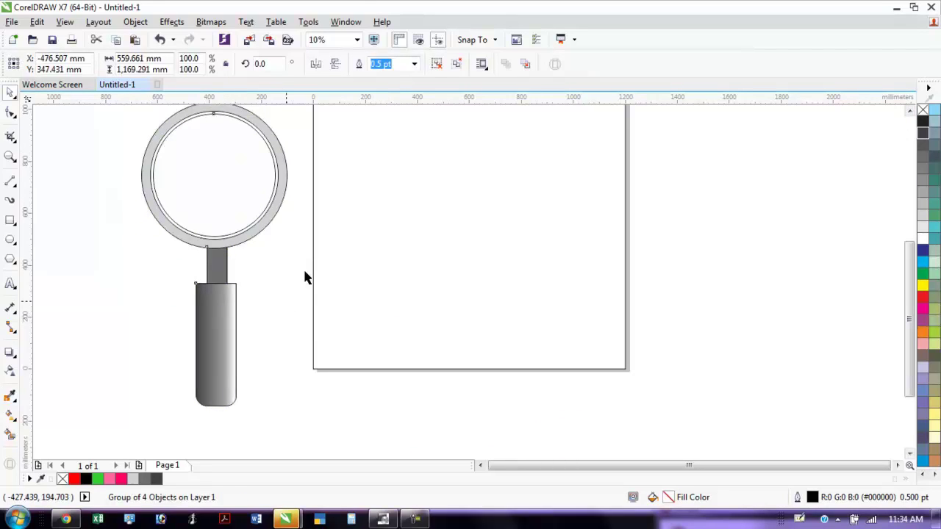
left_click(705, 248)
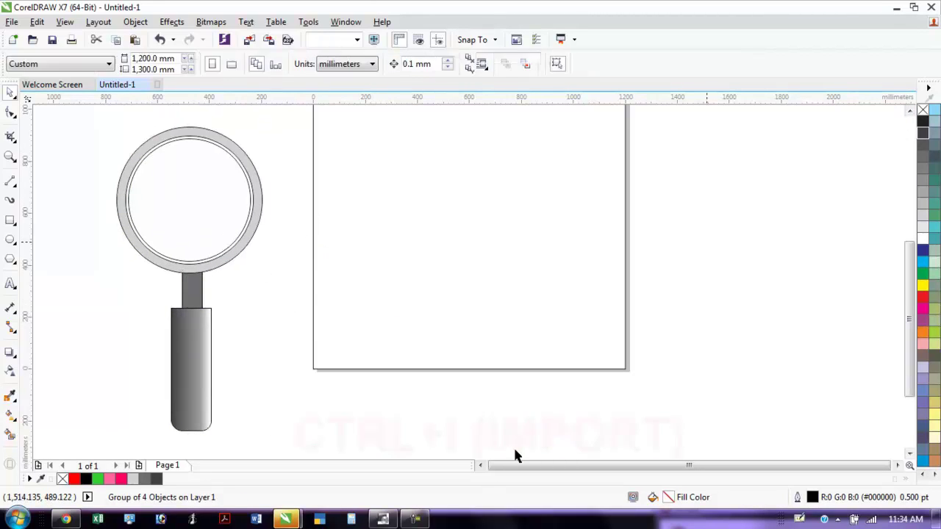
Import picture 1 from the Sample Pictures folder and place it on the page
key("ctrl+i")
left_click(309, 205)
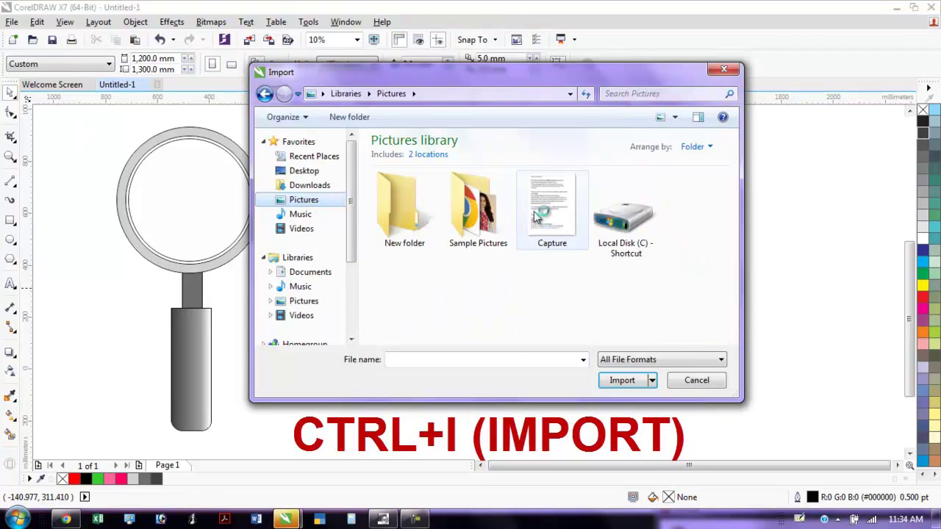
double_click(475, 214)
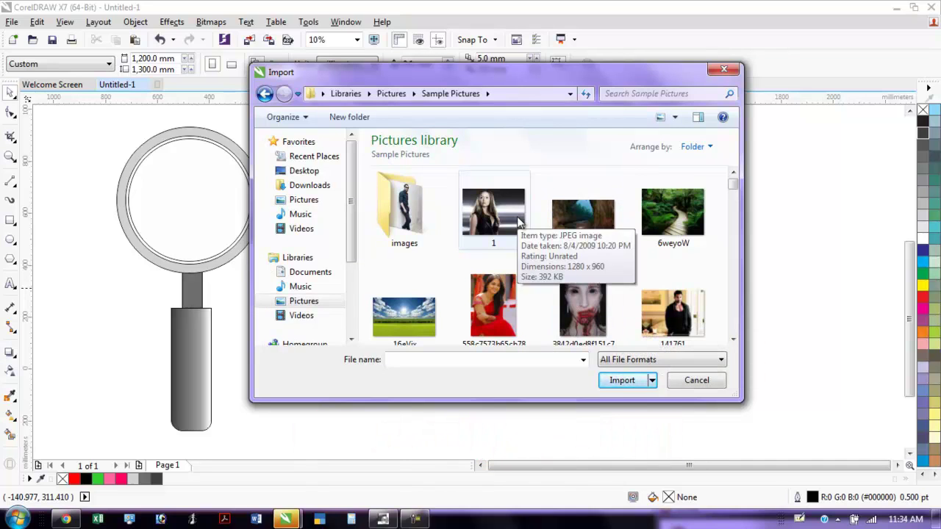
double_click(519, 222)
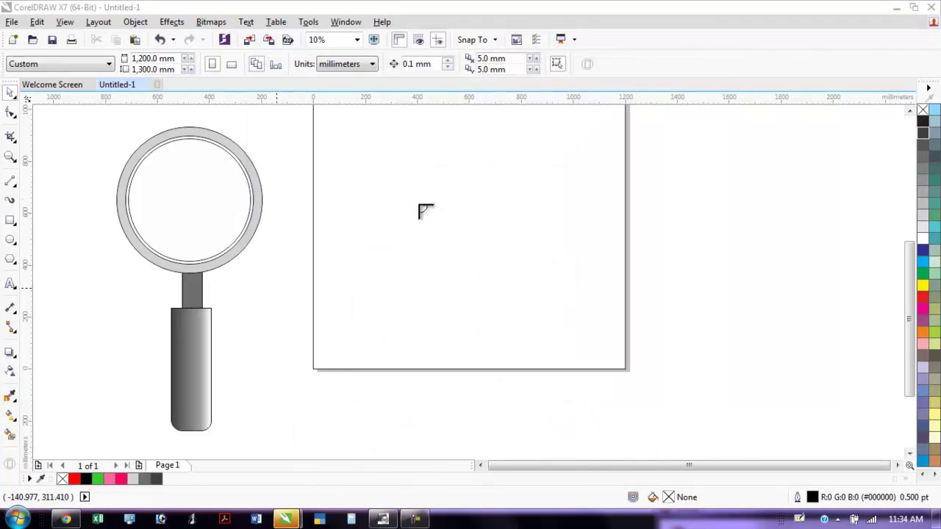
left_click(419, 200)
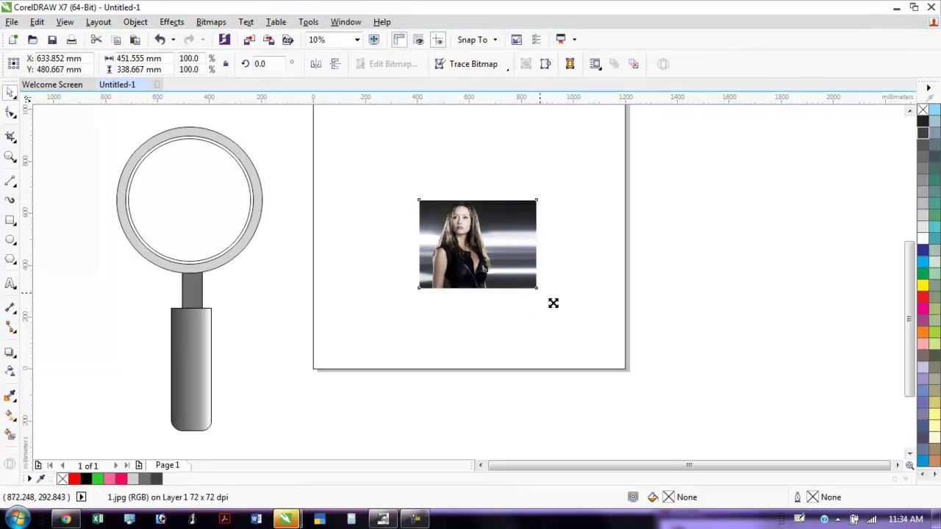
Enlarge the imported photo and place the magnifying glass over the woman's face
left_click_drag(542, 293, 760, 442)
left_click_drag(579, 299, 531, 258)
left_click(223, 238)
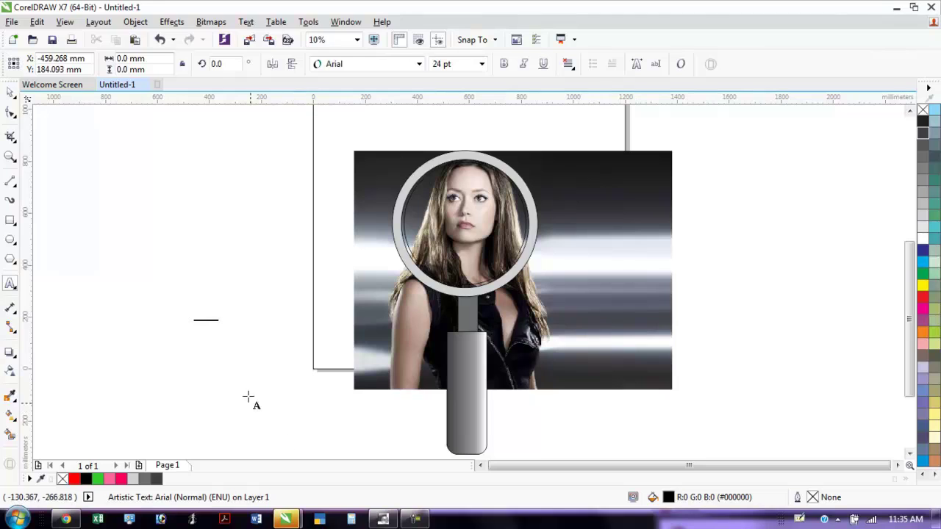
Add the artistic text SUCCESS COMPUTER across the upper part of the photo and colour its fill and outline red
left_click(228, 321)
left_click_drag(226, 328, 416, 395)
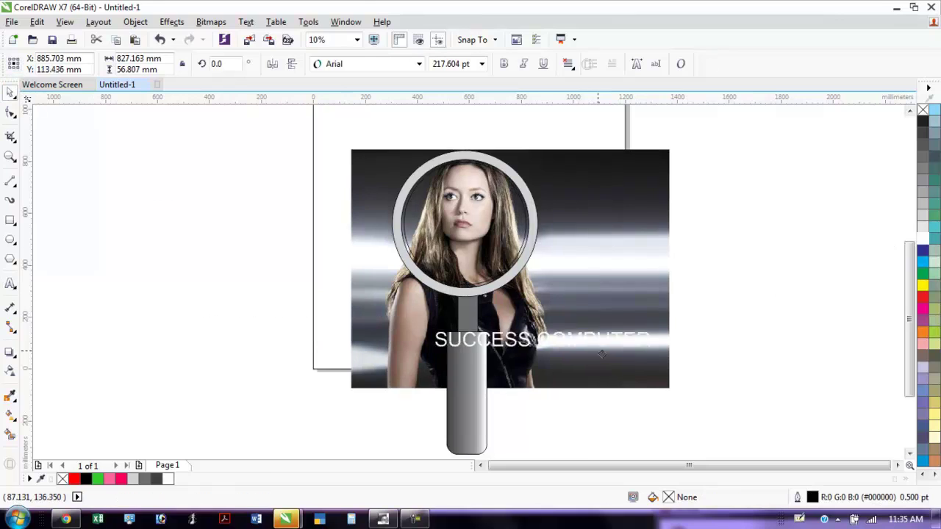
left_click_drag(579, 346, 600, 191)
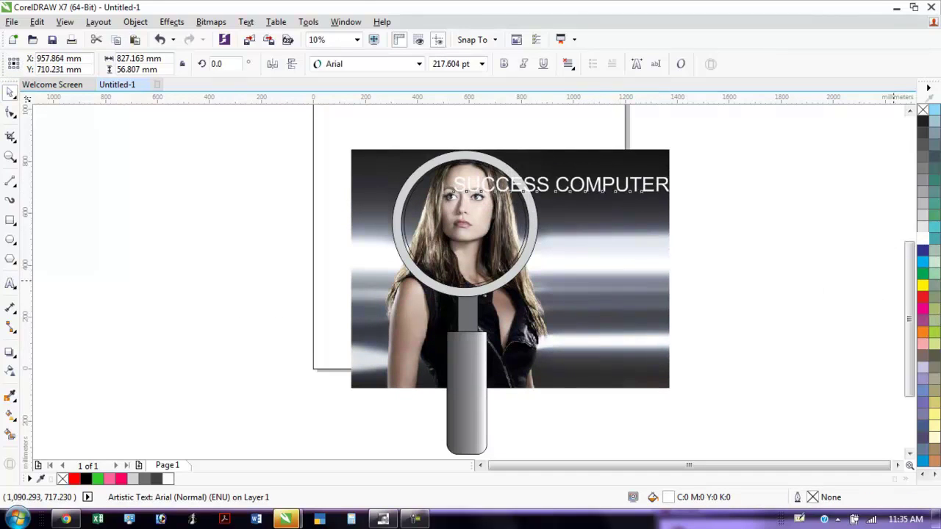
left_click(922, 297)
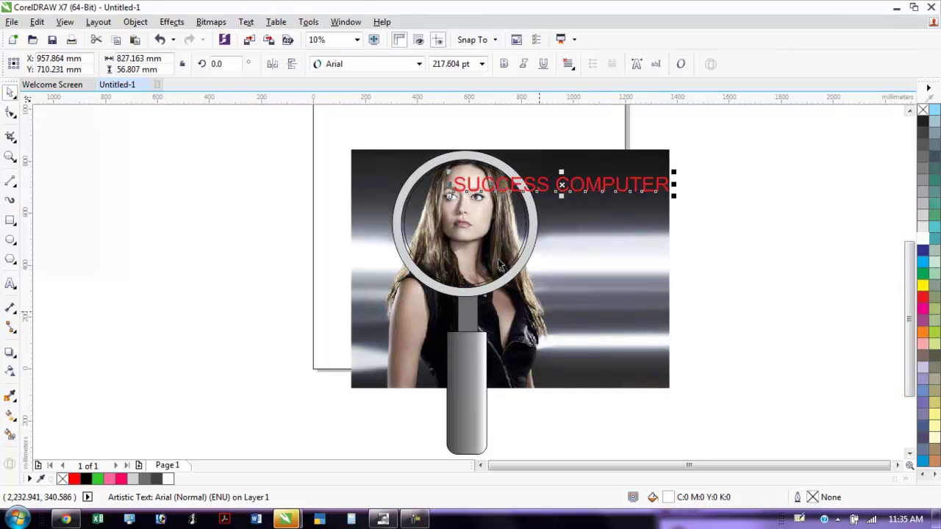
right_click(922, 299)
Bring the magnifying glass group to the front and move it across the red text to magnify different letters
left_click(475, 233)
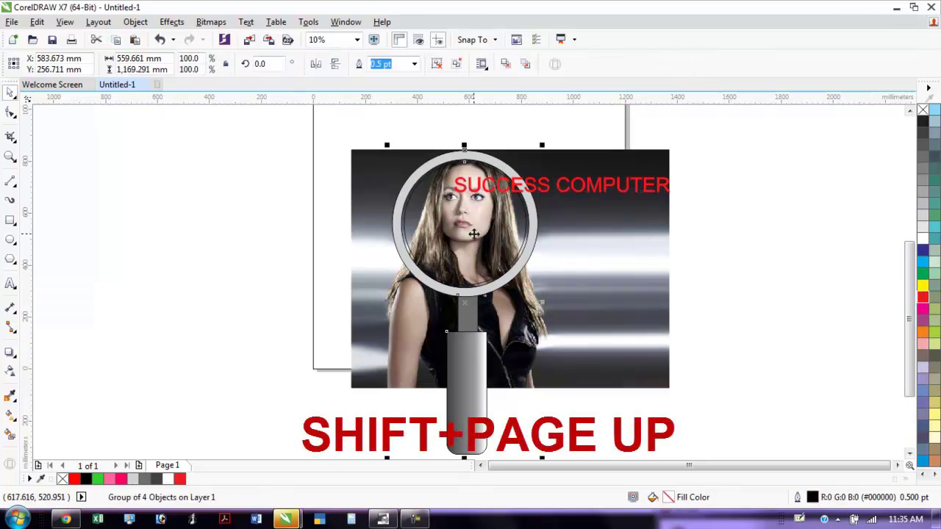
key("shift+Page_Up")
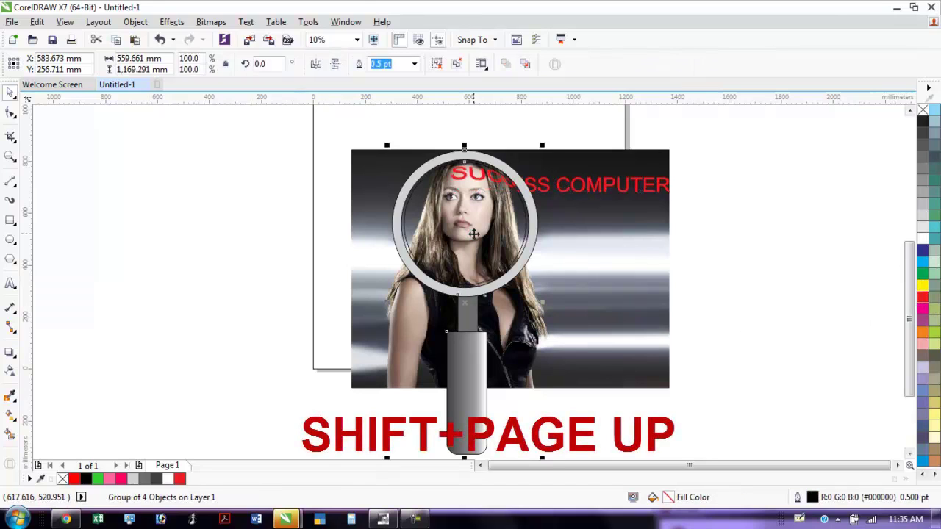
left_click_drag(479, 373, 623, 338)
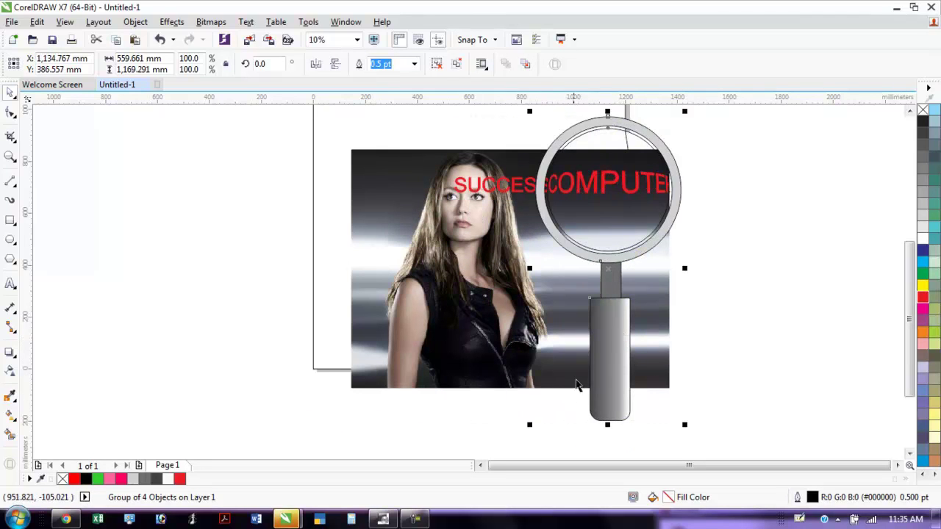
left_click_drag(626, 326, 471, 355)
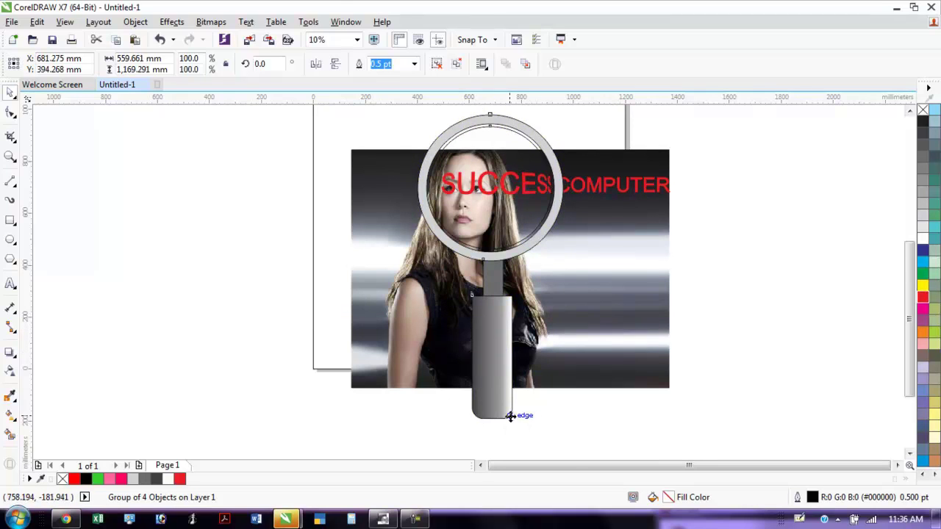
scroll(531, 213, "up", 2)
left_click(910, 113)
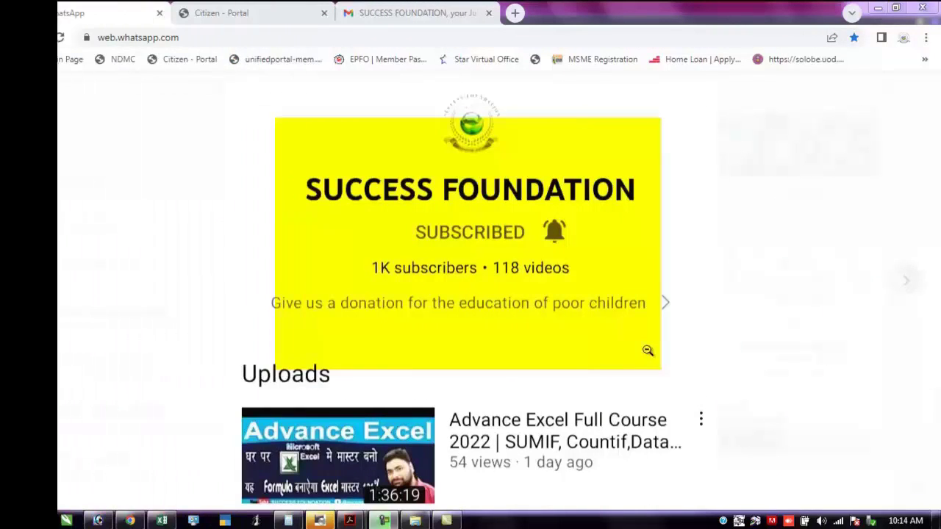
scroll(603, 305, "up", 1)
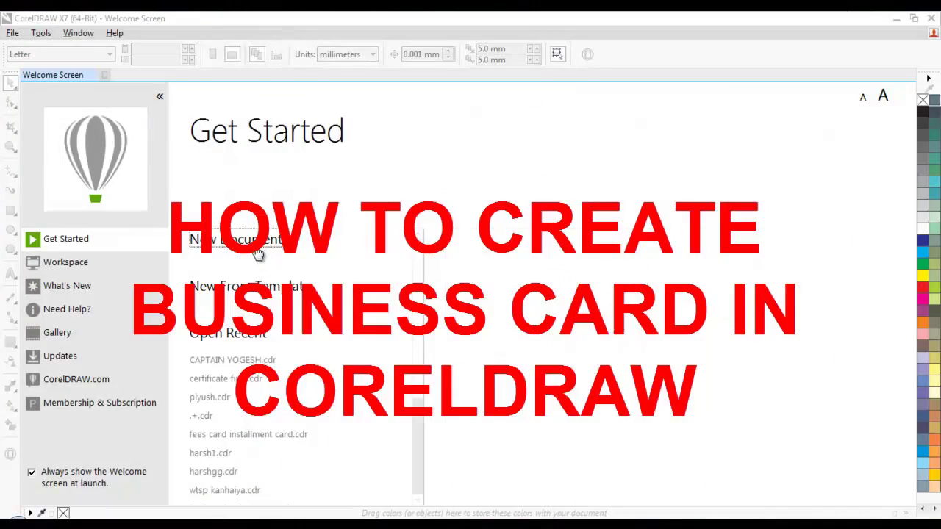
Create a new blank document and set its page size to the Business Card preset
mouse_move(258, 254)
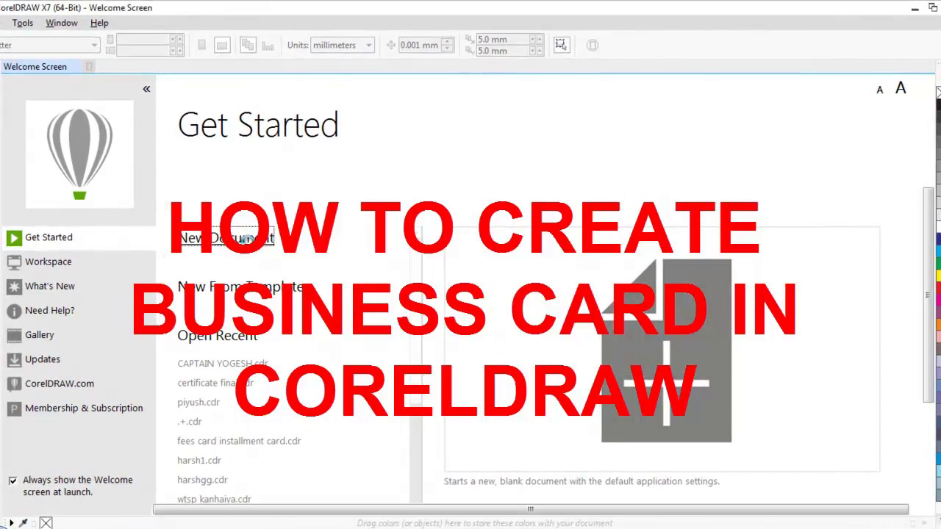
left_click(245, 240)
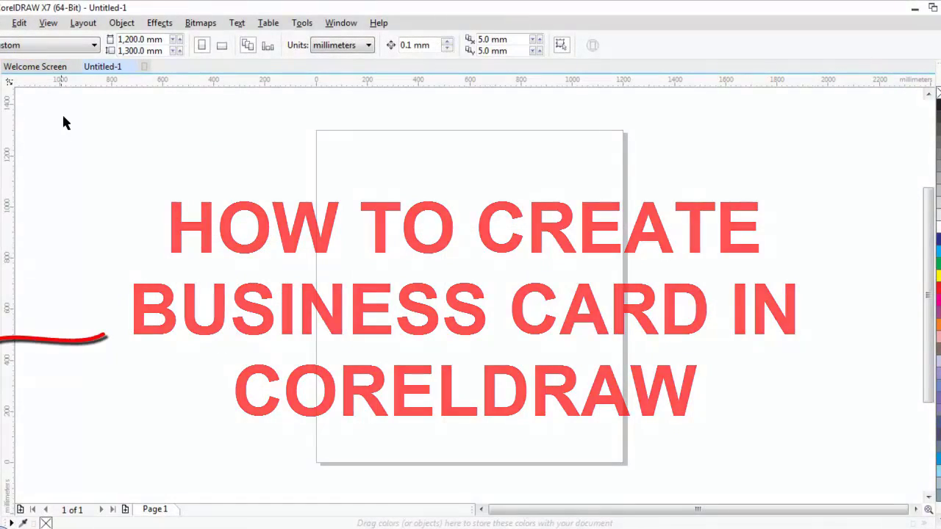
left_click(31, 51)
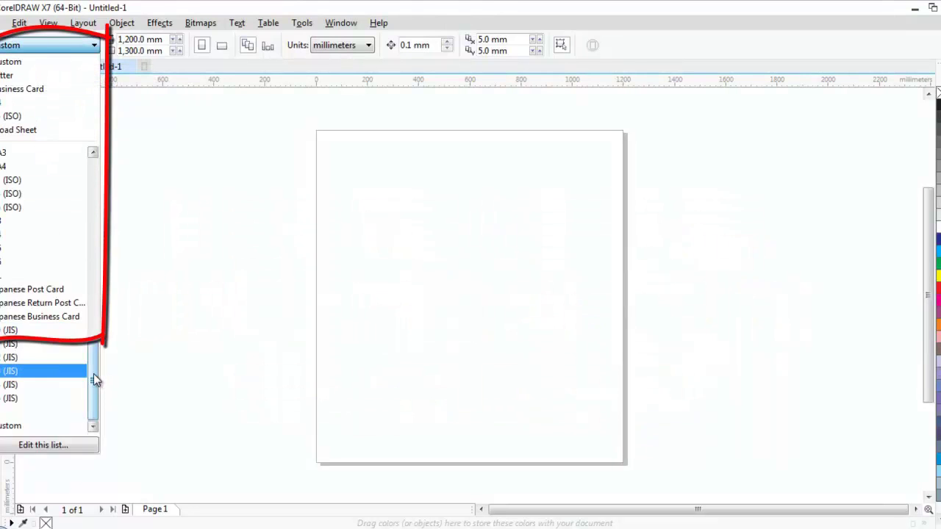
left_click_drag(93, 374, 94, 197)
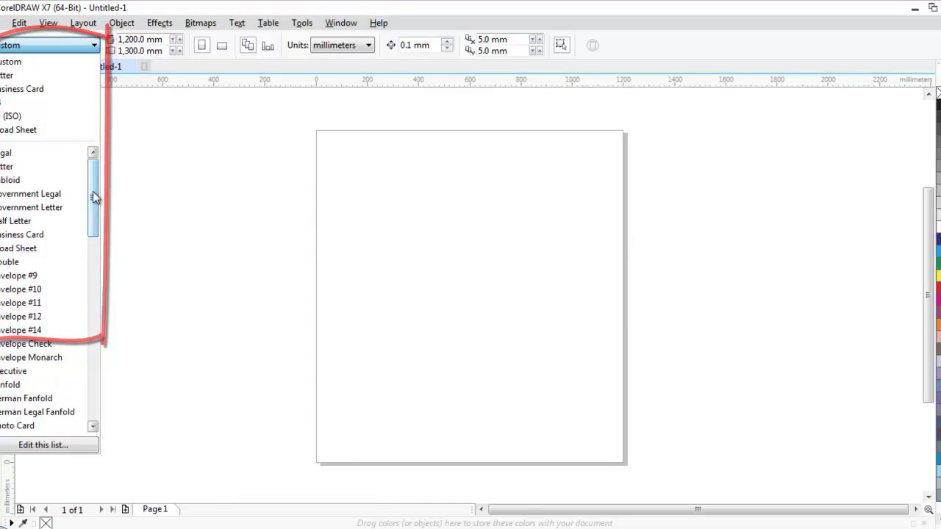
left_click(42, 238)
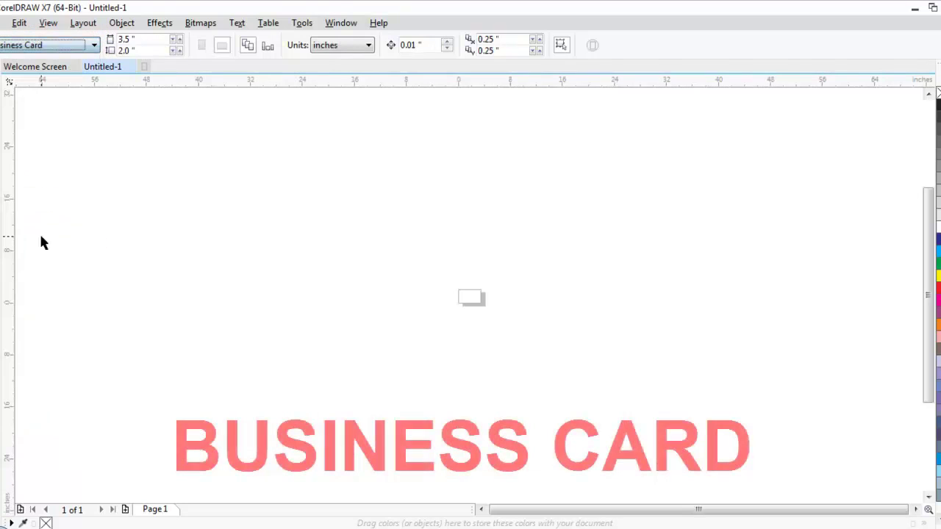
Draw a rectangle over the business card page and resize it about its centre to about 3.405 by 1.945 inches, just inside the page edges
left_click(0, 219)
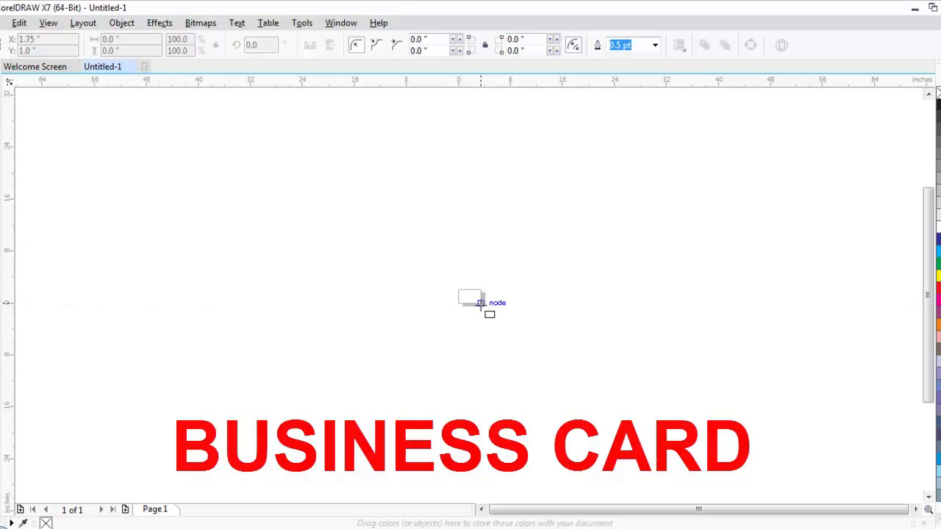
left_click_drag(480, 302, 458, 285)
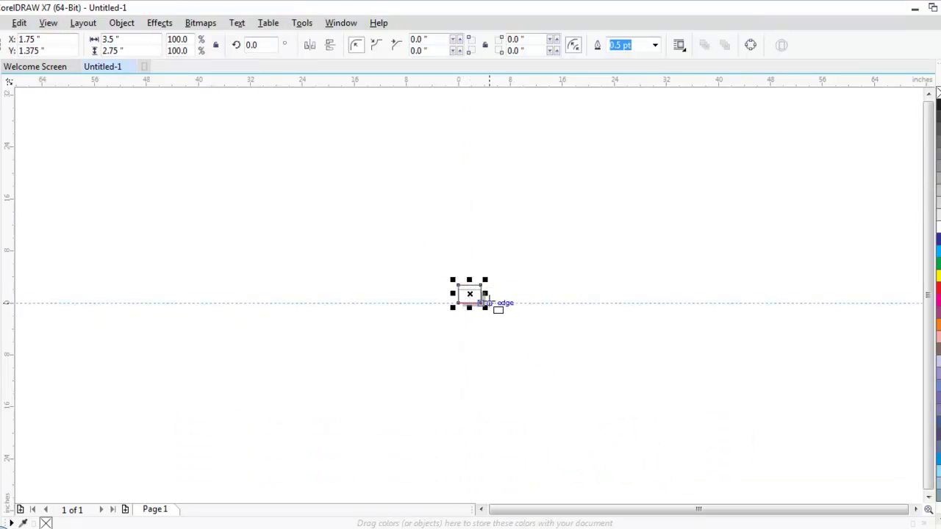
scroll(481, 302, "down", 1)
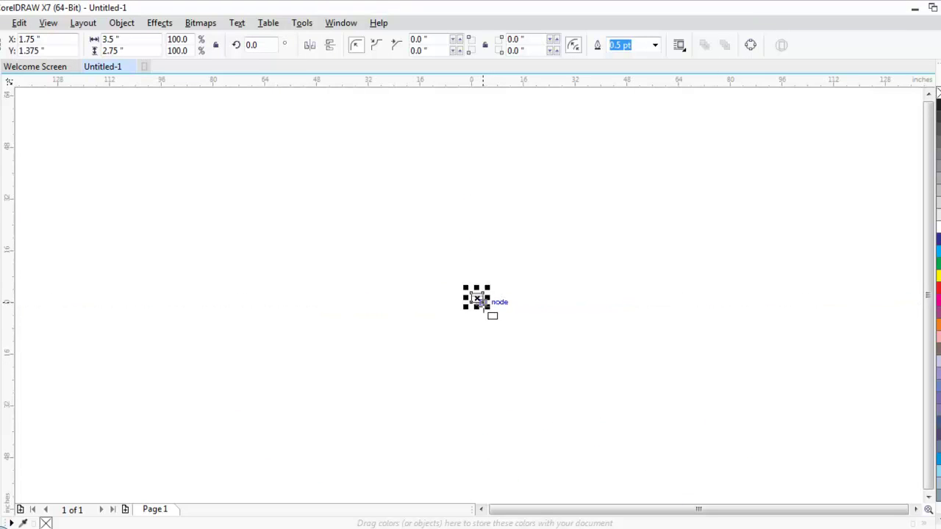
key("F4")
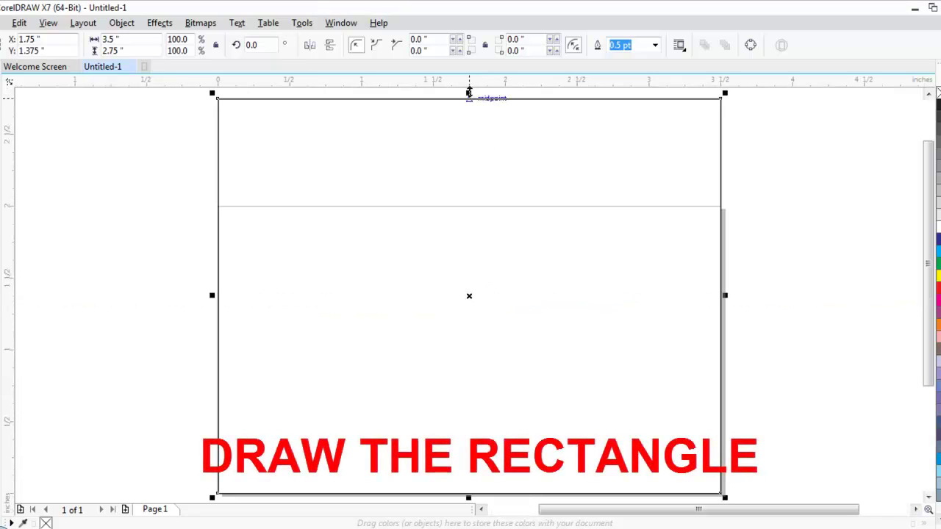
left_click_drag(469, 93, 467, 207)
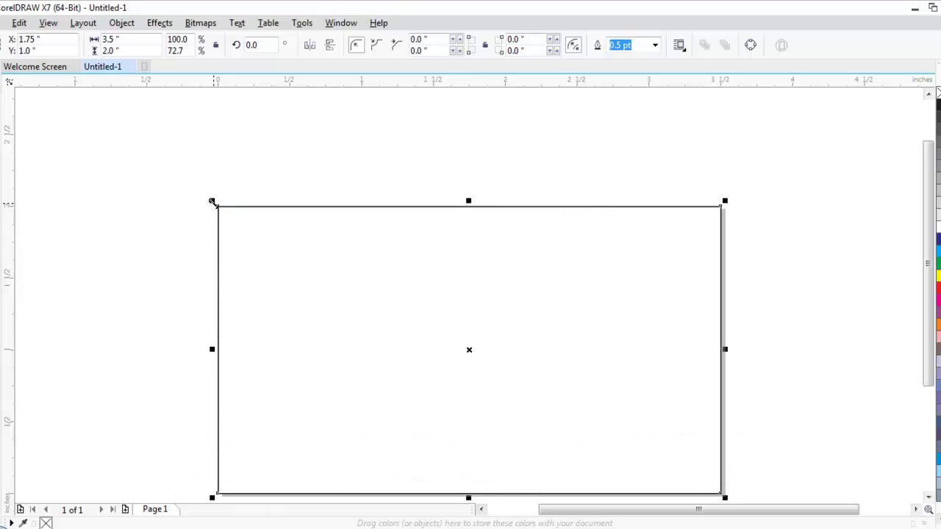
left_click_drag(213, 202, 220, 208)
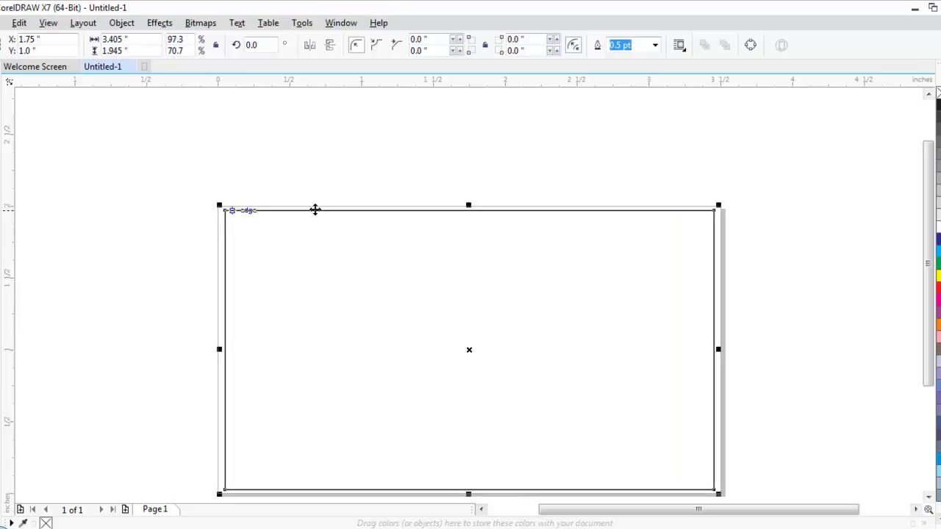
left_click(179, 233)
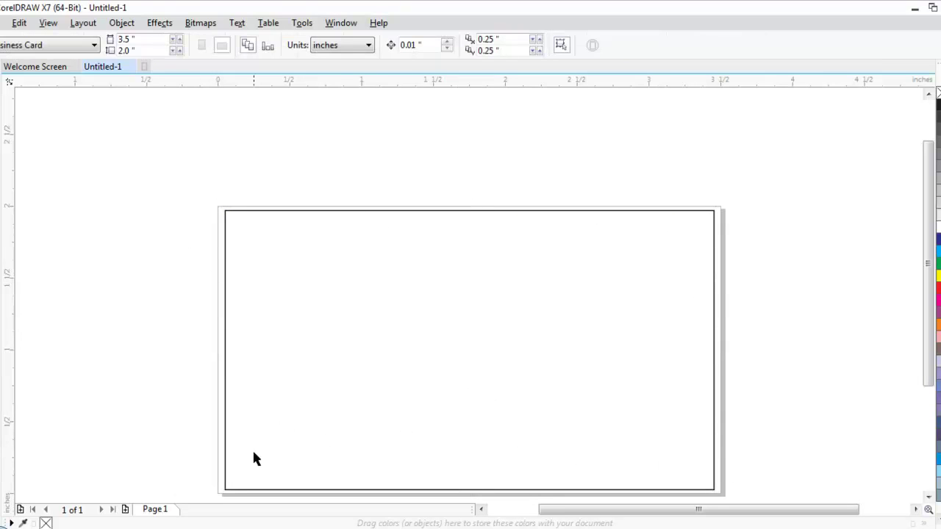
Fill the business card's background rectangle with cyan
left_click(453, 368)
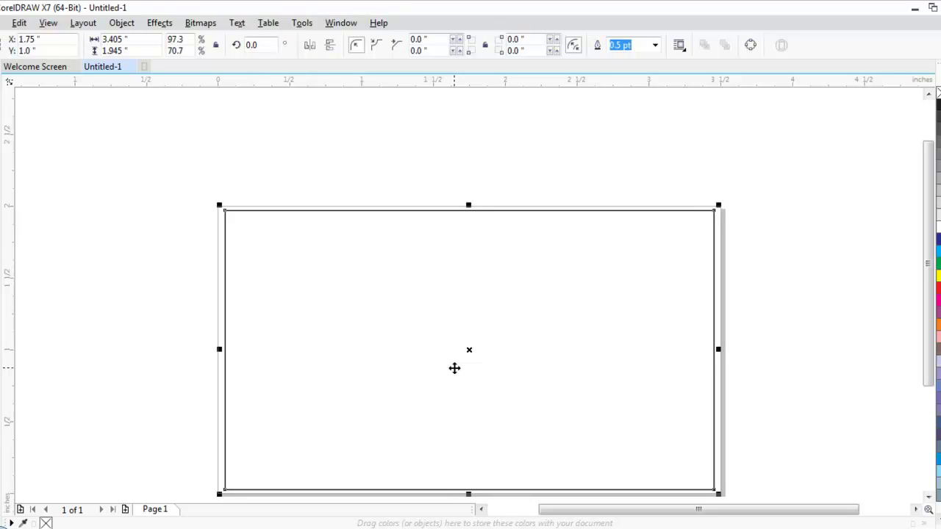
left_click(938, 240)
left_click(939, 252)
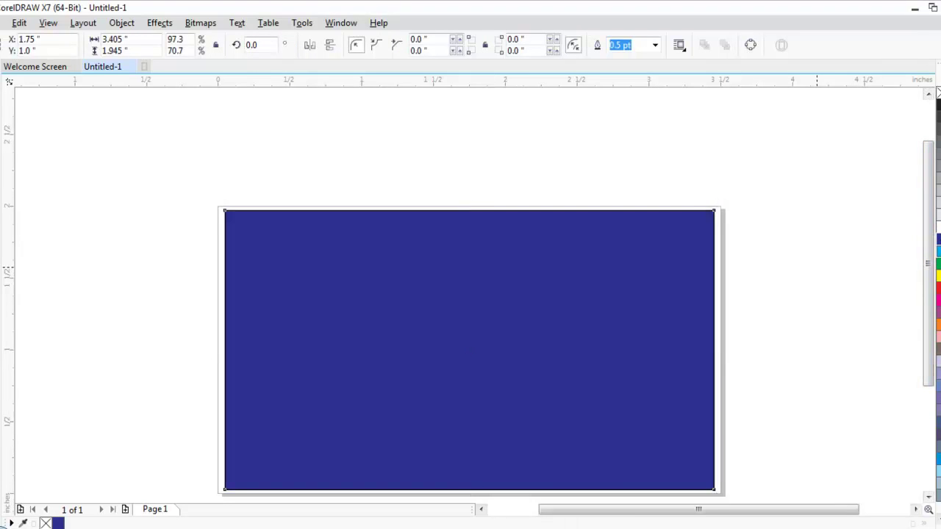
left_click(324, 186)
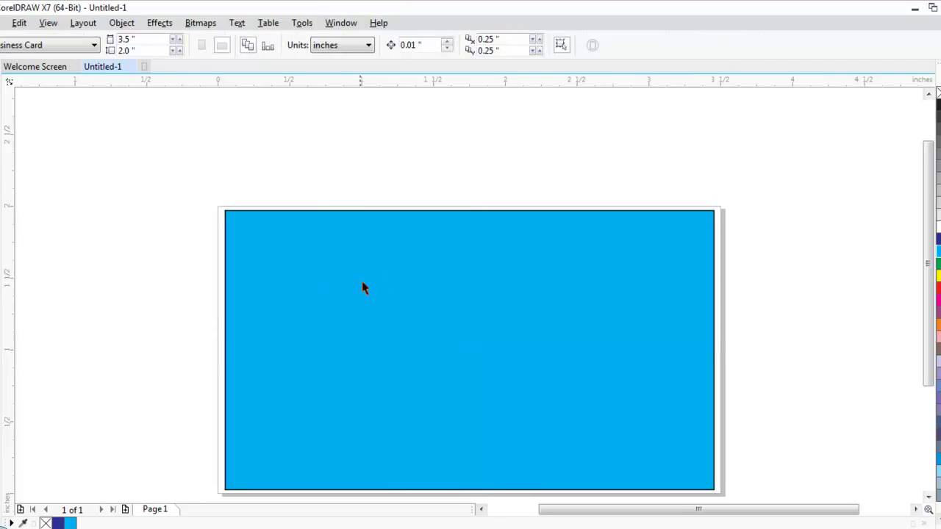
Draw a rectangle about 2.391 by 0.87 inches from the card's left edge and round both its right corners to a 0.435 inch radius
key("F6")
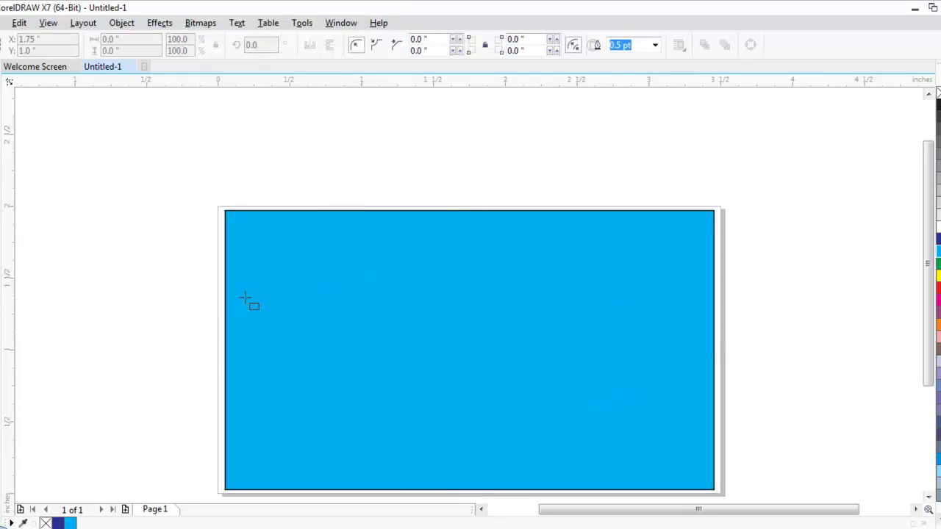
left_click_drag(226, 295, 569, 420)
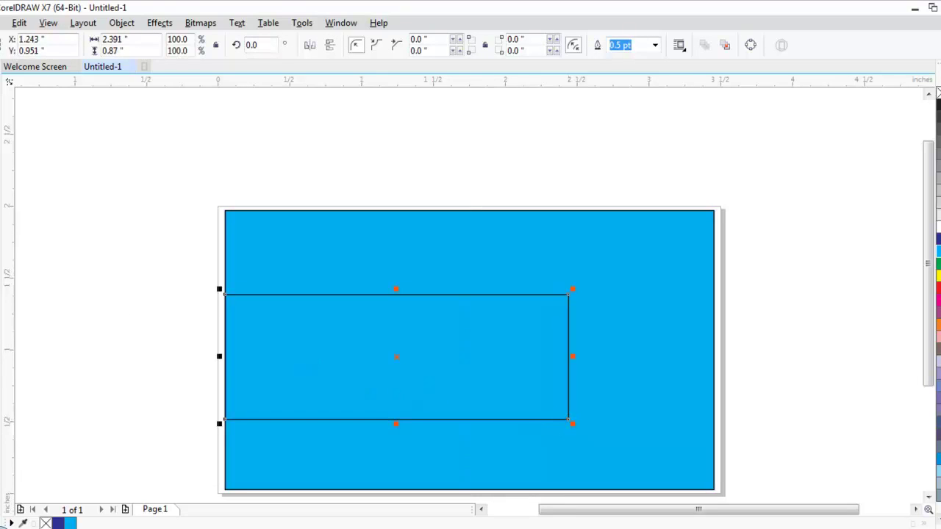
key("F10")
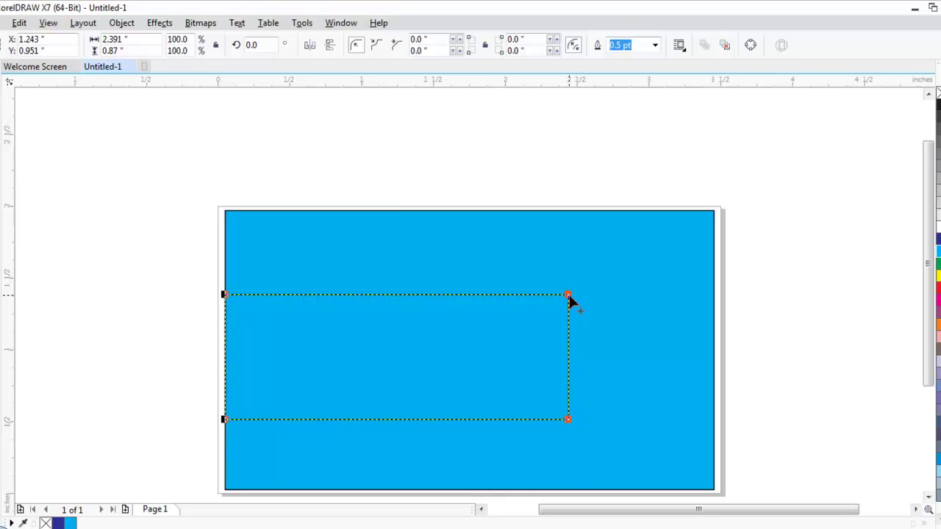
left_click_drag(493, 277, 491, 277)
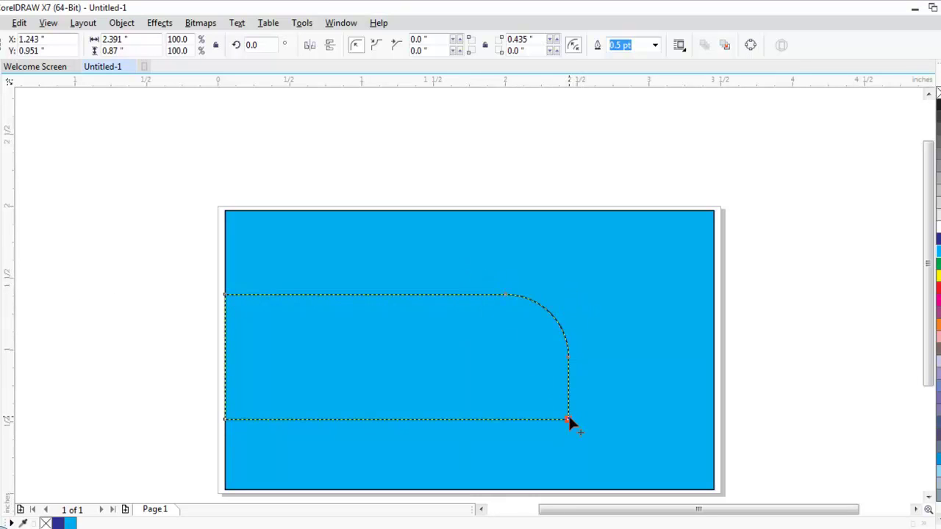
left_click_drag(568, 419, 486, 419)
Fill the round-ended bar with blue, scale it to about 2.229 by 0.847 inches and place it at mid-height against the card's left edge
left_click(938, 242)
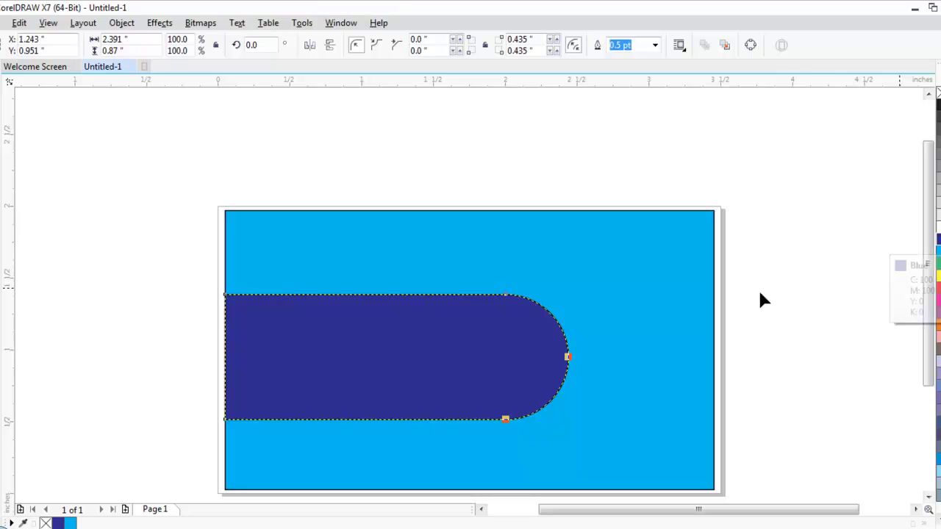
left_click(1, 96)
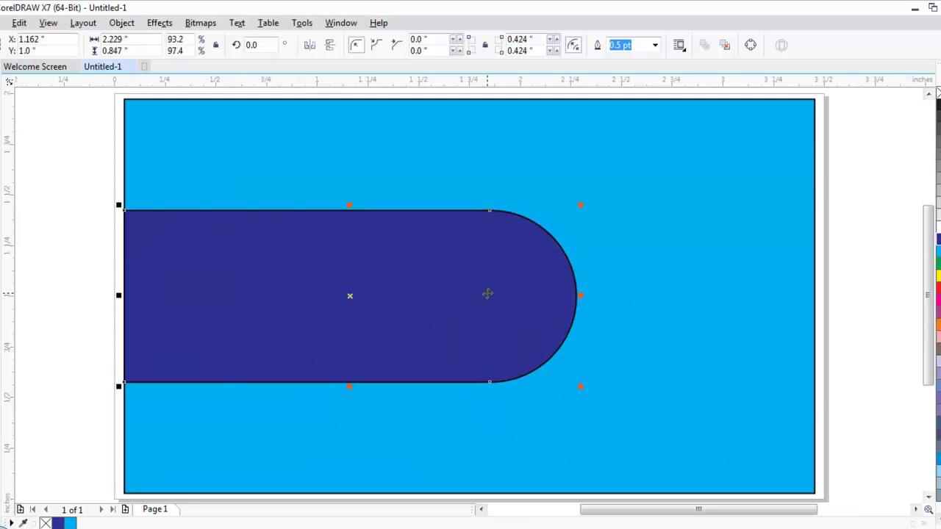
left_click_drag(487, 287, 488, 295)
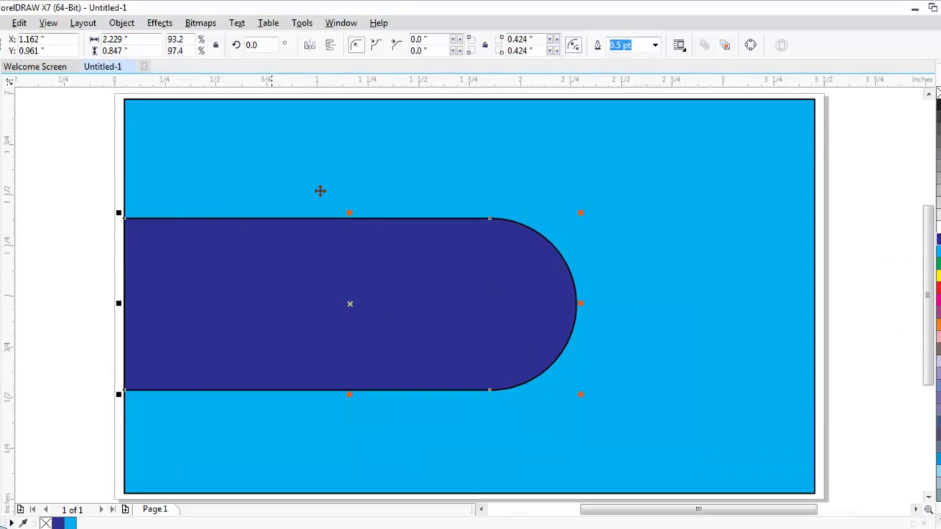
Draw a circle about 0.765 inches in diameter beside the bar's rounded end and fill it with blue
key("F7")
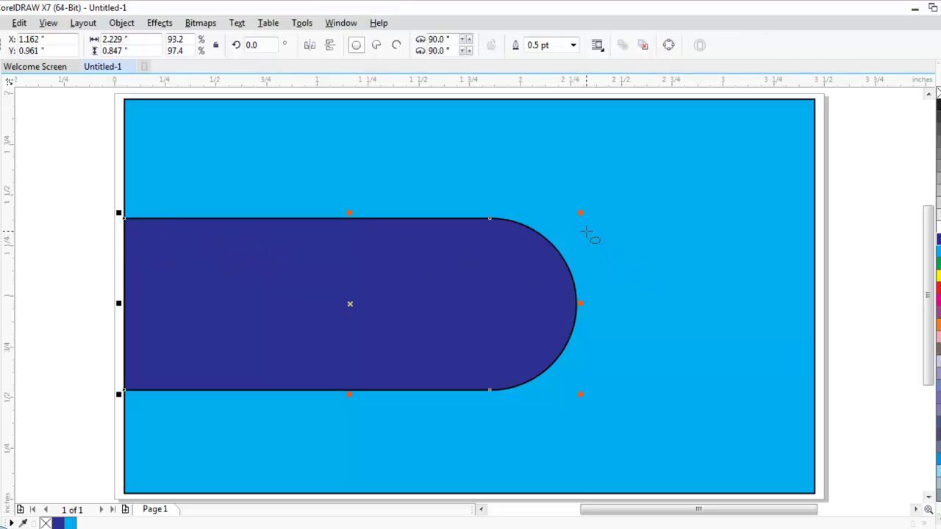
left_click_drag(592, 231, 672, 322)
left_click_drag(592, 230, 668, 300)
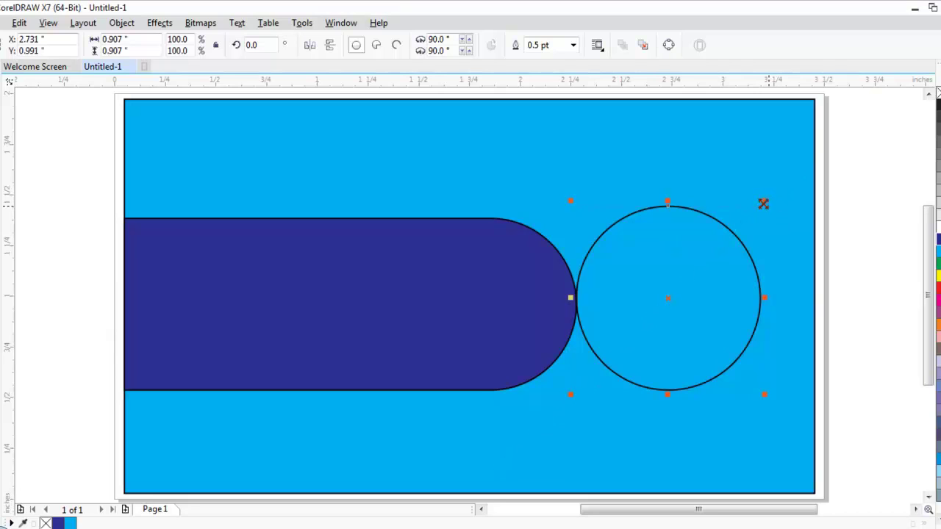
mouse_move(764, 204)
left_mouse_down()
mouse_move(747, 223)
mouse_move(750, 214)
left_mouse_up()
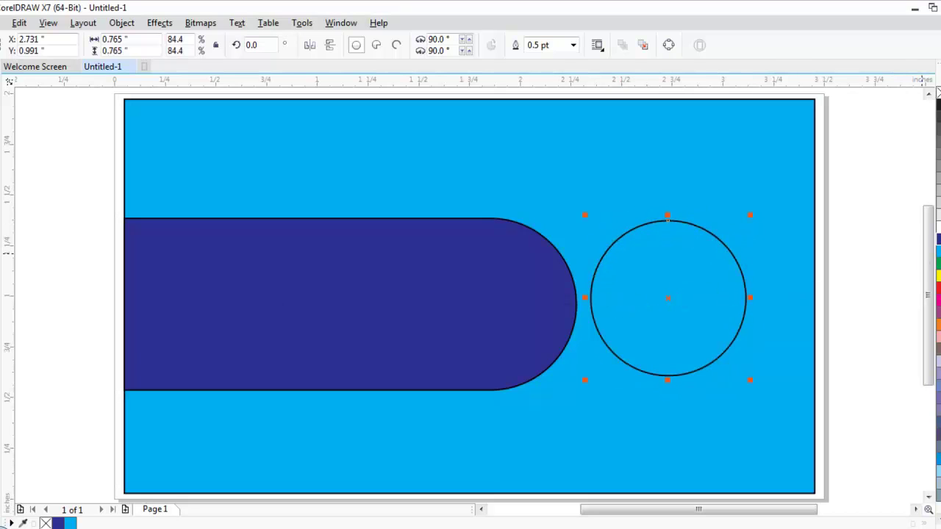
left_click(939, 239)
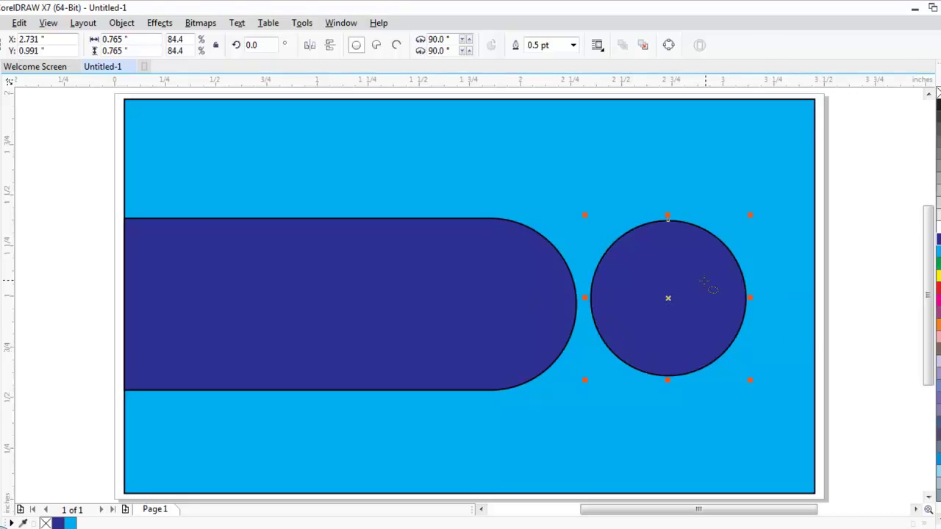
key("Escape")
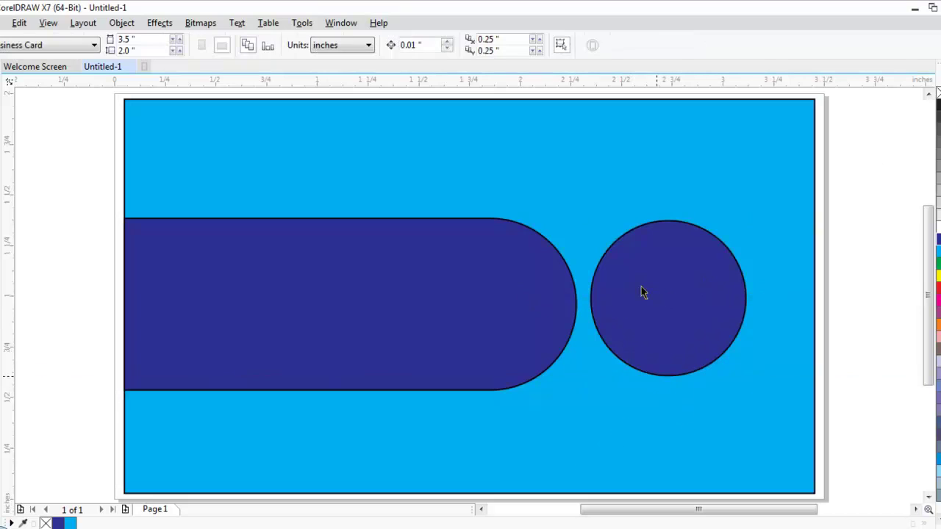
Overlap the circle with the bar's rounded end and trim the bar with it, leaving the circle separated from the notch by a narrow gap
left_click_drag(677, 299, 617, 293)
left_click_drag(859, 187, 47, 409)
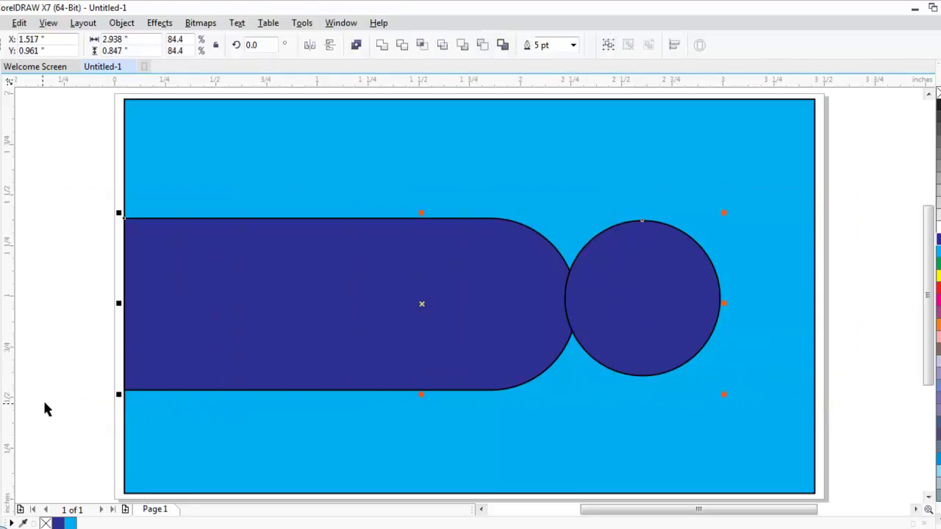
left_click(403, 47)
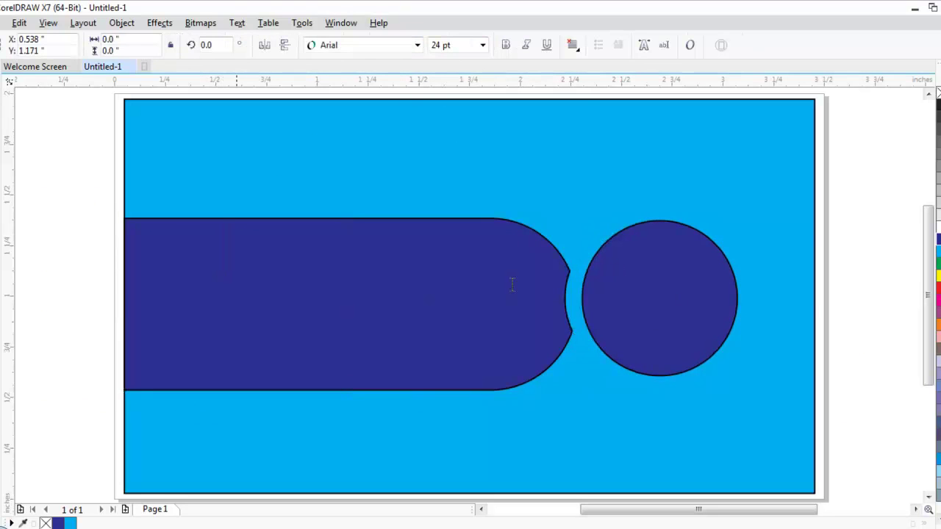
Add the artistic text SUCCESS over the upper part of the blue bar
type("SU")
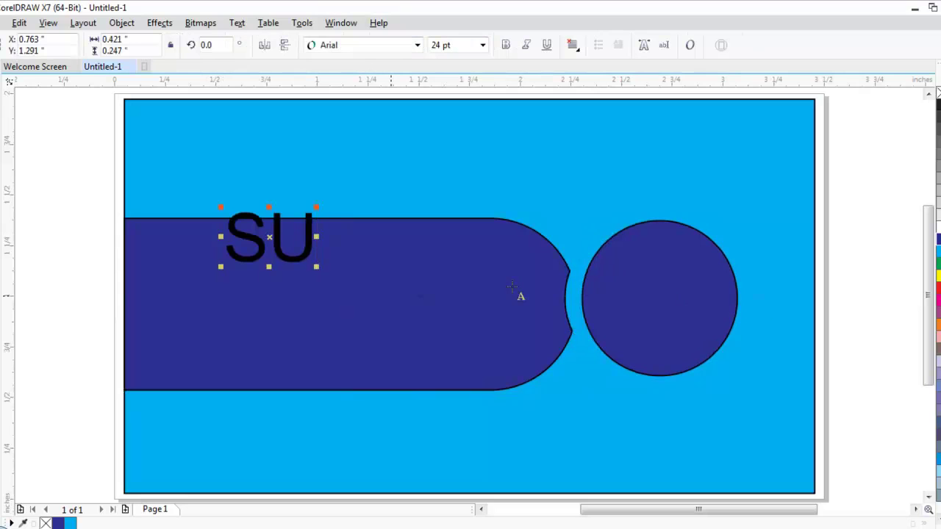
type("CCESS")
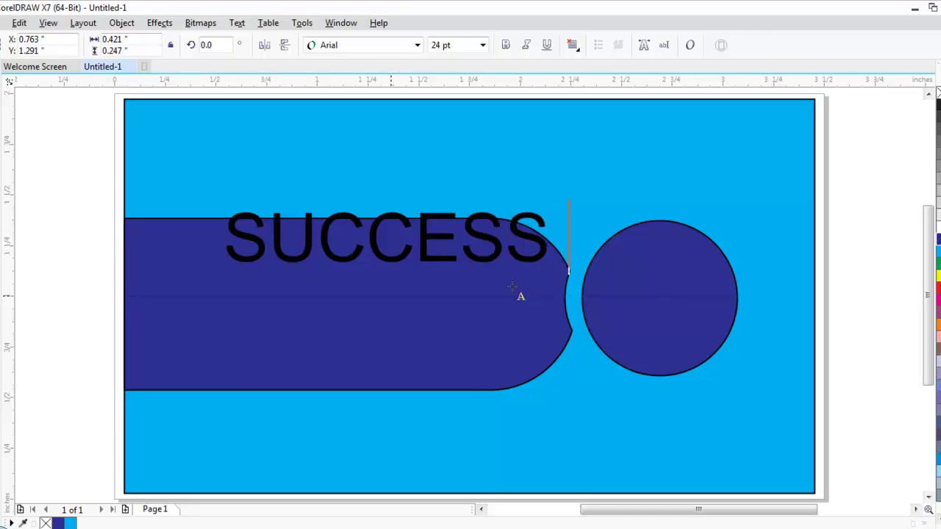
key("Escape")
Set the font of the whole SUCCESS text to Times New Roman (Bold)
key("shift+Left")
key("shift+Left")
key("shift+Left")
key("shift+Left")
key("shift+Left")
key("shift+Left")
key("shift+Left")
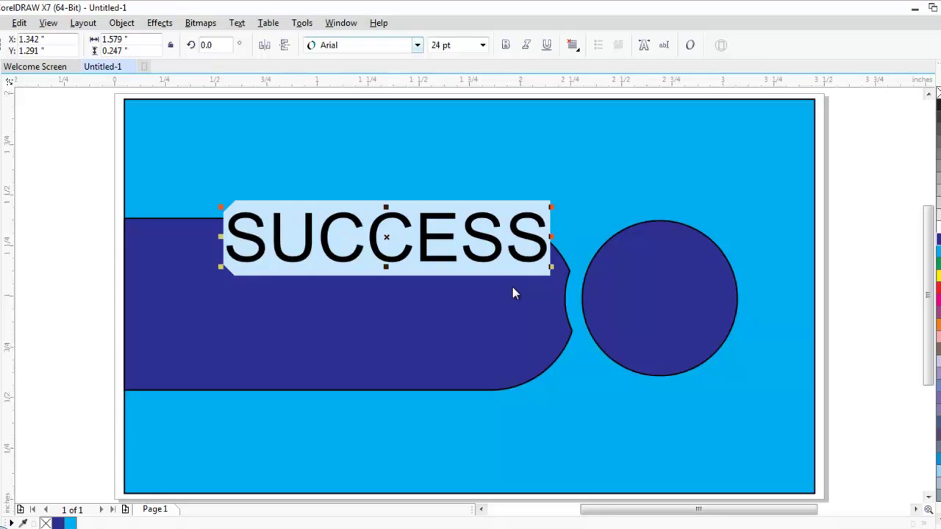
key("ctrl+shift+f")
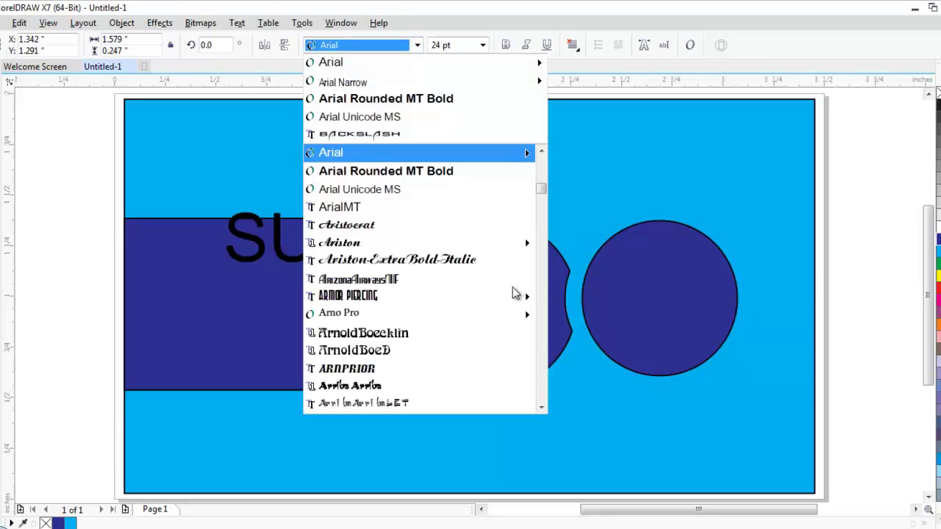
key("Down")
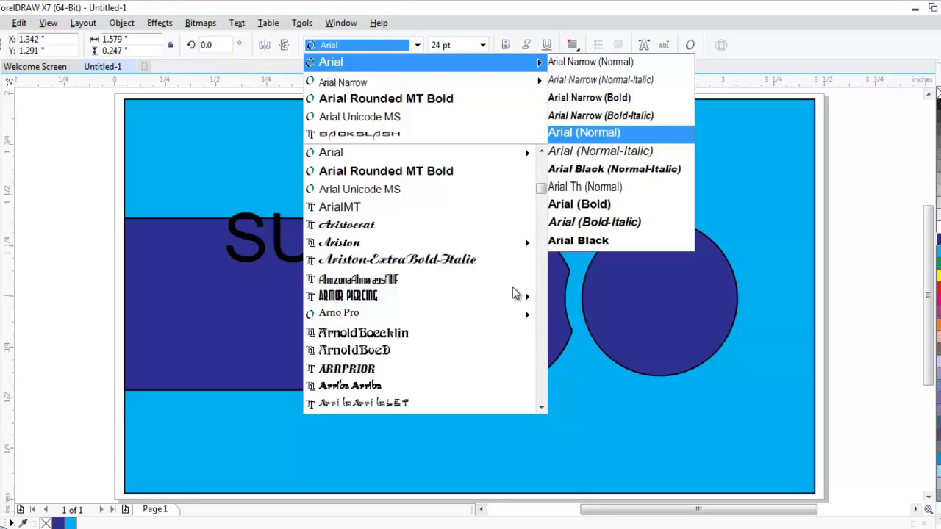
type("times")
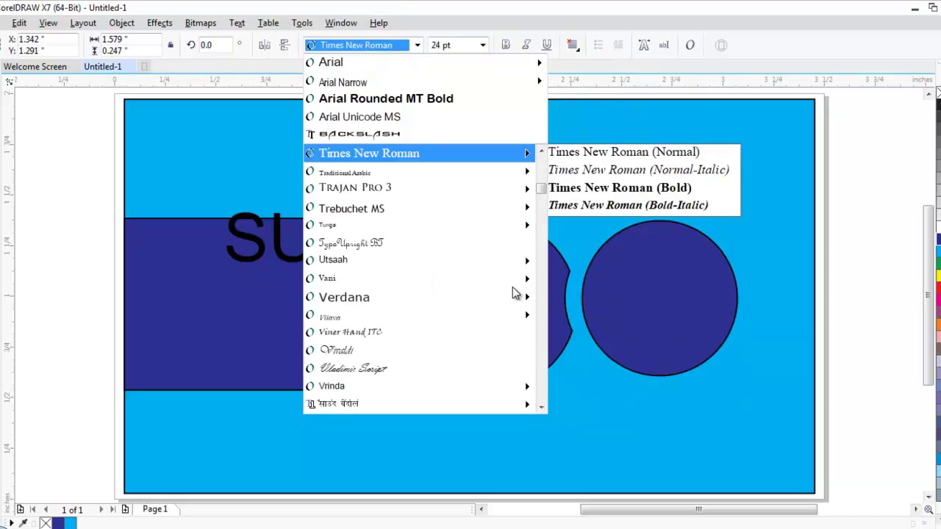
key("Right")
key("Down")
key("Down")
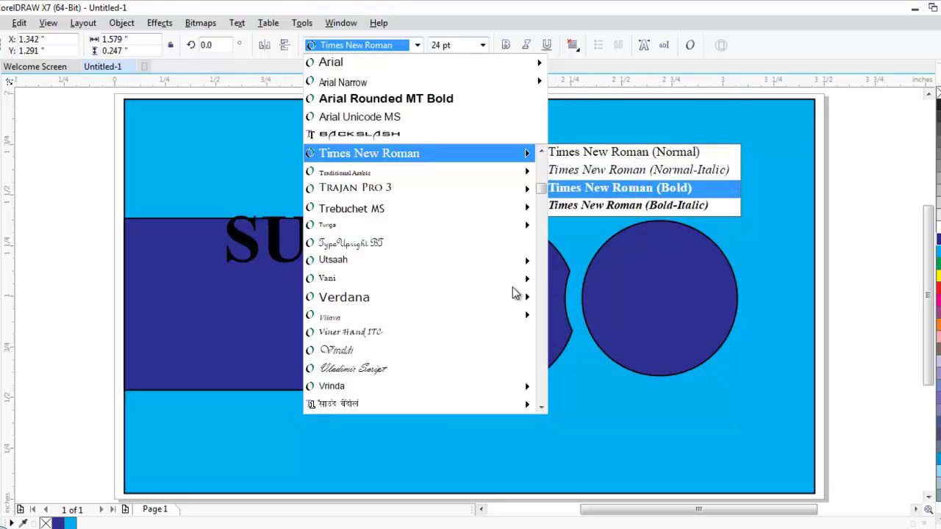
key("Return")
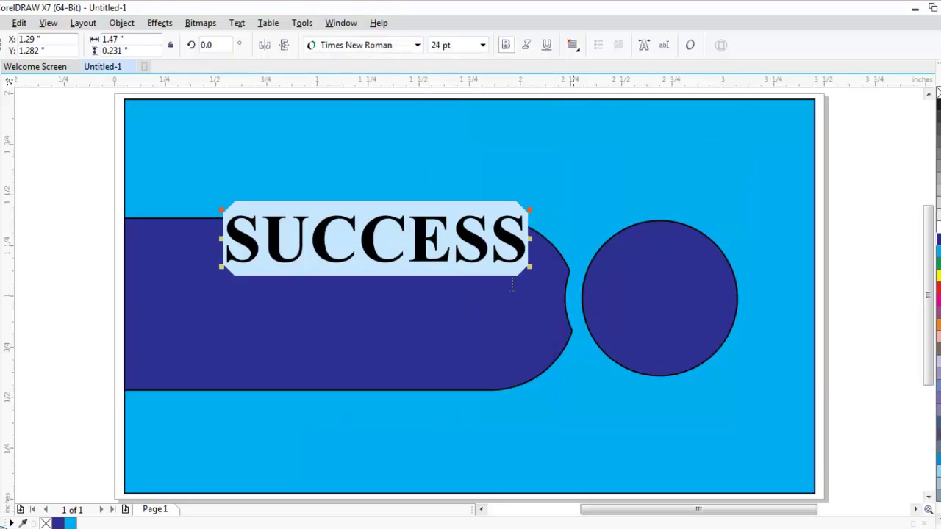
Colour the SUCCESS text white, move it inside the bar and enlarge it to about 30.7 pt, spanning most of the bar's length
key("ctrl+space")
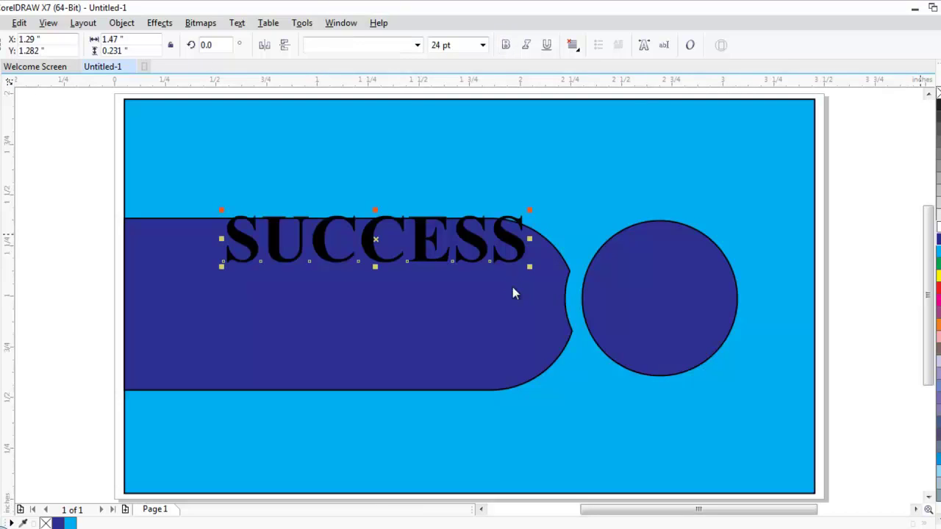
left_click(938, 227)
left_click_drag(468, 235, 408, 260)
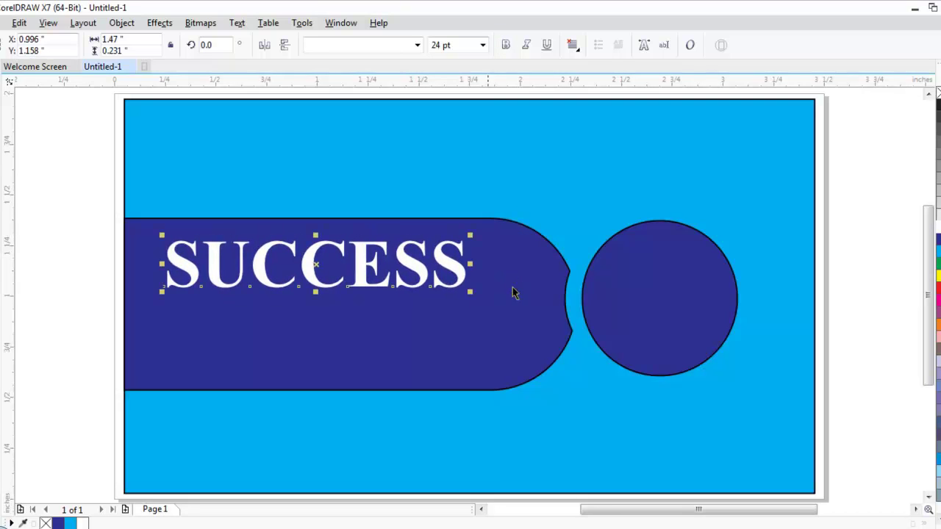
mouse_move(470, 291)
left_mouse_down()
mouse_move(504, 299)
mouse_move(513, 287)
left_mouse_up()
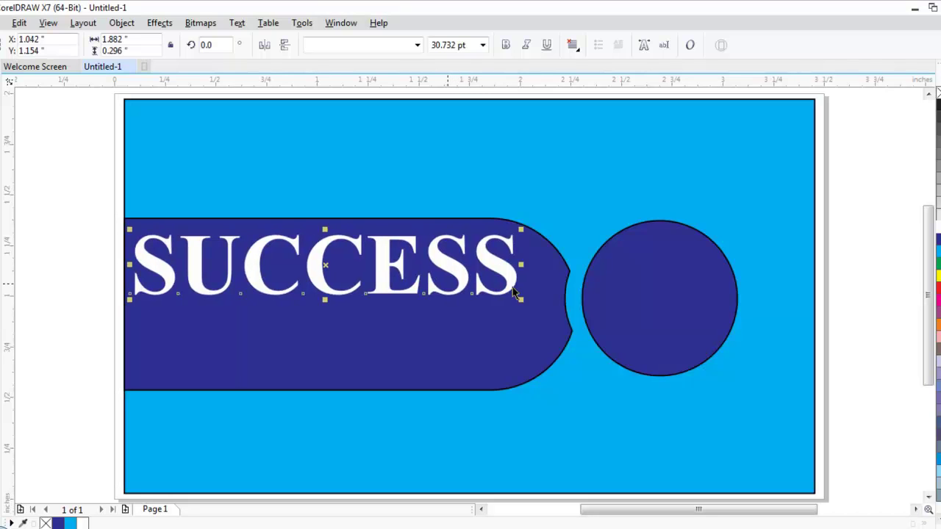
left_click(512, 287)
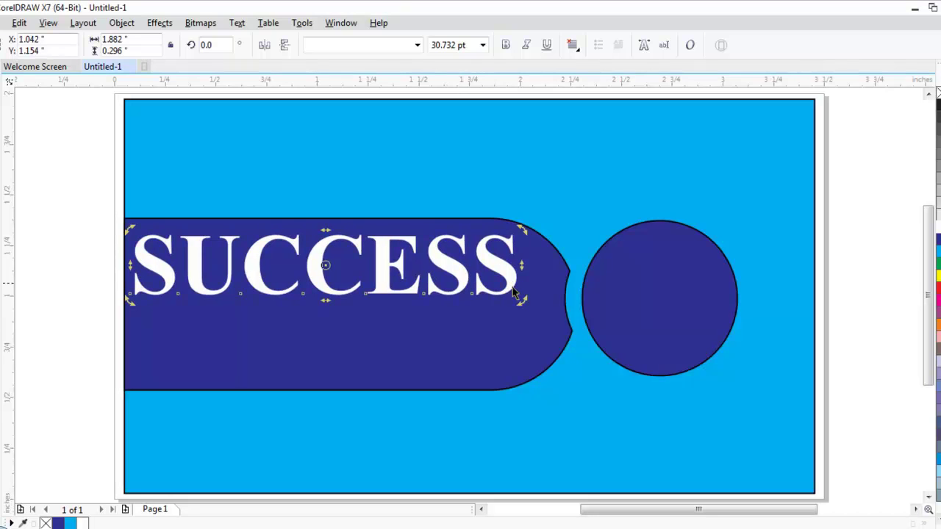
Try placing a smaller duplicate of the SUCCESS text directly beneath the original inside the bar
left_click_drag(513, 287, 512, 287)
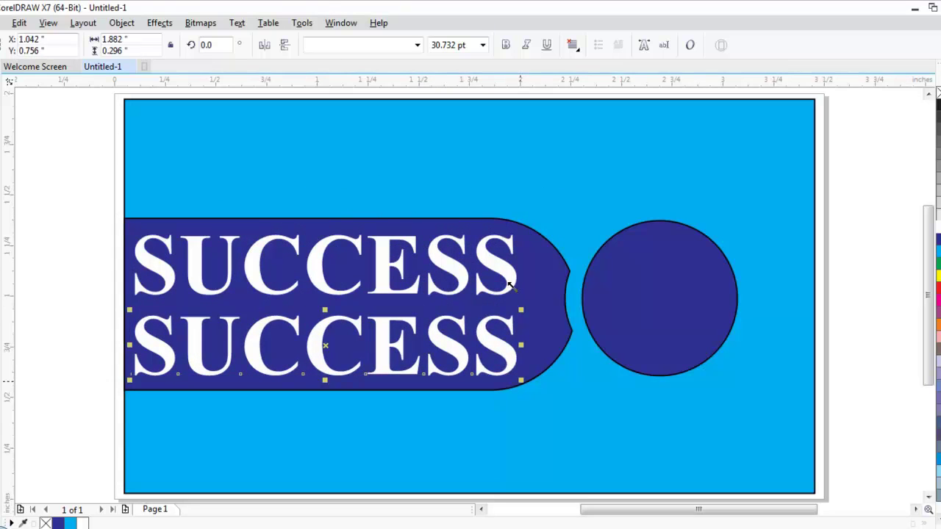
left_click(513, 288)
mouse_move(520, 382)
left_mouse_down()
mouse_move(475, 355)
mouse_move(494, 363)
left_mouse_up()
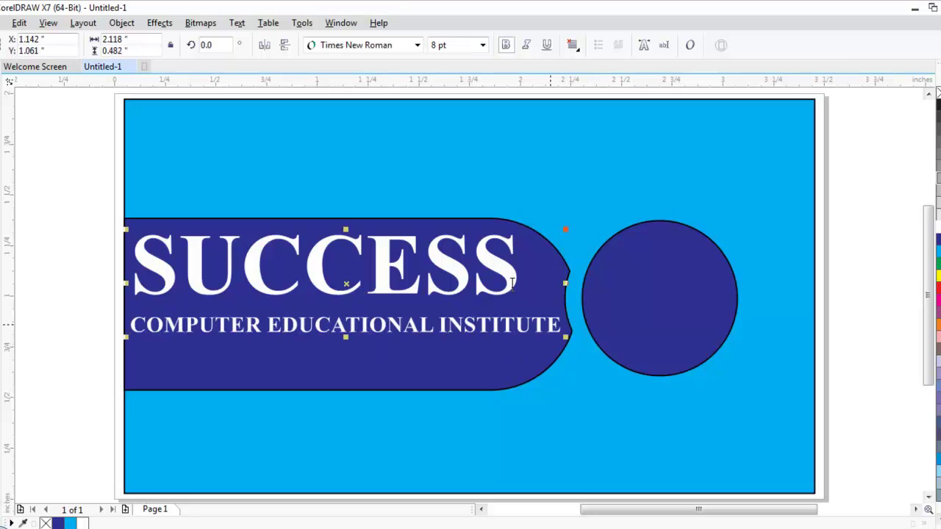
Set the font size of the line COMPUTER EDUCATIONAL INSTITUTE beneath SUCCESS to 7 pt
left_click_drag(549, 324, 361, 311)
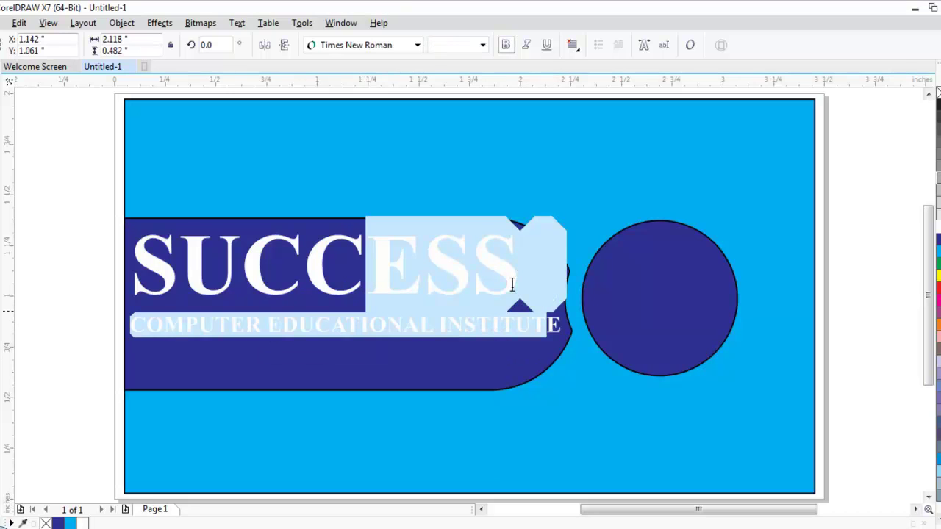
left_click(145, 324)
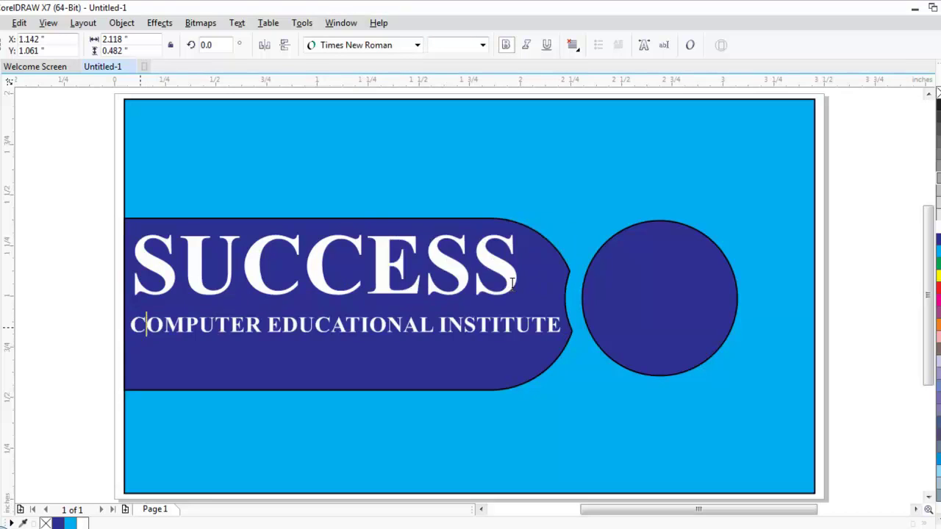
left_click_drag(131, 324, 563, 324)
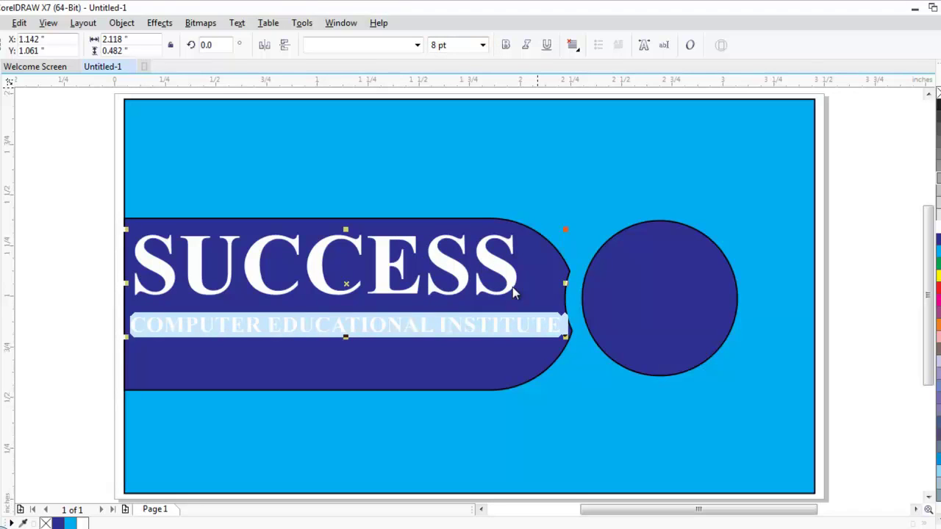
left_click(455, 45)
key("shift+Home")
type("7")
key("Return")
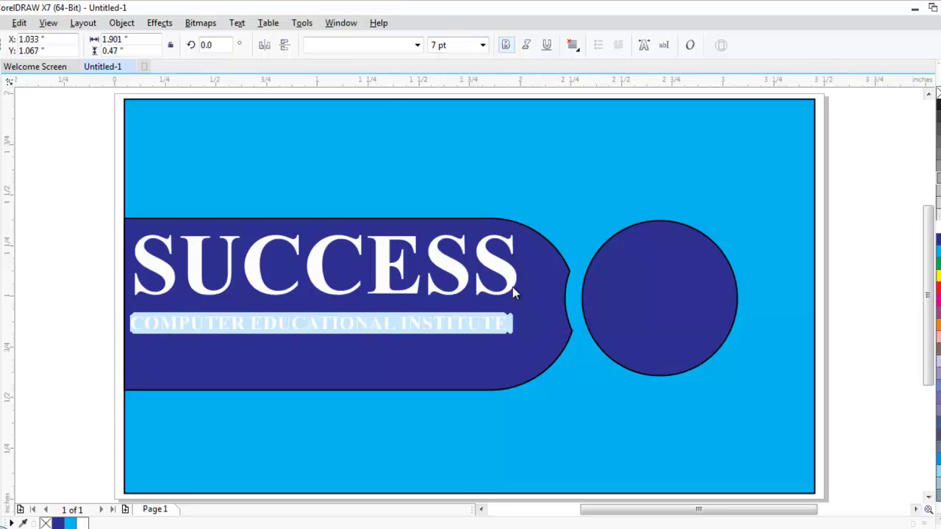
Enlarge the two-line bold SUCCESS text to about 1.99 inches wide and centre it within the blue bar
key("ctrl+b")
key("ctrl+b")
key("ctrl+space")
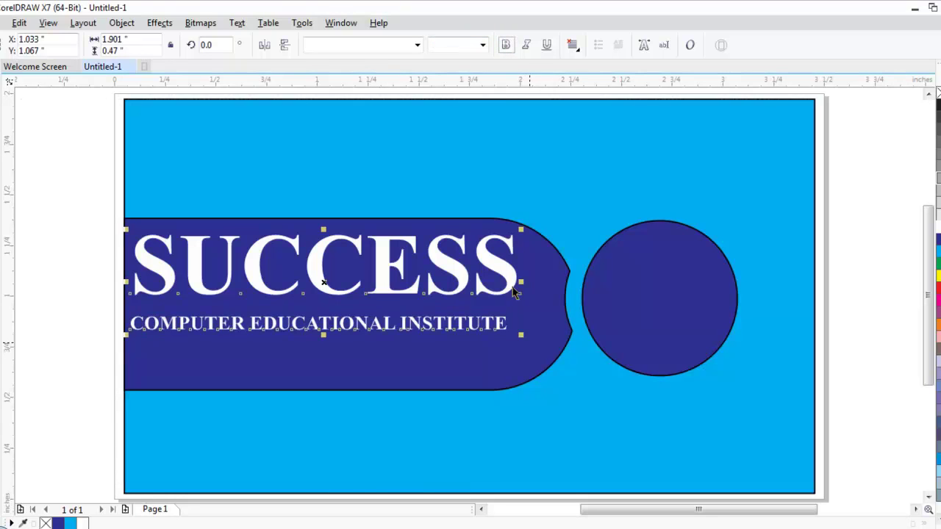
mouse_move(521, 334)
left_mouse_down()
mouse_move(559, 346)
mouse_move(537, 346)
left_mouse_up()
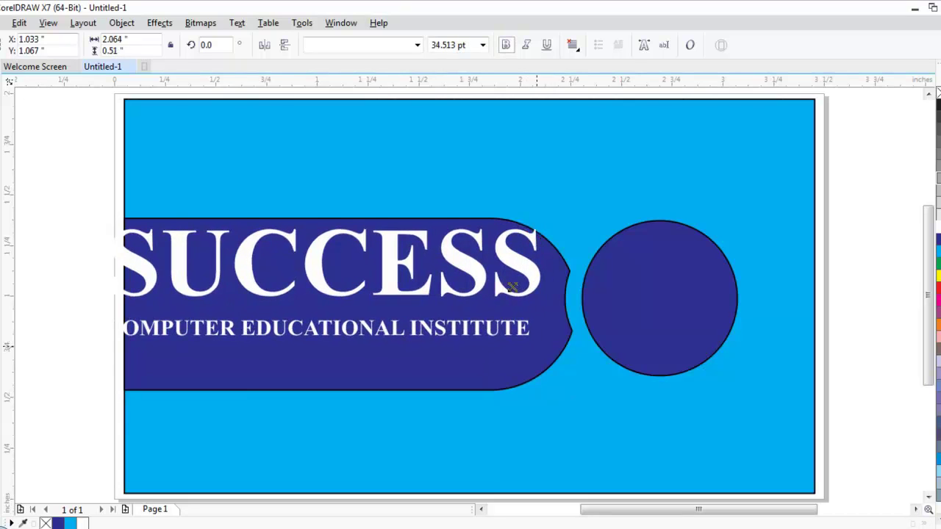
left_click_drag(512, 288, 513, 288)
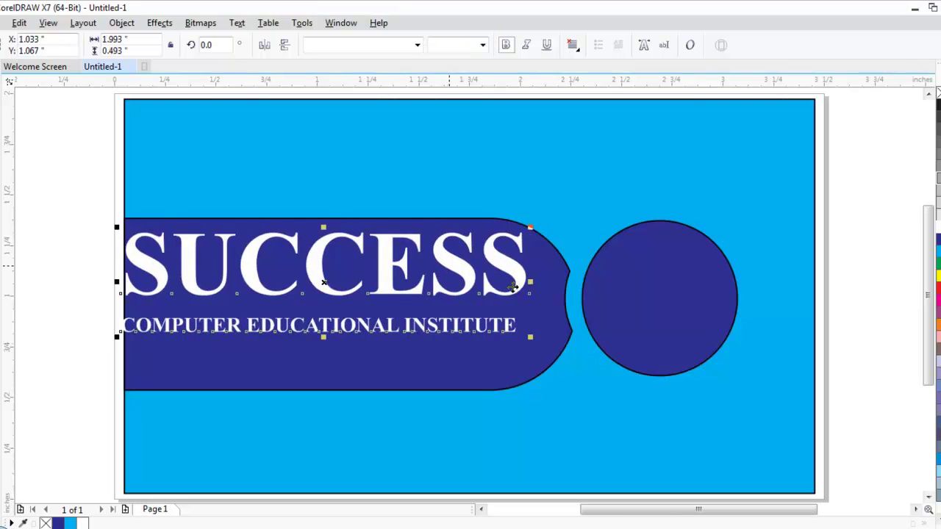
mouse_move(449, 266)
left_mouse_down()
mouse_move(466, 288)
mouse_move(515, 292)
left_mouse_up()
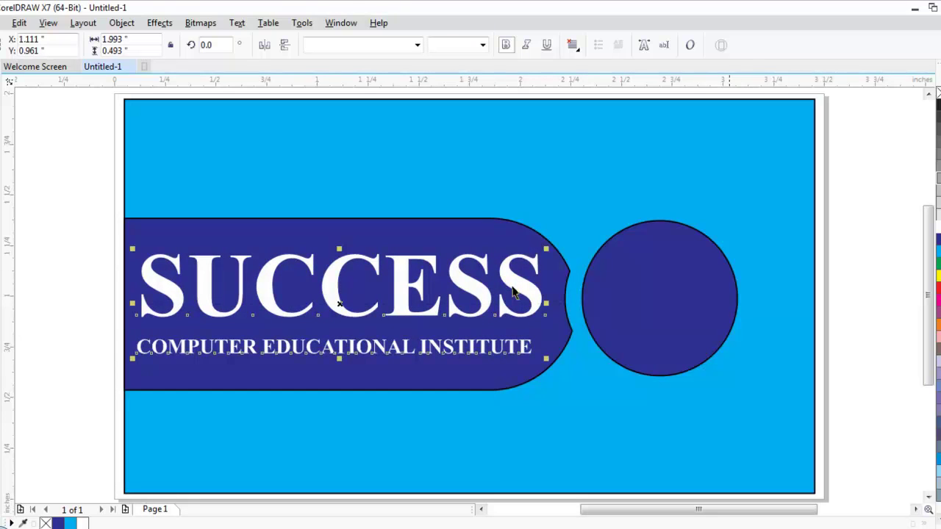
key("Escape")
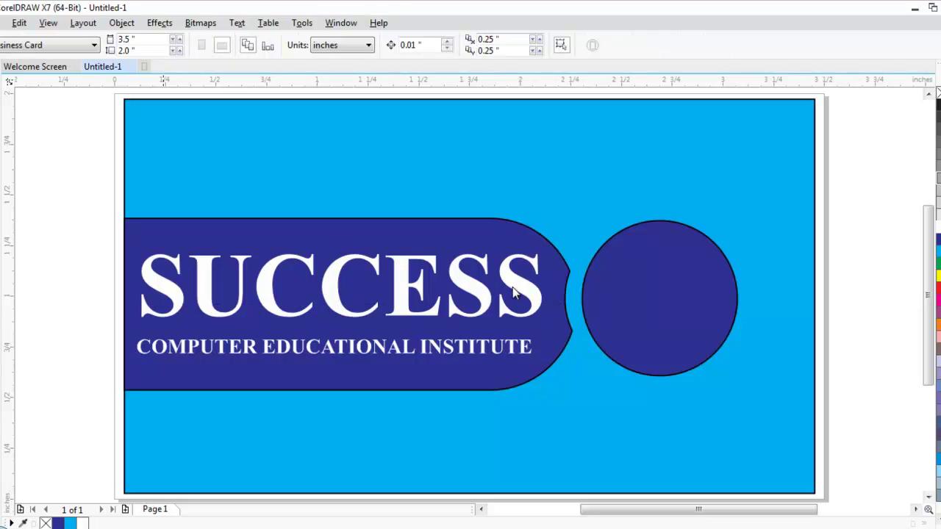
Import the image part 6.jpg from the Desktop and scale it to 37.5 percent, placing it over the bar's outer end
left_click(3, 23)
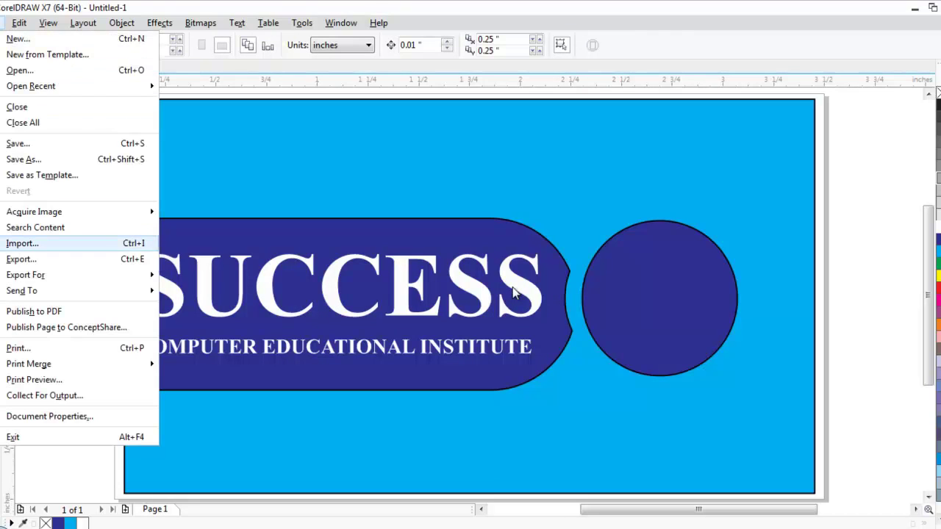
left_click(44, 243)
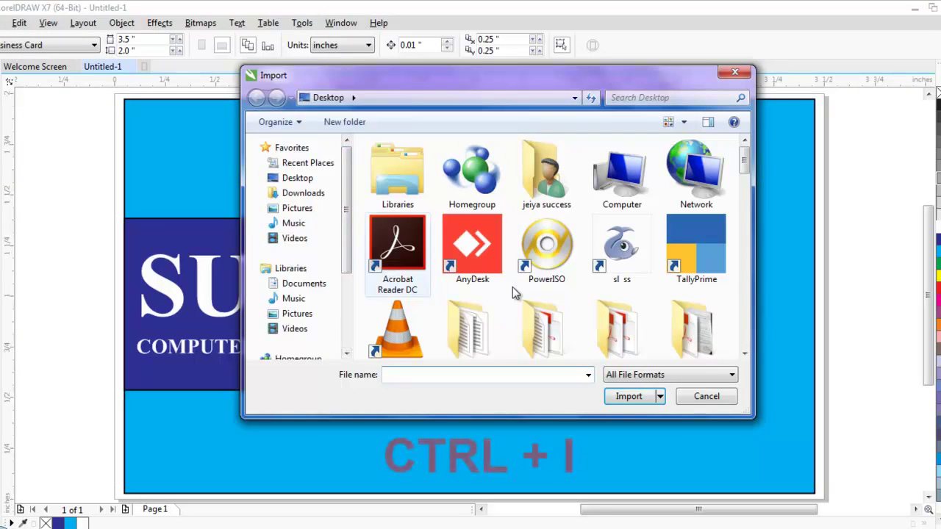
scroll(512, 286, "down", 3)
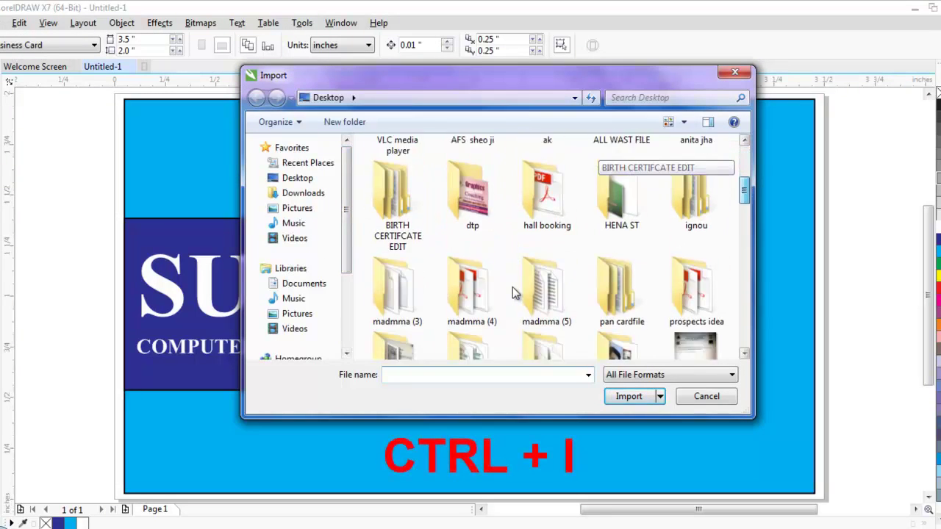
scroll(513, 287, "down", 10)
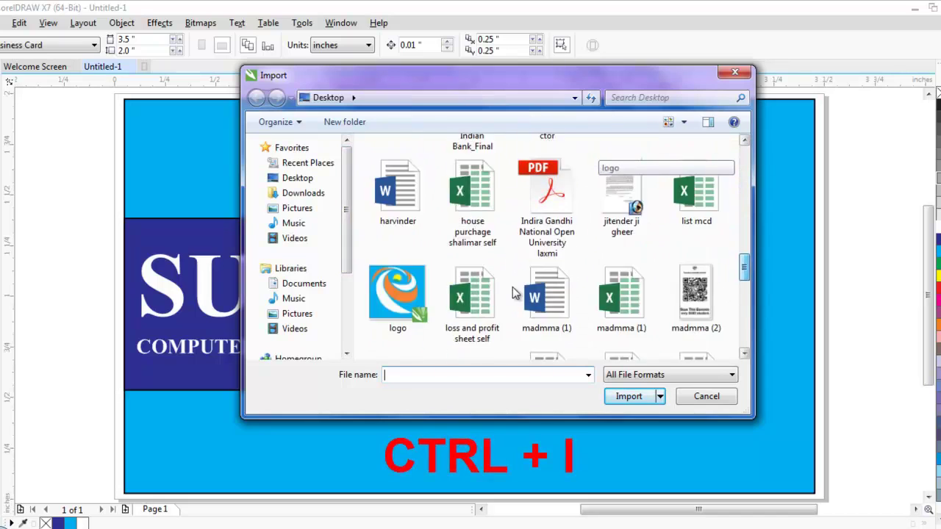
scroll(513, 286, "down", 3)
scroll(513, 287, "down", 5)
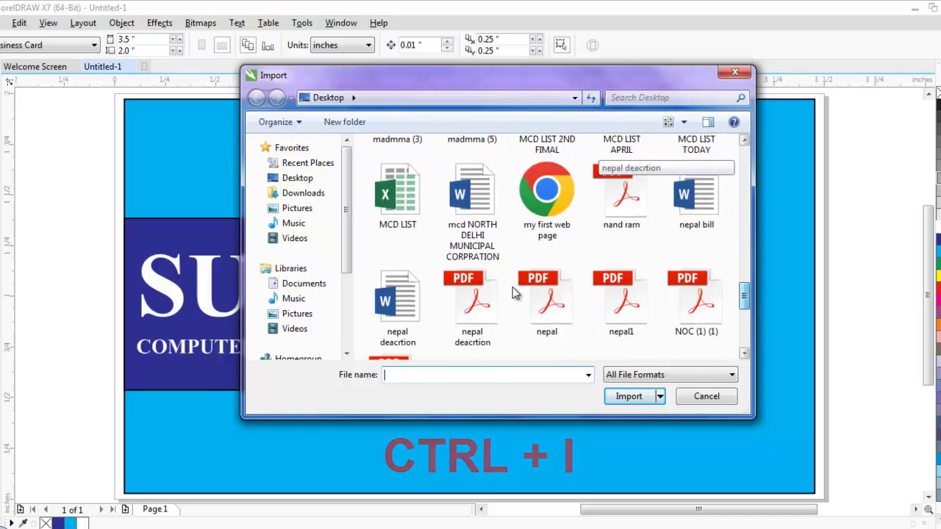
scroll(514, 291, "down", 3)
scroll(514, 292, "up", 3)
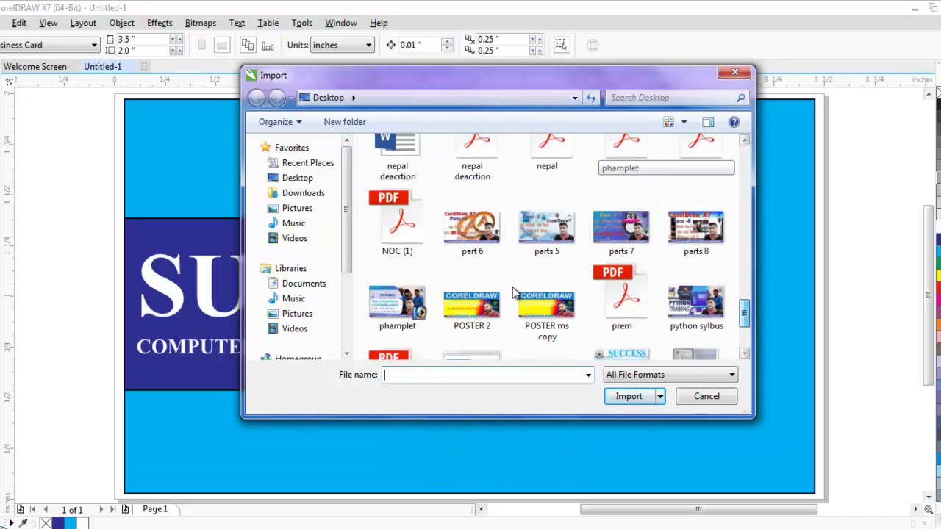
double_click(513, 286)
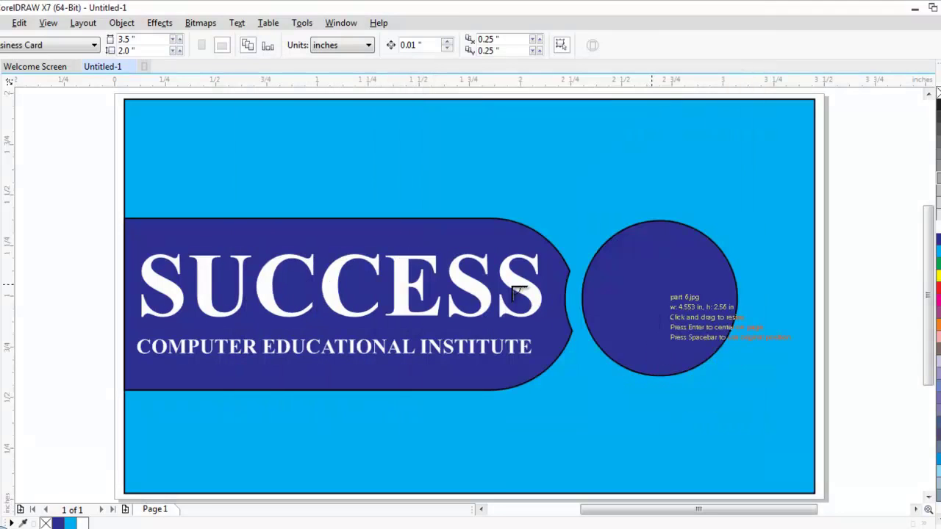
left_click(514, 289)
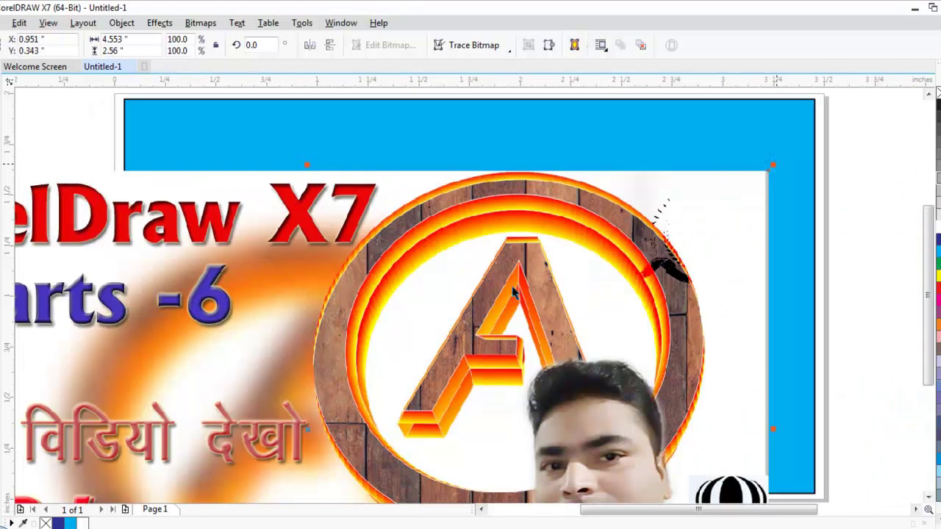
left_click_drag(772, 167, 350, 402)
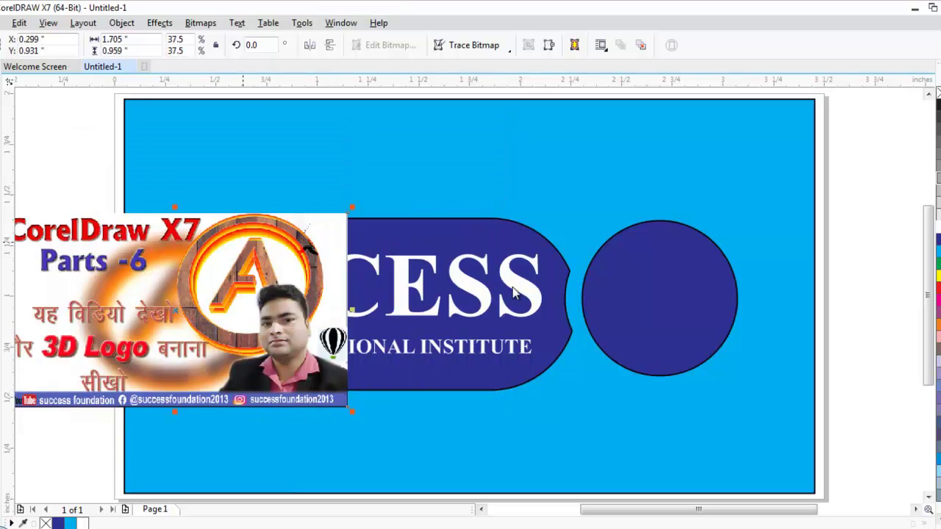
PowerClip the imported image inside the blue circle
left_click(122, 23)
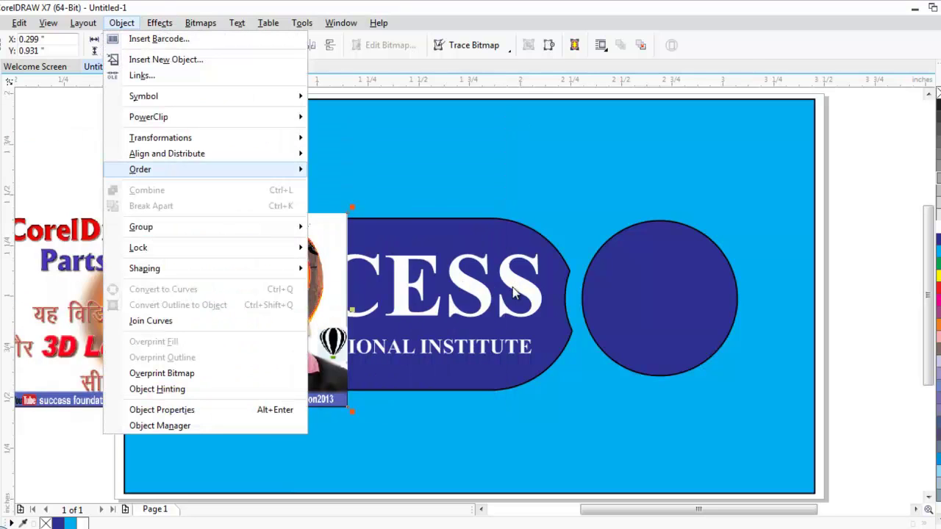
mouse_move(204, 117)
key("Right")
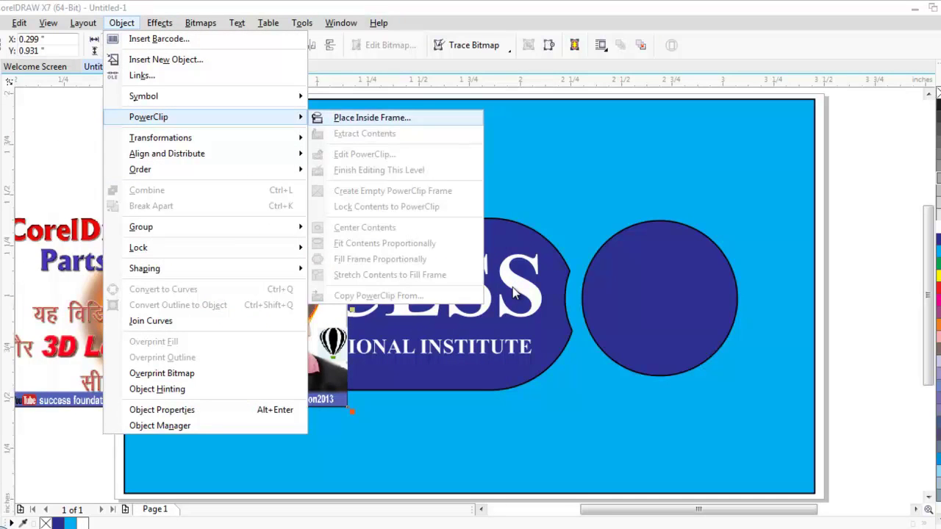
key("Return")
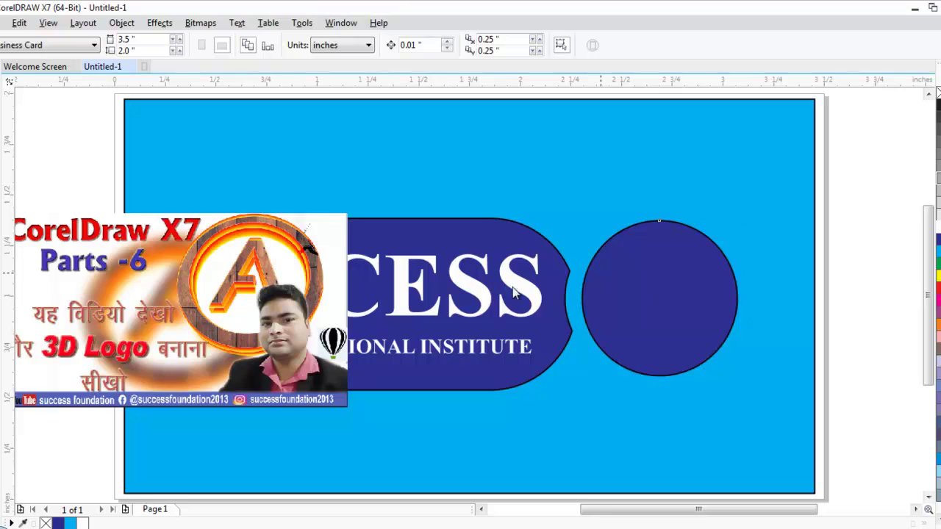
left_click(659, 298)
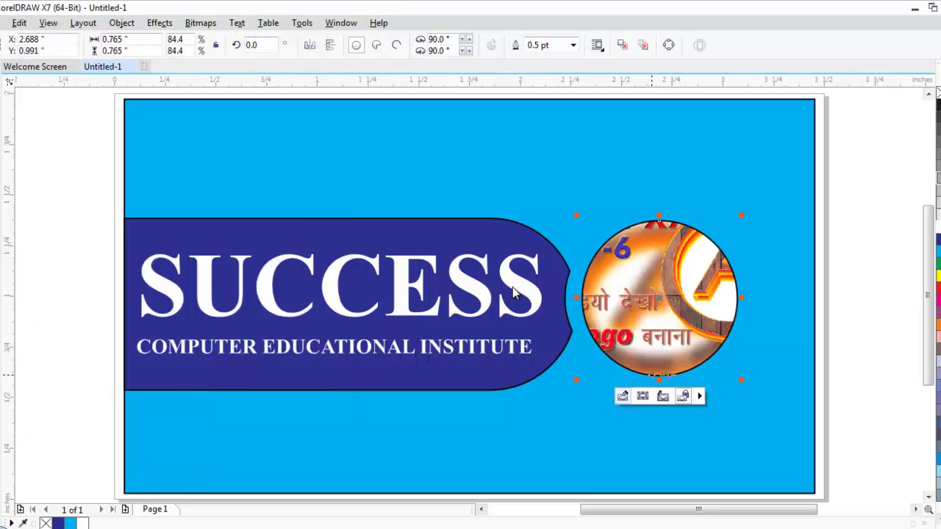
Reposition the clipped image so the A logo and portrait fill the circle, and remove the circle's outline
left_click(623, 396)
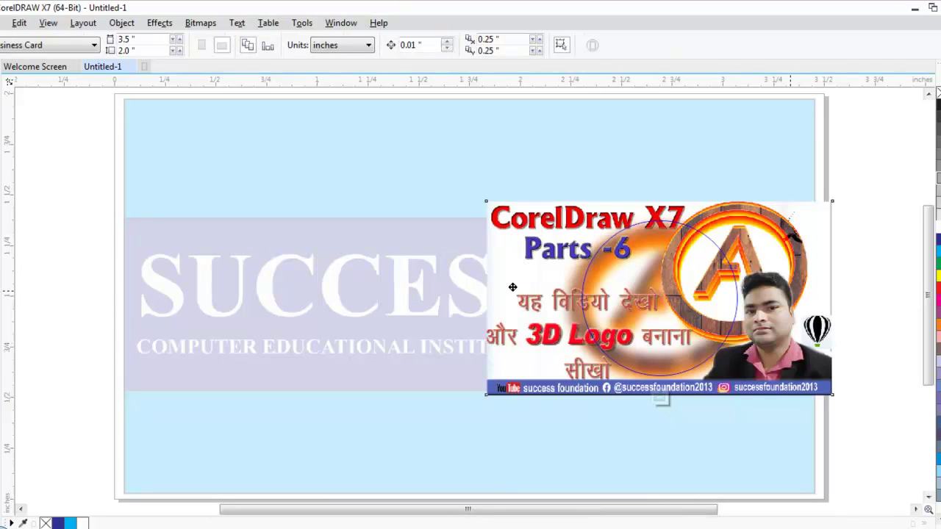
left_click_drag(791, 292, 711, 300)
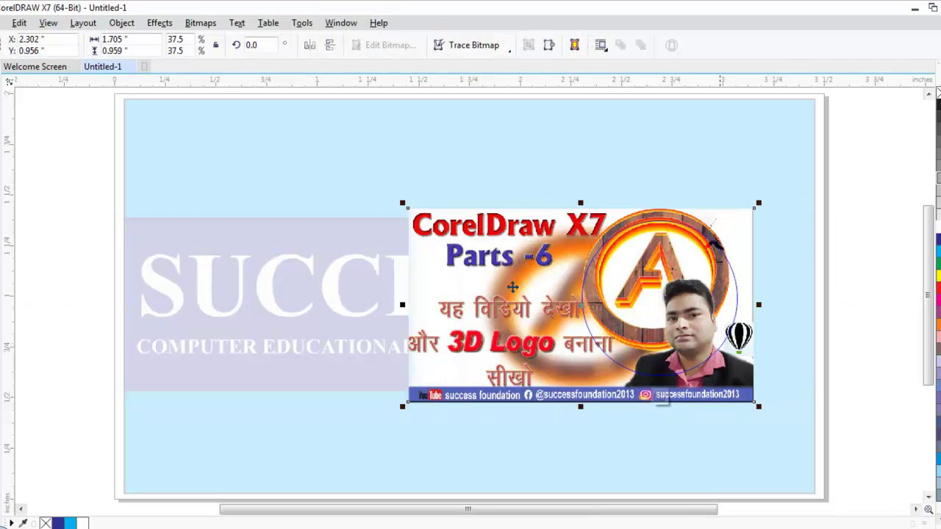
key("Down")
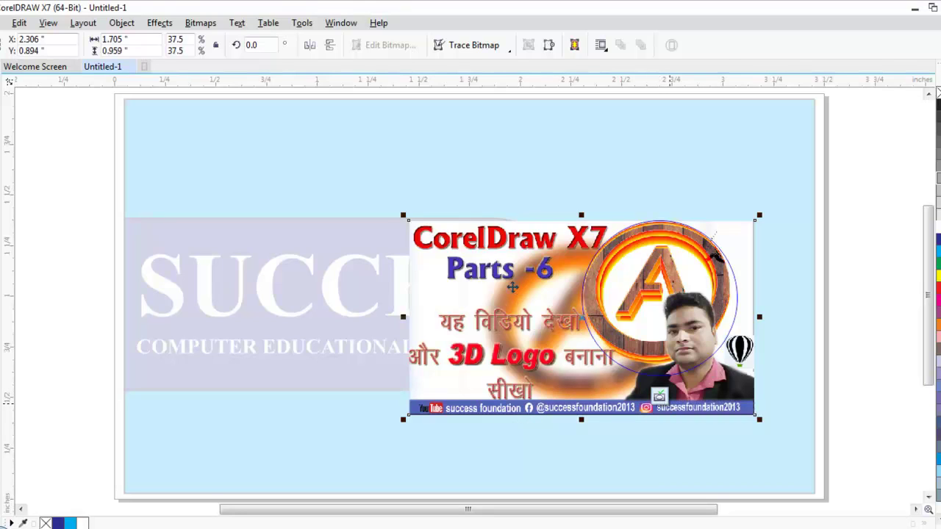
left_click(659, 397)
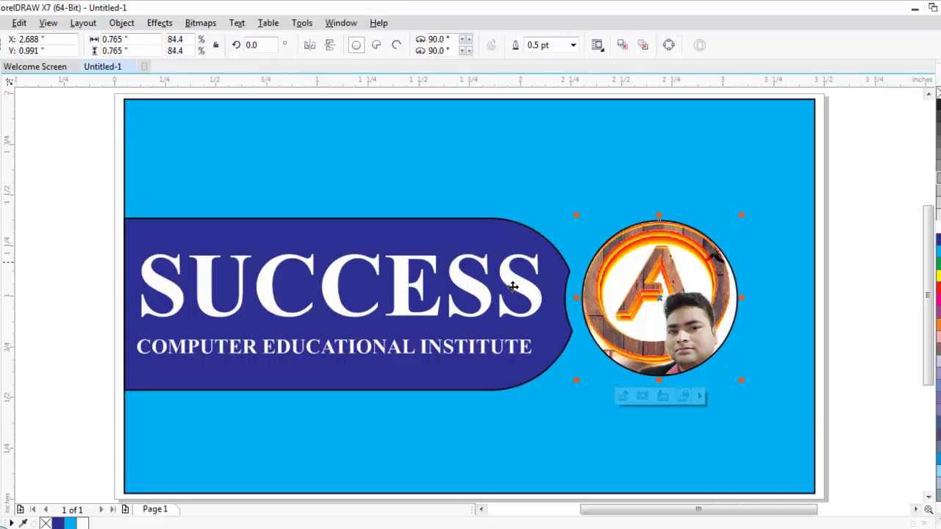
right_click(937, 93)
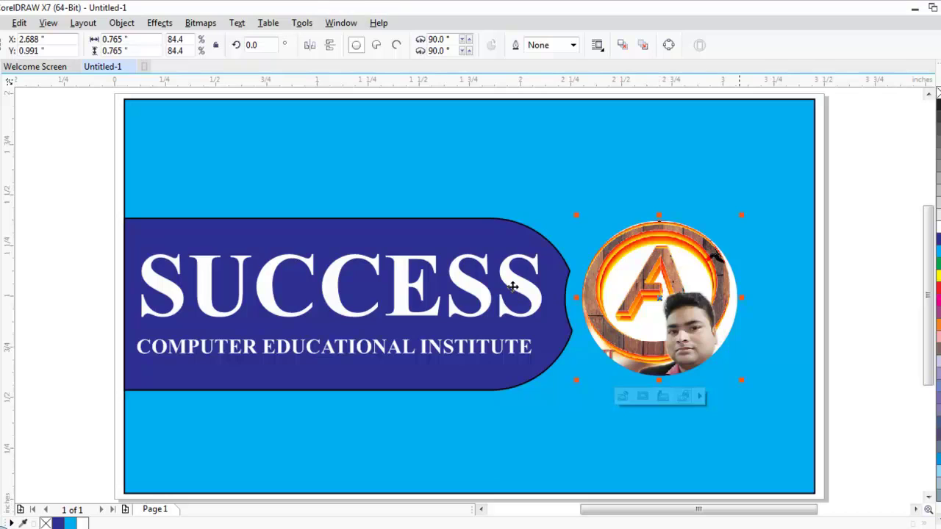
Reopen the circle's PowerClip contents, select the image inside and return to the full card
key("Escape")
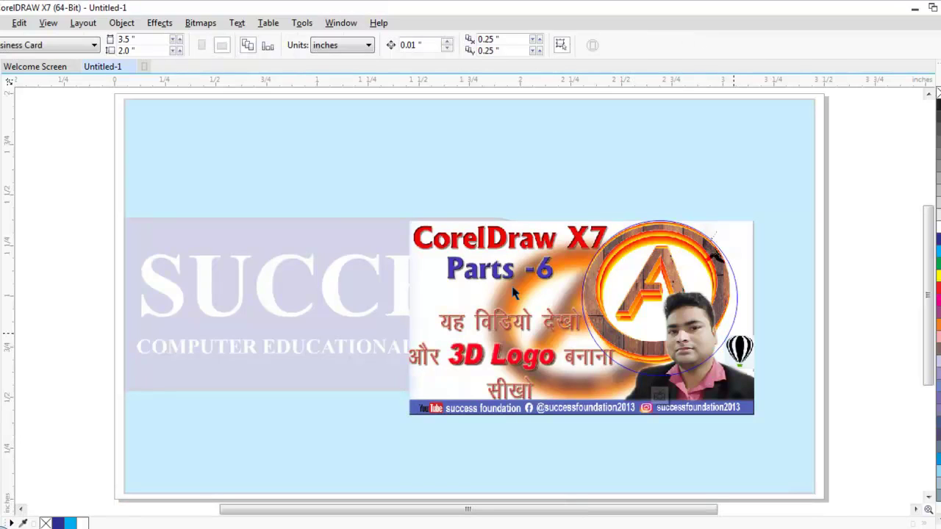
left_click(513, 292)
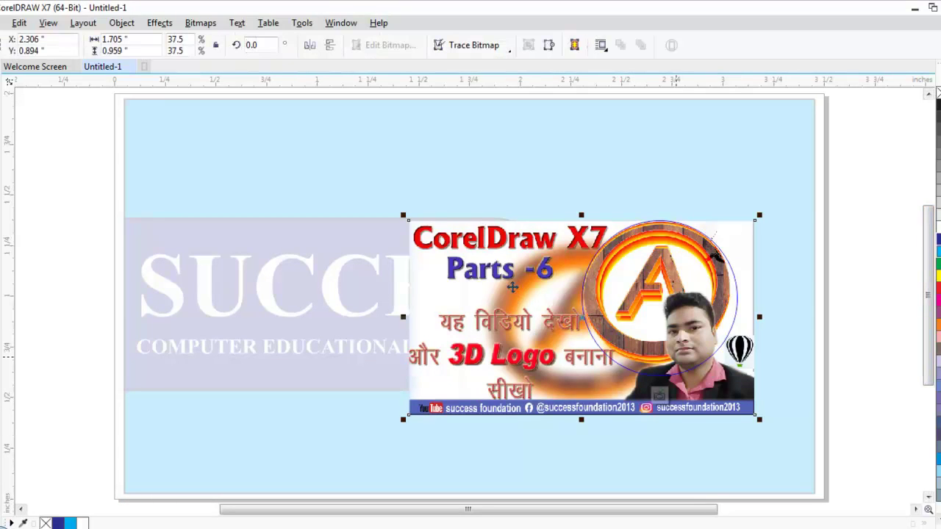
left_click(513, 287, "ctrl")
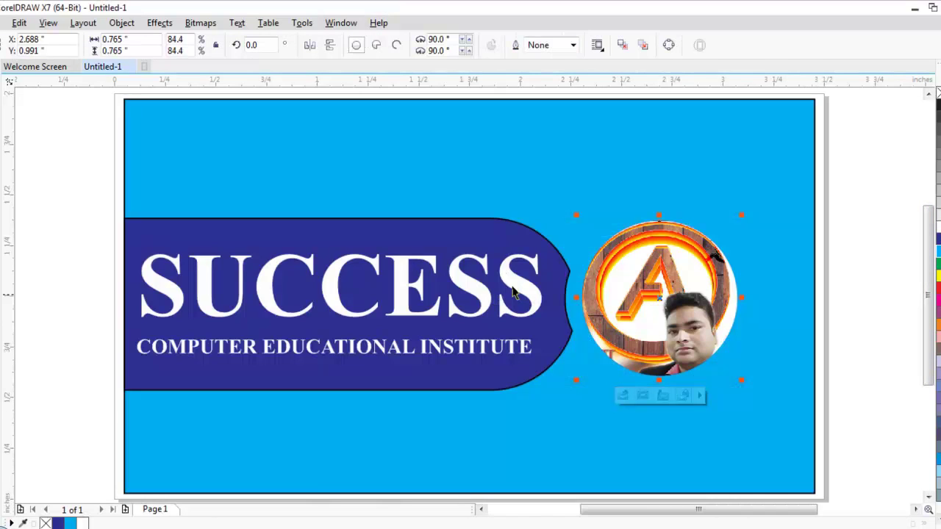
key("Escape")
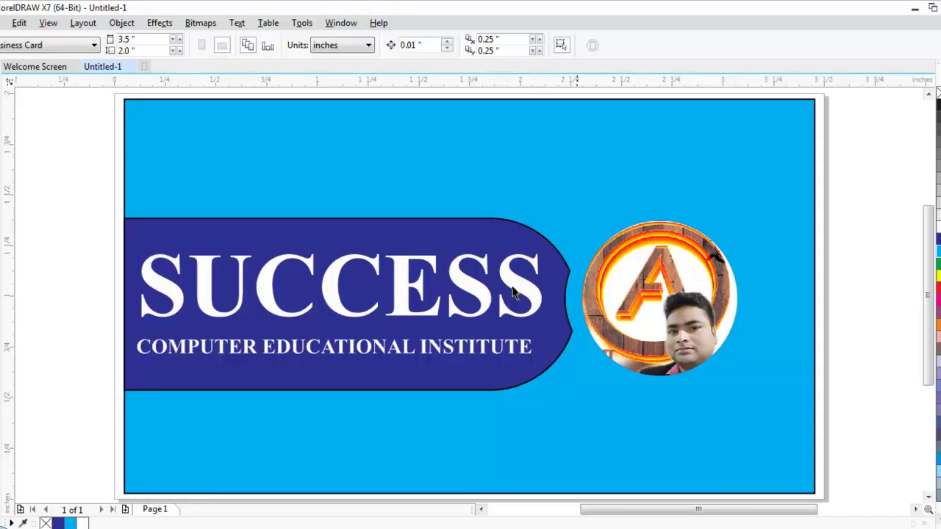
Set the page size to 7 inches wide and 4 inches high
scroll(513, 292, "down", 2)
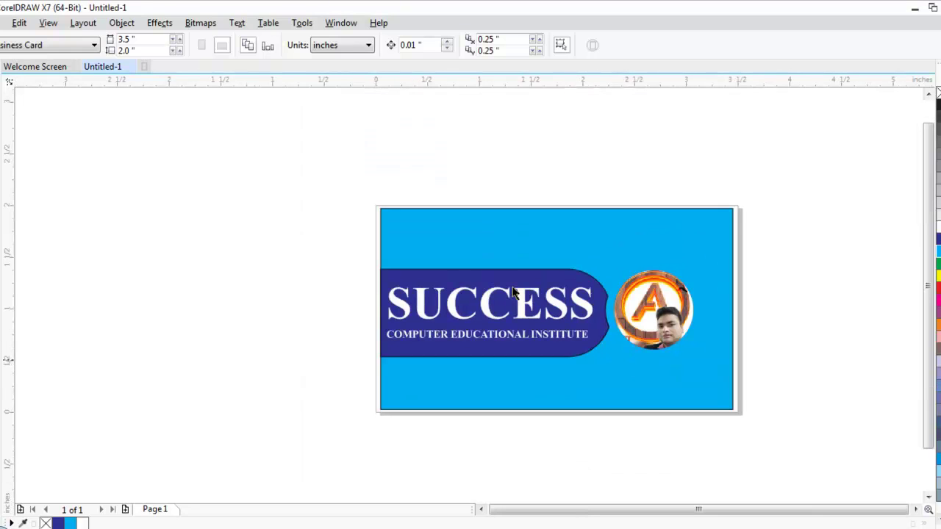
scroll(513, 292, "up", 2)
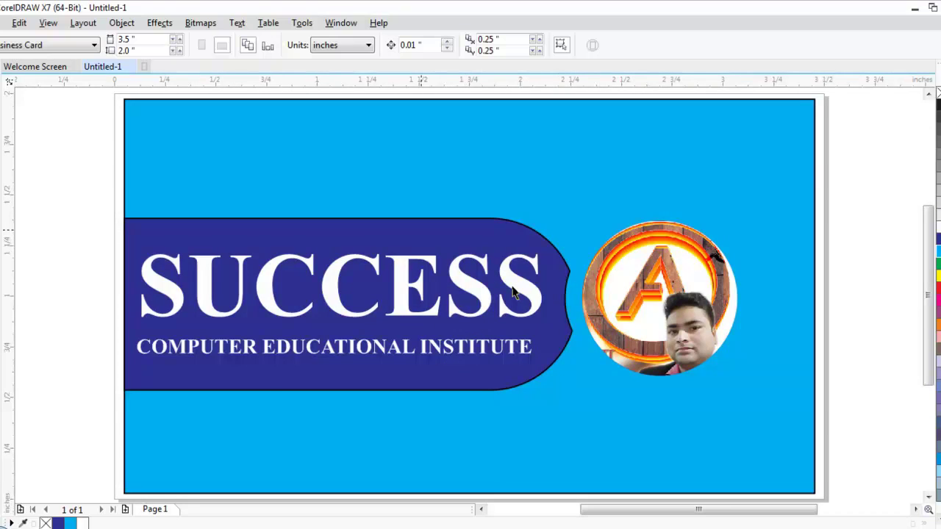
scroll(514, 292, "down", 3)
key("ctrl+Return")
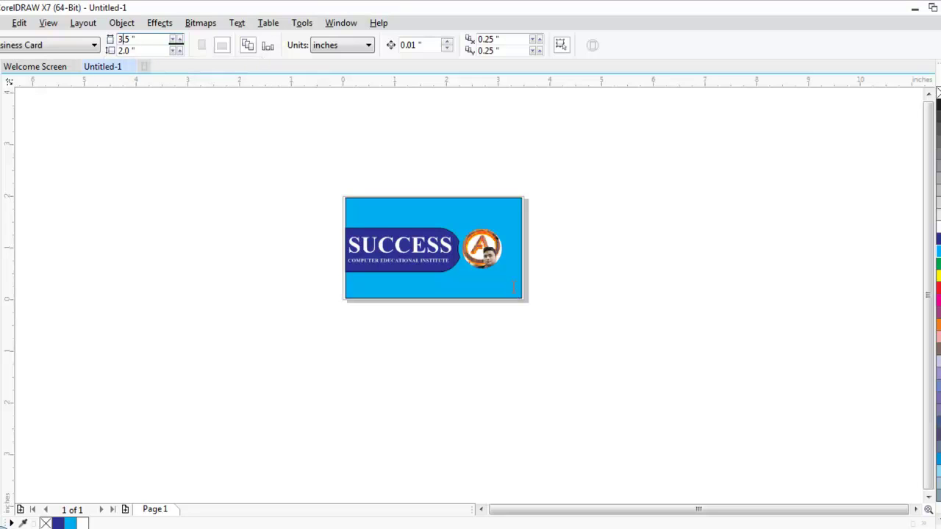
left_click_drag(137, 39, 96, 40)
type("7")
key("Tab")
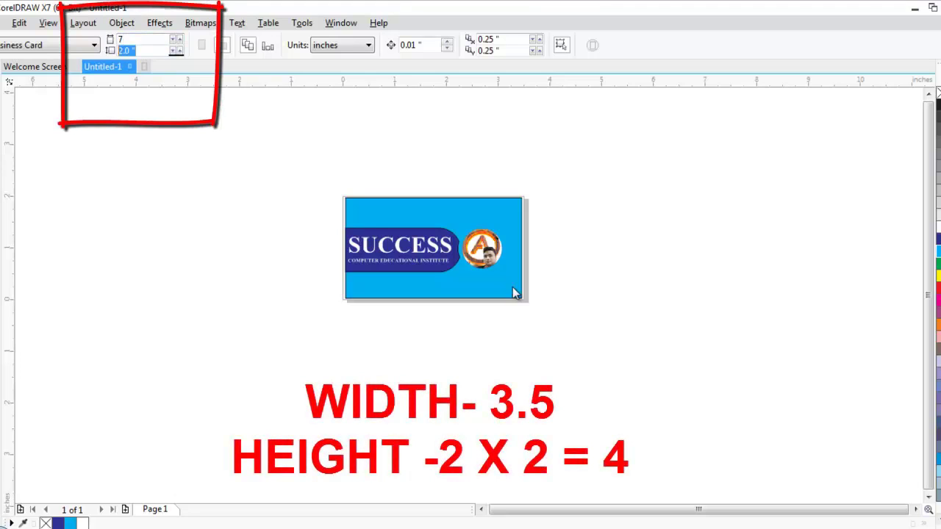
type("4")
key("Return")
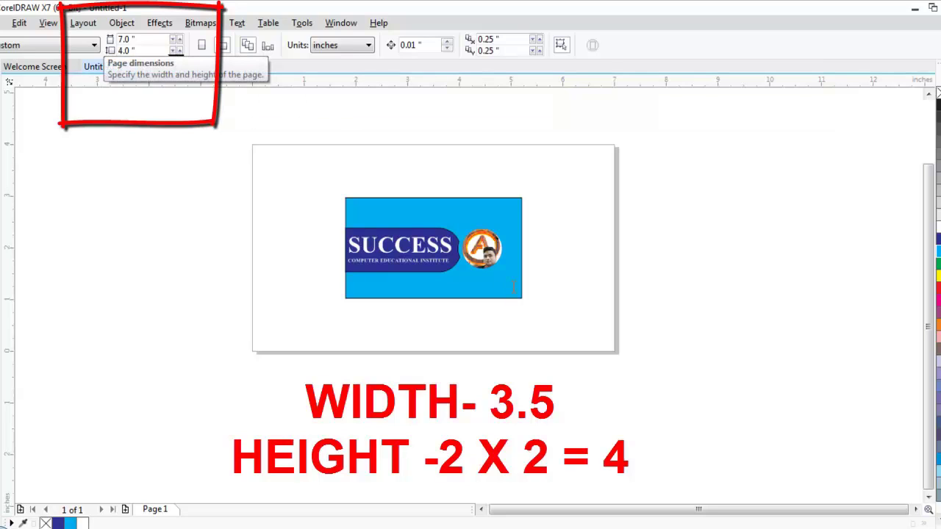
Set the page width to 3.5 inches, keeping the height at 4 inches
double_click(127, 51)
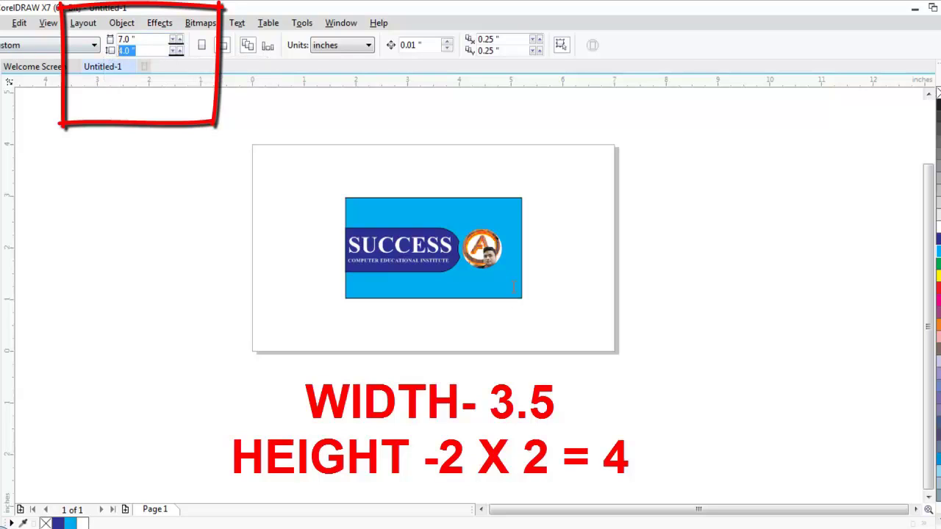
key("shift+Tab")
type("3.5")
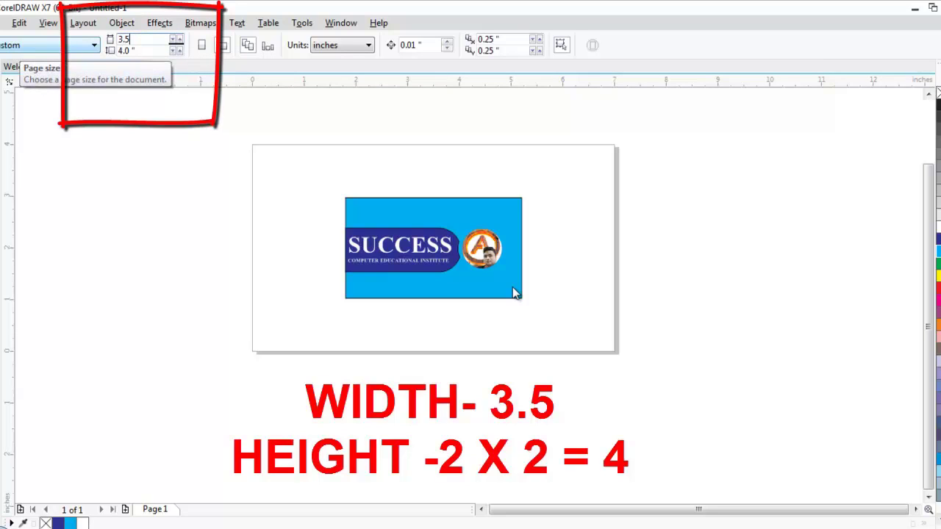
key("Return")
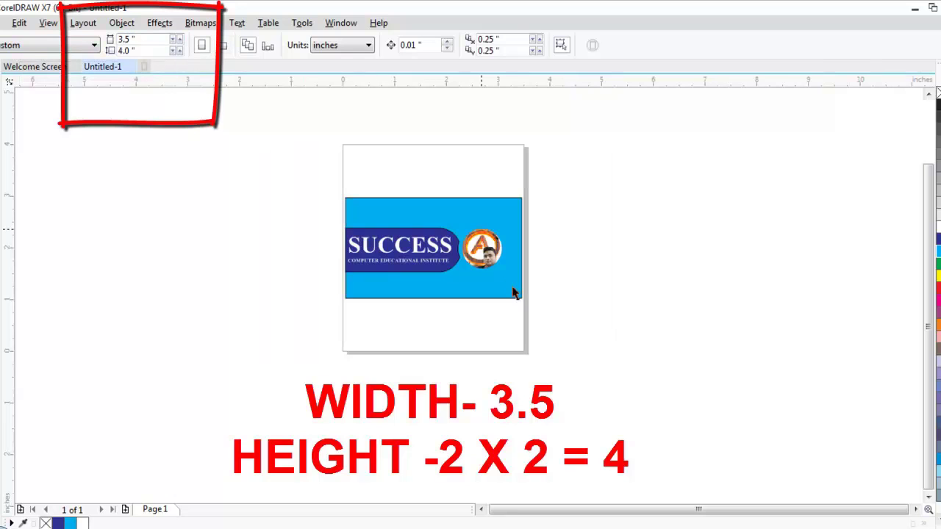
Move the card design to the upper half of the page and place a copy of it in the lower half
left_click(513, 291)
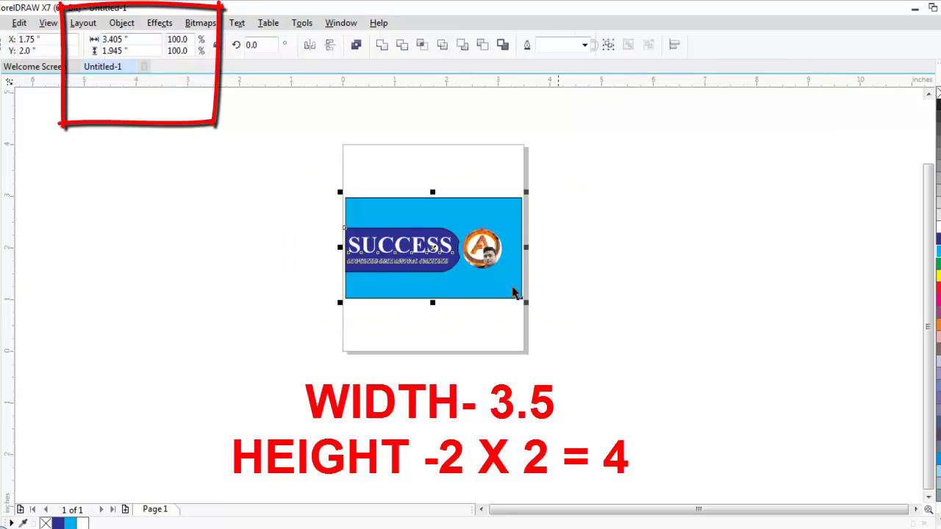
left_click_drag(470, 248, 466, 197)
left_click_drag(513, 288, 513, 287)
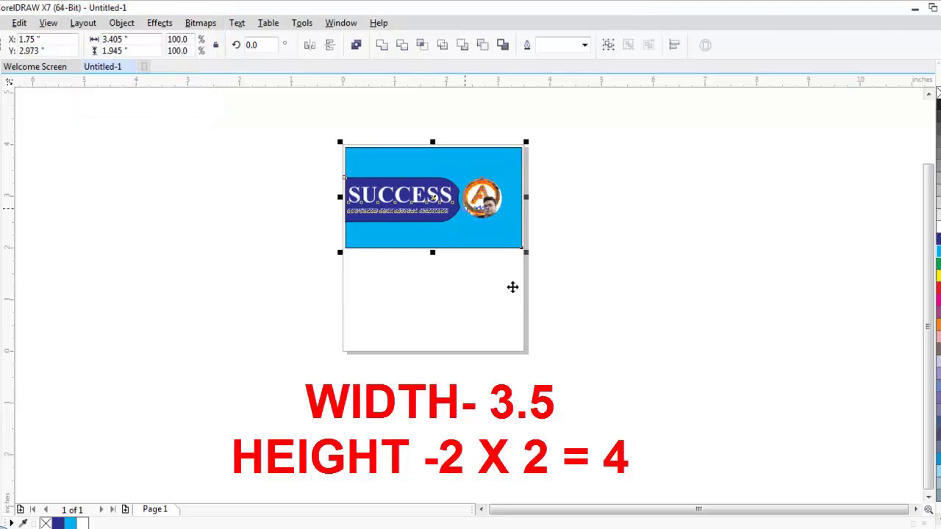
mouse_move(459, 191)
left_mouse_down()
mouse_move(459, 297)
mouse_move(453, 283)
left_mouse_up()
mouse_move(512, 287)
left_mouse_down()
mouse_move(526, 288)
mouse_move(512, 288)
left_mouse_up()
scroll(358, 266, "up", 1)
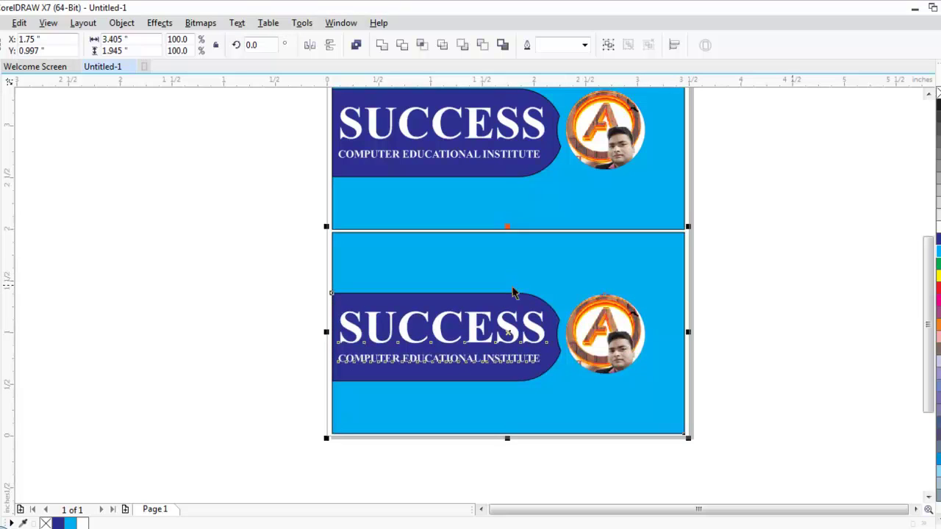
Delete the notched bar, text and circular picture from the lower card, keeping only its cyan background
key("Escape")
mouse_move(745, 282)
left_mouse_down()
mouse_move(305, 424)
mouse_move(252, 424)
mouse_move(247, 398)
left_mouse_up()
key("Delete")
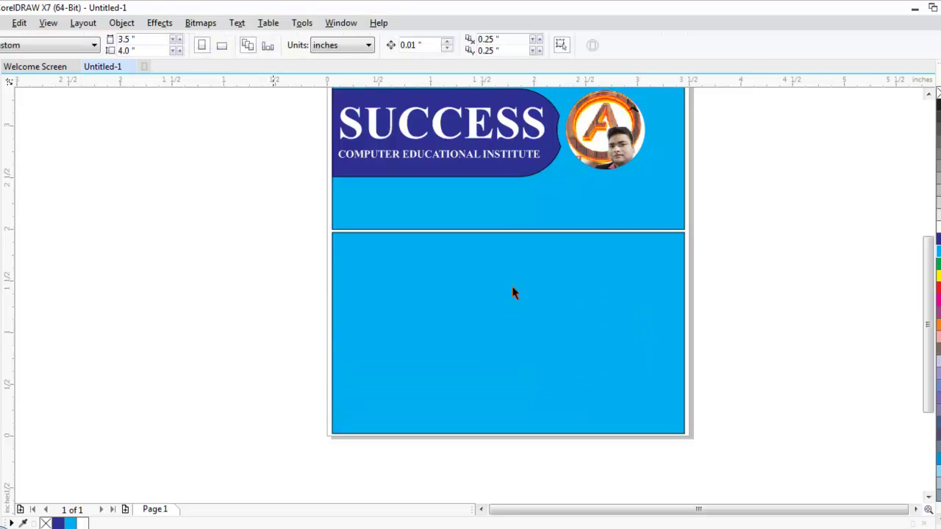
Draw a rectangle about 1.87 by 1.34 inches in the lower card's bottom-left corner, flush with the card's left edge
key("F6")
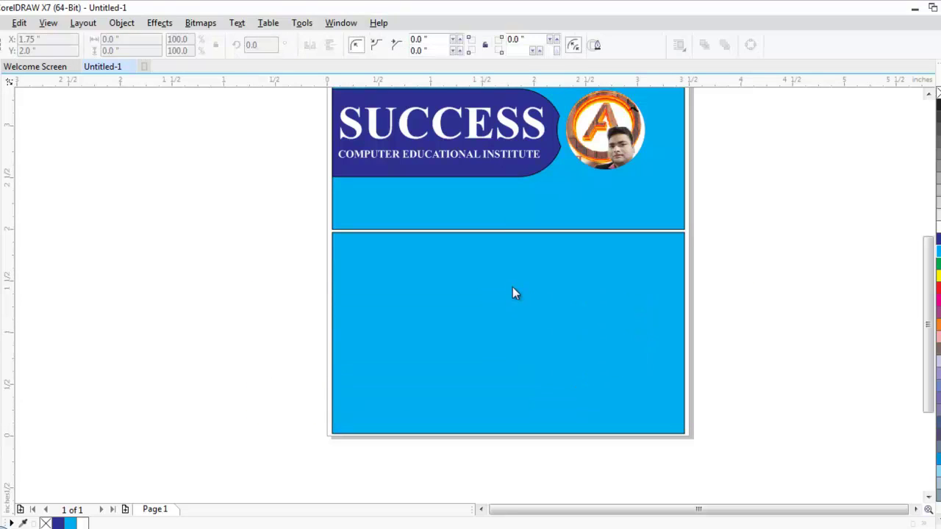
left_click_drag(328, 295, 527, 435)
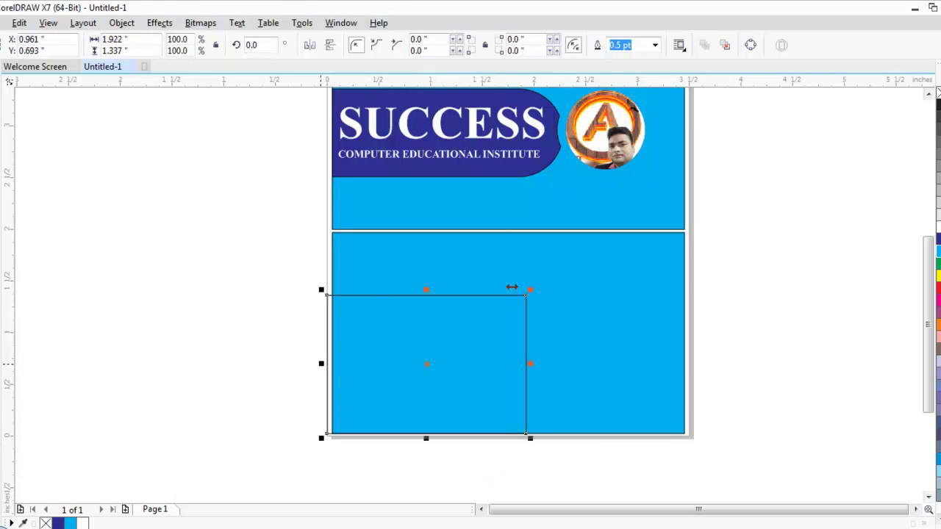
left_click_drag(321, 364, 339, 364)
left_click_drag(512, 287, 512, 287)
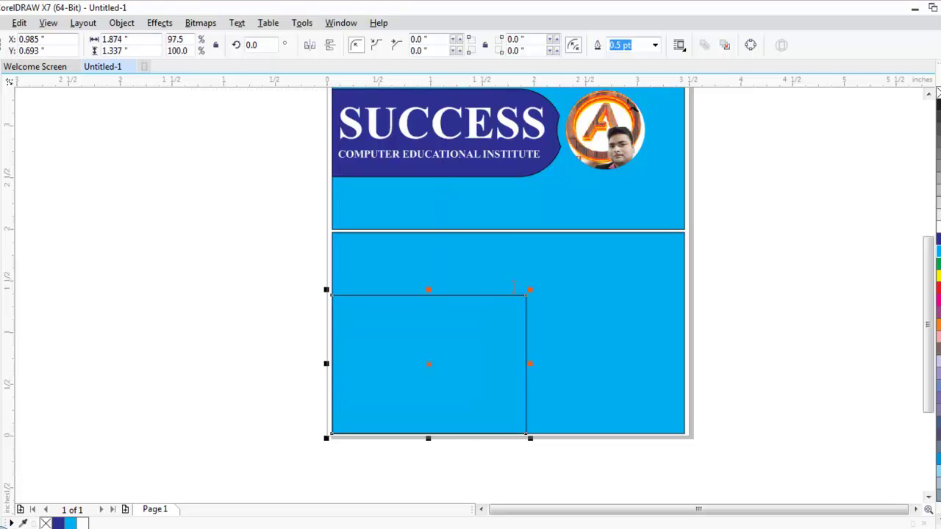
Convert the new rectangle to curves and delete its upper-right node to form a triangle
key("alt+j")
key("Down")
key("Down")
key("Down")
key("Down")
key("Down")
key("Down")
key("Down")
key("Down")
key("Down")
key("Down")
key("Down")
key("Down")
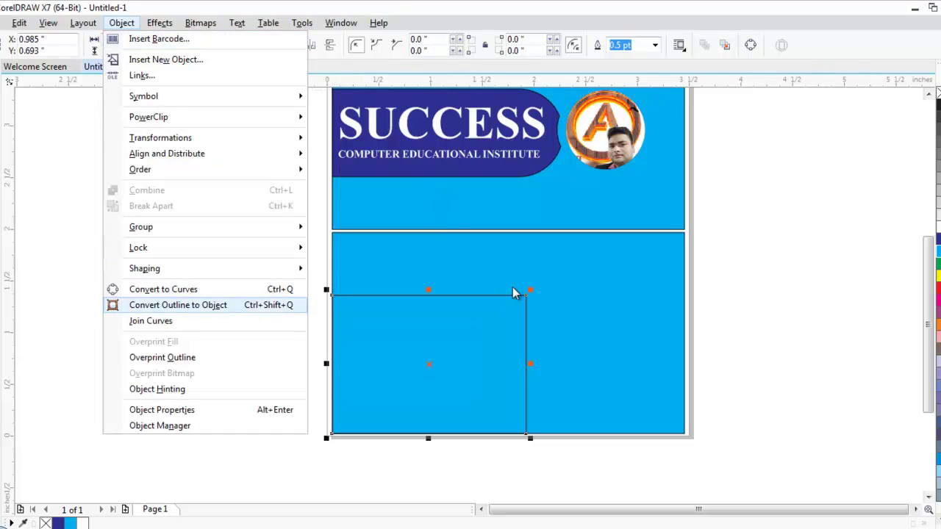
key("Up")
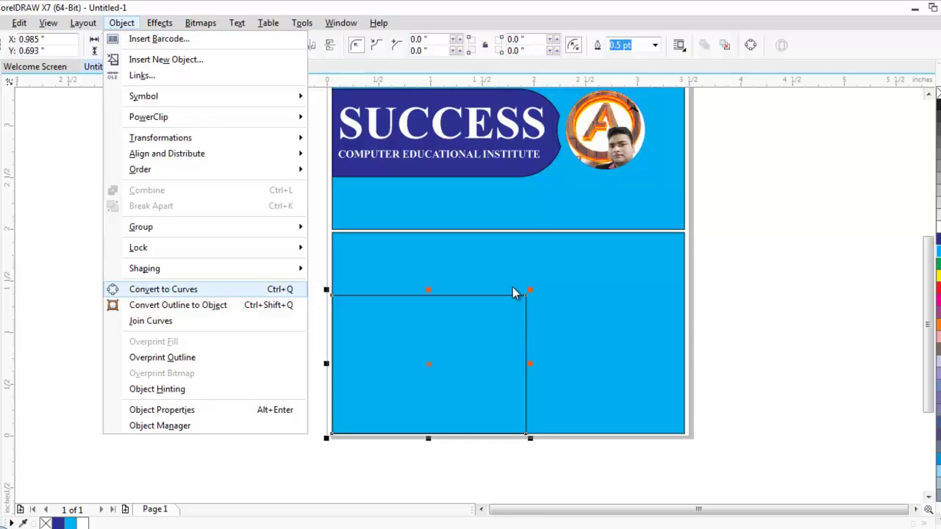
key("Return")
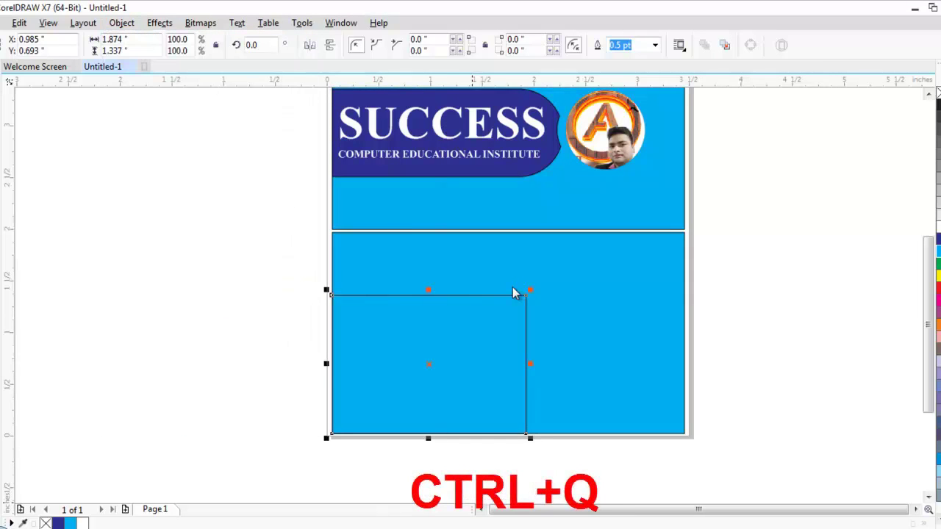
key("F10")
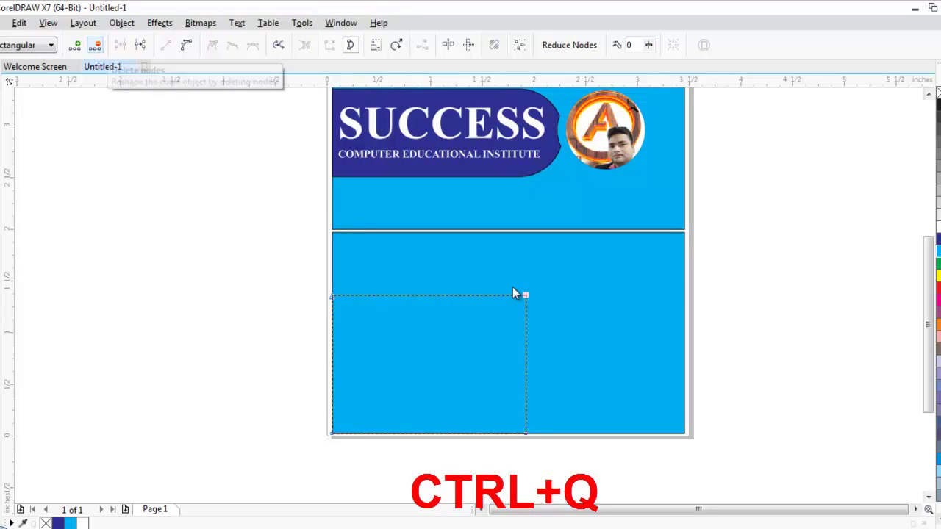
key("Delete")
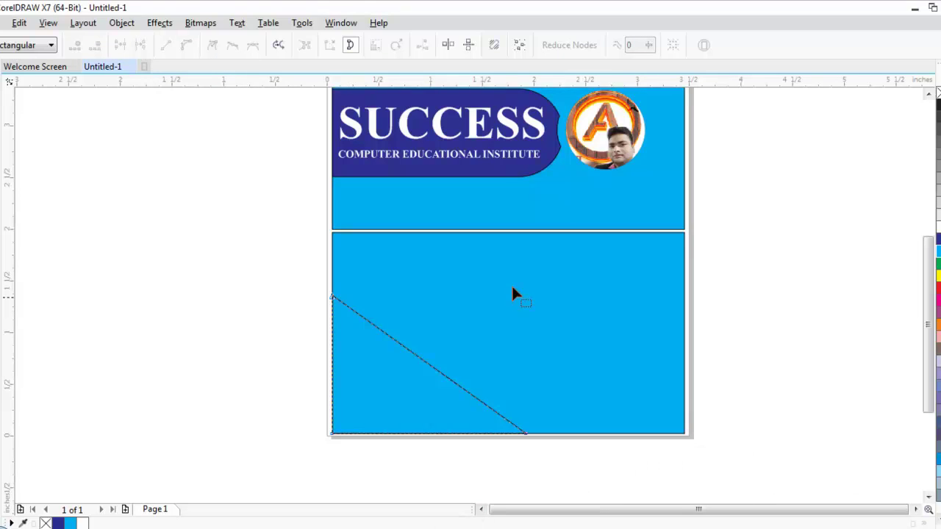
Stretch the triangle's end nodes to the lower card's top-left and bottom-right corners
left_click_drag(332, 297, 333, 234)
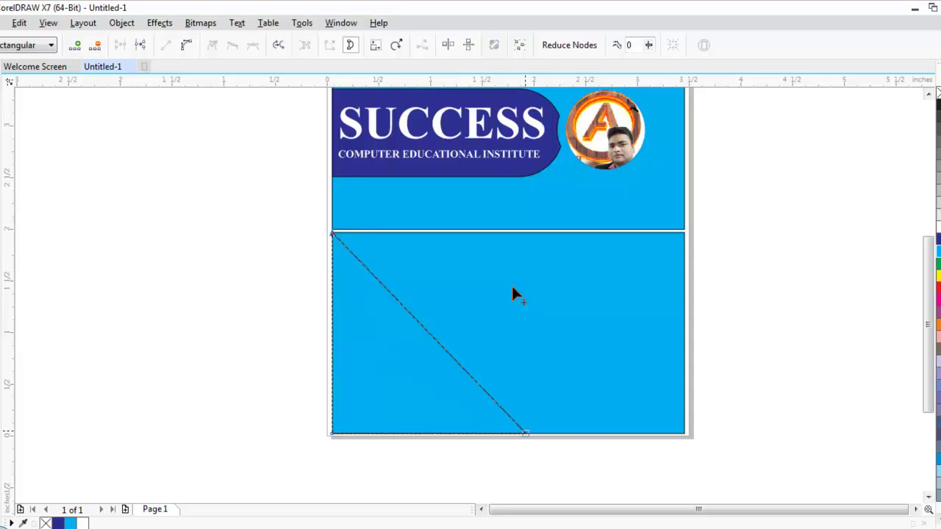
left_click_drag(525, 433, 685, 436)
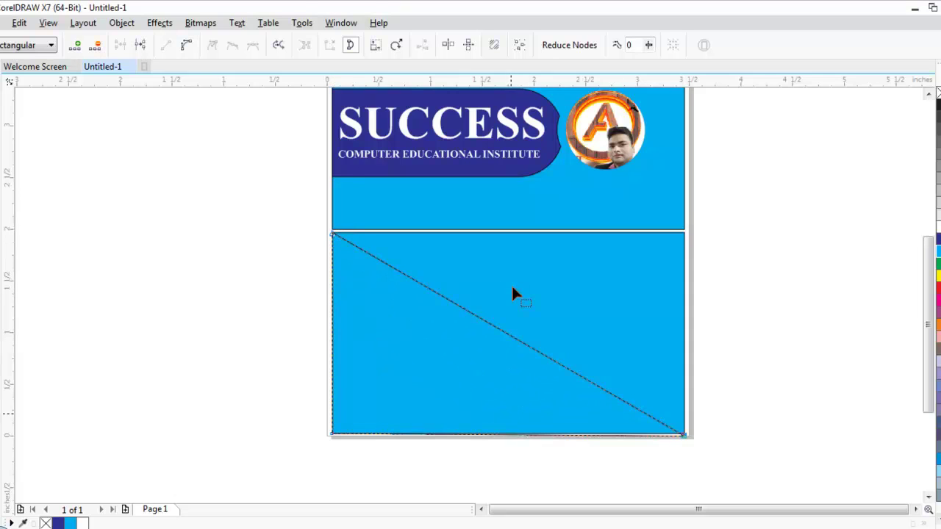
scroll(513, 294, "up", 1)
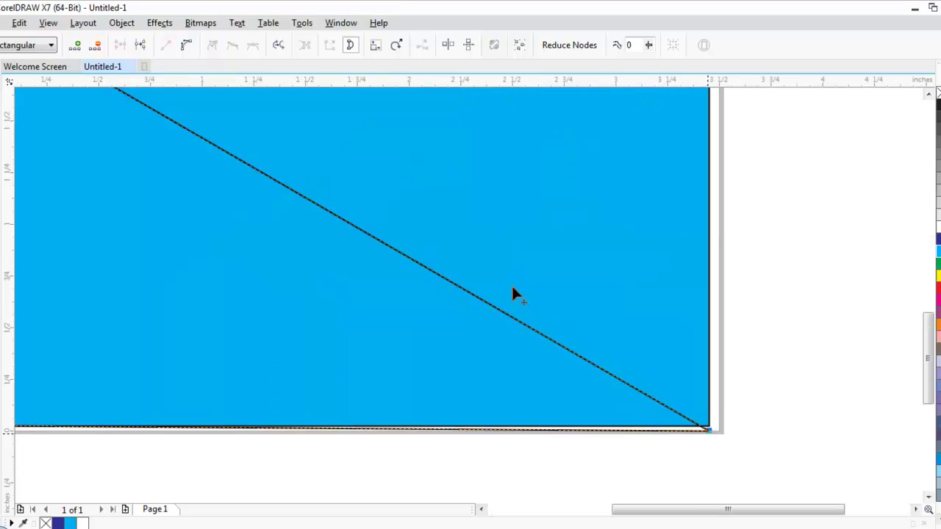
left_click_drag(709, 426, 709, 425)
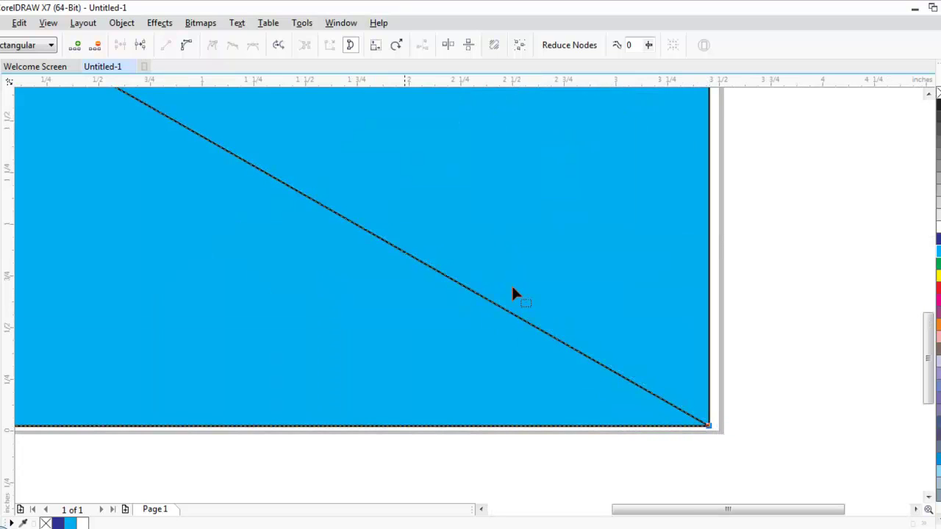
scroll(513, 294, "down", 1)
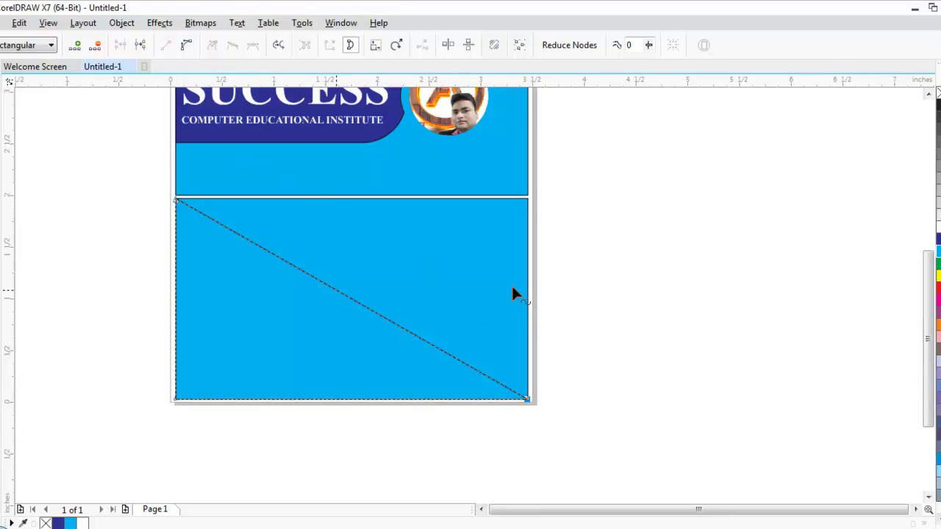
Bend the triangle's diagonal inward by adding a middle node, converting the segment to a curve and removing the node
left_click(513, 294)
key("F10")
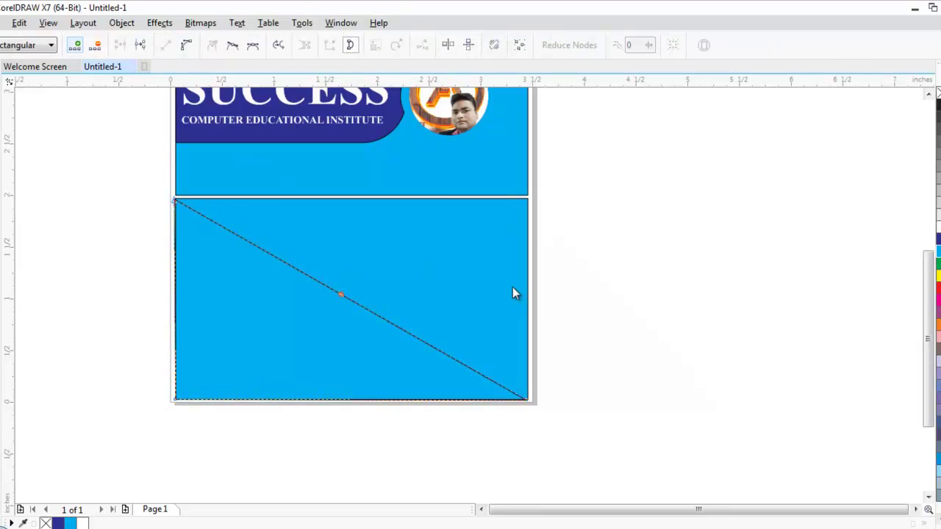
left_click(75, 45)
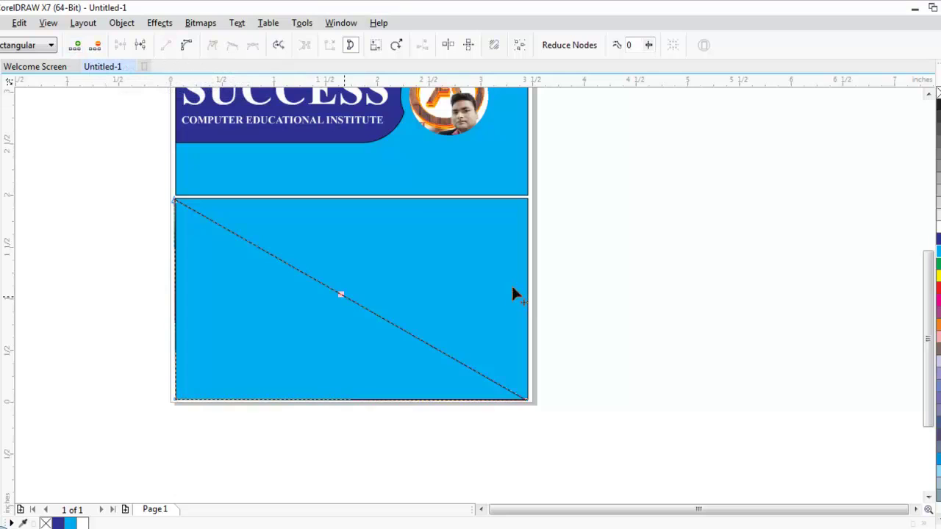
left_click_drag(341, 294, 284, 353)
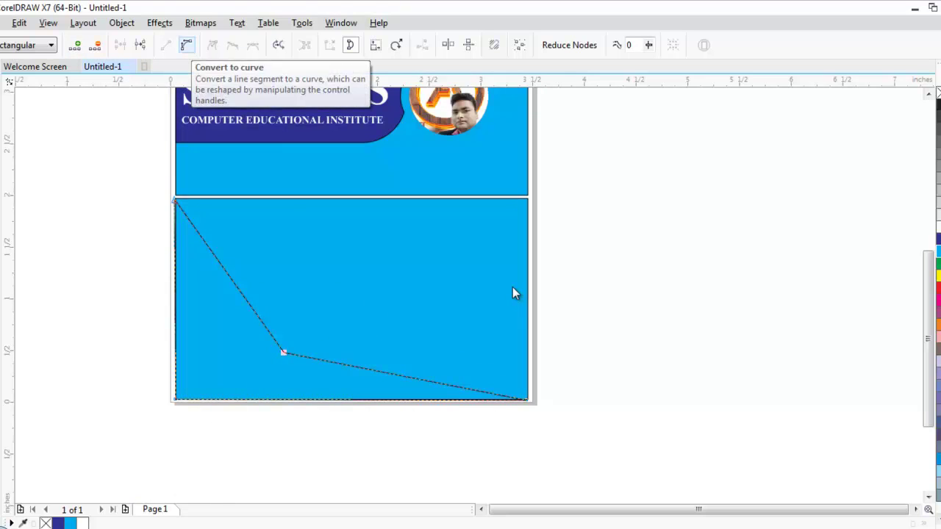
left_click(186, 45)
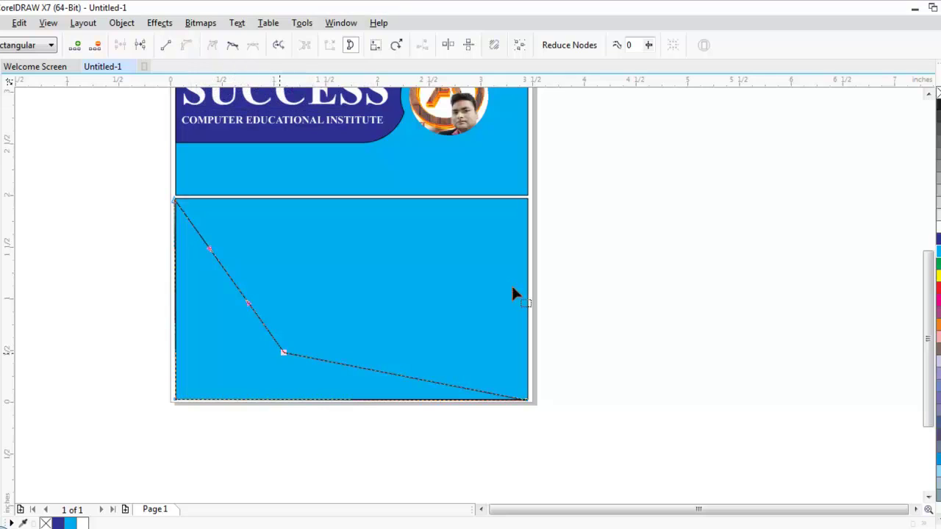
double_click(284, 353)
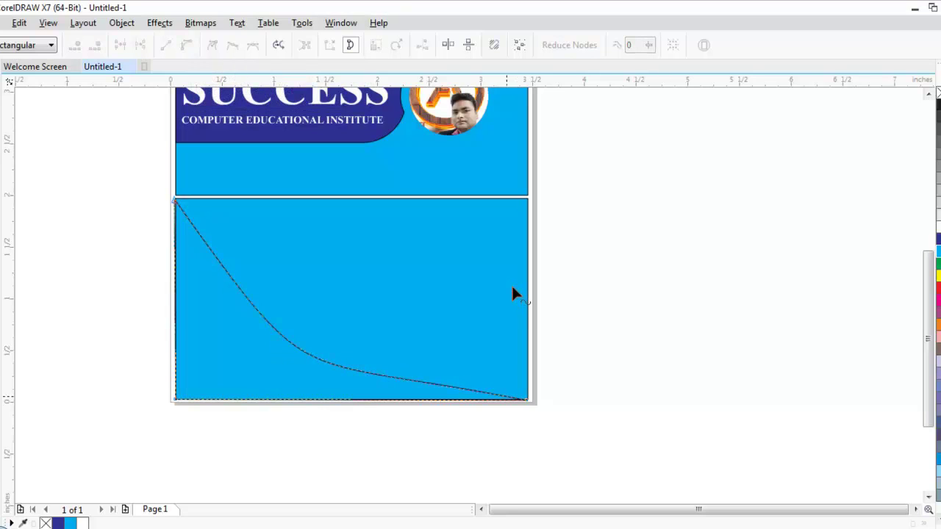
Adjust the diagonal's control handles into a flowing S-curve and fill the shape with blue
left_click(527, 400)
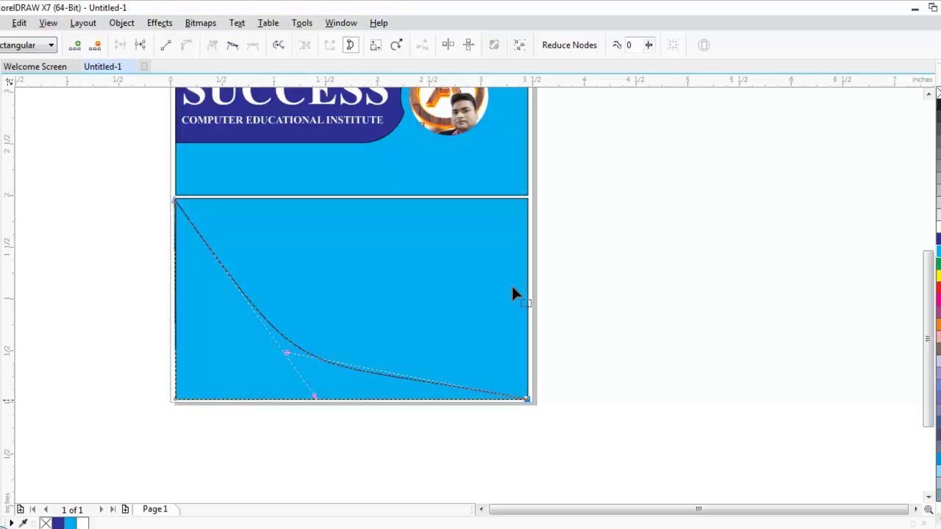
left_click_drag(315, 396, 239, 388)
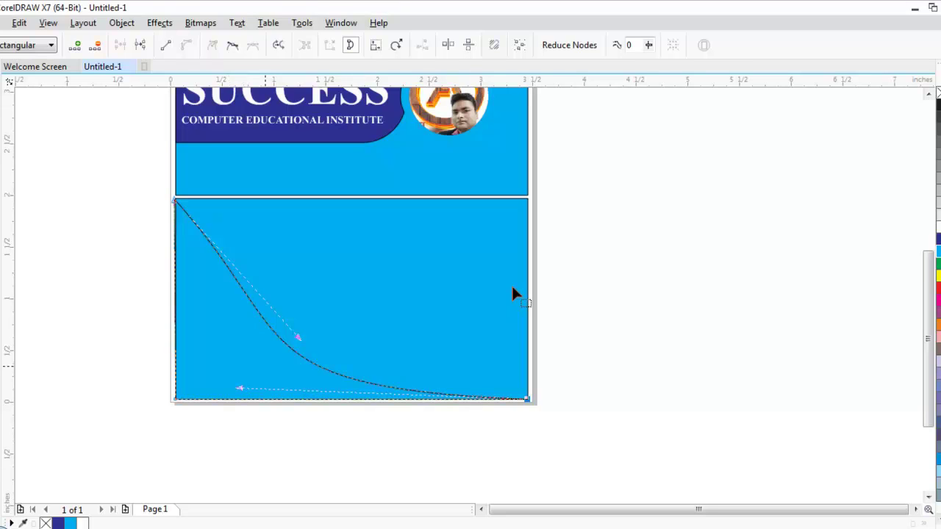
left_click_drag(300, 338, 316, 299)
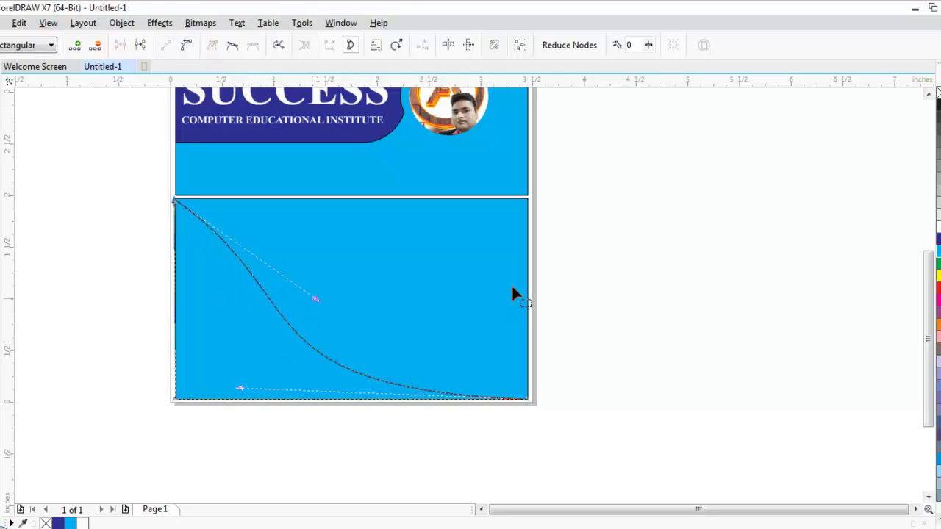
left_click_drag(240, 387, 177, 387)
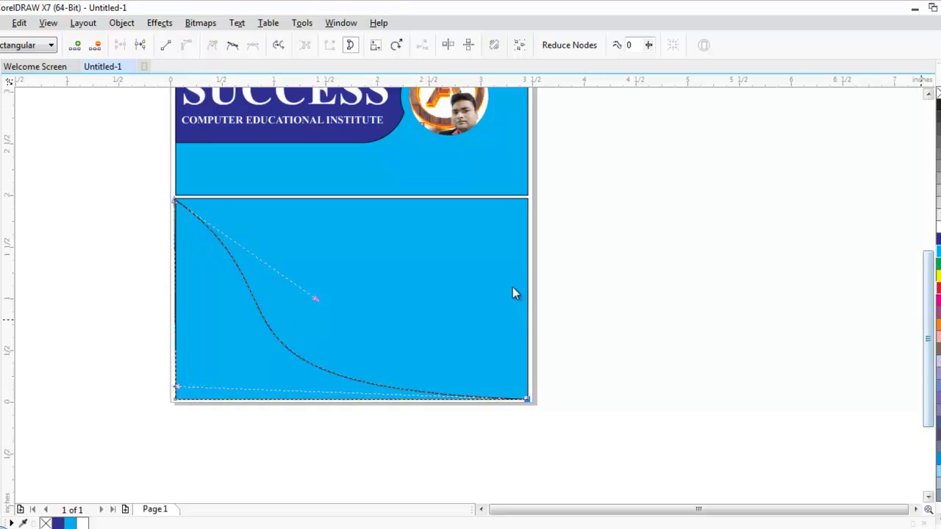
left_click(938, 238)
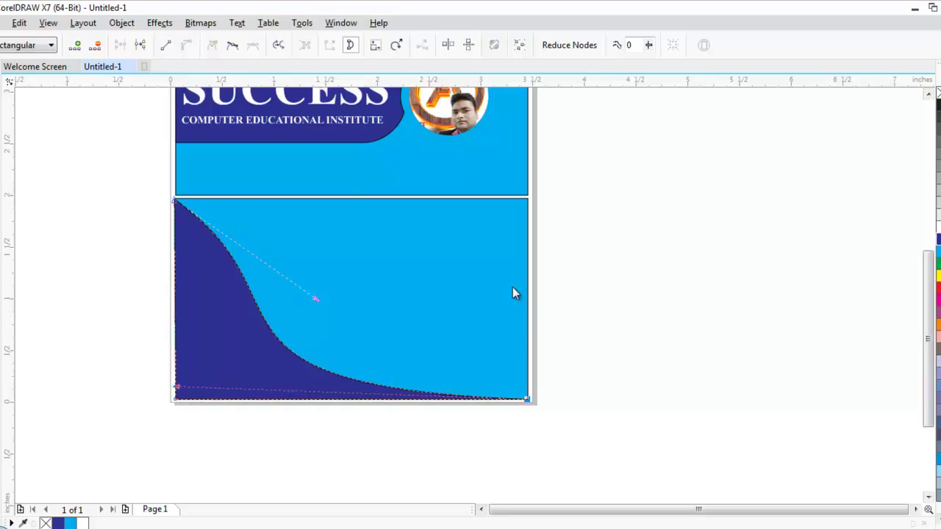
key("space")
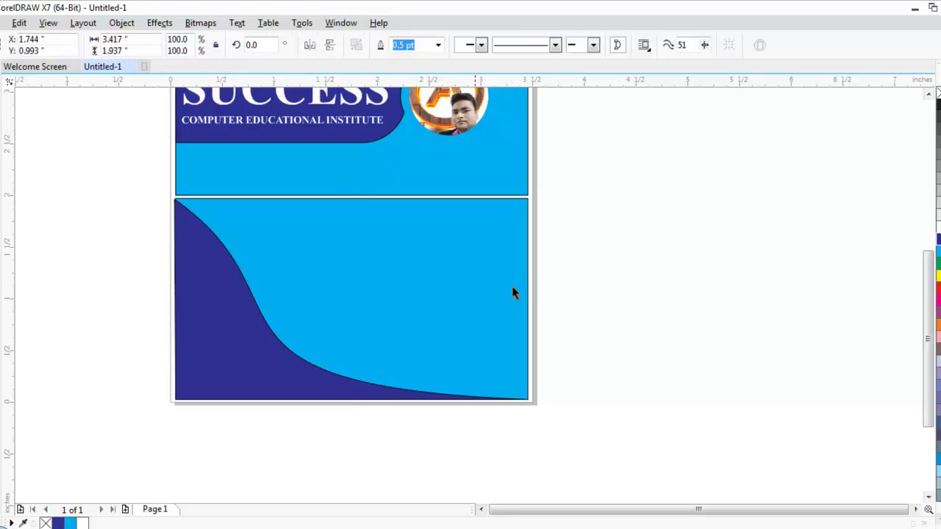
key("Escape")
Place a copy of the circular picture on the blue curve of the lower card
left_click(449, 111)
mouse_move(450, 111)
left_mouse_down()
mouse_move(409, 240)
mouse_move(336, 332)
mouse_move(291, 365)
mouse_move(276, 356)
left_mouse_up()
right_click(276, 355)
key("Escape")
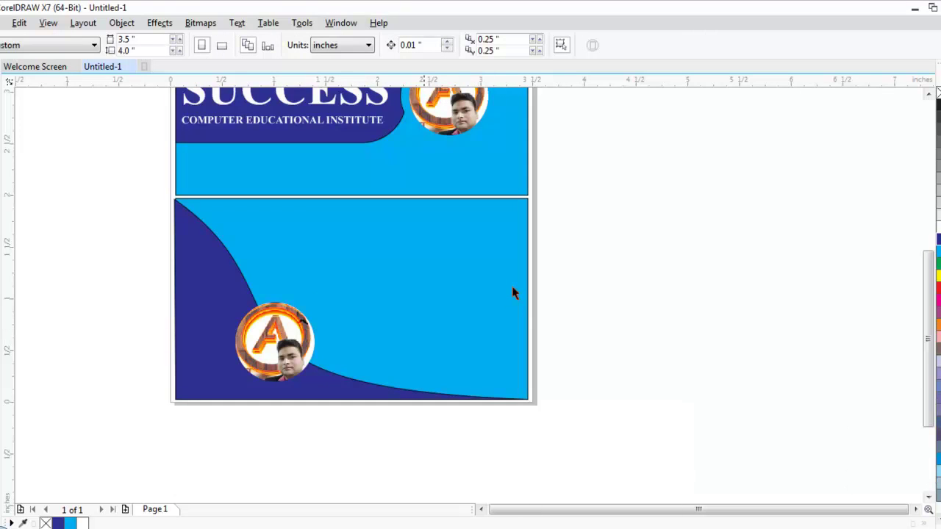
Copy the SUCCESS COMPUTER EDUCATIONAL INSTITUTE text to the top of the lower card and nudge it down slightly
left_click_drag(359, 99, 363, 239)
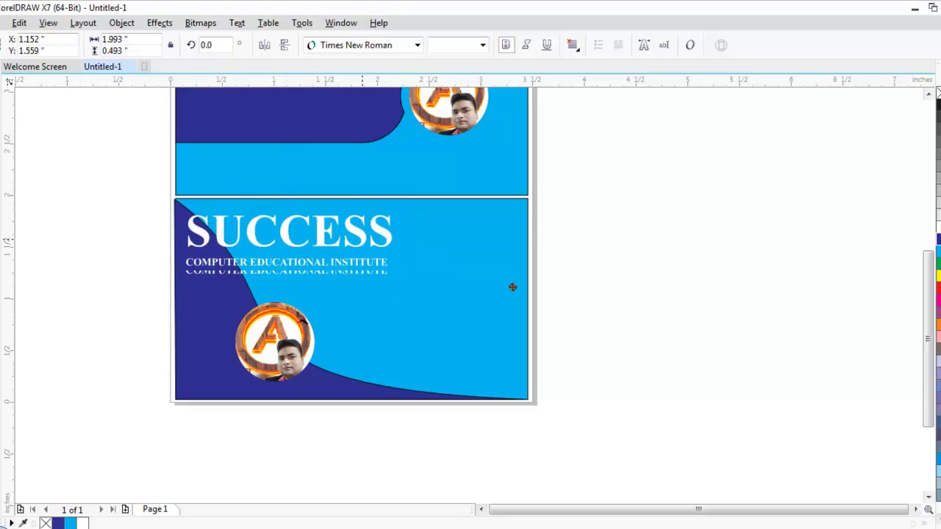
key("Down")
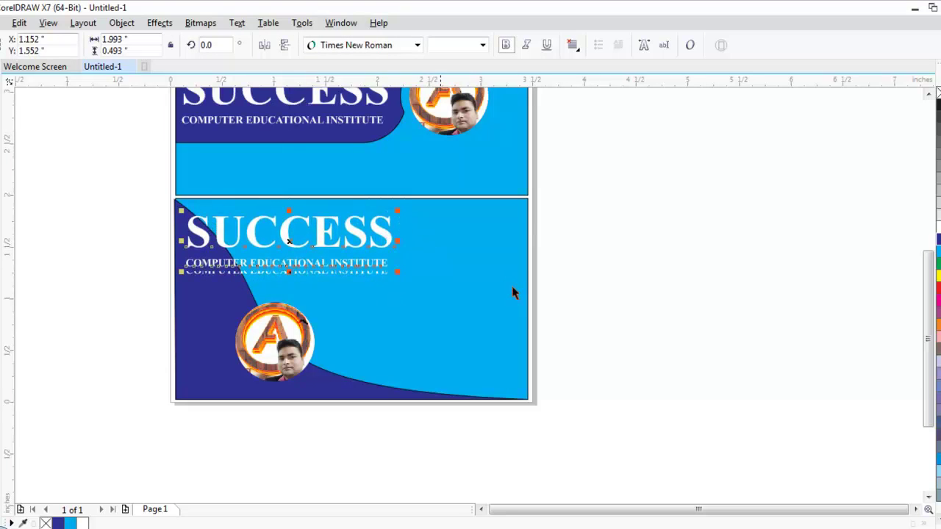
key("Escape")
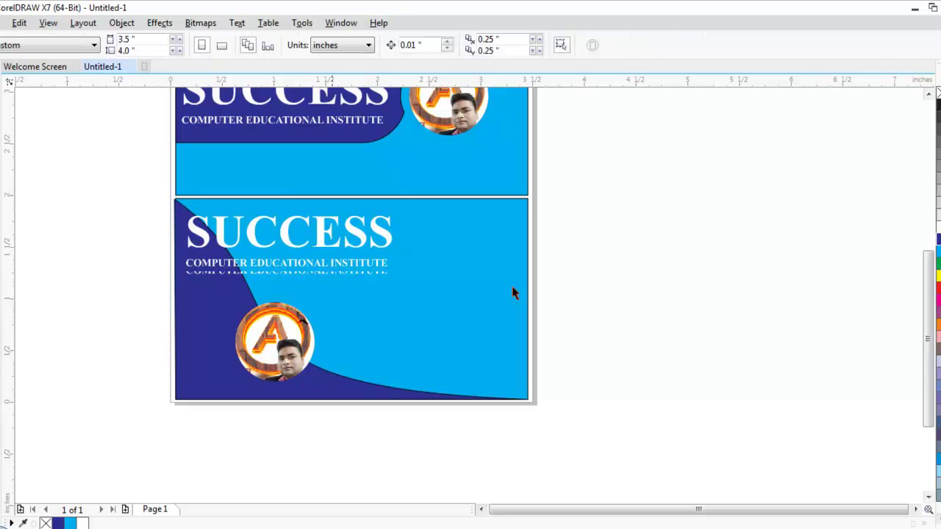
Recolour the lower card's SUCCESS COMPUTER EDUCATIONAL INSTITUTE text blue
key("F4")
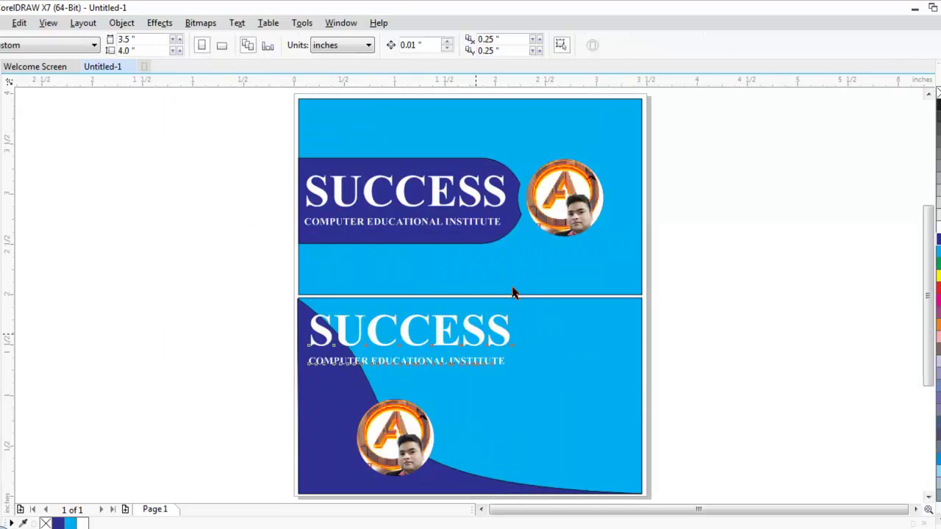
key("Tab")
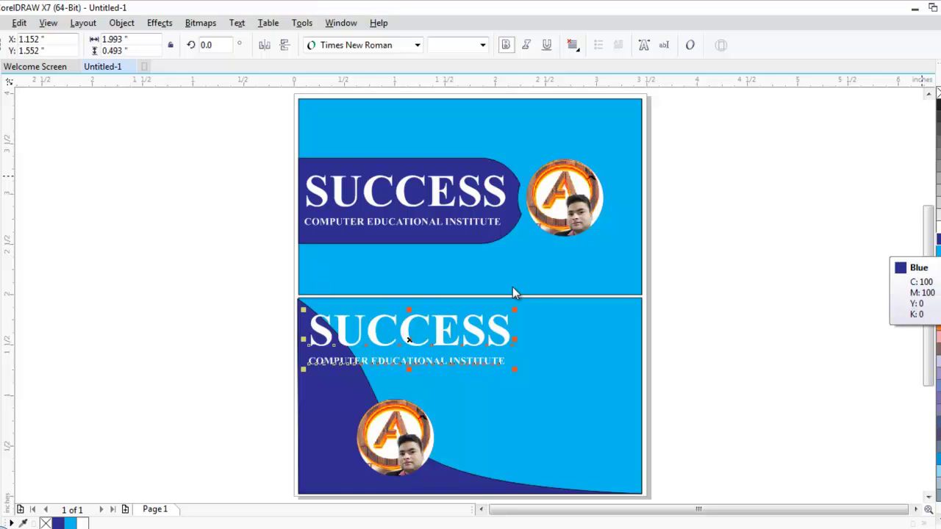
left_click(938, 239)
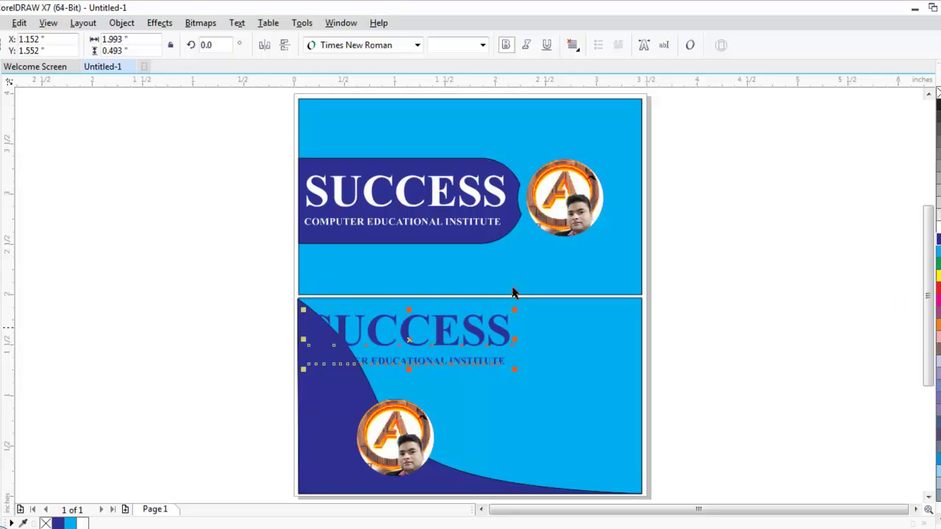
Undo the lower card text's blue recolour, then duplicate the white text and move the duplicate over the original
key("ctrl+z")
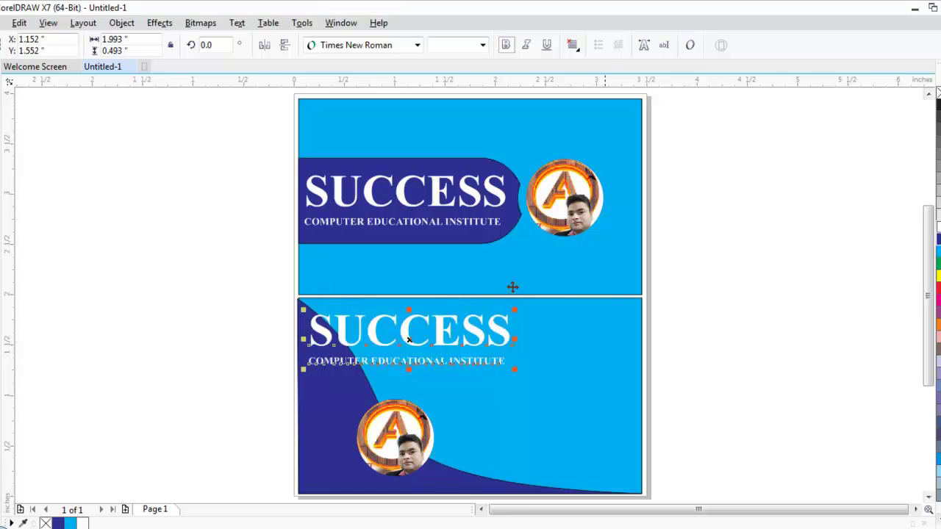
key("ctrl+d")
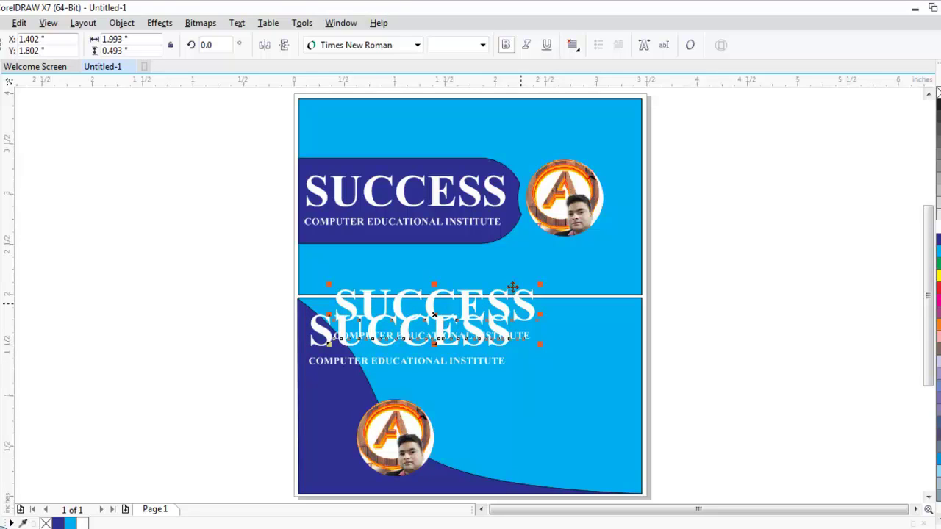
mouse_move(512, 287)
left_mouse_down()
mouse_move(498, 312)
mouse_move(475, 319)
mouse_move(483, 312)
left_mouse_up()
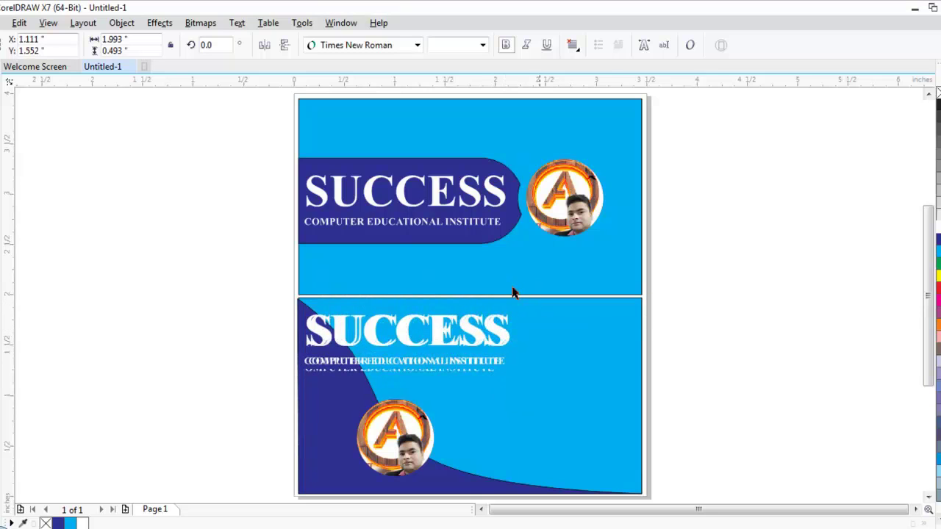
Try green, blue and cyan fills on the duplicated SUCCESS COMPUTER EDUCATIONAL INSTITUTE text
left_click(938, 264)
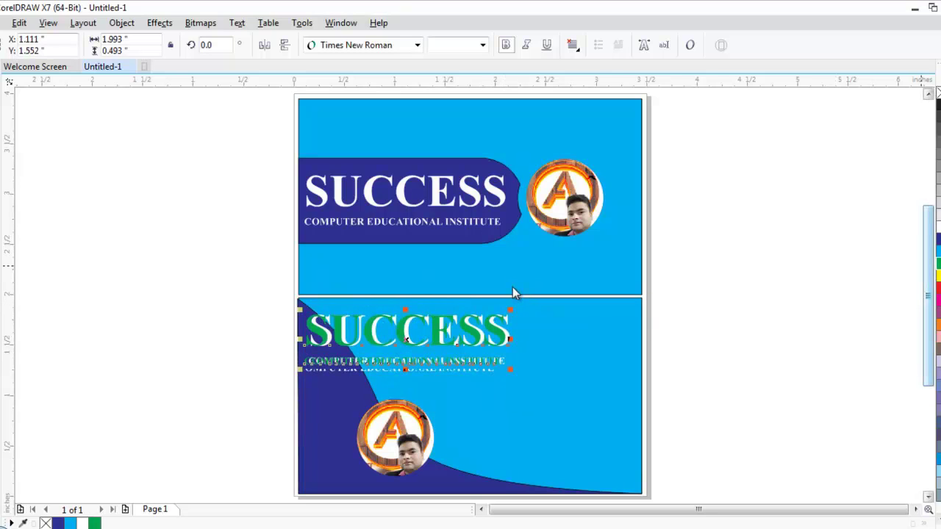
left_click(939, 252)
left_click(938, 239)
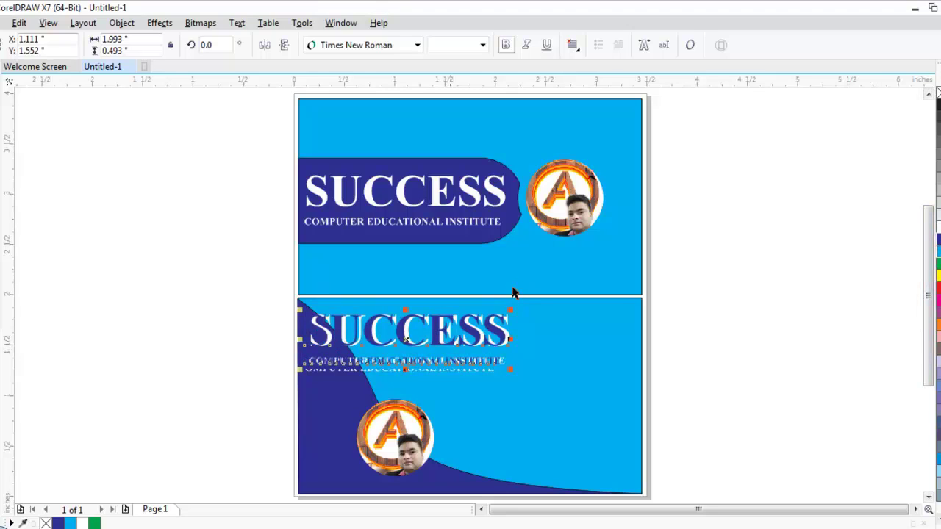
left_click(938, 252)
left_click_drag(420, 317, 421, 317)
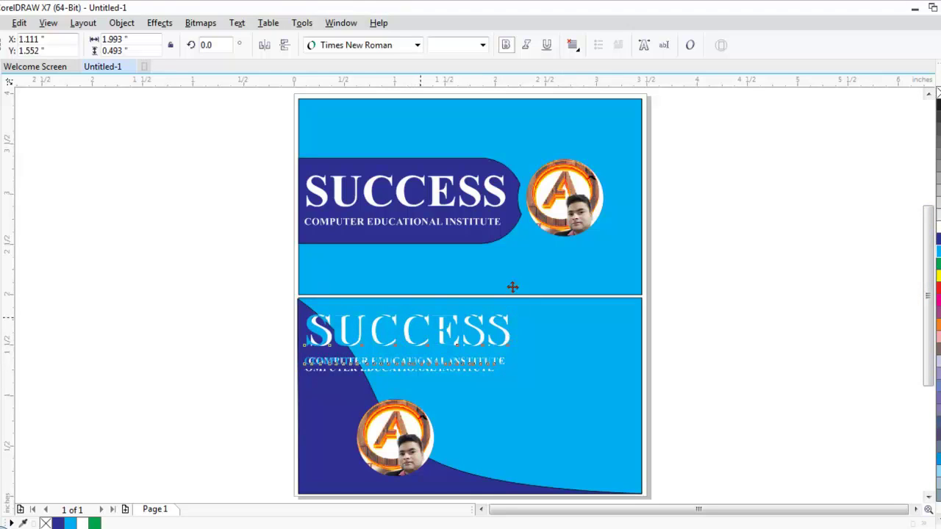
Offset the duplicated text slightly down and left of the white original and colour it blue
key("ctrl+z")
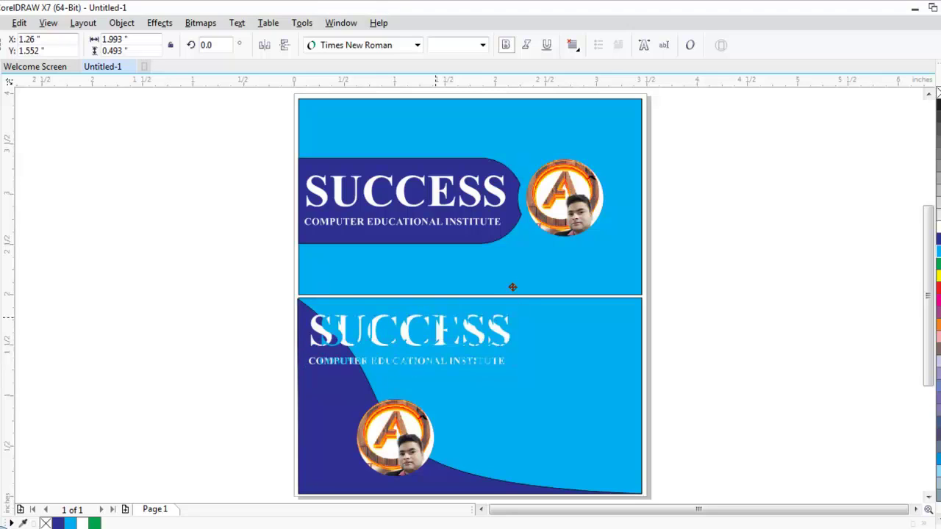
key("ctrl+z")
key("ctrl+z")
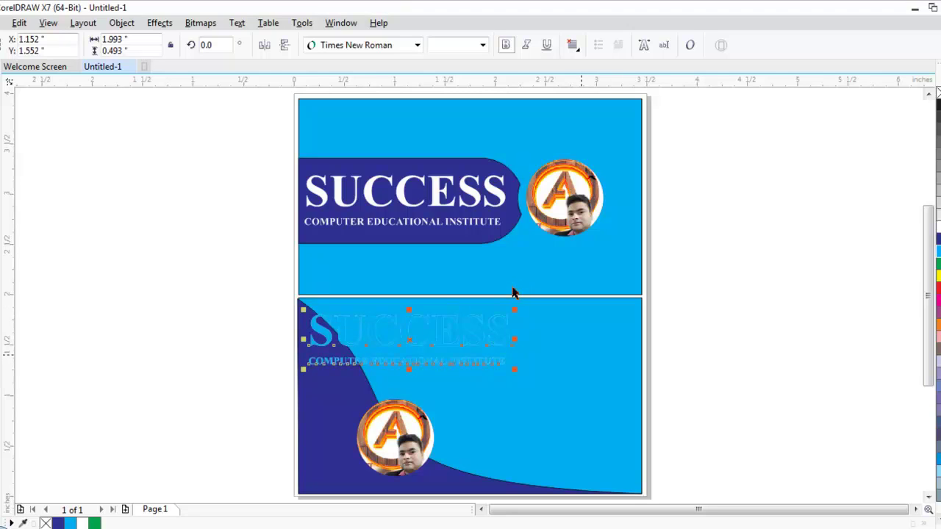
key("ctrl+z")
key("ctrl+z")
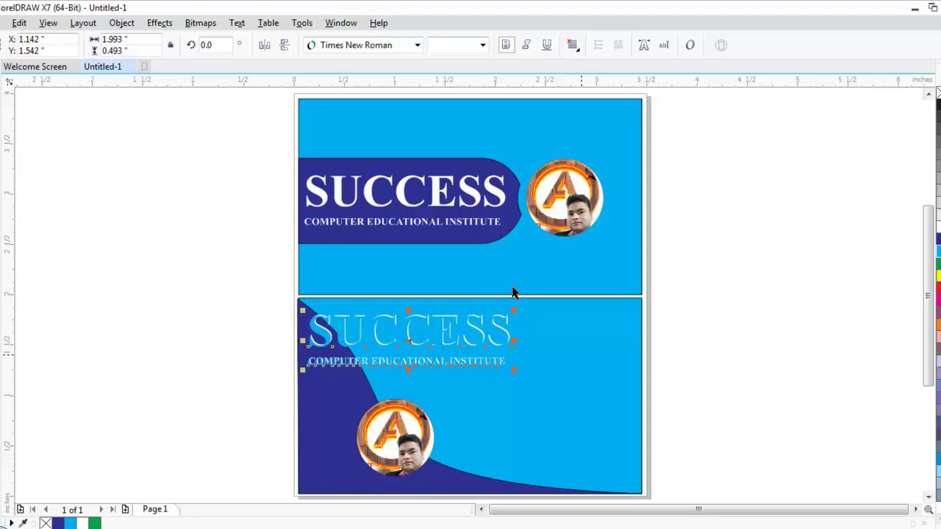
key("ctrl+z")
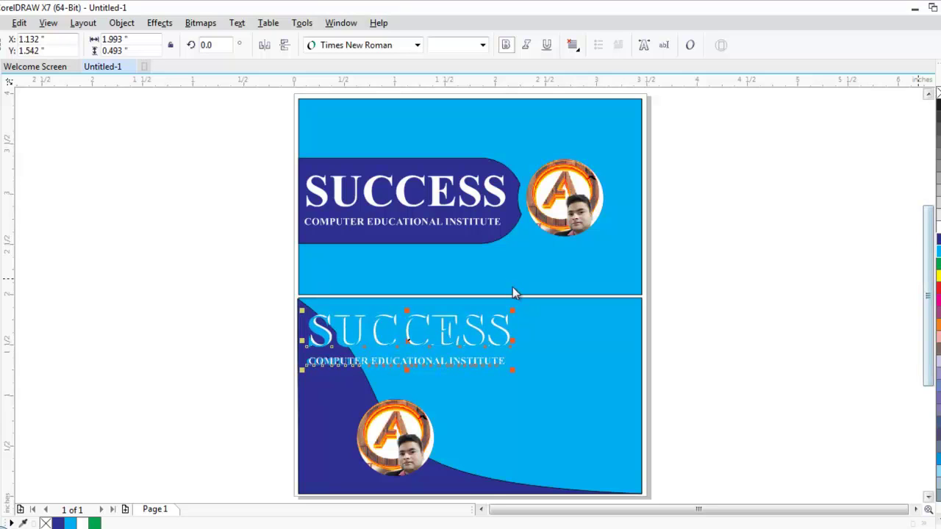
key("ctrl+z")
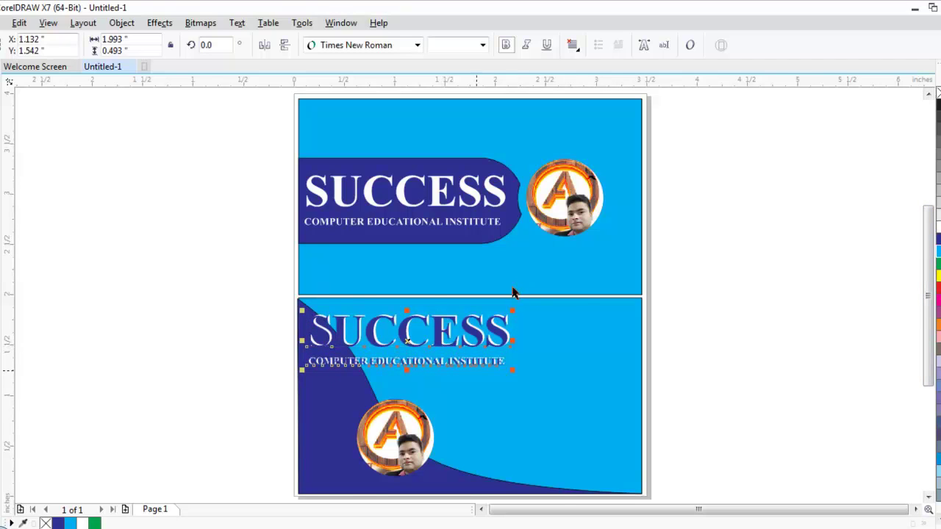
Align the blue text copy exactly over the white original on the lower card
scroll(514, 292, "up", 2)
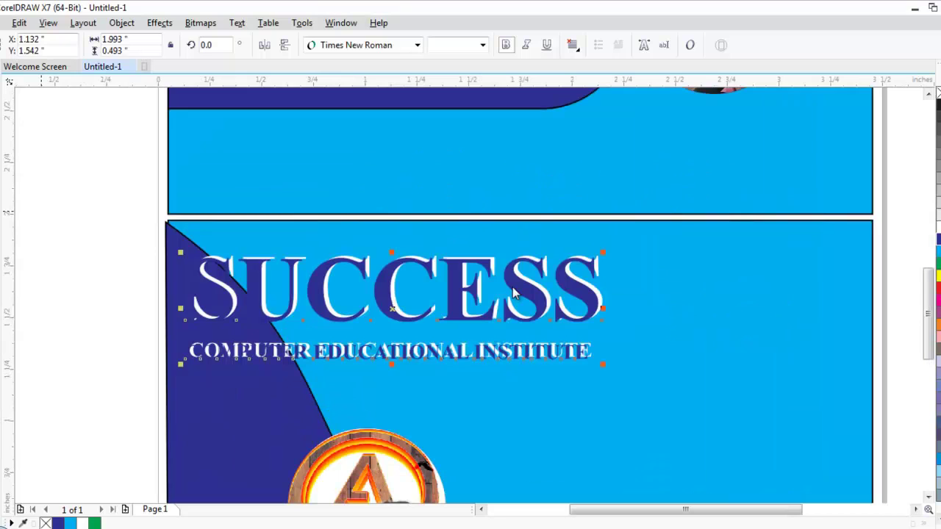
key("z")
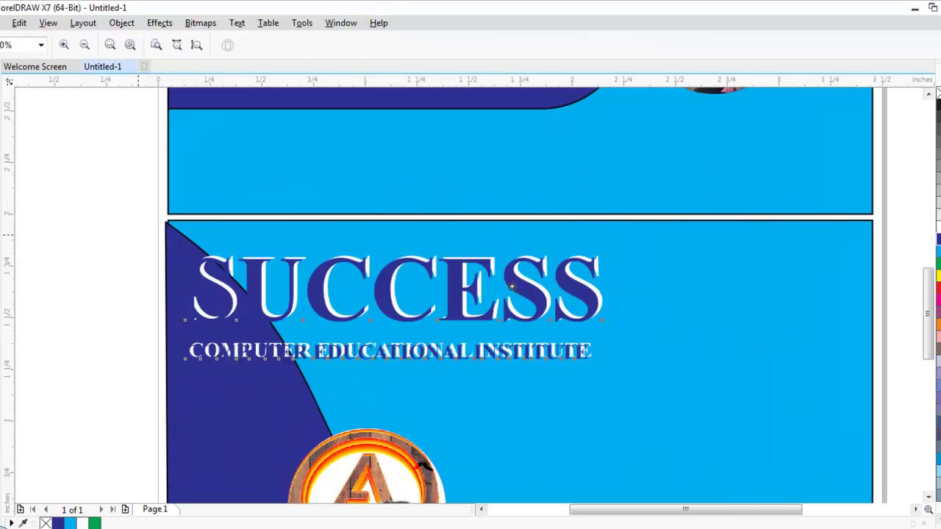
left_click_drag(138, 235, 715, 408)
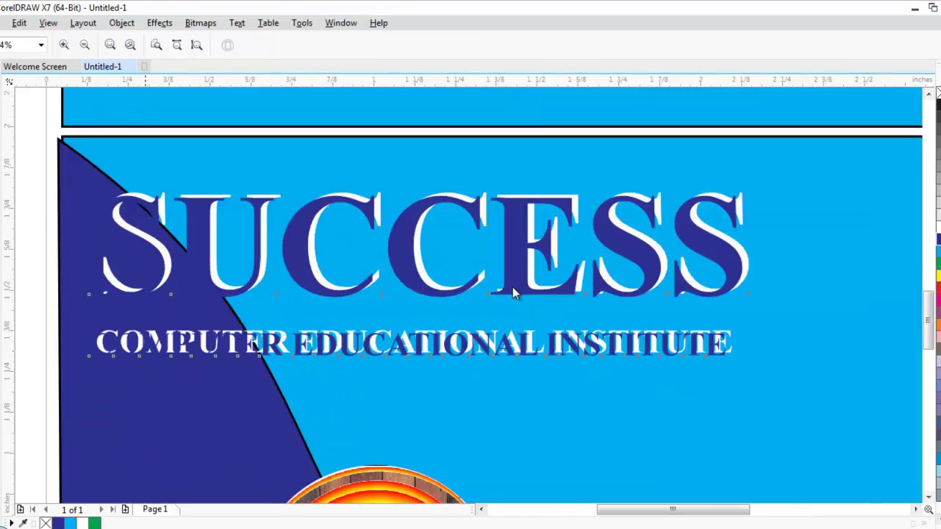
key("space")
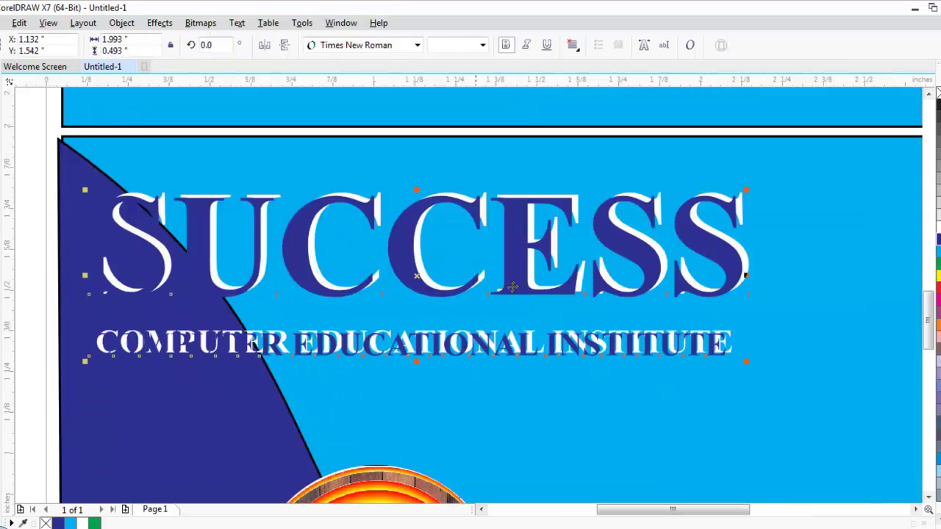
left_click_drag(513, 287, 512, 288)
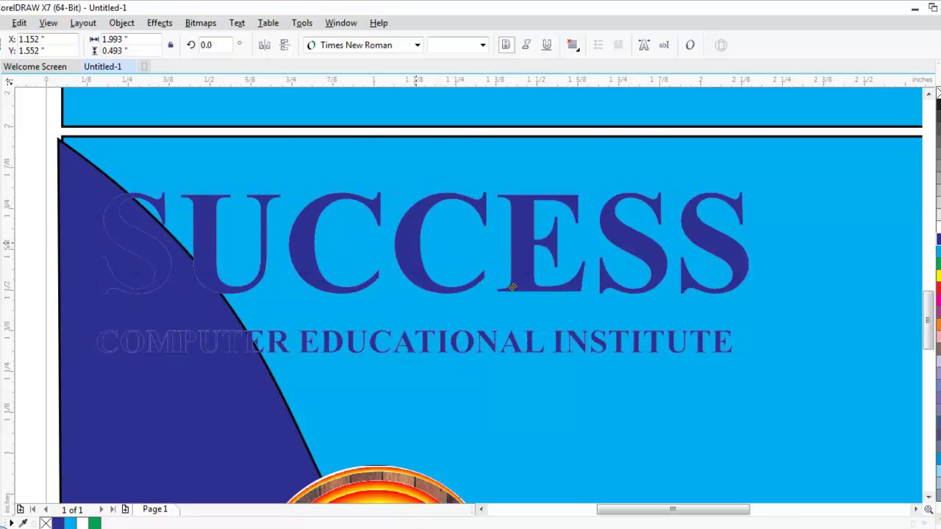
Nudge the blue text copy in small increments until it sits 0.01 inch below the white original
key("Up")
key("Up")
key("Right")
key("Left")
key("Up")
key("Down")
key("Down")
key("Down")
key("Right")
key("Right")
key("Right")
key("Left")
key("Left")
key("Left")
left_click_drag(512, 286, 514, 287)
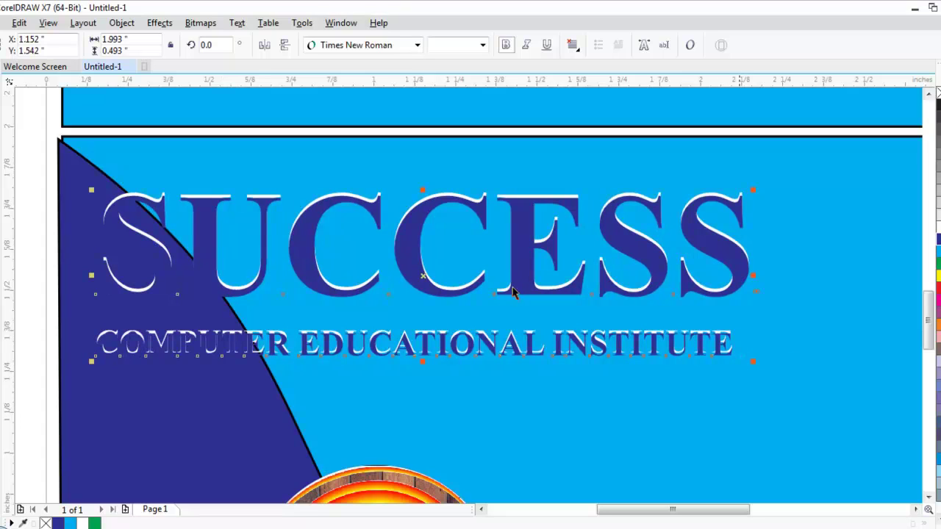
Scale the blue text copy down slightly to about 1.97 inches wide and deselect it
left_click_drag(753, 362, 745, 355)
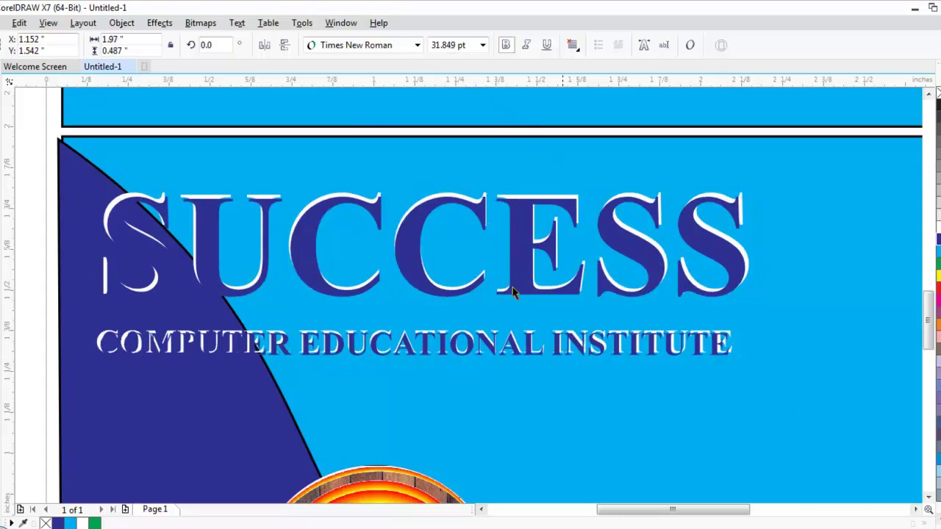
left_click(513, 293)
scroll(513, 293, "down", 2)
key("Escape")
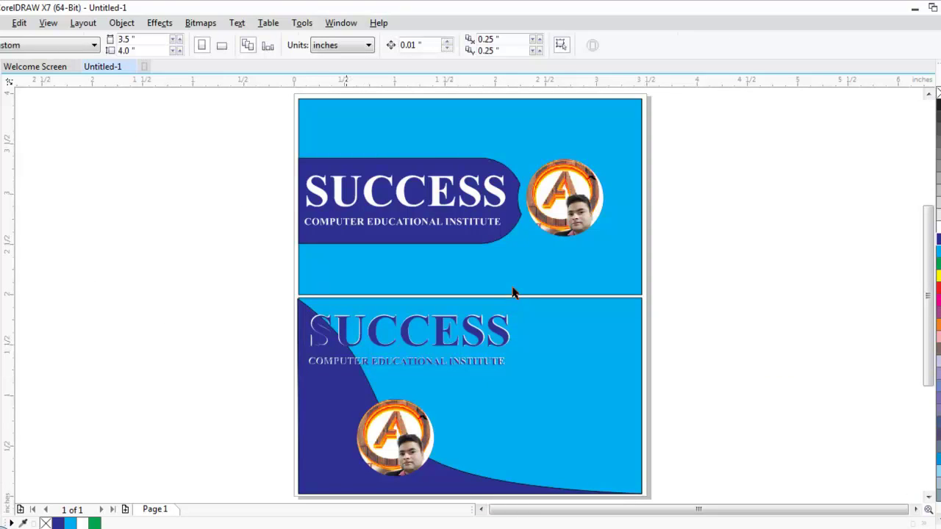
Order the blue text copy behind the white text and recolour it black as a shadow, then deselect it
left_click(365, 346)
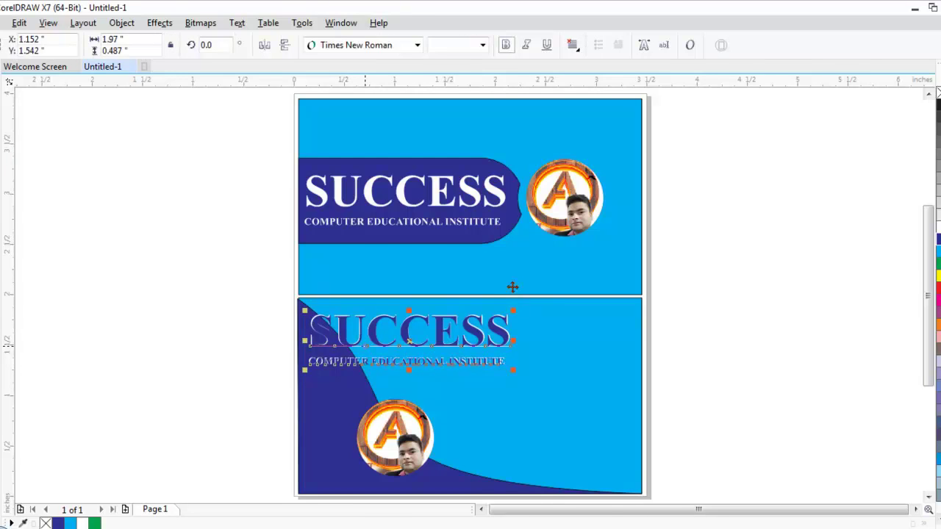
scroll(513, 286, "up", 3)
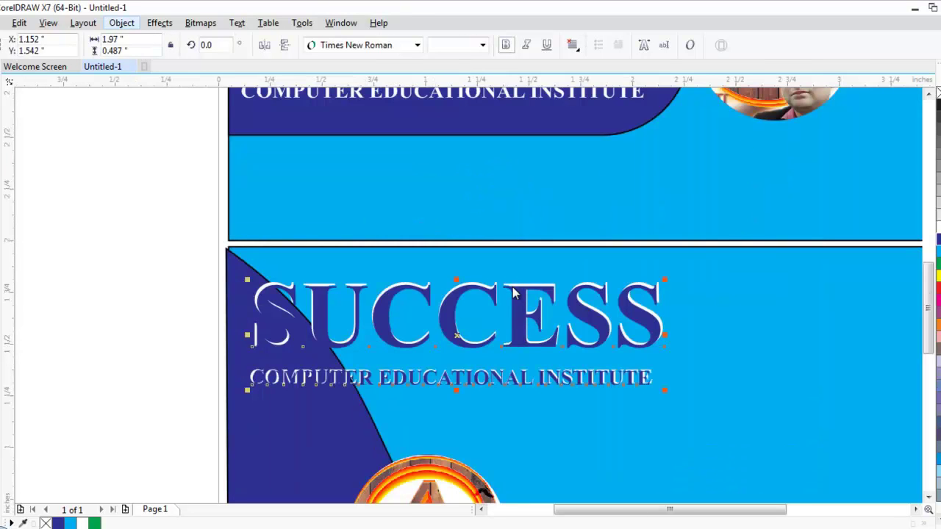
key("alt+l")
key("Right")
key("Right")
key("Left")
key("Down")
key("Down")
key("Down")
key("Down")
key("Down")
key("Down")
key("Down")
key("Down")
key("Down")
key("Down")
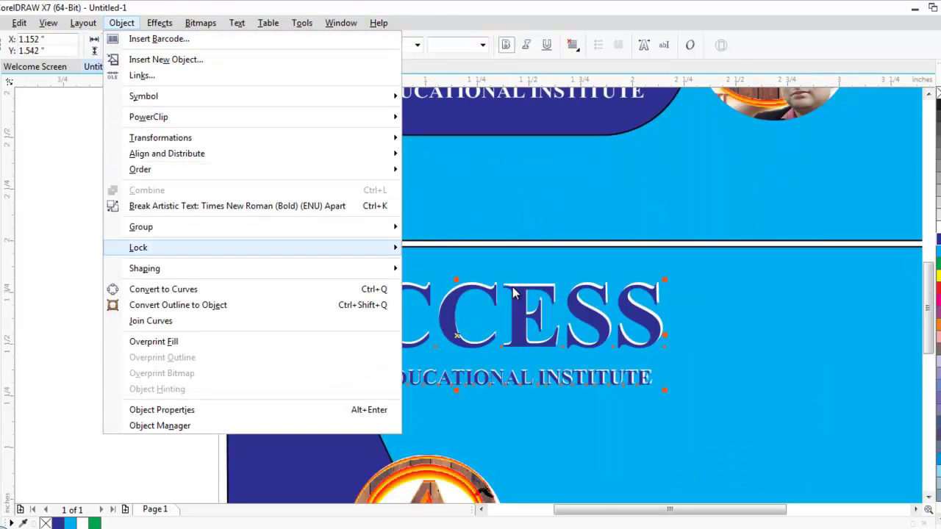
key("Up")
key("Down")
key("Down")
key("Up")
key("Up")
key("Up")
key("Up")
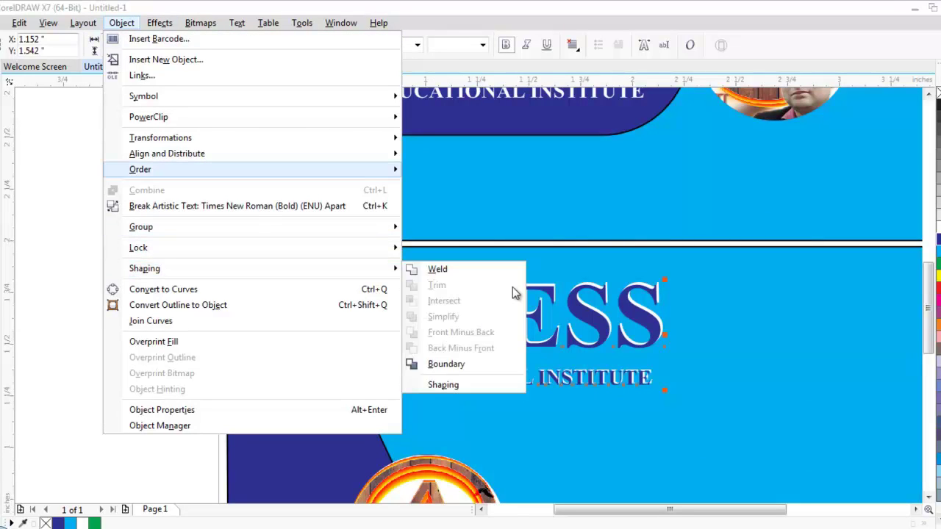
key("Right")
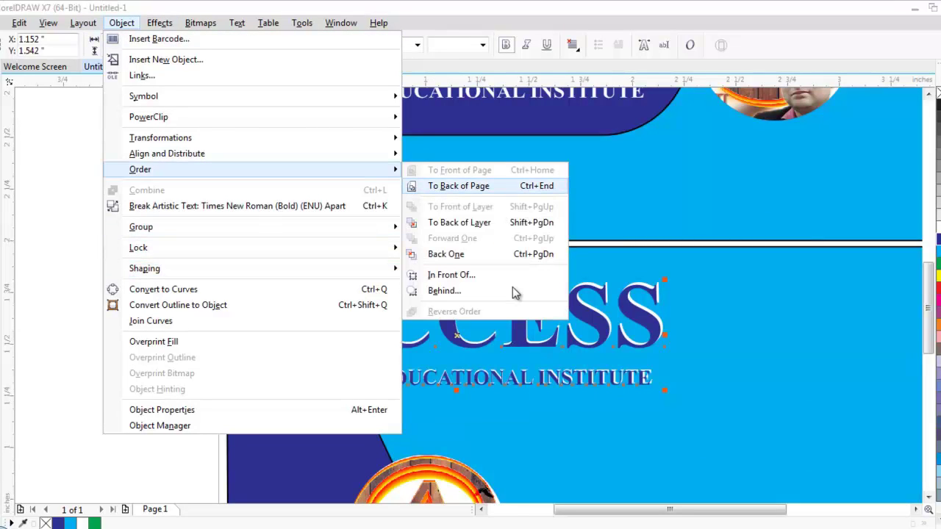
key("Return")
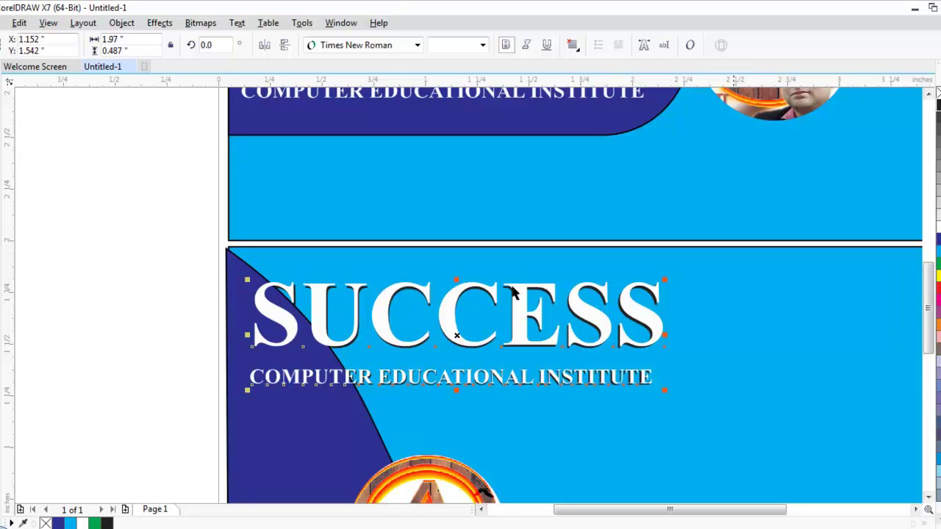
key("Escape")
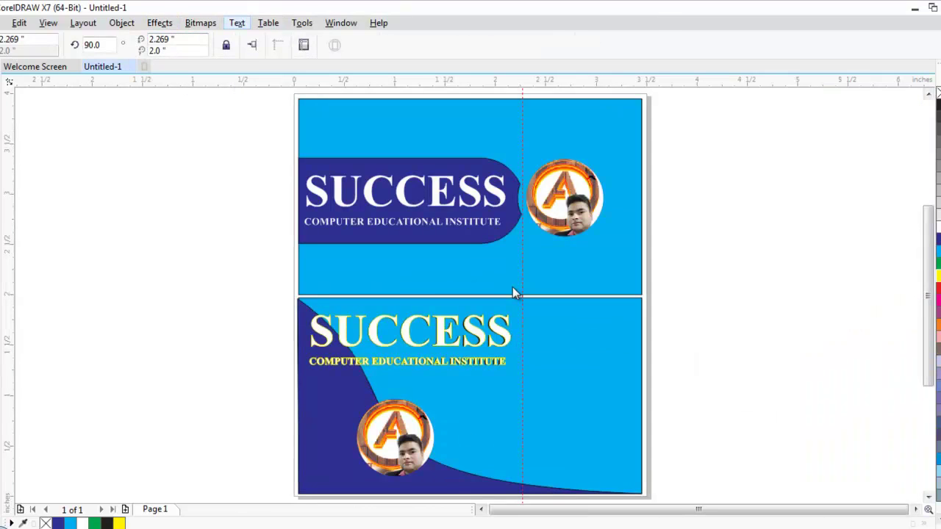
Open the Insert Character tool
key("alt+x")
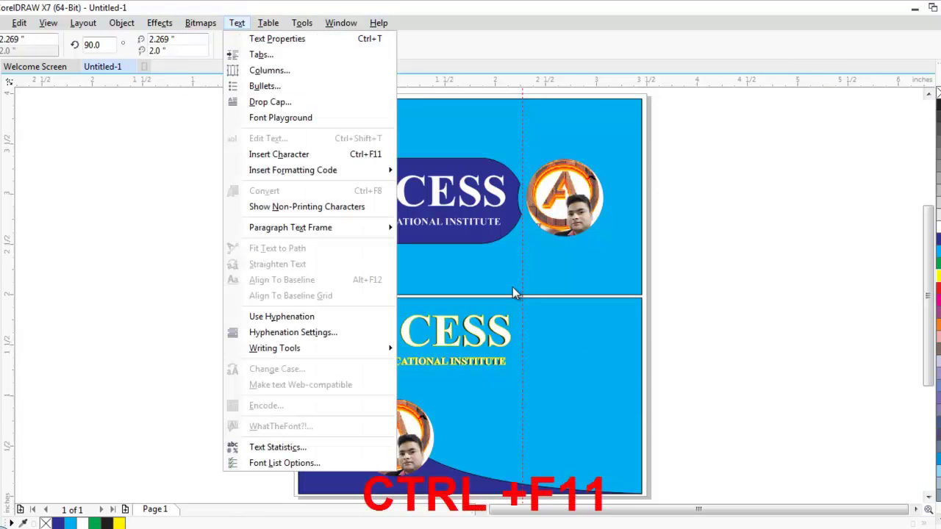
key("Down")
key("Down")
key("Down")
key("Down")
key("Down")
key("Down")
key("Down")
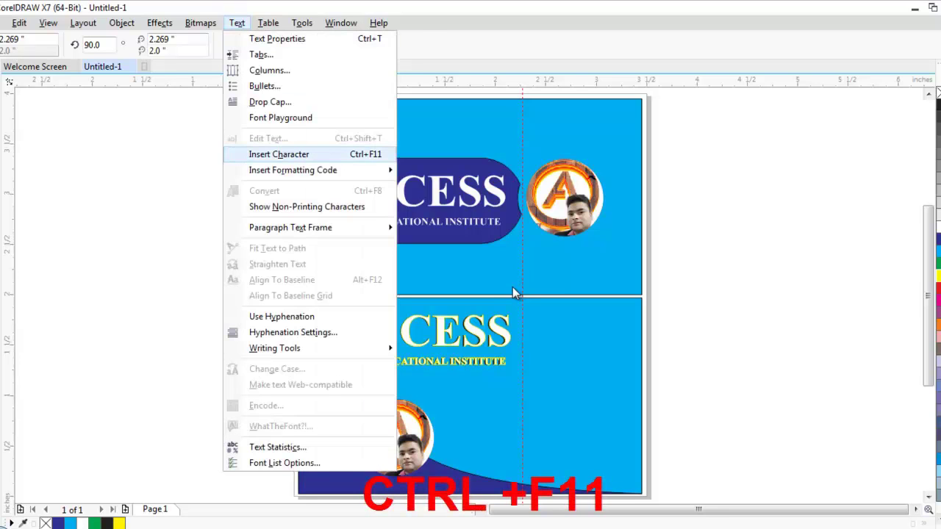
key("Return")
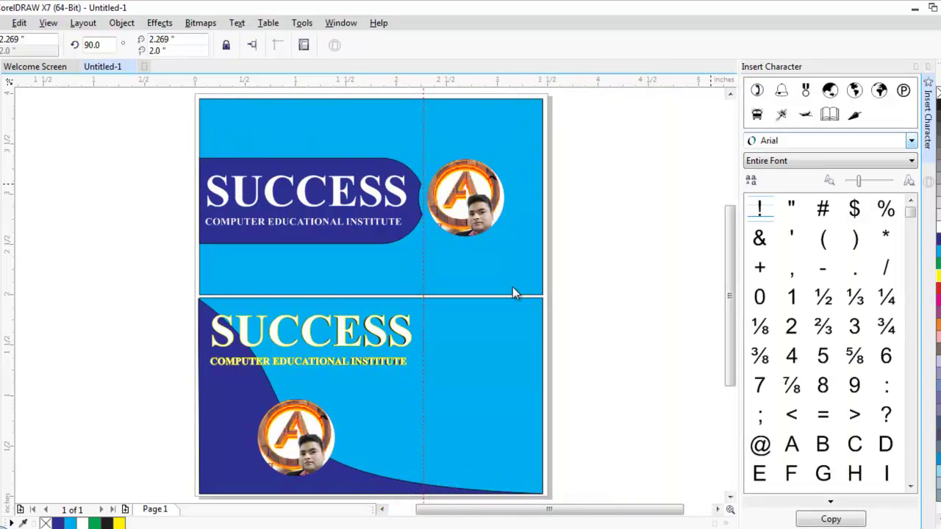
Set the Insert Character font to Webdings and browse its symbols
key("alt+Down")
key("Down")
key("Down")
key("Down")
key("Down")
key("Down")
key("Down")
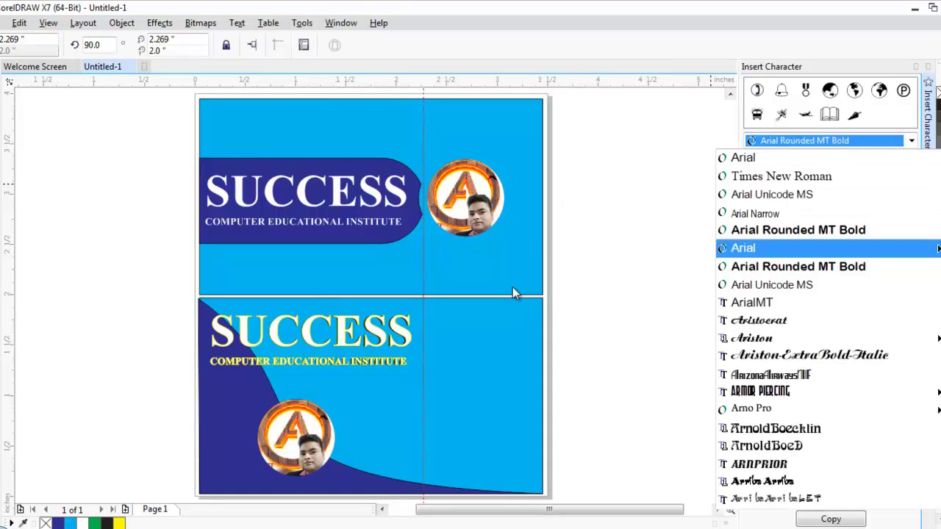
scroll(513, 293, "down", 20)
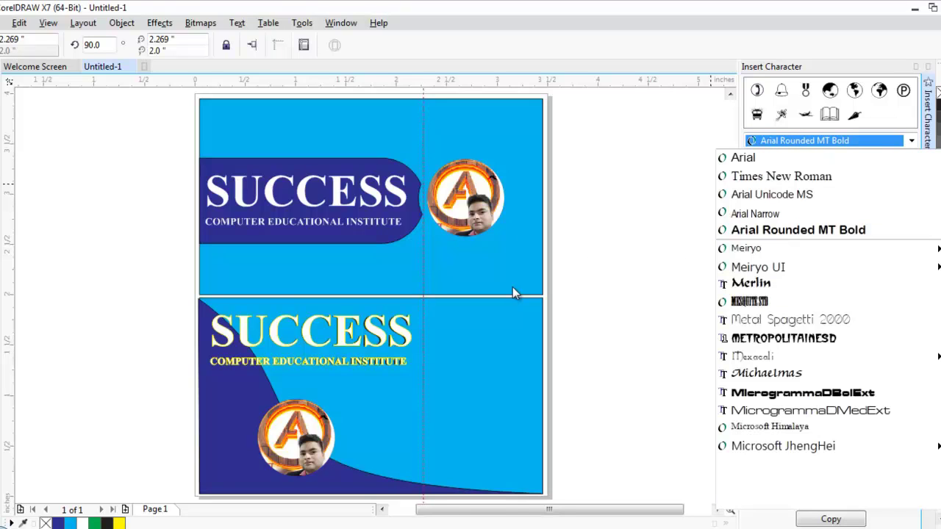
scroll(514, 293, "down", 15)
key("Down")
key("Down")
key("Down")
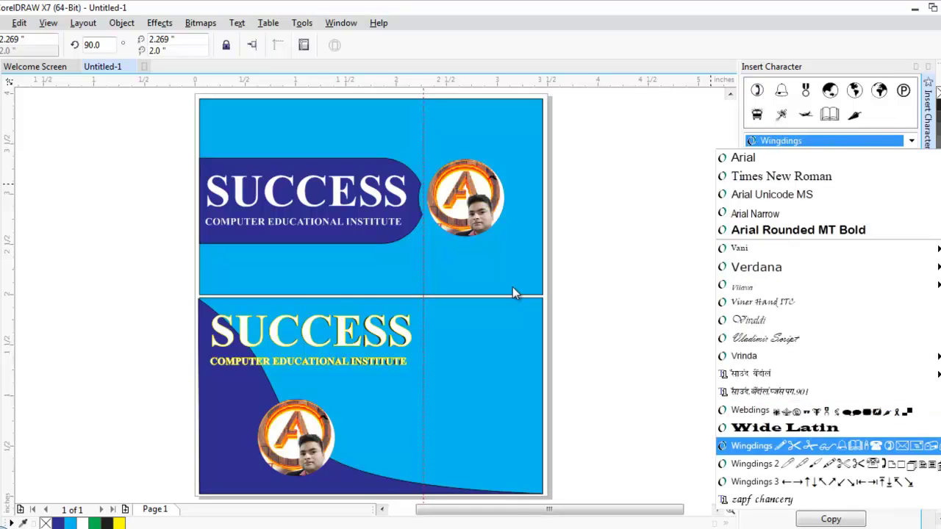
key("Up")
key("Up")
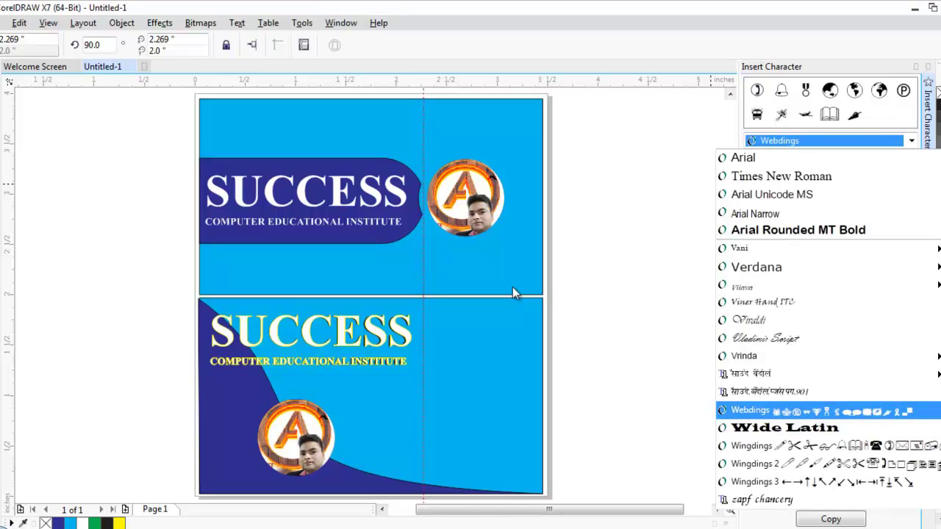
key("Return")
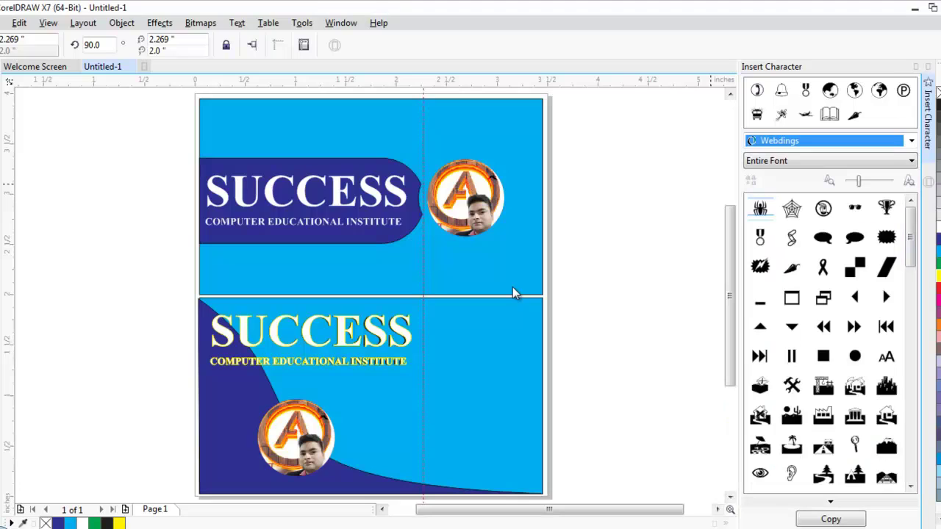
scroll(829, 342, "down", 3)
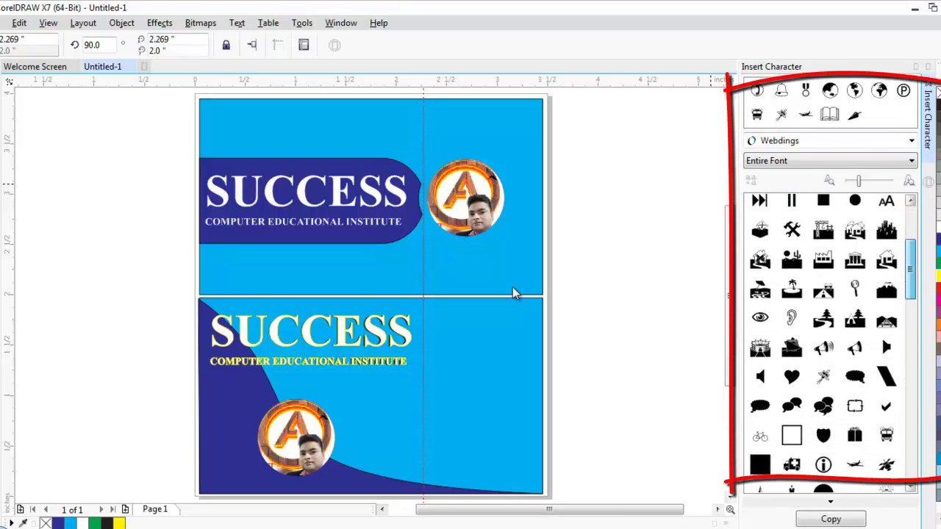
Place the Webdings telephone handset symbol beside the SUCCESS text on the second card side and colour it white
scroll(829, 341, "down", 1)
scroll(831, 338, "down", 2)
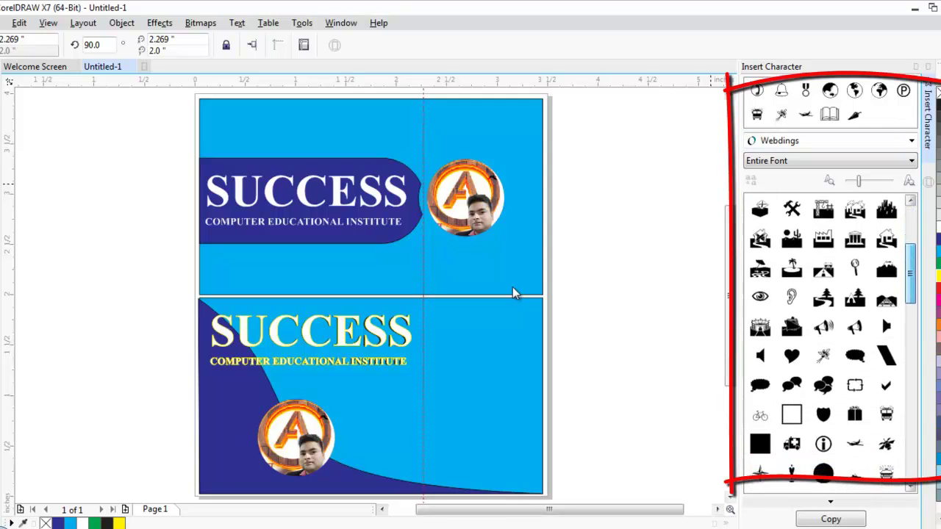
scroll(831, 338, "down", 6)
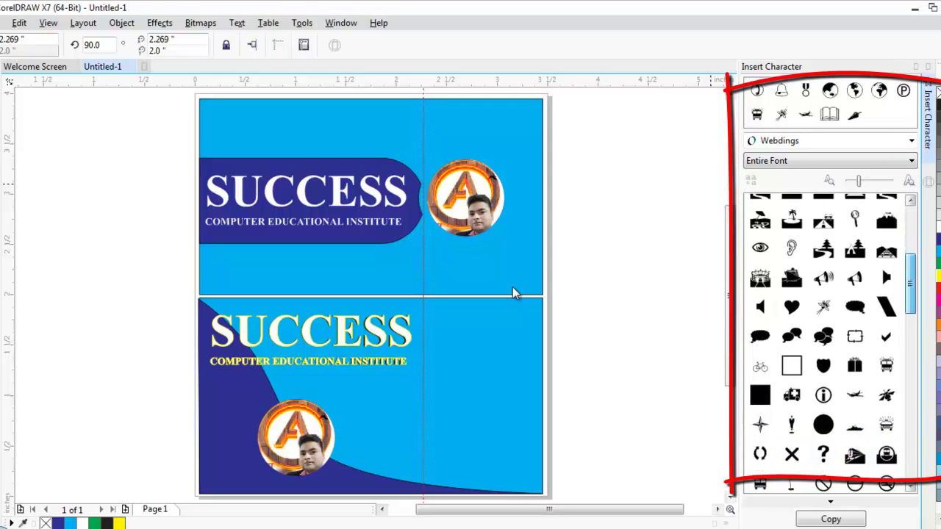
scroll(831, 338, "down", 1)
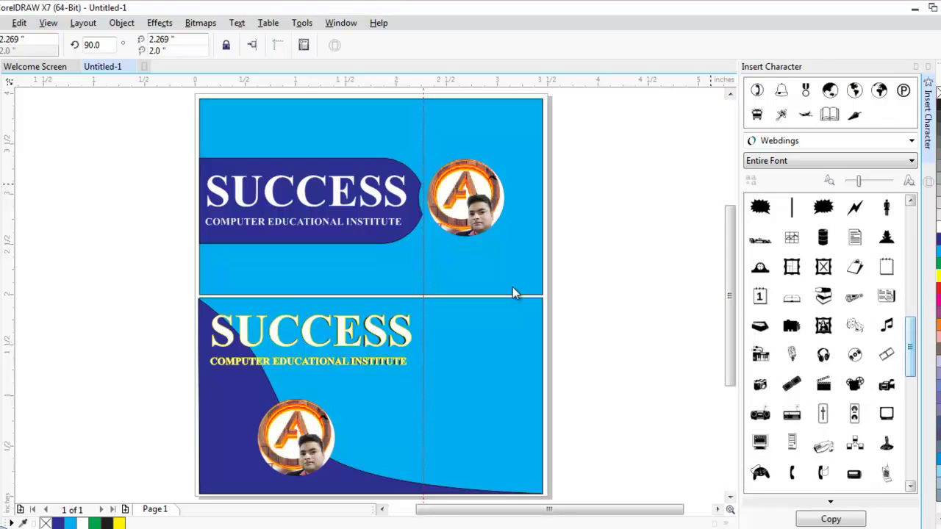
scroll(831, 339, "down", 3)
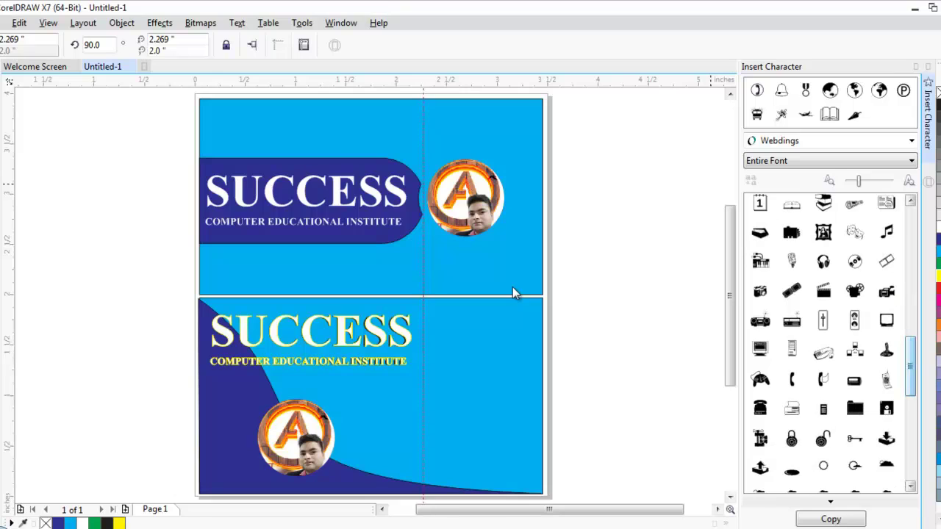
left_click_drag(792, 379, 430, 341)
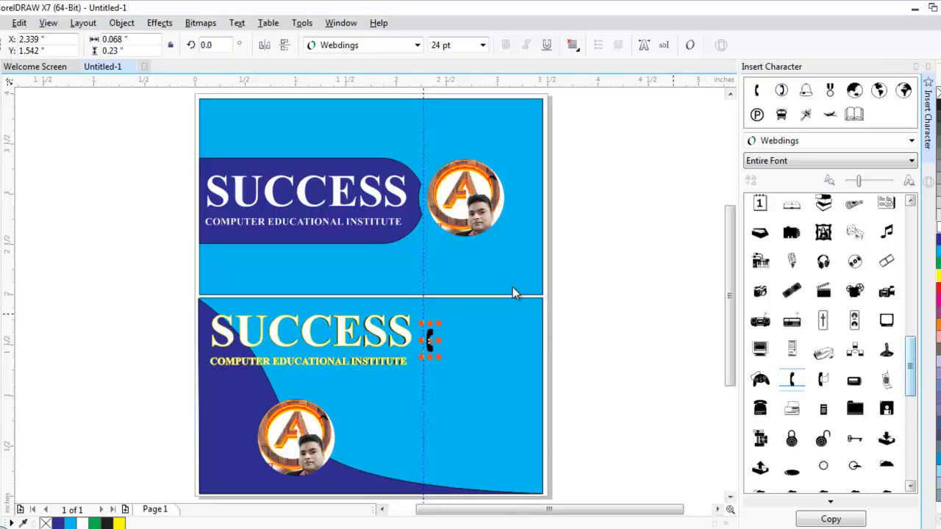
left_click(938, 227)
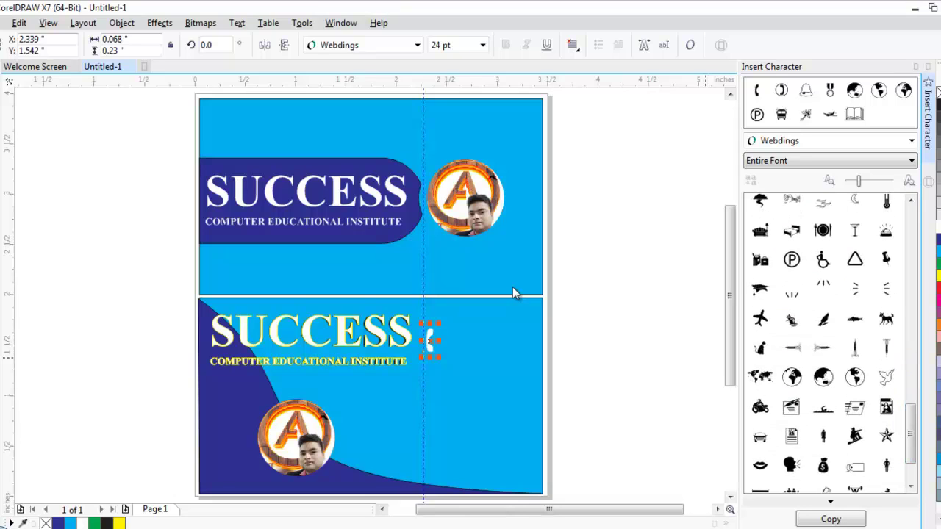
Add the Webdings Americas globe symbol below the handset on the second side, colour it white and scale it down
left_click_drag(855, 377, 717, 390)
left_click_drag(515, 293, 514, 293)
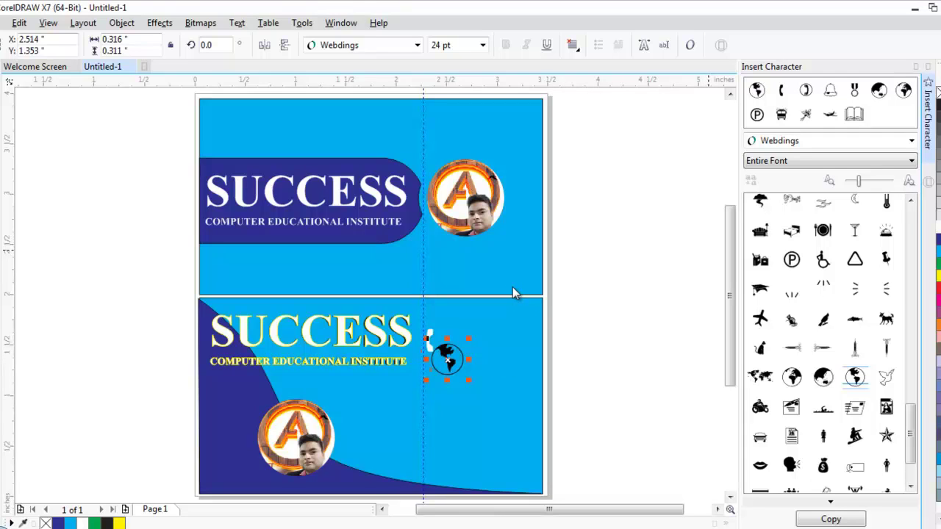
left_click(938, 227)
left_click_drag(448, 360, 443, 380)
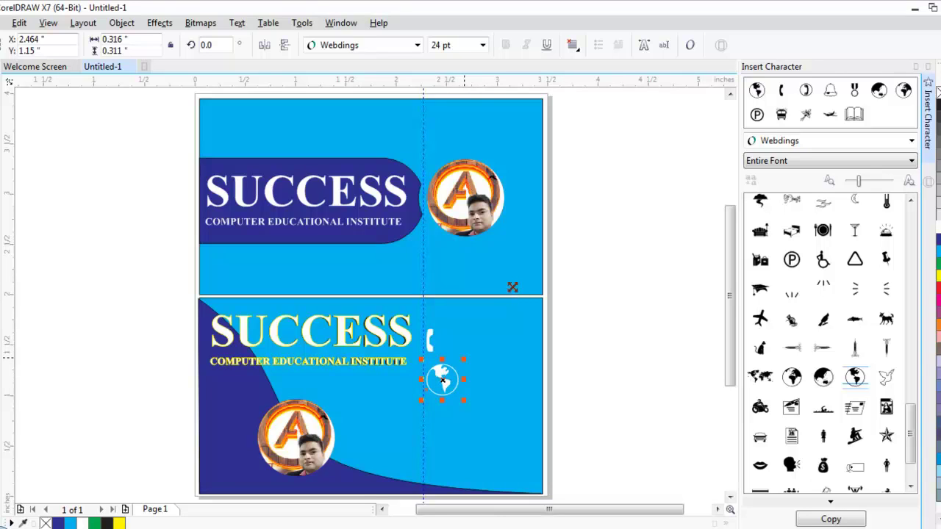
left_click_drag(463, 360, 446, 387)
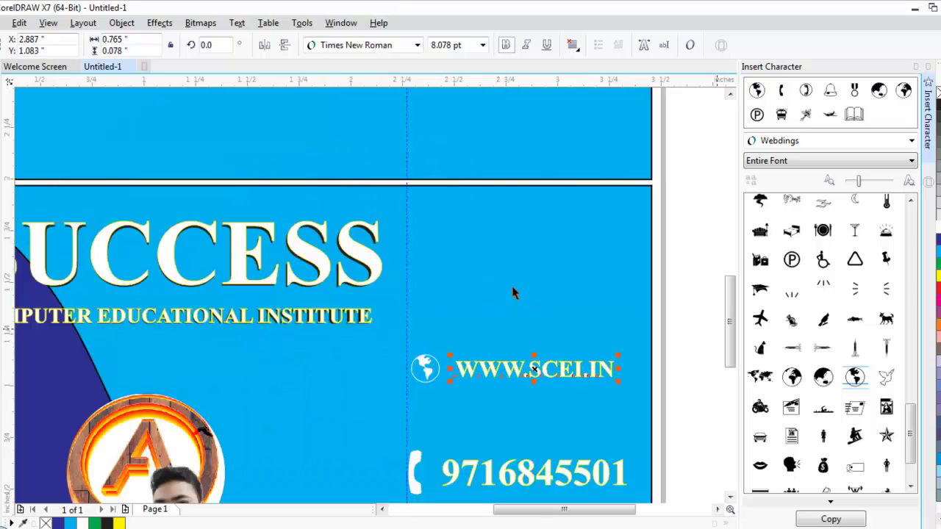
Move the handset symbol and phone number together up closer to the website line, then deselect them
scroll(513, 289, "down", 3)
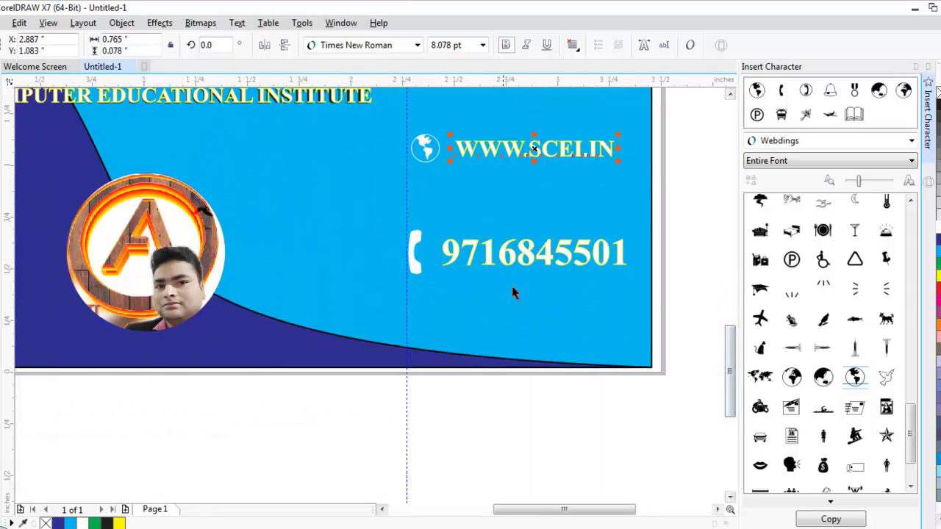
mouse_move(663, 206)
left_mouse_down()
mouse_move(456, 257)
mouse_move(394, 316)
left_mouse_up()
left_click_drag(412, 270, 416, 235)
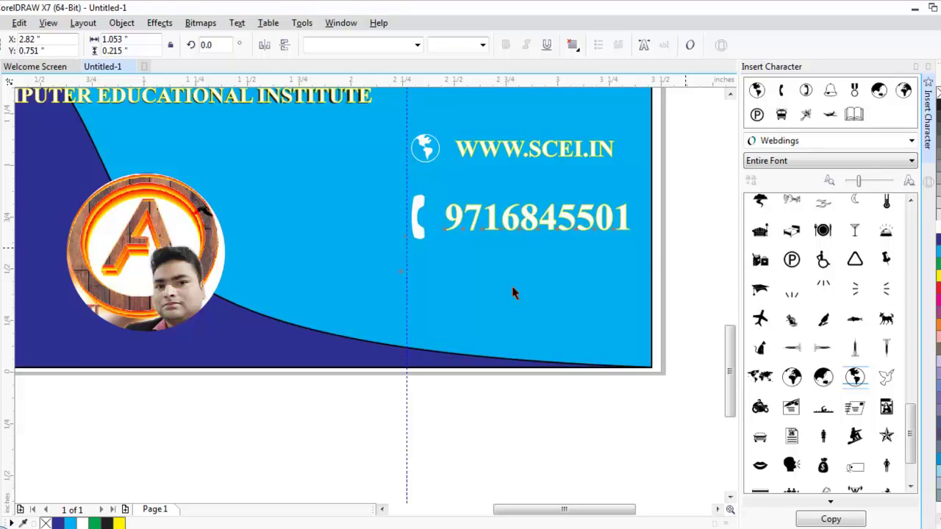
key("Escape")
Fit the whole page in view and preview both card sides full screen
key("shift+F4")
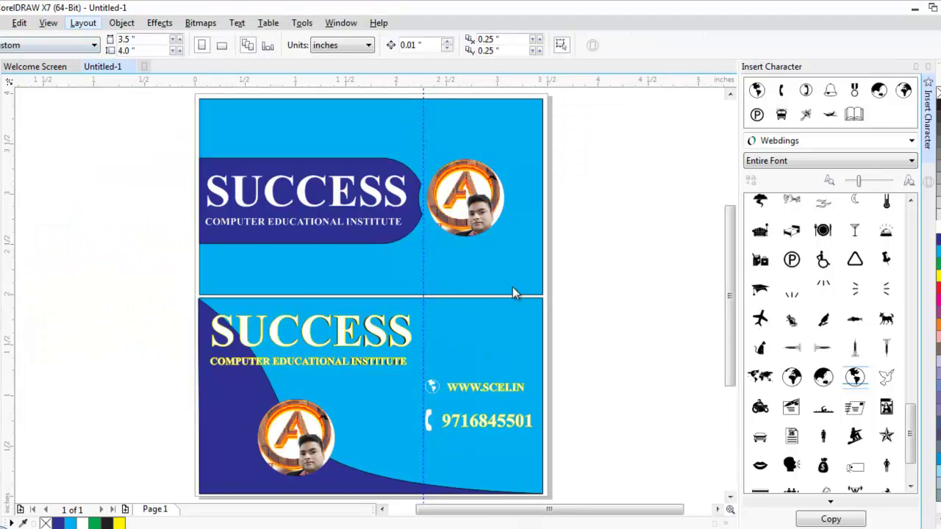
key("alt+l")
key("Escape")
mouse_move(48, 22)
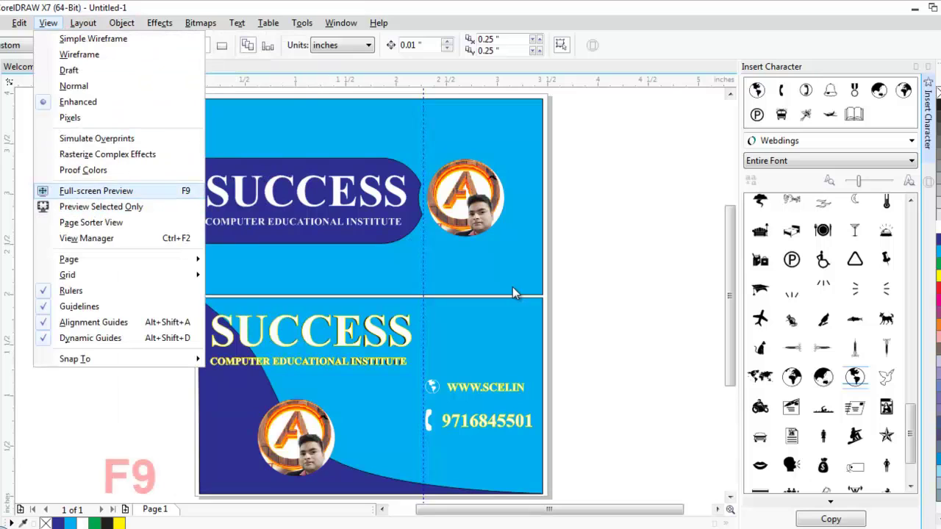
key("Return")
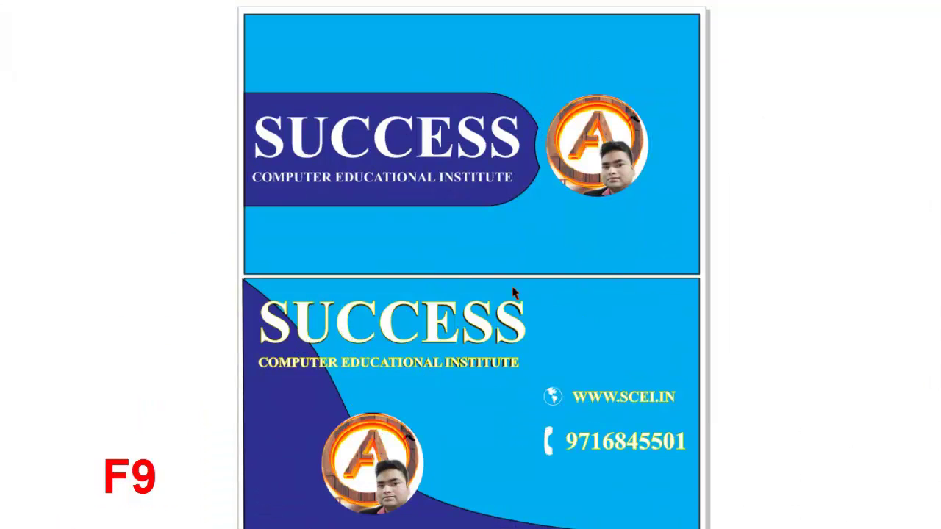
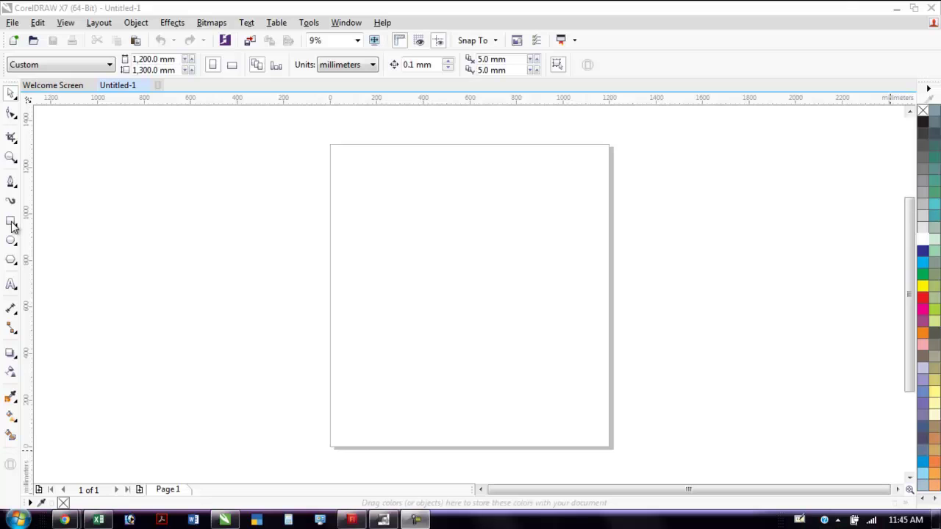
Draw a 1,200 by 1,300 mm rectangle covering the new page and give it an elliptical fountain fill
left_click(11, 222)
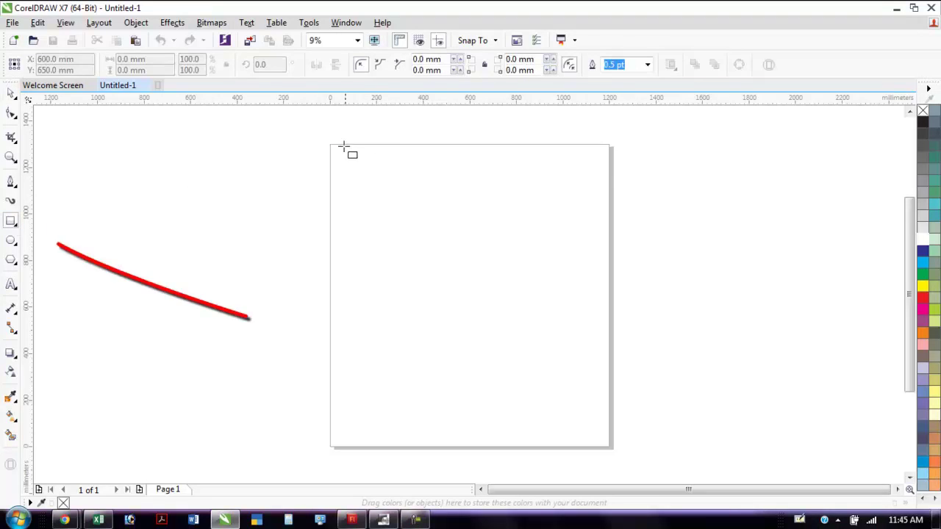
left_click_drag(331, 144, 611, 447)
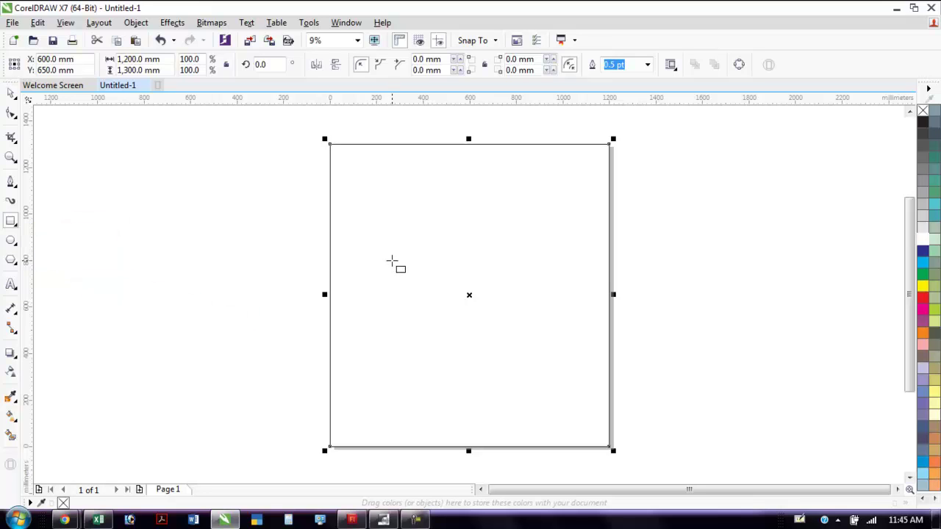
key("F11")
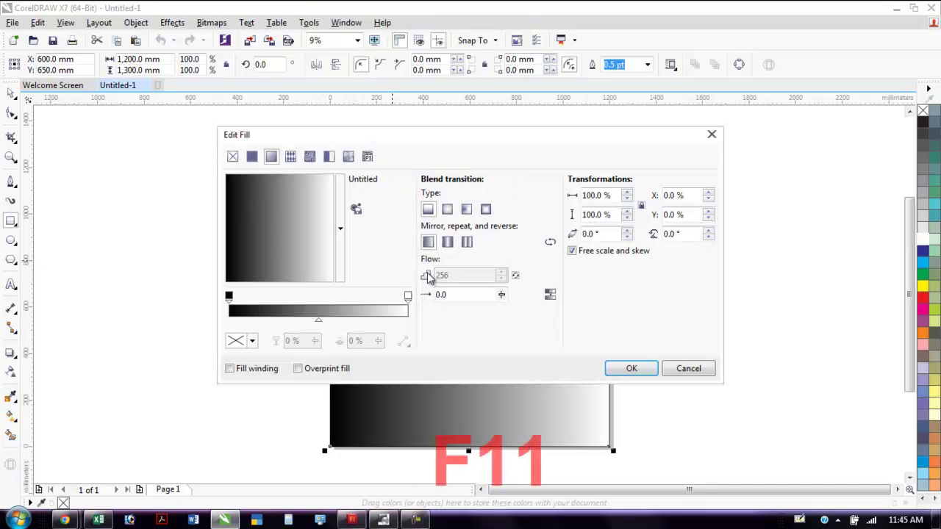
left_click(447, 209)
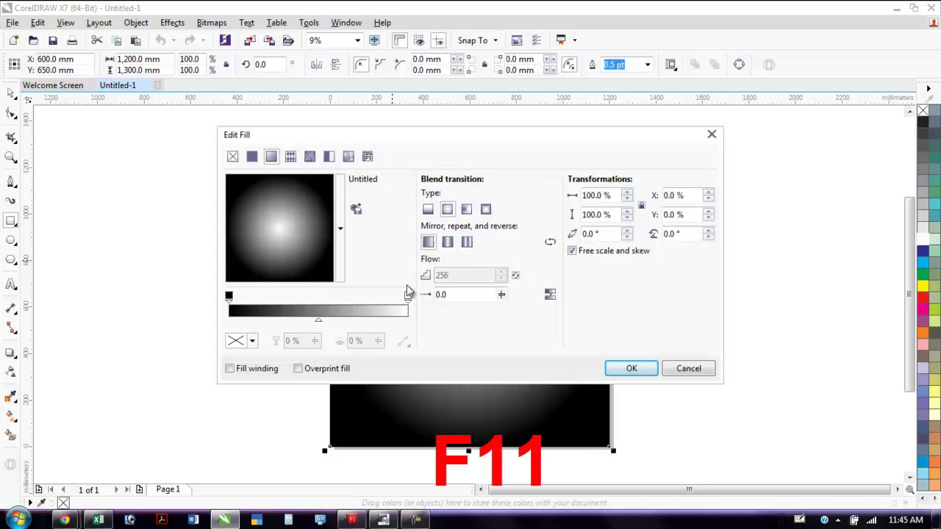
Change the fountain fill's black outer node to bright green #4DE83F
left_click(229, 299)
left_click(252, 343)
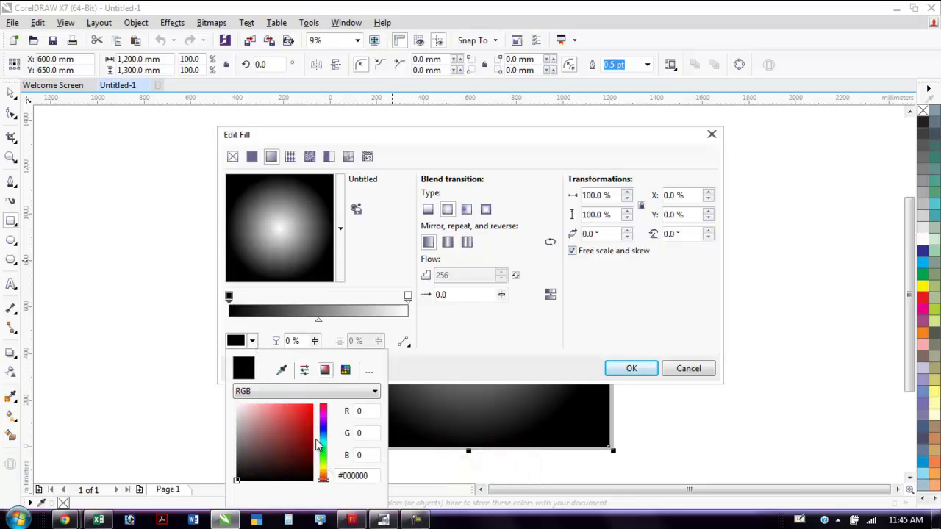
left_click(324, 457)
left_click(292, 411)
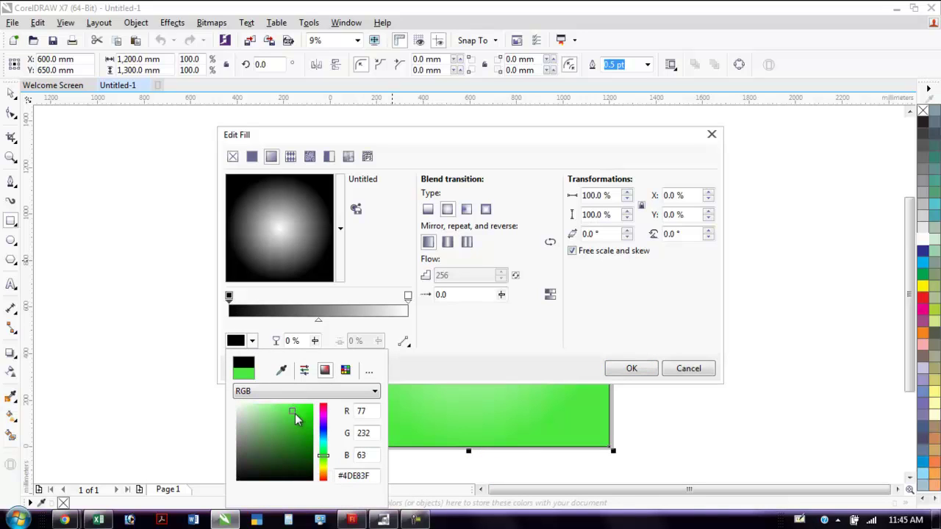
Add a colour node at the 50% position of the gradient and set it to yellow #F7E013
left_click(318, 310)
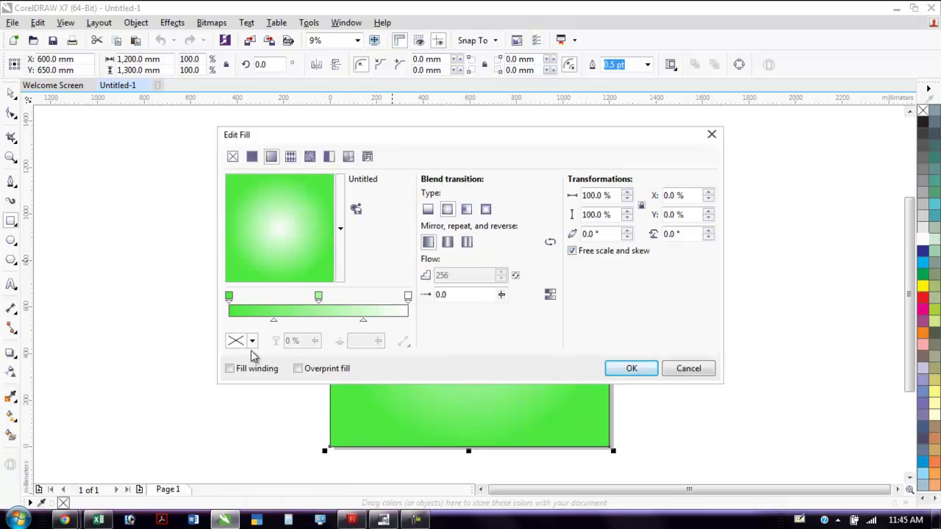
double_click(318, 298)
double_click(319, 307)
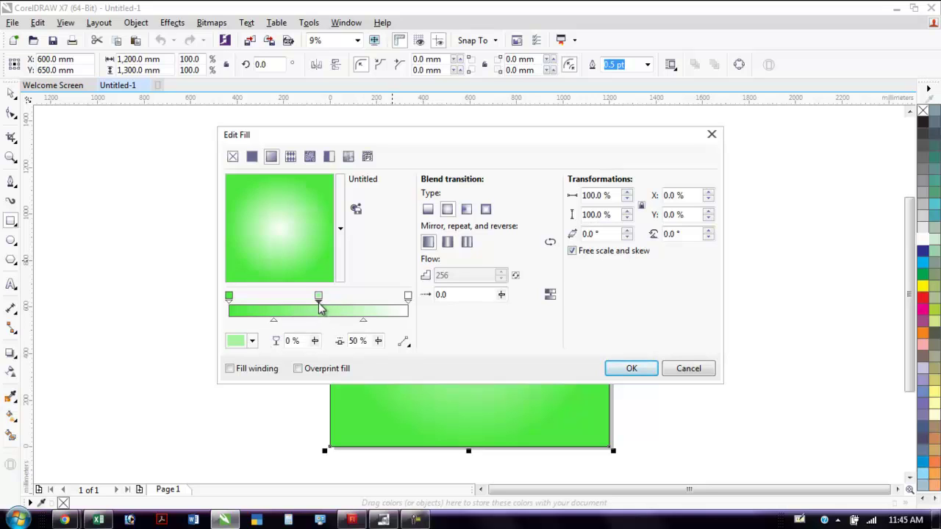
left_click(252, 342)
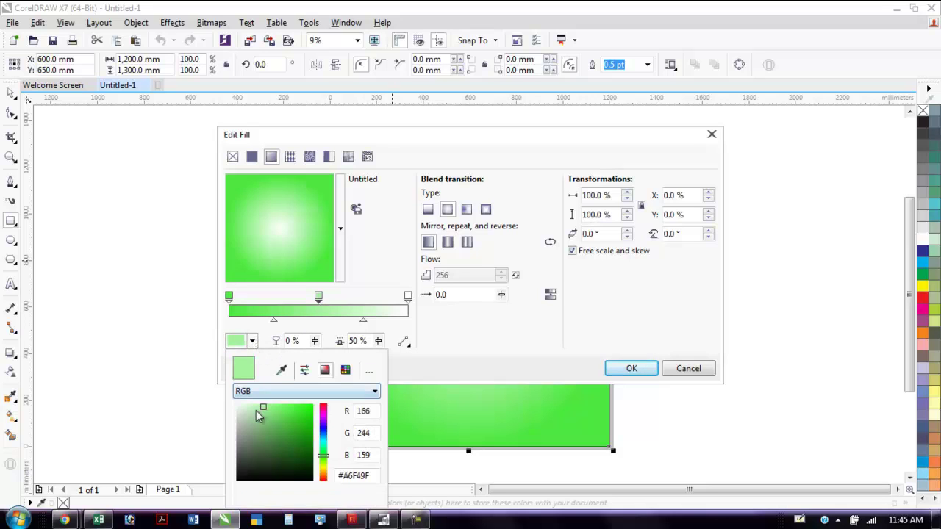
left_click(325, 469)
mouse_move(294, 413)
left_mouse_down()
mouse_move(287, 404)
mouse_move(306, 406)
left_mouse_up()
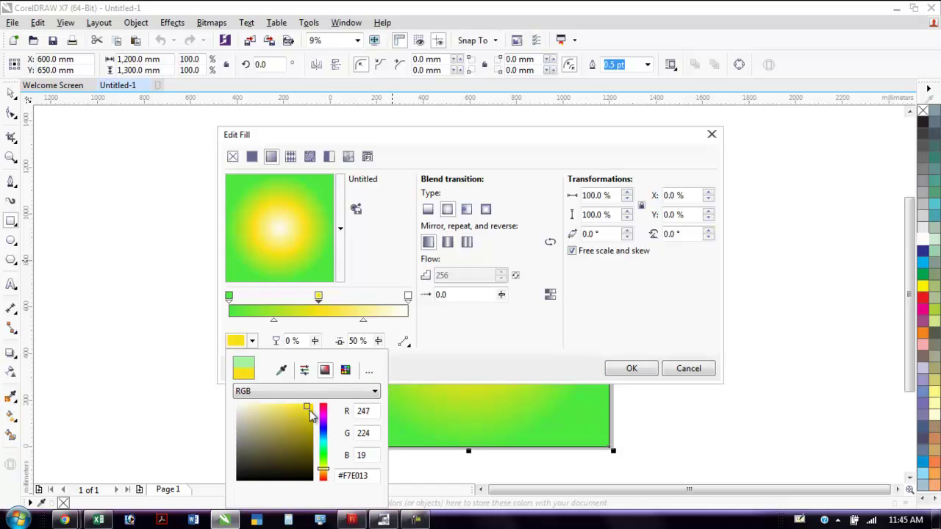
Shift the gradient's two midpoints, the green-side one to about 26%, and move the yellow node slightly towards the white end
mouse_move(365, 322)
left_mouse_down()
mouse_move(386, 323)
mouse_move(356, 325)
left_mouse_up()
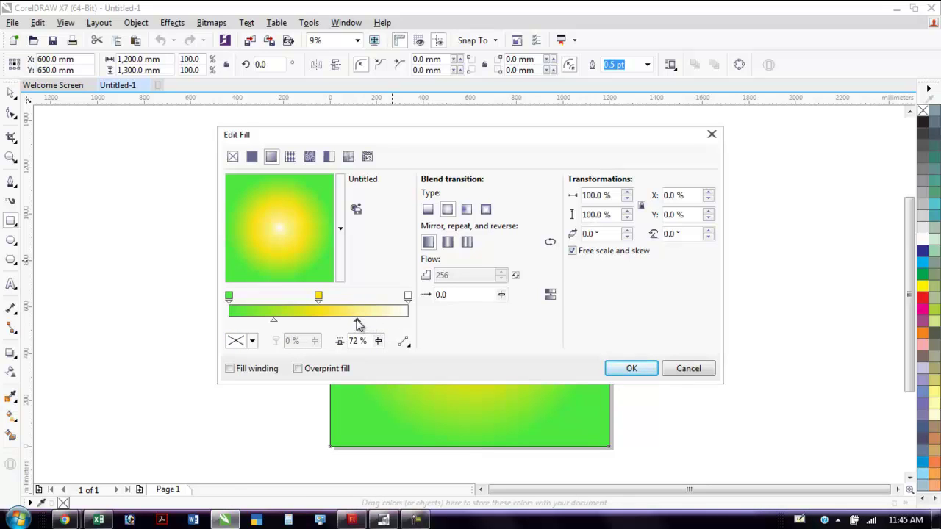
left_click(258, 326)
left_click_drag(273, 326, 253, 322)
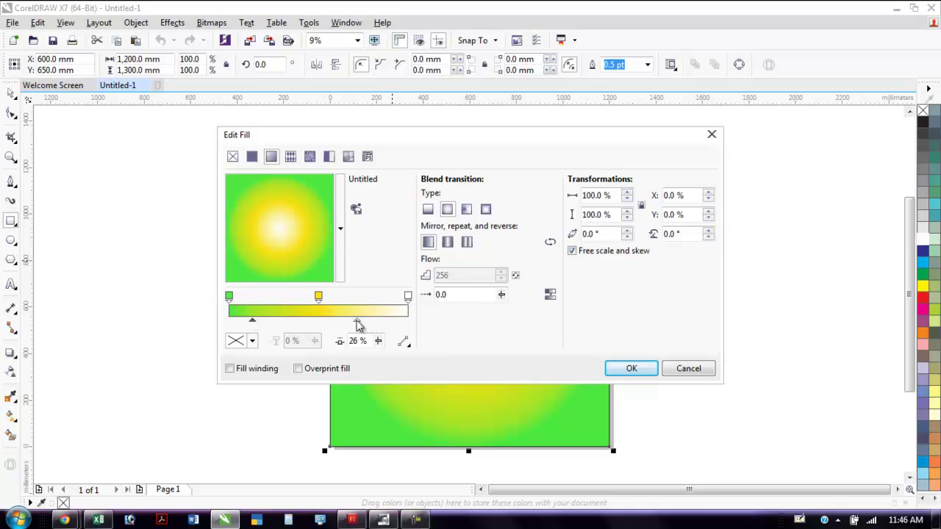
left_click_drag(371, 320, 331, 302)
left_click(331, 306)
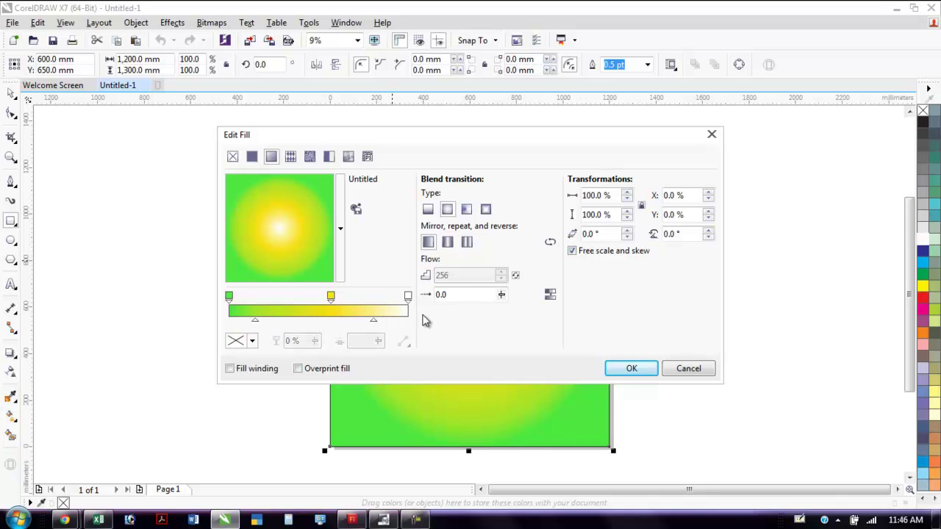
Change the gradient's white end node to pale yellow #F0F283 and apply the fill to the rectangle
left_click(408, 296)
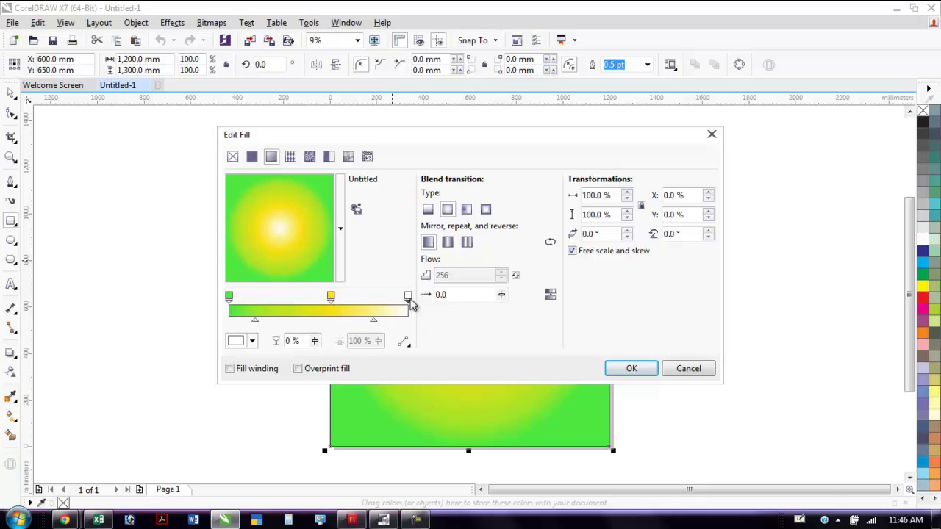
left_click(254, 343)
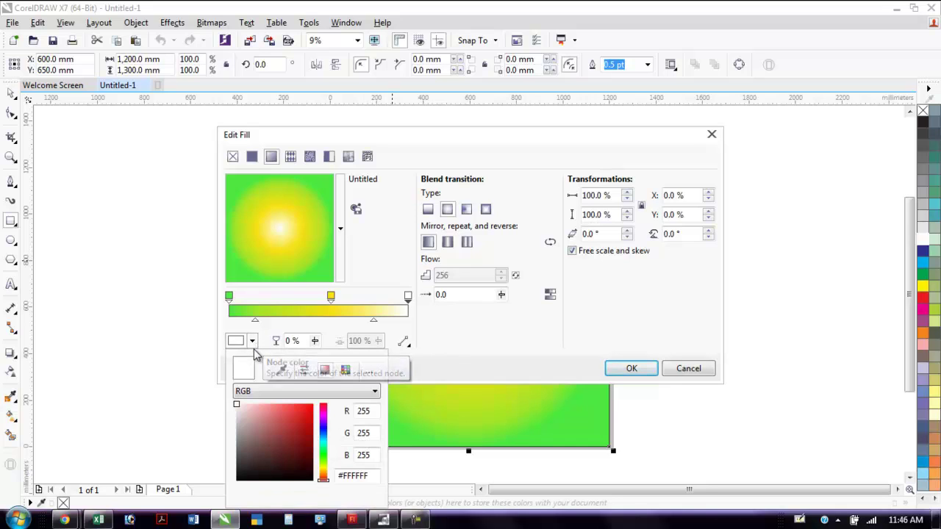
left_click(323, 468)
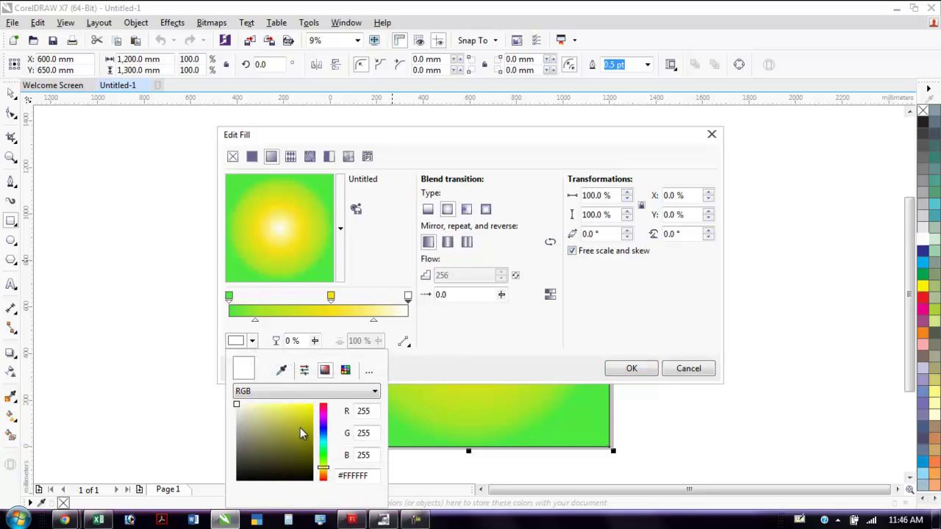
left_click(271, 409)
left_click(272, 410)
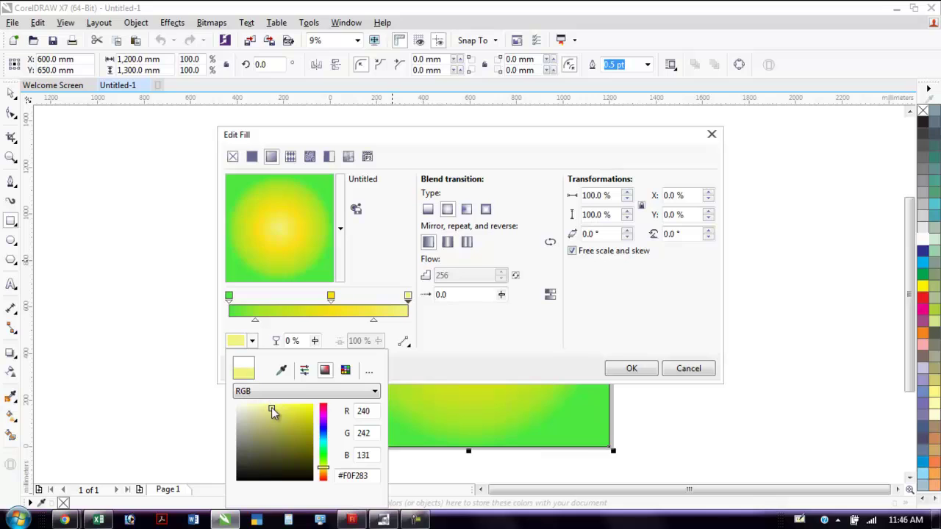
left_click(648, 369)
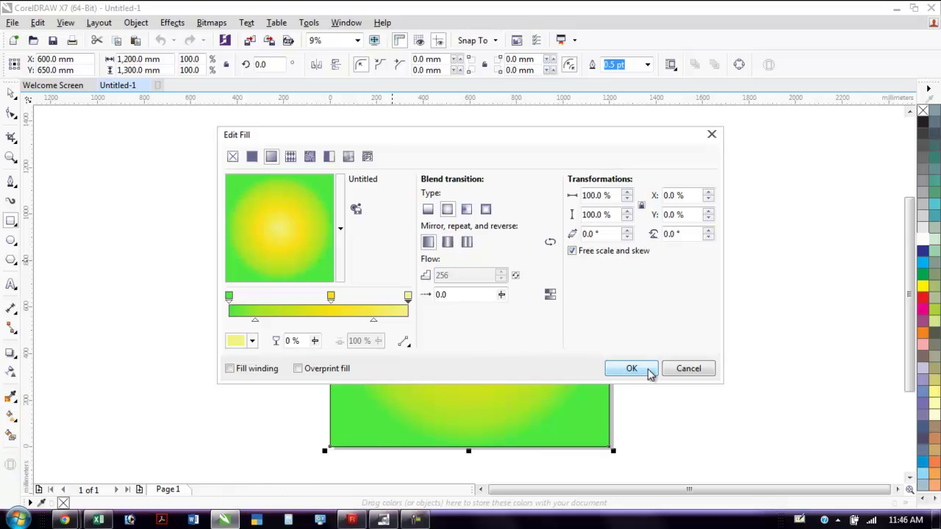
left_click(648, 370)
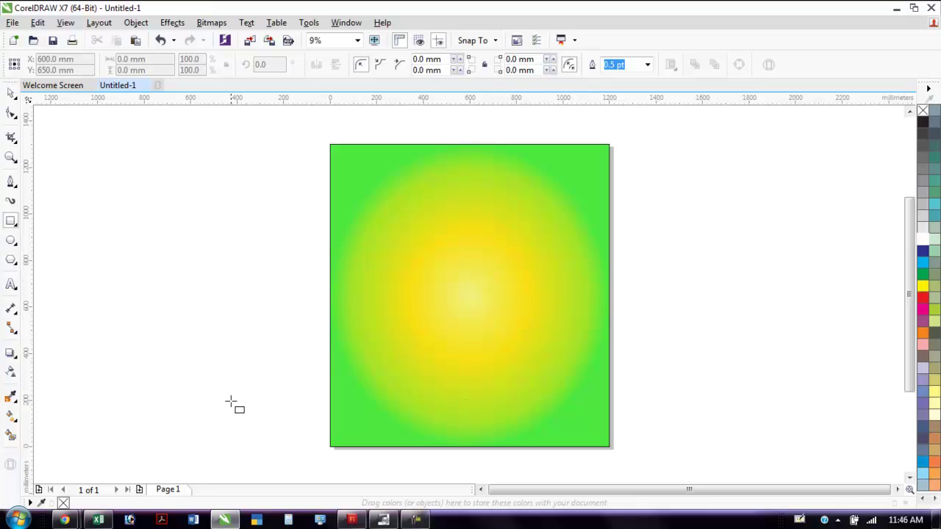
Switch to Chrome and copy the picture of the flute with peacock feathers from the KRISHNA VECTOR image results
left_click(78, 519)
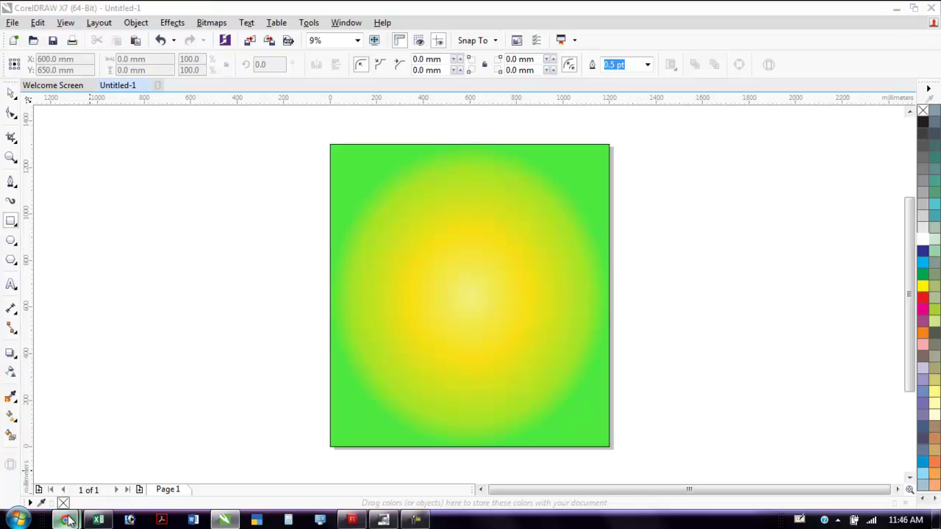
left_click(154, 477)
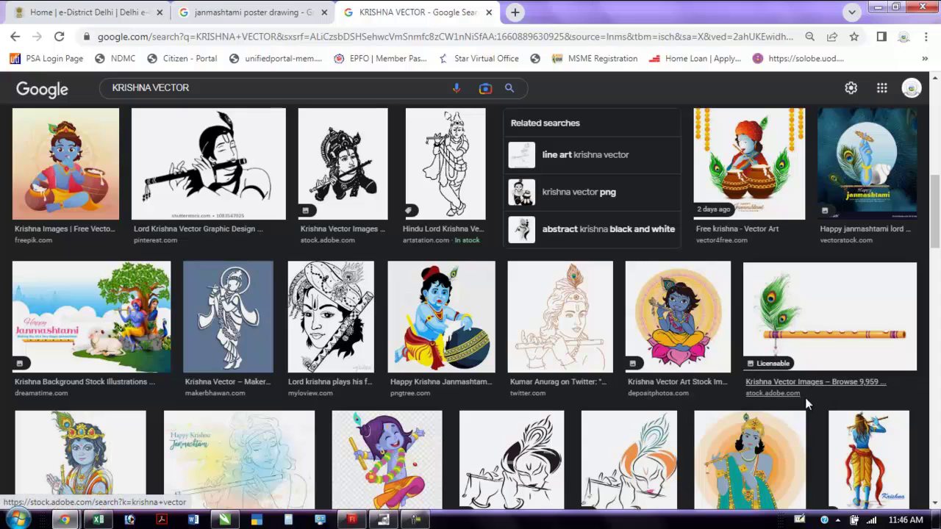
left_click(828, 338)
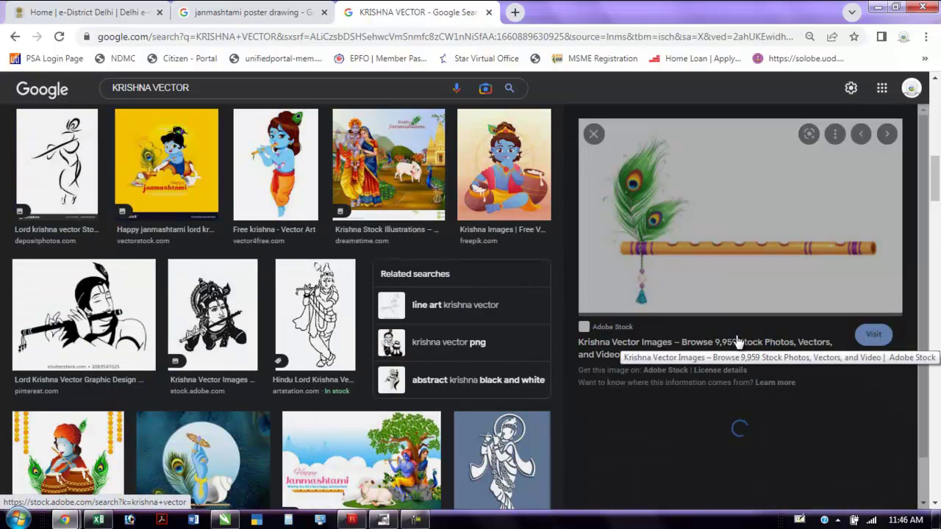
right_click(713, 244)
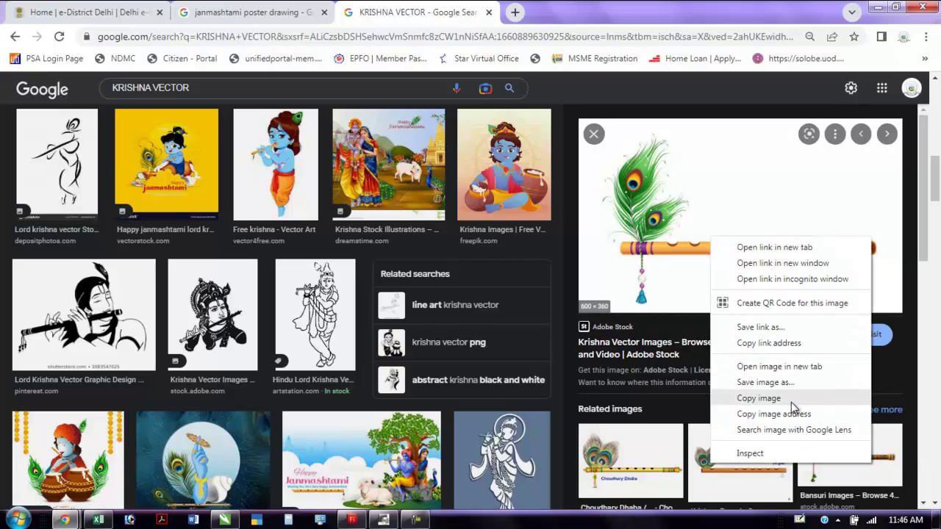
left_click(759, 399)
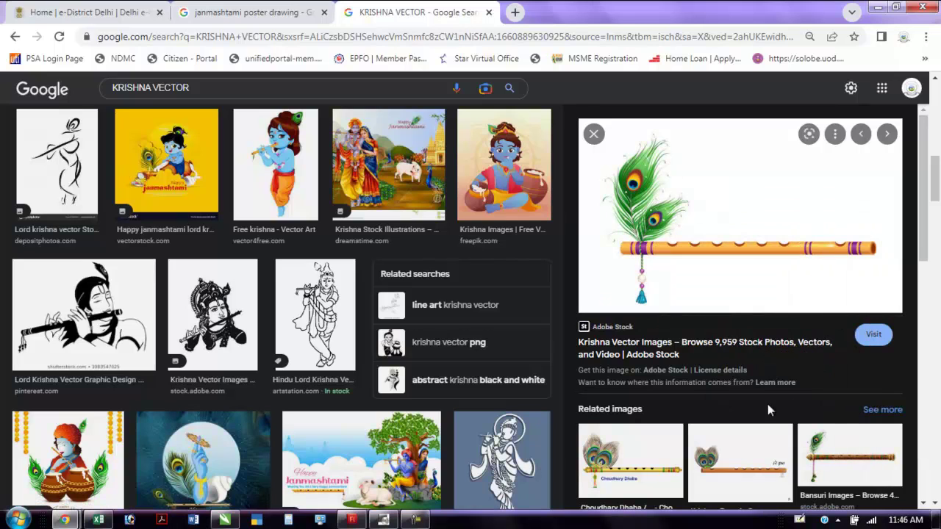
Paste the flute picture into the CorelDRAW page and enlarge it to about 937 by 562 mm
left_click(224, 520)
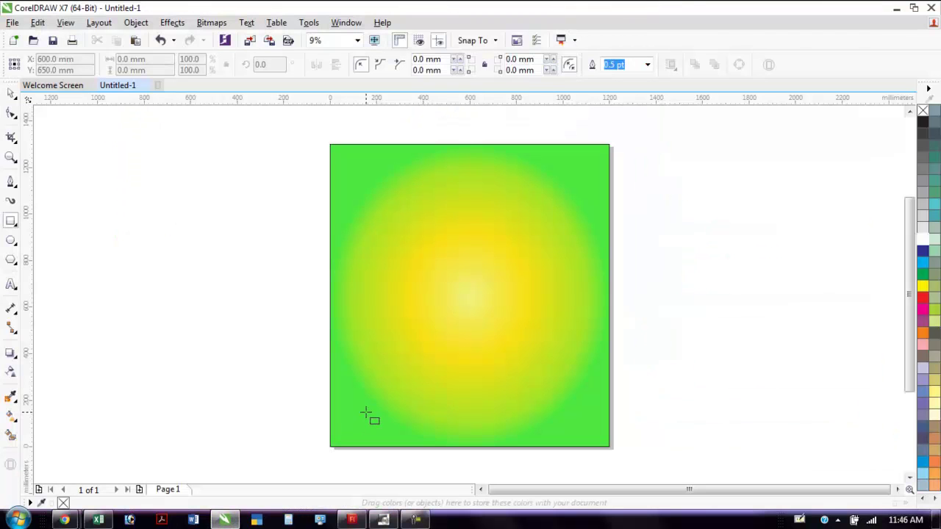
key("ctrl+v")
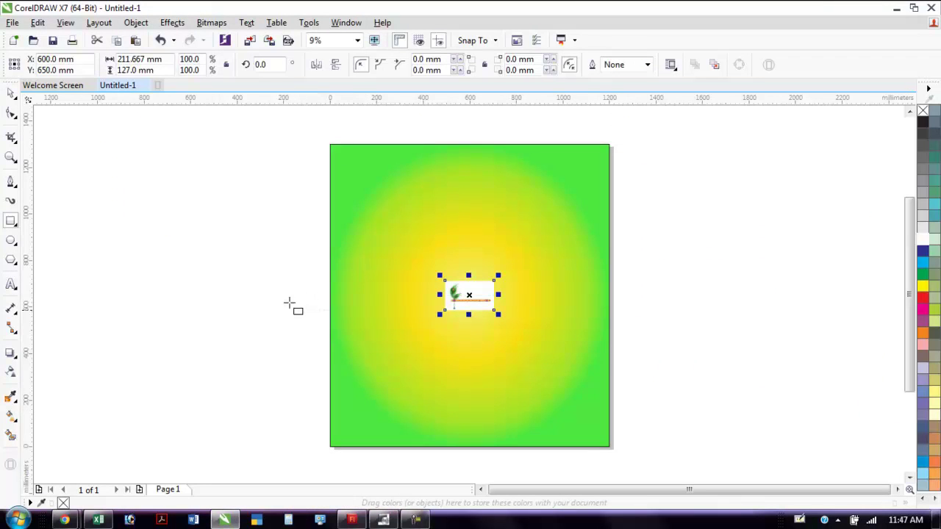
double_click(11, 93)
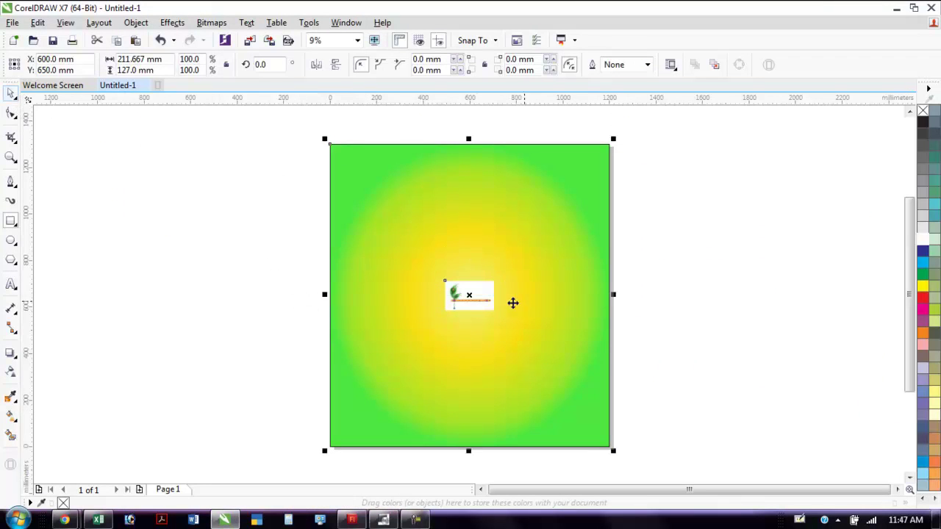
left_click(661, 302)
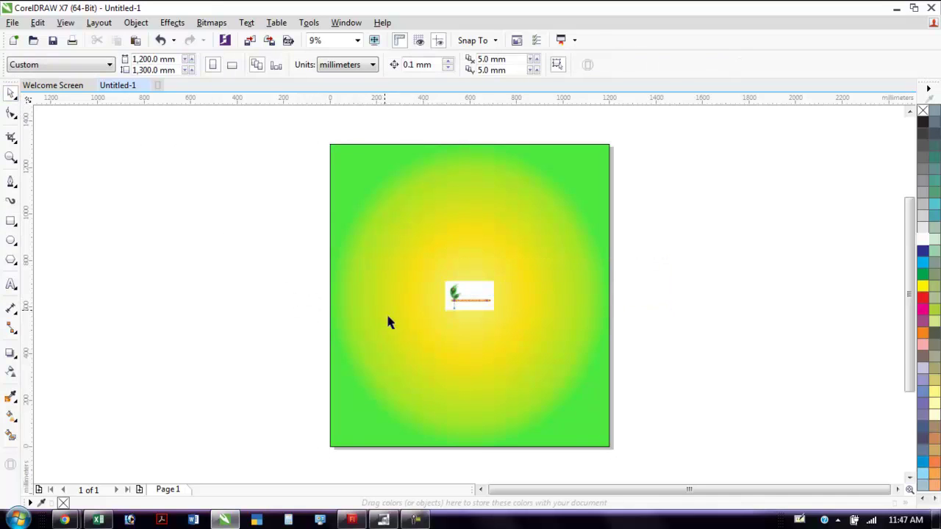
left_click(475, 294)
left_click_drag(497, 277, 666, 174)
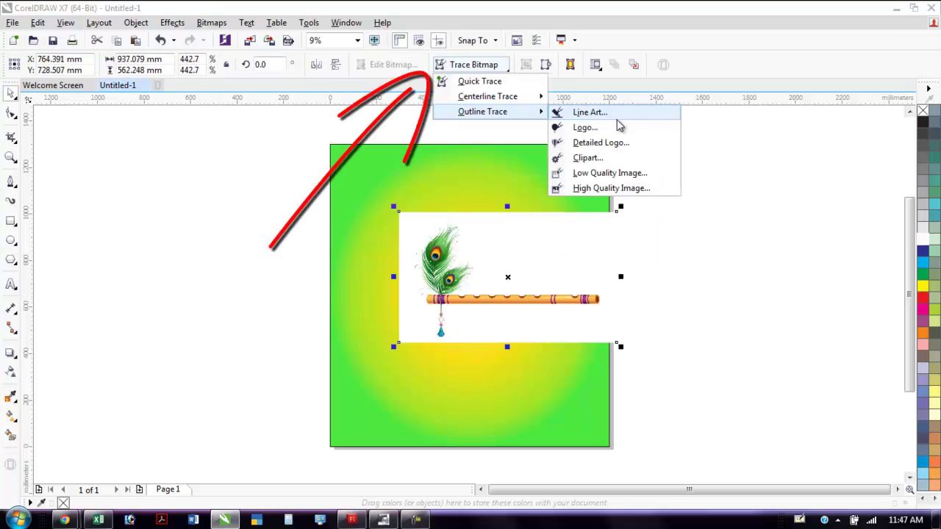
Trace the flute bitmap as a Logo outline trace with maximum detail, smoothing 88 and corner smoothness 99
left_click(616, 128)
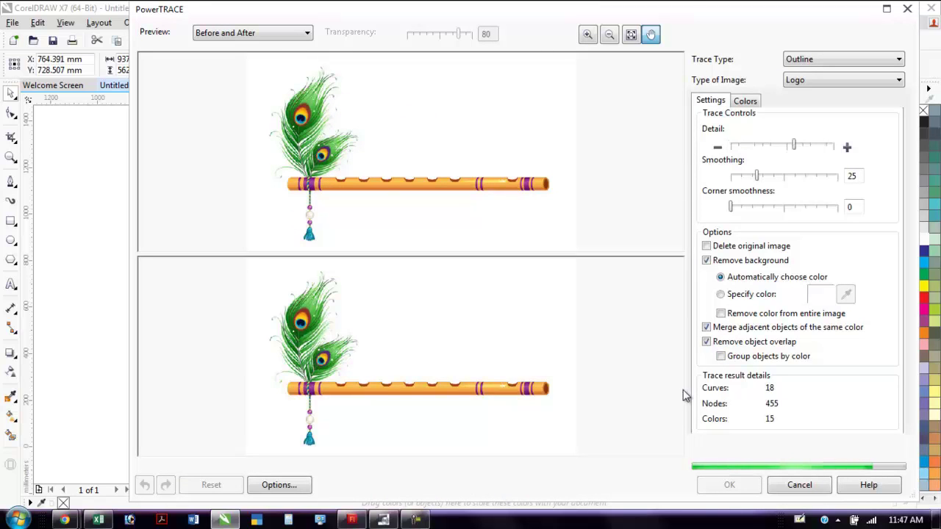
left_click(762, 147)
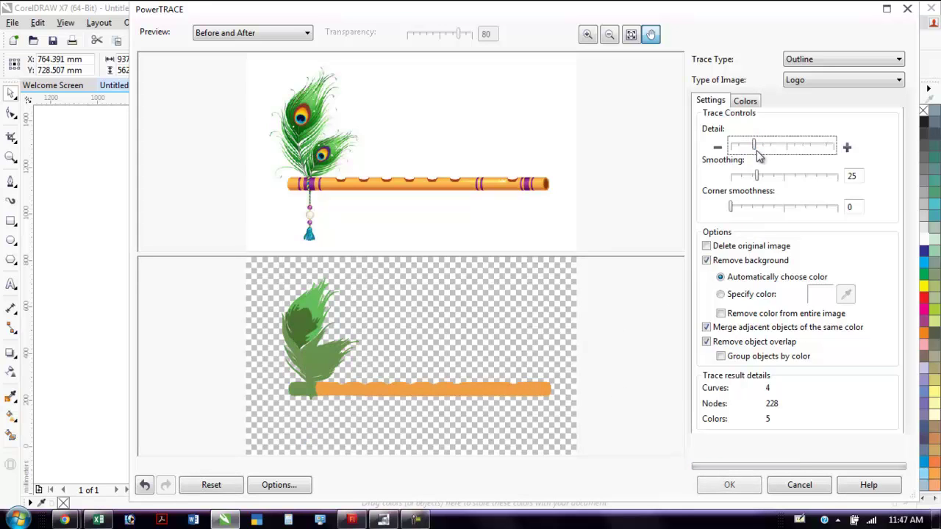
left_click(832, 146)
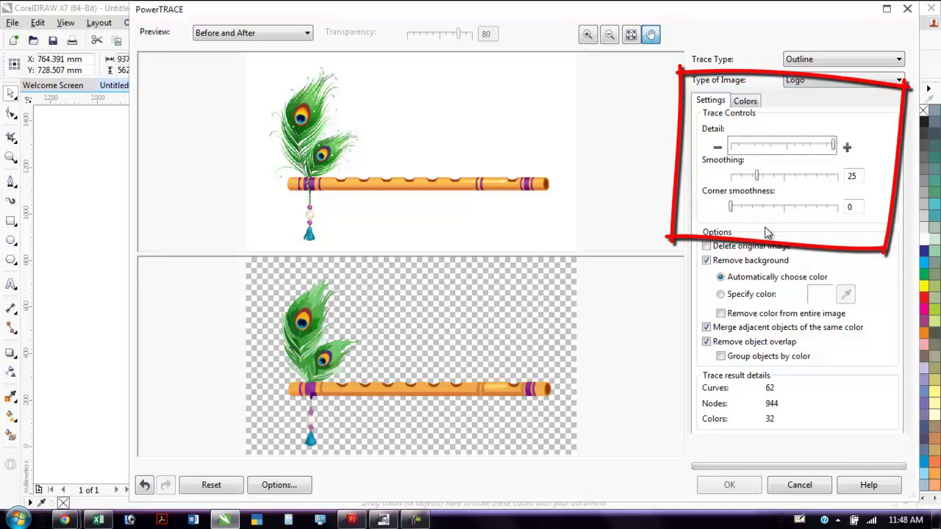
left_click(795, 177)
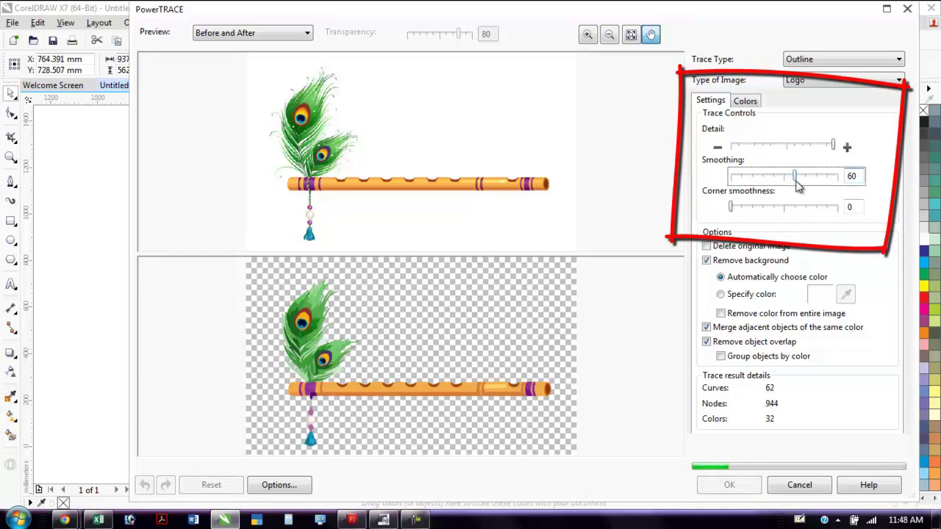
left_click_drag(800, 187, 825, 180)
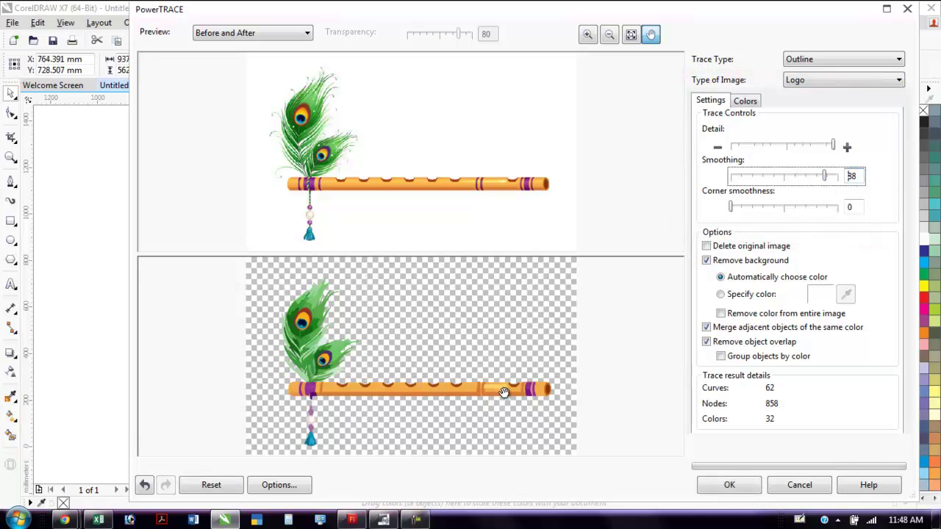
left_click(815, 208)
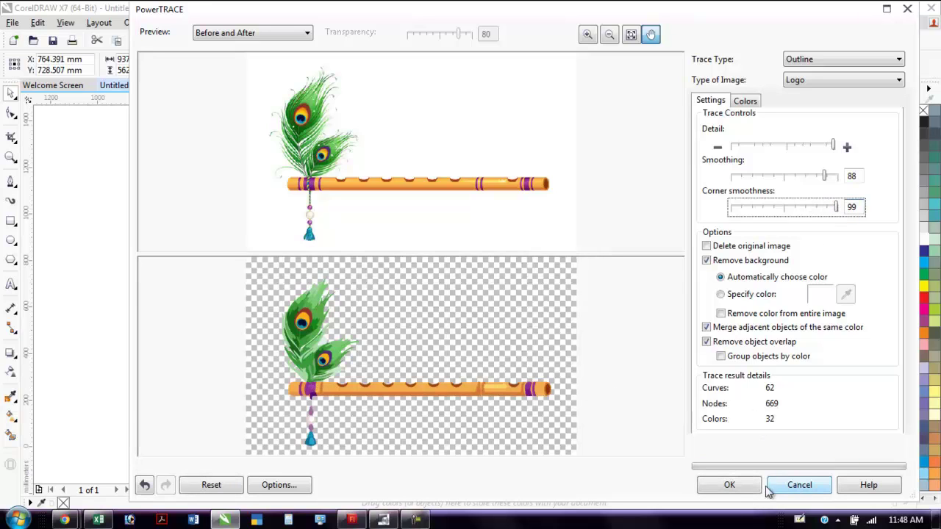
left_click(740, 491)
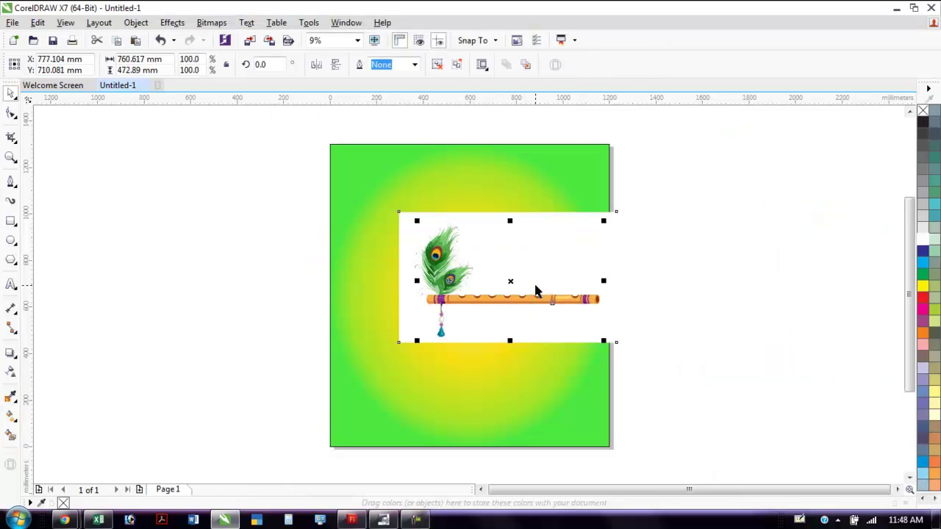
Move the original flute bitmap and the traced flute apart, and delete the bitmap
left_click_drag(536, 291, 394, 359)
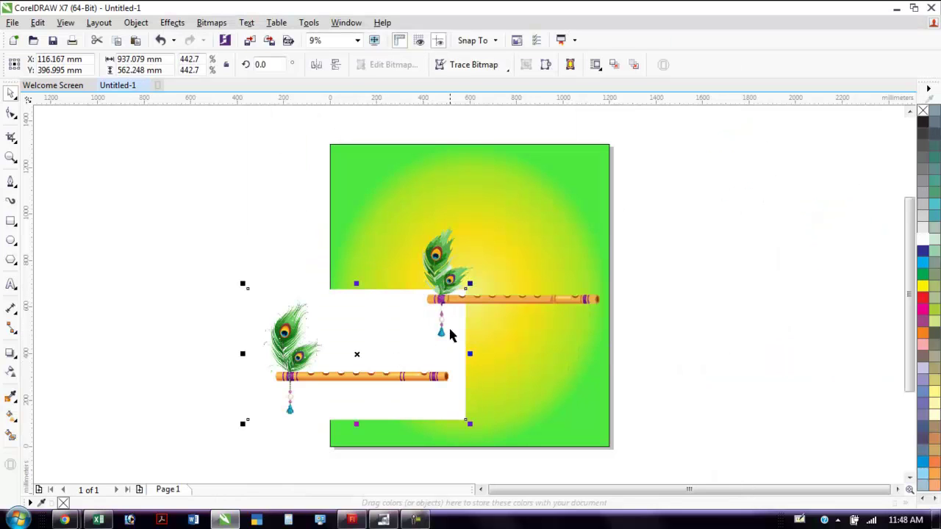
left_click_drag(527, 298, 585, 266)
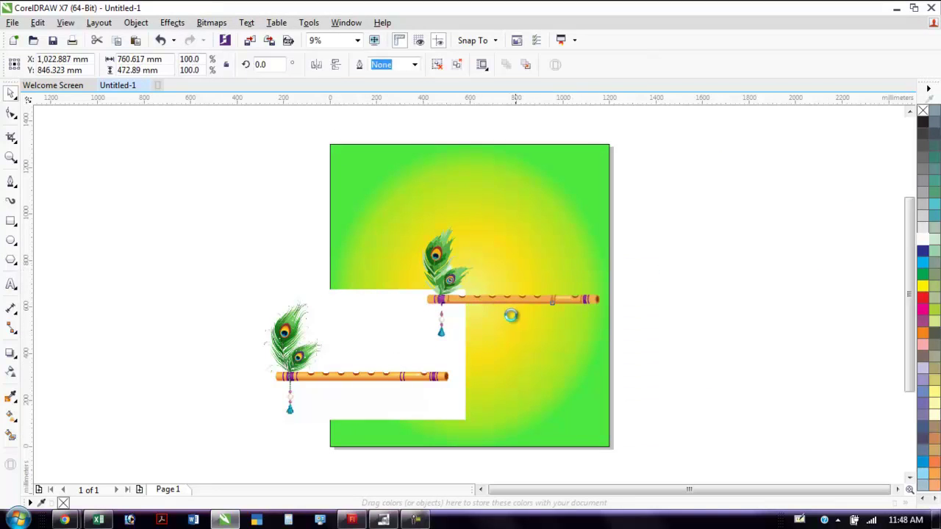
left_click(401, 334)
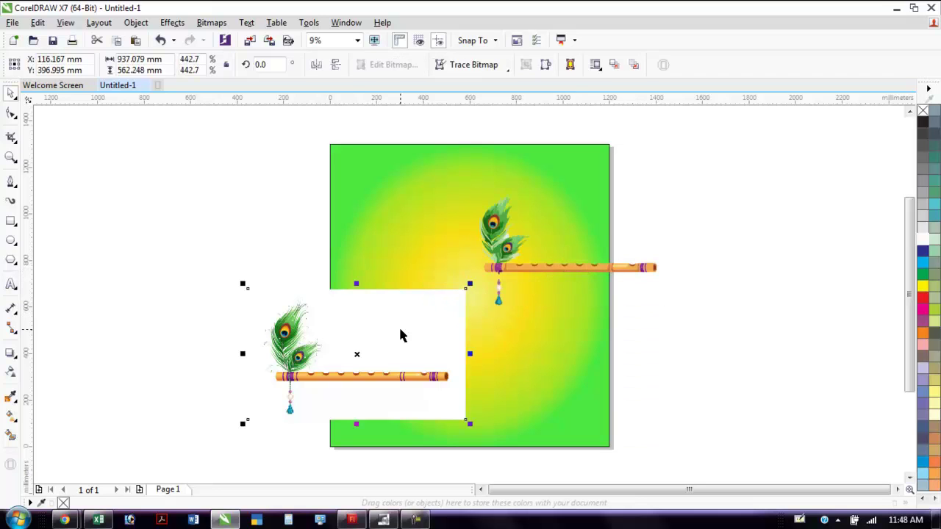
key("Delete")
Rotate the traced flute about 17 degrees, enlarge it to about 1,055 by 619 mm and place it across the middle of the background
left_click_drag(506, 269, 425, 330)
left_click(506, 321)
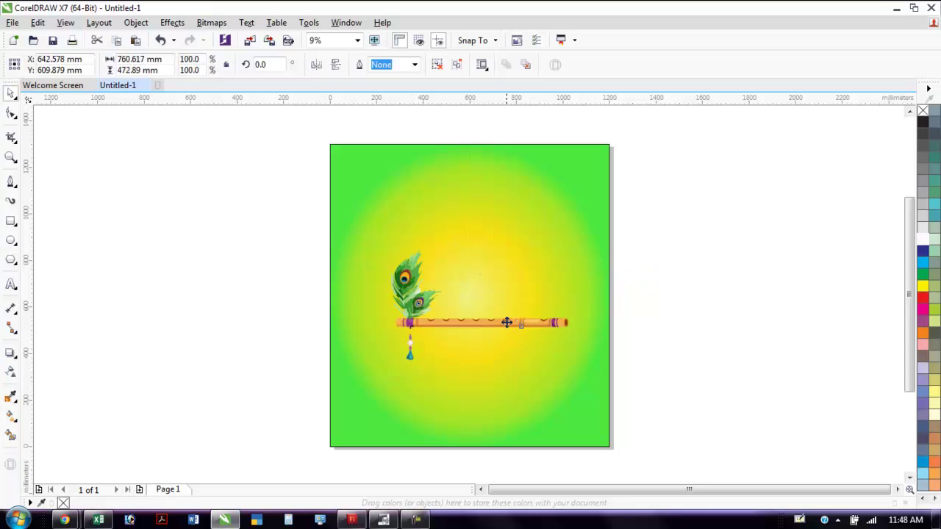
mouse_move(576, 247)
left_mouse_down()
mouse_move(564, 208)
mouse_move(568, 235)
left_mouse_up()
left_click_drag(491, 326, 449, 287)
left_click_drag(532, 237, 595, 188)
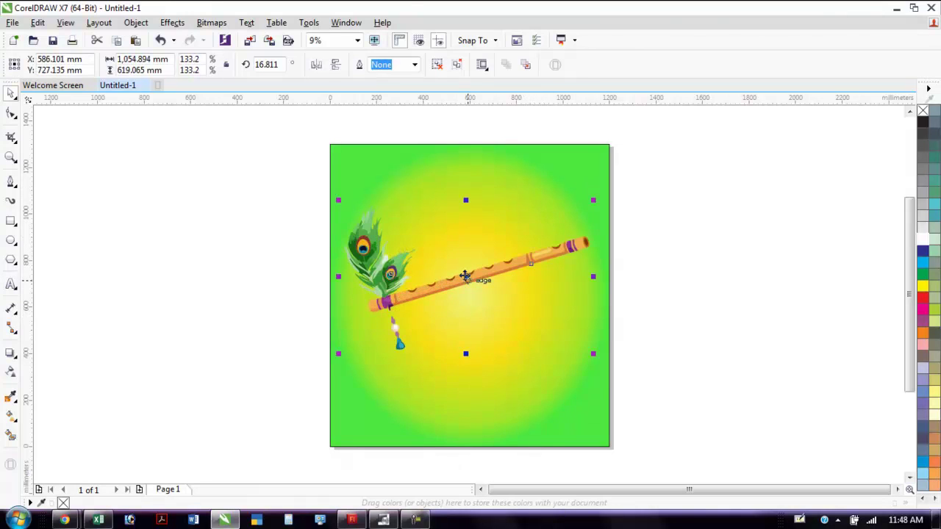
left_click_drag(466, 275, 462, 286)
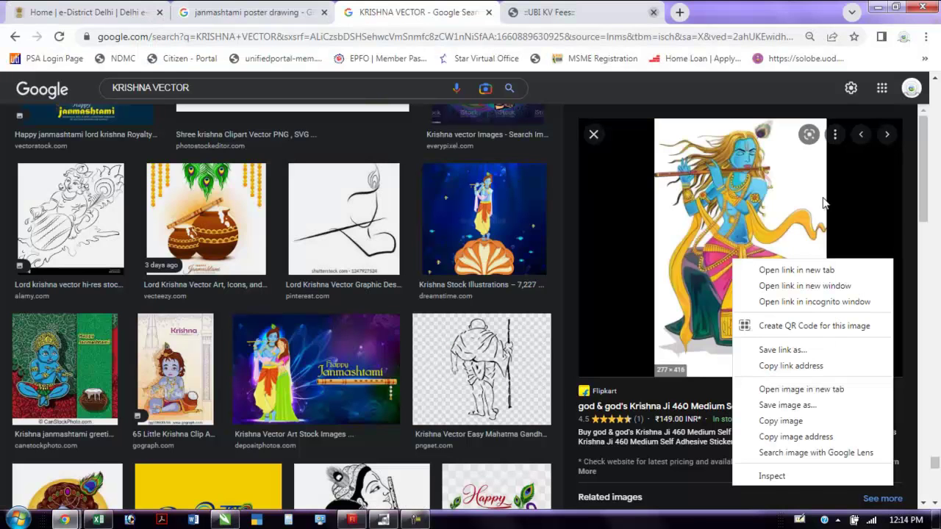
Copy the picture of Krishna seated on a rock from Chrome's image results and return to CorelDRAW
right_click(770, 197)
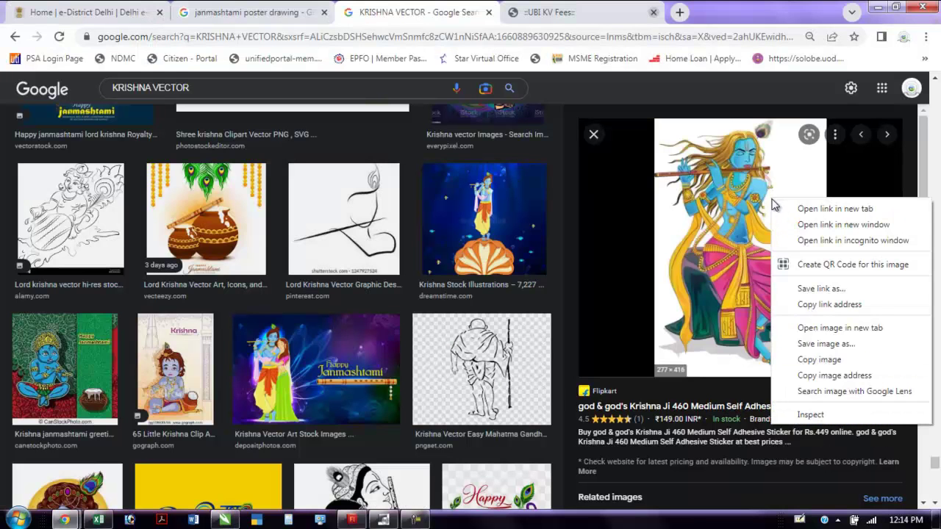
left_click(819, 360)
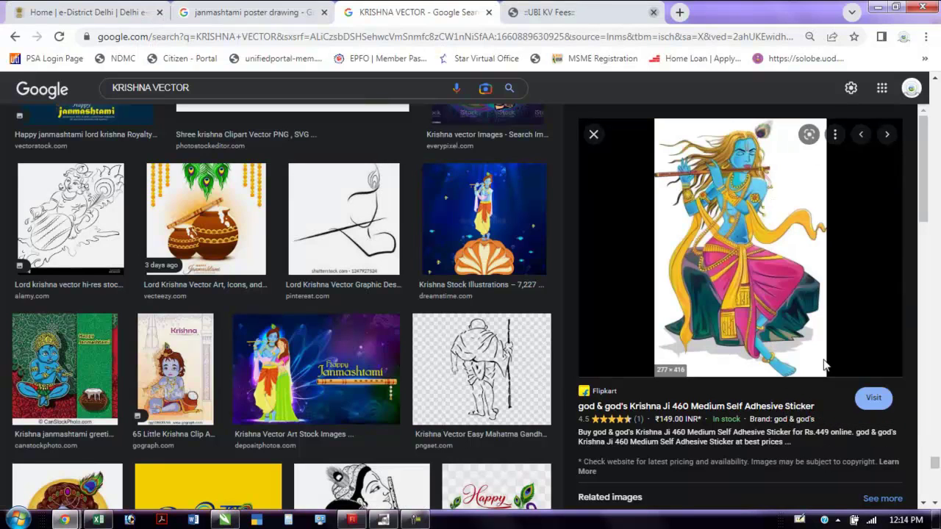
left_click(224, 520)
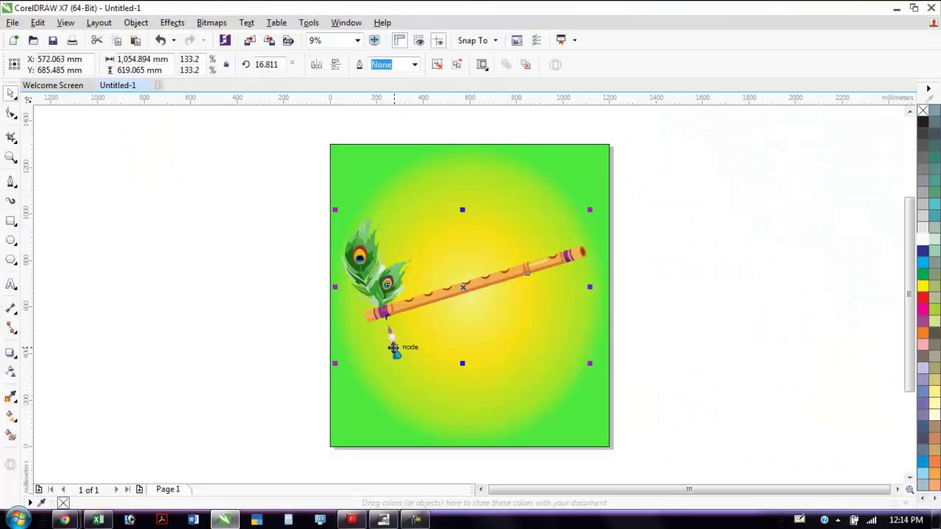
Paste the Krishna picture and enlarge it to about 539 by 809 mm over the page's lower-right corner
left_click(658, 266)
key("ctrl+v")
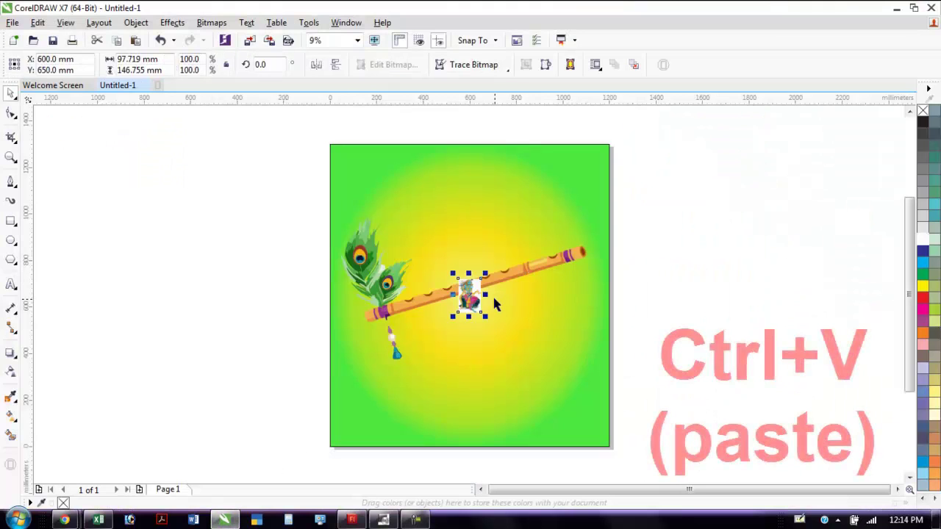
left_click_drag(488, 273, 724, 125)
left_click_drag(535, 217, 623, 363)
Open an outline trace of the Krishna picture as a Logo, with smoothing at 84 and detail at maximum
left_click(500, 67)
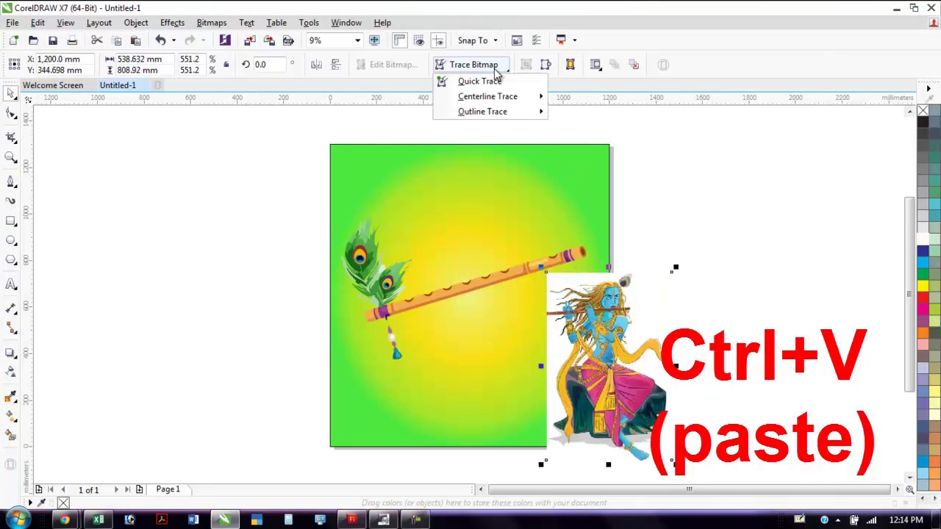
mouse_move(500, 111)
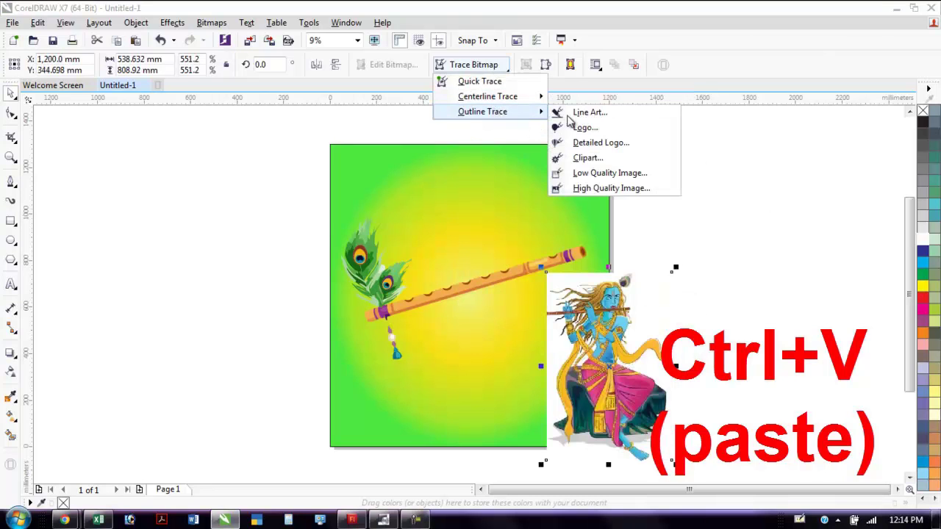
left_click(605, 128)
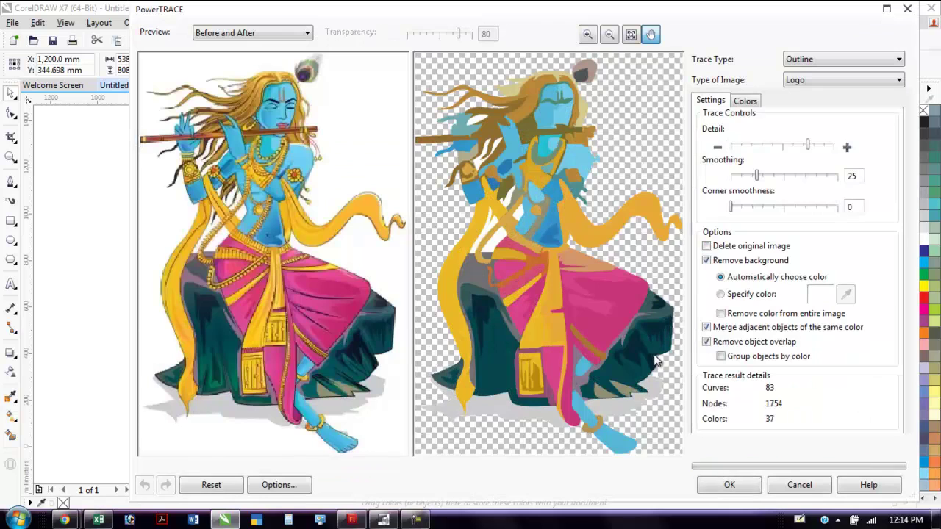
left_click(824, 178)
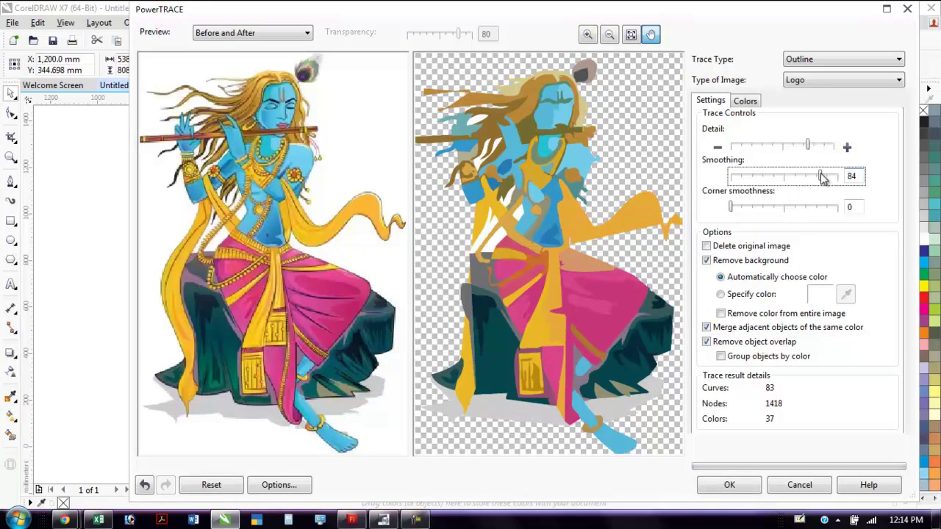
left_click(829, 146)
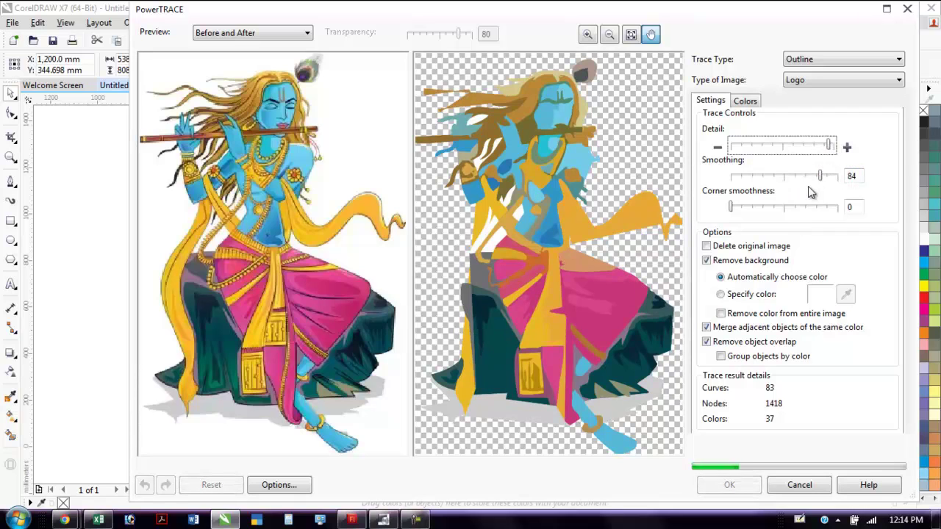
left_click(848, 148)
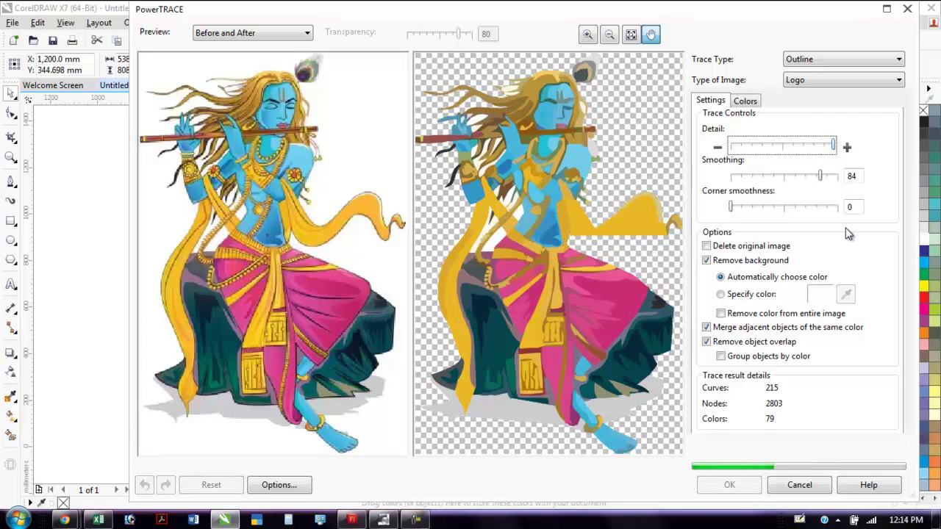
Set the trace's smoothing to 100 and corner smoothness to 3, and apply the trace
left_click(828, 177)
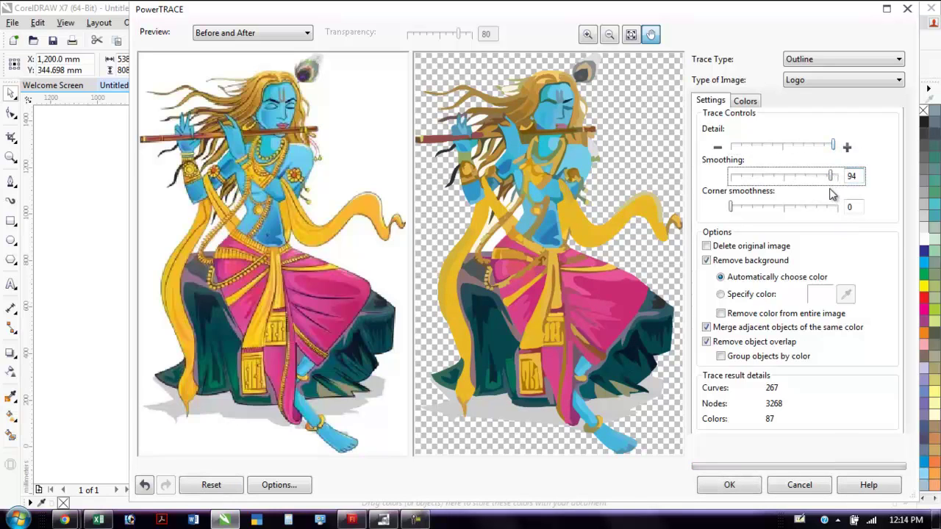
left_click(814, 209)
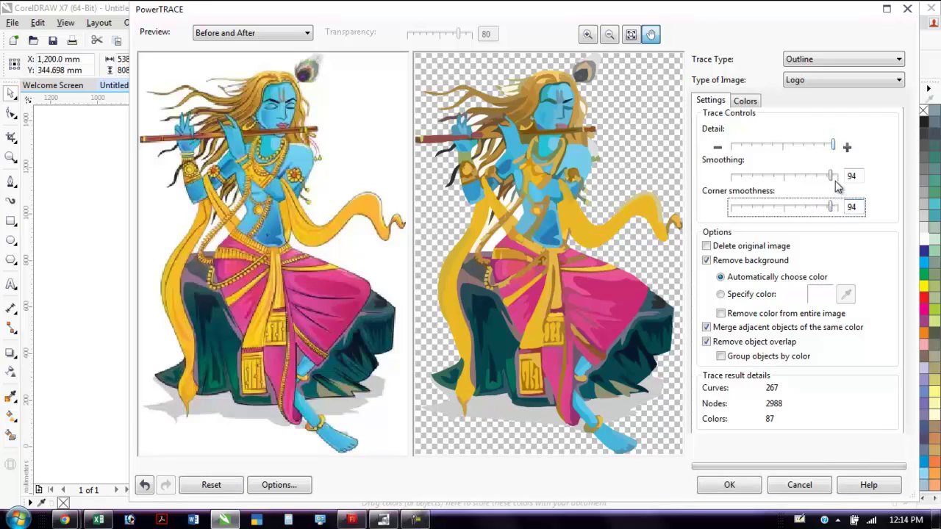
left_click_drag(833, 179, 839, 179)
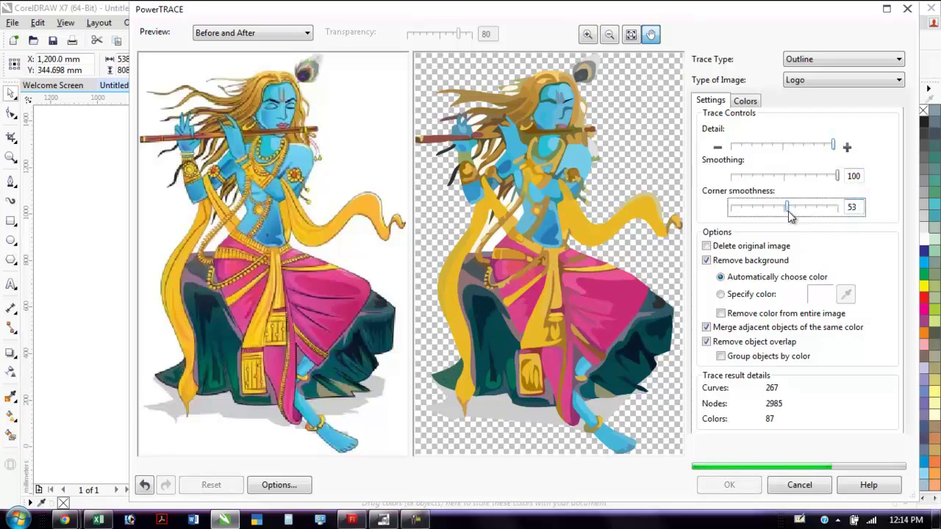
left_click_drag(778, 213, 760, 211)
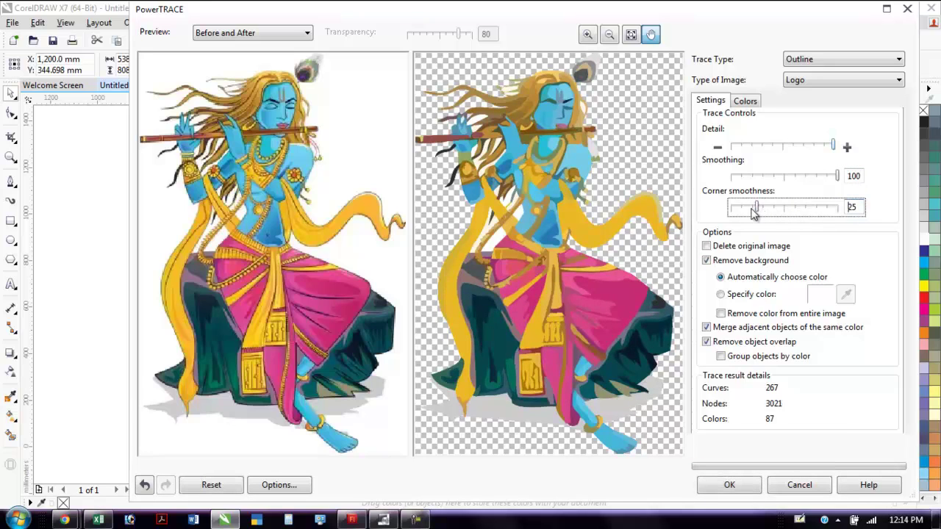
left_click_drag(738, 212, 733, 210)
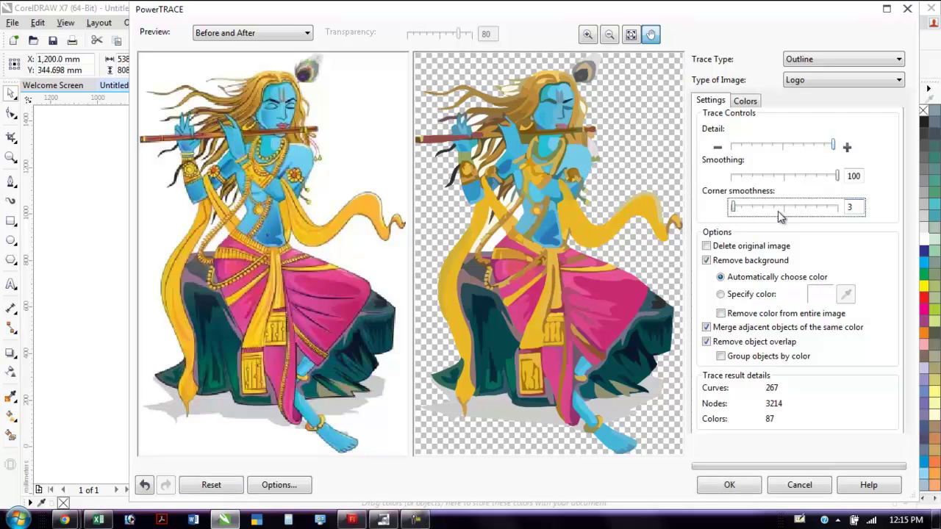
left_click(749, 489)
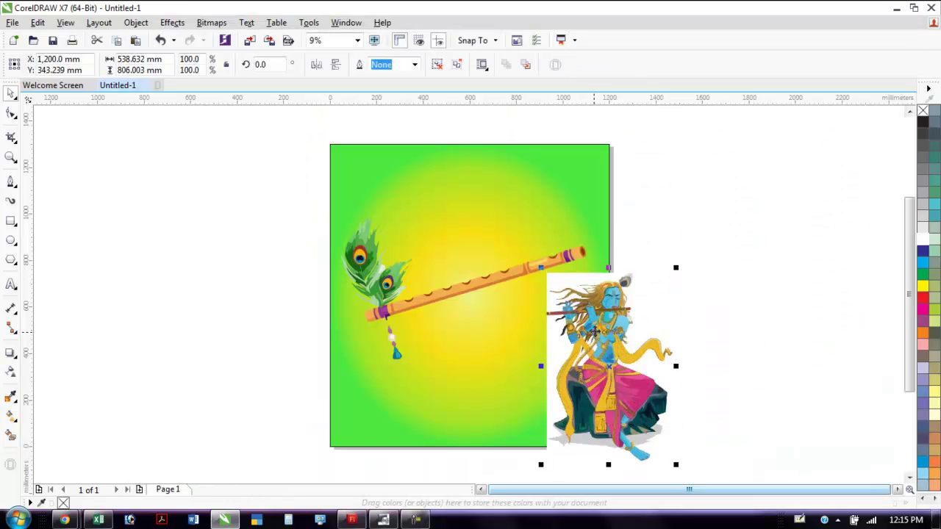
Move the traced Krishna off the original picture and delete the original bitmap
left_click(711, 302)
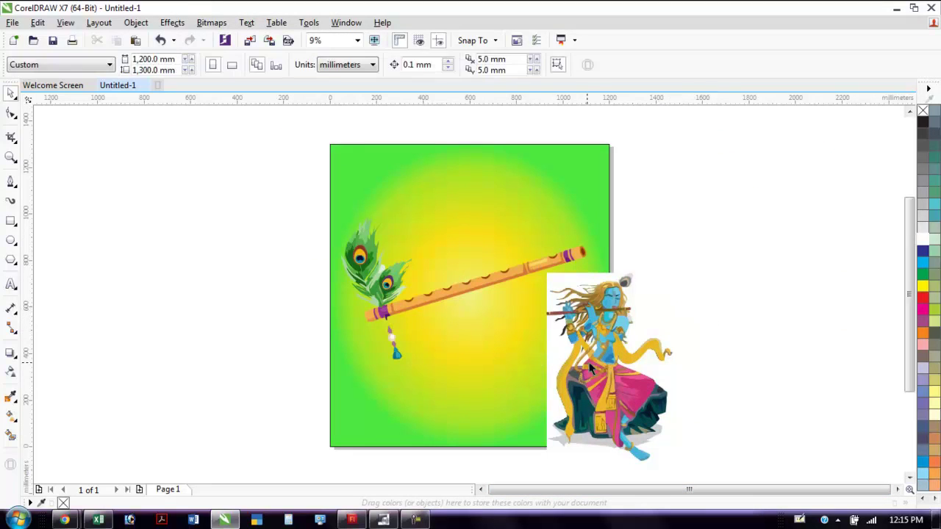
left_click_drag(608, 355, 638, 271)
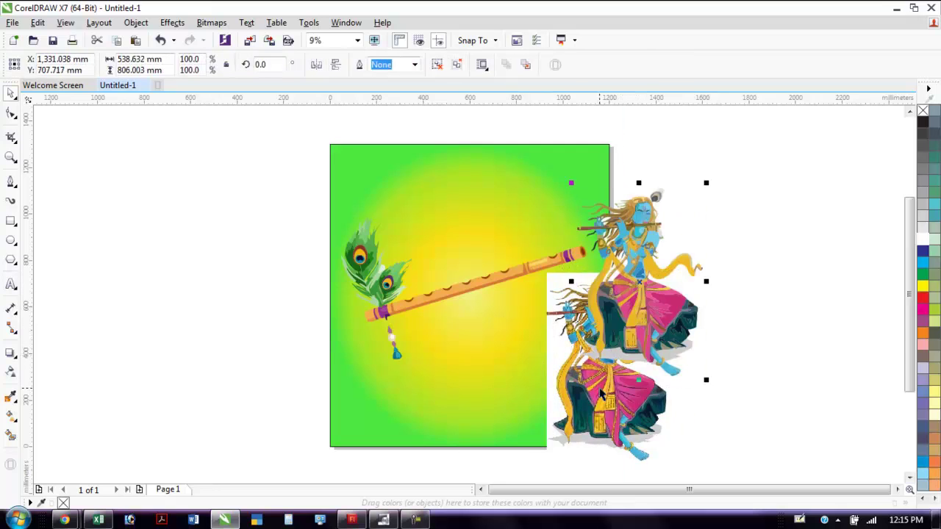
left_click_drag(601, 391, 512, 436)
key("Delete")
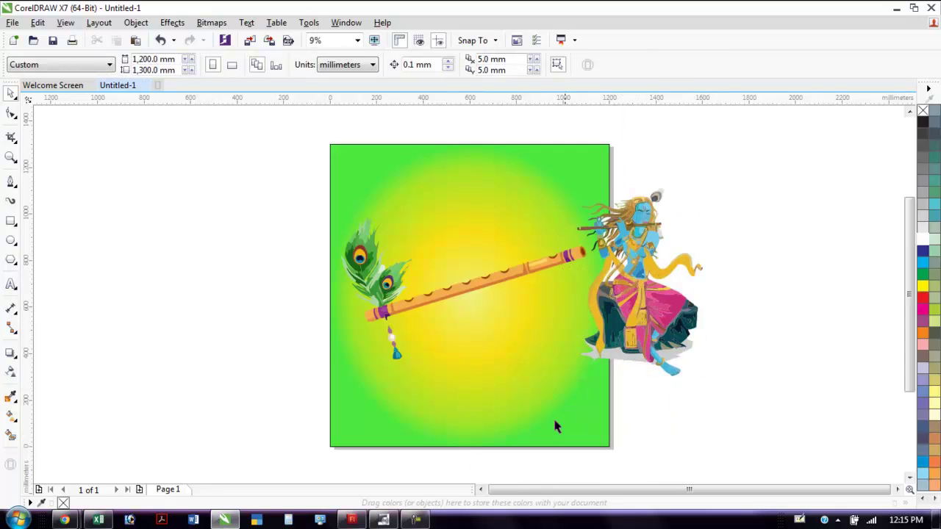
Place the traced Krishna over the right half of the flute on the background and convert it to curves
mouse_move(656, 314)
left_mouse_down()
mouse_move(534, 386)
mouse_move(506, 250)
mouse_move(520, 297)
left_mouse_up()
scroll(538, 361, "up", 1)
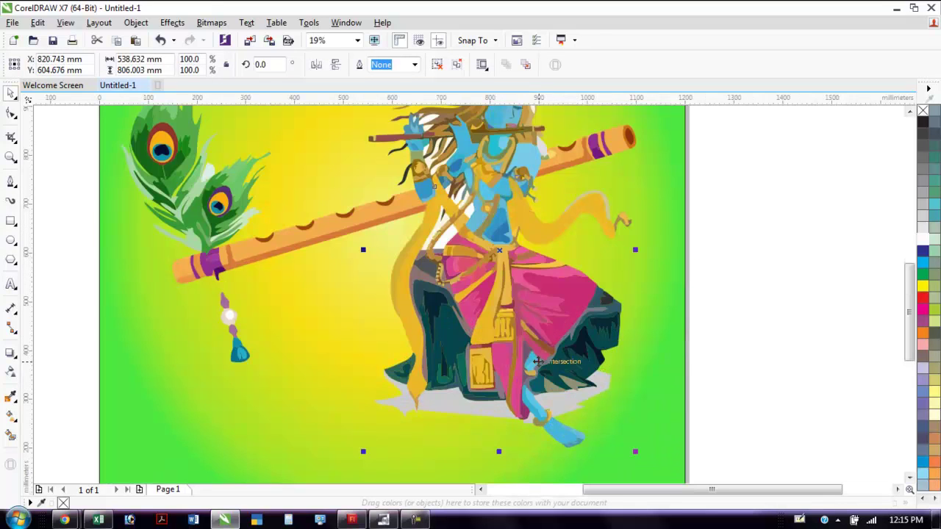
left_click(98, 22)
mouse_move(134, 26)
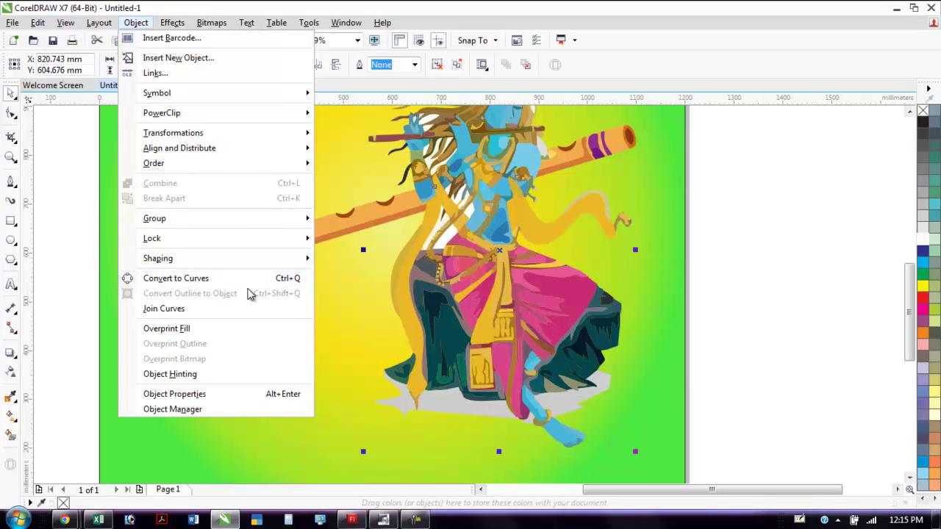
left_click(256, 285)
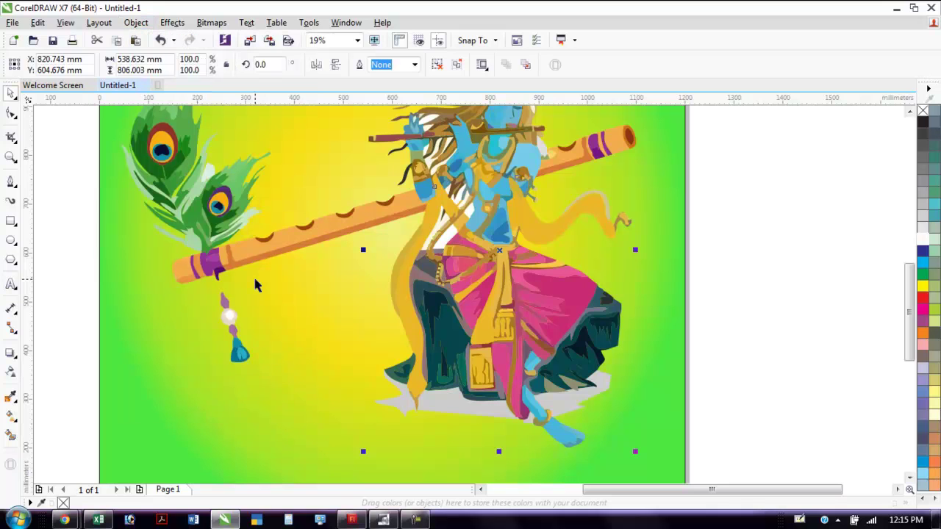
left_click(721, 366)
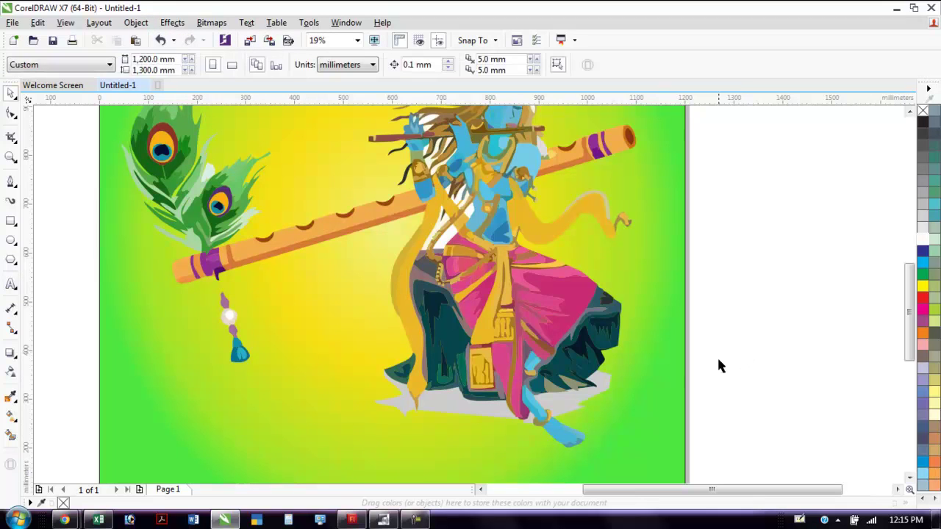
Ungroup the traced Krishna and delete the grey shadow piece under the rock's right side, above the foot
left_click(571, 400)
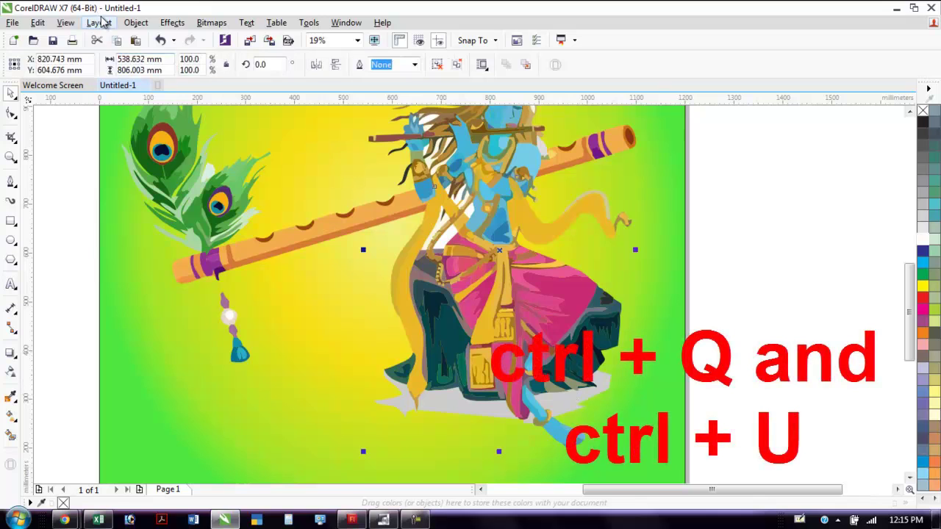
left_click(136, 22)
mouse_move(211, 226)
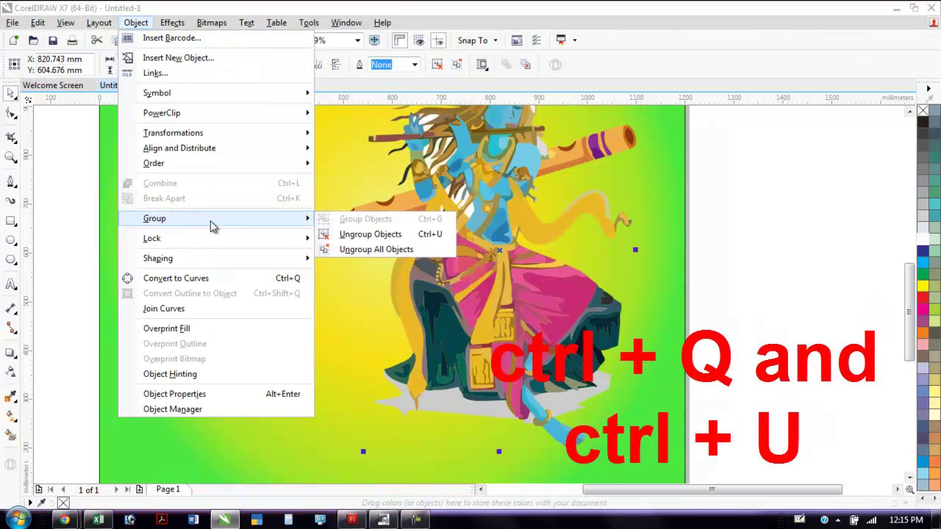
left_click(408, 237)
left_click(788, 325)
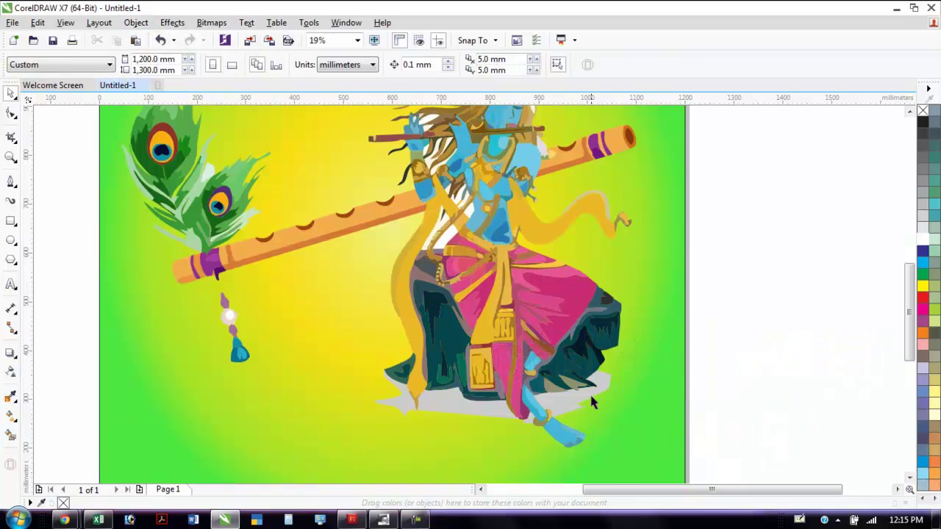
left_click(593, 402)
key("Delete")
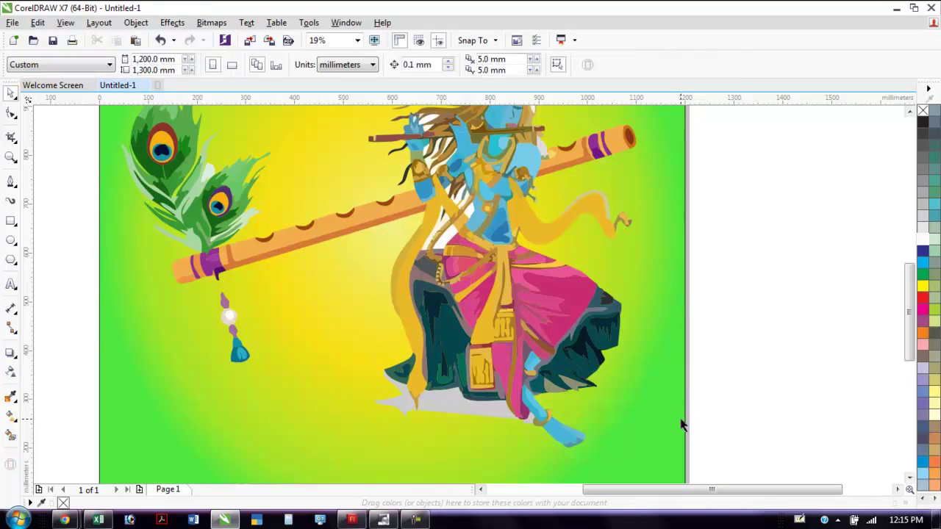
left_click(463, 409)
key("F10")
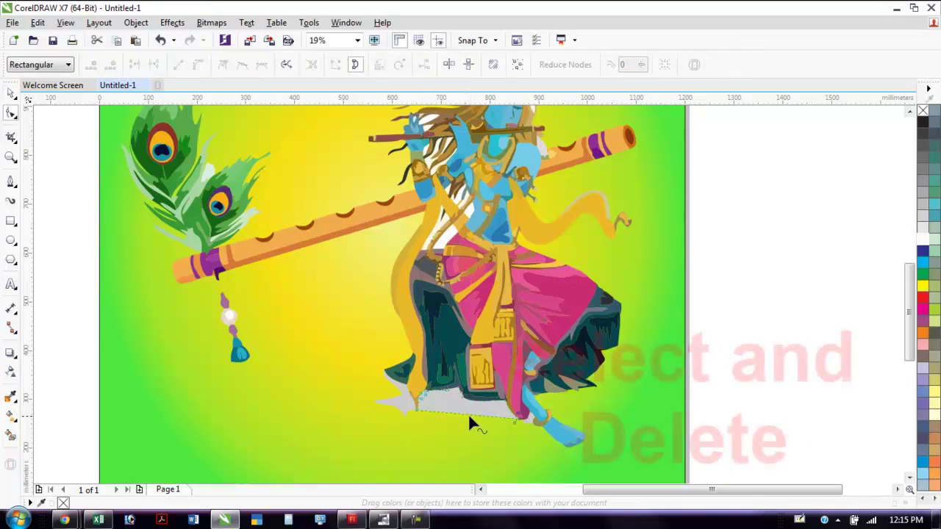
double_click(11, 93)
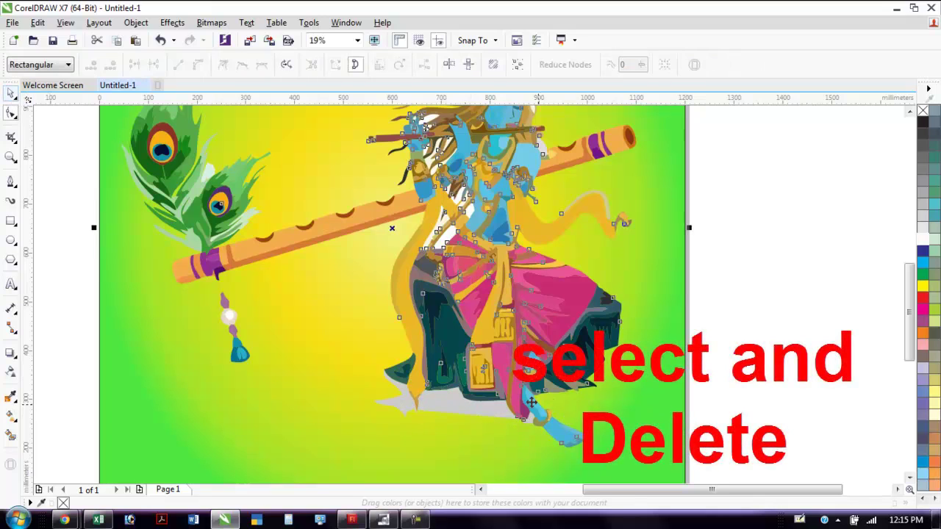
key("Escape")
Delete the remaining grey shadow pieces beneath the middle and left side of the rock
left_click(486, 408)
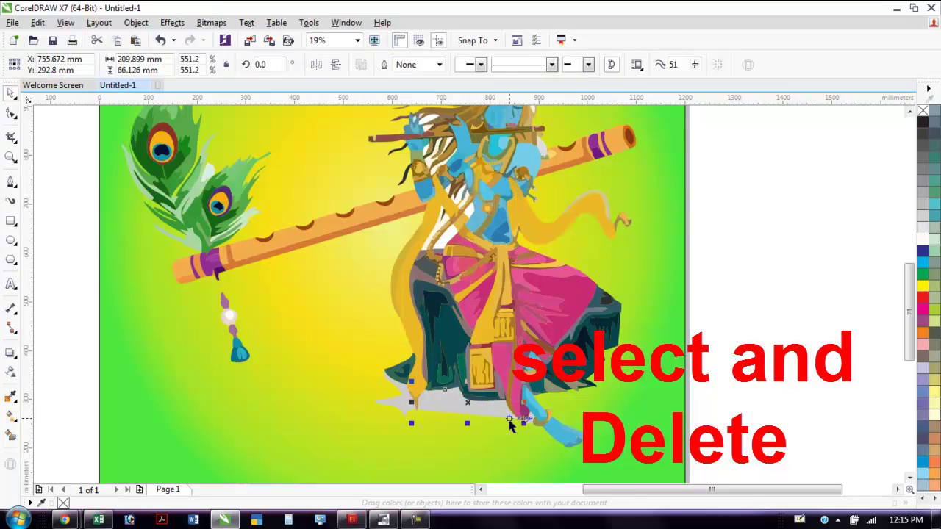
key("Delete")
left_click(401, 403)
key("Delete")
Delete the pieces of the rock's tip that stick out left of the hanging yellow scarf
left_click(399, 368)
key("Delete")
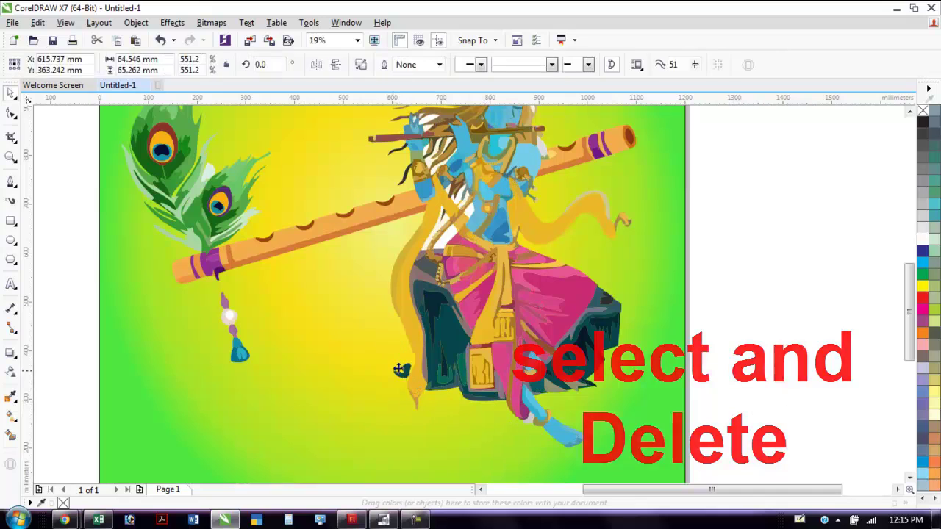
left_click(401, 370)
key("Delete")
Delete the dark green and grey rock pieces between the hanging yellow scarf and the pink garment
left_click(443, 366)
key("Delete")
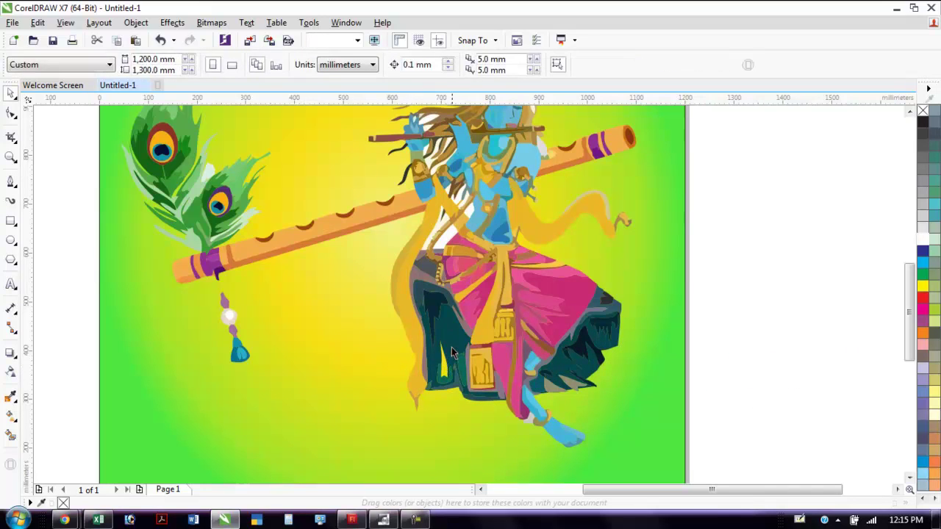
left_click(452, 353)
key("Delete")
left_click(432, 298)
key("Delete")
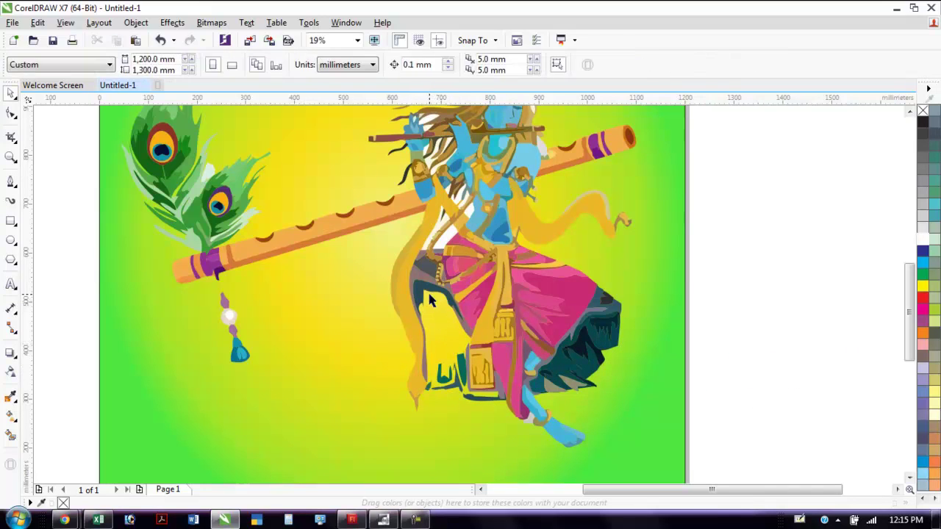
left_click(430, 294)
key("Delete")
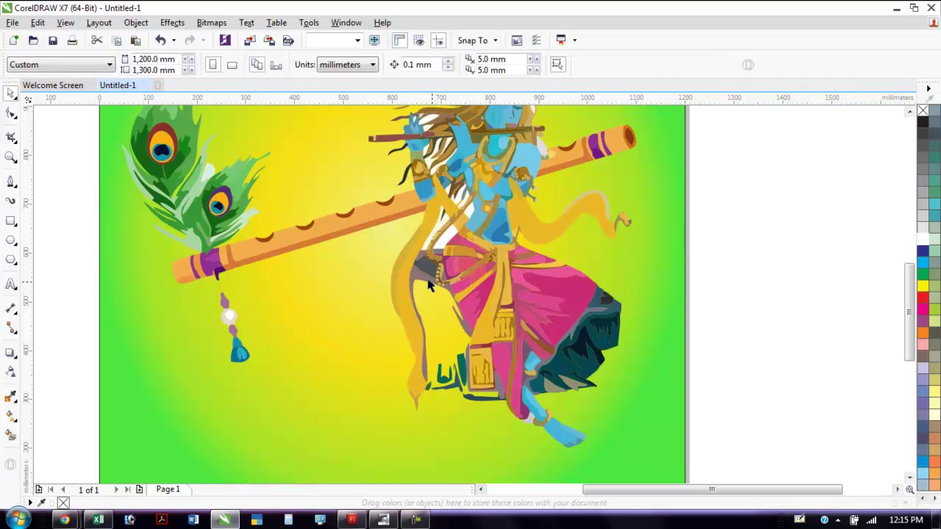
left_click(428, 280)
key("Delete")
left_click(427, 270)
key("Delete")
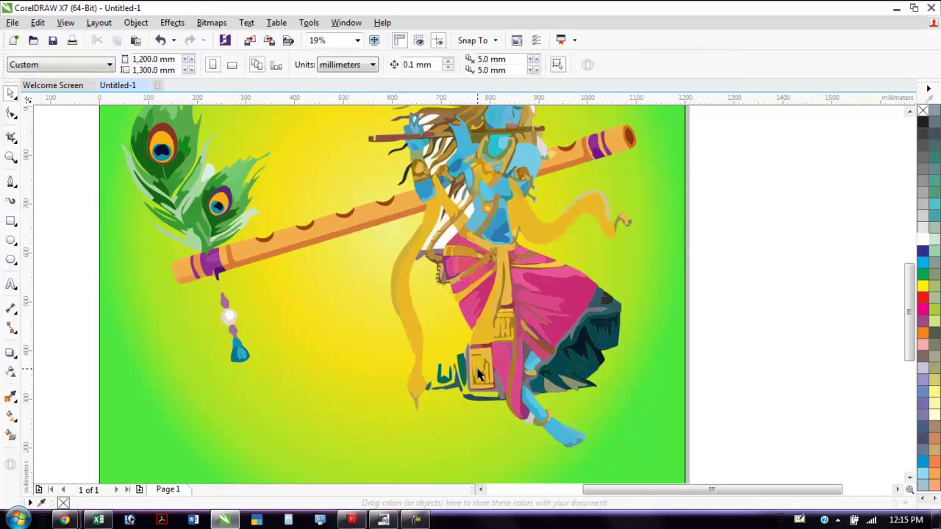
Delete white background patches enclosed between Krishna's scarf, hair and waist
left_click(450, 234)
key("Delete")
left_click(443, 229)
key("Delete")
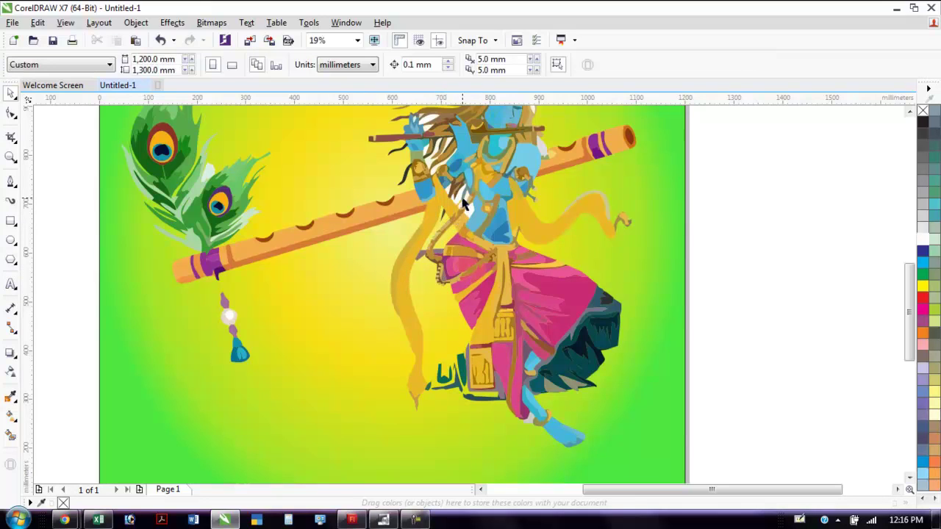
left_click(465, 213)
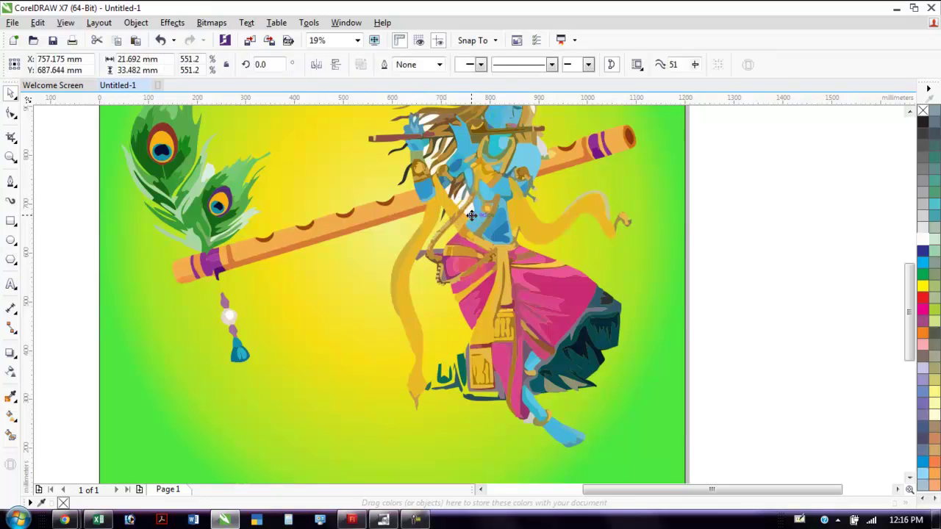
key("Delete")
left_click(462, 195)
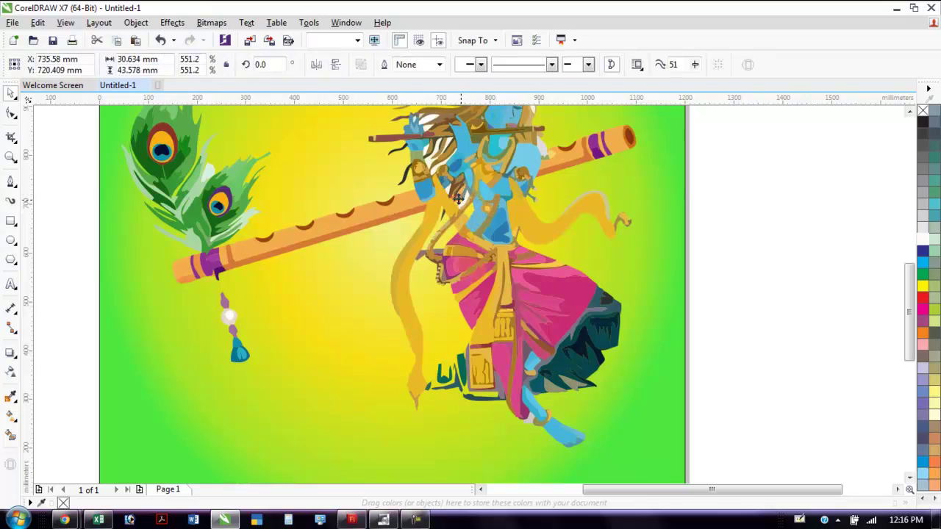
key("Delete")
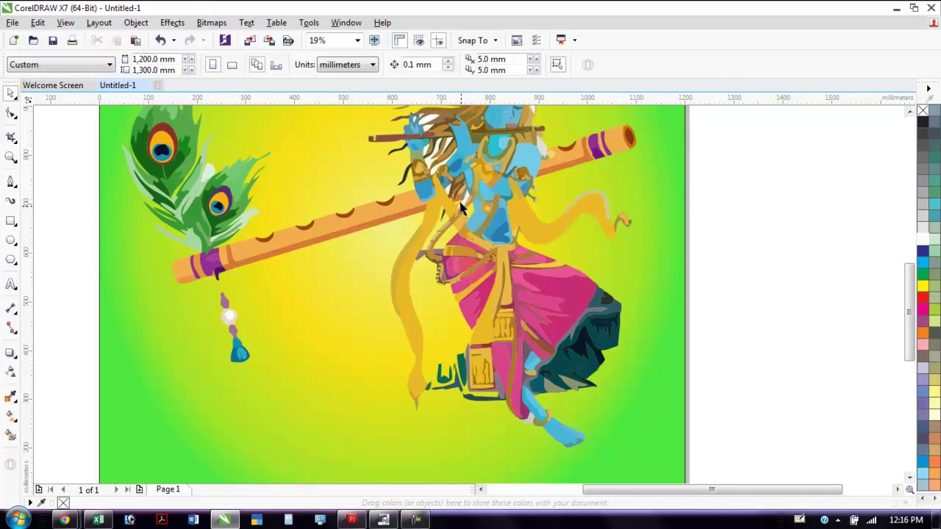
Delete the white background patches between the hair strands below the thin flute, beside Krishna's raised arm
left_click(442, 169)
key("Delete")
left_click(446, 186)
scroll(449, 188, "up", 4)
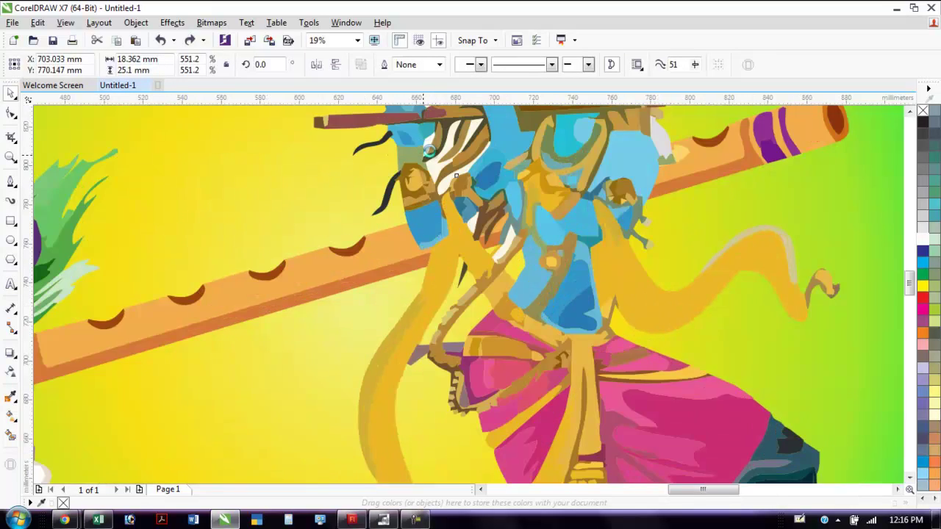
left_click(453, 189)
key("Delete")
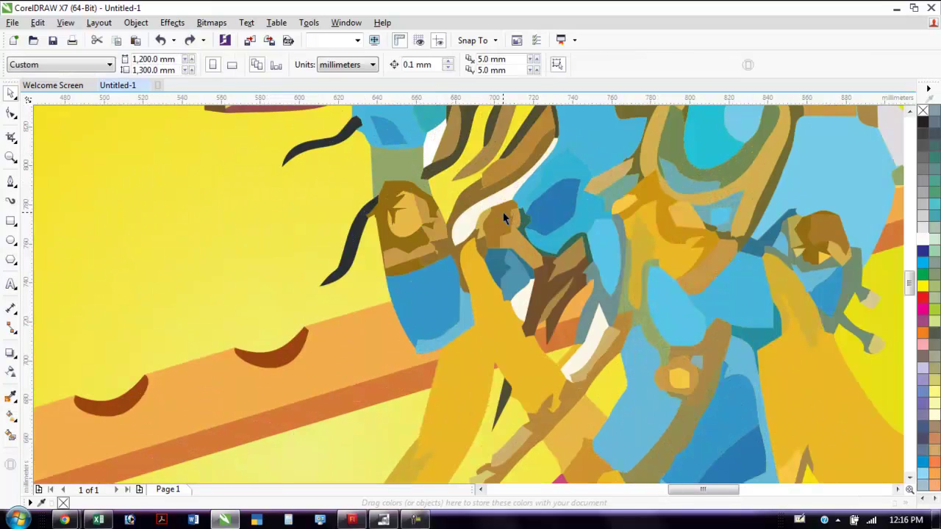
left_click(490, 200)
key("Delete")
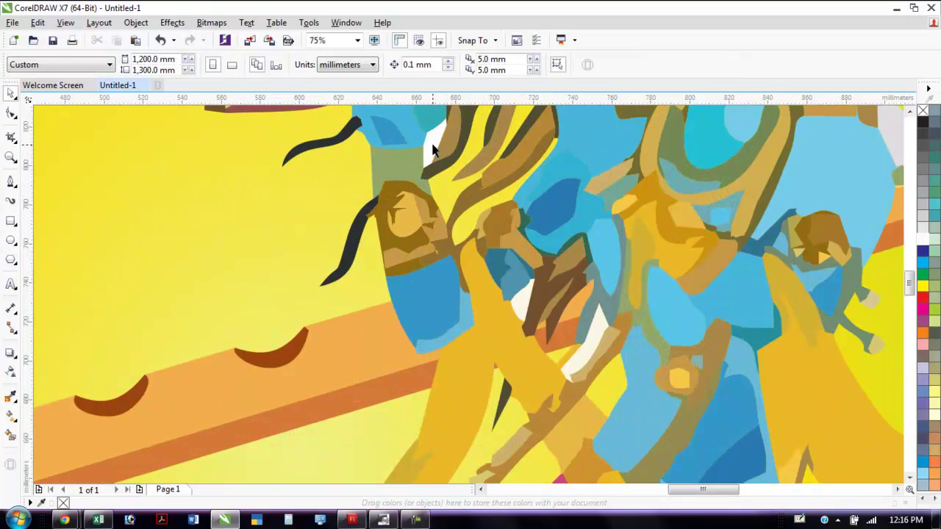
Delete the white patches beside the raised forearm and between the lower hair locks and the torso
left_click(431, 147)
key("Delete")
left_click(518, 313)
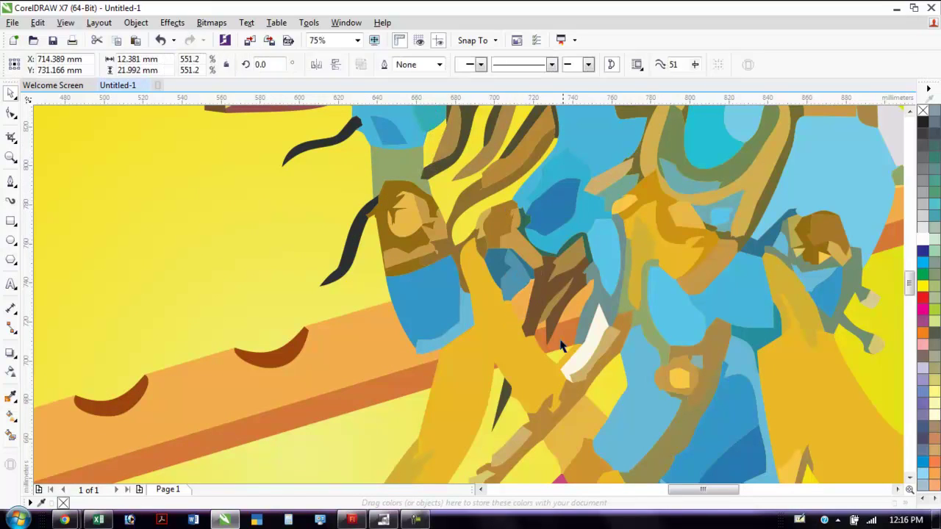
key("Delete")
left_click(584, 357)
key("Delete")
scroll(664, 365, "down", 2)
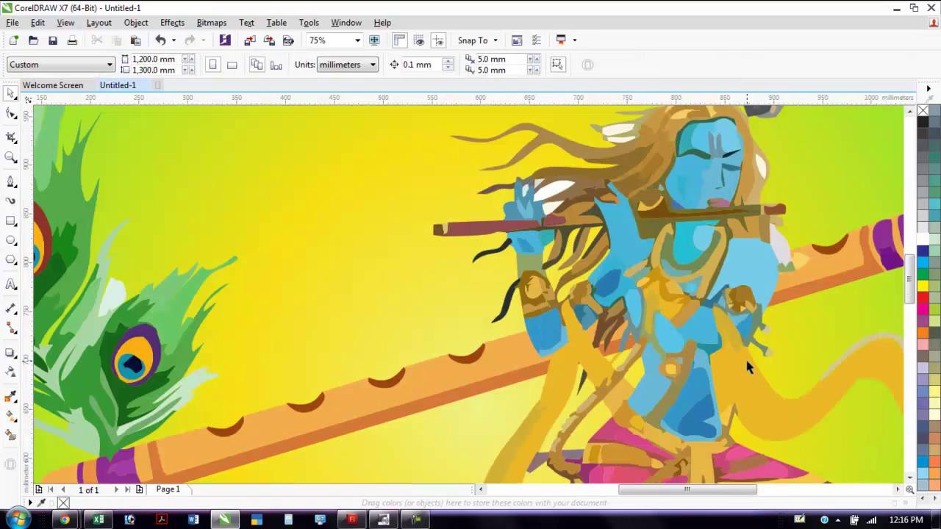
Delete the white patches above the thin flute, between the raised fingers and the flowing hair
left_click(555, 195)
key("Delete")
left_click(552, 206)
key("Delete")
left_click(527, 192)
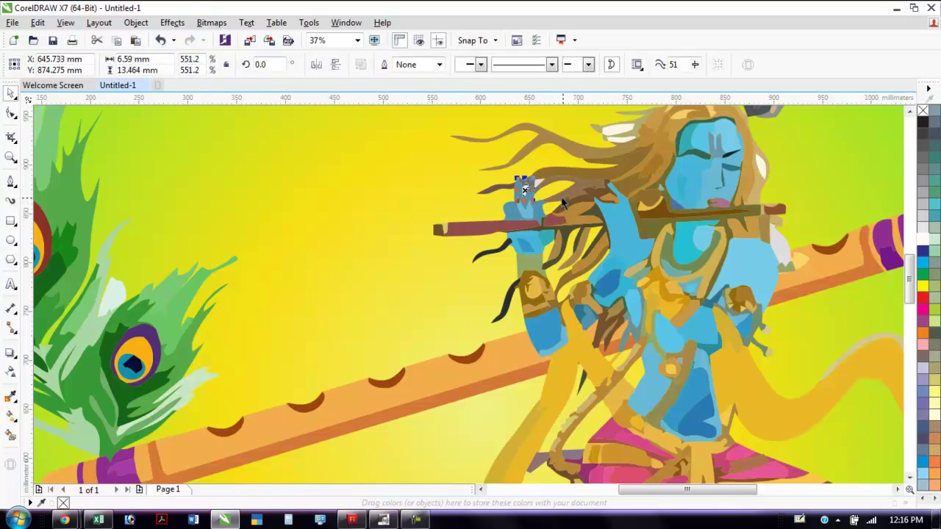
key("Delete")
Delete the white patches in the windblown hair near the head, beside the face and behind the shoulder
left_click(620, 129)
key("Delete")
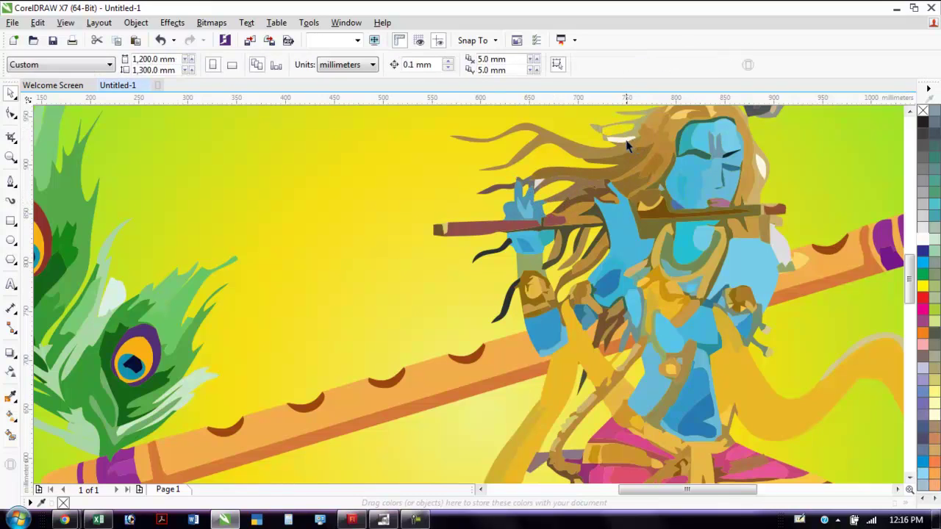
left_click(610, 136)
key("Delete")
left_click(759, 160)
key("Delete")
left_click(778, 241)
key("Delete")
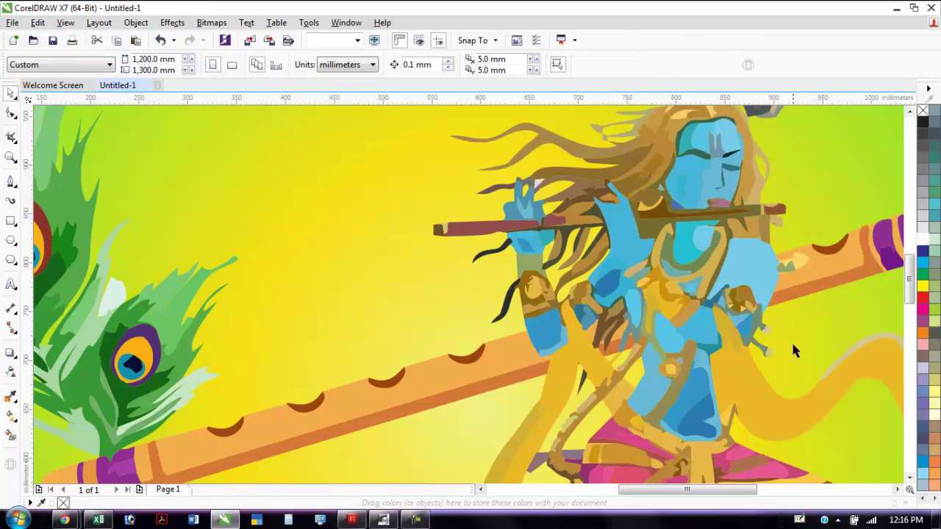
Delete the teal and dark pieces on the upper outer part of the rock beside the pink garment
scroll(770, 294, "up", 2)
scroll(770, 294, "down", 4)
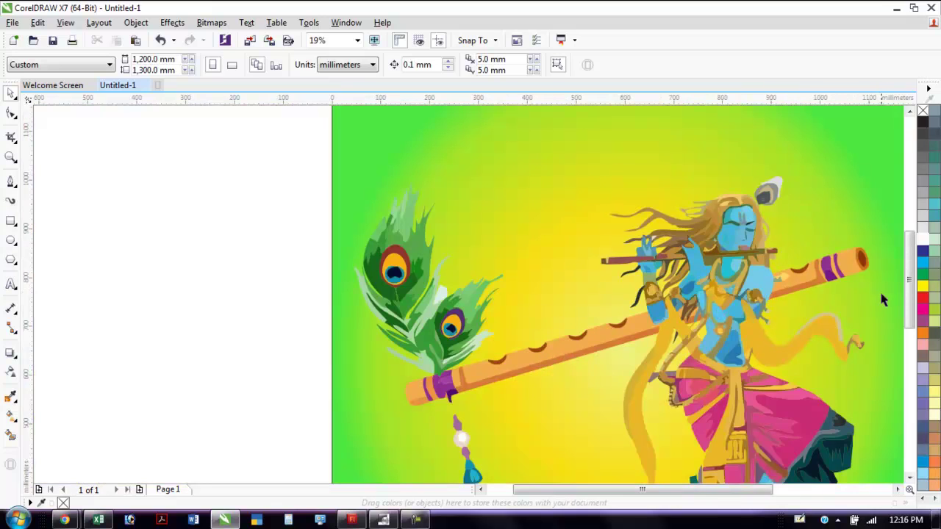
left_click_drag(906, 262, 908, 295)
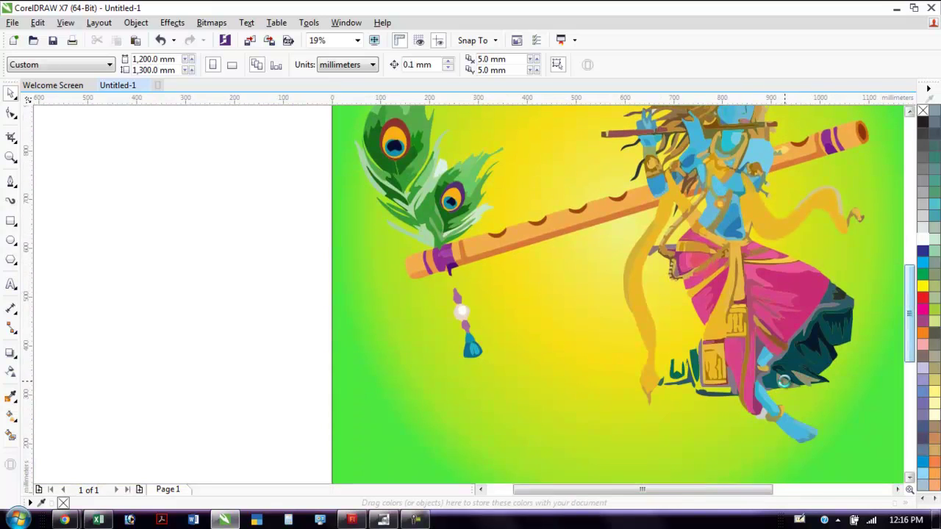
left_click(841, 336)
key("F10")
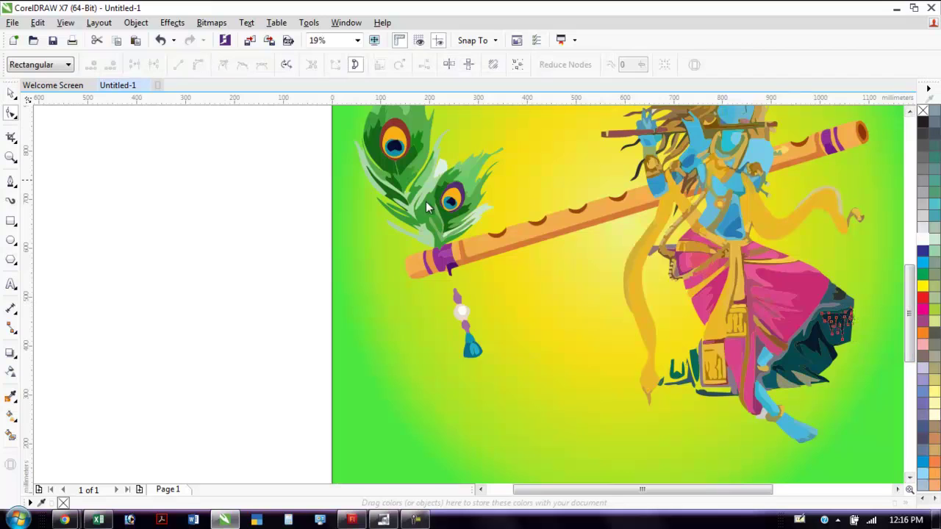
left_click(11, 93)
key("Delete")
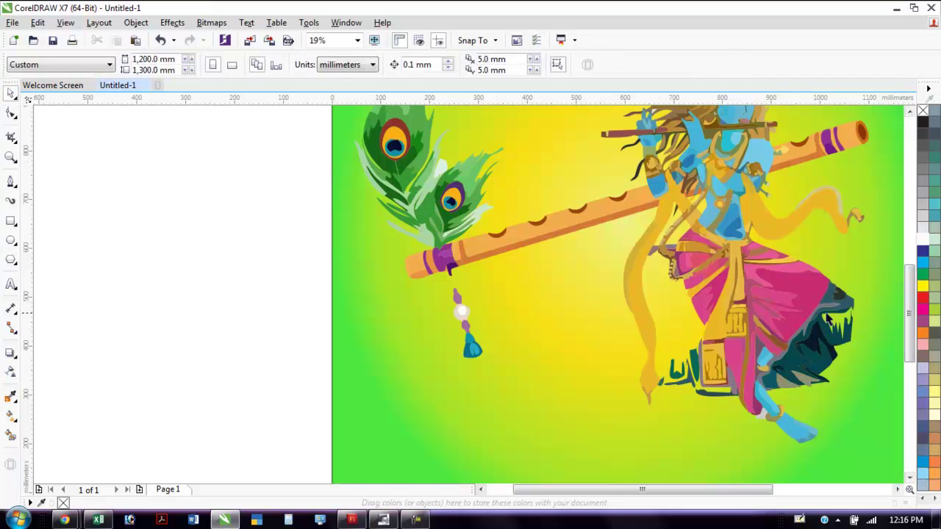
left_click(830, 313)
key("Delete")
left_click(840, 297)
key("Escape")
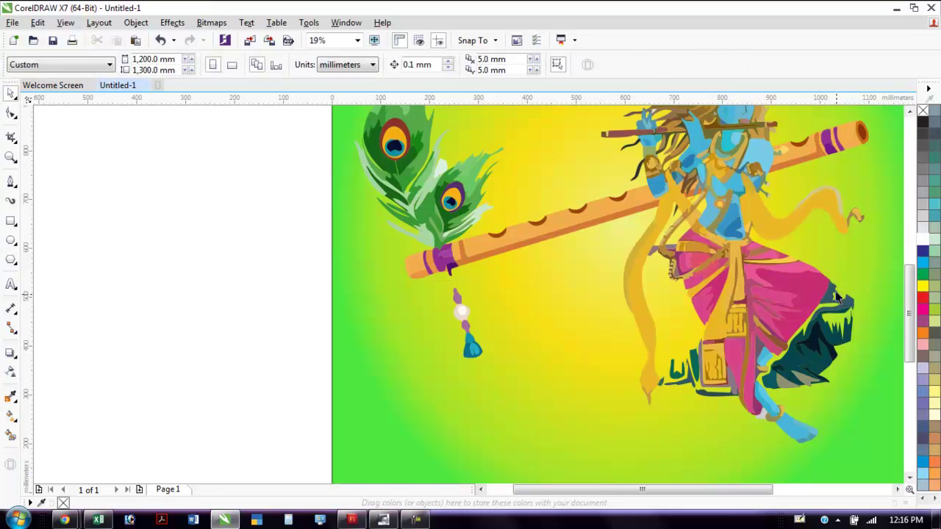
Delete the rock's upper edge piece along the pink garment and the large dark green pieces below it
key("F10")
left_click(849, 312)
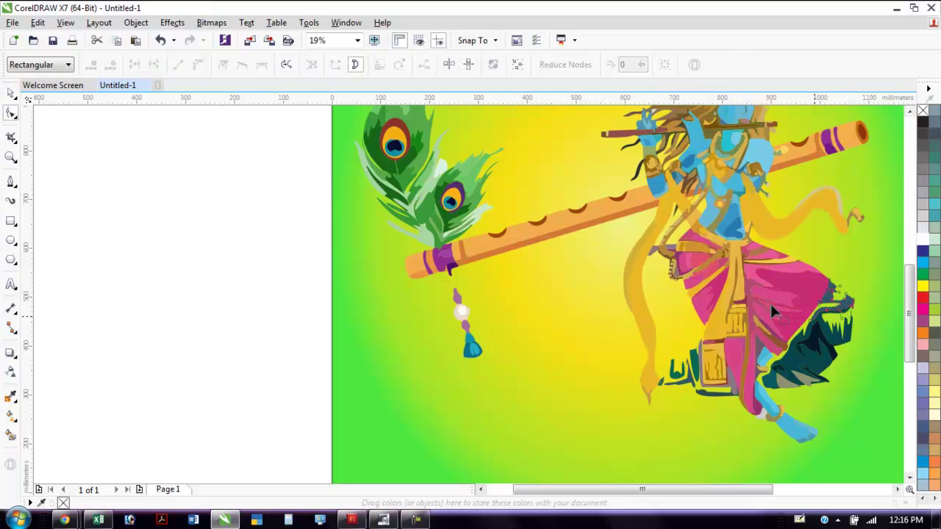
left_click(11, 93)
key("Escape")
left_click(821, 337)
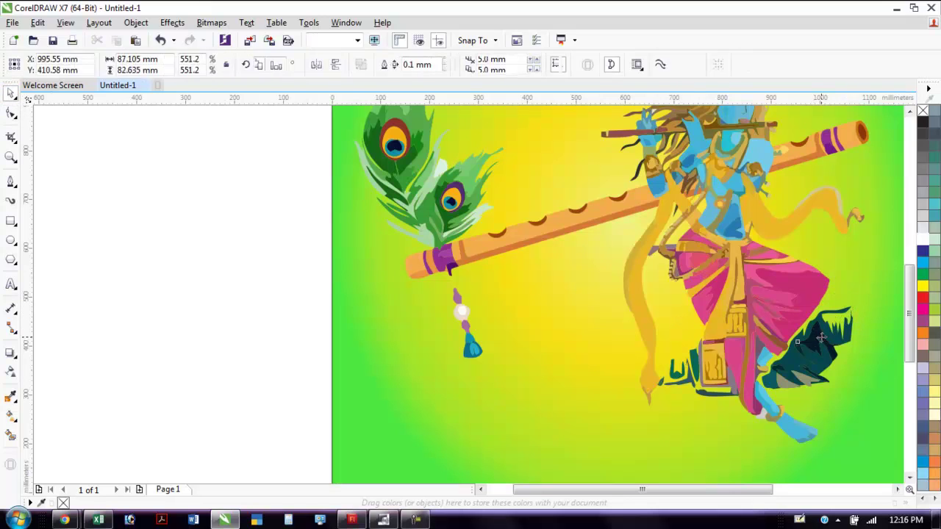
key("Delete")
left_click(832, 355)
key("Delete")
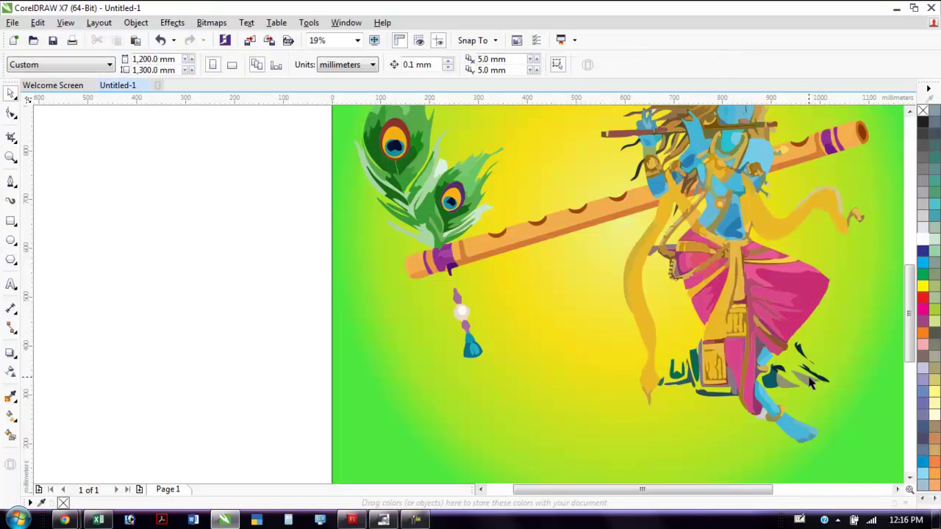
Delete the grey, dark and teal rock fragments to the right of Krishna's lower leg
left_click(809, 378)
key("Delete")
left_click(813, 372)
key("Delete")
left_click(770, 383)
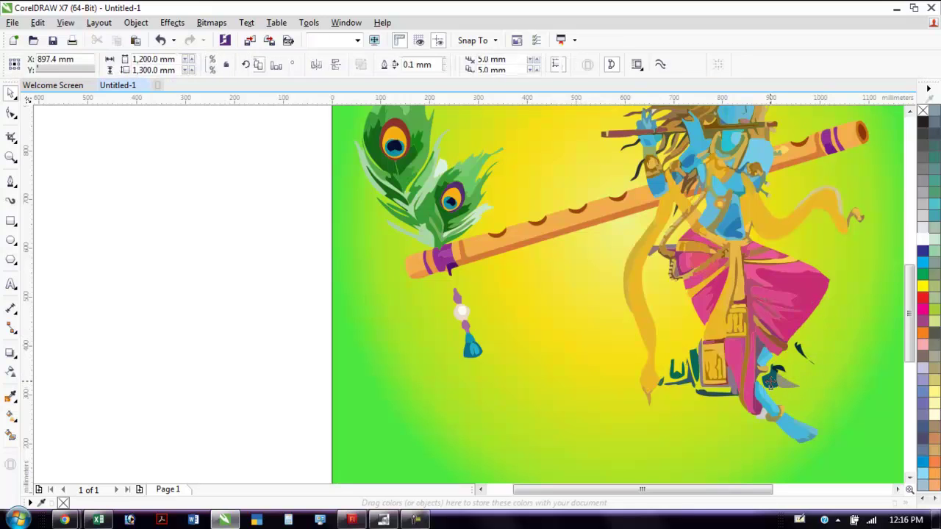
key("Delete")
left_click(790, 387)
left_click(793, 384)
key("Delete")
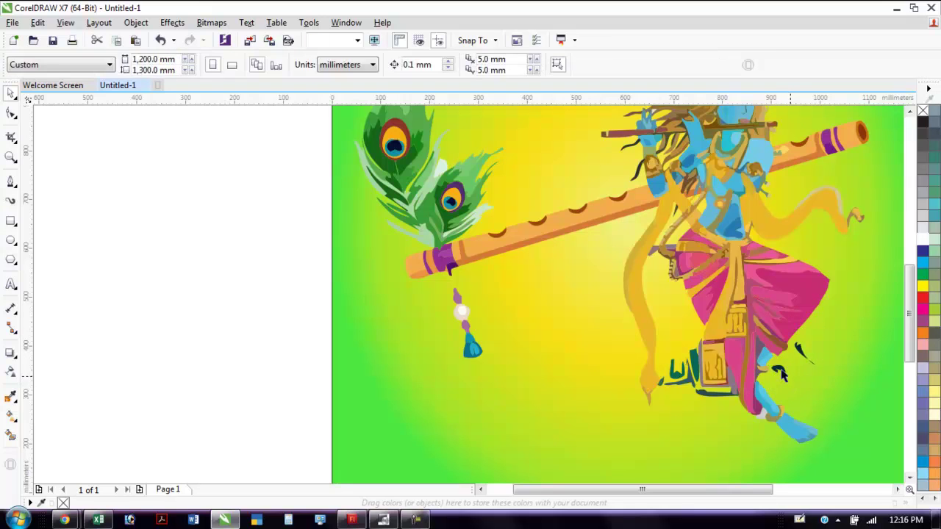
Delete the last dark rock slivers beside the calf and beneath the pink garment's outer hem
left_click(780, 370)
key("Delete")
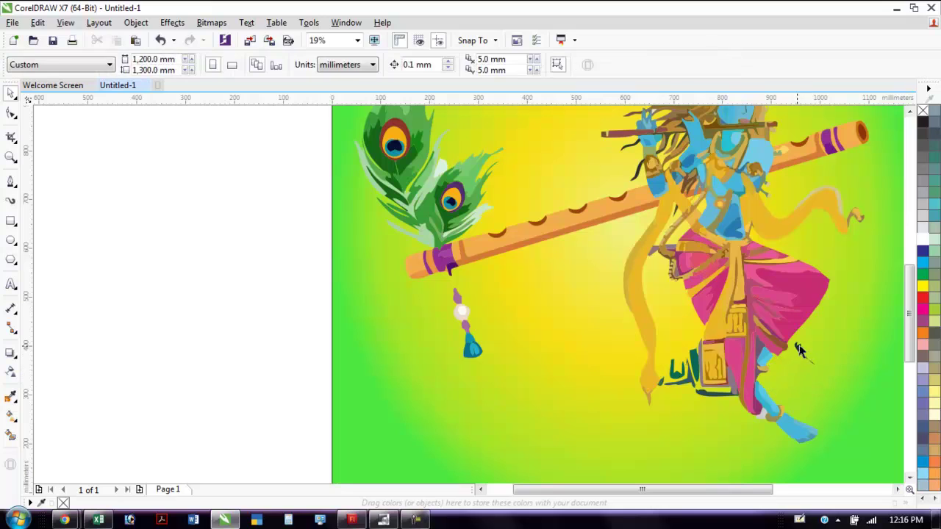
left_click(798, 347)
key("Delete")
Delete the remaining green and dark rock pieces between the hanging yellow scarf and the gold hem panel
left_click(694, 367)
key("Delete")
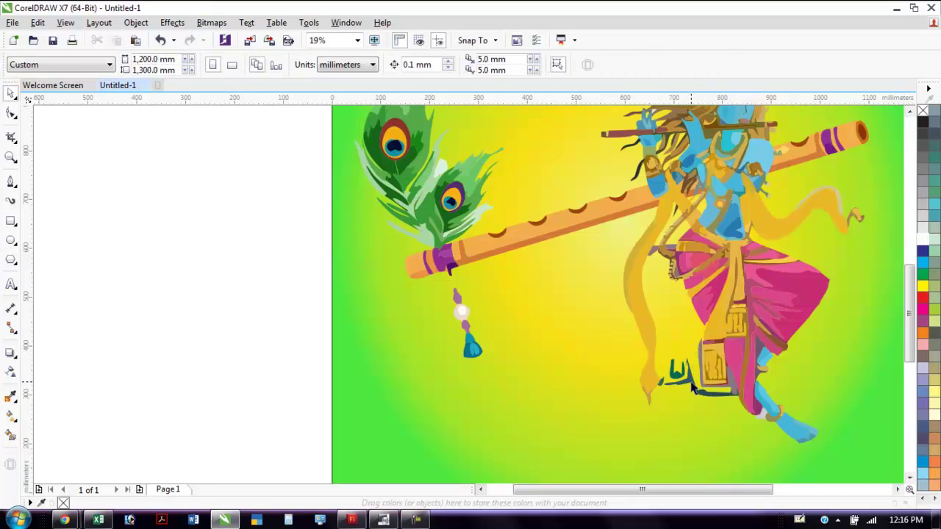
left_click(691, 381)
key("Delete")
left_click(720, 397)
key("Delete")
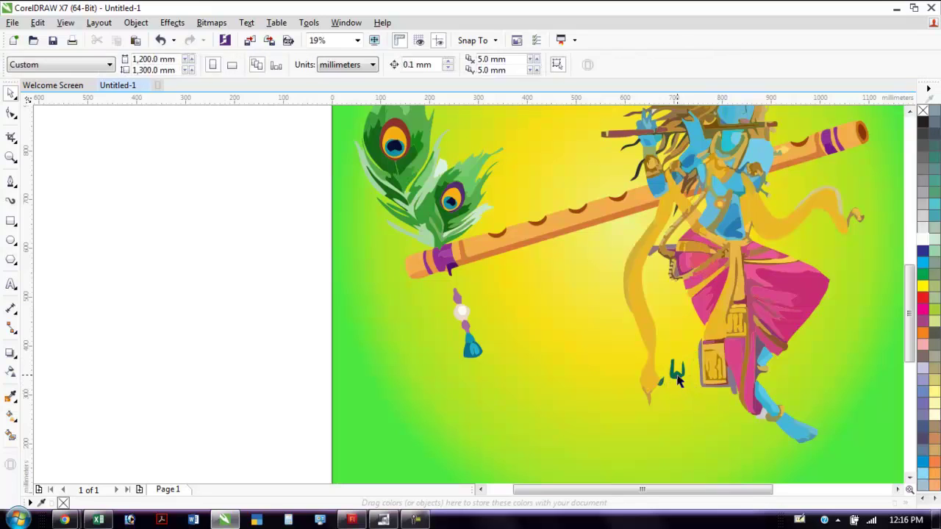
left_click(675, 375)
key("Delete")
left_click(664, 383)
key("Delete")
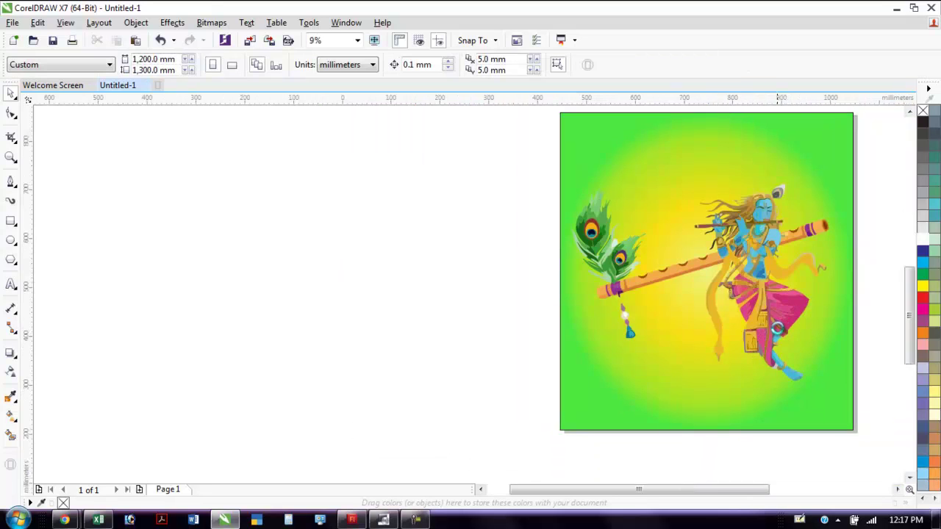
Delete the purple-grey shadow surrounding the gold hem panel at the bottom of the garment
scroll(748, 372, "up", 3)
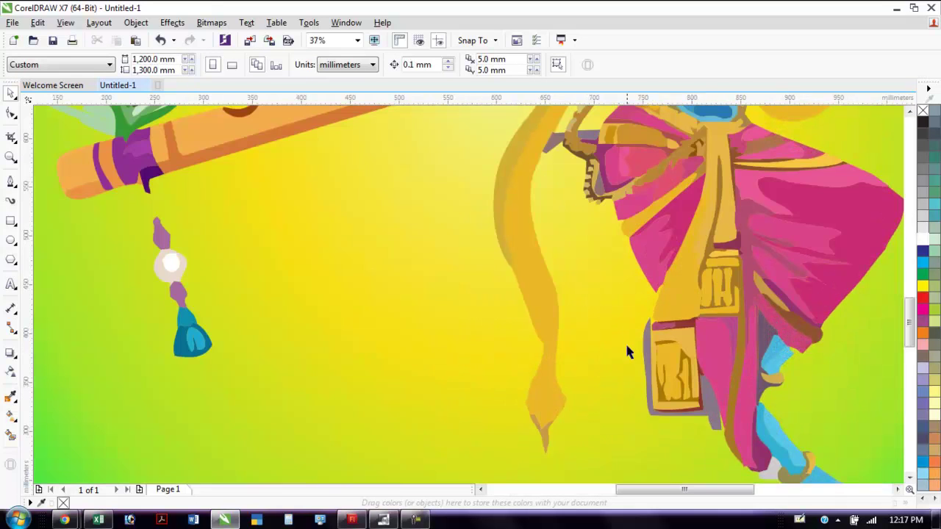
left_click(650, 339)
key("Delete")
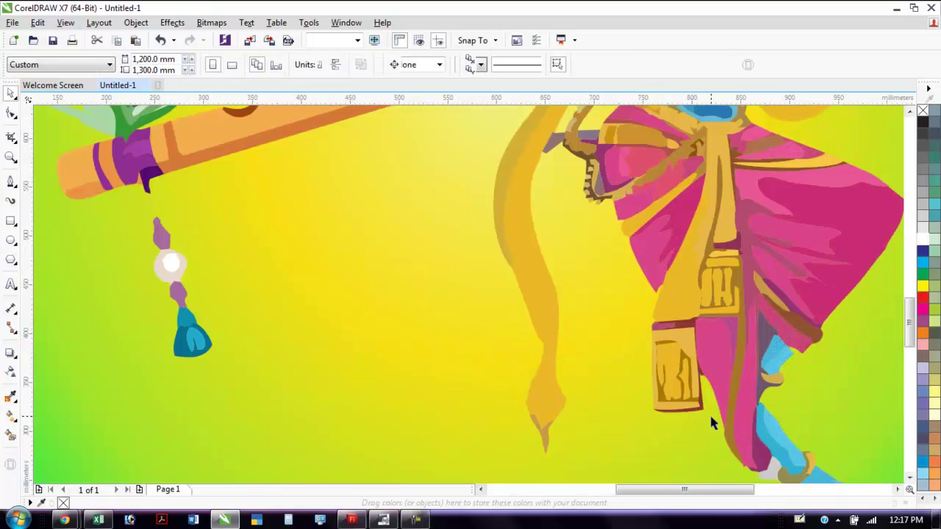
Delete the light grey patch between the pink garment's tip and the ankle bracelet
scroll(750, 368, "down", 4)
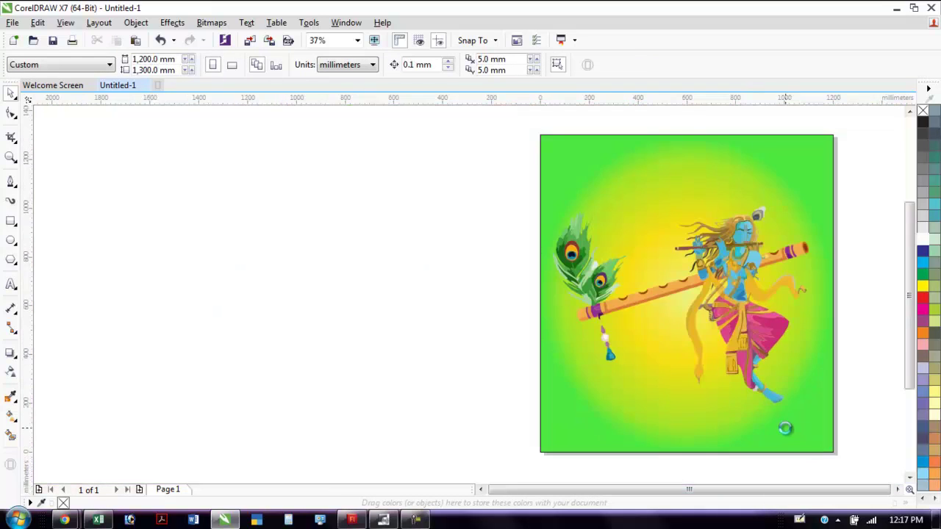
scroll(749, 390, "up", 2)
scroll(749, 389, "up", 2)
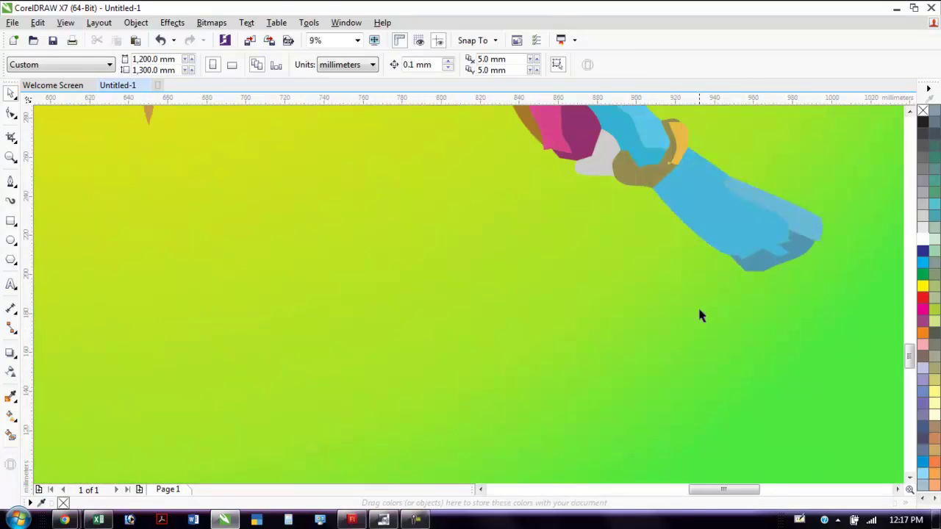
left_click(606, 158)
key("F10")
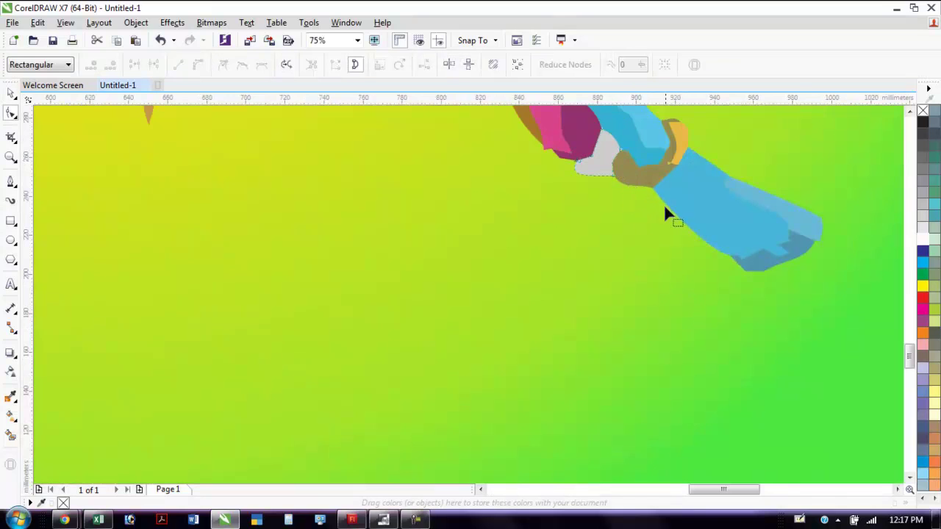
left_click(11, 94)
key("Delete")
Select all pieces of the Krishna figure and group them into one object
scroll(753, 248, "down", 4)
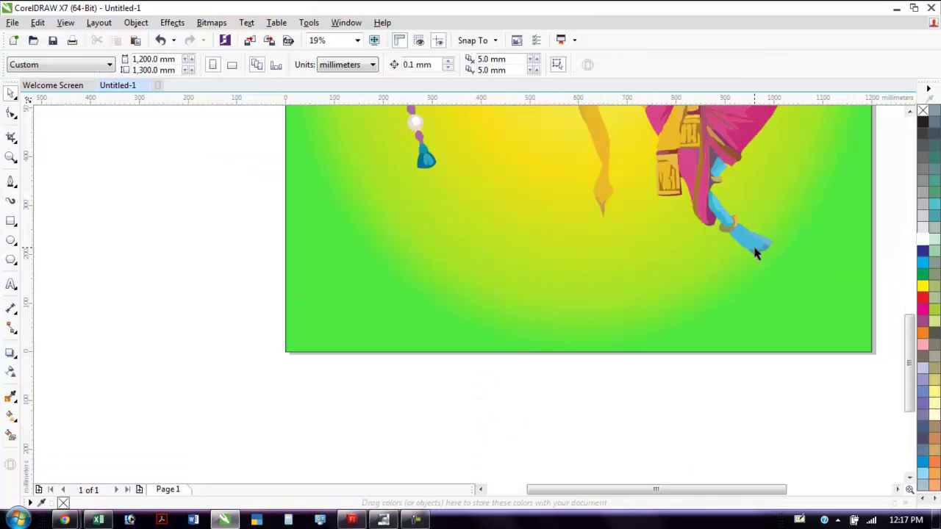
left_click_drag(909, 345, 910, 282)
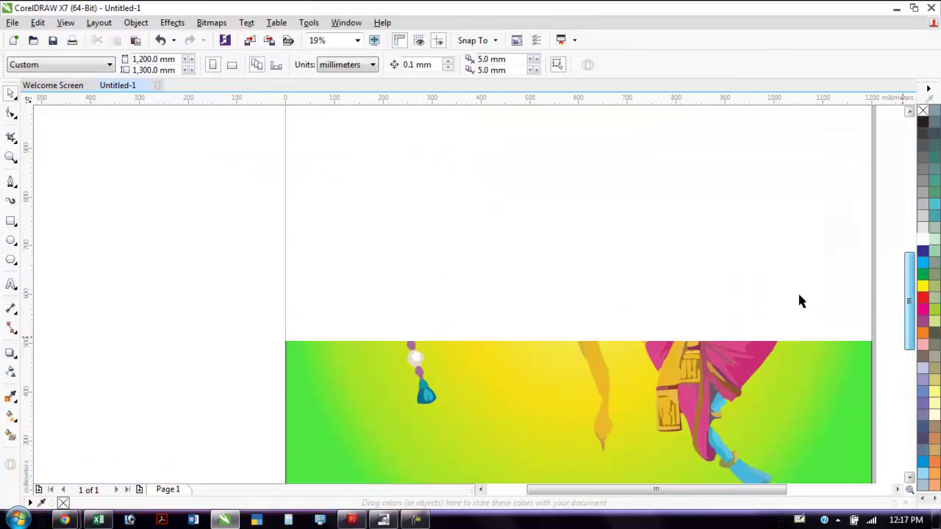
scroll(782, 292, "down", 1)
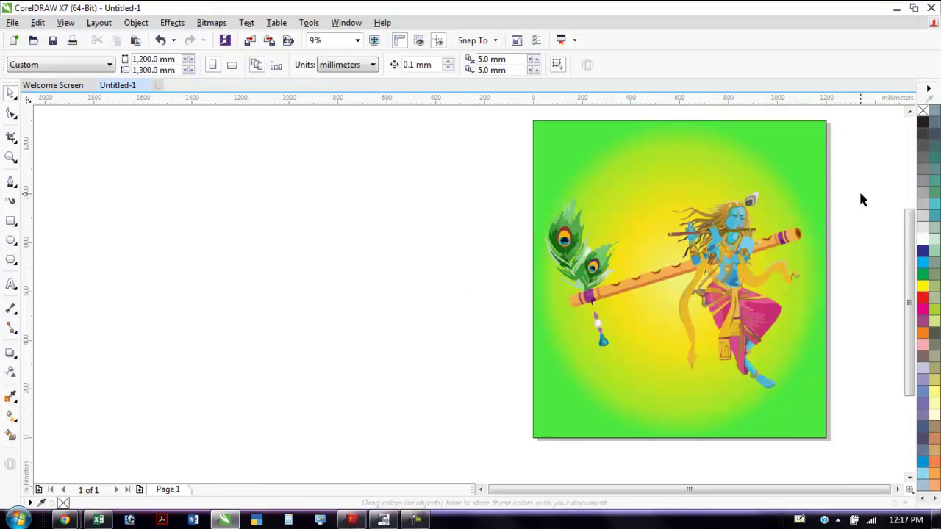
left_click_drag(803, 248, 634, 439)
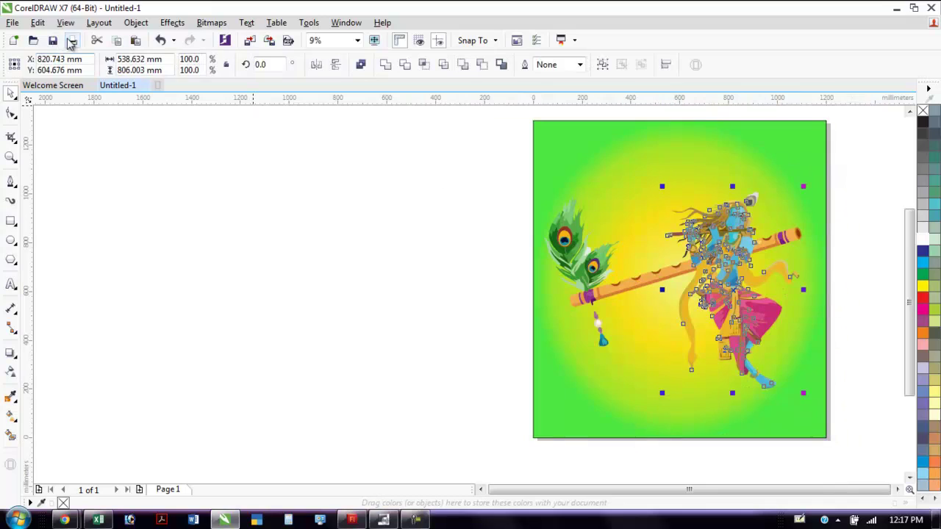
left_click(127, 26)
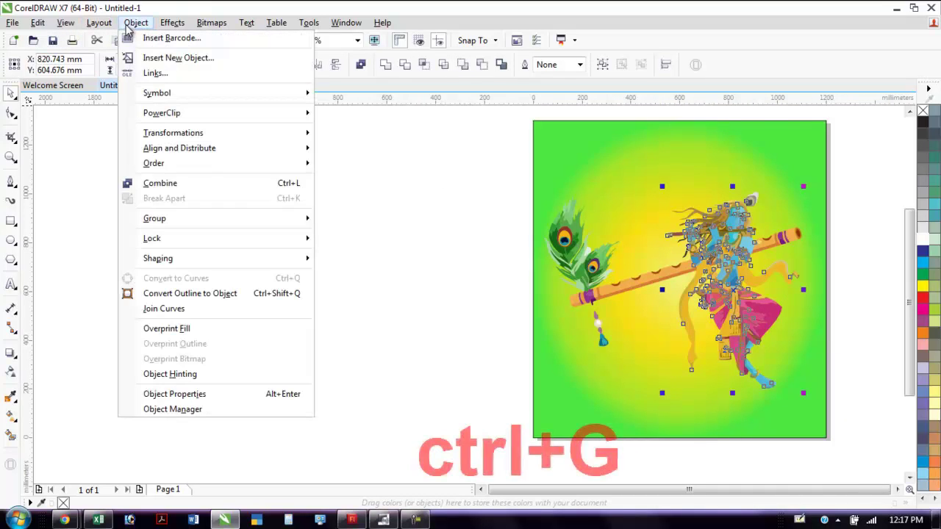
mouse_move(175, 220)
left_click(346, 225)
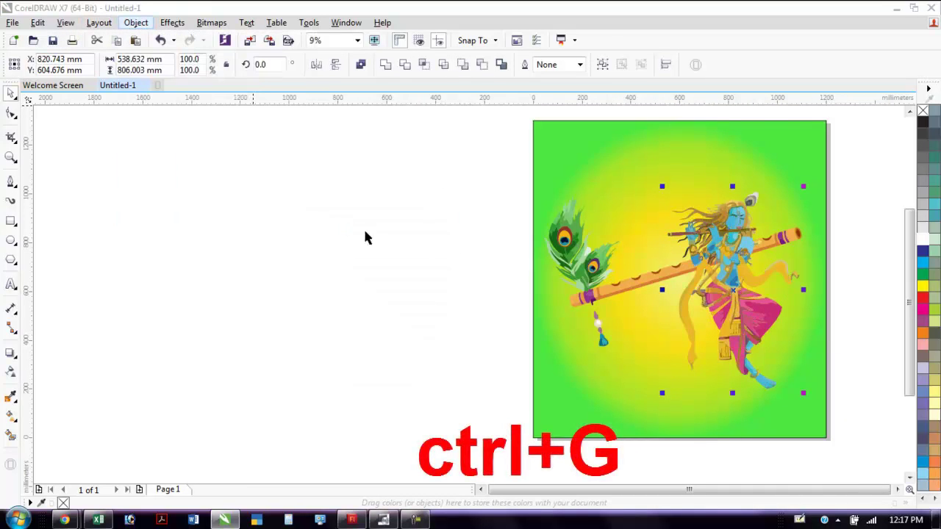
Move the Krishna group up and left to about X 727.9 mm, Y 806.4 mm, and enlarge it slightly
left_click(884, 265)
left_click_drag(740, 317, 712, 270)
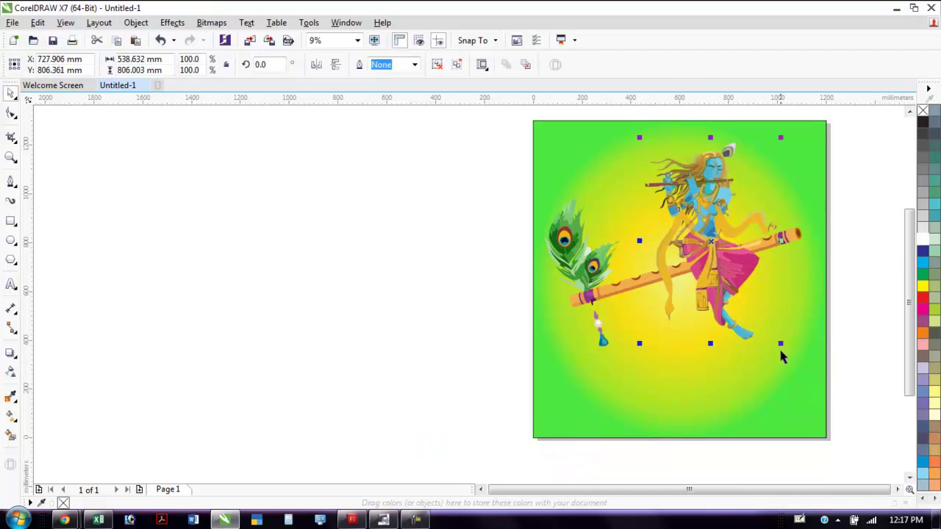
mouse_move(781, 346)
left_mouse_down()
mouse_move(801, 372)
mouse_move(777, 358)
mouse_move(785, 351)
left_mouse_up()
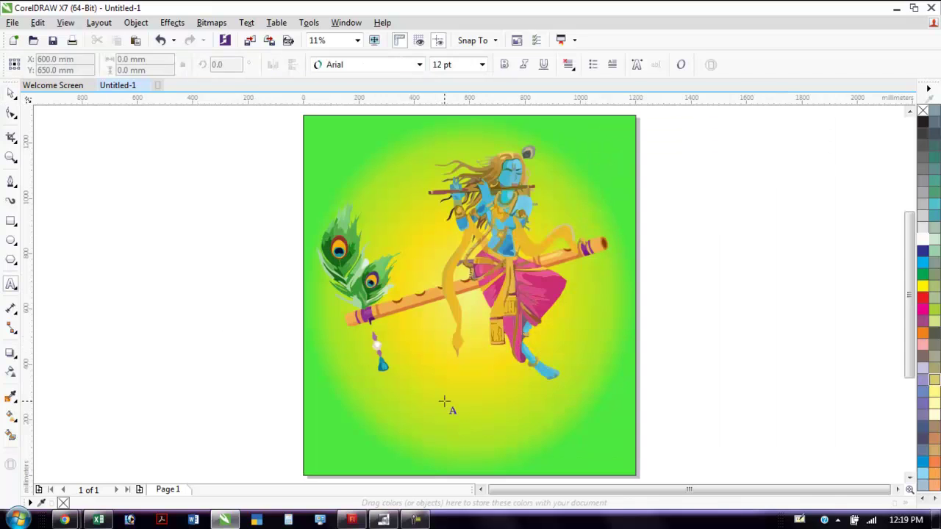
Create the text "Happy" outside the poster and enlarge it to about 696 mm wide, undoing any accidental background change
left_click(165, 353)
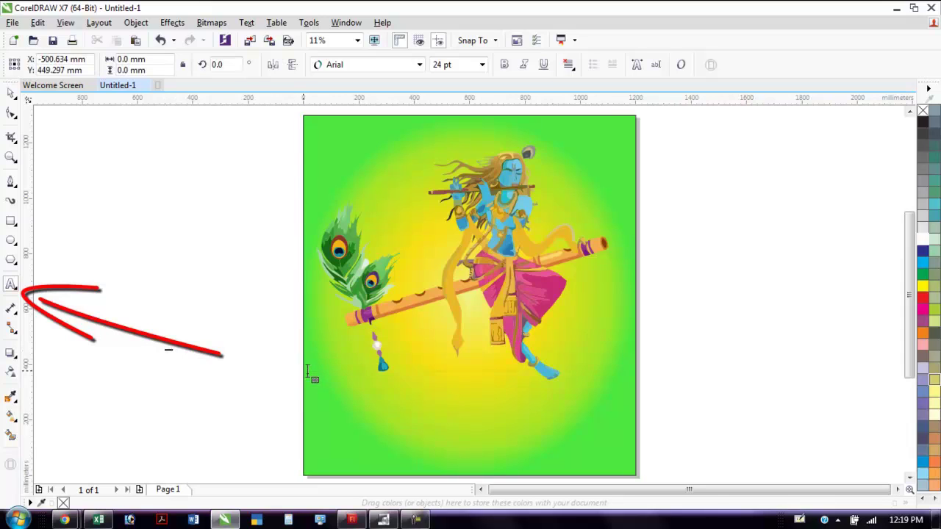
double_click(10, 93)
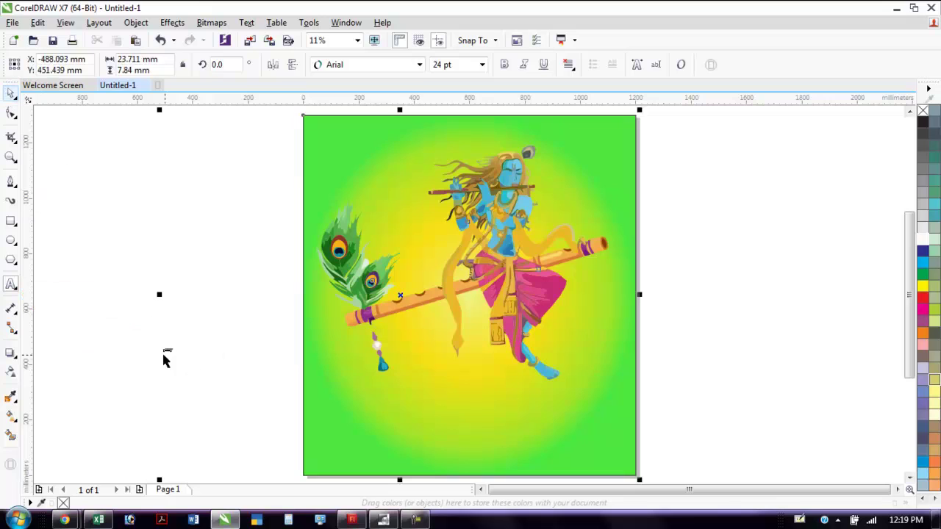
left_click(176, 352)
left_click_drag(185, 336, 467, 390)
key("ctrl+z")
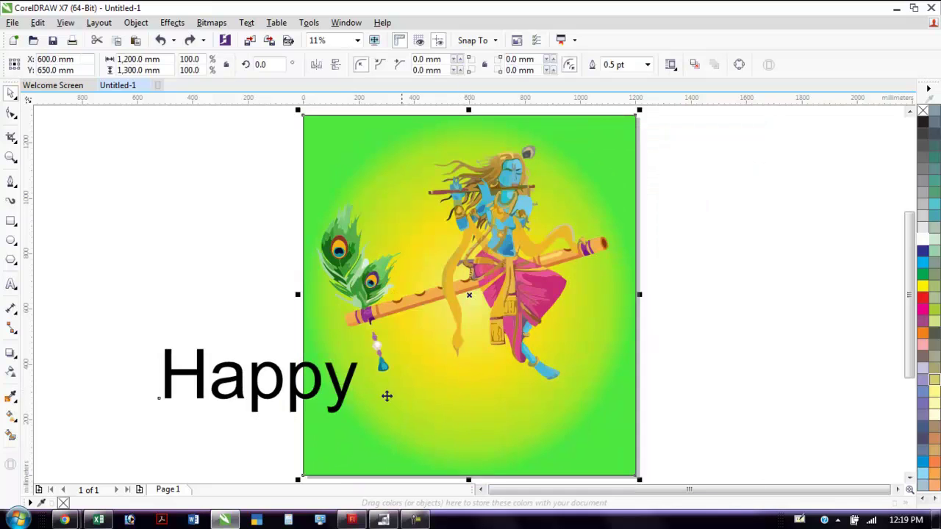
Move the "Happy" text onto the poster below Krishna's feet, at about X 678 mm, Y 261 mm
left_click(259, 380)
double_click(259, 380)
left_click_drag(259, 381, 478, 371)
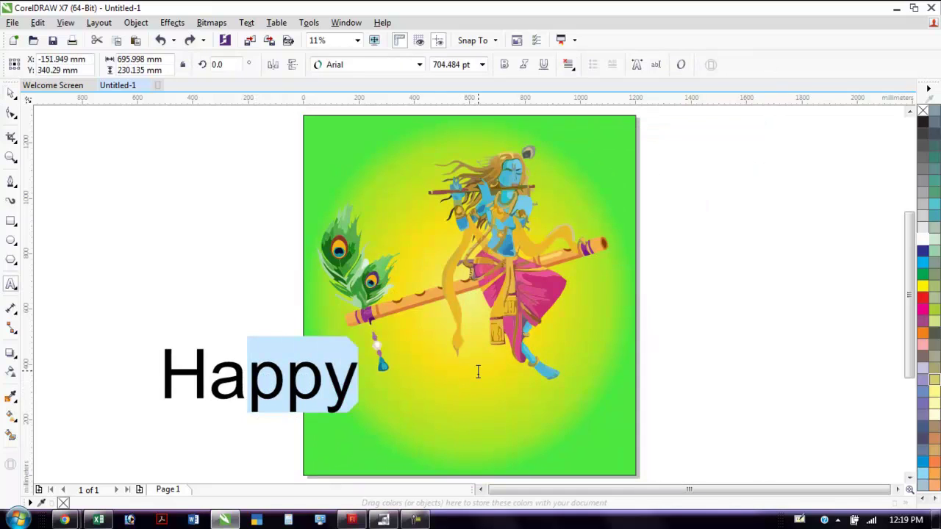
left_click(11, 93)
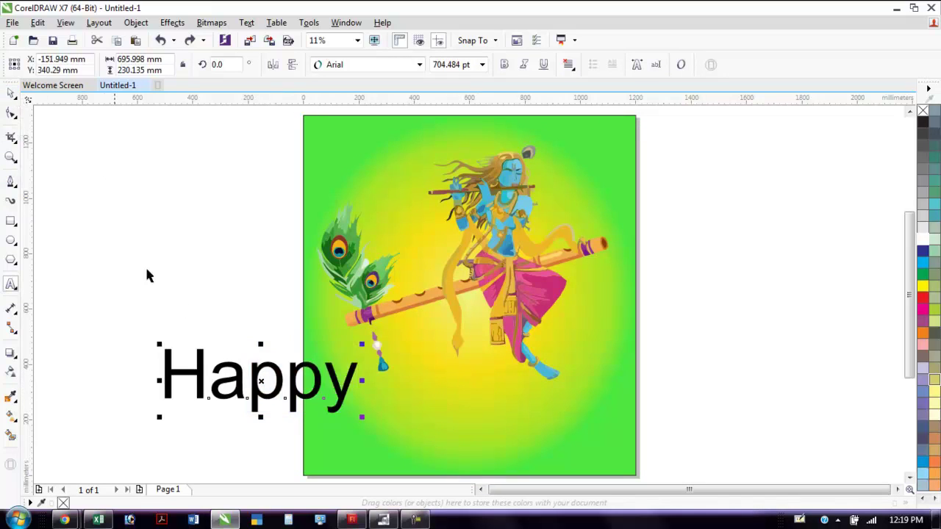
left_click_drag(251, 379, 480, 393)
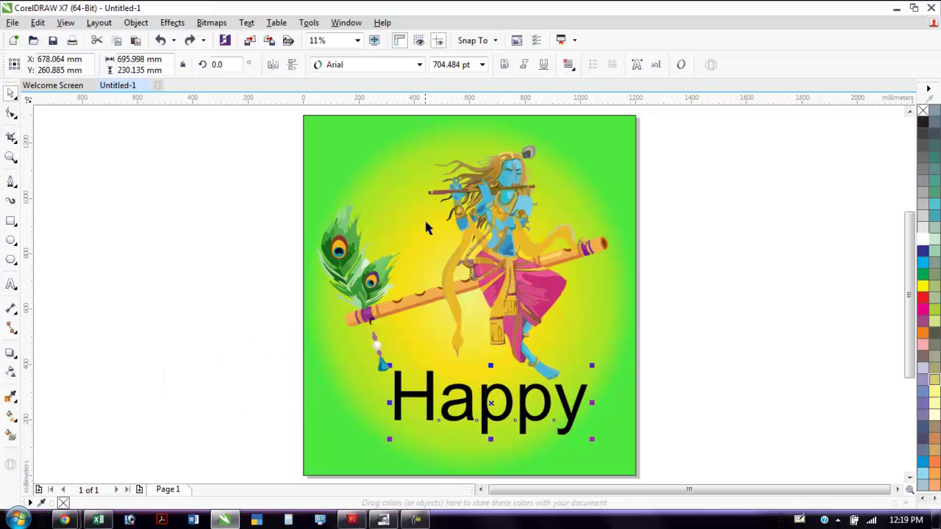
Select all of the "Happy" text and change its font to Aristocrat
double_click(500, 389)
double_click(508, 372)
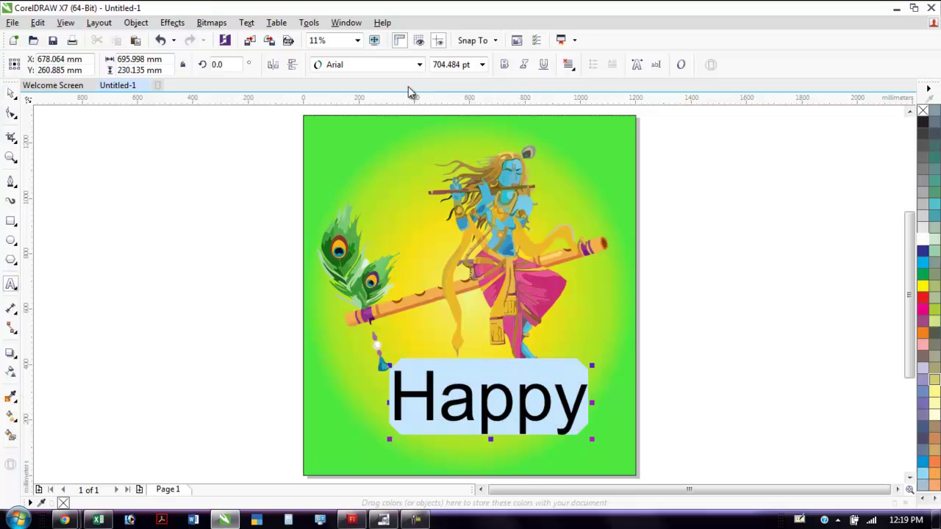
left_click(419, 64)
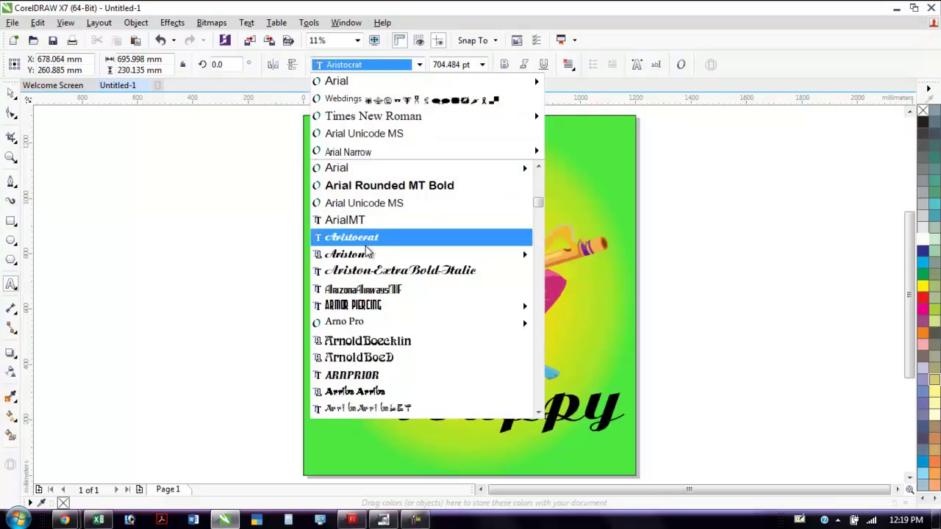
mouse_move(368, 254)
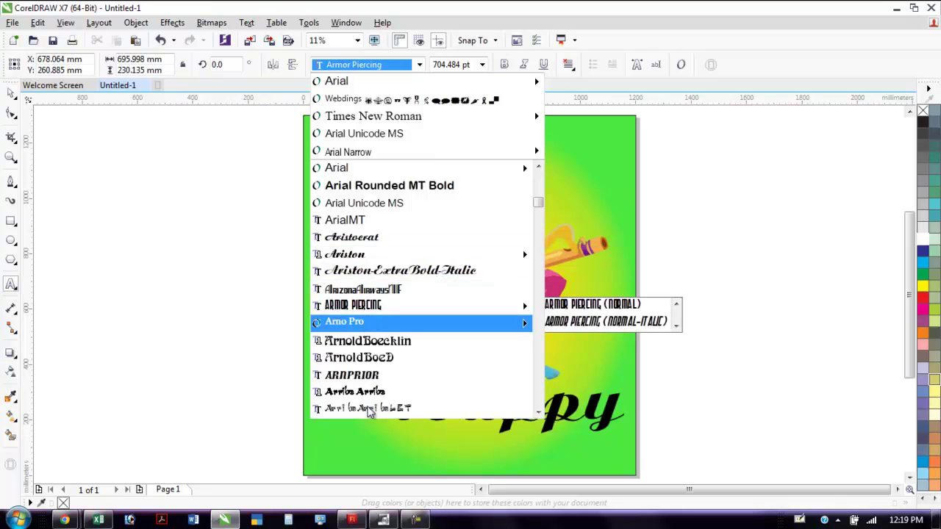
left_click(372, 238)
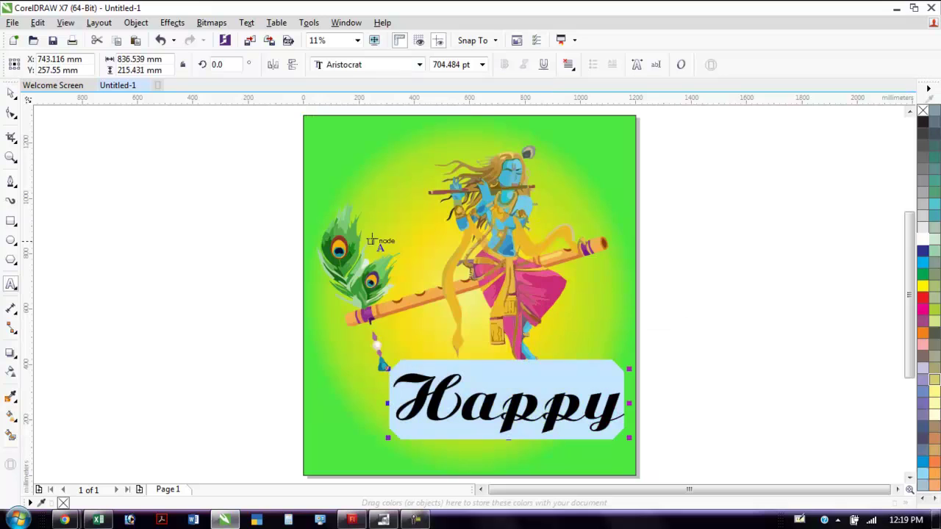
Shrink the "Happy" text proportionally to about 456 mm wide
left_click(11, 92)
left_click(631, 410)
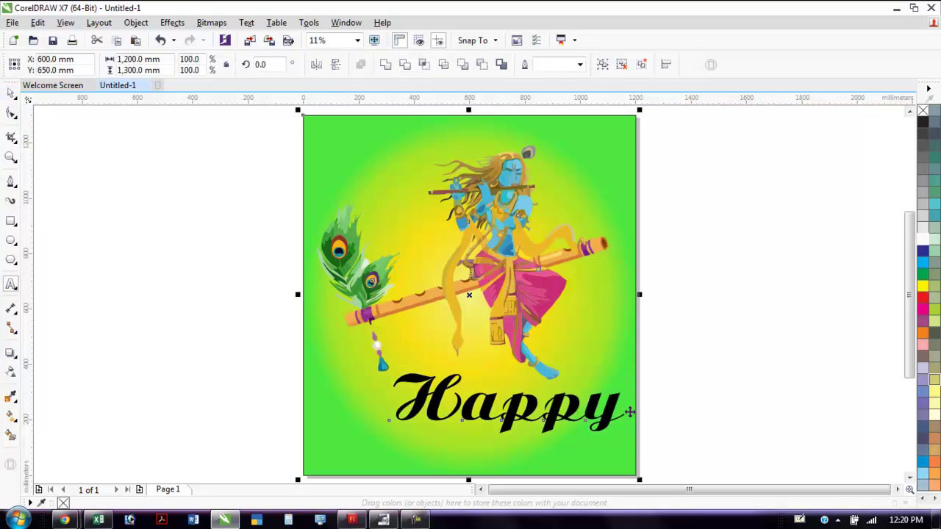
left_click_drag(694, 358, 365, 443)
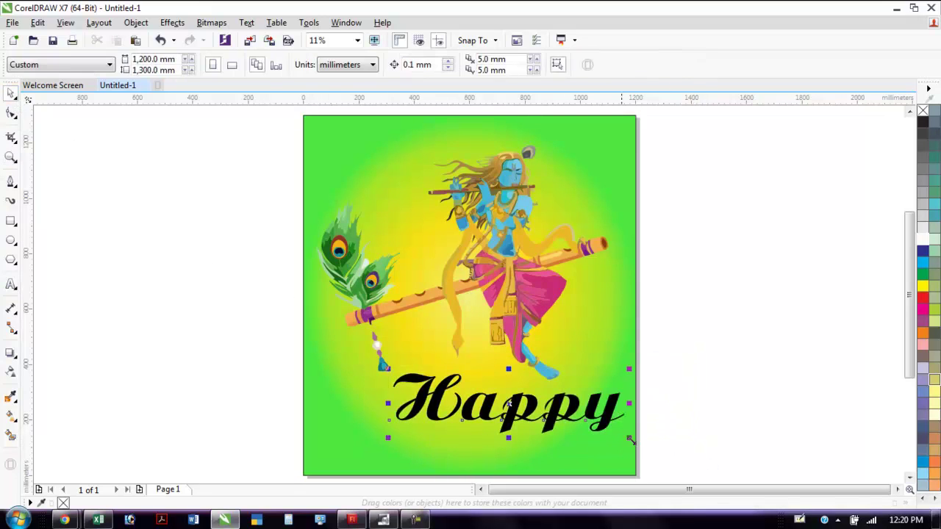
left_click_drag(629, 440, 561, 414)
Rotate the "Happy" text about 15.6 degrees to follow the flute's slope and move it to about X 328 mm, Y 346 mm
left_click(486, 392)
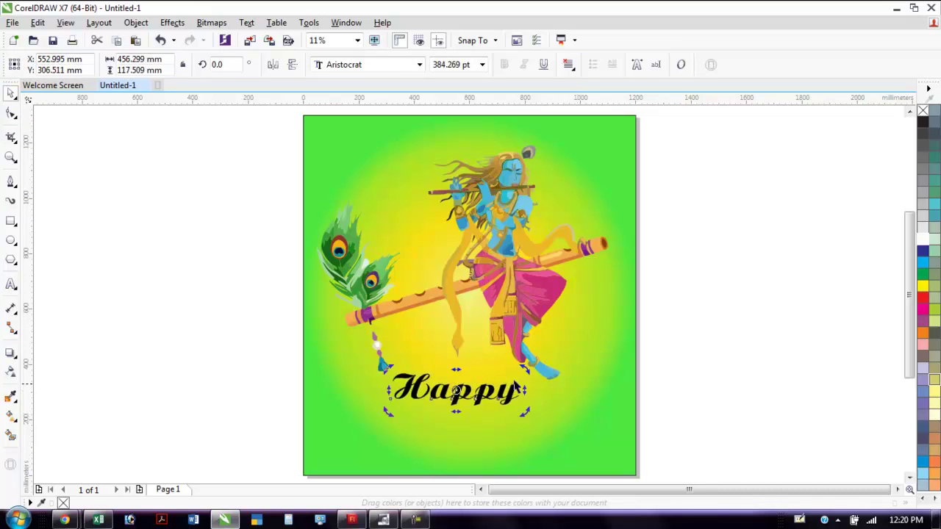
left_click_drag(523, 373, 516, 353)
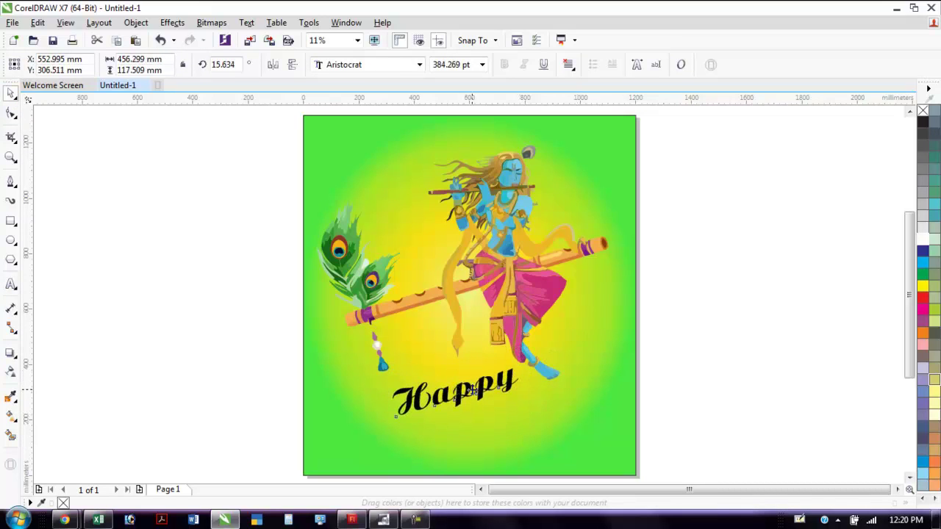
left_click_drag(460, 391, 406, 375)
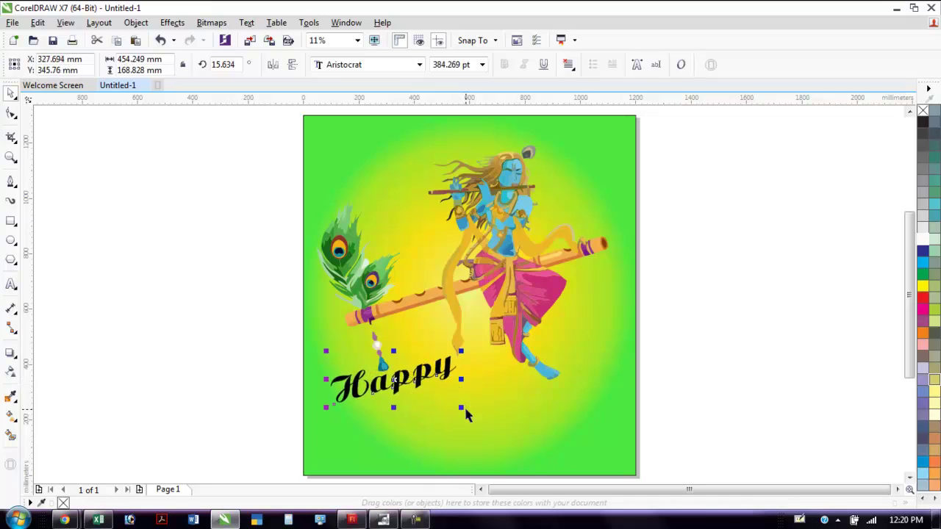
Resize the "Happy" text to about 309 pt and place it beneath the flute, beside the tassel, at about X 423 mm, Y 356 mm
left_click_drag(461, 408, 445, 335)
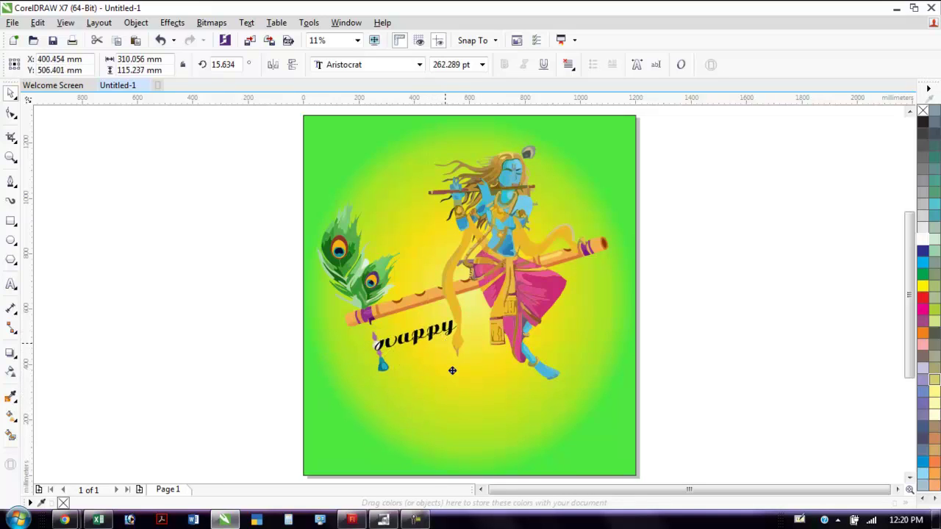
left_click_drag(452, 370, 453, 374)
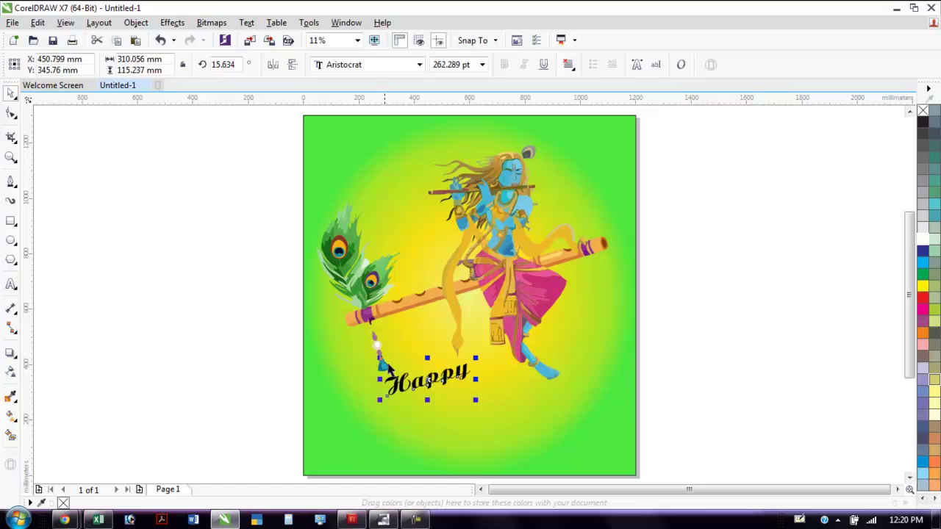
left_click_drag(379, 358, 363, 351)
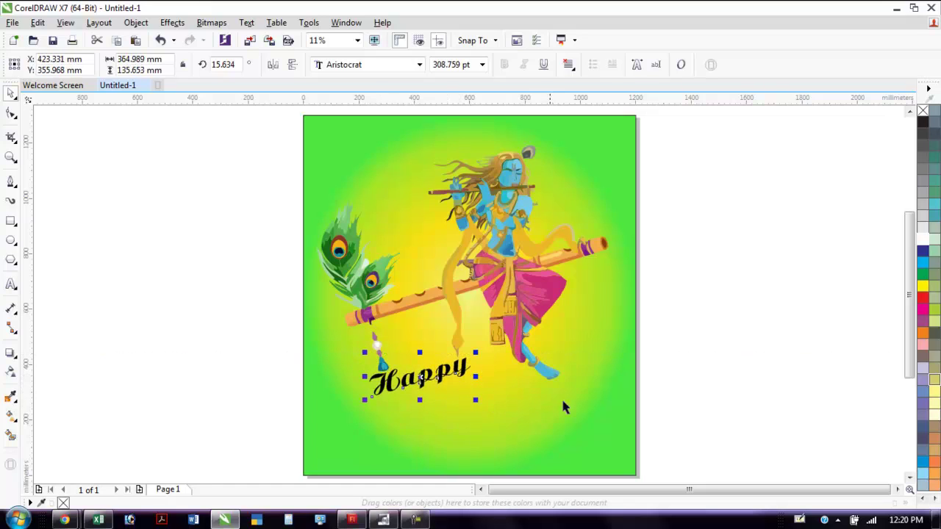
Fill the "Happy" text with white and open the Drop Shadow presets for it
left_click(923, 239)
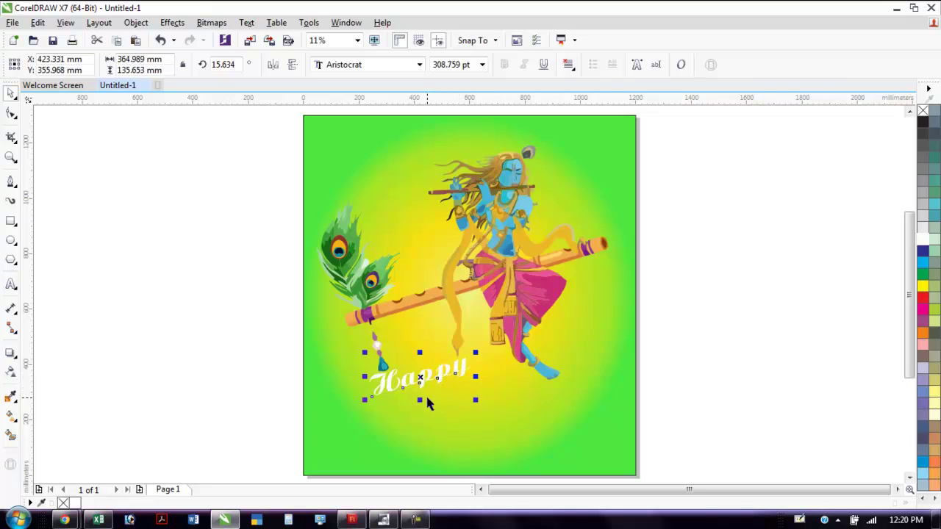
left_click(11, 353)
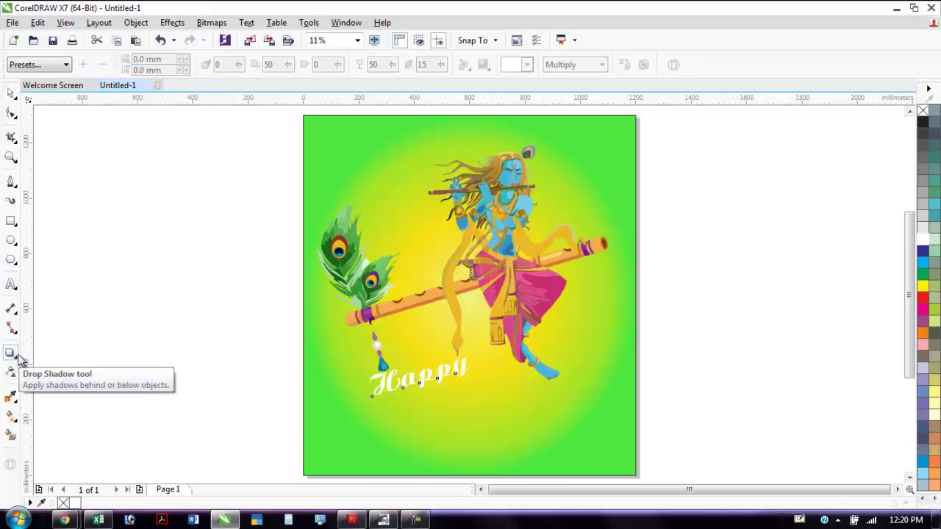
left_click(64, 64)
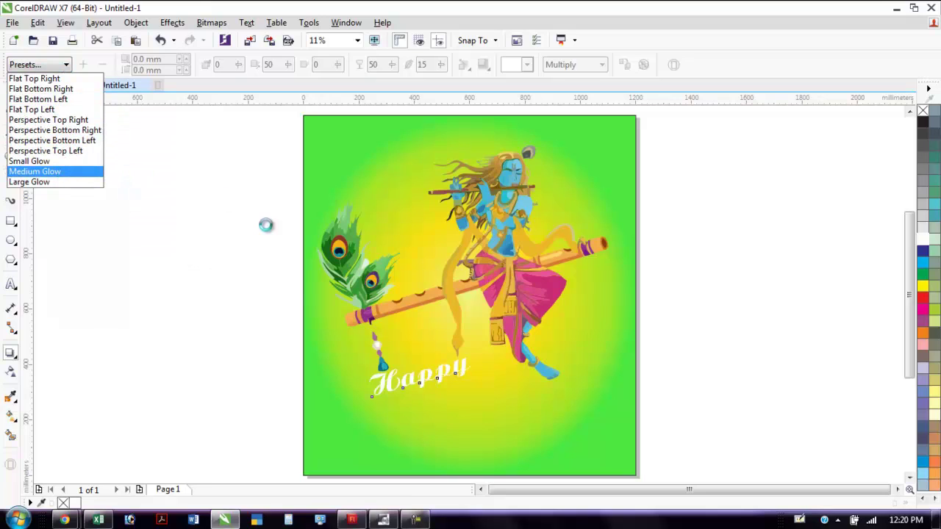
Cast a drop shadow across the word Happy and change its color to red and pink
left_click(435, 375)
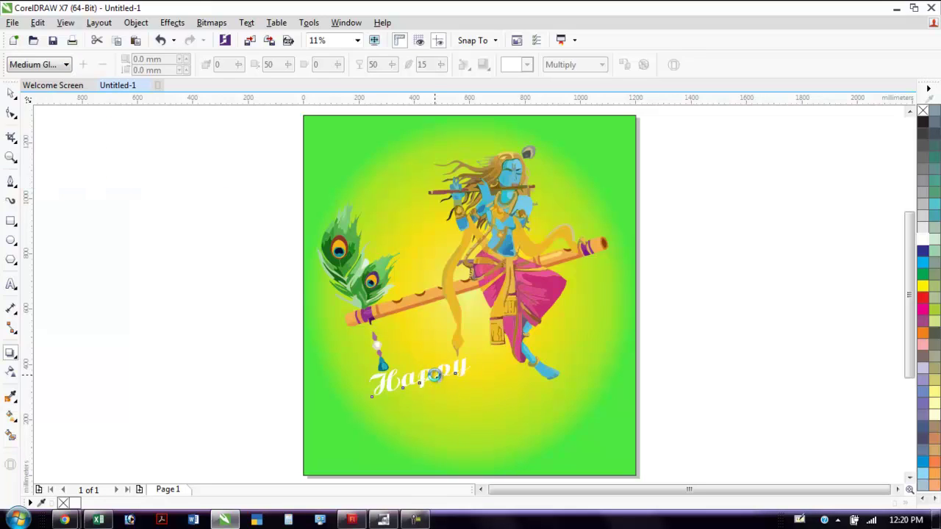
left_click_drag(420, 377, 471, 378)
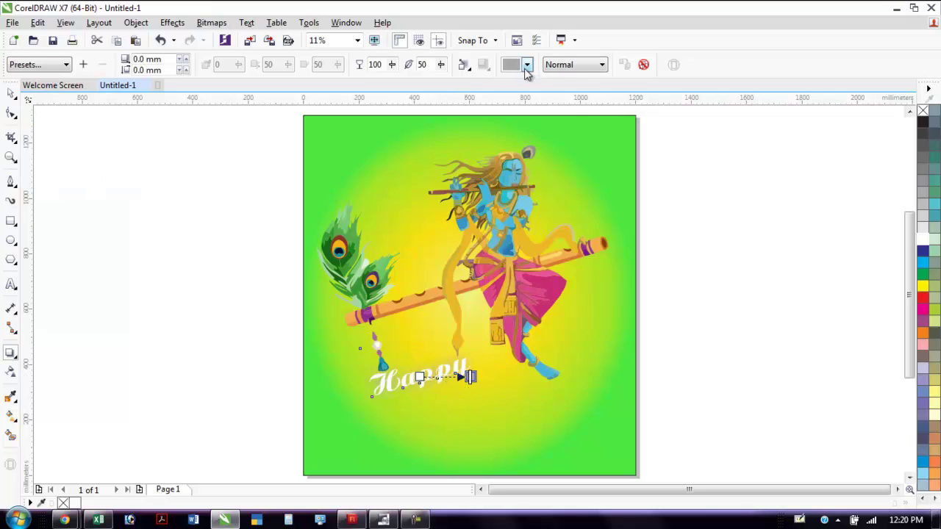
left_click(526, 65)
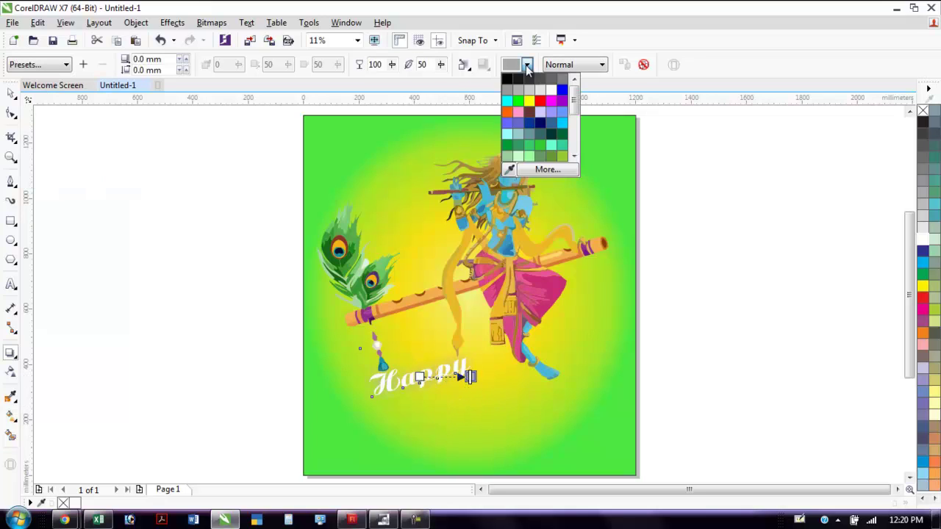
left_click(540, 101)
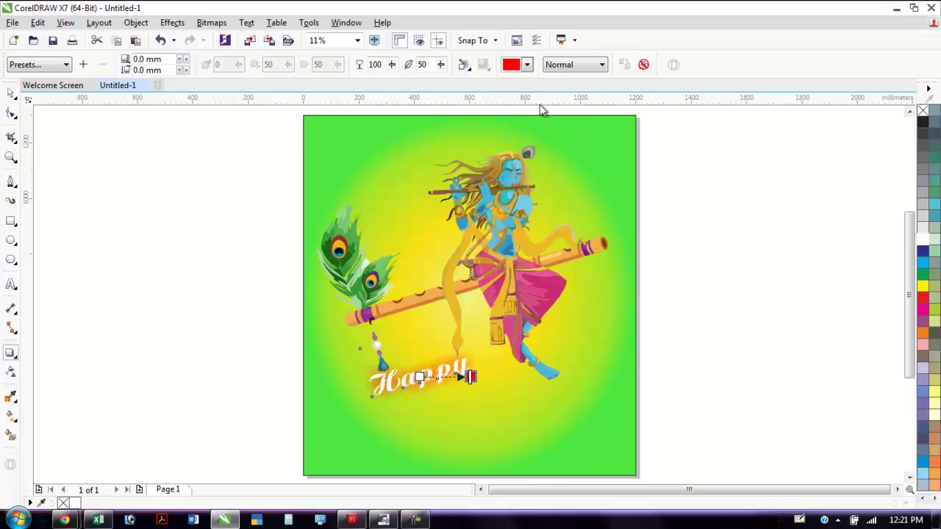
left_click(527, 66)
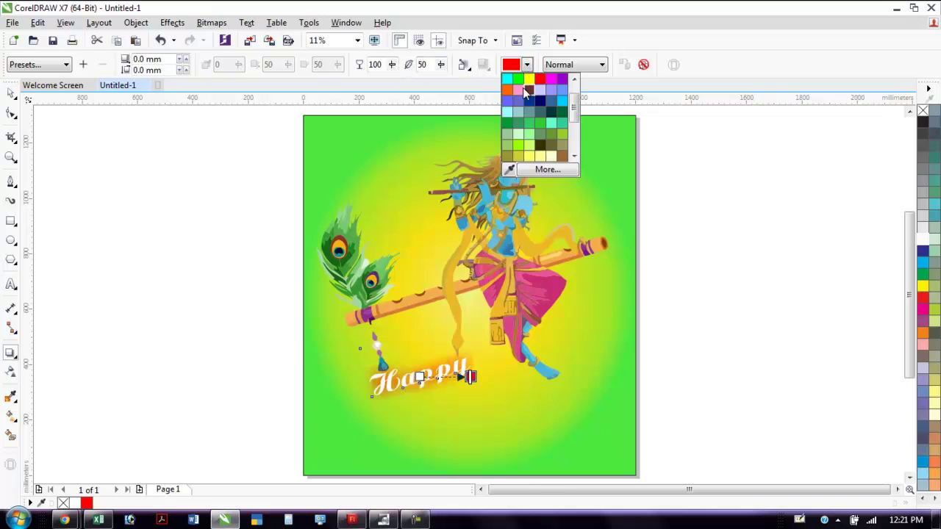
left_click(518, 89)
key("ctrl+d")
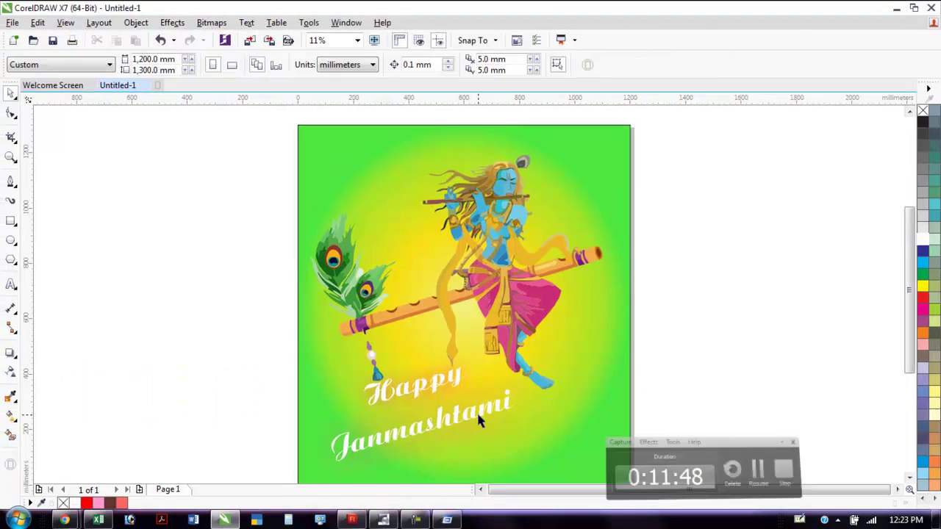
Move the word Janmashtami slightly closer beneath Happy and fill it with red
left_click(484, 406)
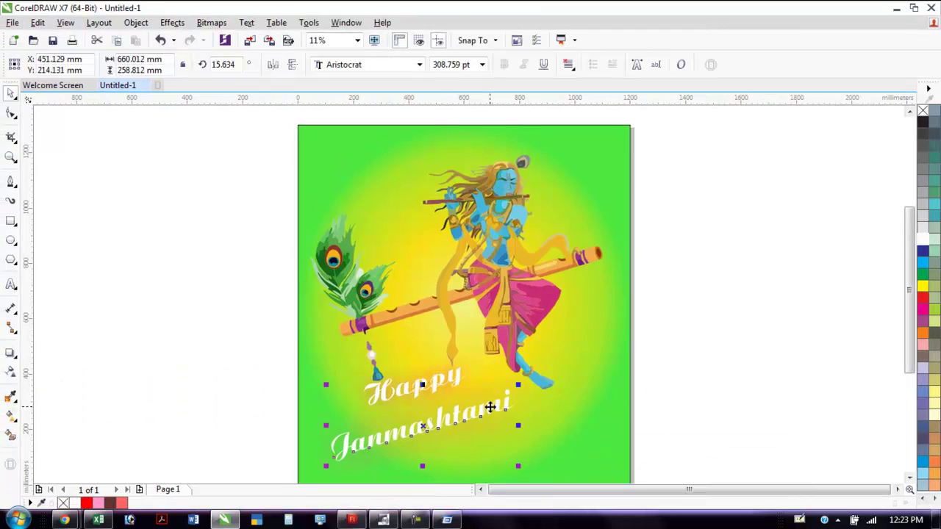
left_click_drag(491, 406, 537, 375)
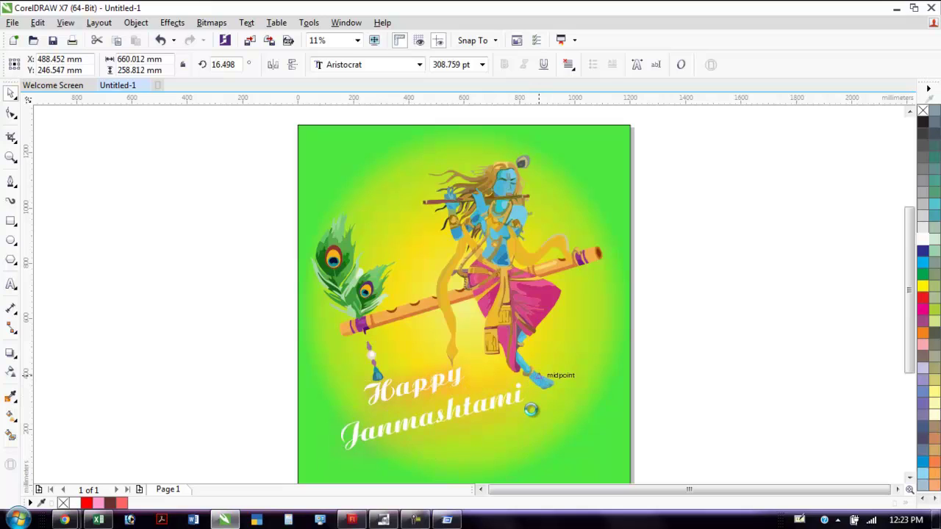
left_click(923, 297)
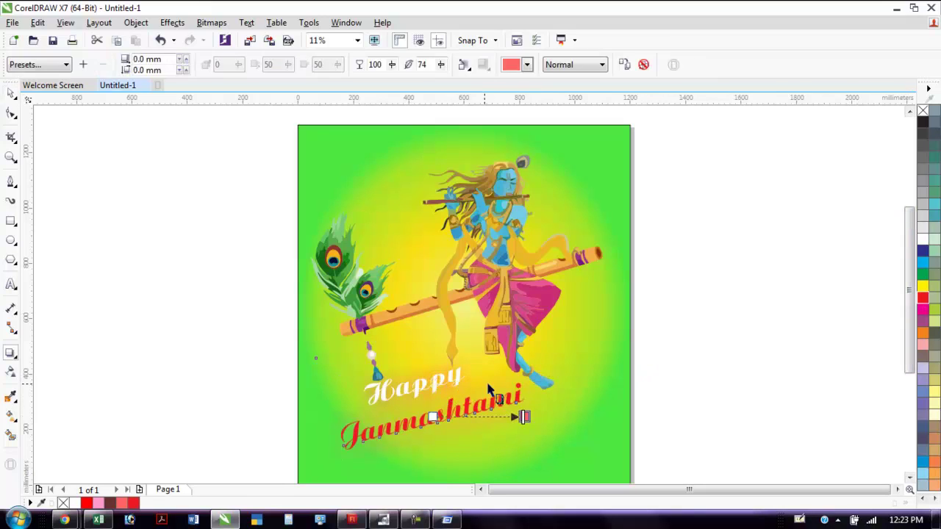
Try red, pale yellow, yellow and dark blue fills on the word Happy, and settle on cyan
left_click(11, 93)
left_click(431, 344)
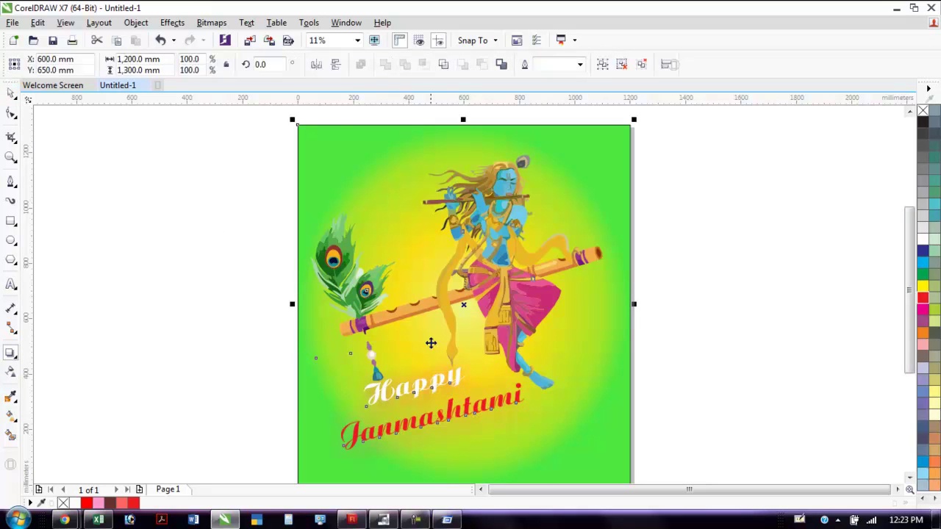
left_click(719, 375)
left_click(447, 378)
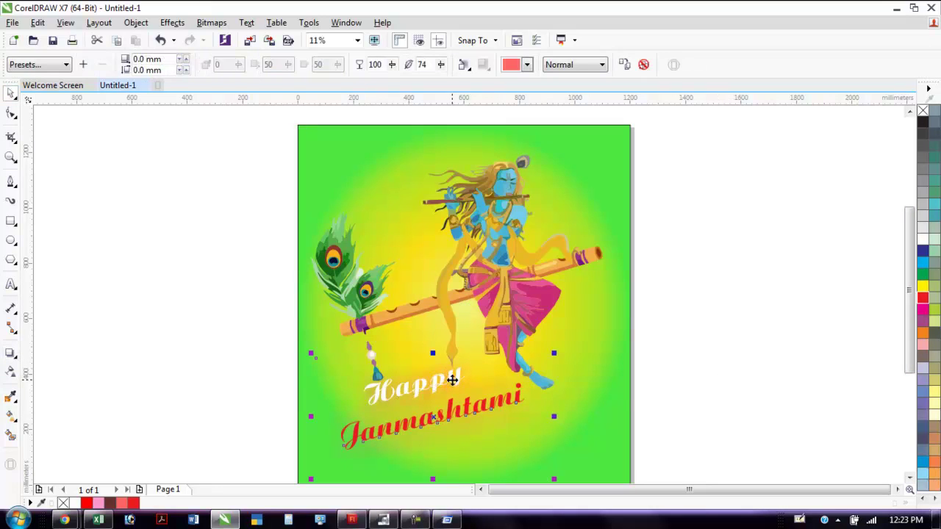
left_click_drag(242, 353, 525, 423)
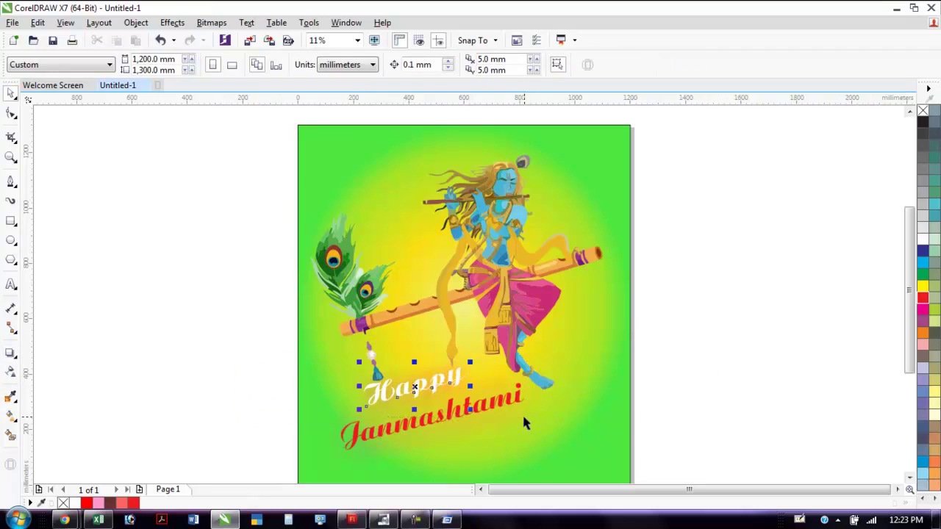
left_click(923, 298)
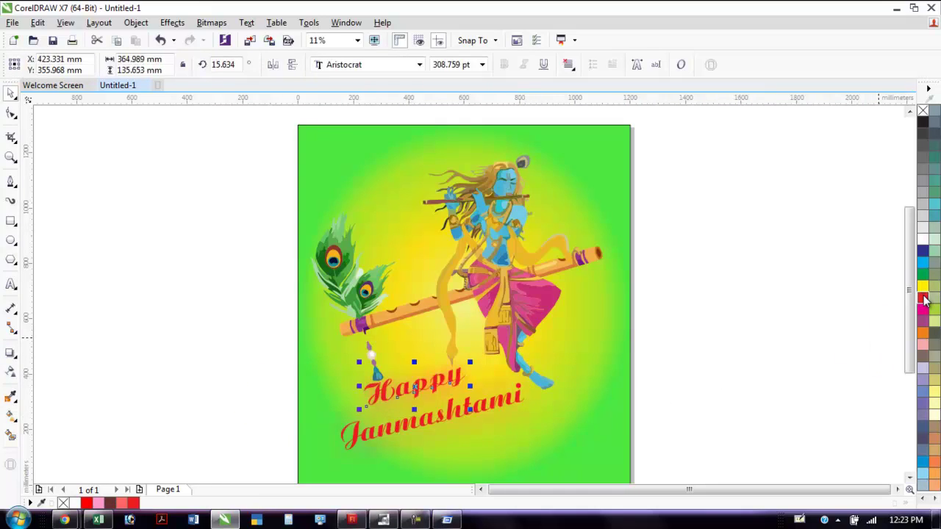
left_click(934, 401)
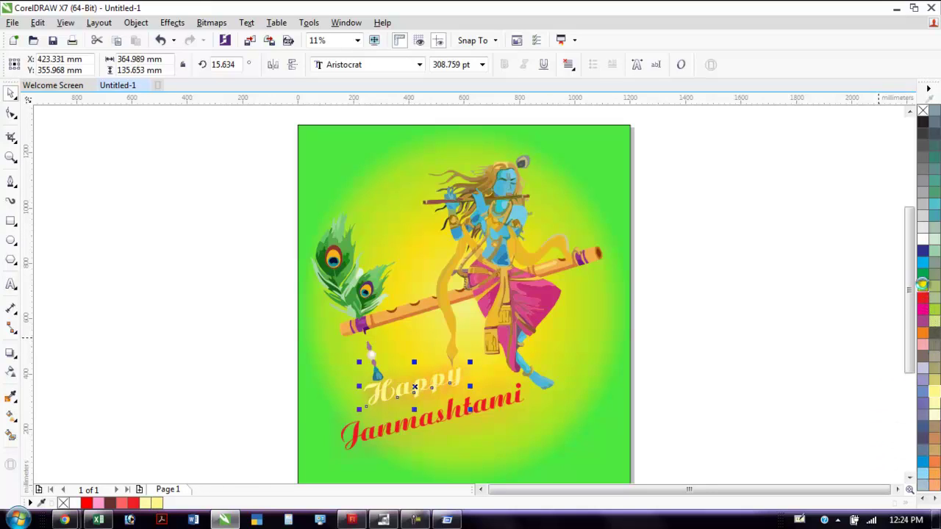
left_click(923, 286)
left_click(923, 253)
left_click(923, 263)
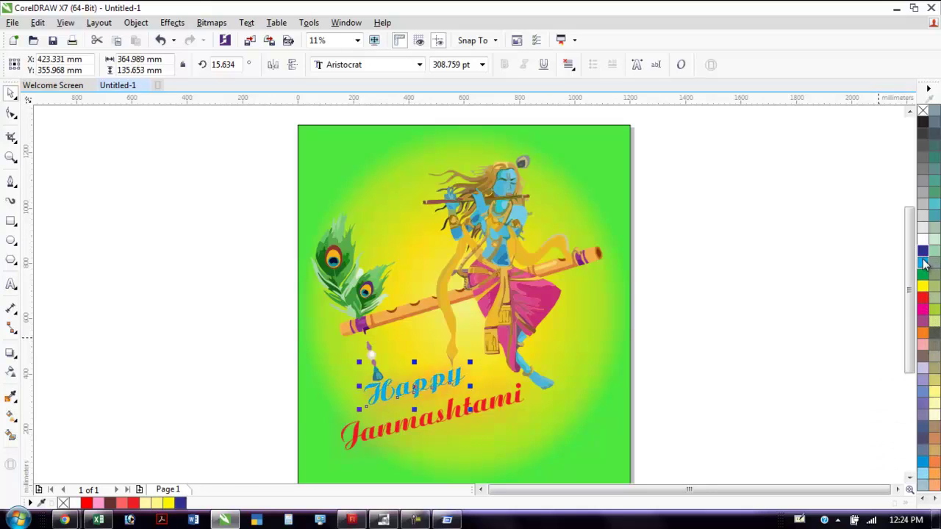
left_click(702, 389)
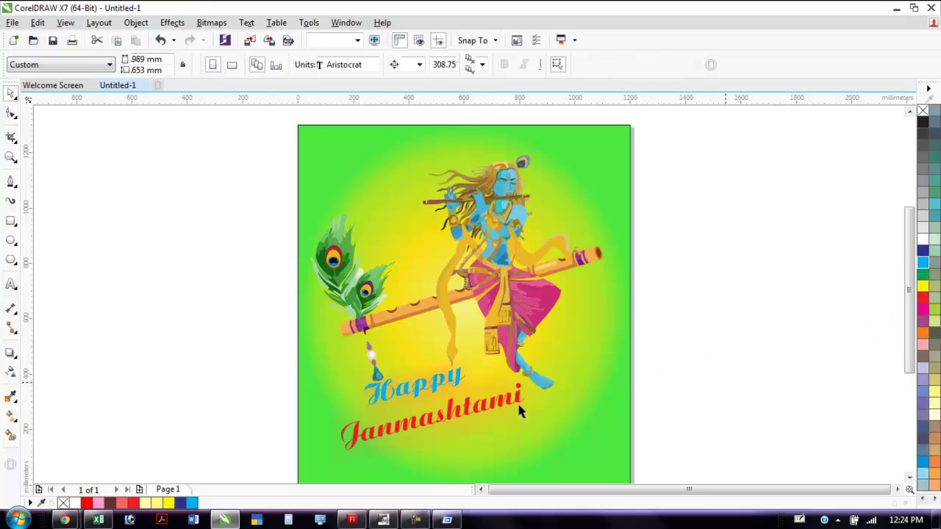
Adjust the feathering of the drop shadow on the word Janmashtami
left_click(458, 419)
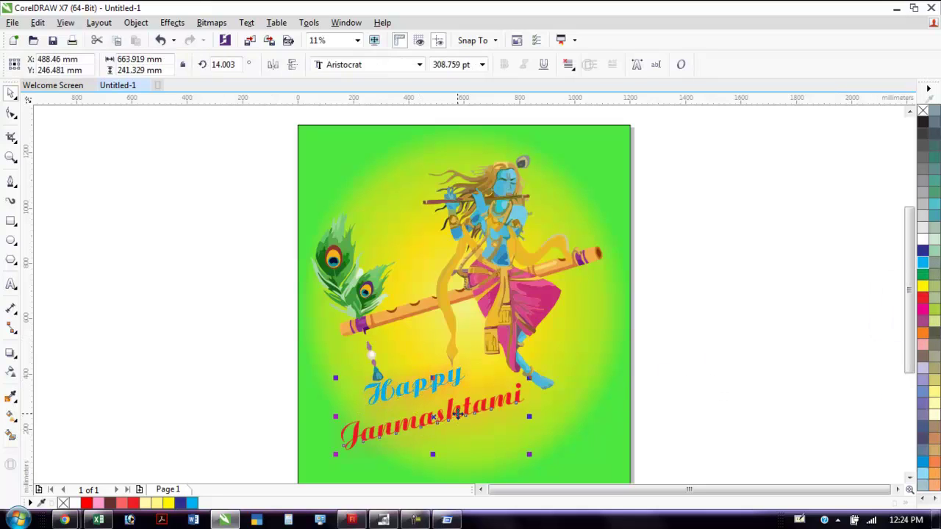
left_click(11, 354)
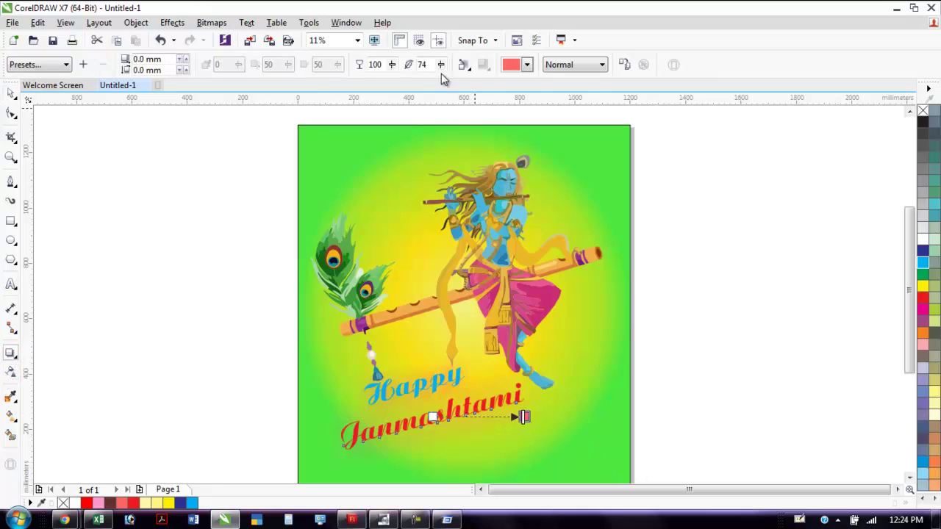
left_click_drag(441, 66, 462, 79)
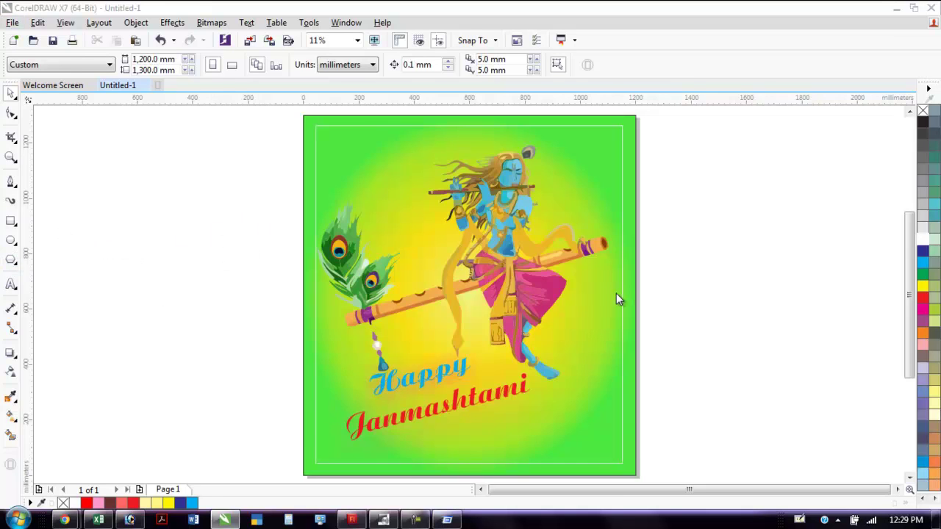
Import the portrait image file a from the Desktop
key("ctrl+i")
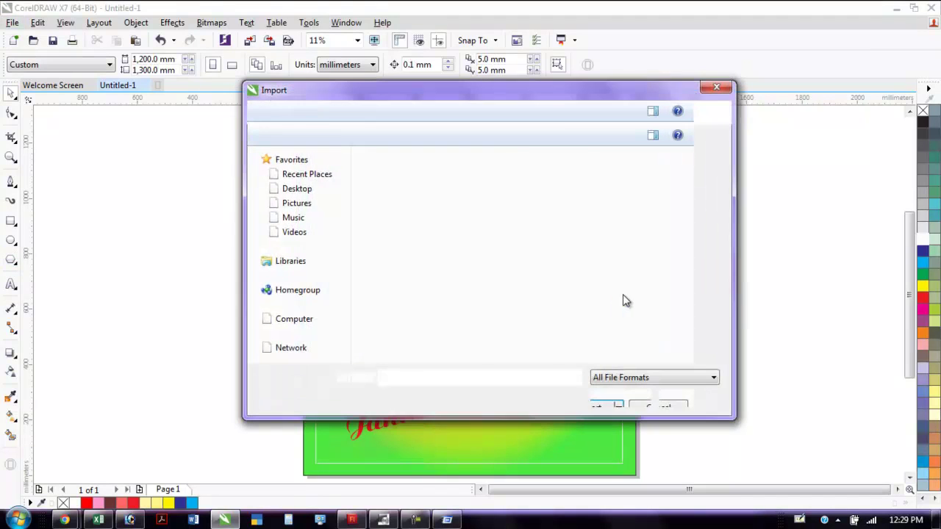
scroll(304, 185, "down", 3)
left_click(309, 185)
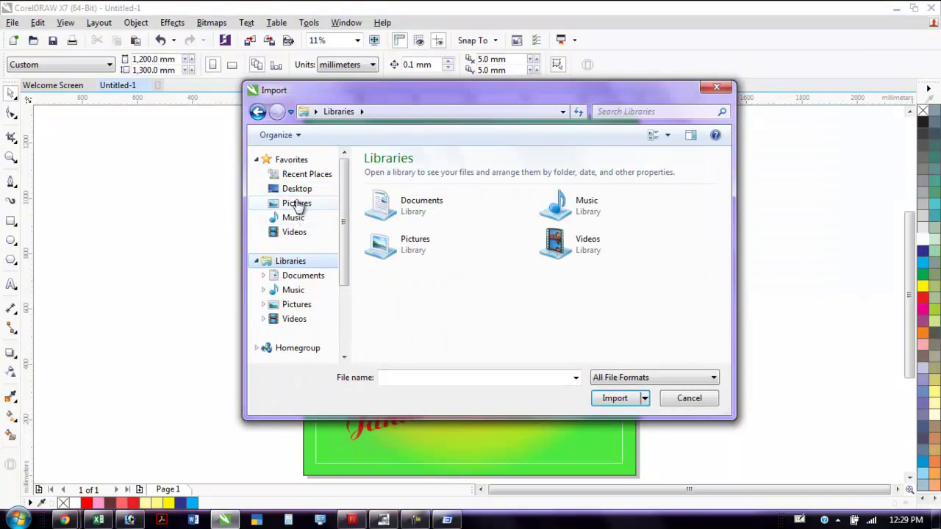
left_click(298, 190)
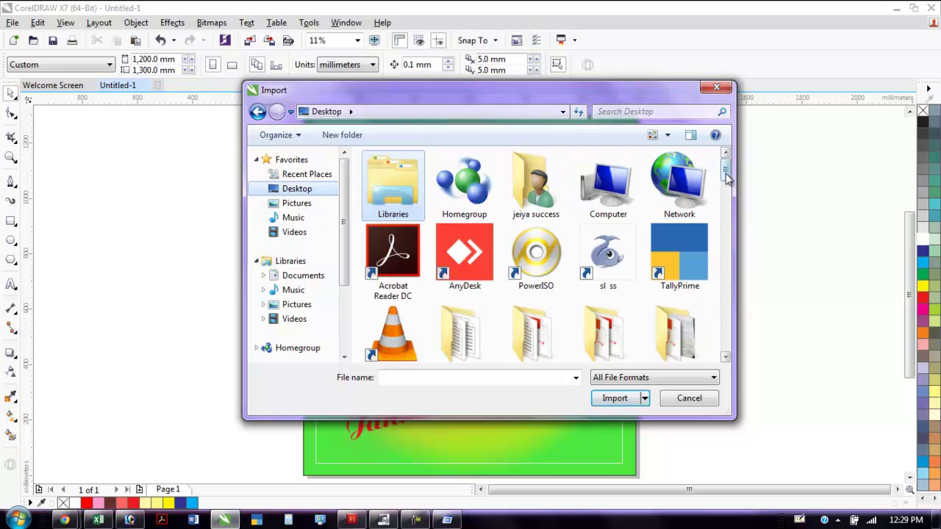
left_click_drag(728, 169, 727, 251)
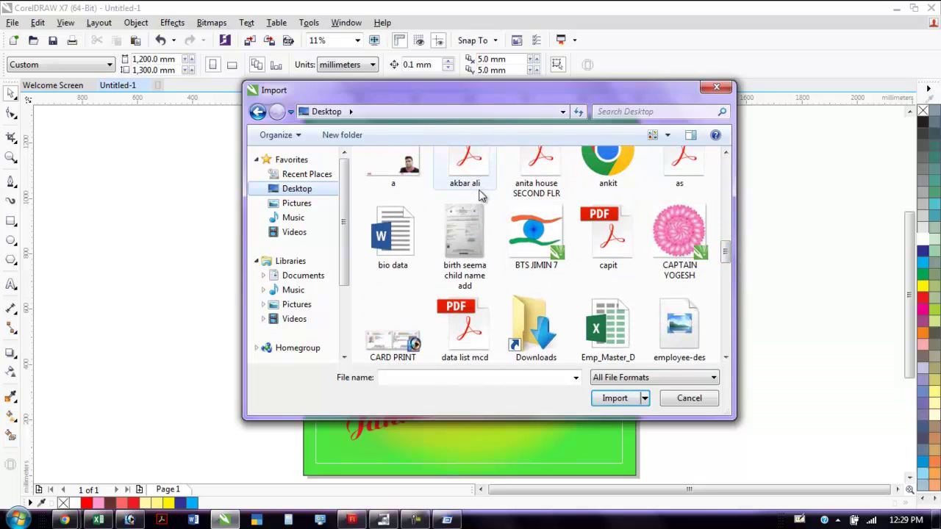
left_click(403, 174)
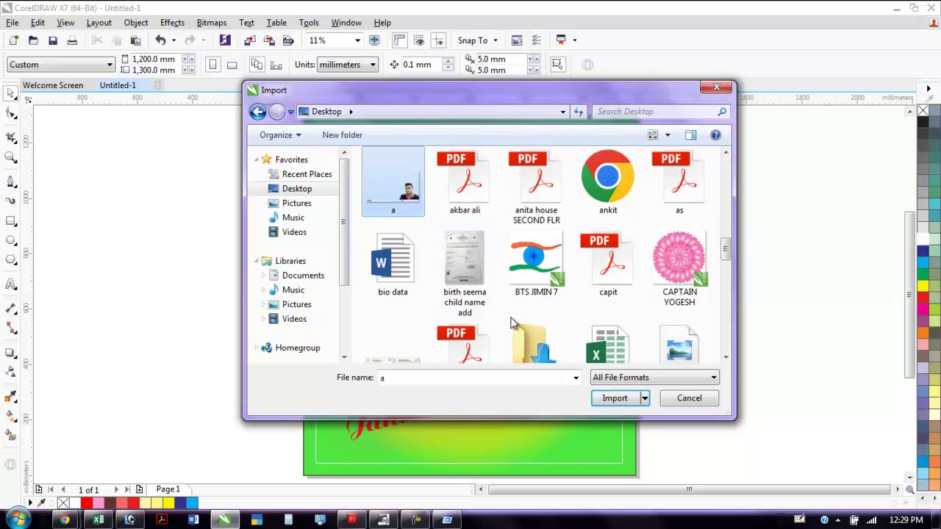
left_click(619, 398)
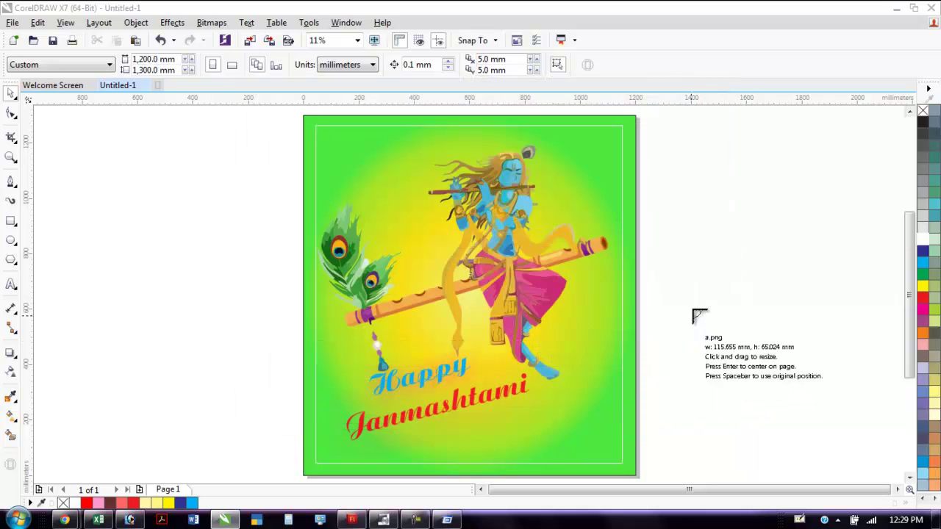
Place the imported image over the poster's lower part and resize it to about 1,084 mm wide by 636 mm high
left_click(694, 309)
left_click_drag(693, 308, 536, 219)
left_click_drag(693, 318, 558, 415)
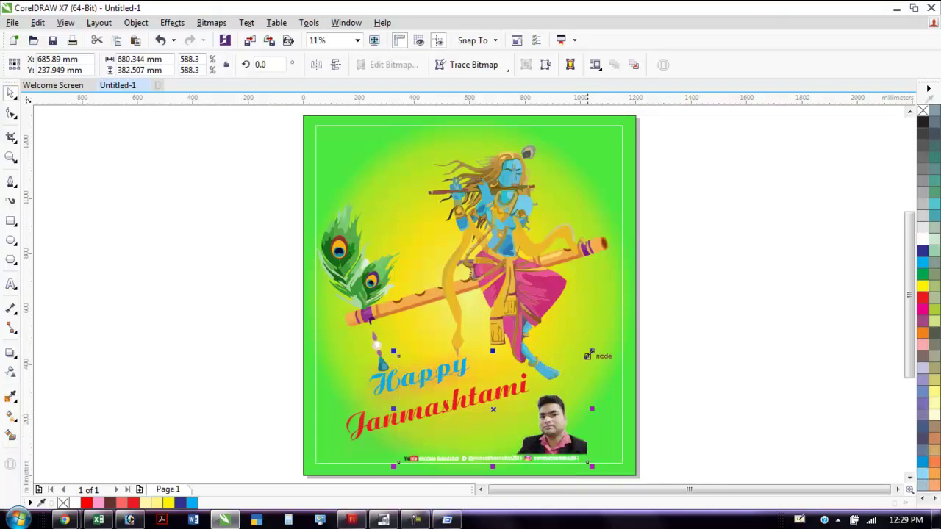
left_click_drag(590, 354, 641, 291)
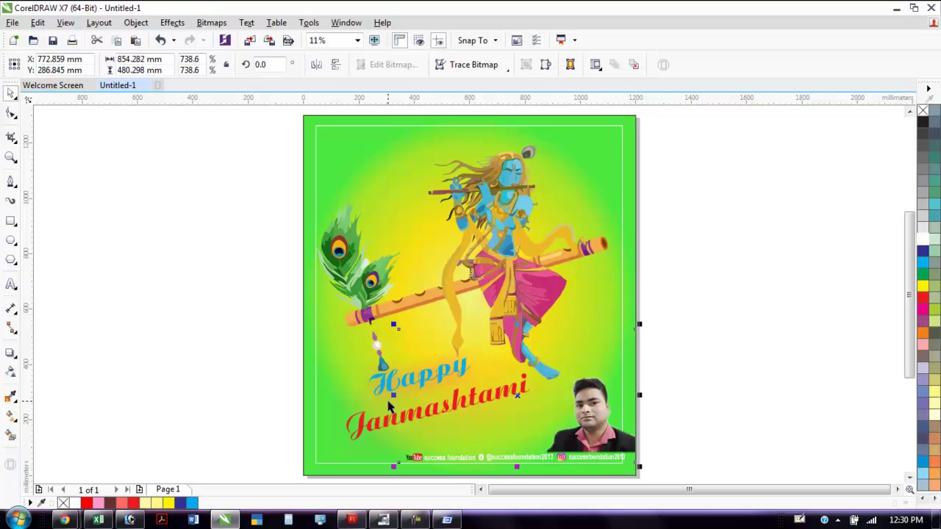
left_click_drag(392, 326, 300, 287)
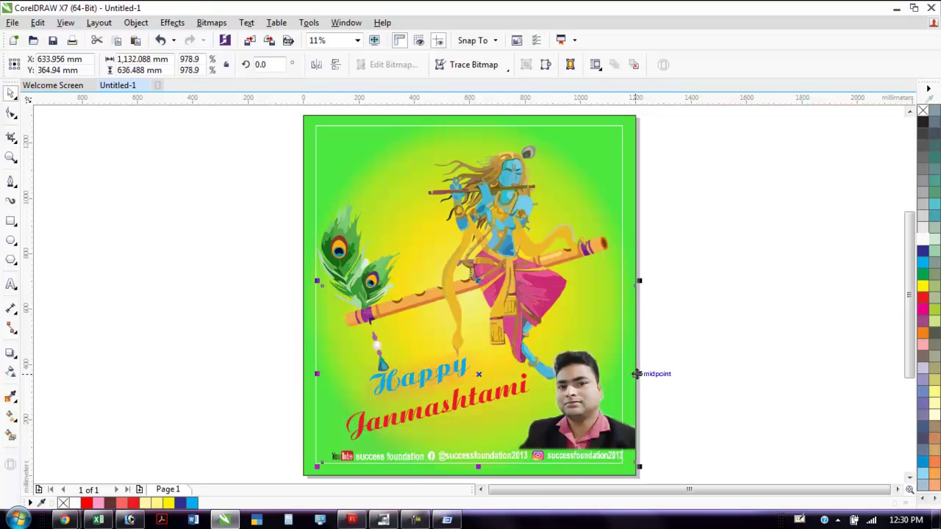
left_click_drag(639, 374, 625, 375)
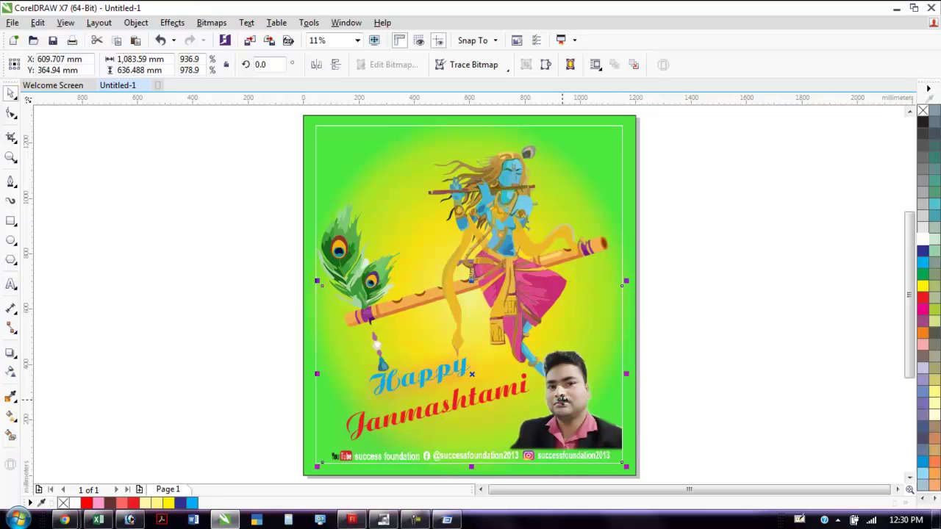
Move the image down so the portrait meets the corner of the white border and the social media handles sit below the border line
mouse_move(560, 400)
left_mouse_down()
mouse_move(570, 417)
mouse_move(566, 406)
left_mouse_up()
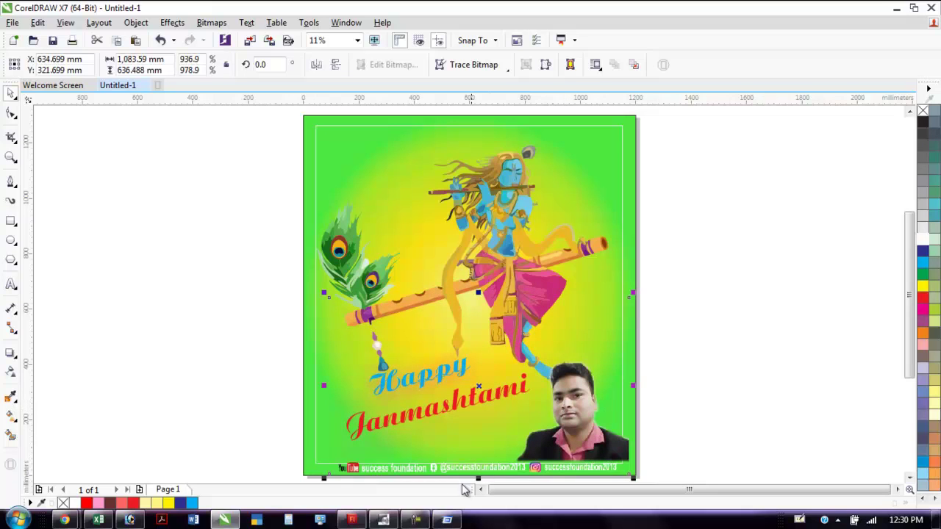
left_click(679, 450)
scroll(566, 476, "up", 2)
scroll(608, 355, "up", 3)
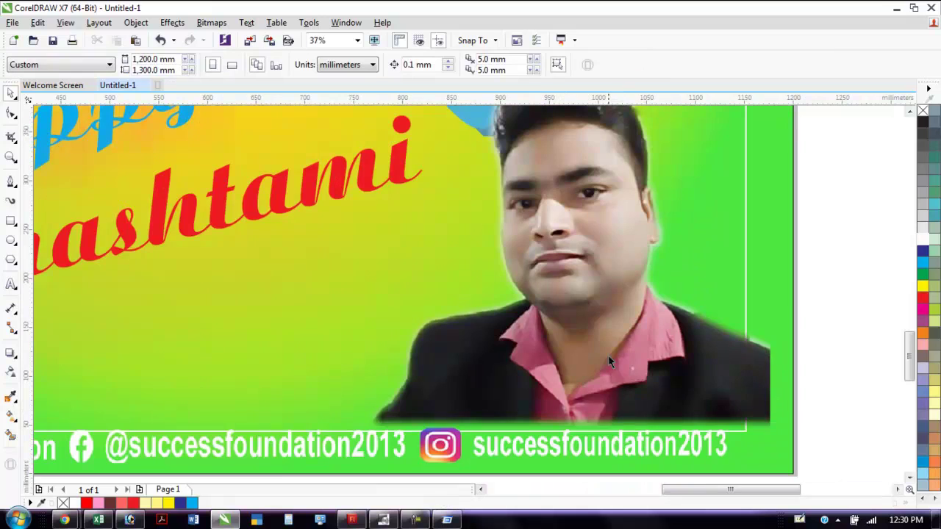
left_click(609, 357)
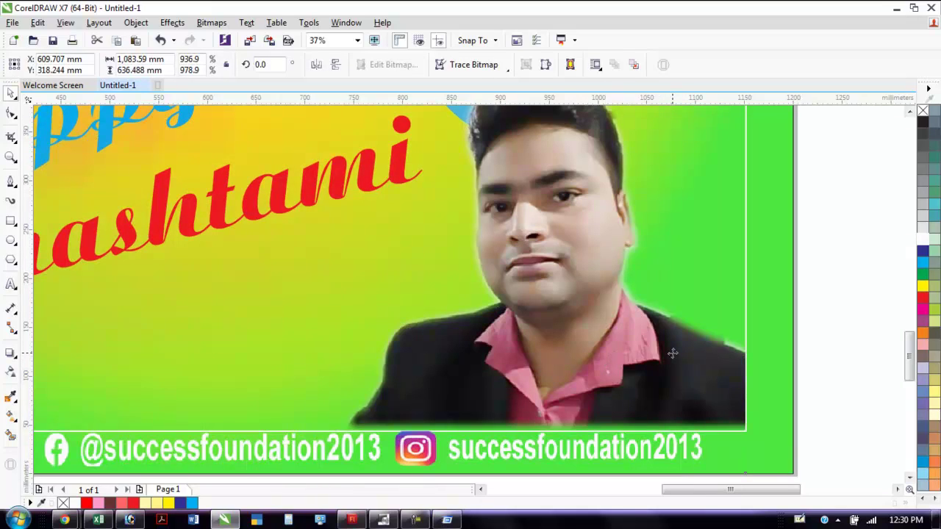
scroll(672, 353, "down", 1)
key("F4")
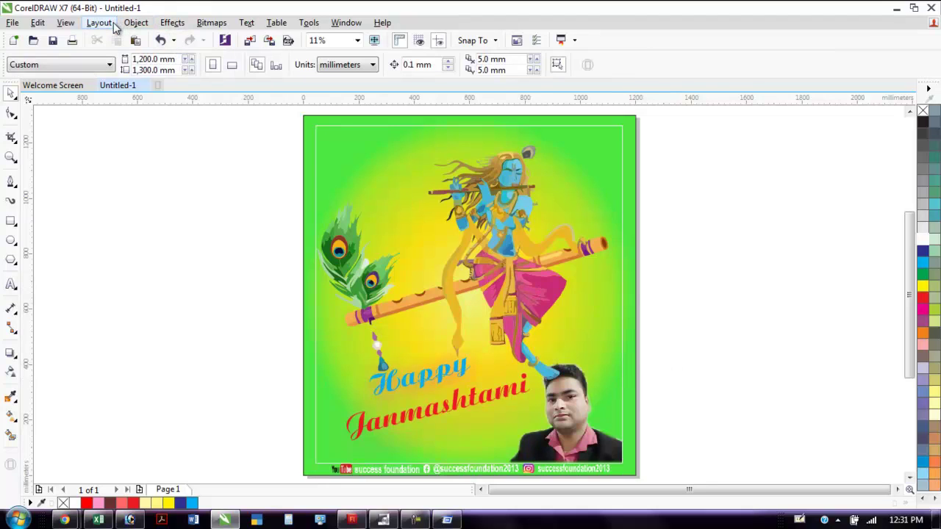
Preview the finished Happy Janmashtami poster full screen
left_click(66, 24)
left_click(128, 185)
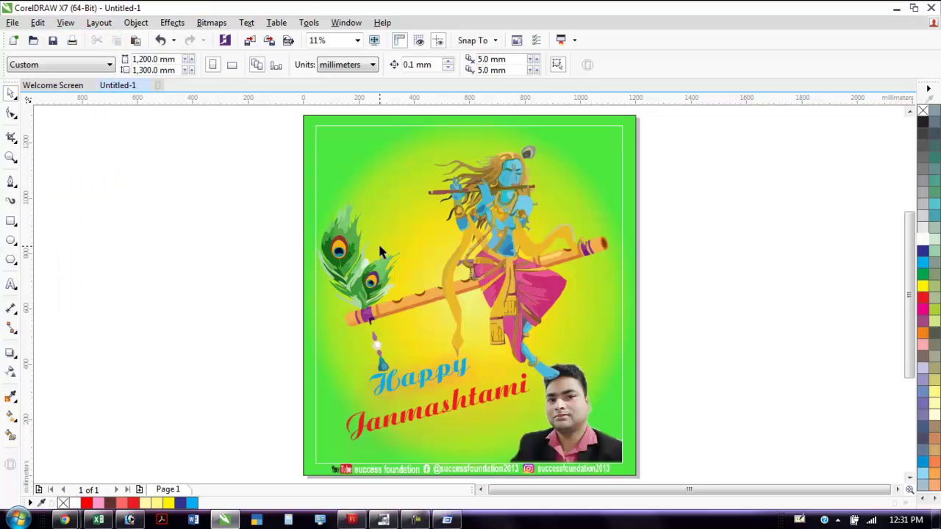
left_click(99, 23)
mouse_move(67, 22)
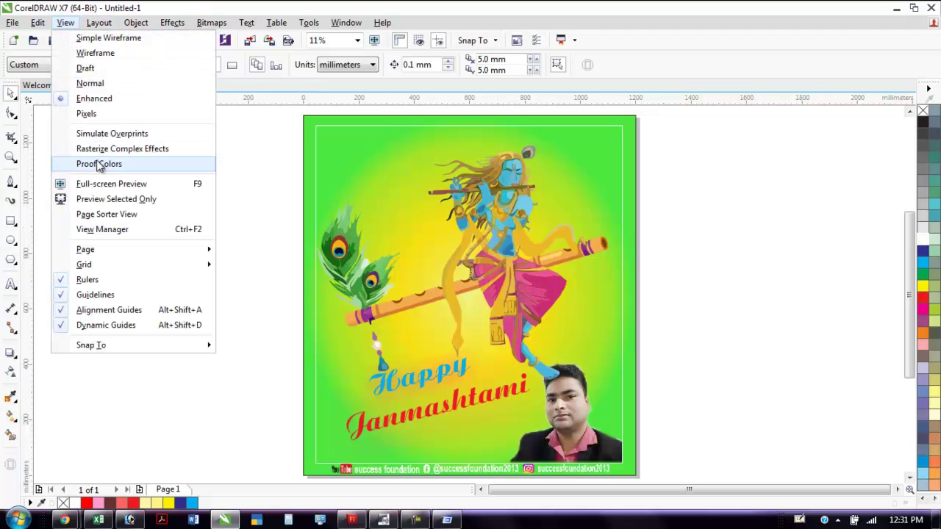
left_click(103, 181)
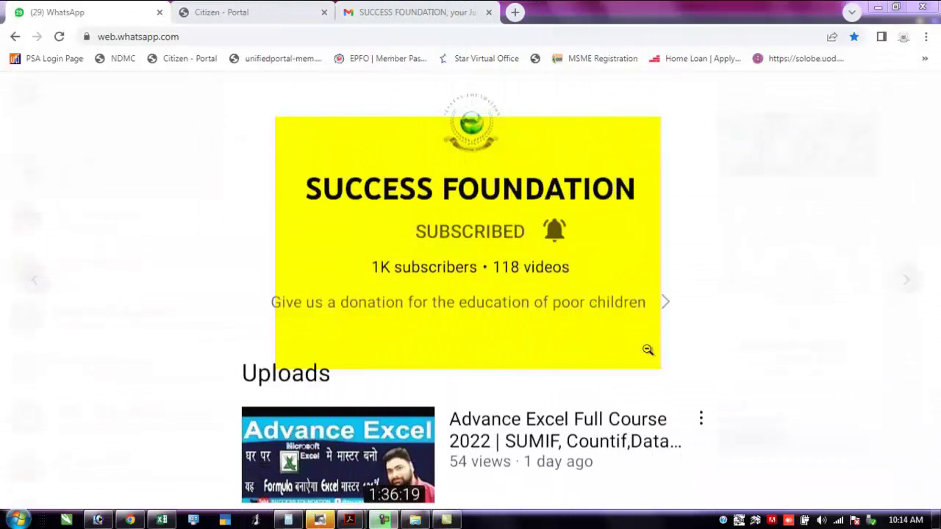
scroll(648, 350, "up", 1)
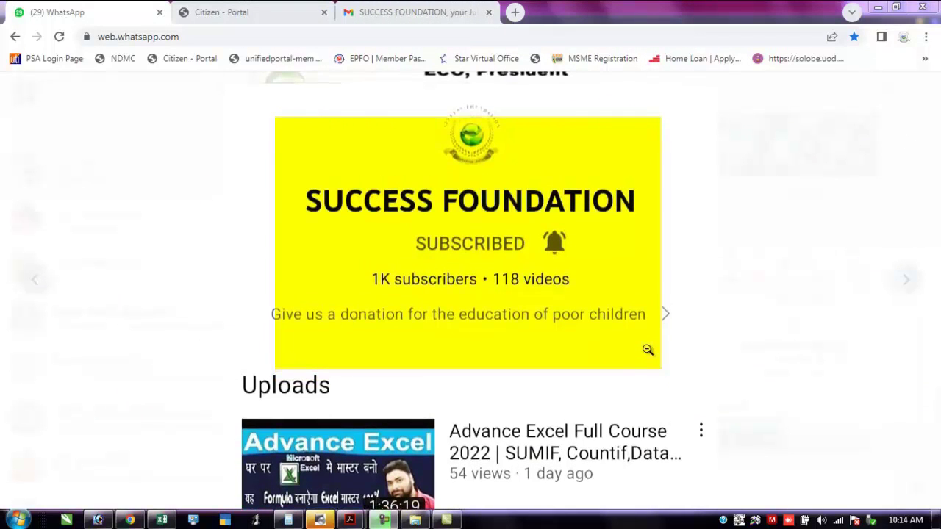
scroll(603, 303, "up", 1)
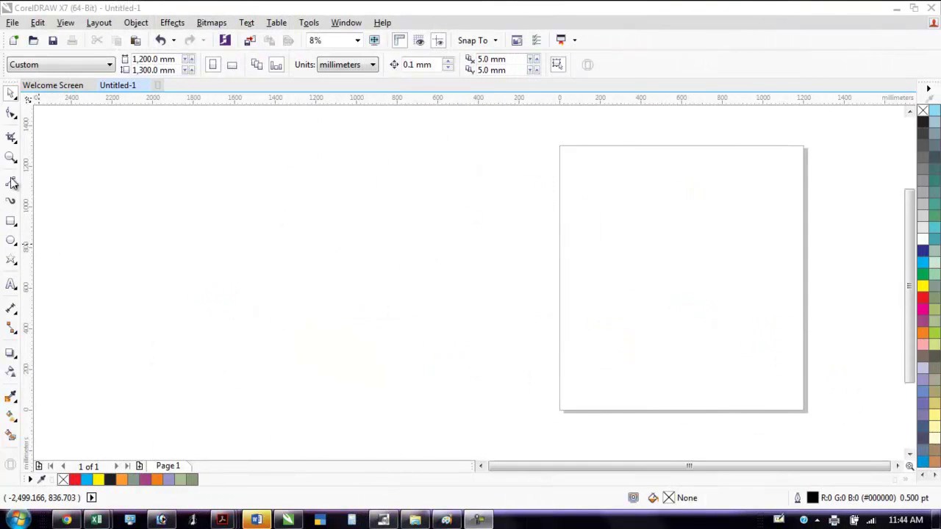
Draw a vertical two-point line about 725 mm long on the left half of the page
left_click(11, 184)
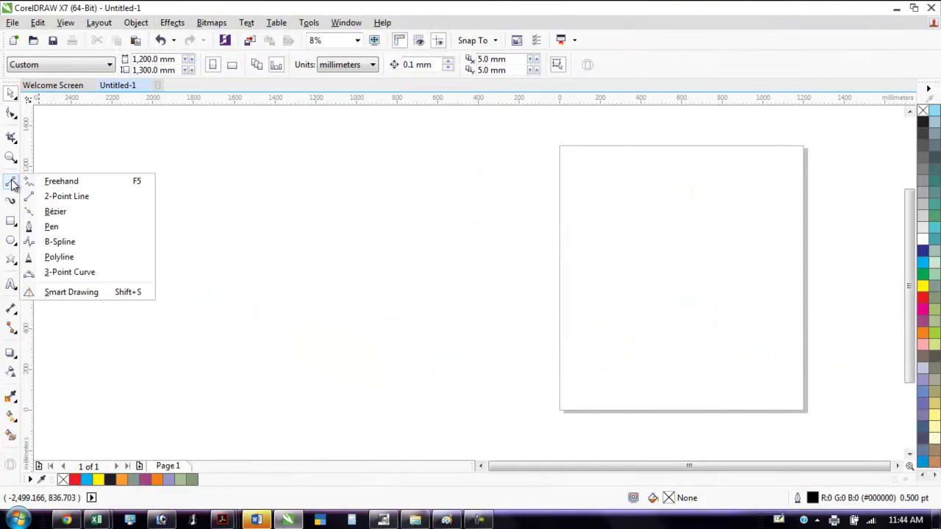
left_click(56, 200)
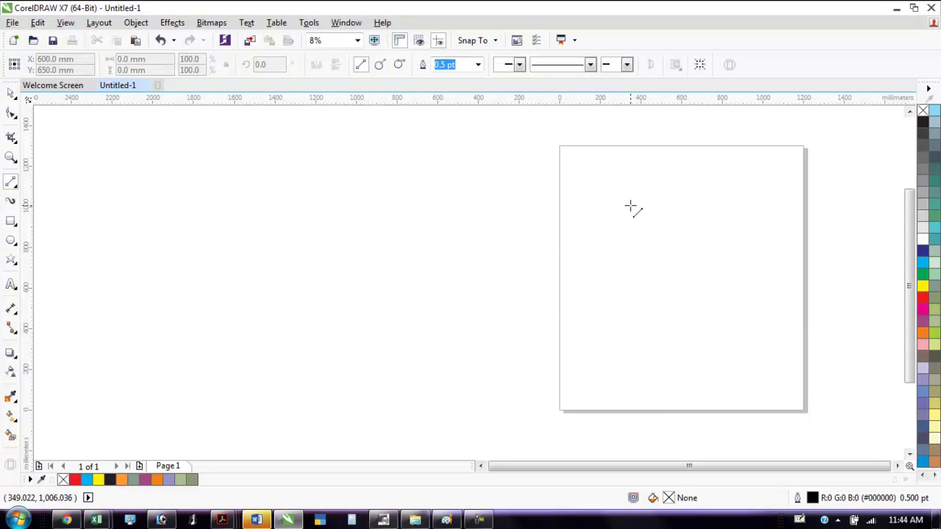
left_click_drag(628, 213, 629, 360)
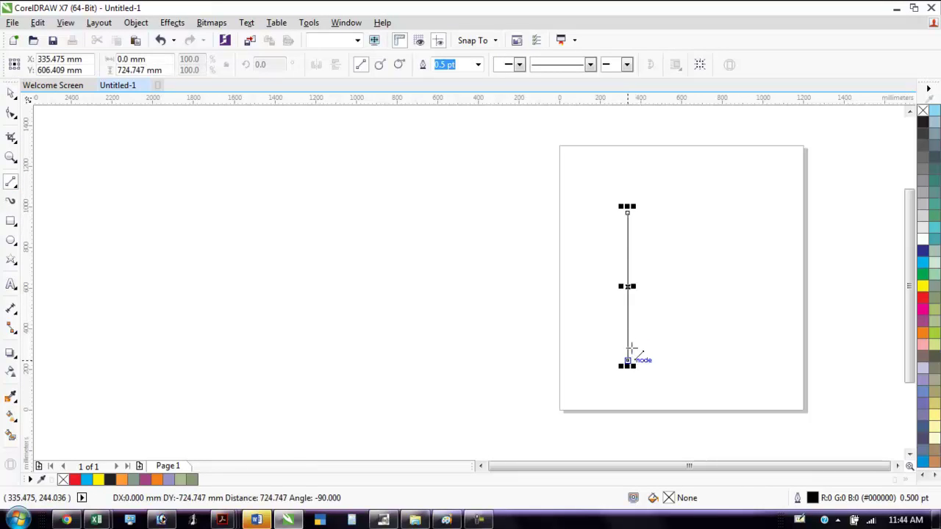
Set the vertical line's outline width to 36 pt and convert its outline to an object
left_click(479, 65)
left_click(454, 221)
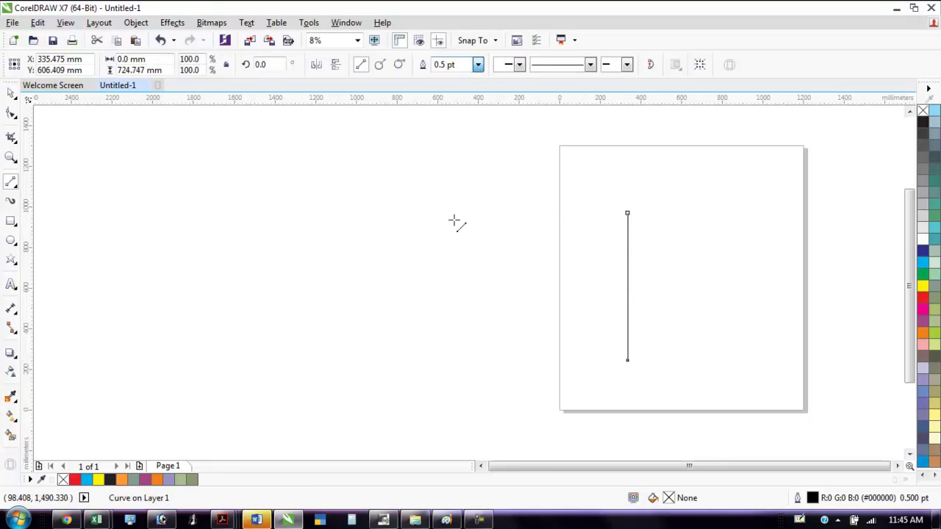
left_click(136, 22)
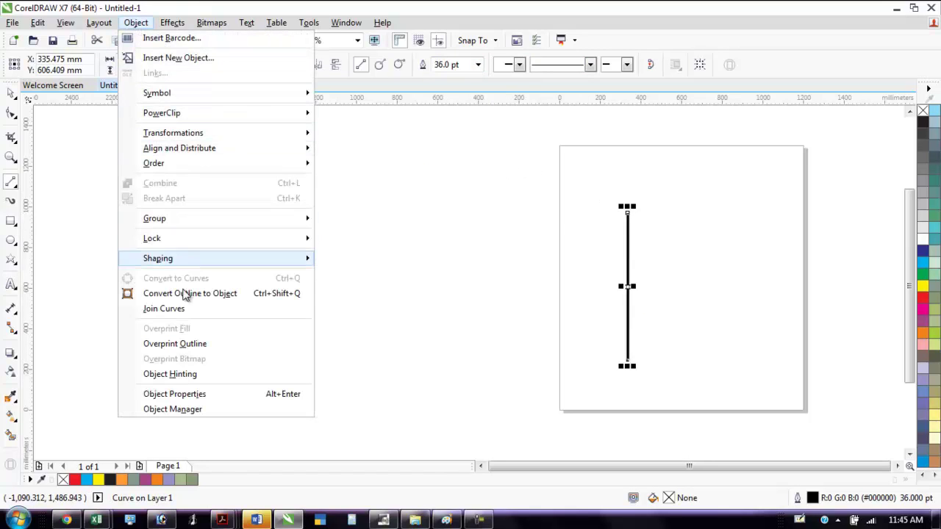
left_click(231, 296)
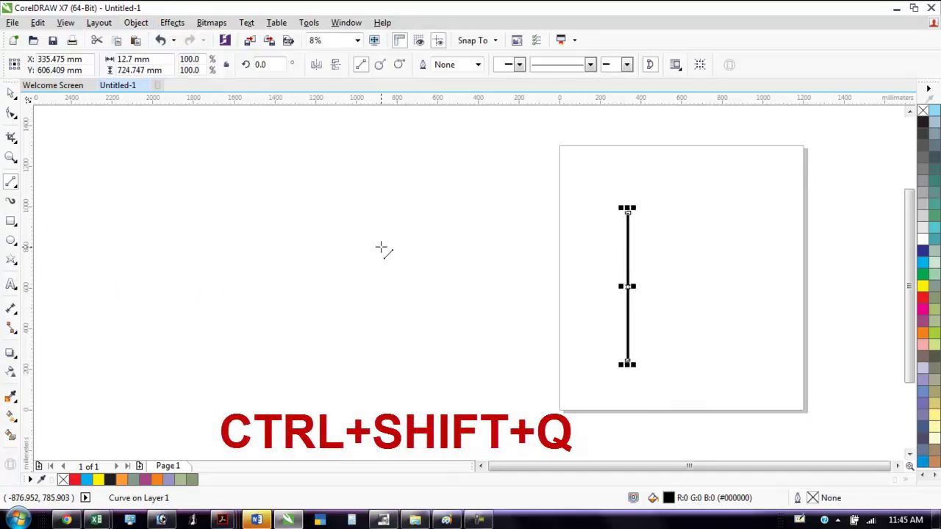
Give the converted line a fountain fill with a green start colour of C65 M16 Y100 K2
key("F11")
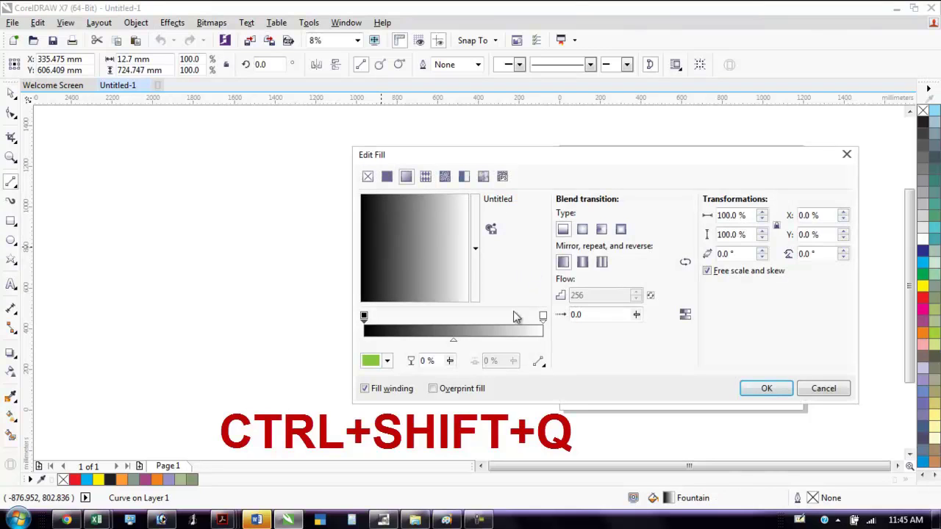
left_click(389, 364)
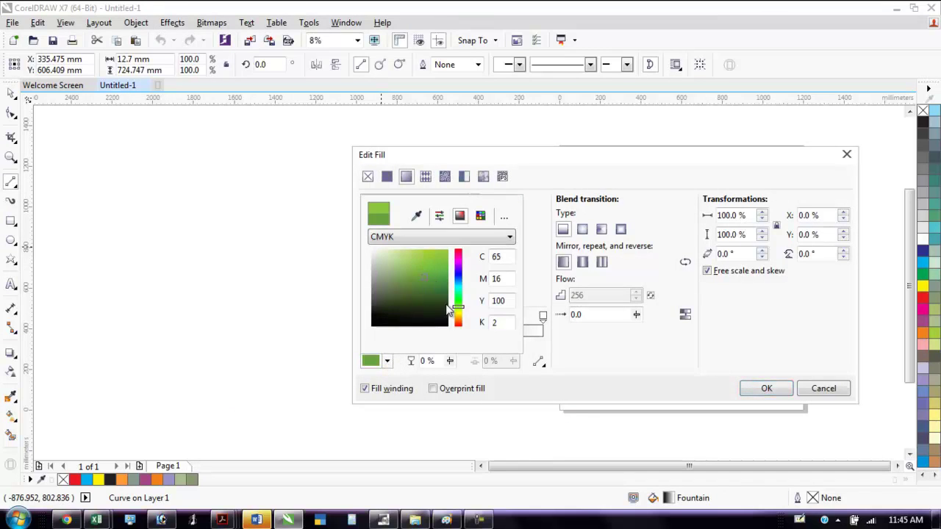
left_click(592, 351)
Add a red colour stop of M100 Y100 at 28% of the gradient
double_click(413, 331)
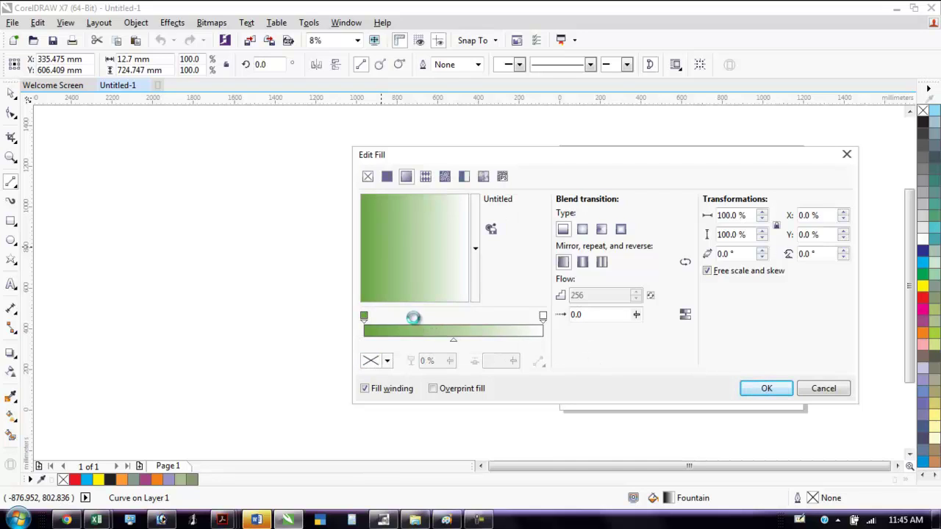
left_click(388, 364)
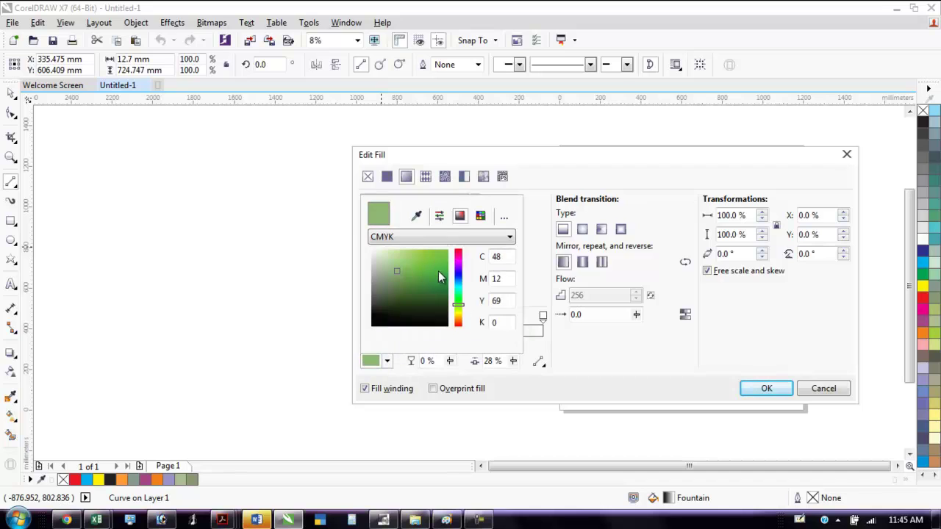
left_click(454, 252)
left_click(444, 253)
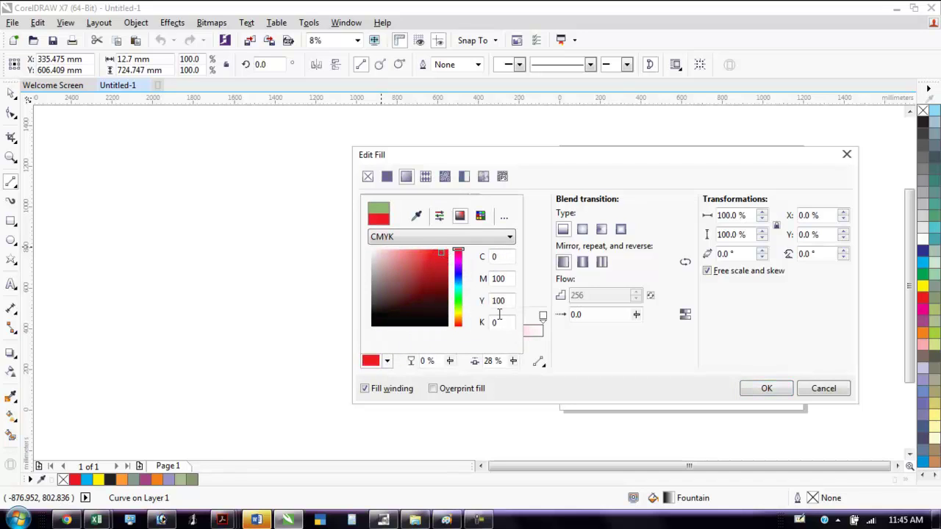
left_click(688, 378)
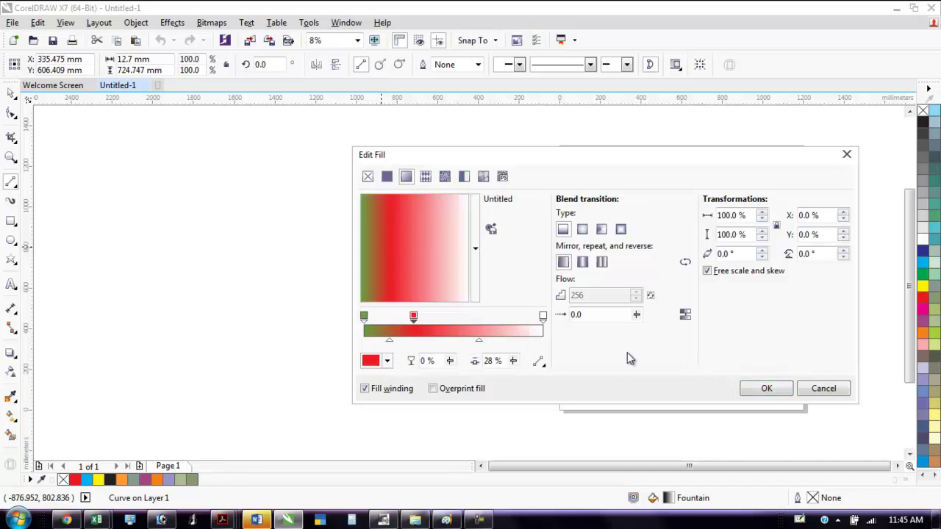
Add a golden-yellow colour stop of C2 M21 Y96 K0 at 72% of the gradient
double_click(493, 328)
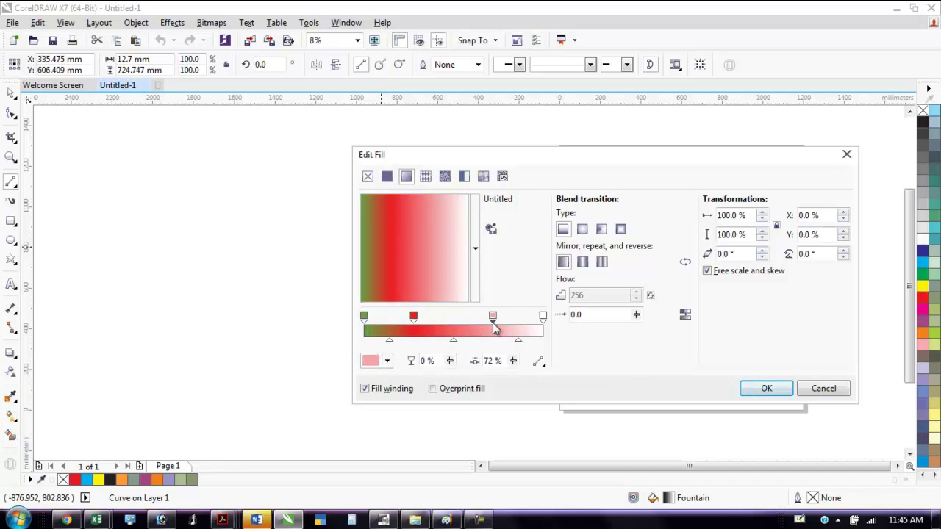
left_click(387, 361)
left_click(458, 290)
left_click(435, 264)
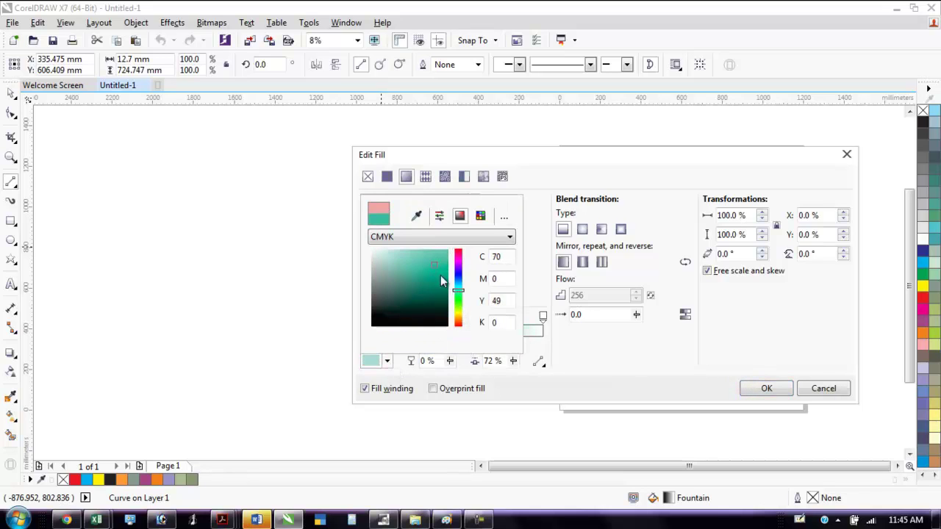
left_click(459, 309)
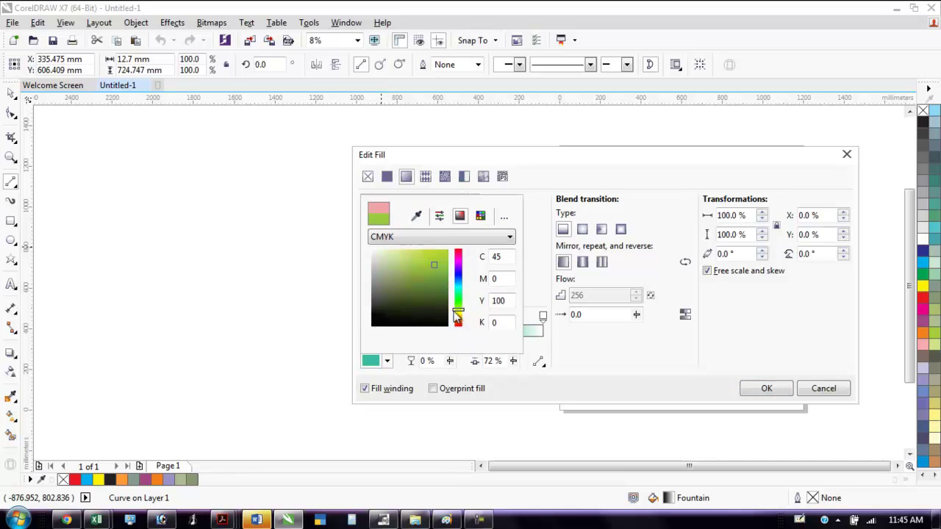
left_click(457, 317)
left_click(433, 251)
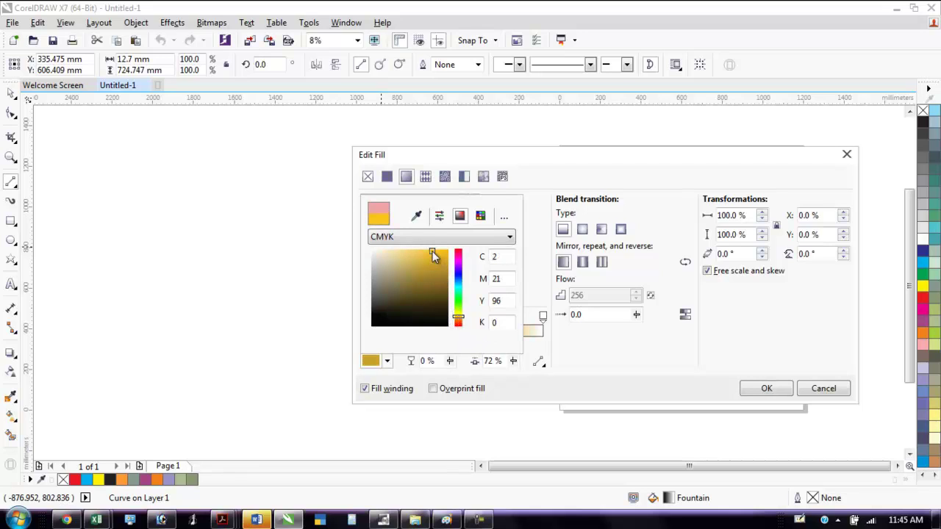
left_click(542, 375)
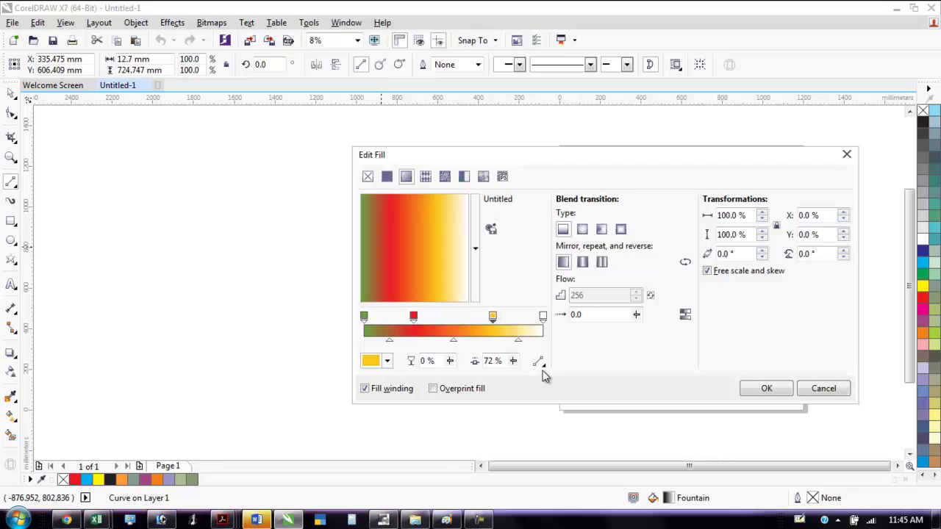
Make the gradient's end colour red, change the blend direction in the preview and apply the fill to the line
left_click(544, 317)
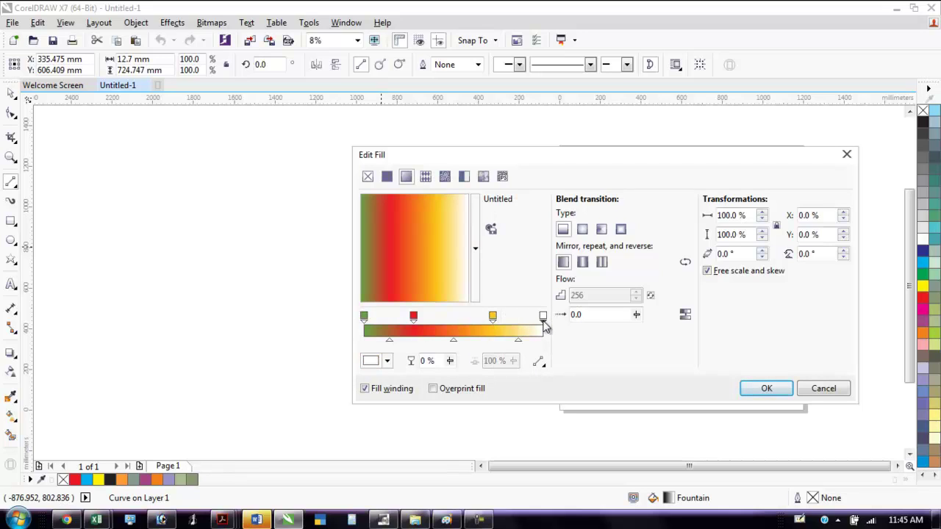
left_click(387, 361)
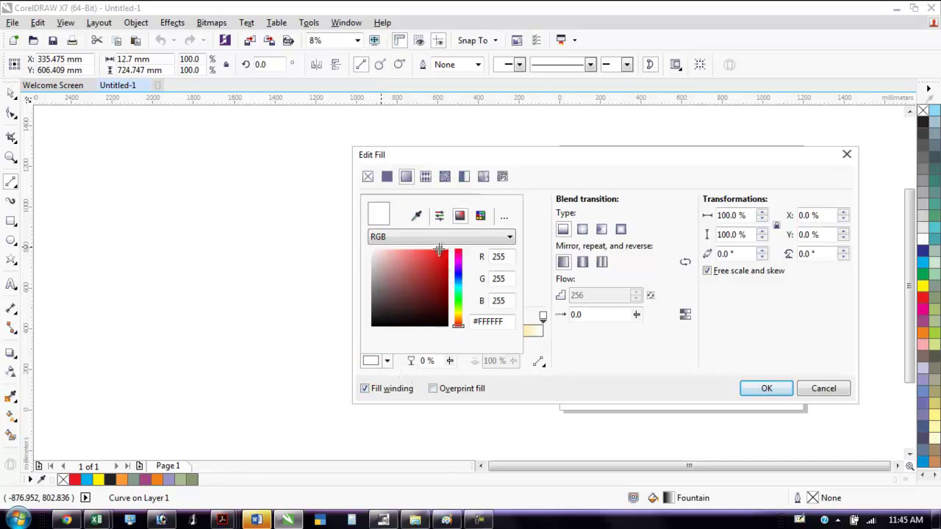
left_click(438, 250)
left_click(556, 347)
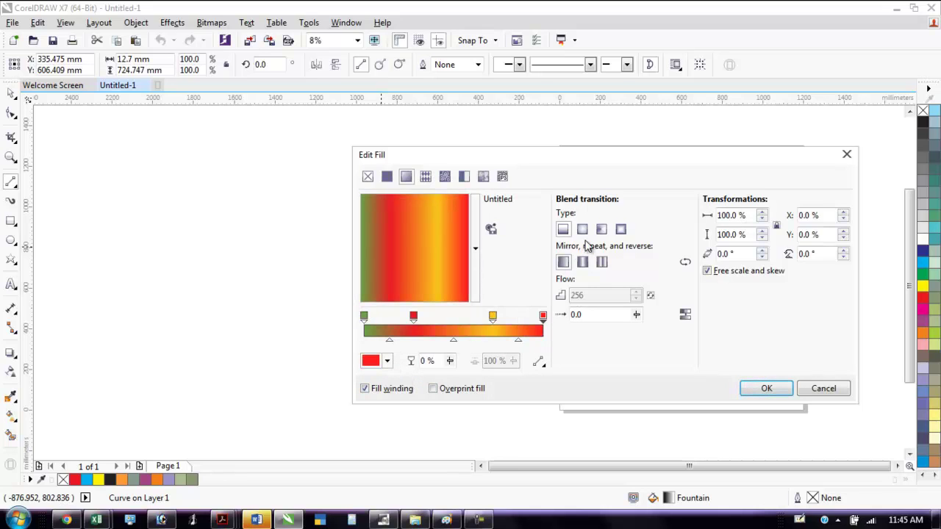
left_click_drag(442, 247, 399, 264)
left_click(765, 389)
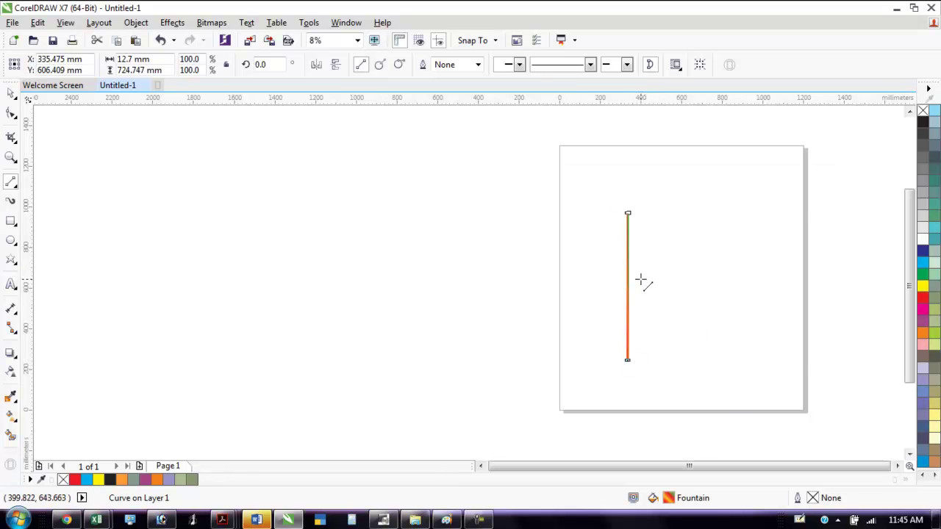
Examine the gradient across the filled line's width at close range
key("shift+F2")
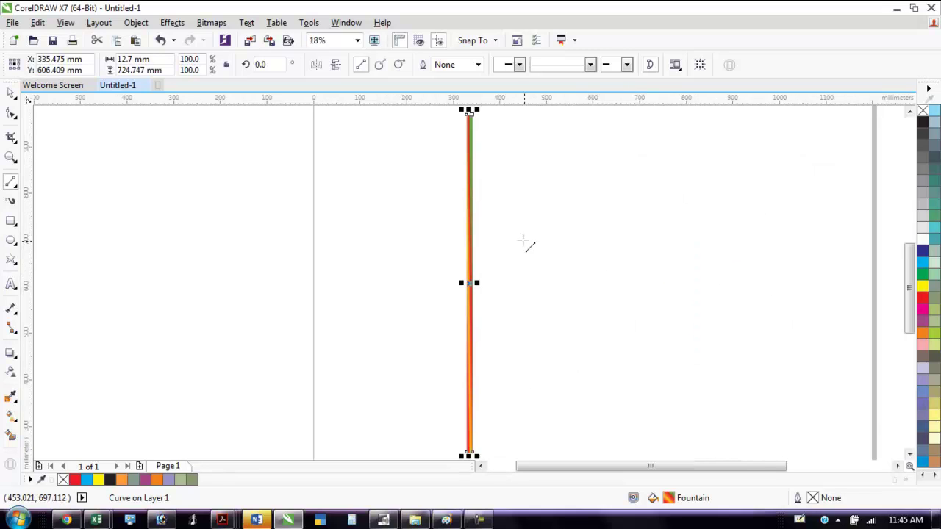
key("Escape")
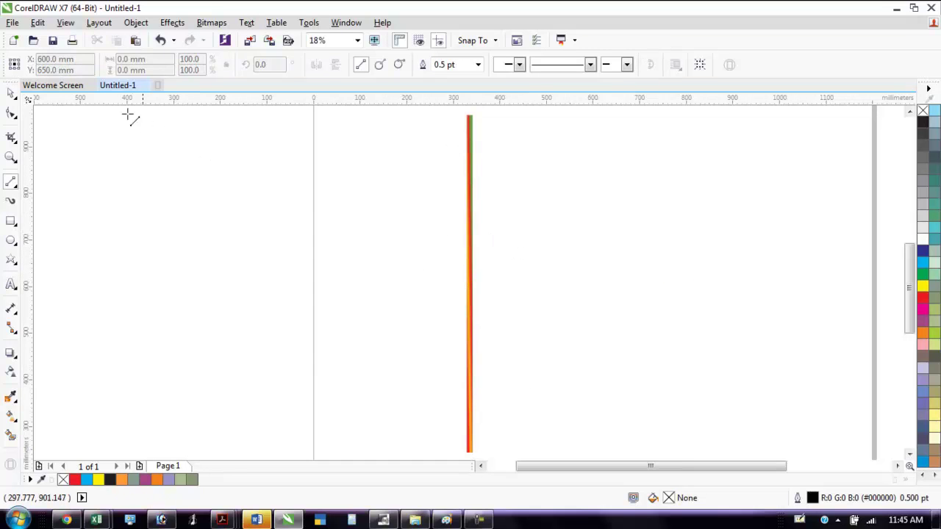
left_click(11, 94)
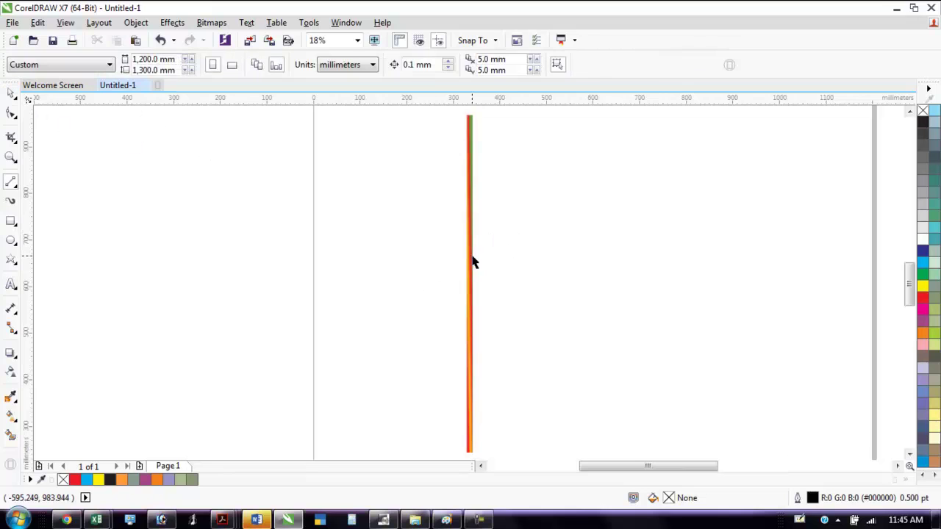
scroll(473, 260, "up", 5)
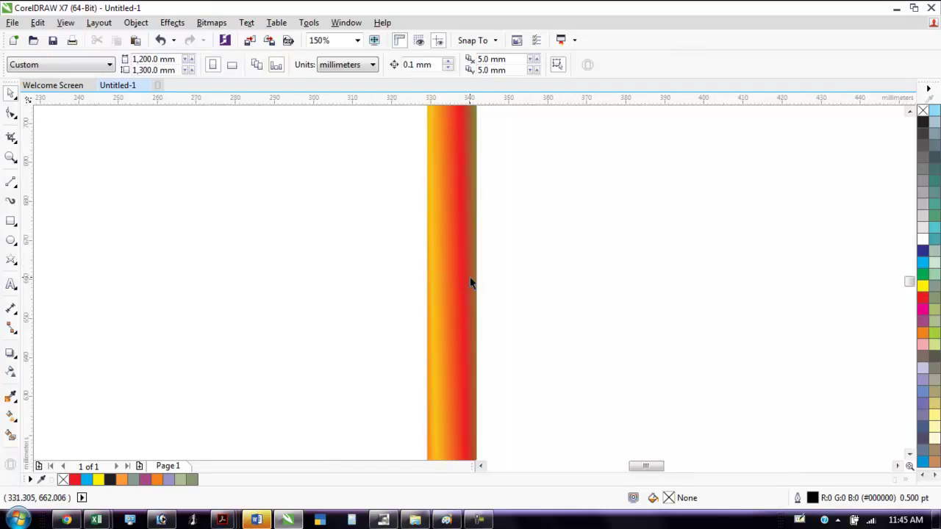
scroll(504, 260, "down", 5)
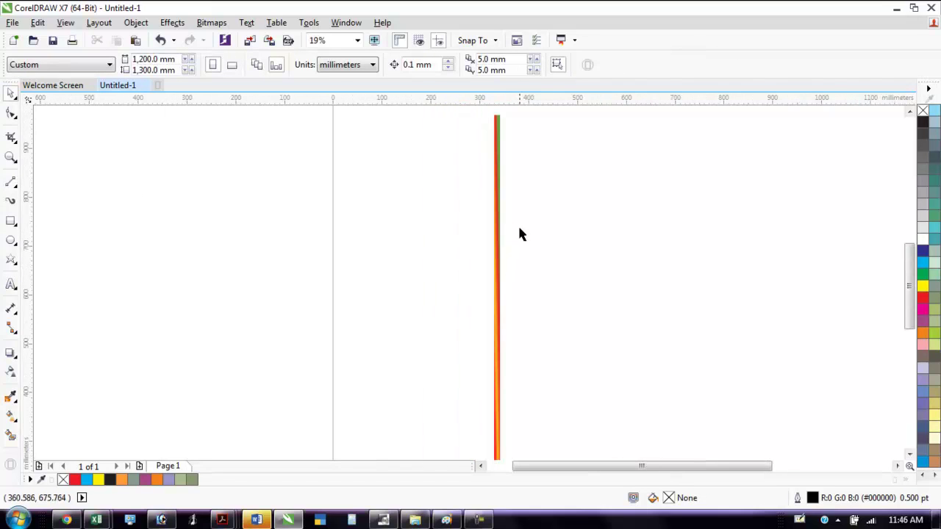
scroll(519, 235, "down", 2)
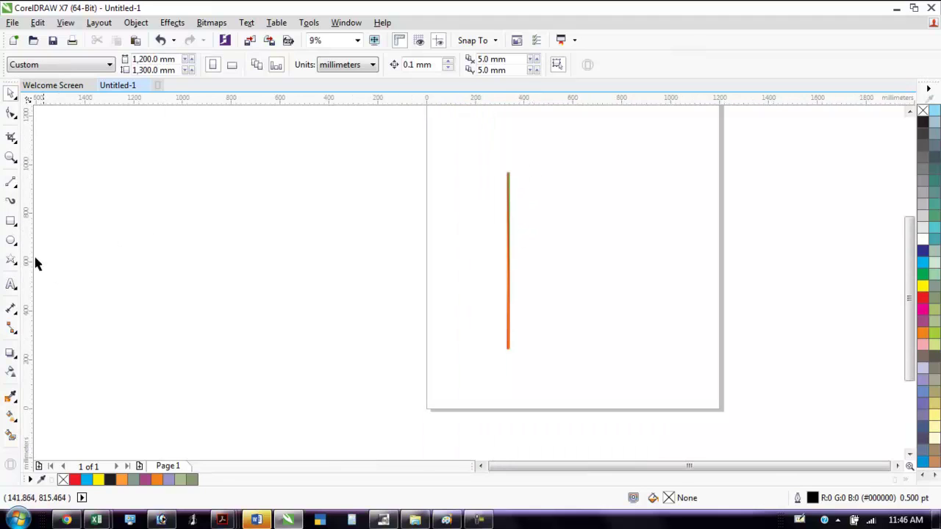
Draw a circle about 150 mm across at the line's upper end and give it an elliptical fountain fill
left_click(12, 243)
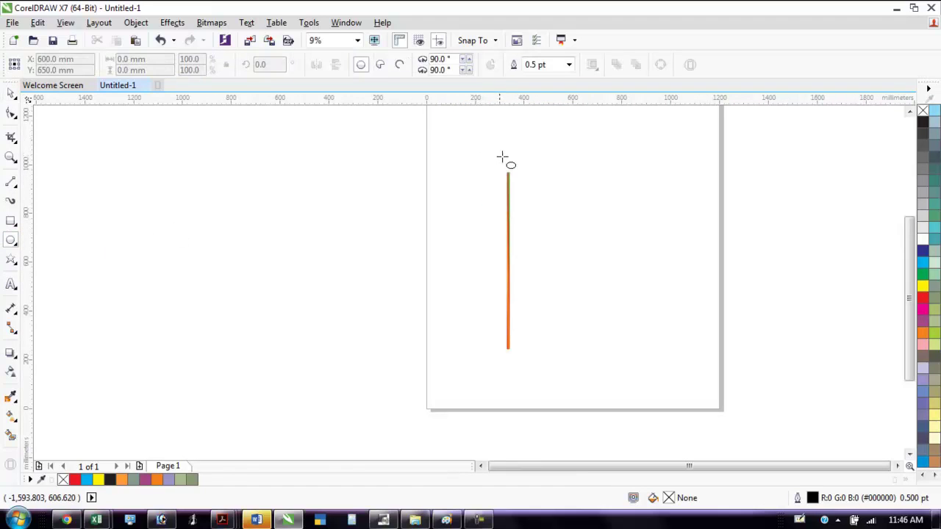
left_click_drag(498, 147, 506, 168)
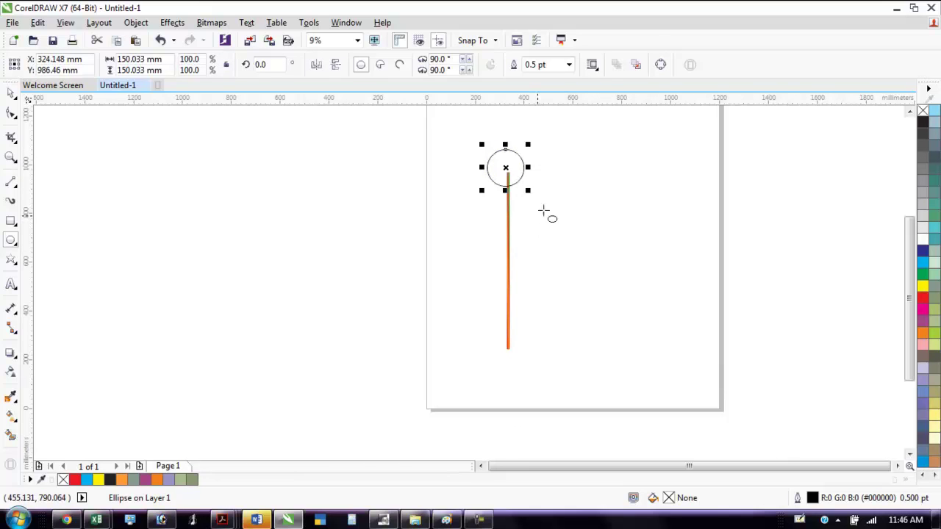
key("F11")
left_click(583, 229)
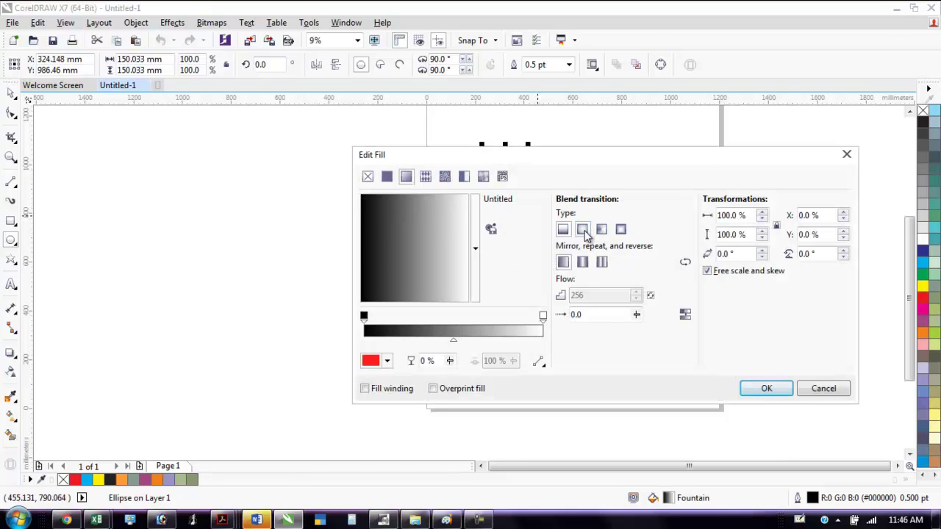
left_click(387, 362)
left_click(435, 259)
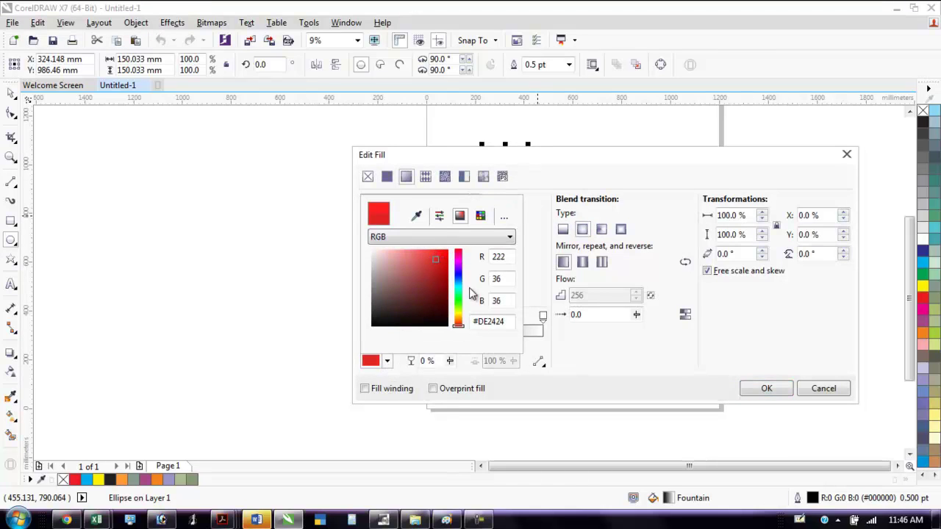
left_click(768, 392)
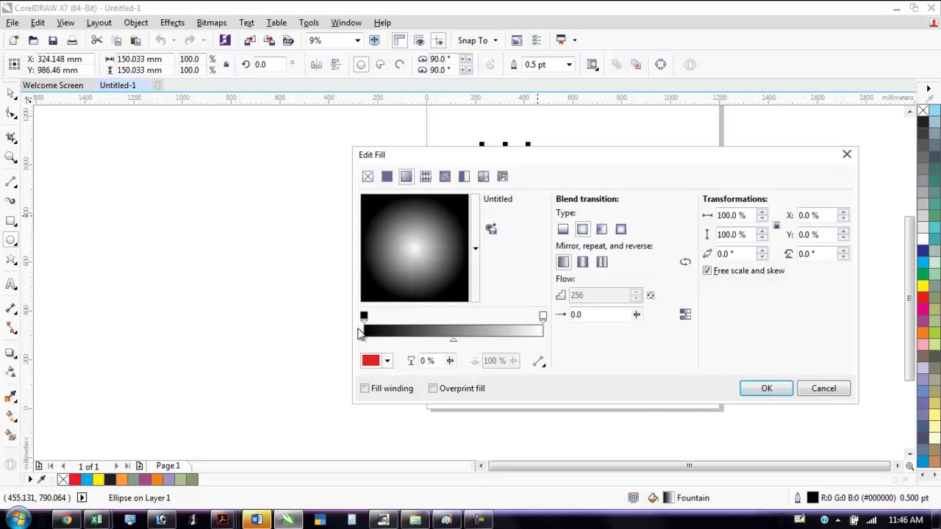
Set the gradient's start colour to red #FF1212 and apply the fill to the circle
left_click(364, 324)
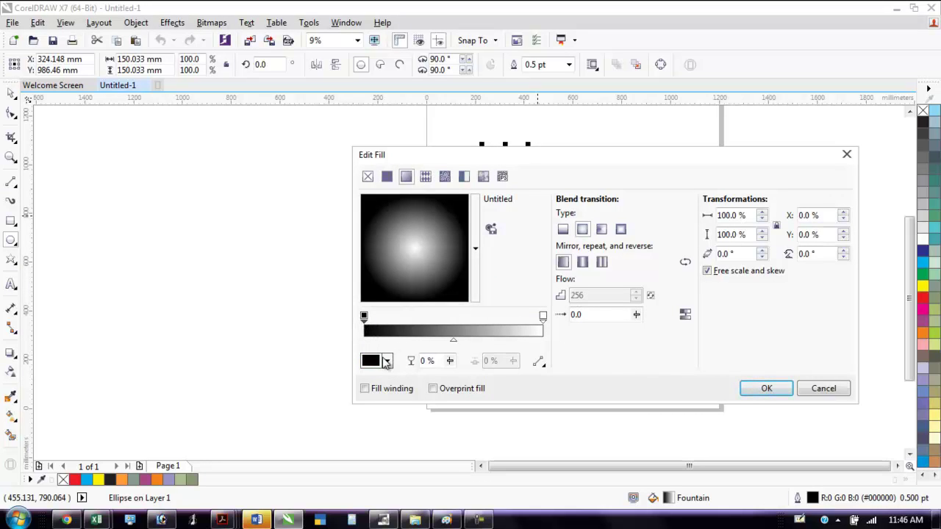
left_click(386, 361)
left_click(443, 251)
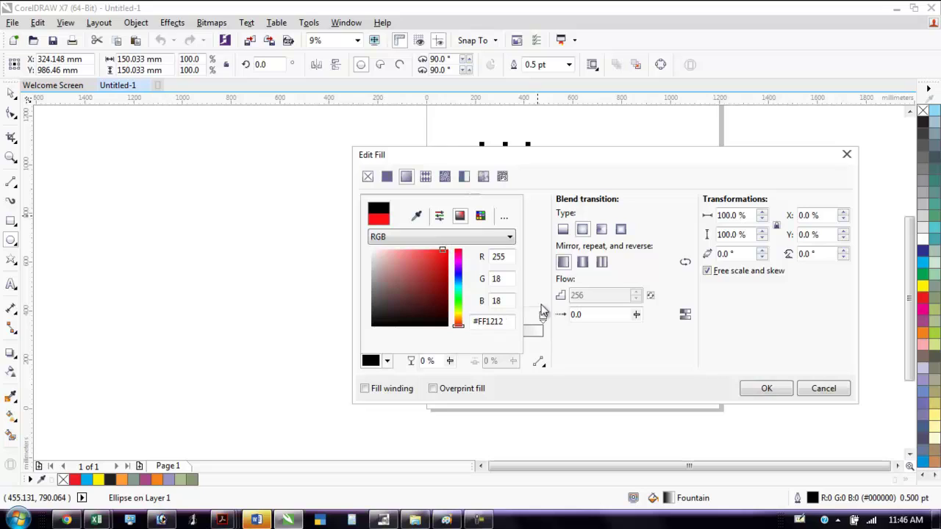
left_click(785, 395)
left_click(767, 389)
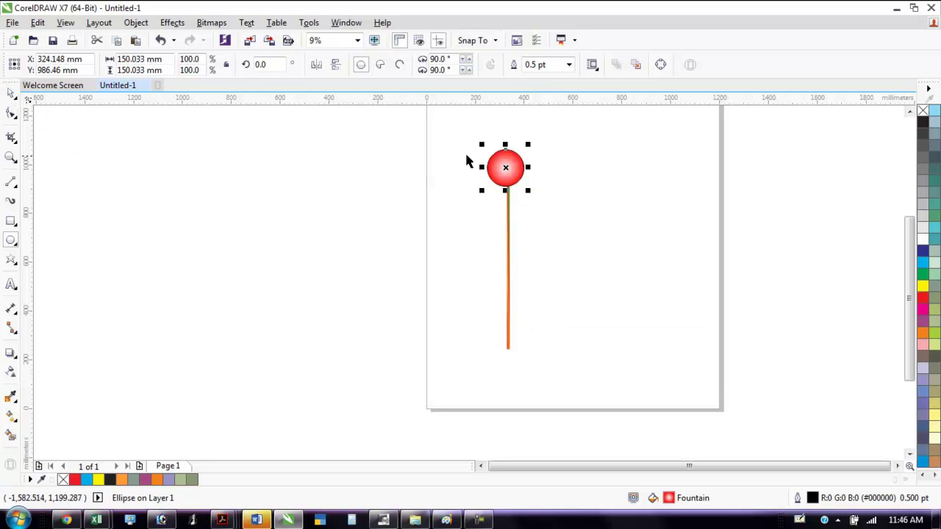
Remove the circle's outline and place a copy of the circle at the line's lower end
key("space")
left_click(532, 162)
left_click(506, 167)
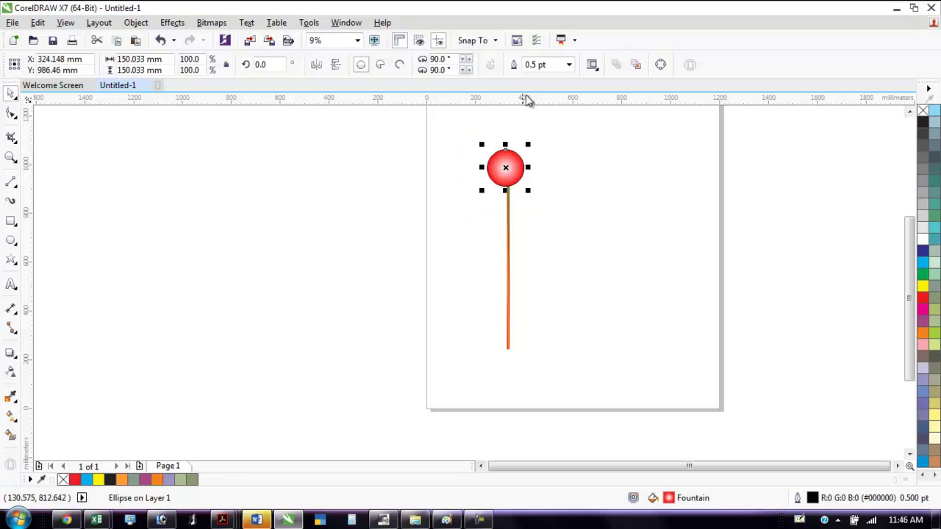
left_click(570, 65)
left_click(555, 79)
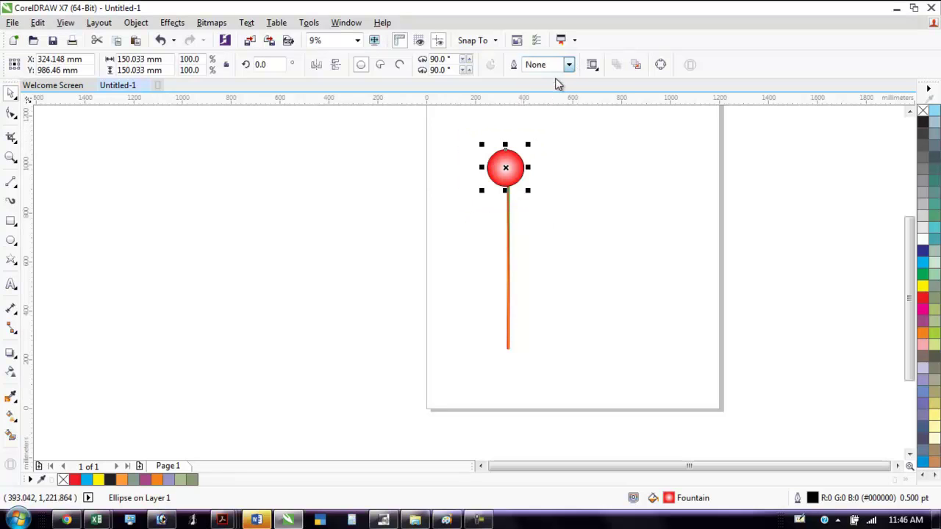
left_click_drag(513, 168, 515, 355)
Make four copies of the line and its circles rotated clockwise about their centre at about 40° intervals, turning the last about 10° counterclockwise to even the gaps
left_click_drag(548, 134, 461, 393)
left_click(506, 166)
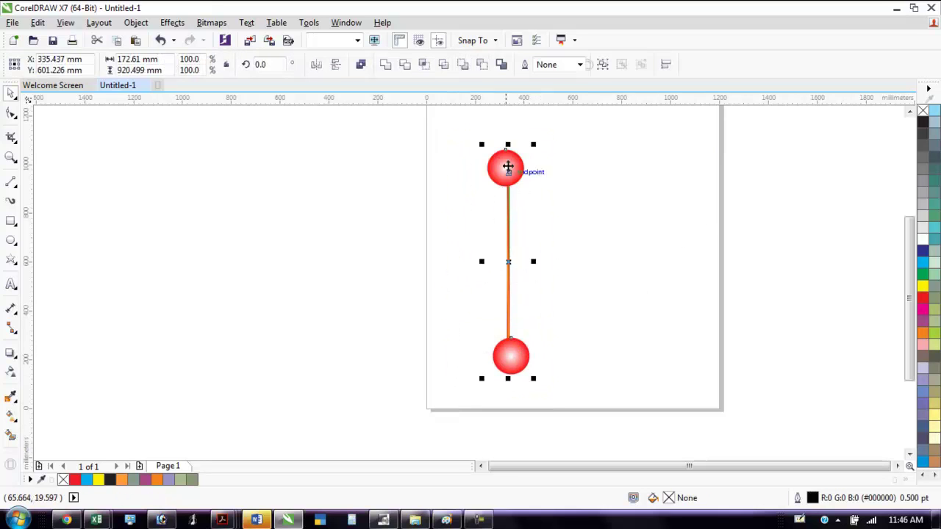
left_click_drag(534, 145, 574, 210)
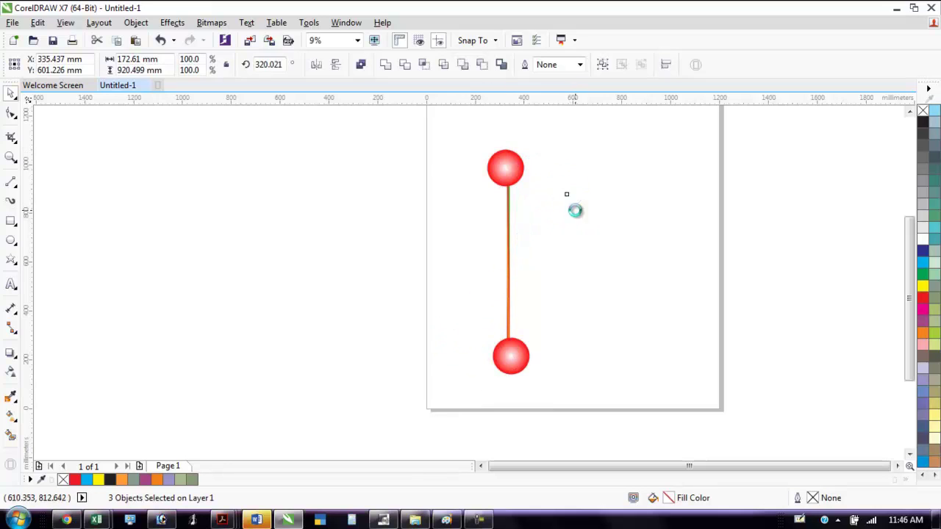
key("ctrl+r")
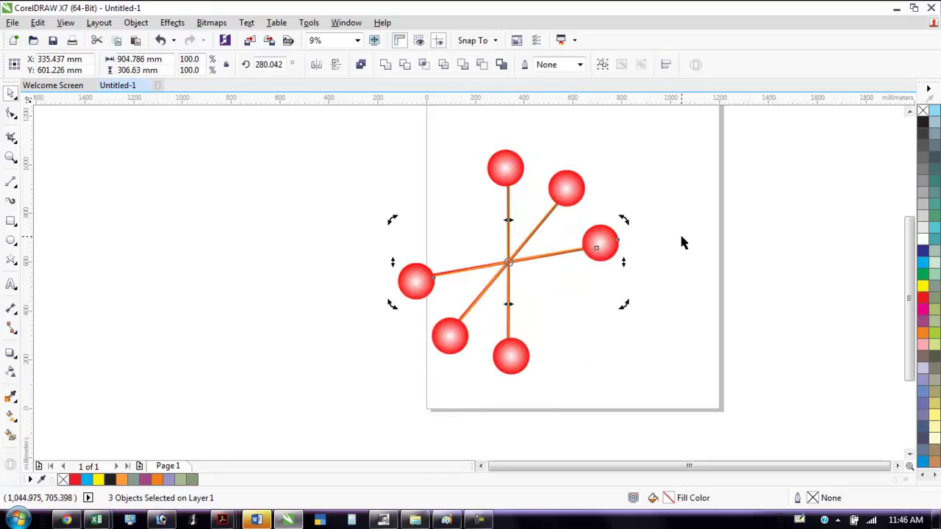
key("ctrl+r")
key("ctrl+r")
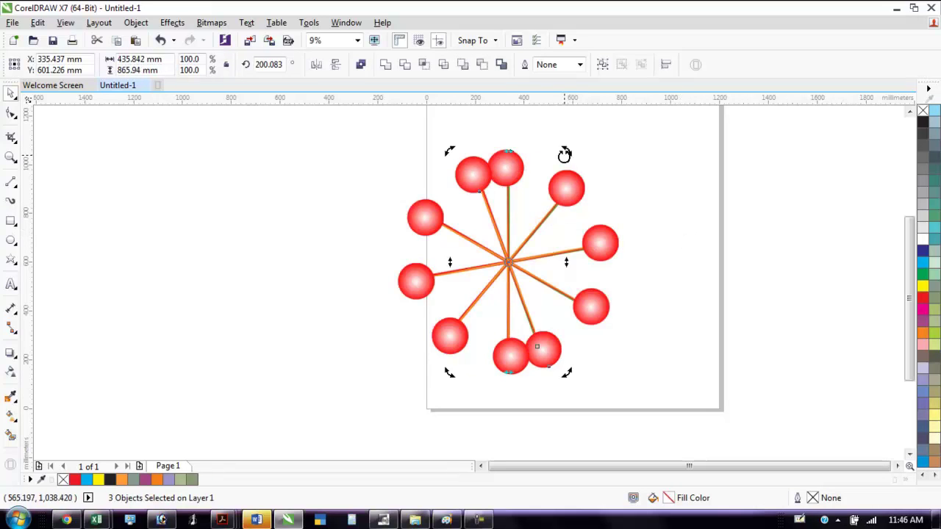
mouse_move(563, 153)
left_mouse_down()
mouse_move(547, 142)
mouse_move(553, 149)
left_mouse_up()
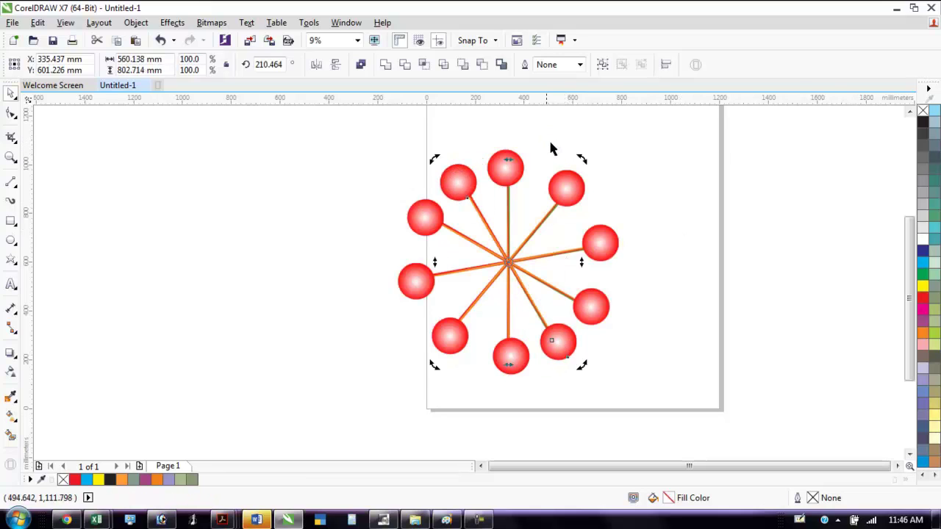
left_click(635, 218)
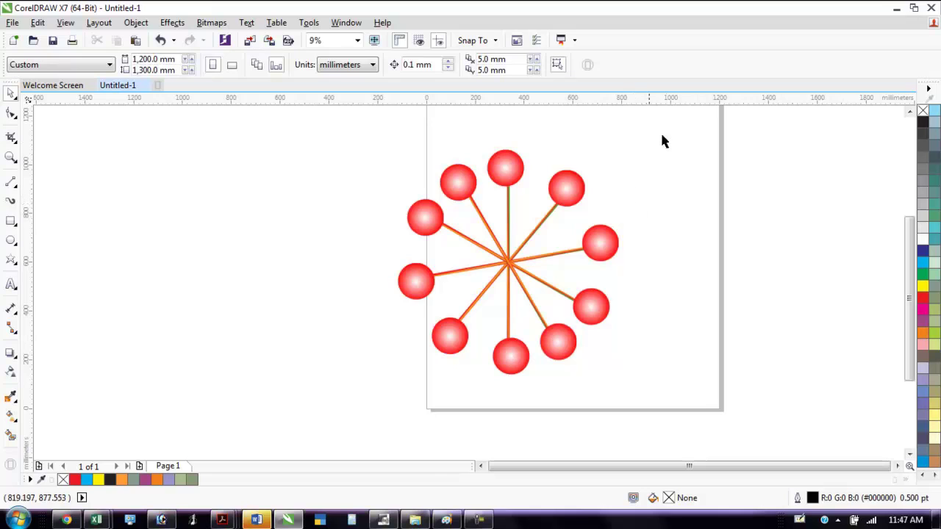
Make a smaller centred copy of the whole wheel, about 487 by 495 mm, and change its gradient's 28% stop to muted blue-violet
left_click_drag(668, 129, 357, 397)
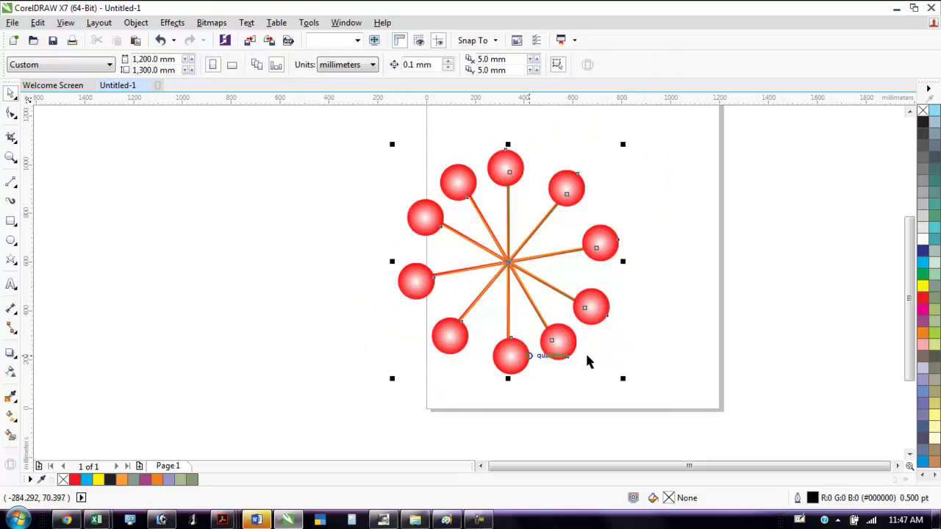
left_click_drag(612, 361, 587, 333)
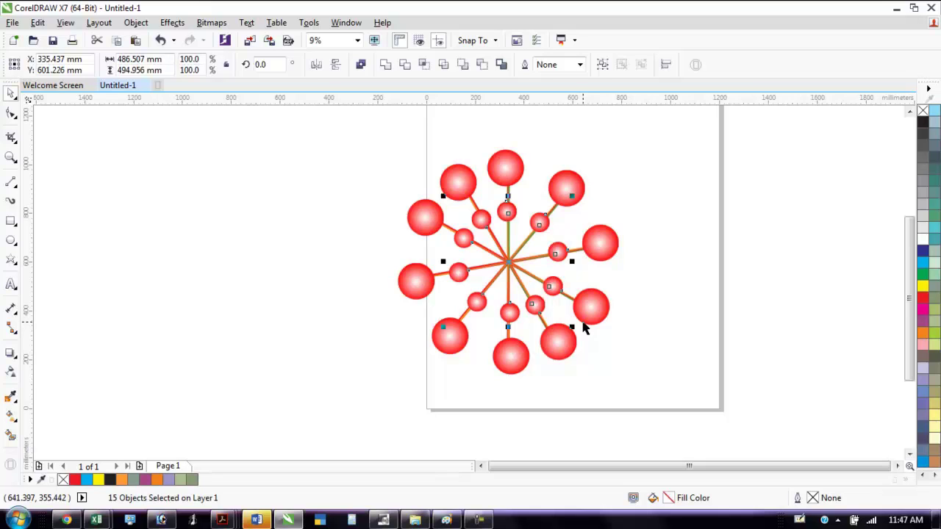
key("F11")
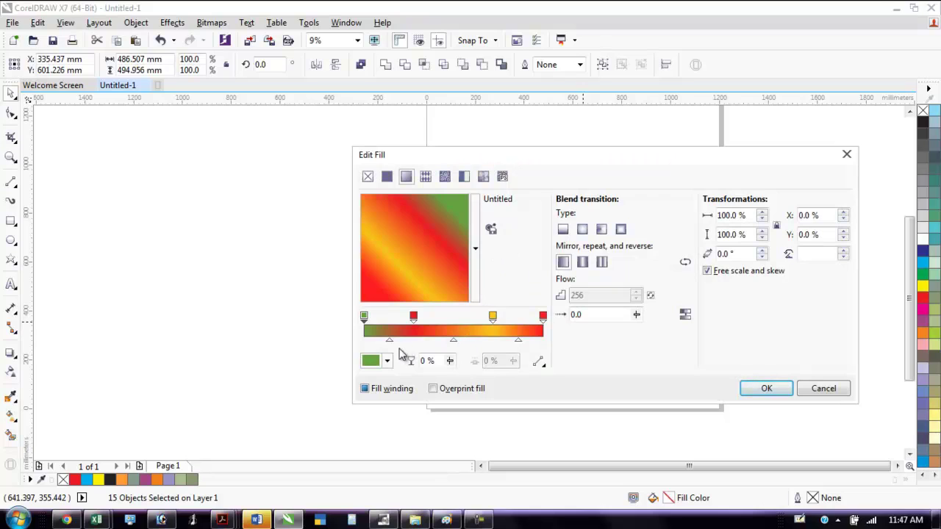
left_click(413, 323)
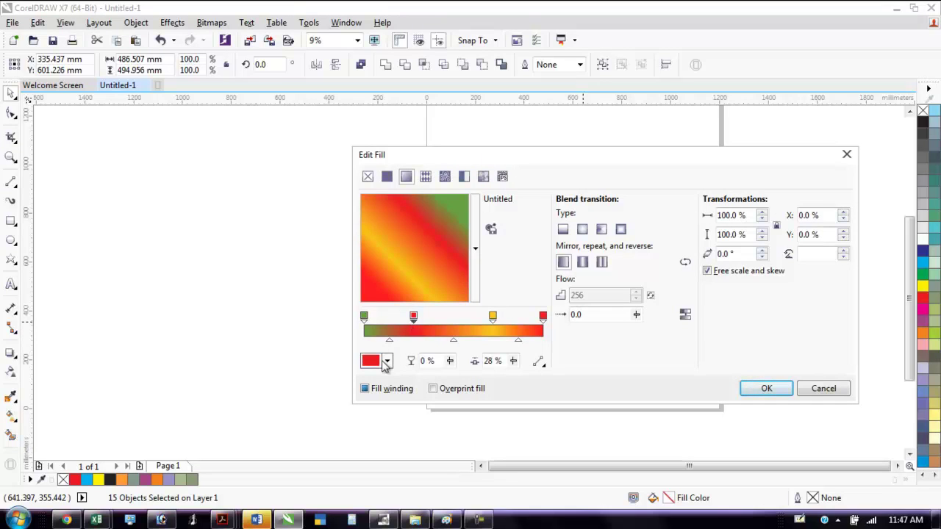
left_click(387, 362)
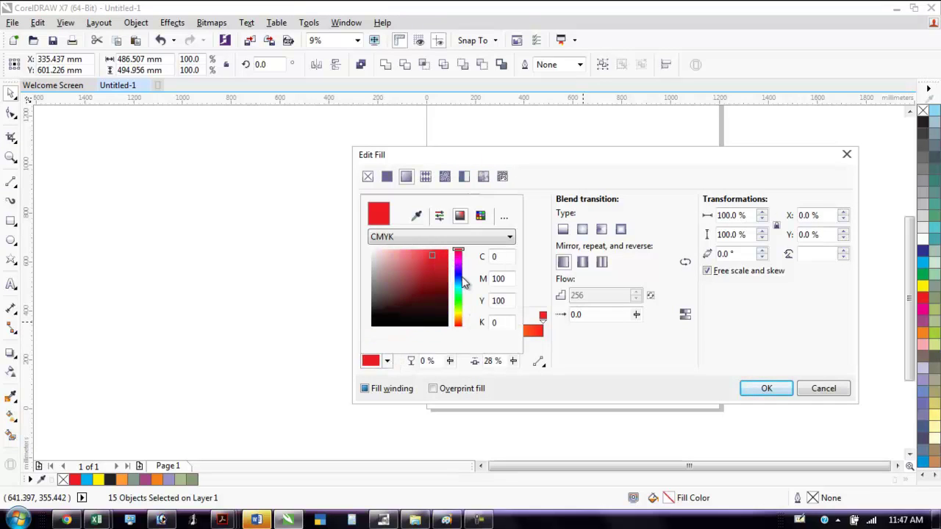
left_click_drag(458, 278, 447, 273)
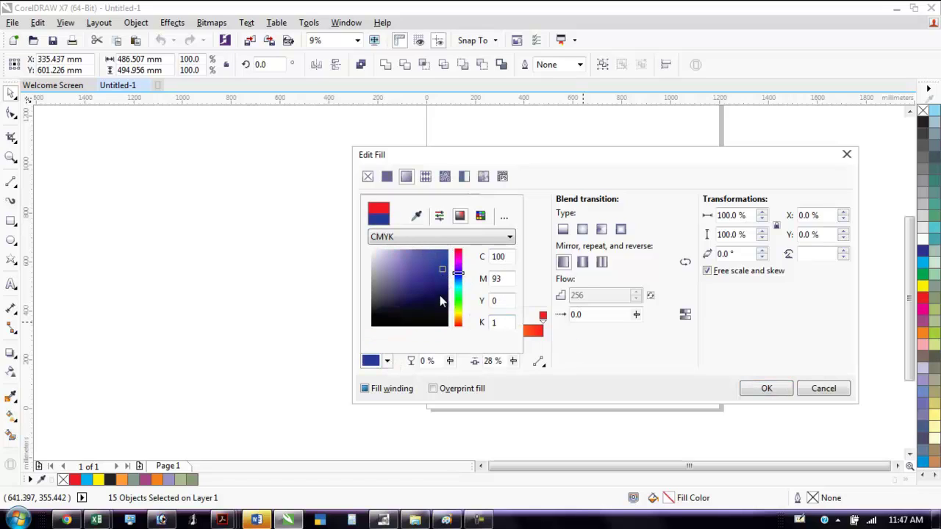
left_click(417, 261)
left_click(760, 390)
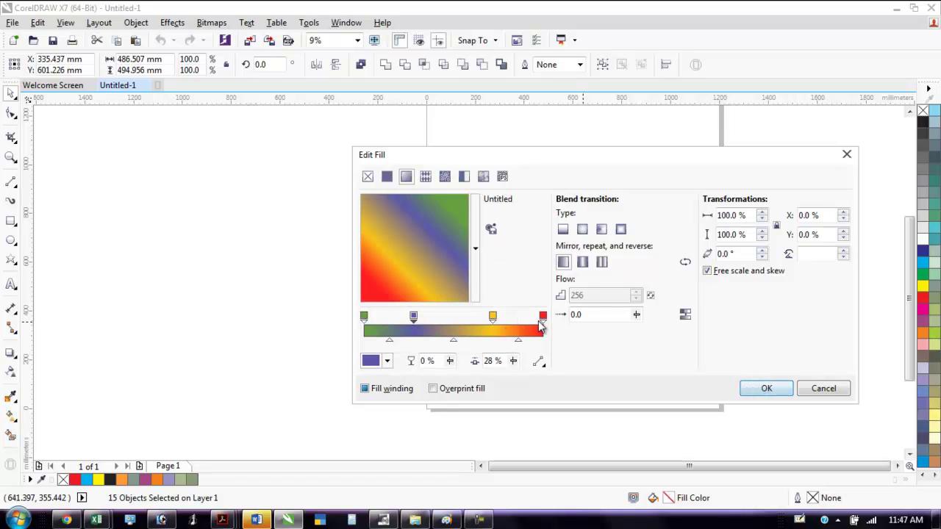
Set the end colour of the small wheel's gradient to purple and apply the fill
left_click(542, 320)
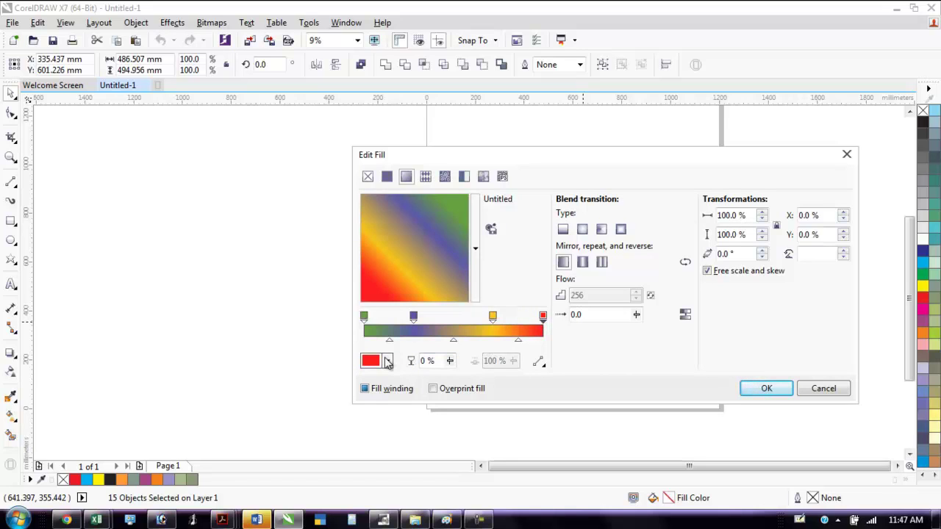
left_click(388, 361)
left_click(457, 266)
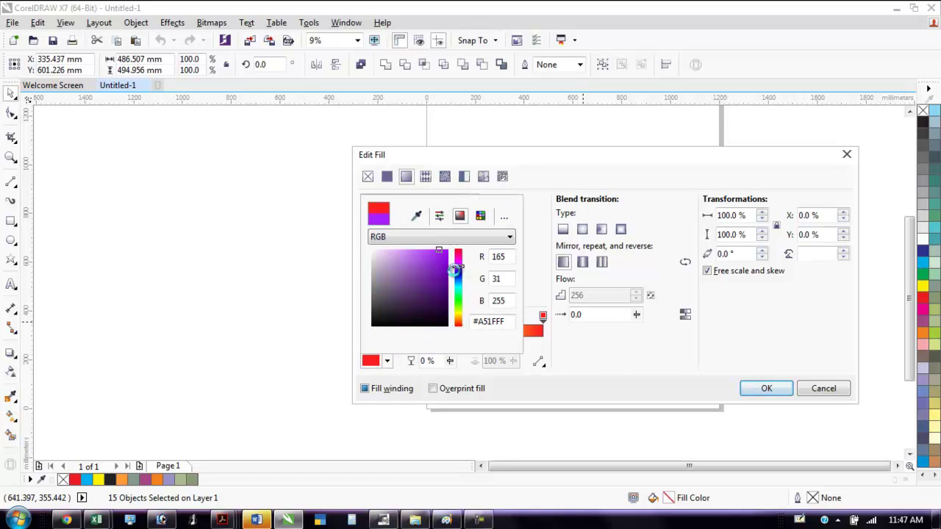
left_click(439, 270)
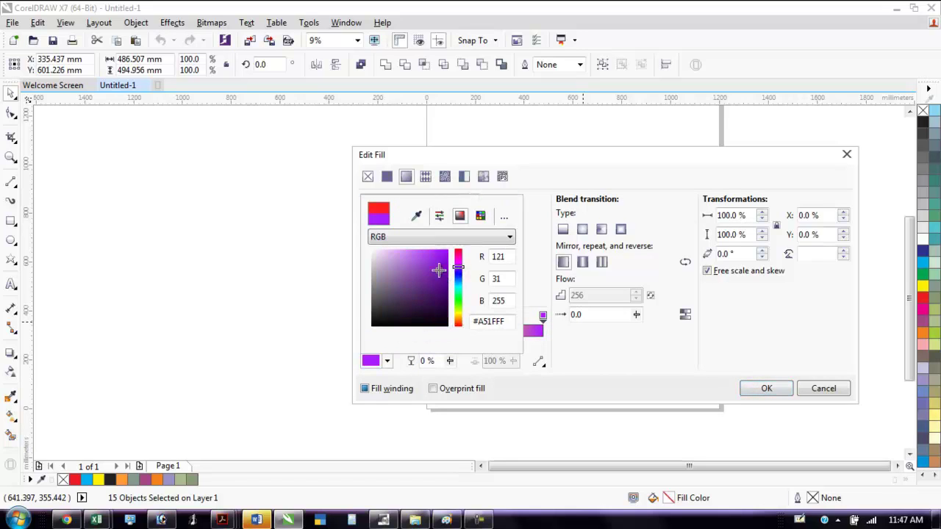
left_click(765, 389)
left_click(764, 388)
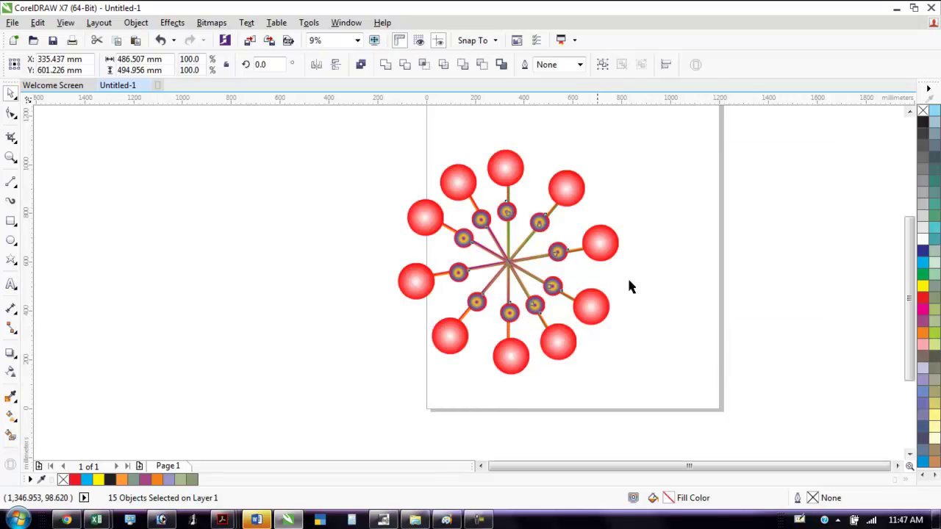
left_click(671, 235)
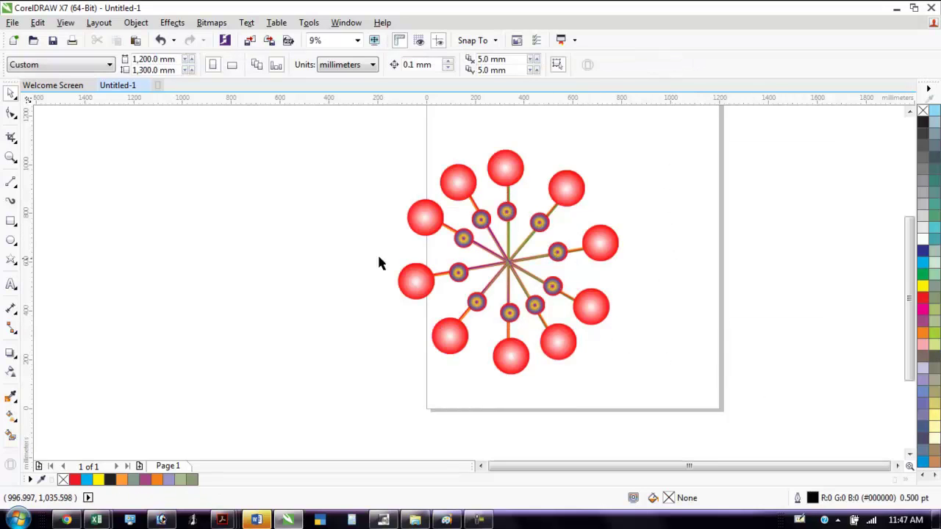
left_click(10, 242)
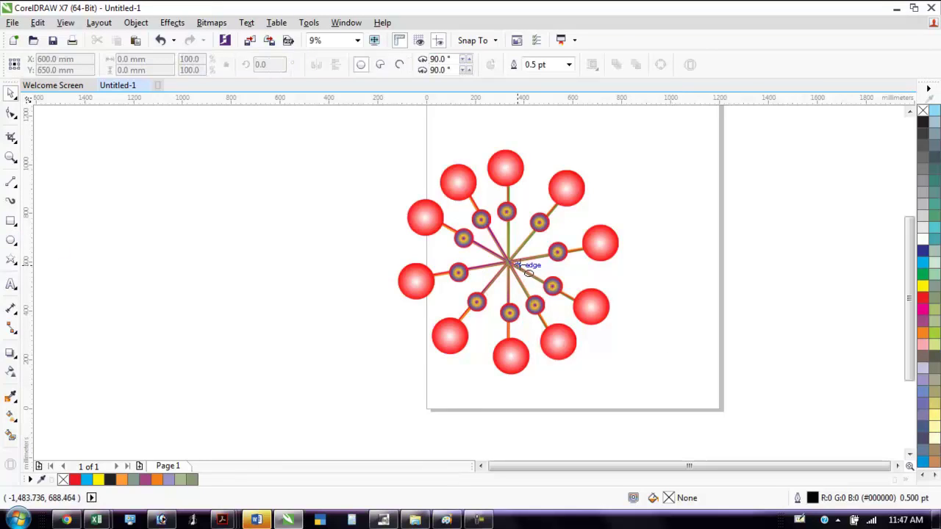
left_click_drag(494, 249, 531, 276)
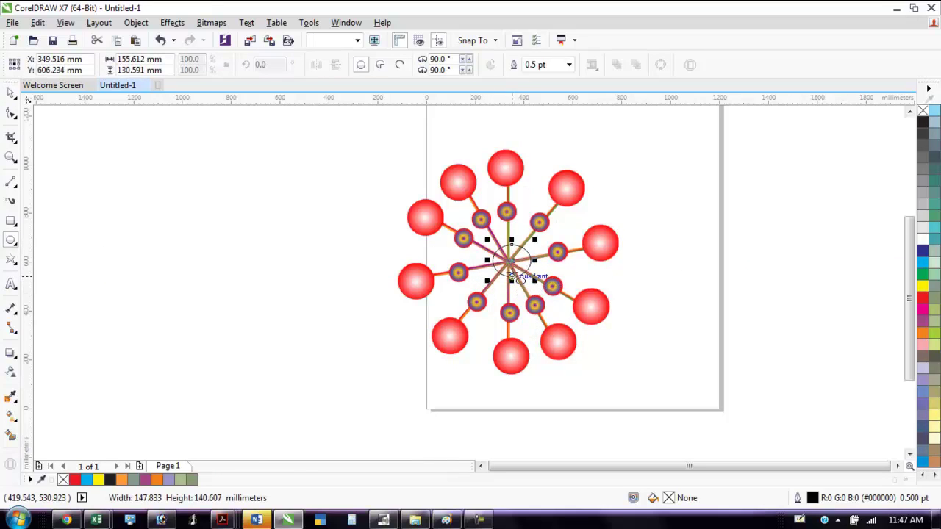
key("Delete")
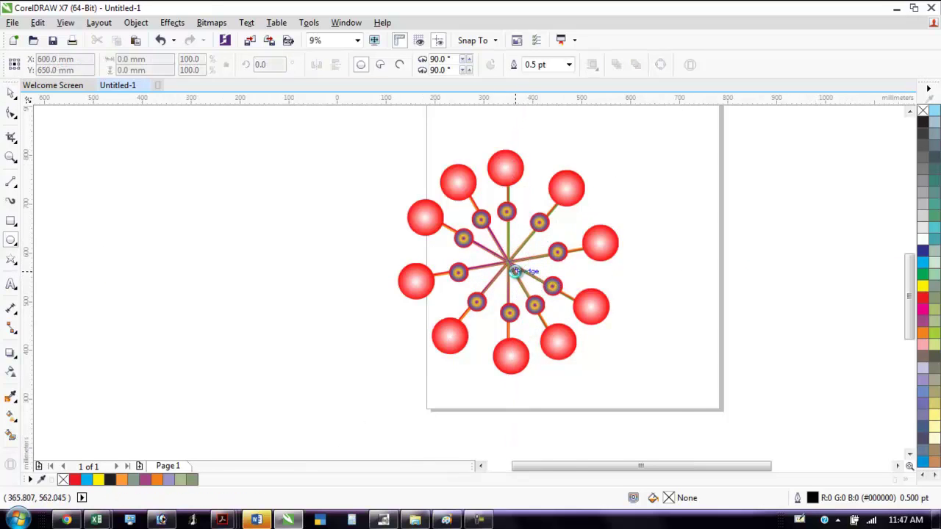
Draw a circle about 134 mm across over the wheel's hub and move it towards the point where the spokes cross
scroll(508, 264, "up", 3)
scroll(500, 253, "up", 3)
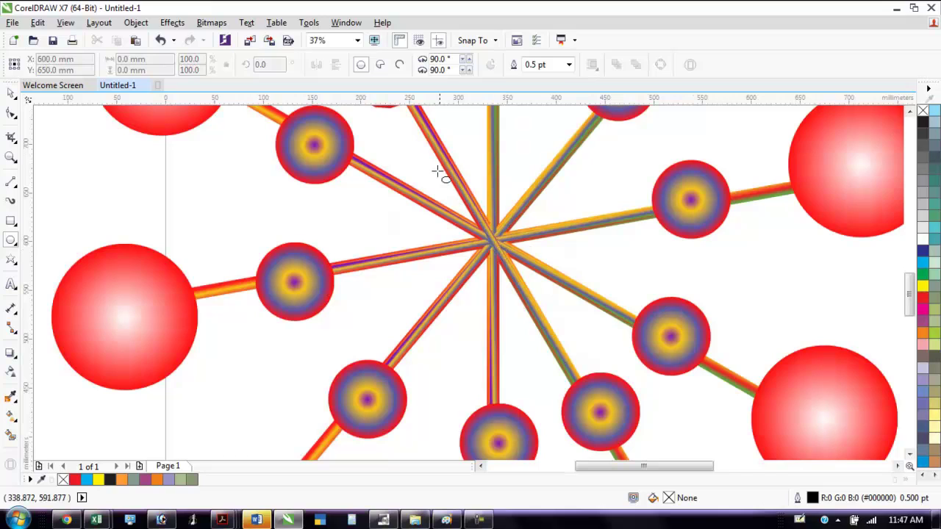
left_click_drag(419, 154, 529, 290)
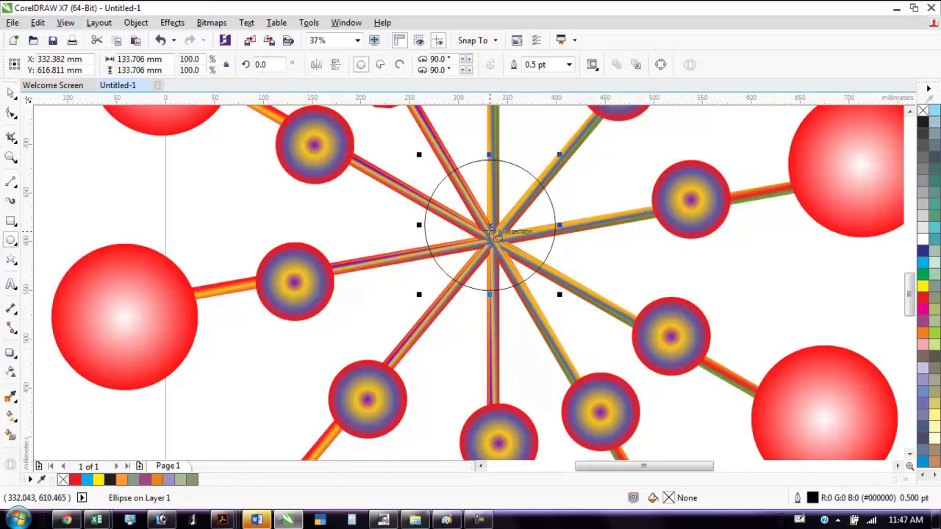
left_click_drag(492, 230, 491, 239)
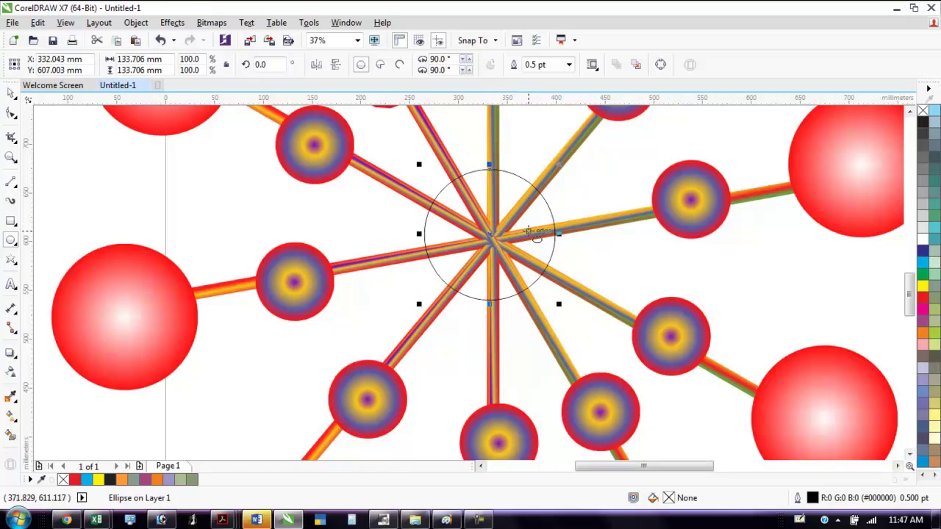
Give the hub circle an elliptical fountain fill and set its outer start colour to light red
key("F11")
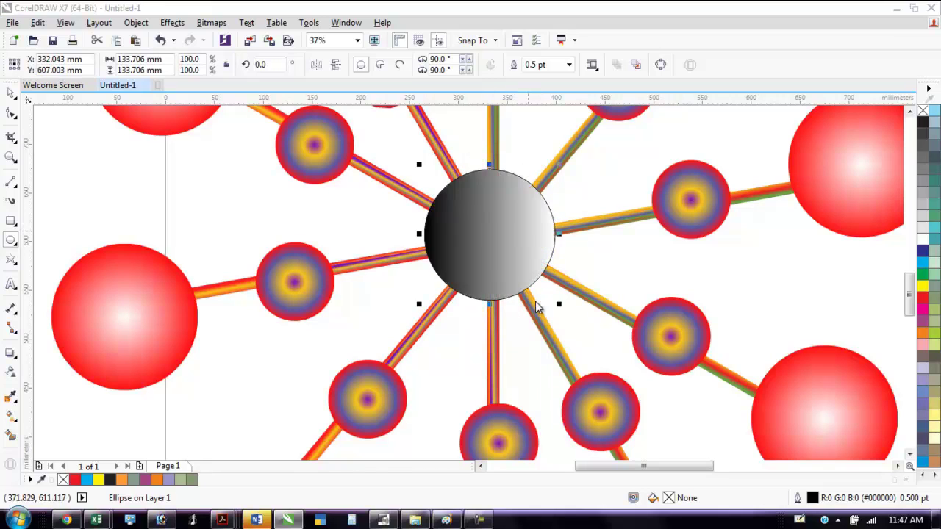
left_click(582, 229)
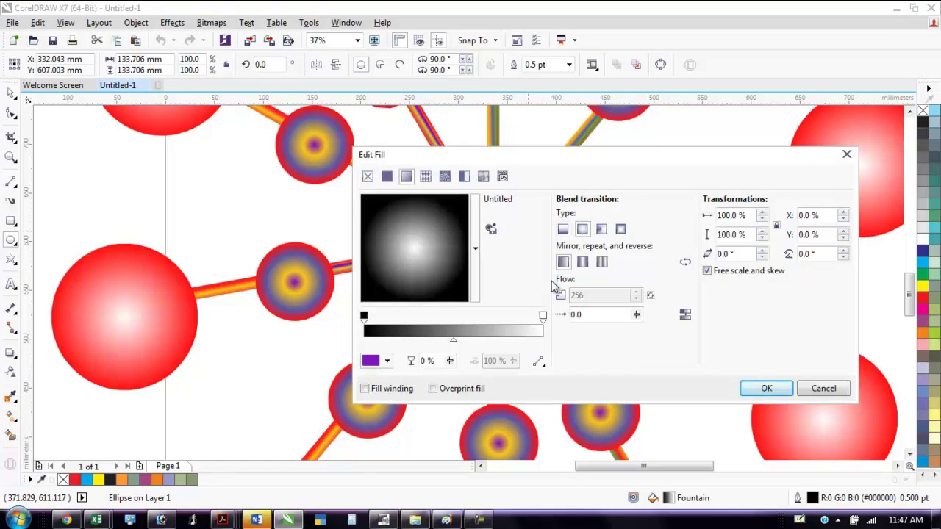
left_click(376, 326)
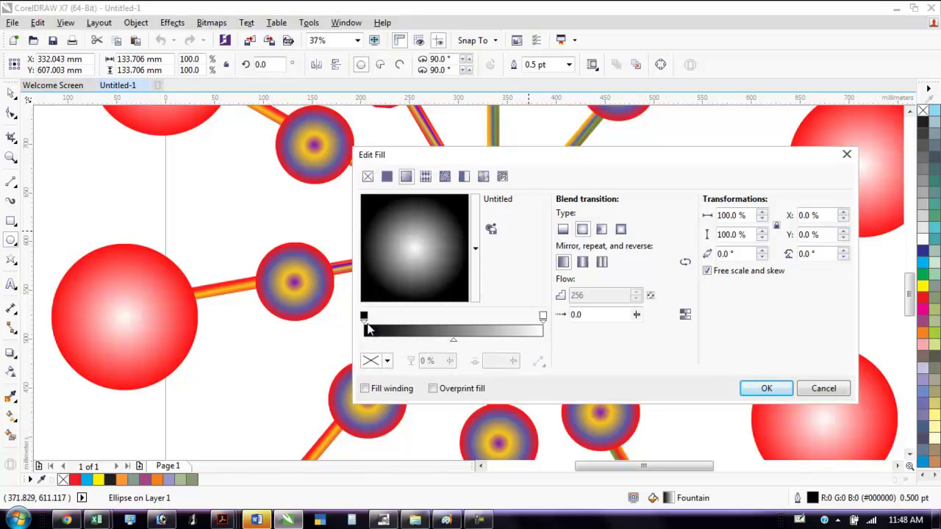
left_click(364, 317)
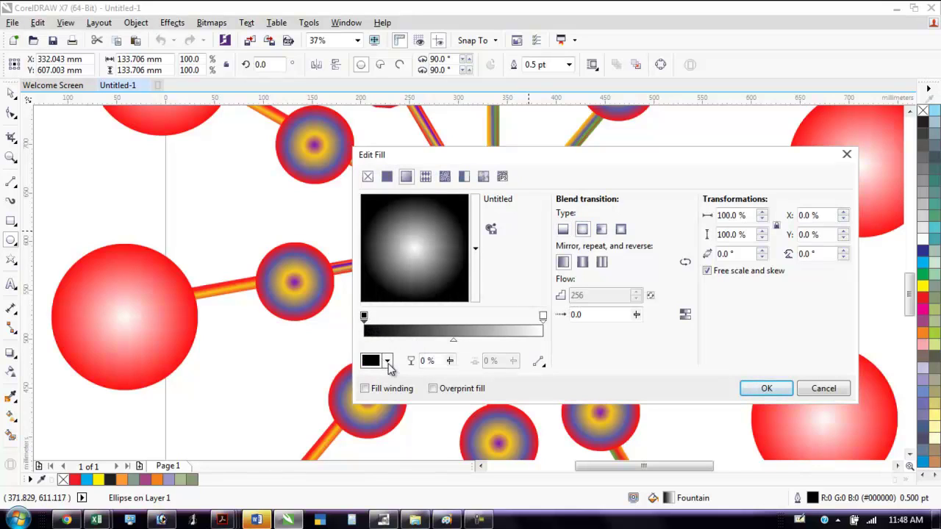
left_click(387, 361)
left_click(422, 256)
left_click(575, 352)
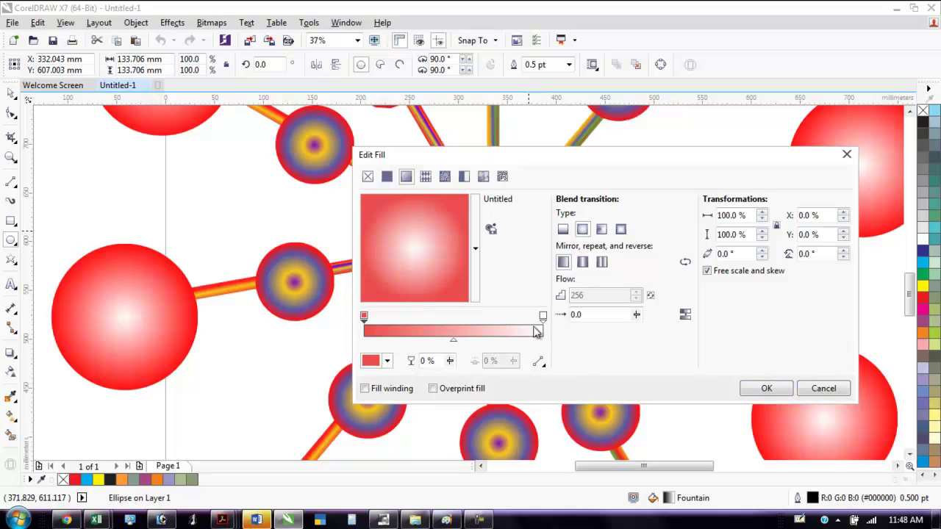
Add a gradient stop at 47% to the hub circle's fill and colour it blue, #2F2DCC
double_click(447, 326)
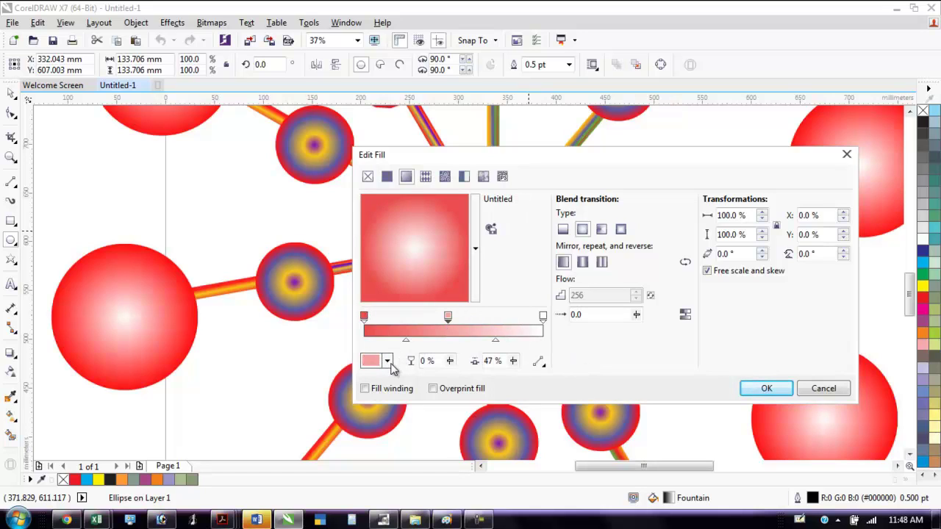
left_click(388, 361)
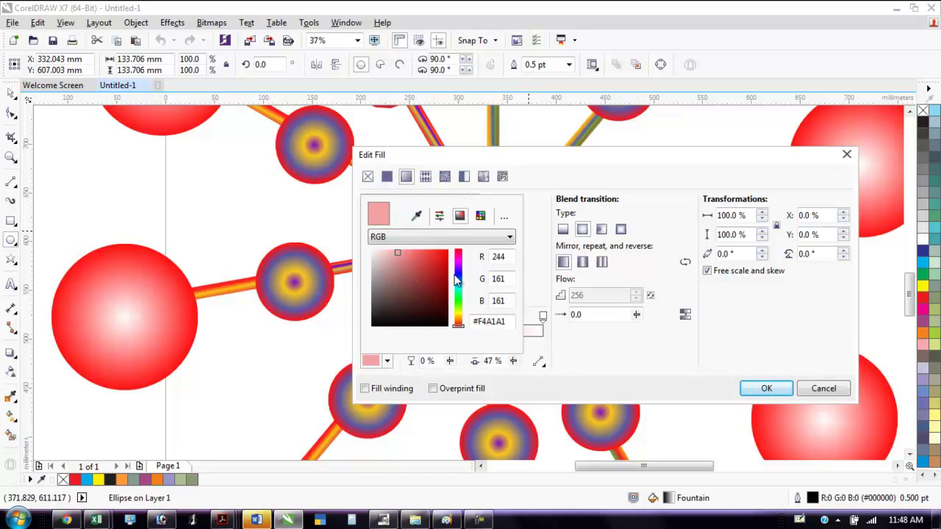
left_click_drag(455, 278, 431, 264)
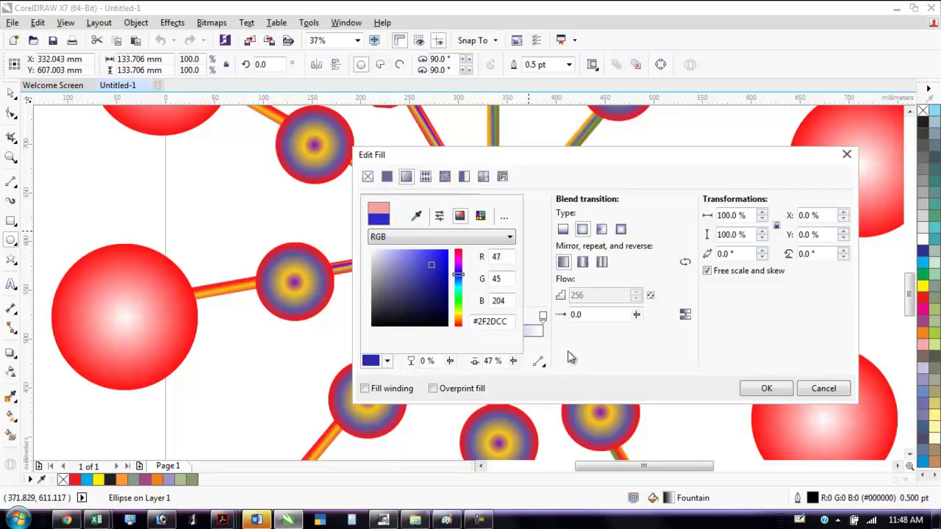
left_click(572, 358)
Set the end colour of the hub circle's gradient to dark crimson, #9C173D, and apply the fill
left_click(542, 322)
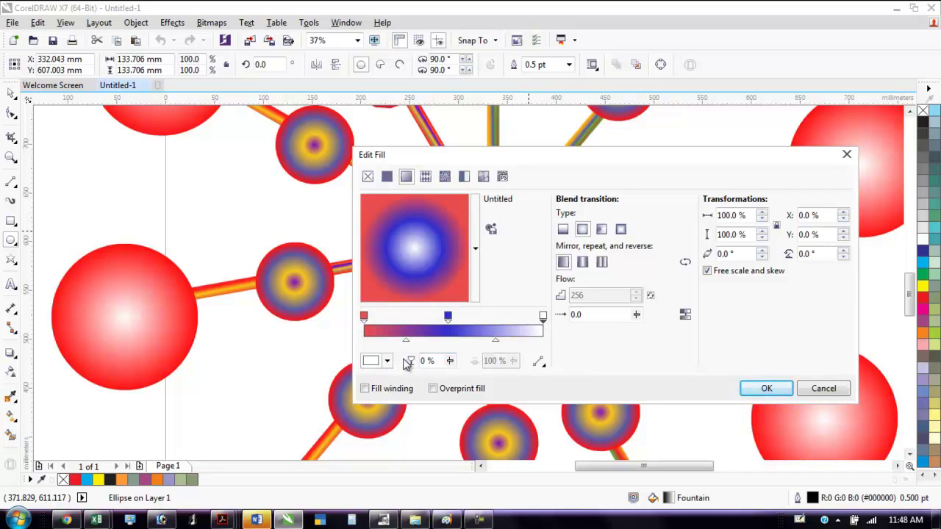
left_click(387, 361)
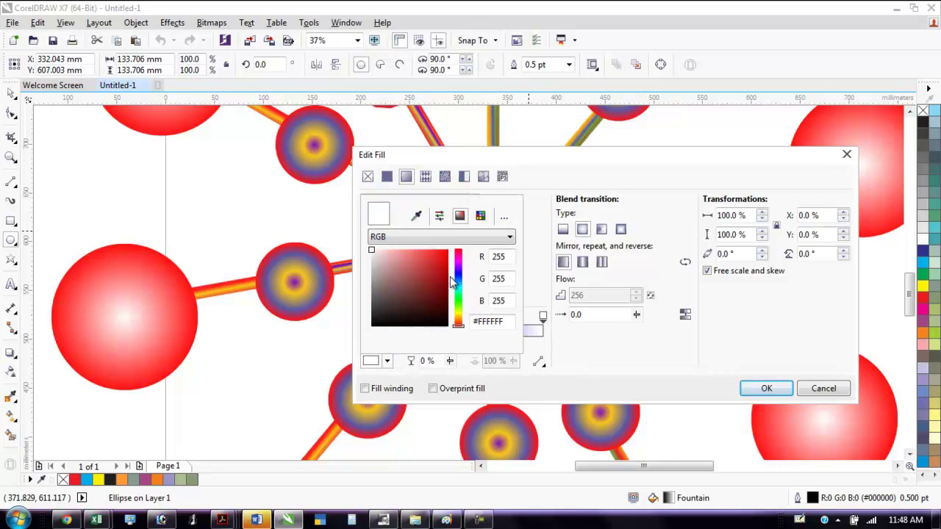
left_click(457, 256)
left_click(438, 277)
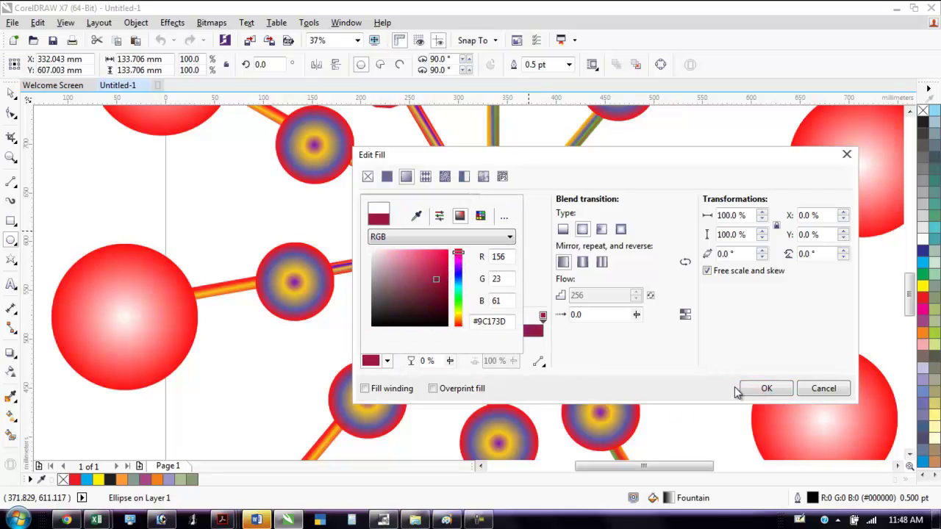
left_click(762, 386)
left_click(763, 389)
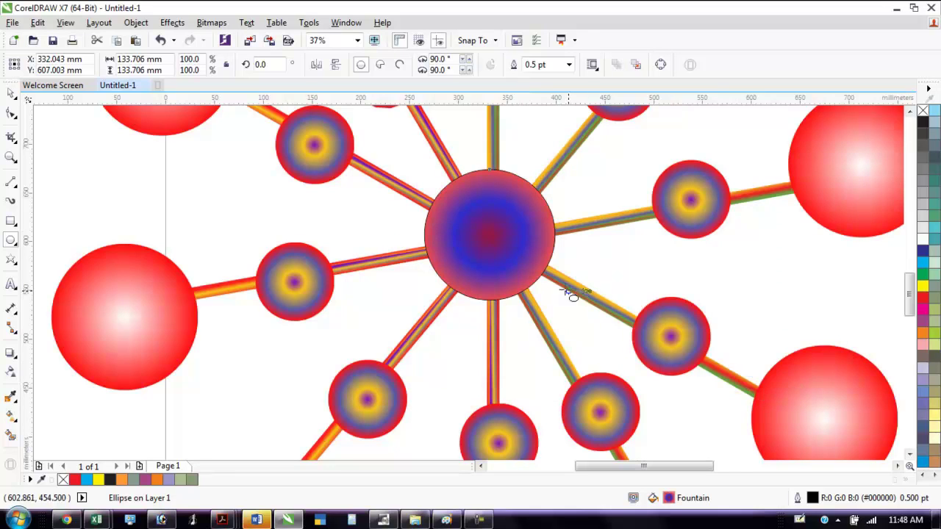
Remove the outline from the hub circle by setting its width to None
scroll(557, 273, "down", 2)
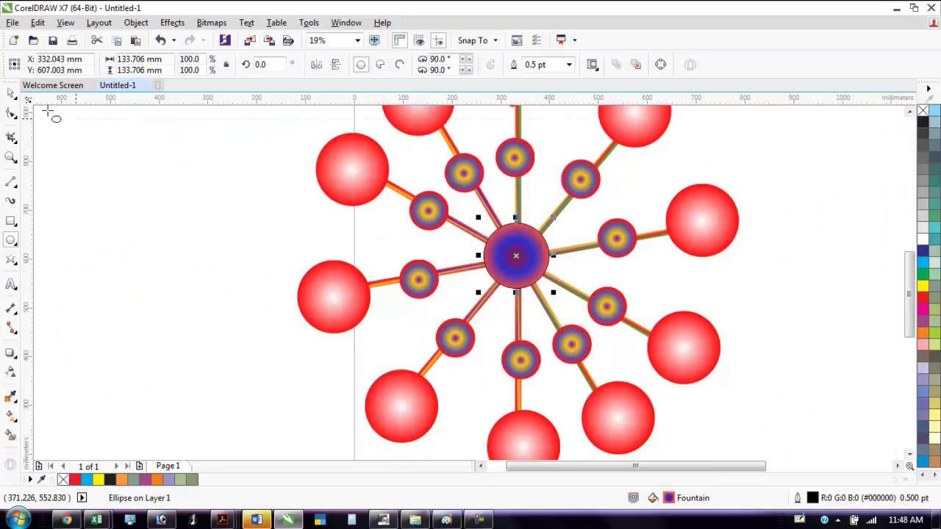
key("space")
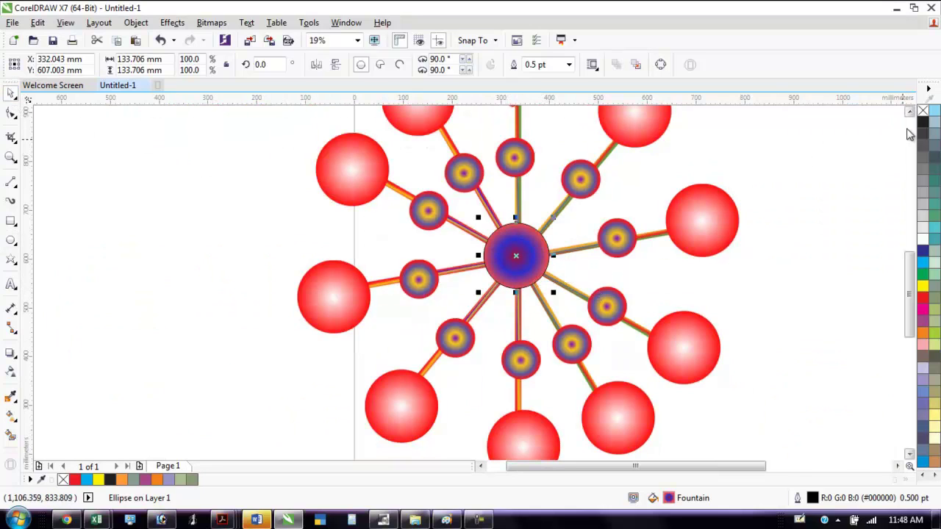
left_click(569, 64)
left_click(536, 79)
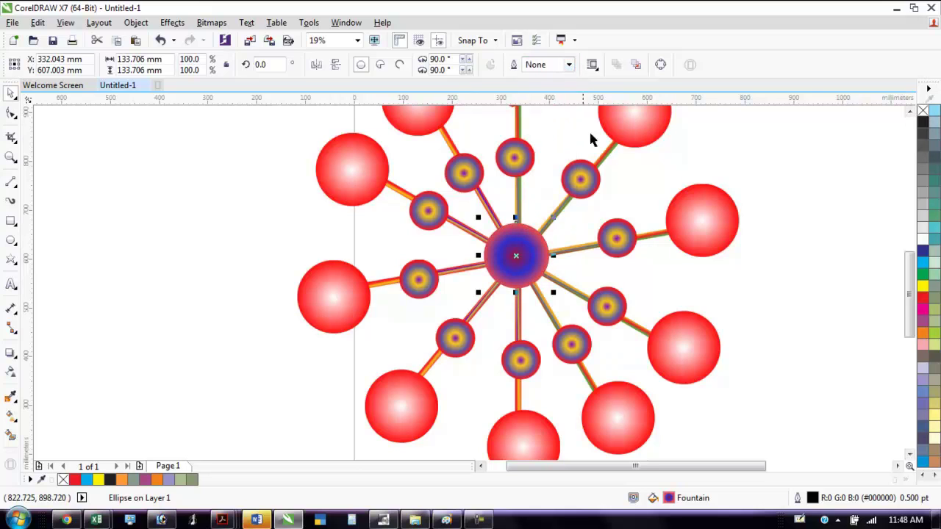
Deselect the hub circle and preview the finished wheel in full-screen view
left_click(734, 250)
scroll(733, 250, "down", 2)
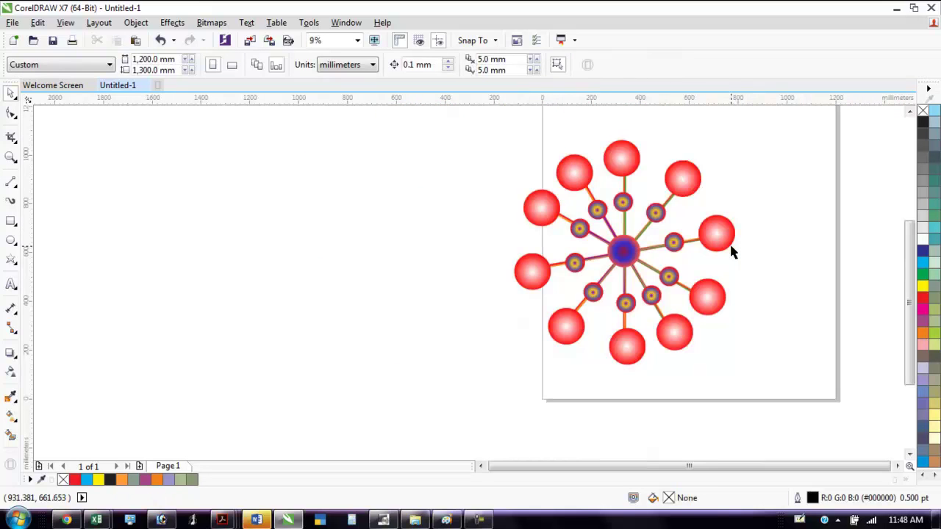
scroll(731, 246, "up", 1)
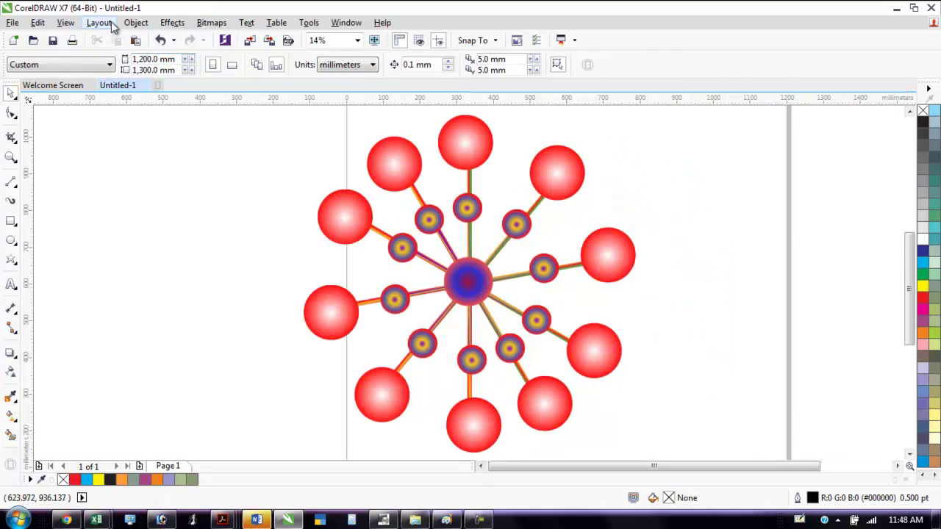
left_click(65, 23)
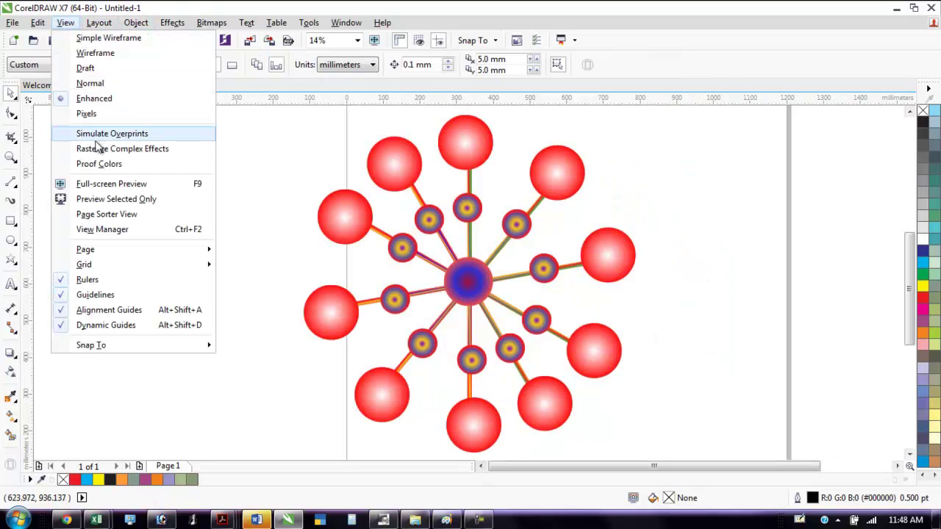
left_click(110, 184)
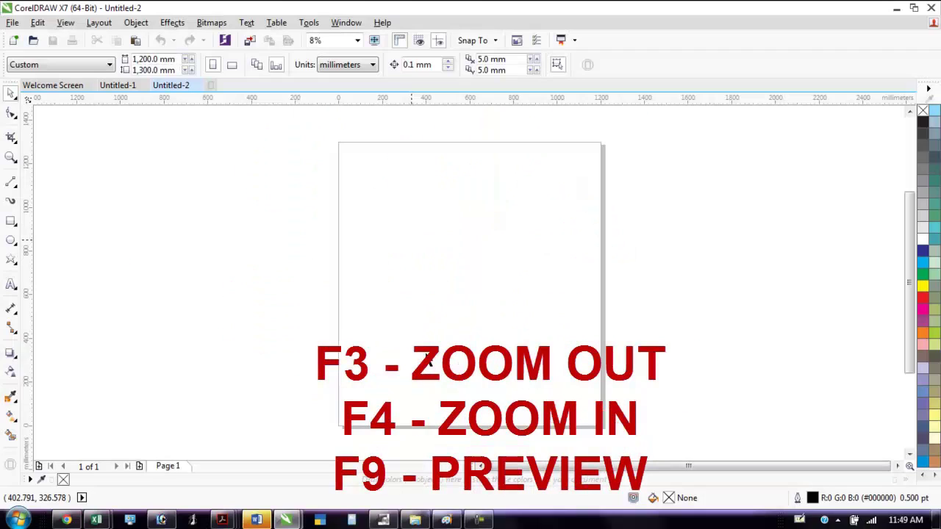
Draw a tall, narrow ellipse about 190 by 571 mm on the blank page and give it a red outline
scroll(429, 360, "up", 1)
key("F7")
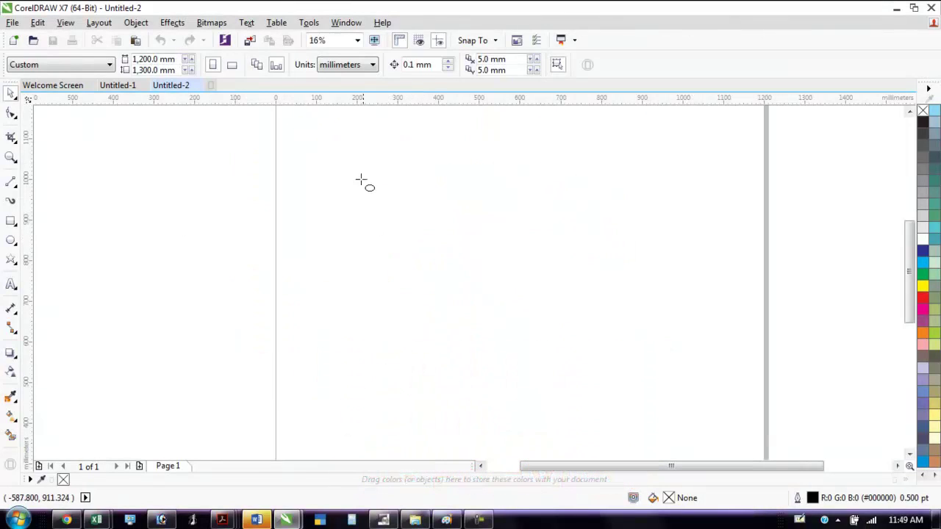
left_click_drag(361, 174, 439, 414)
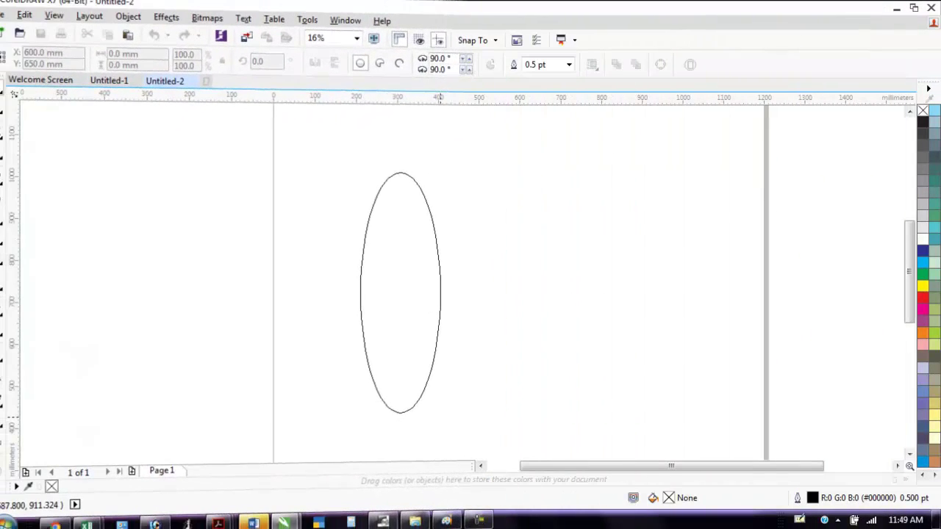
left_click_drag(440, 414, 438, 409)
left_click(11, 95)
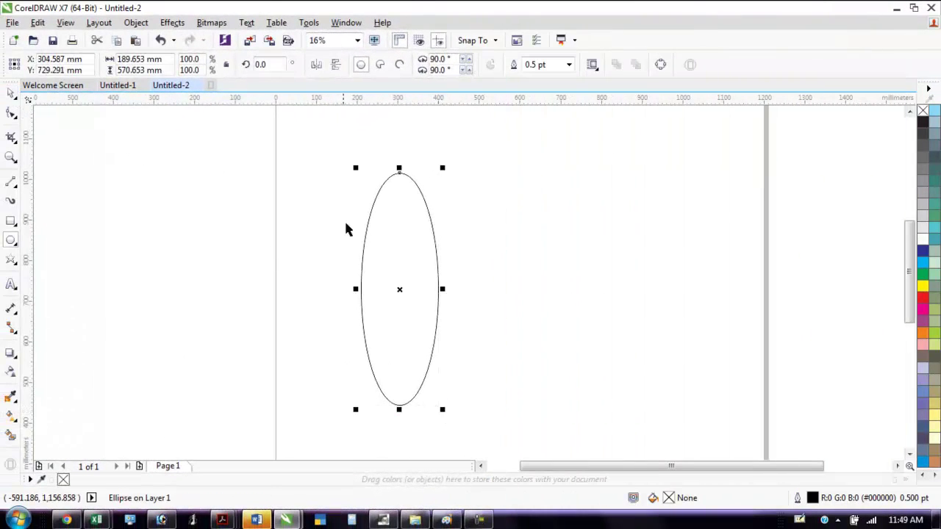
key("space")
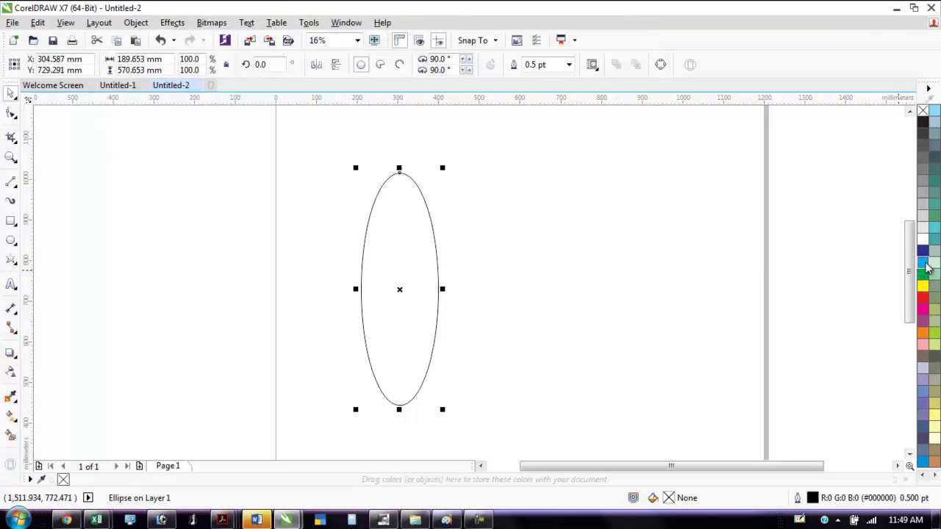
right_click(921, 298)
Copy the red ellipse rotated about 12° clockwise around its centre and repeat the copy until the ellipses form a dense circular rosette
left_click(397, 273)
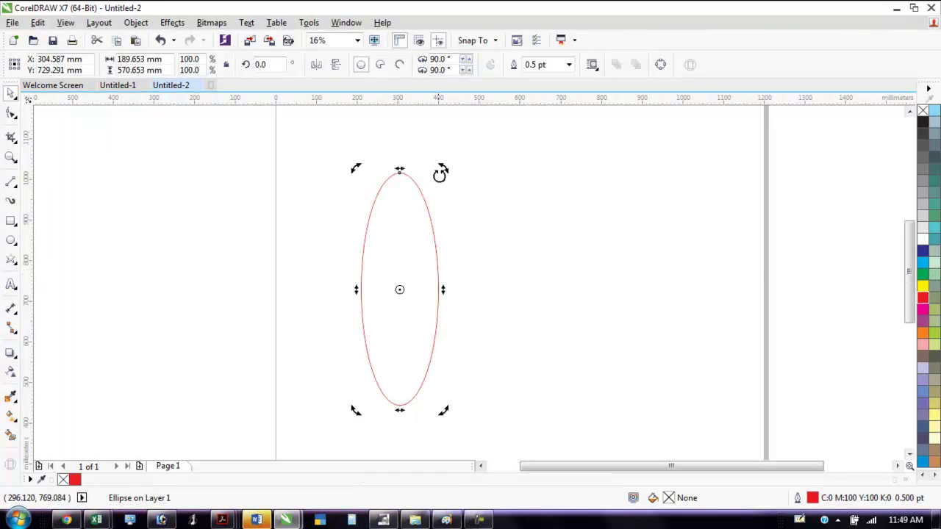
left_click_drag(439, 173, 457, 192)
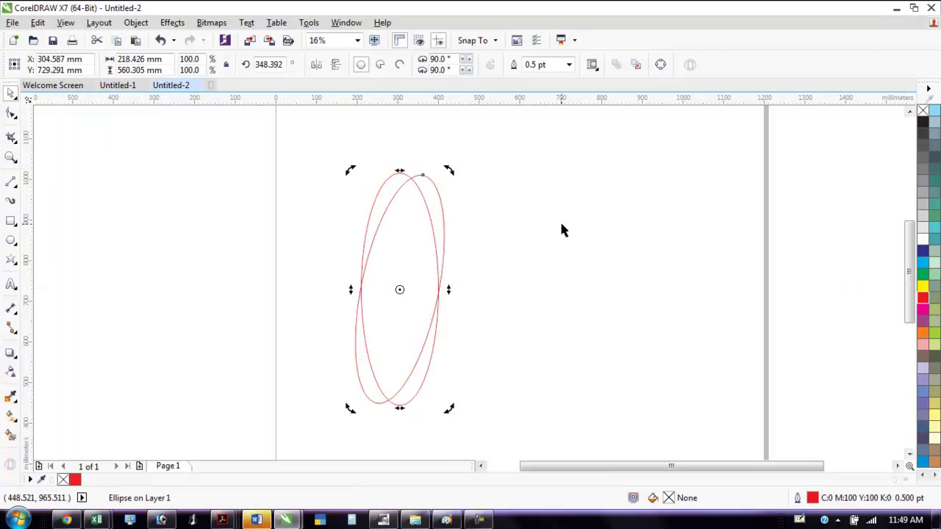
key("ctrl+r")
key("ctrl+r")
key("ctrl+r")
key("ctrl+r")
key("ctrl+r")
key("ctrl+r")
key("ctrl+r")
key("ctrl+r")
key("ctrl+r")
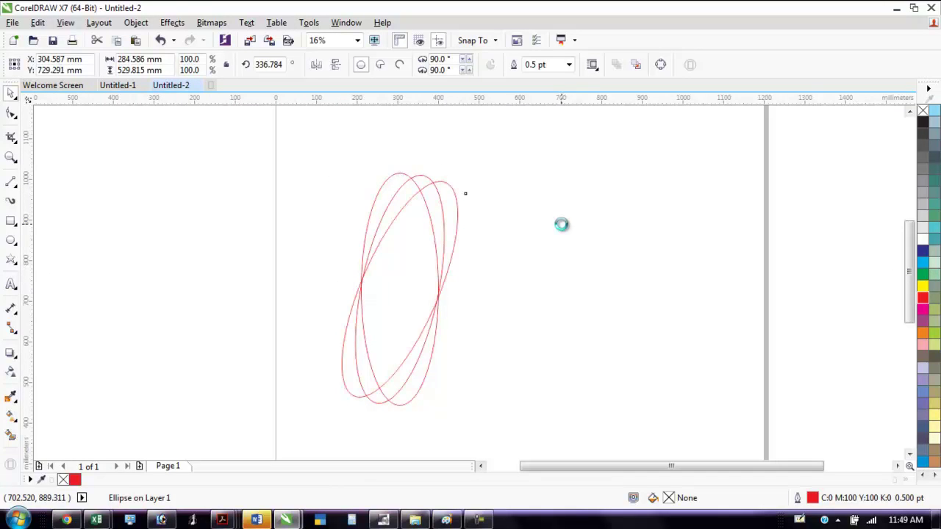
key("ctrl+r")
key("ctrl+r")
key("ctrl+r")
key("ctrl+r")
key("ctrl+r")
key("ctrl+r")
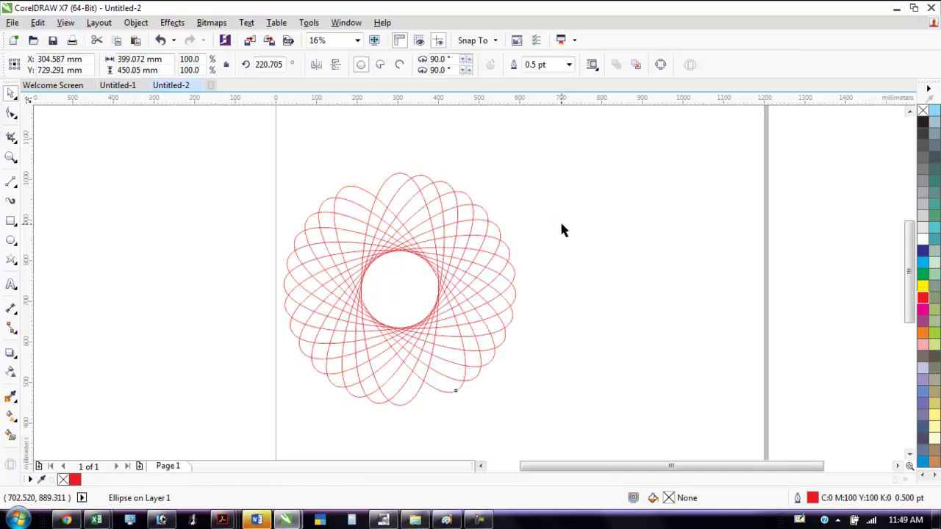
key("ctrl+r")
key("ctrl+r")
key("ctrl+r")
key("ctrl+r")
key("ctrl+r")
key("ctrl+r")
key("ctrl+r")
key("ctrl+r")
key("ctrl+r")
key("ctrl+r")
key("ctrl+r")
key("ctrl+r")
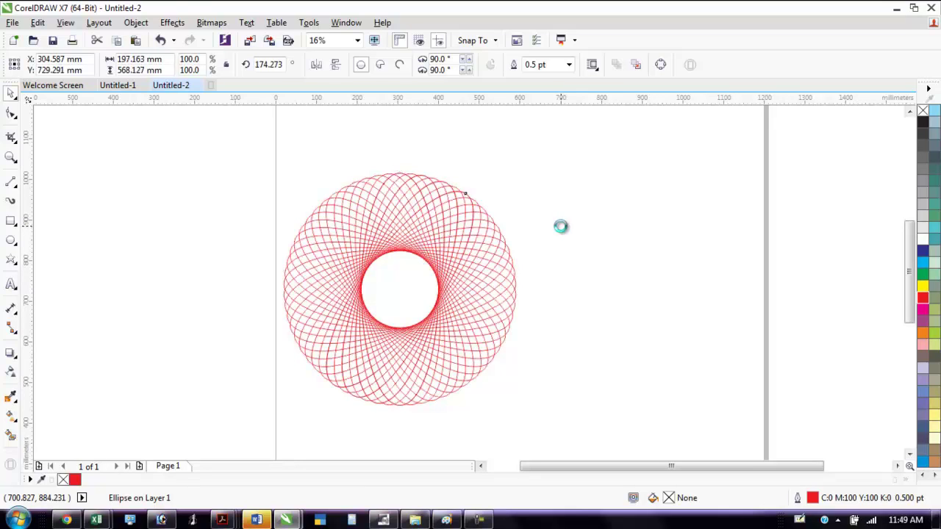
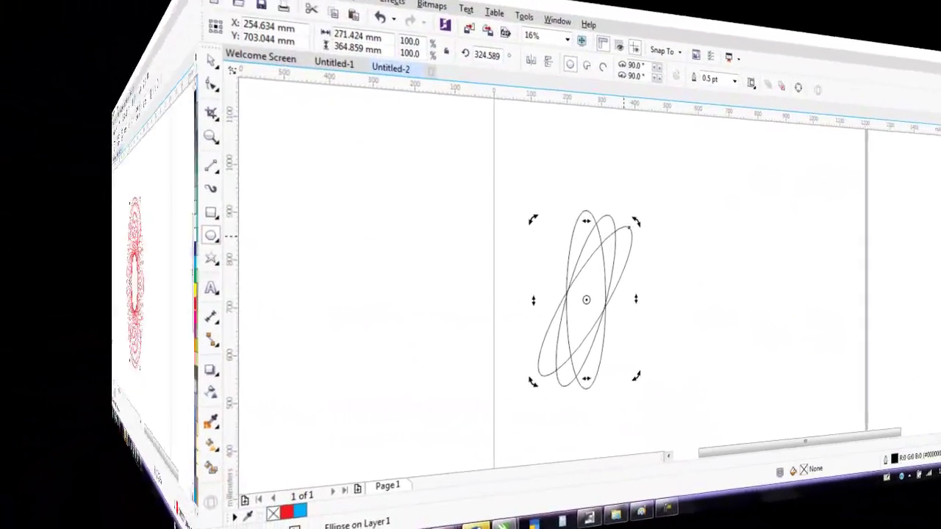
Repeat the rotated copy of the black ellipse around its centre until the copies form a dense circular rosette
key("ctrl+r")
key("ctrl+r")
key("ctrl+r")
key("ctrl+r")
key("ctrl+r")
key("ctrl+r")
key("ctrl+r")
key("ctrl+r")
key("ctrl+r")
key("ctrl+r")
key("ctrl+r")
key("ctrl+r")
key("ctrl+r")
key("ctrl+r")
key("ctrl+r")
key("ctrl+r")
key("ctrl+r")
key("ctrl+r")
key("ctrl+r")
key("ctrl+r")
key("ctrl+r")
key("ctrl+r")
key("ctrl+r")
key("ctrl+r")
key("ctrl+r")
key("ctrl+r")
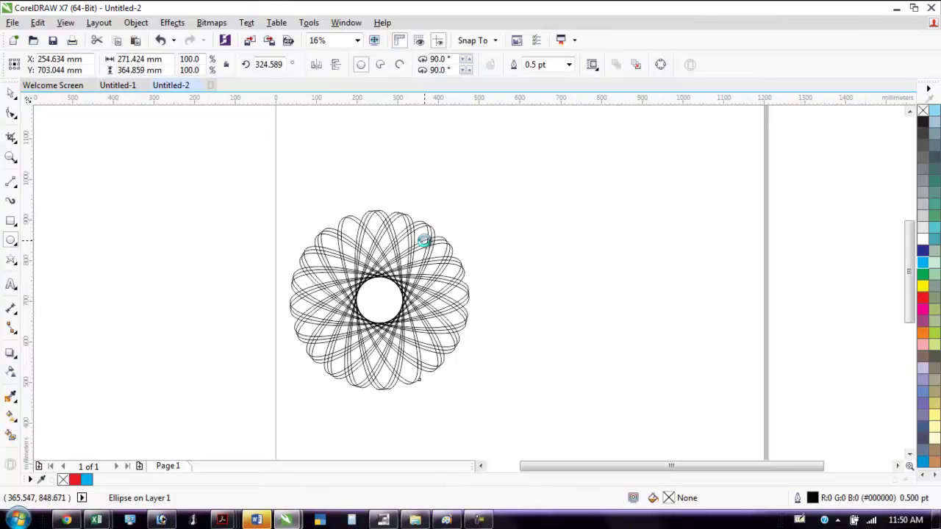
key("ctrl+r")
key("ctrl+r")
key("ctrl+r")
key("ctrl+r")
key("ctrl+r")
key("ctrl+r")
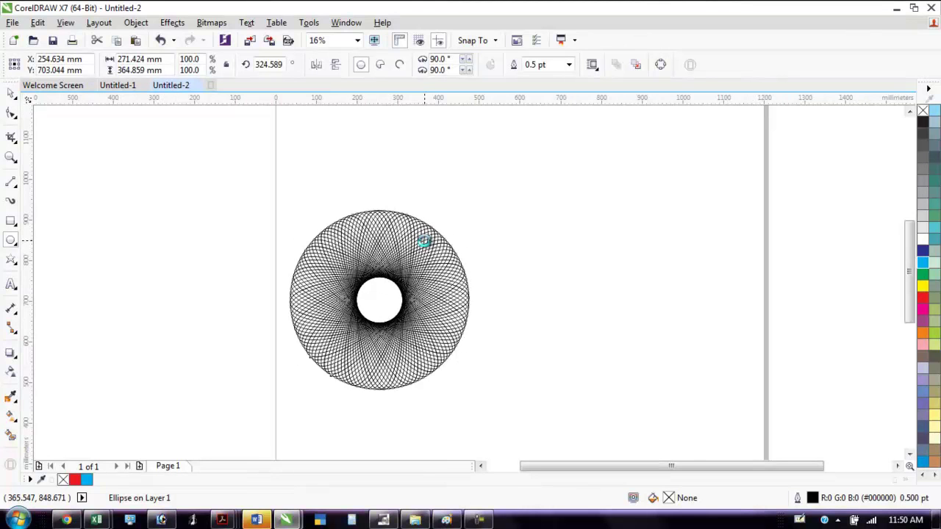
Select all the ellipses of the black rosette and give them a yellow outline and a dark blue fill
left_click(11, 94)
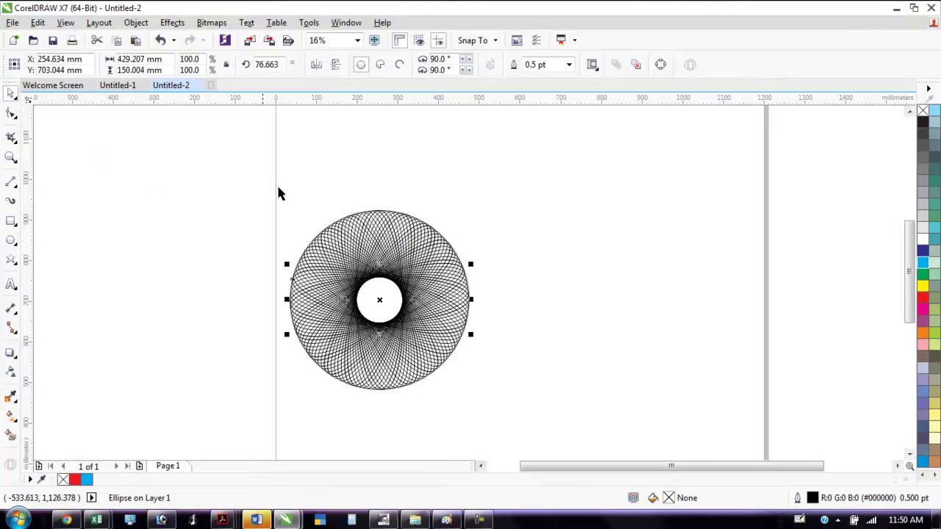
left_click_drag(519, 176, 244, 420)
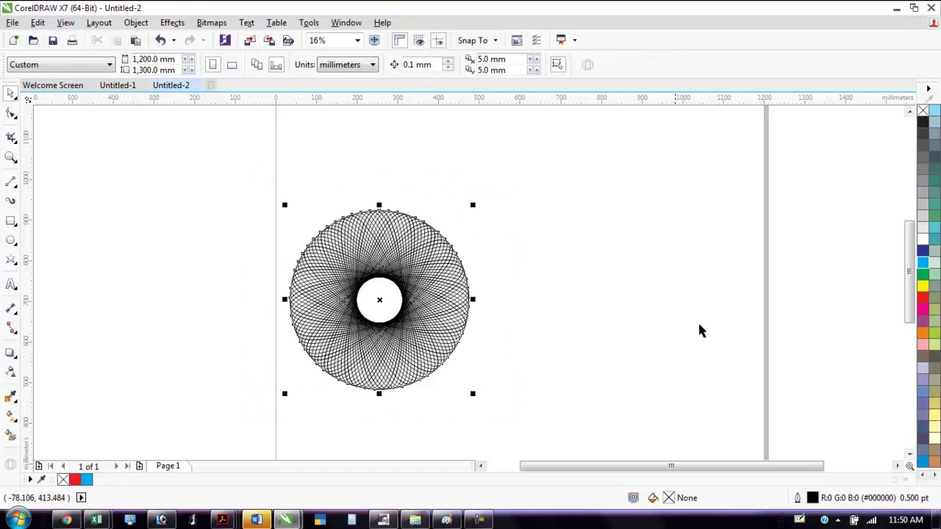
right_click(926, 287)
left_click(922, 251)
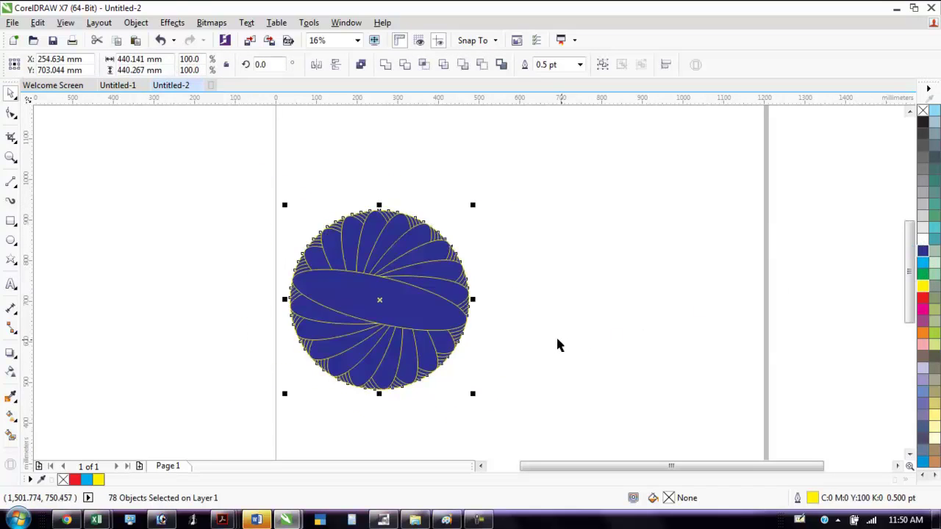
Combine the selected rosette ellipses into a single curve
left_click(136, 22)
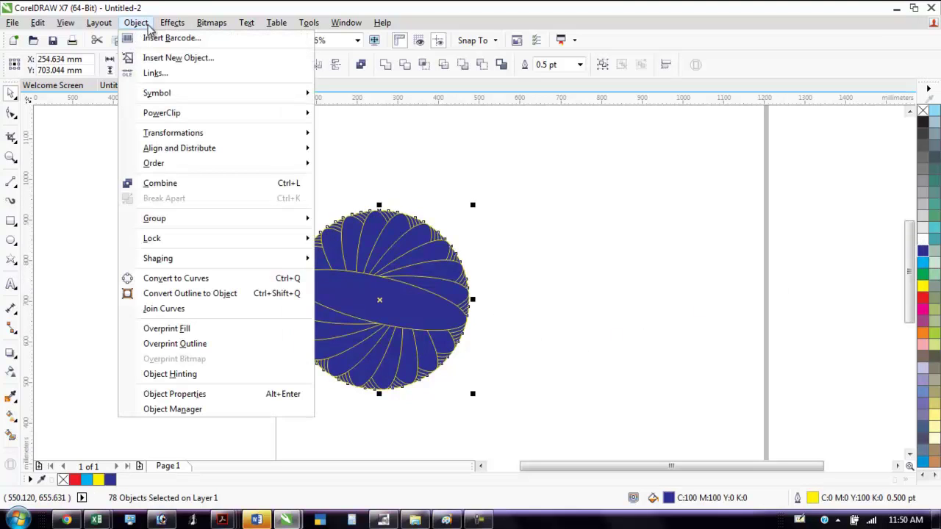
mouse_move(172, 22)
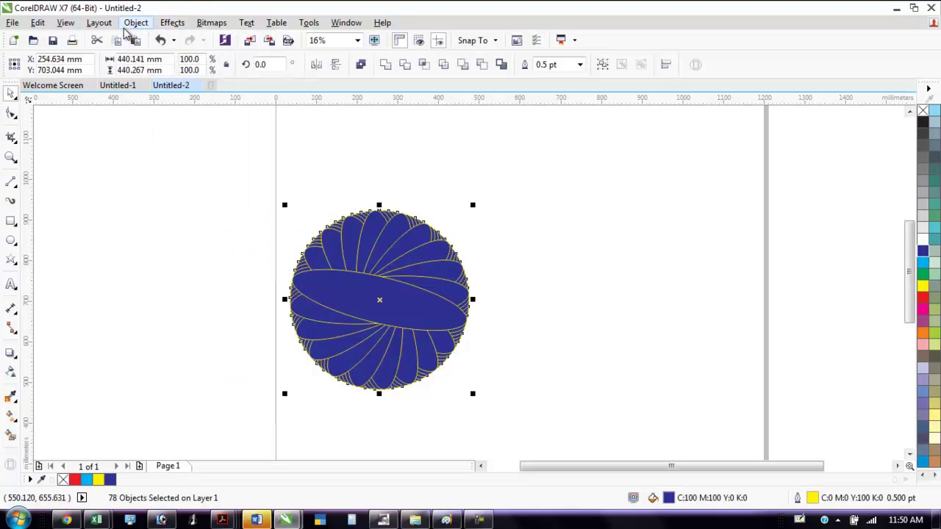
mouse_move(129, 24)
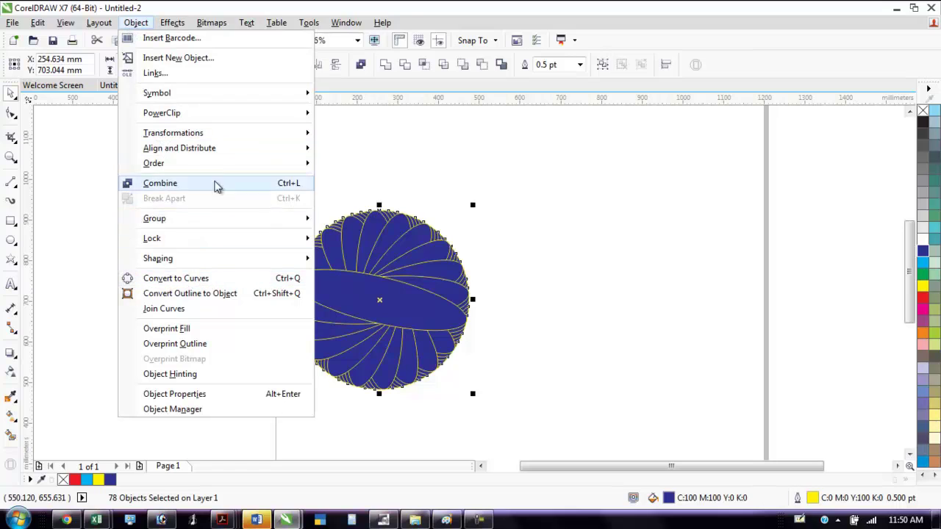
key("Escape")
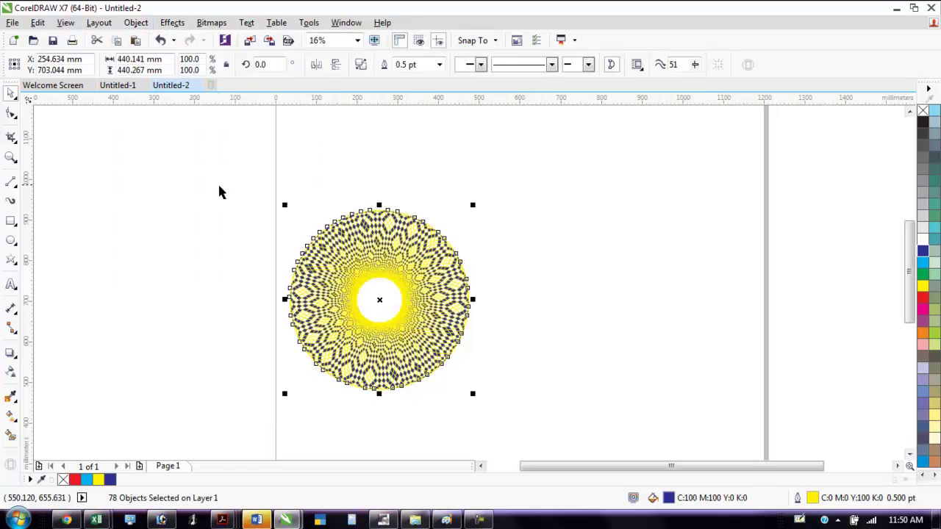
Deselect the combined blue and yellow rosette and preview it in full-screen view
left_click(490, 261)
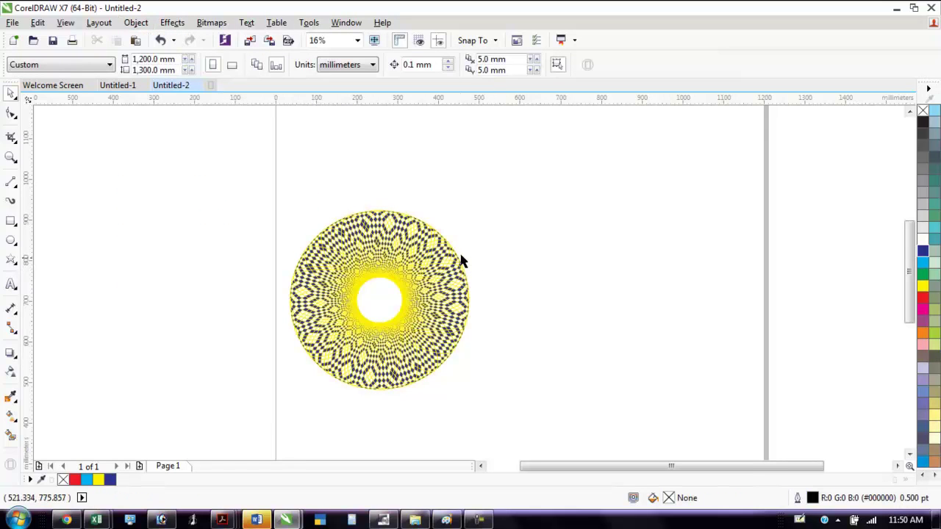
key("F4")
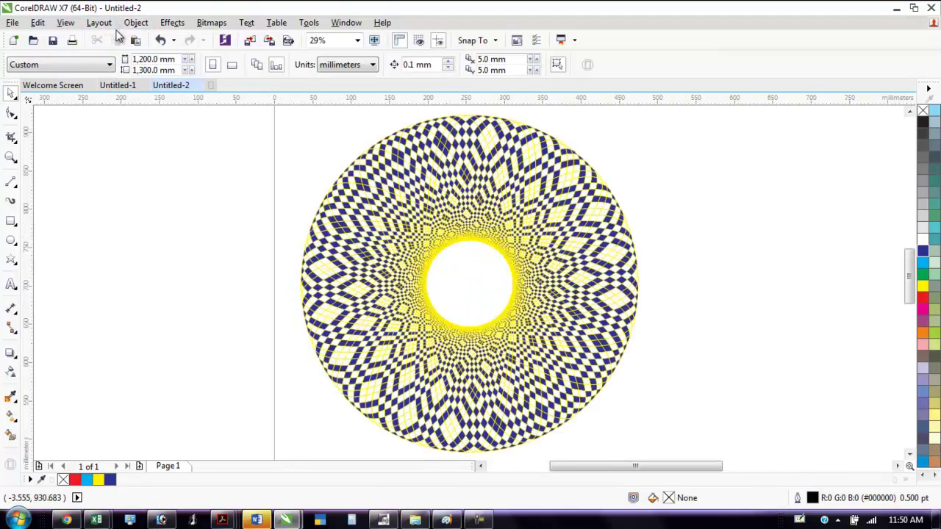
left_click(65, 23)
left_click(117, 197)
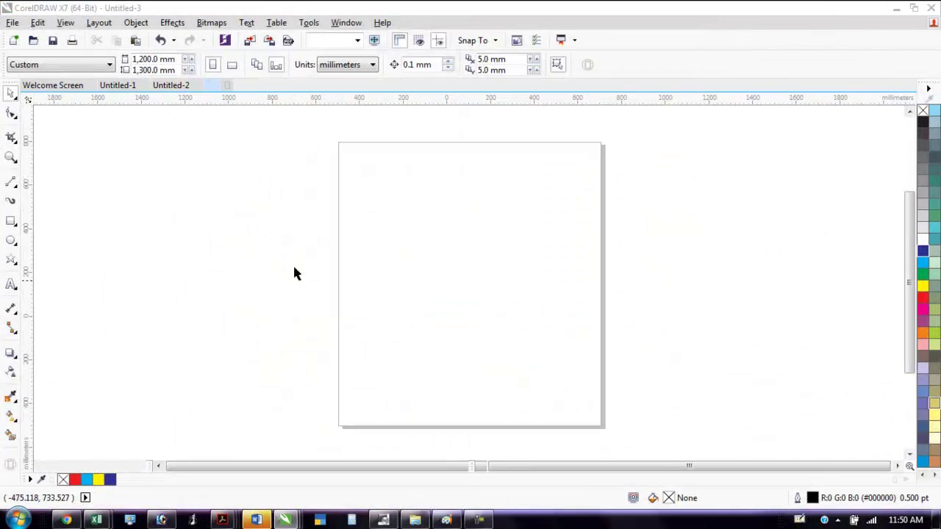
Create a new document and draw an upright ellipse on its page, narrowed to about 499 by 789 mm
key("ctrl+n")
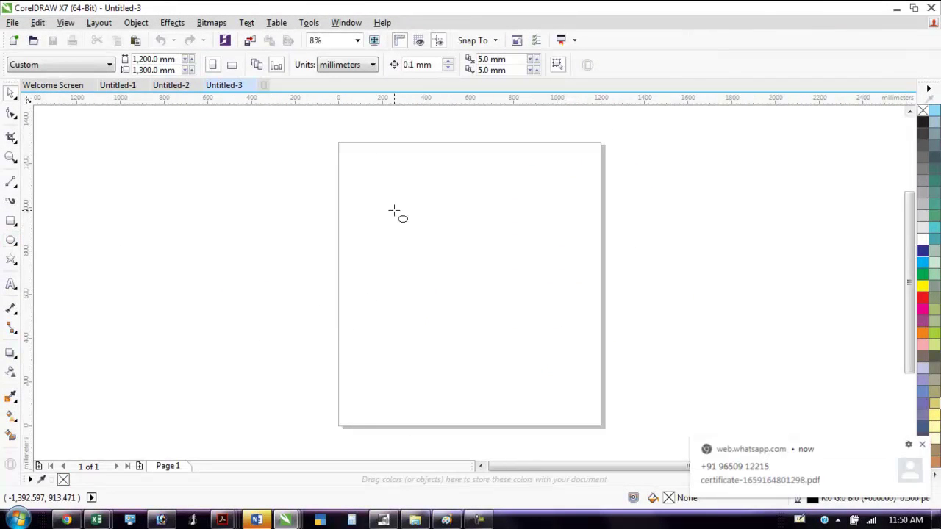
left_click_drag(390, 189, 516, 362)
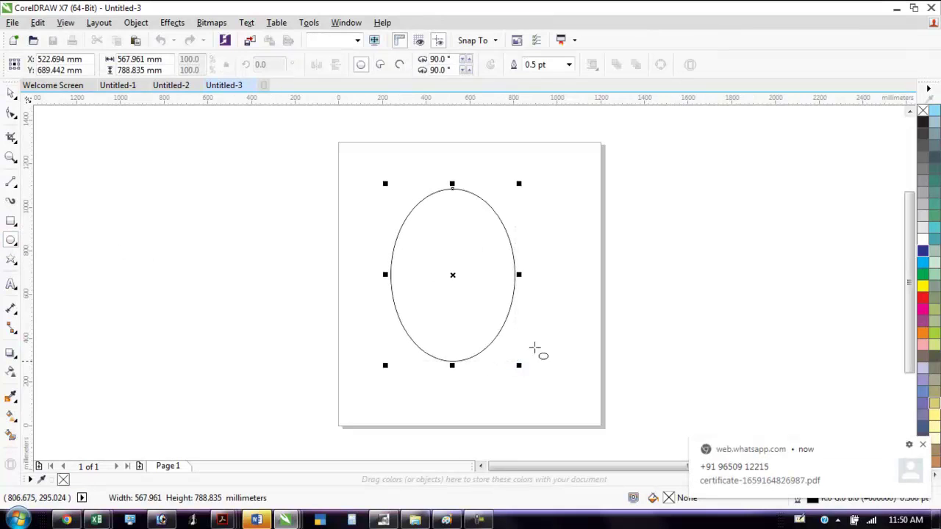
left_click(924, 447)
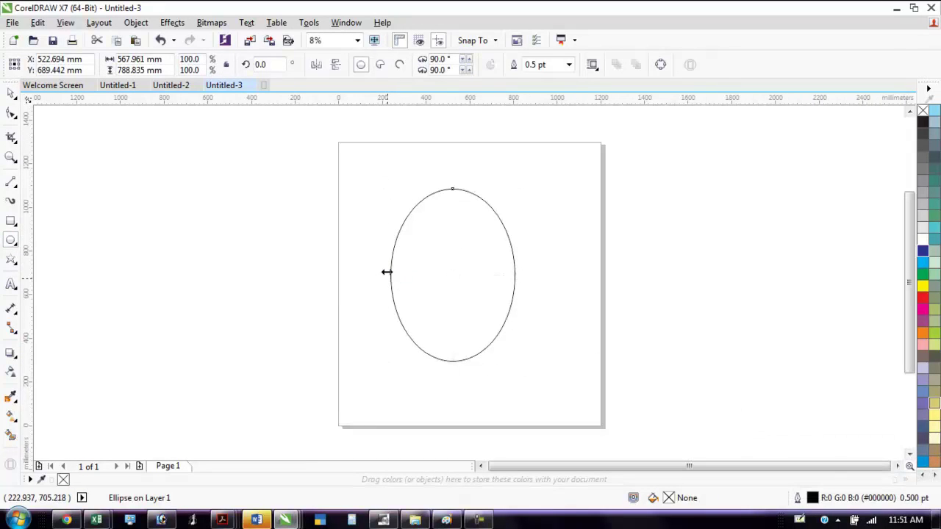
left_click_drag(385, 275, 400, 275)
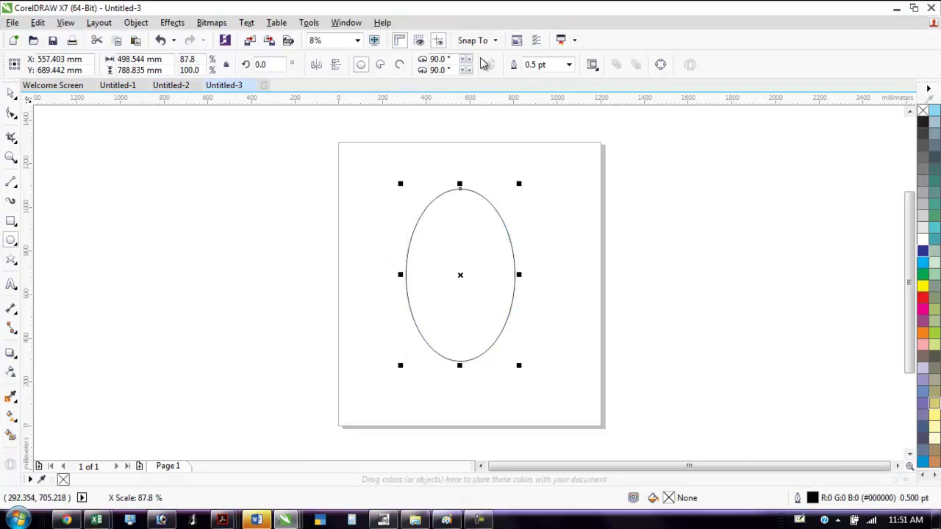
Set the ellipse's outline width to 36 pt and convert the outline to an object
left_click(568, 65)
left_click(552, 224)
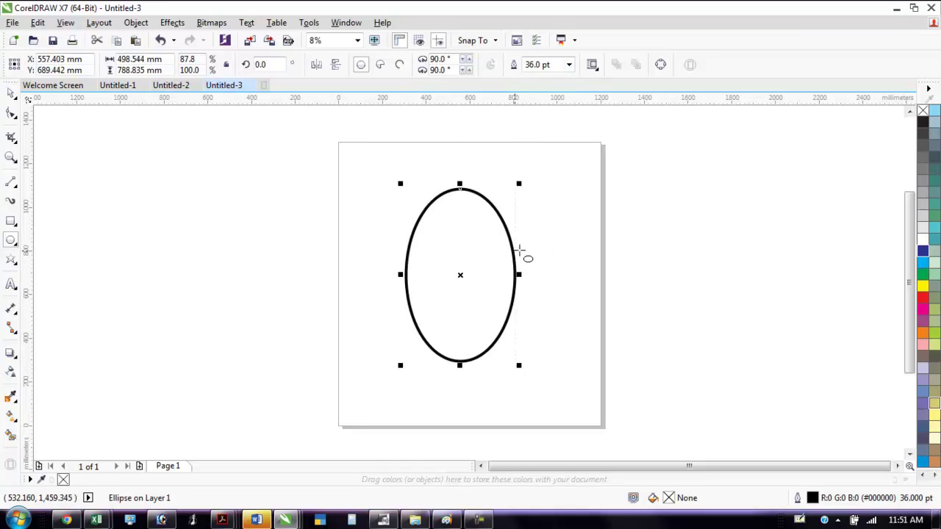
left_click(136, 22)
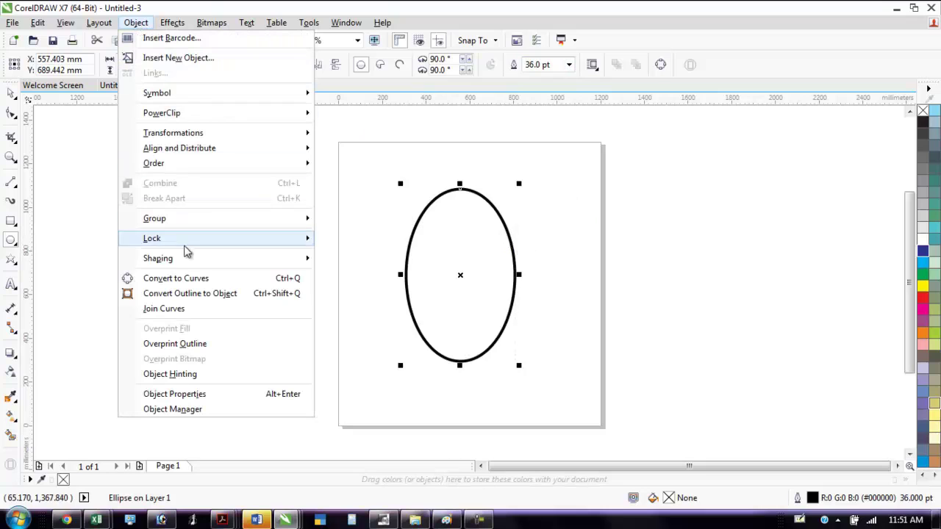
left_click(194, 294)
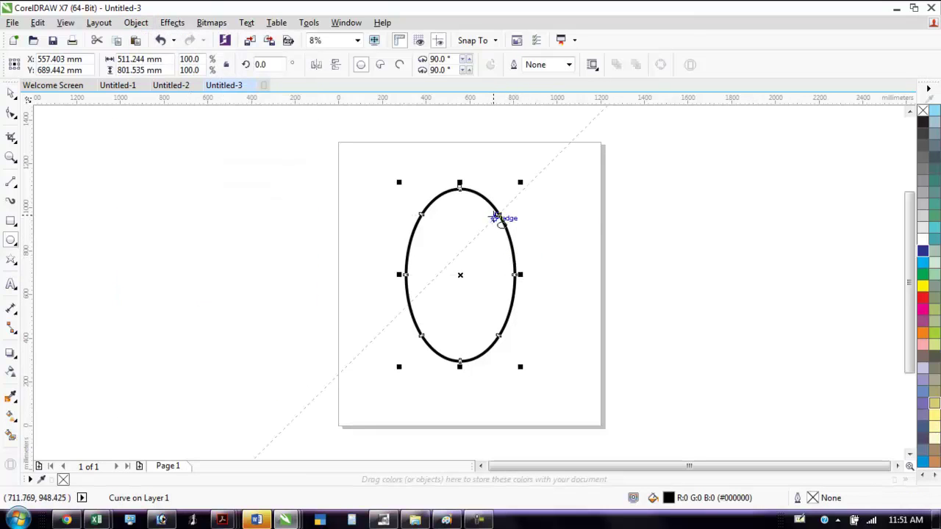
Give the elliptical ring a linear fountain fill that starts in red and has a blue stop at 45%
key("F11")
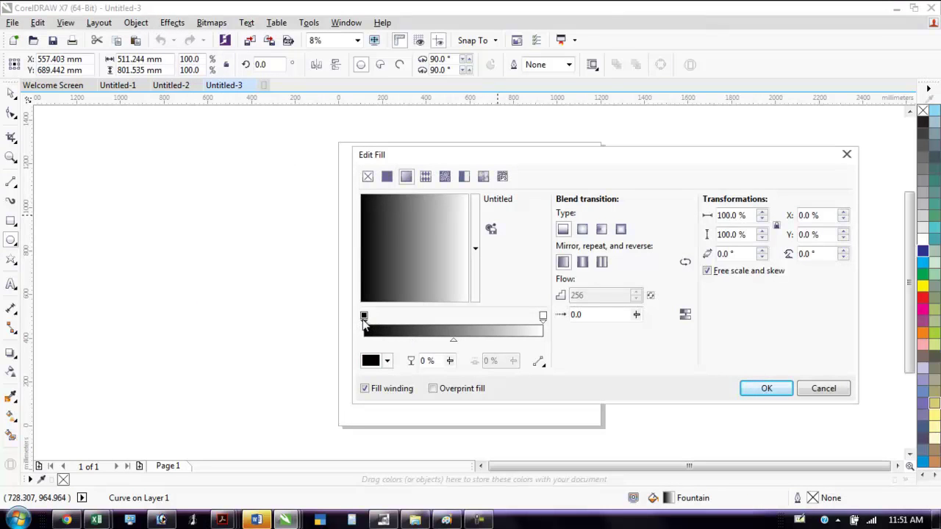
left_click(387, 362)
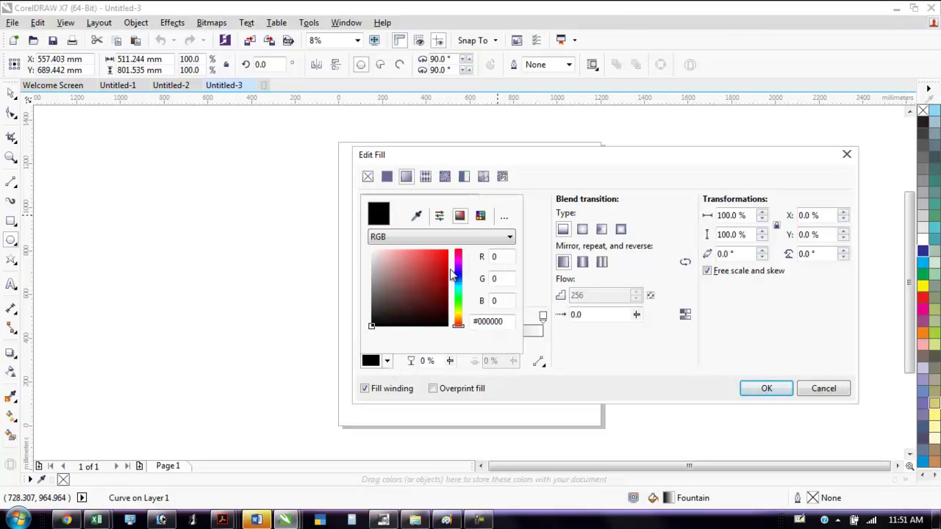
left_click(434, 253)
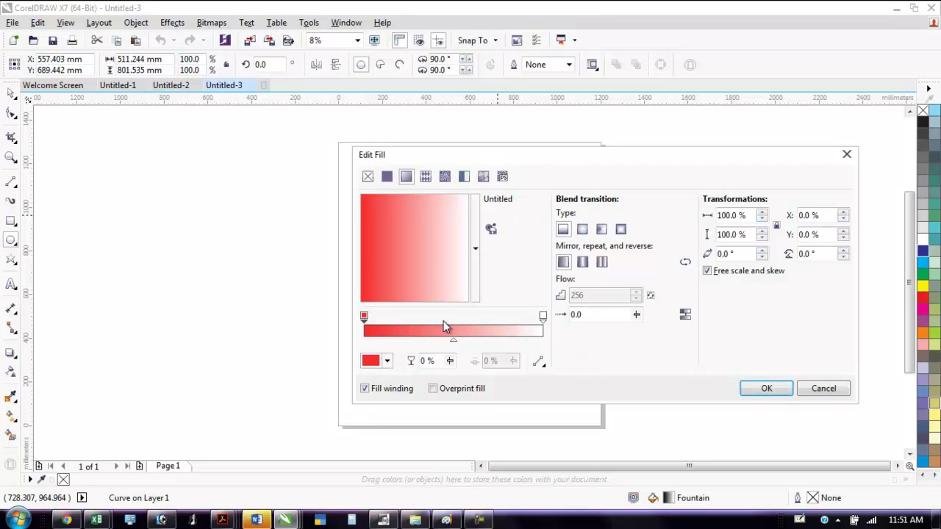
double_click(443, 322)
left_click(388, 362)
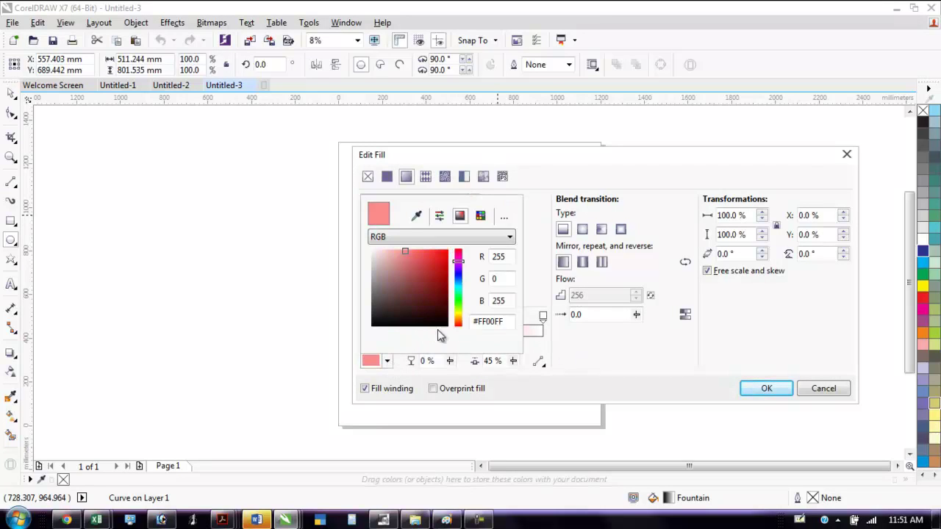
left_click(456, 283)
left_click(433, 263)
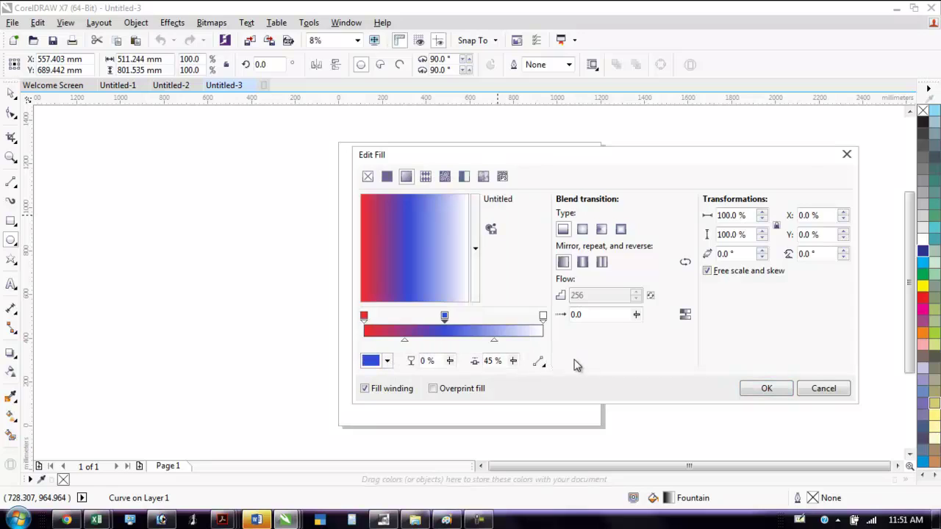
Add a green stop at 88% to the fountain fill and rotate the gradient to about 233.7°
double_click(523, 326)
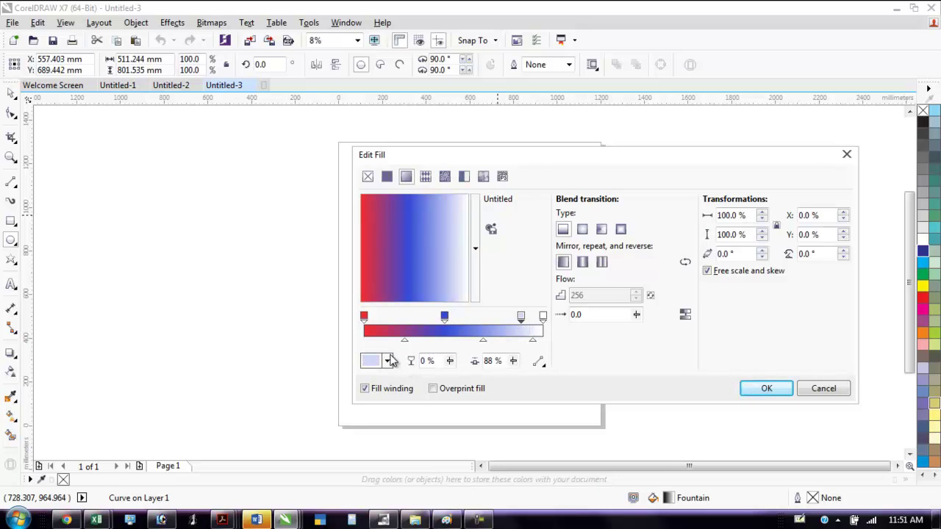
left_click(388, 362)
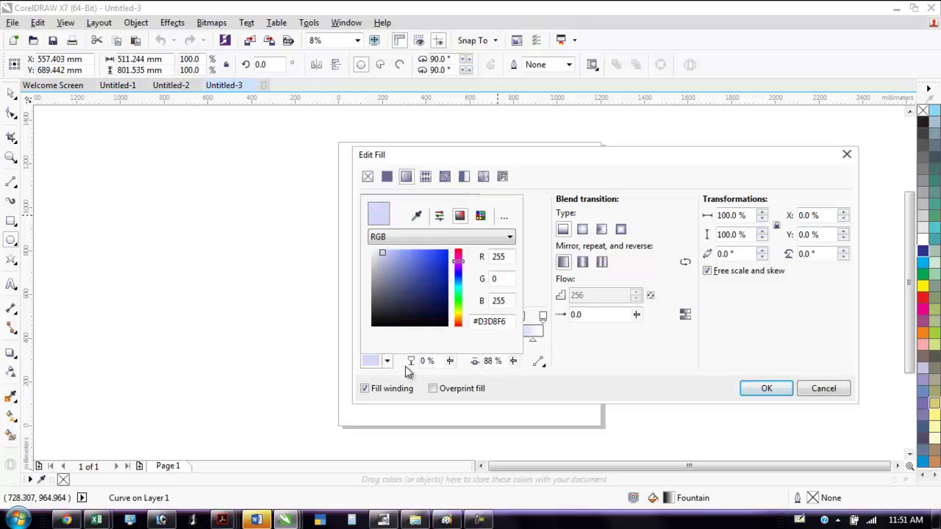
left_click(458, 300)
left_click(441, 257)
left_click(531, 342)
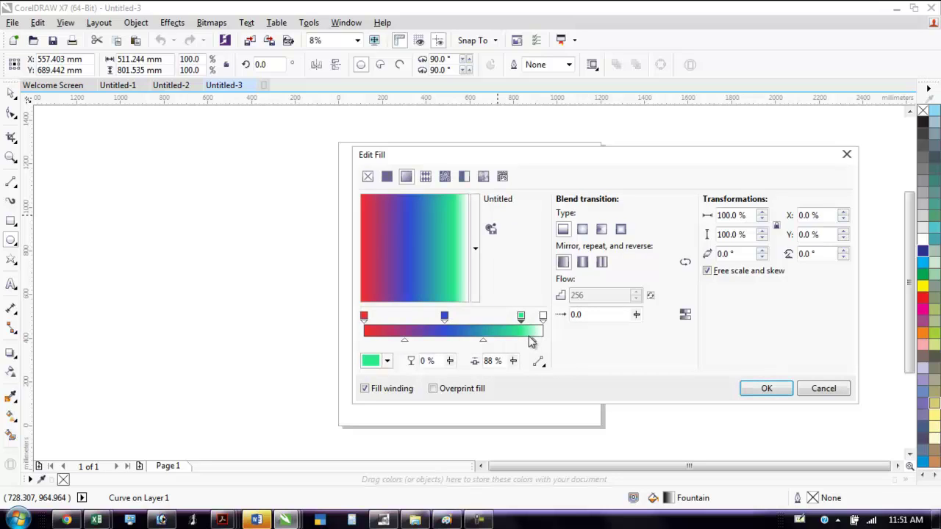
left_click_drag(452, 257, 388, 292)
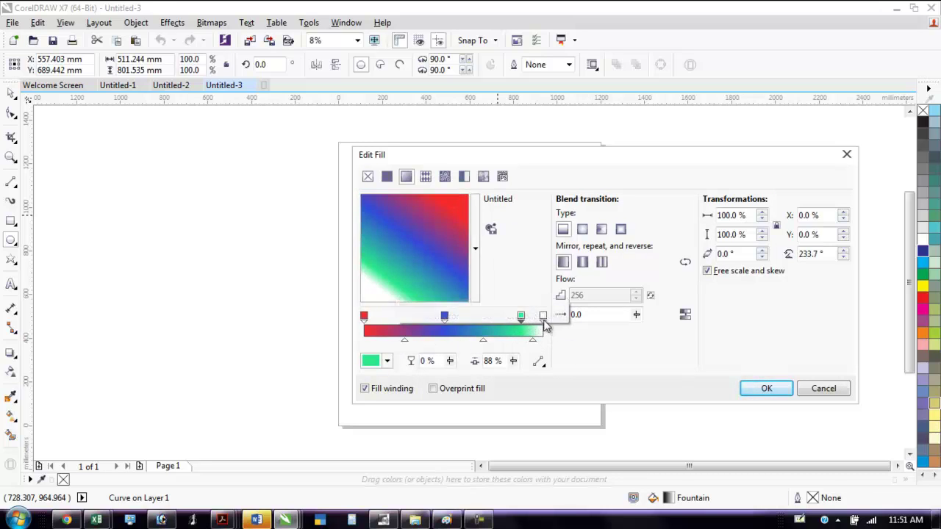
Change the gradient's white end colour to turquoise and apply the fill to the ring
left_click(543, 318)
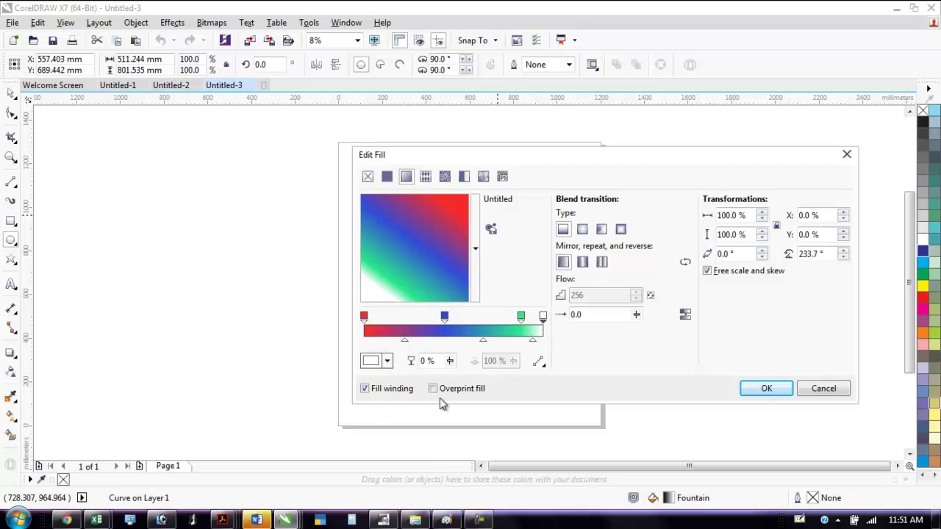
left_click_drag(457, 304, 456, 294)
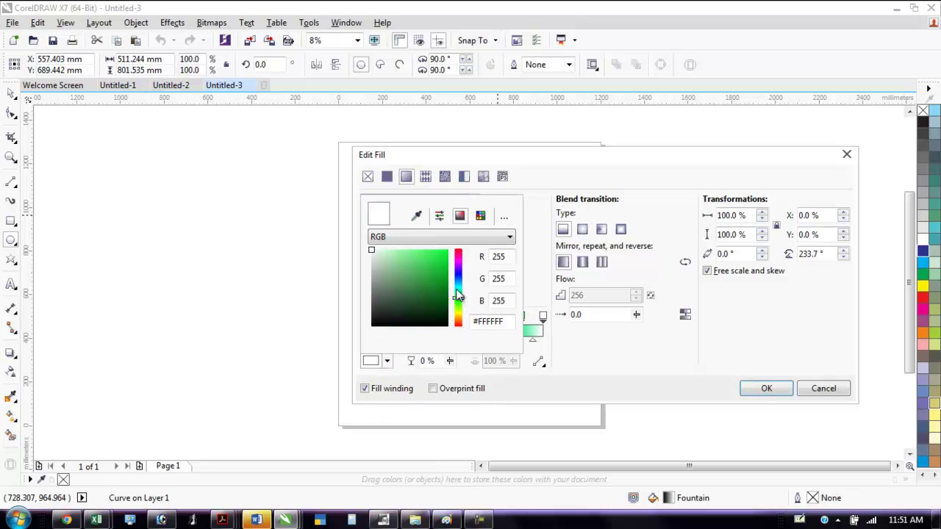
left_click(431, 264)
left_click(771, 394)
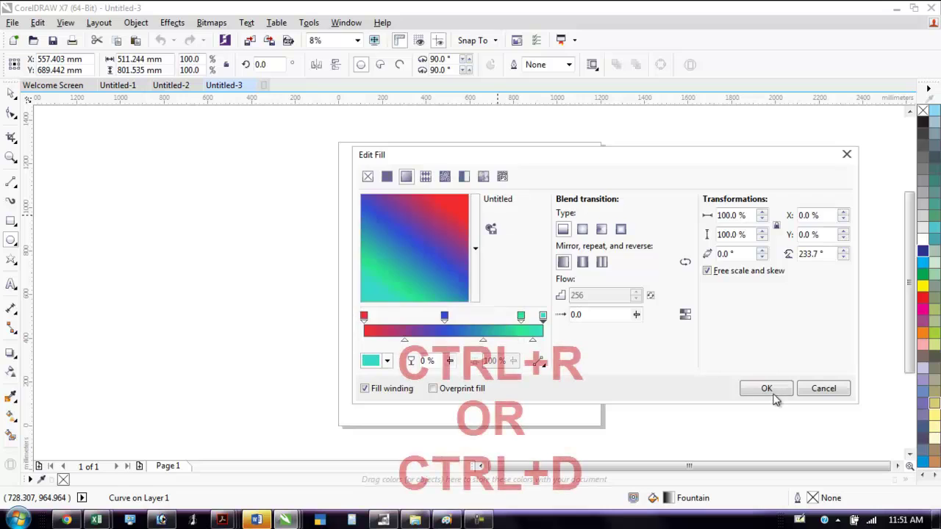
left_click(769, 390)
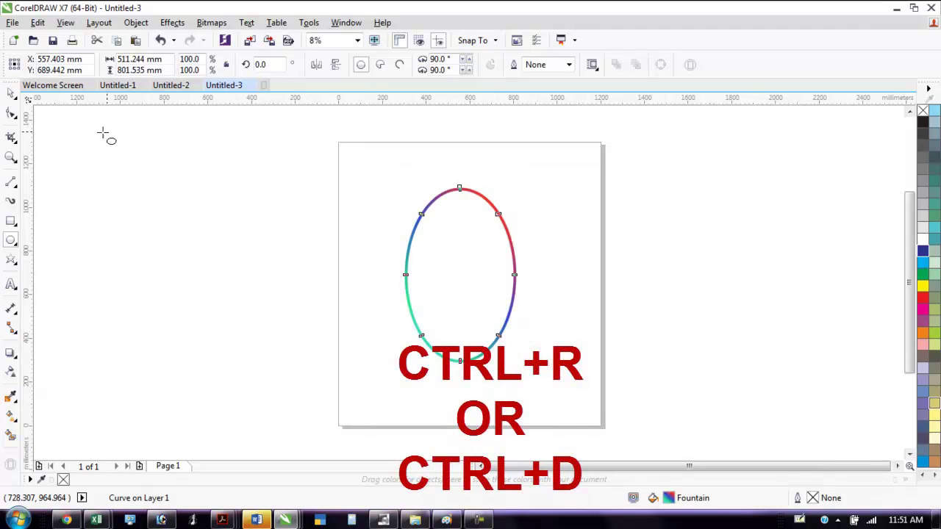
Copy the gradient ellipse rotated about 33° clockwise around its centre
left_click(11, 92)
left_click(470, 258)
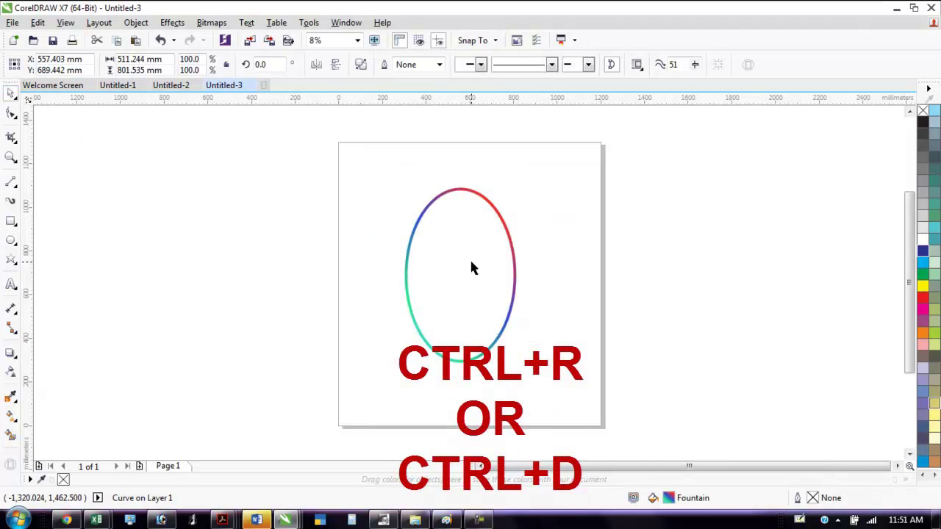
left_click(483, 196)
left_click(498, 213)
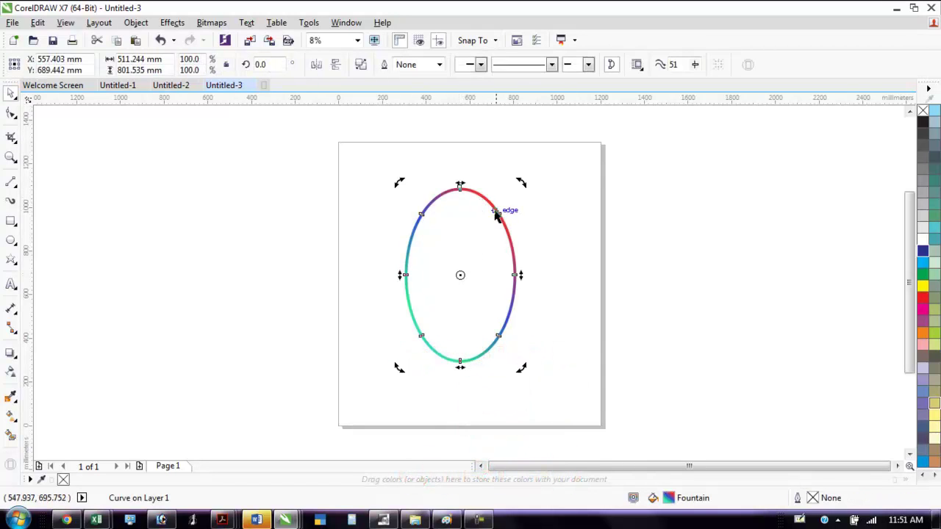
left_click_drag(522, 183, 547, 231)
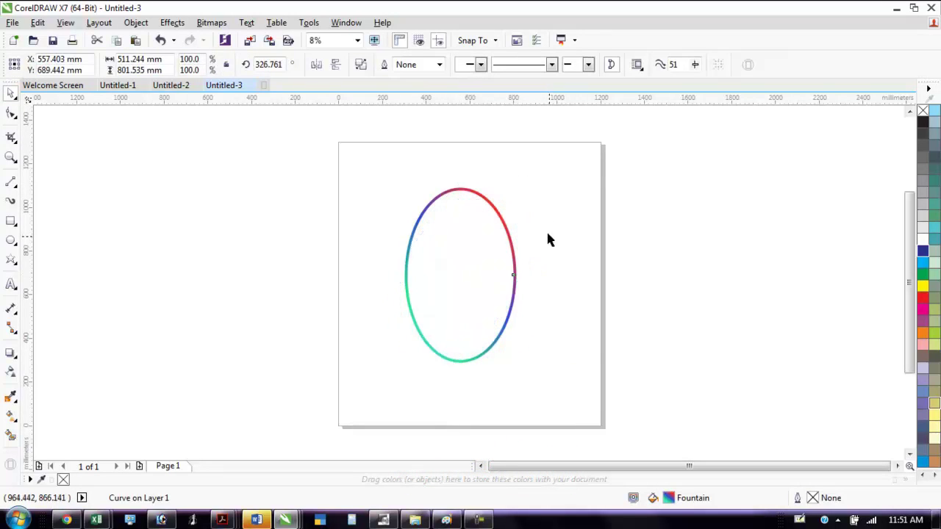
Repeat the rotated copy 14 times so the gradient ellipses form a circular rosette
key("ctrl+r")
key("ctrl+r")
key("ctrl+r")
key("ctrl+r")
key("ctrl+r")
key("ctrl+r")
key("ctrl+r")
key("ctrl+r")
key("ctrl+r")
key("ctrl+r")
key("ctrl+r")
key("ctrl+r")
key("ctrl+r")
key("ctrl+r")
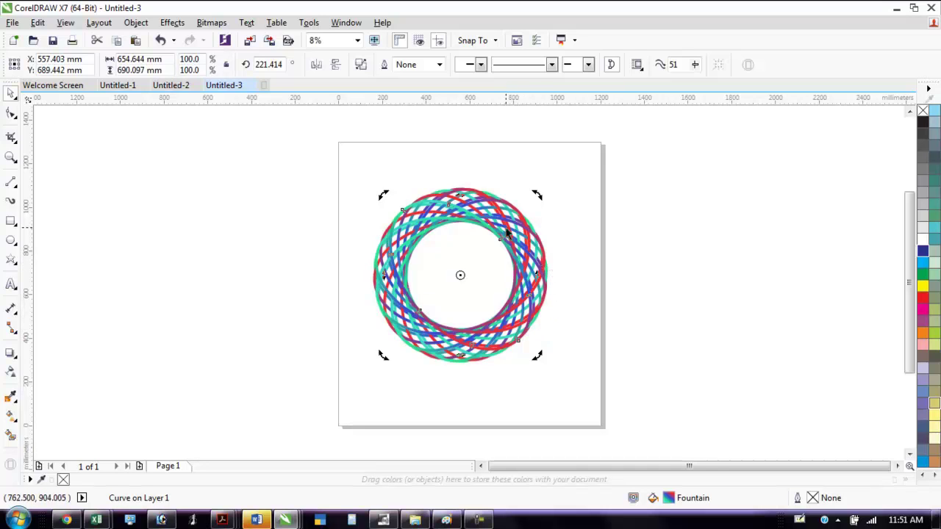
Move one gradient ellipse out of the rosette into the empty area beside the page
left_click_drag(519, 230, 755, 250)
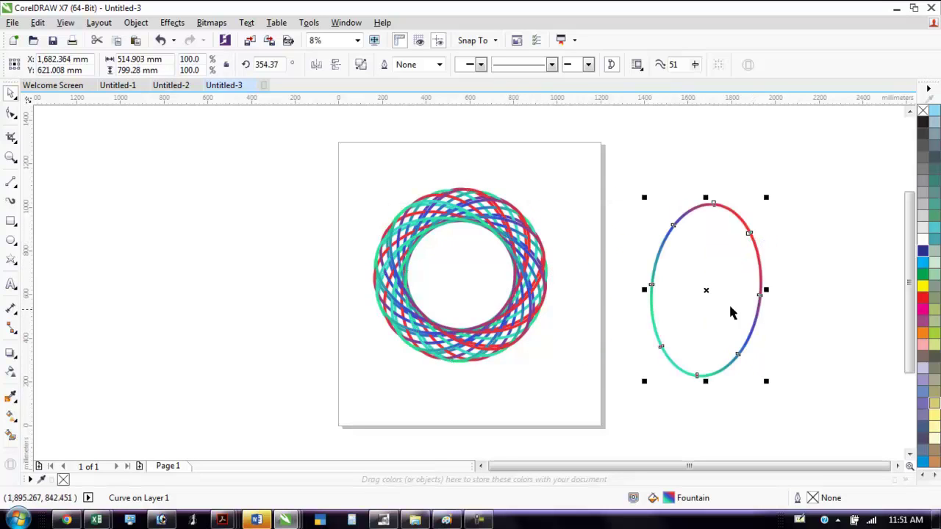
Narrow the gradient ellipse to about 360 mm wide and copy it rotated clockwise around a pivot on its upper-right edge
left_click_drag(645, 290, 678, 289)
left_click(721, 290)
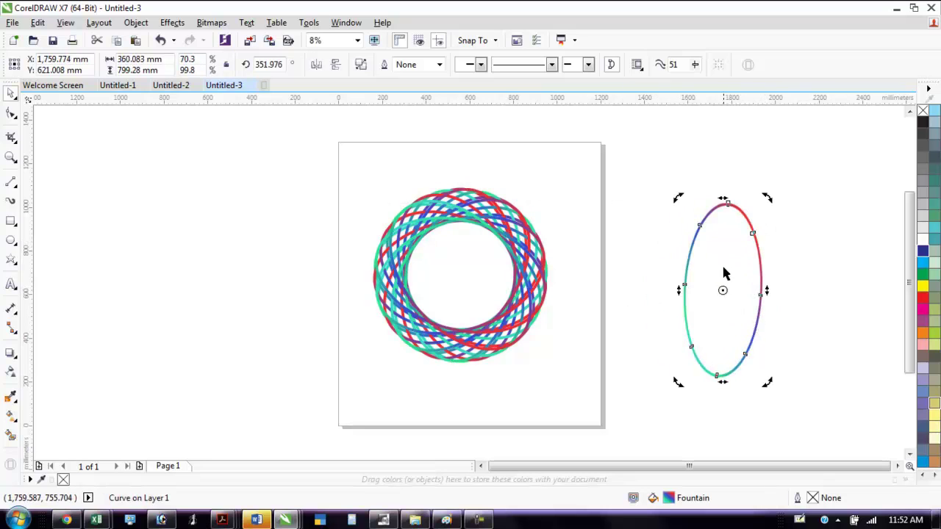
mouse_move(768, 199)
left_mouse_down()
mouse_move(781, 217)
mouse_move(778, 204)
left_mouse_up()
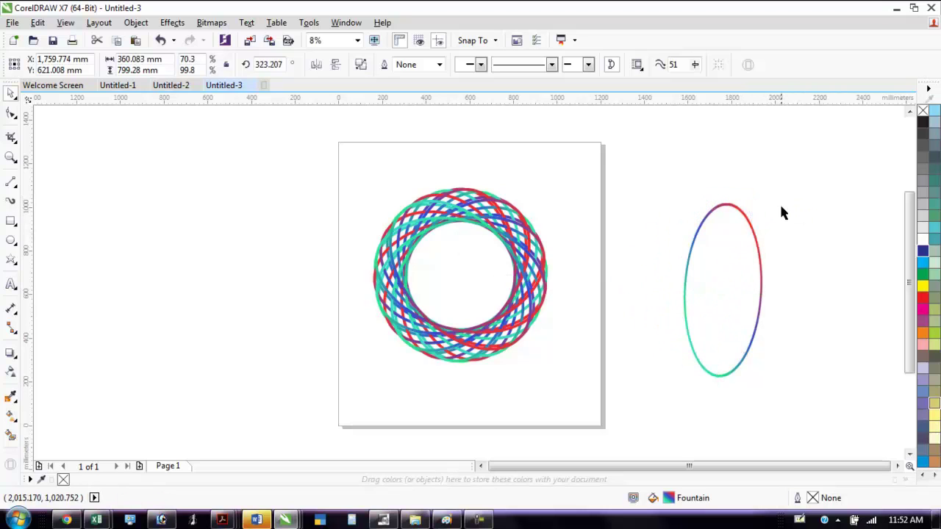
Repeat the off-centre rotated copy until the narrow gradient ellipses form a dense full rosette beside the page
key("ctrl+r")
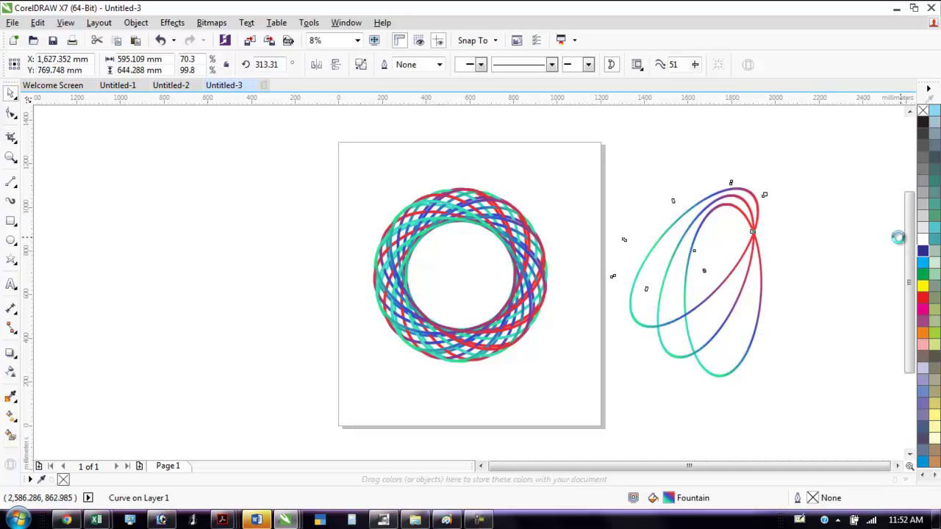
key("ctrl+r")
key("ctrl+r")
key("ctrl+r")
key("ctrl+r")
key("ctrl+r")
key("ctrl+r")
key("ctrl+r")
key("ctrl+r")
key("ctrl+r")
key("ctrl+r")
key("ctrl+r")
key("ctrl+r")
key("ctrl+r")
key("ctrl+r")
key("ctrl+r")
key("ctrl+r")
key("ctrl+r")
key("ctrl+r")
key("ctrl+r")
key("ctrl+r")
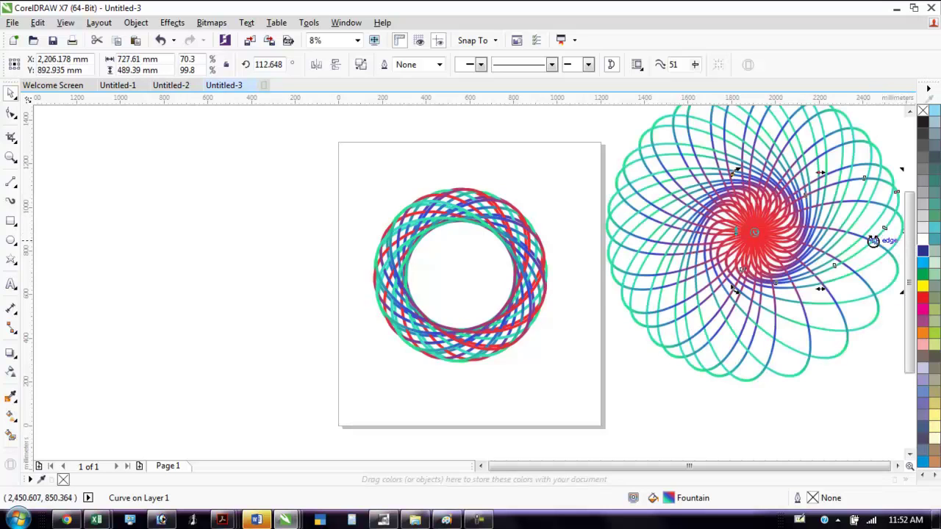
key("ctrl+r")
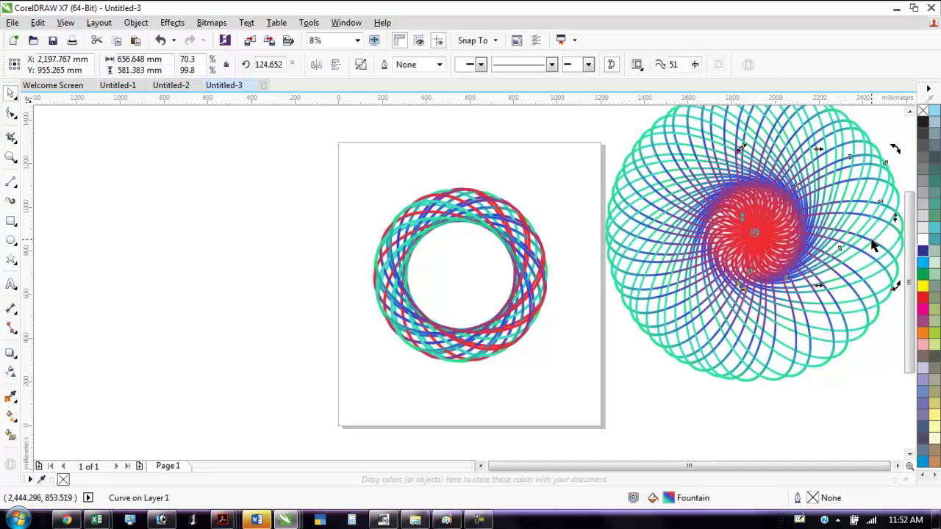
key("ctrl+r")
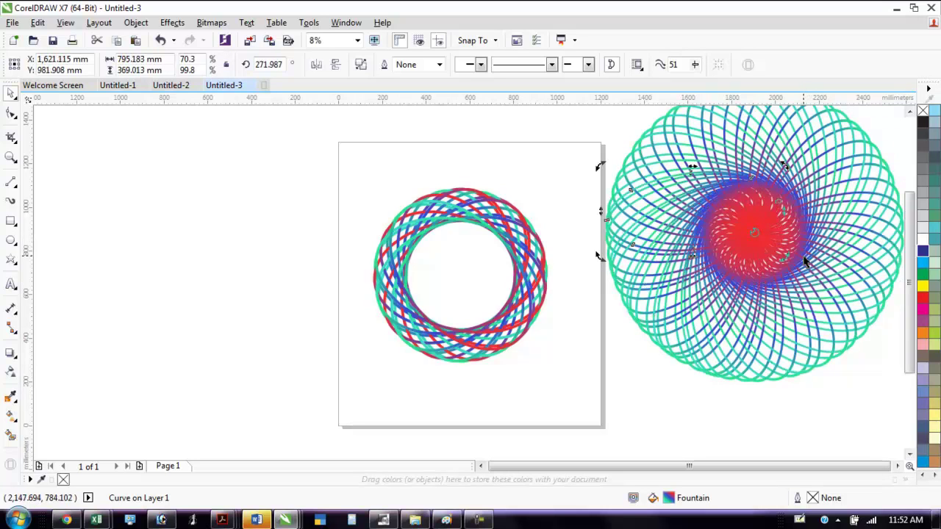
key("F4")
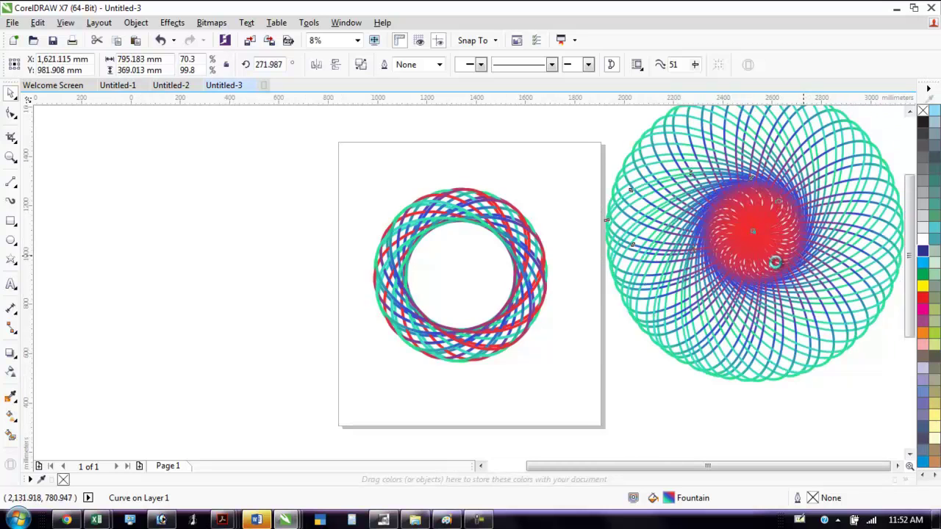
left_click(75, 25)
left_click(107, 186)
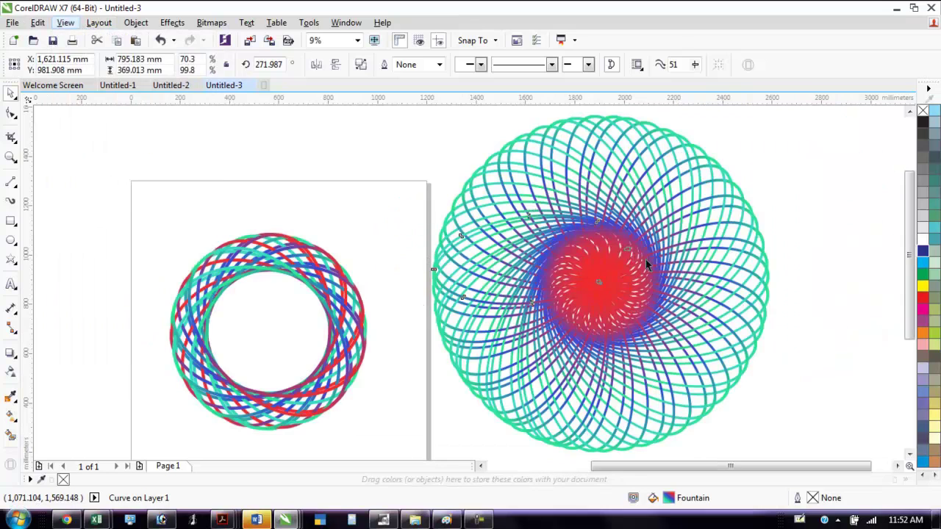
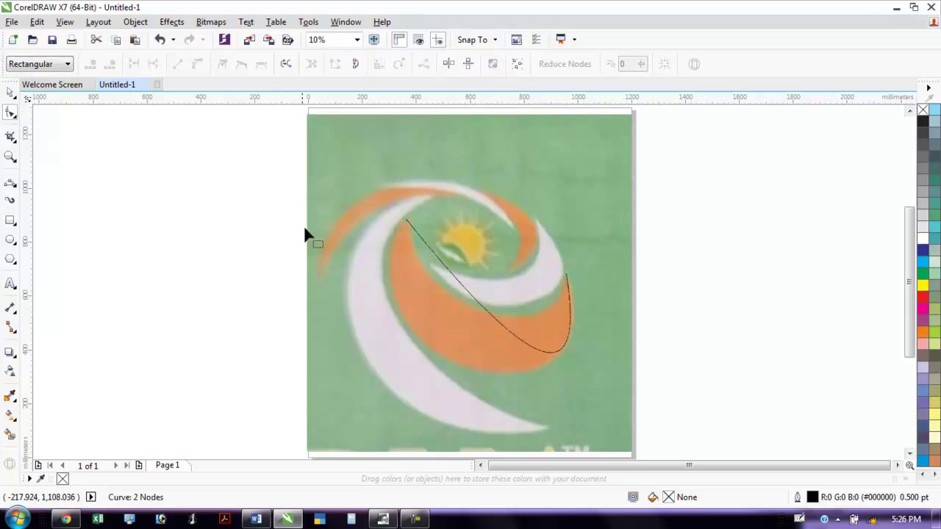
Bend the two-node curve to follow the outer edge of the orange crescent by adjusting its two end handles
left_click(404, 217)
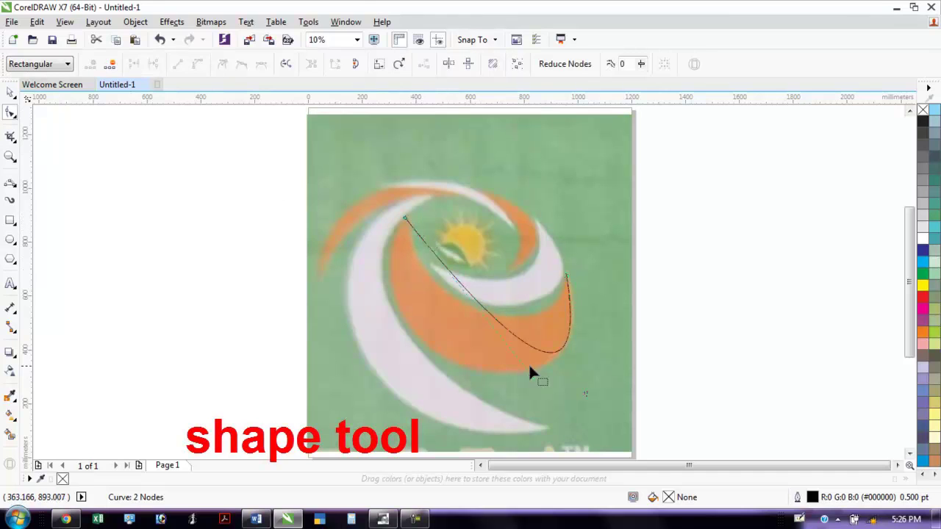
left_click_drag(531, 374, 307, 382)
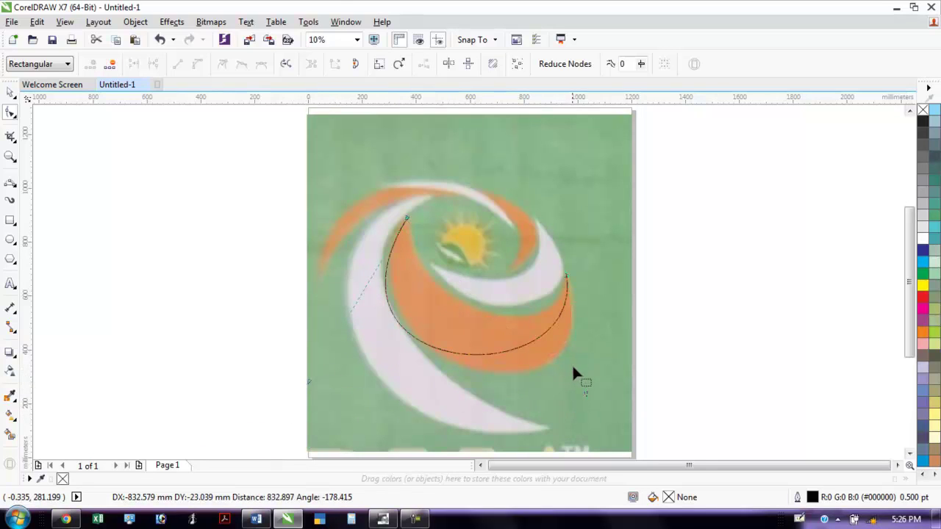
left_click_drag(586, 396, 607, 443)
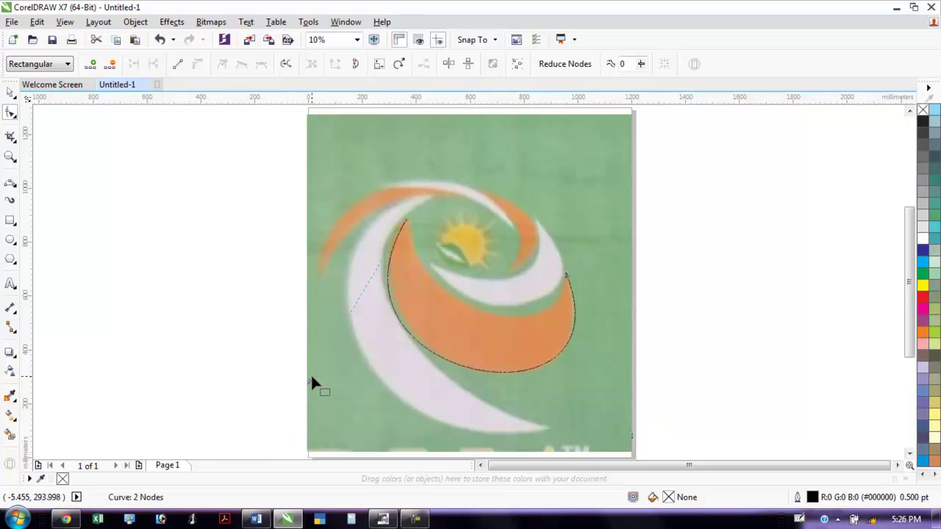
mouse_move(308, 383)
left_mouse_down()
mouse_move(320, 353)
mouse_move(324, 393)
left_mouse_up()
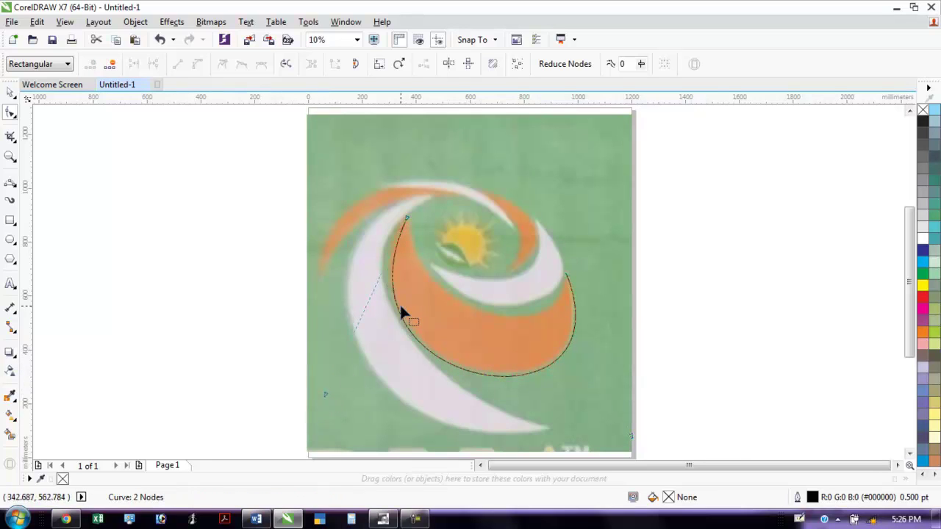
Reposition the curve's upper end node at the pointed tip of the orange crescent
scroll(407, 217, "up", 3)
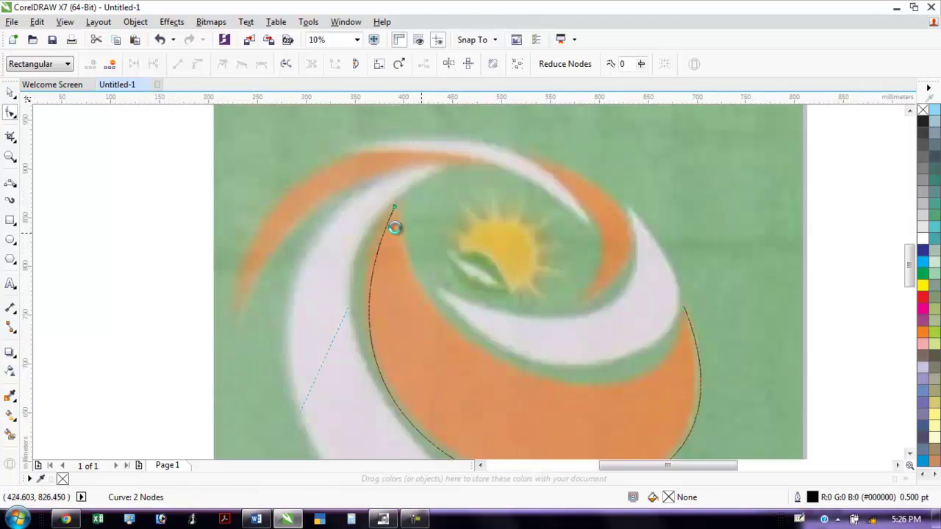
left_click_drag(368, 182, 382, 170)
scroll(420, 388, "down", 2)
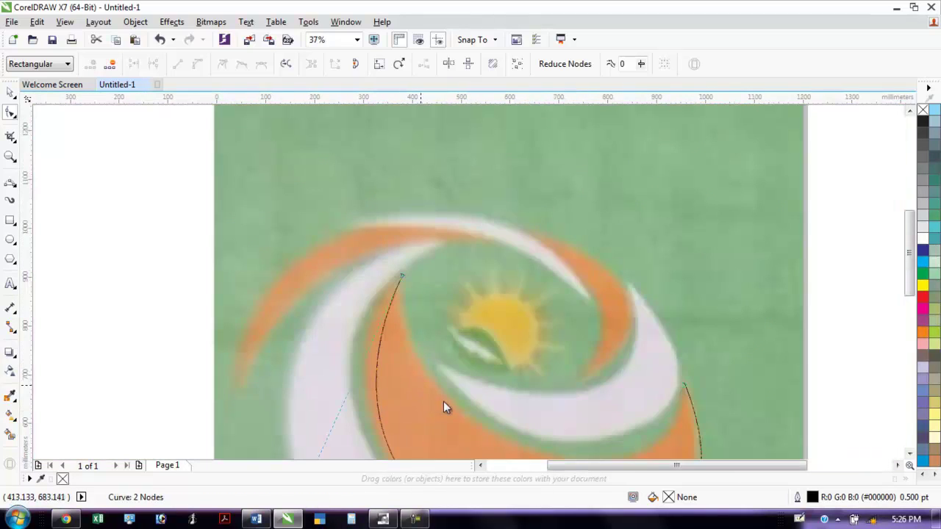
left_click(910, 454)
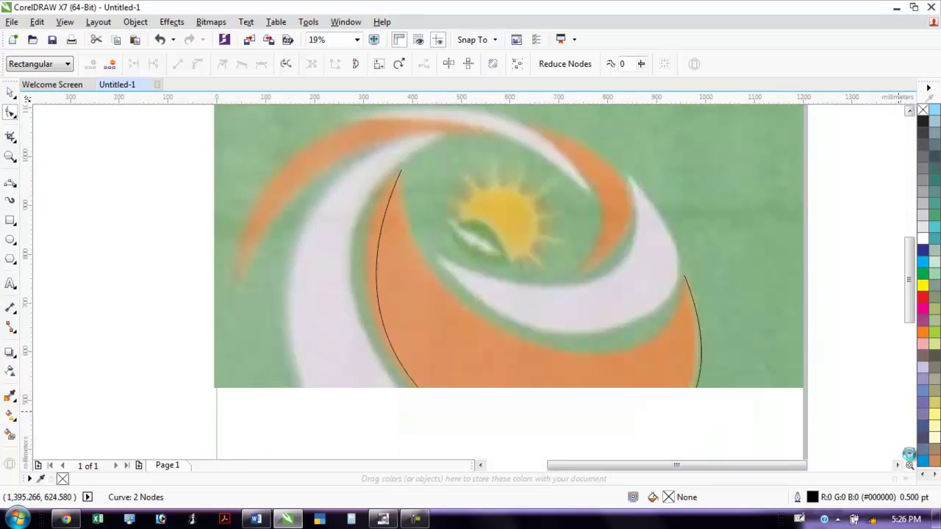
scroll(289, 423, "down", 2)
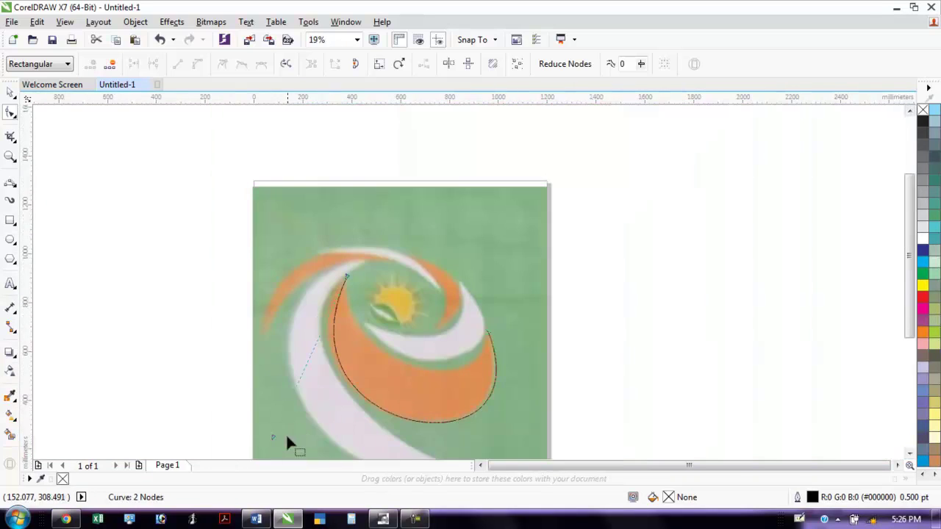
Readjust the curve's upper and lower handles so it hugs the orange crescent's outer edge
left_click_drag(270, 436, 255, 392)
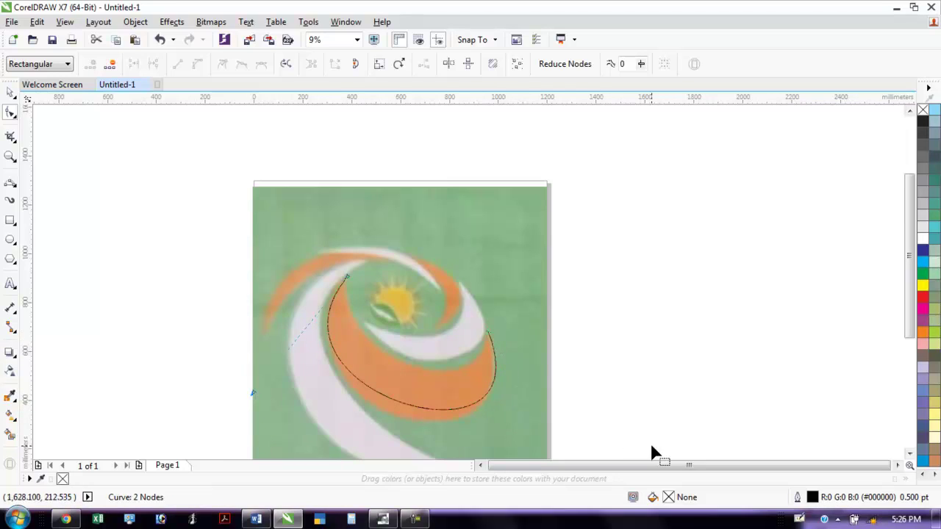
left_click(910, 454)
left_click(909, 454)
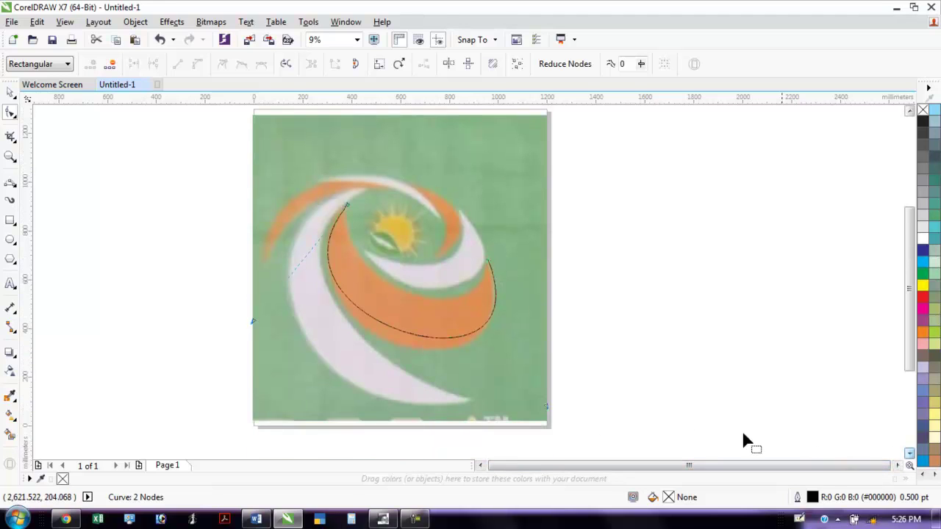
left_click_drag(545, 414, 536, 428)
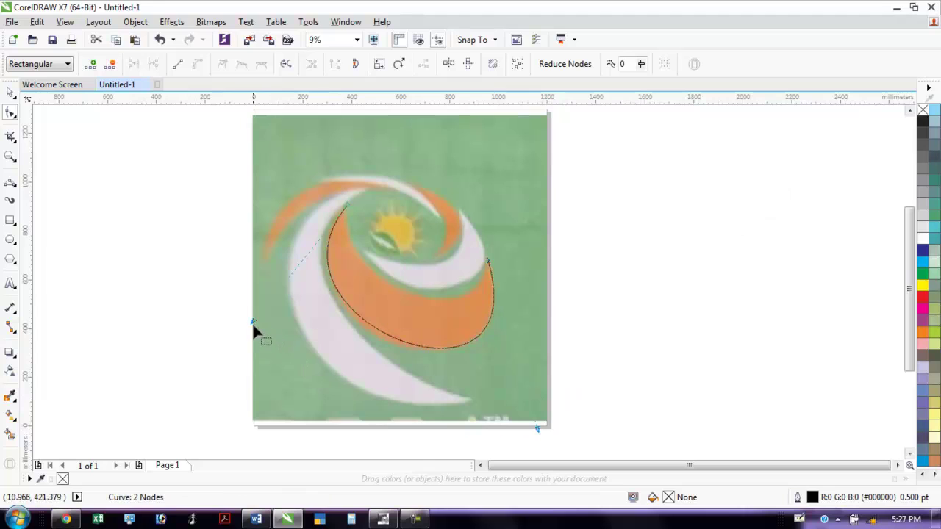
mouse_move(250, 322)
left_mouse_down()
mouse_move(238, 328)
mouse_move(253, 333)
left_mouse_up()
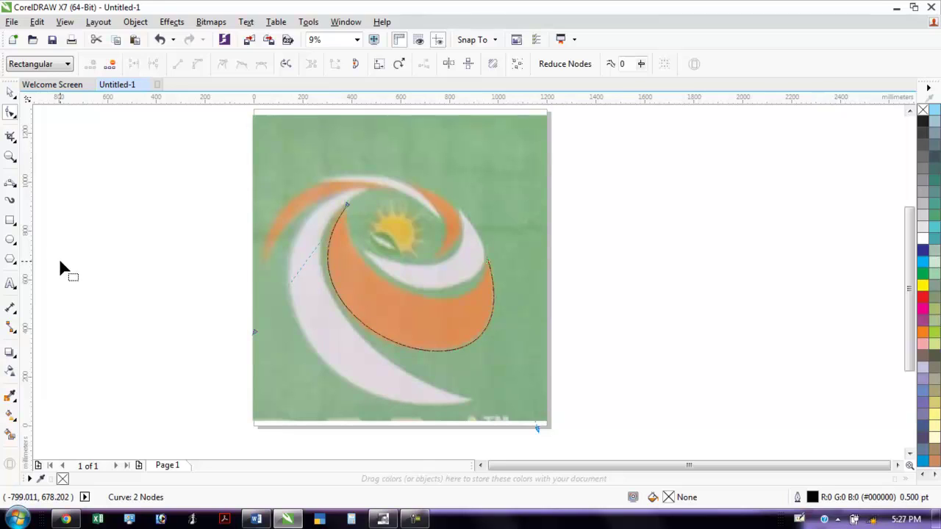
Close the orange crescent outline with a 3-point curve joining its two end nodes along the inner edge
left_click(10, 185)
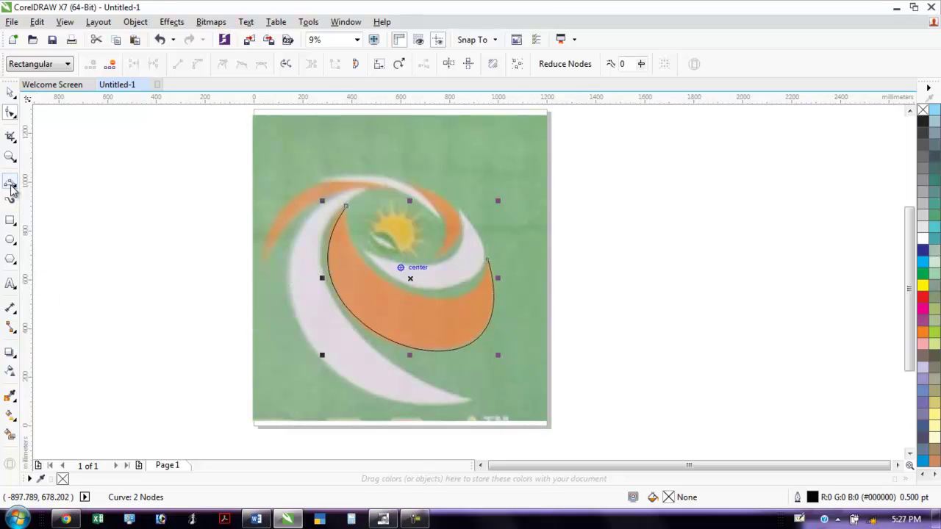
left_click(345, 207)
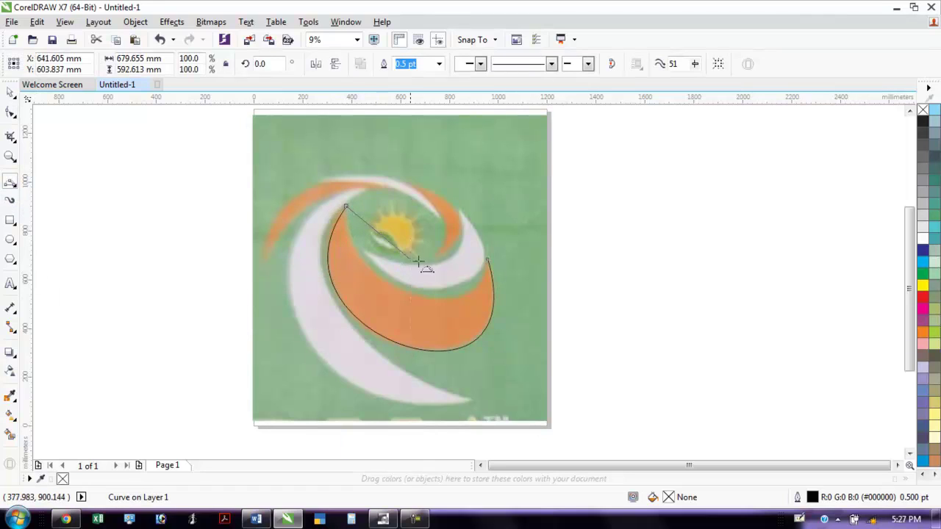
left_click(476, 266)
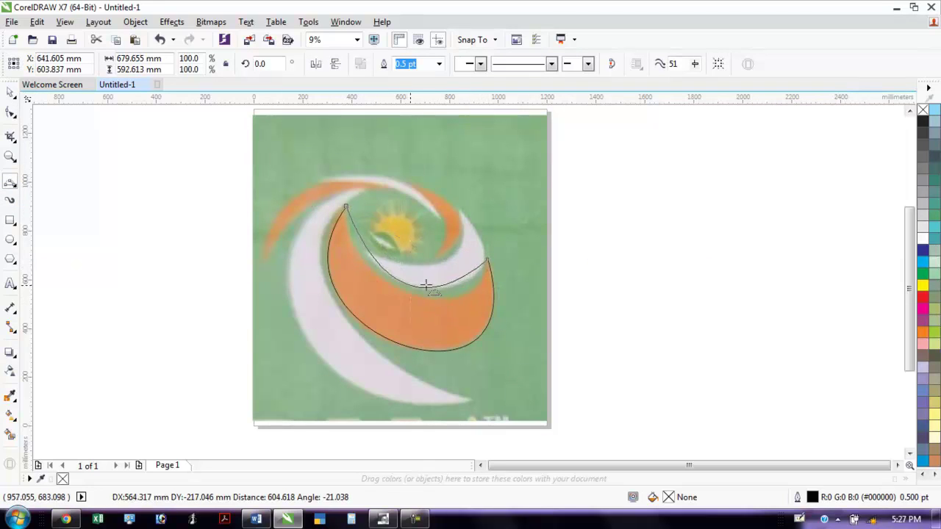
left_click(384, 276)
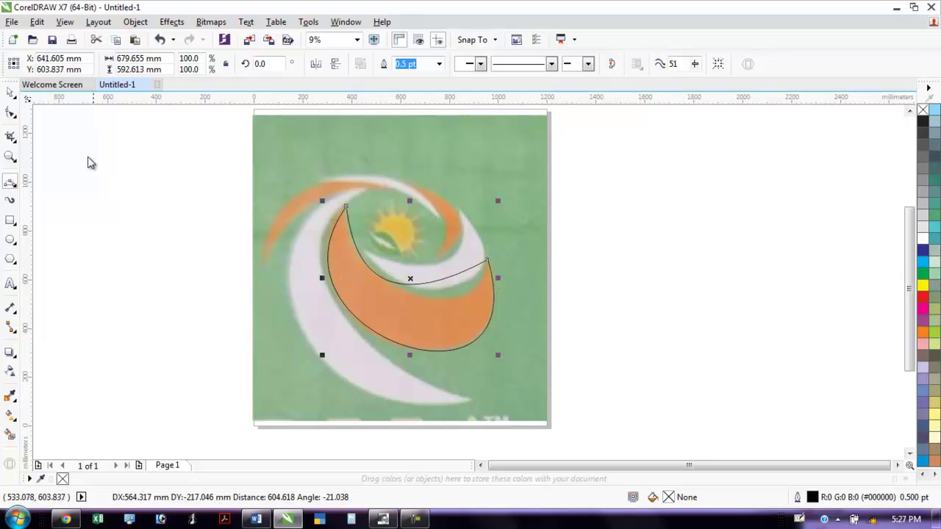
Reshape the new inner curve with its node handles to match the inner edge of the orange crescent
left_click(10, 112)
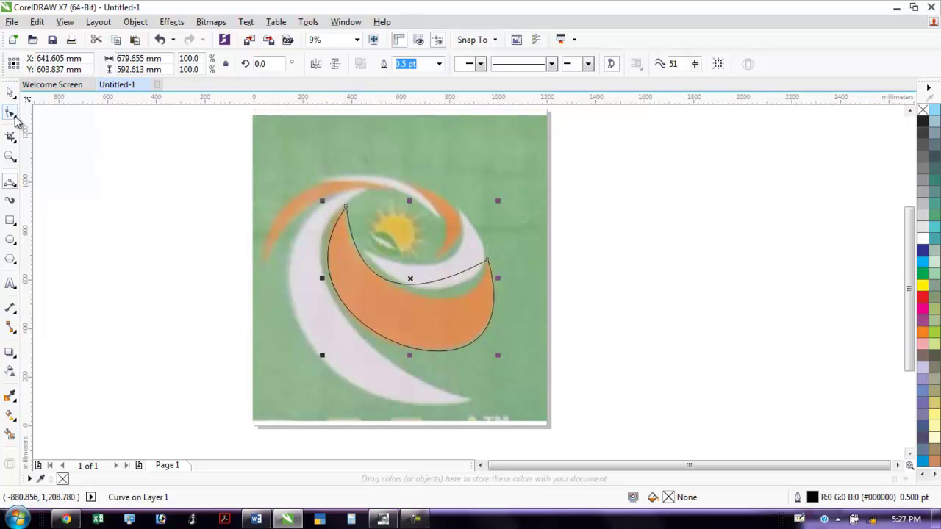
left_click(487, 259)
left_click_drag(403, 305, 475, 340)
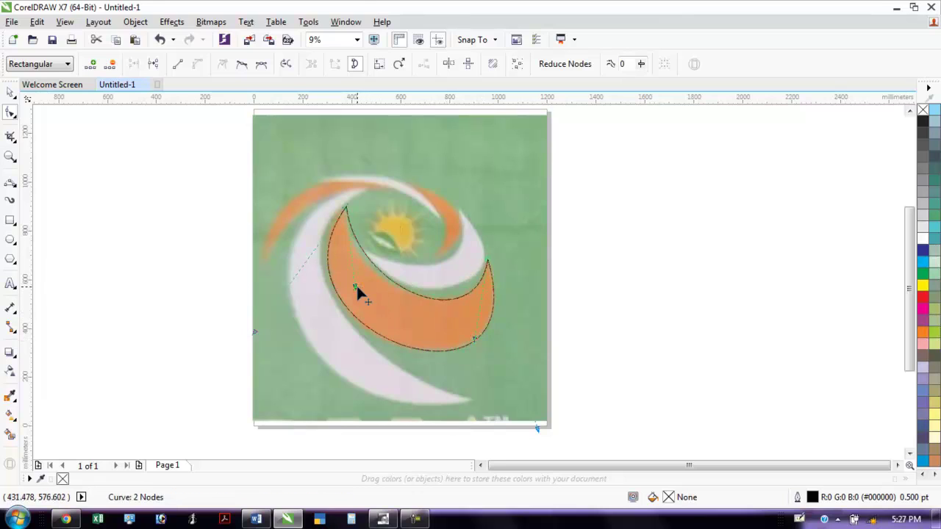
left_click_drag(353, 286, 341, 288)
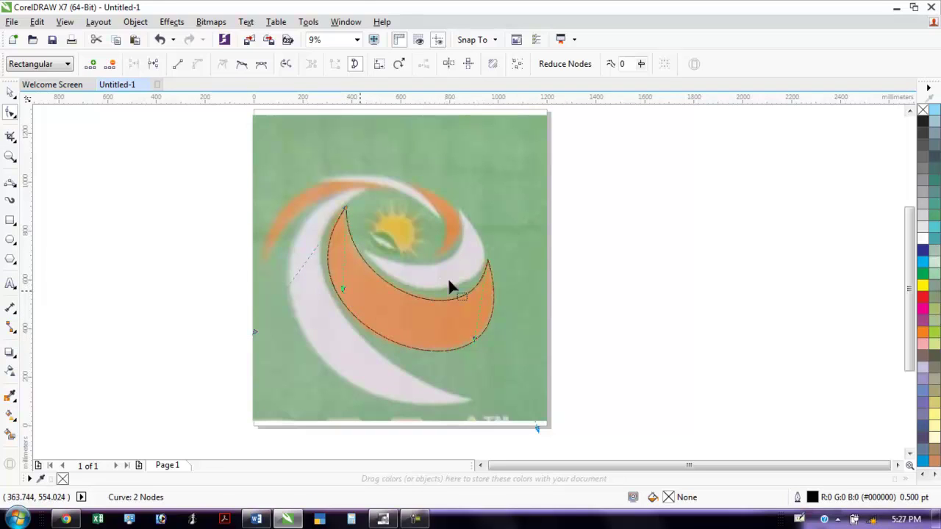
Draw a 3-point curve from the large white crescent's upper tip to its lower tip, bowed toward its outer edge
left_click(11, 93)
key("space")
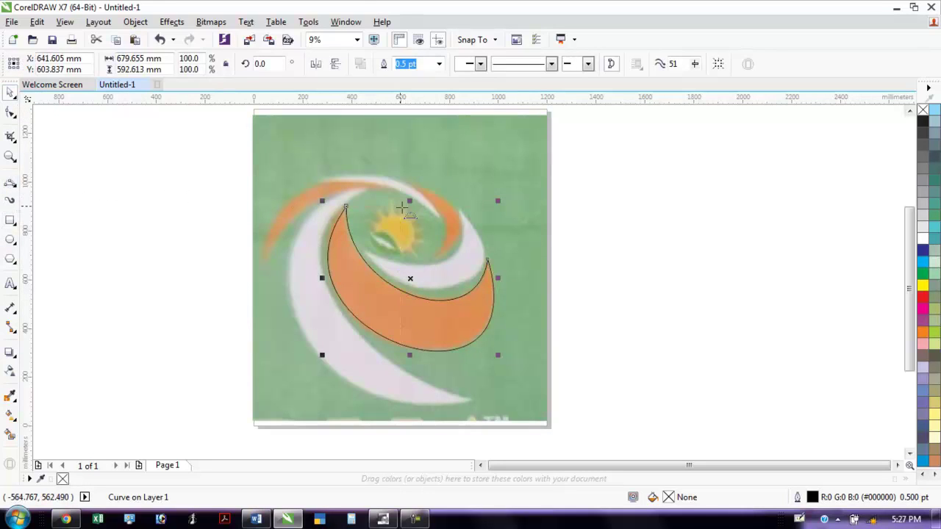
left_click_drag(368, 189, 469, 400)
left_click_drag(297, 287, 300, 333)
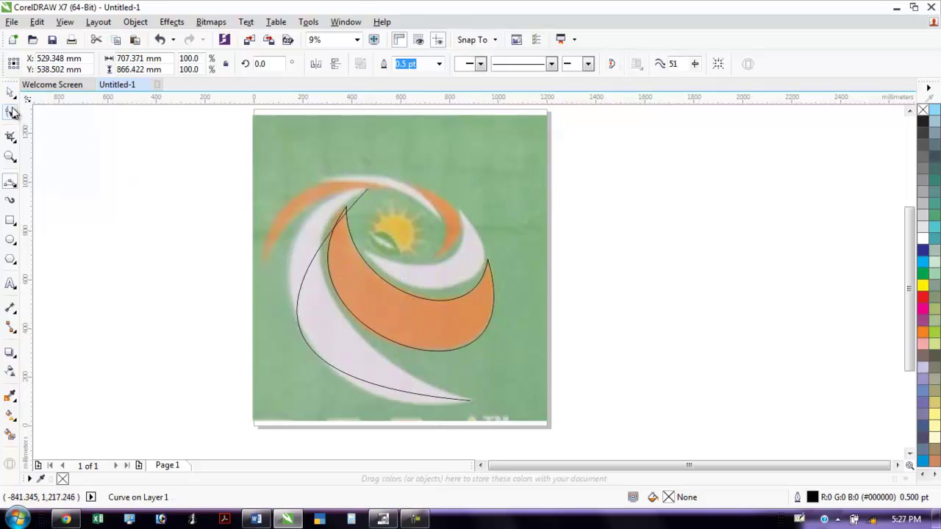
Adjust the white crescent curve's end handles so it follows the crescent's outer edge
key("F10")
left_click(368, 185)
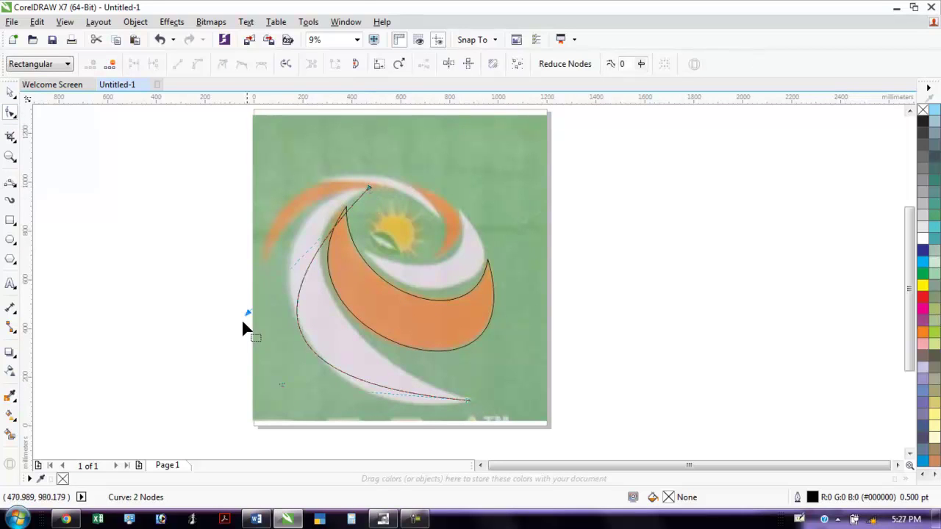
left_click_drag(247, 312, 236, 207)
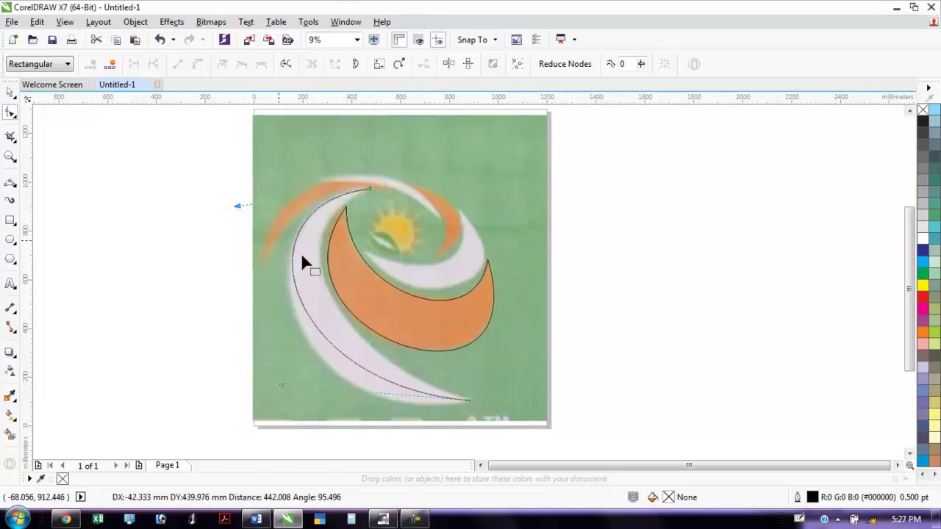
left_click_drag(281, 383, 278, 438)
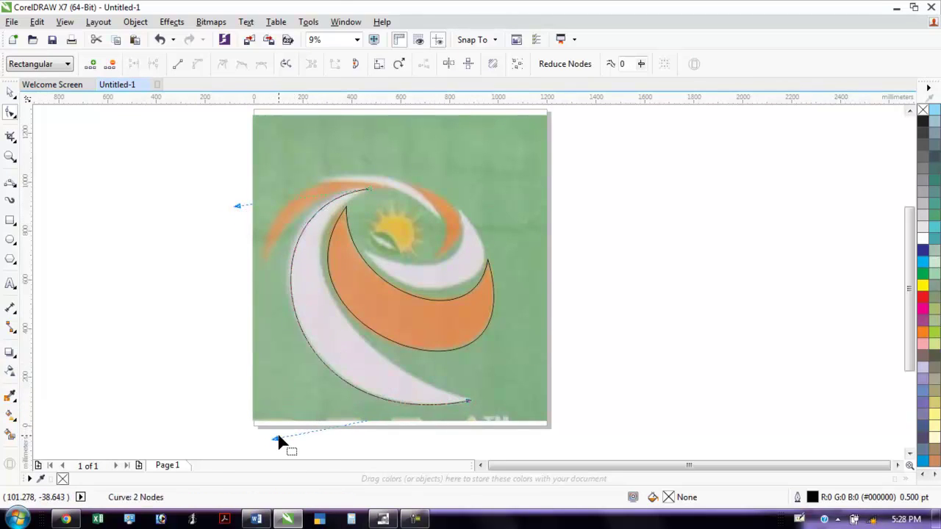
left_click_drag(236, 206, 221, 206)
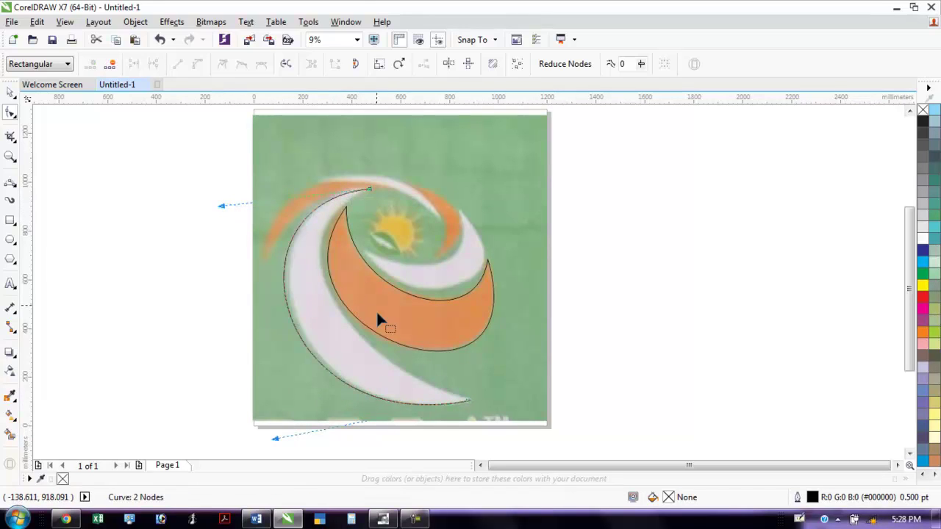
Close the large white crescent with a 3-point curve between its tips and adjust the handles to fit its inner and outer edges
left_click(10, 183)
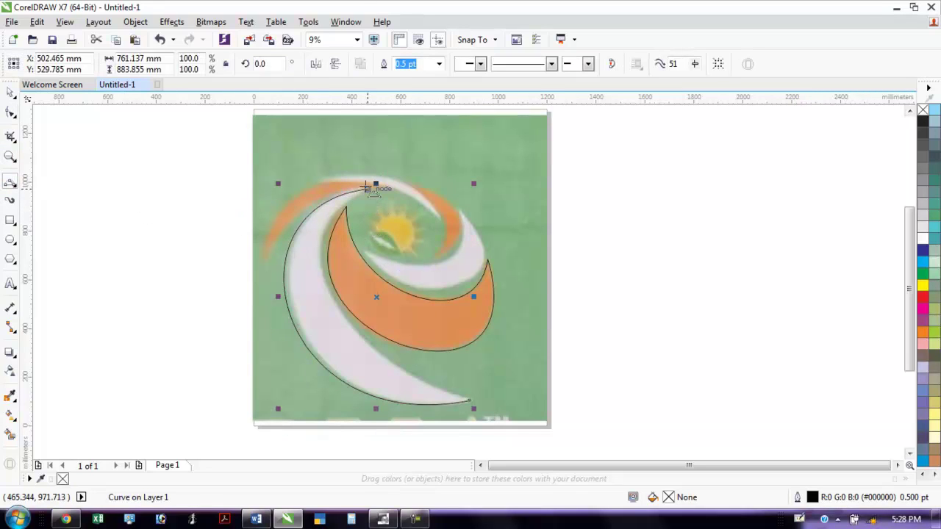
mouse_move(370, 189)
left_mouse_down()
mouse_move(441, 358)
mouse_move(475, 405)
mouse_move(478, 395)
mouse_move(365, 375)
mouse_move(354, 345)
mouse_move(360, 323)
left_mouse_up()
left_click(10, 112)
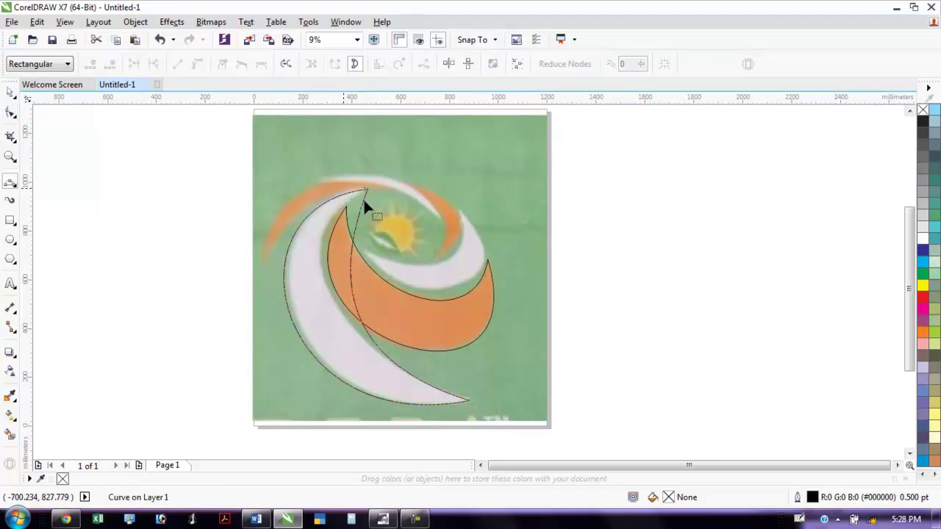
left_click(365, 190)
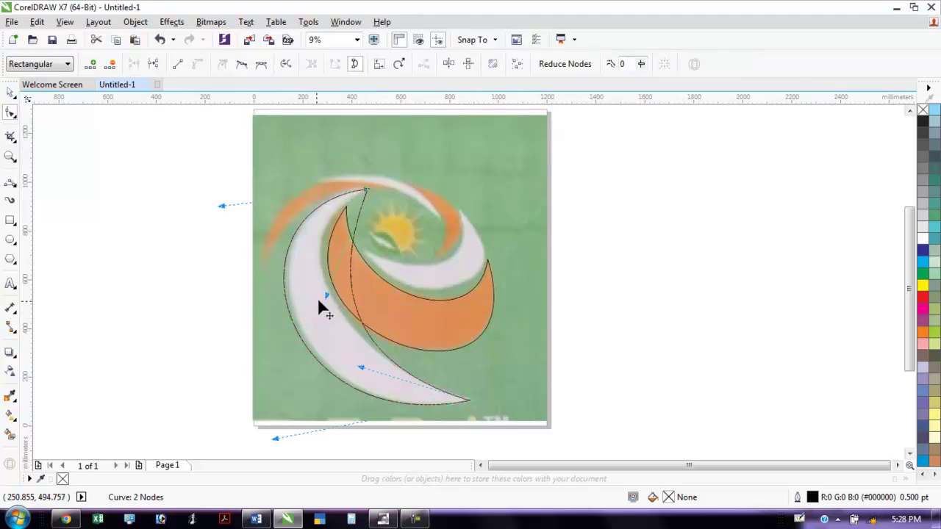
left_click_drag(325, 295, 291, 278)
left_click_drag(278, 245, 261, 250)
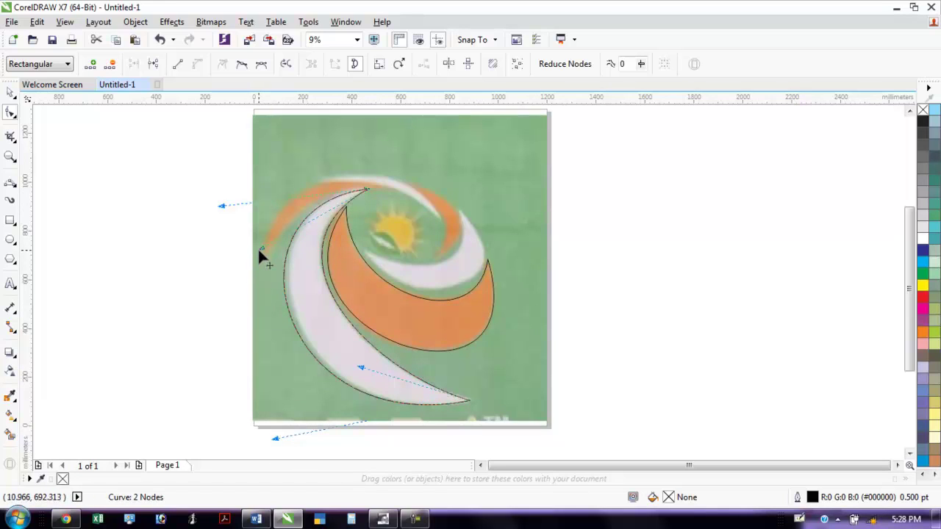
left_click_drag(259, 247, 259, 244)
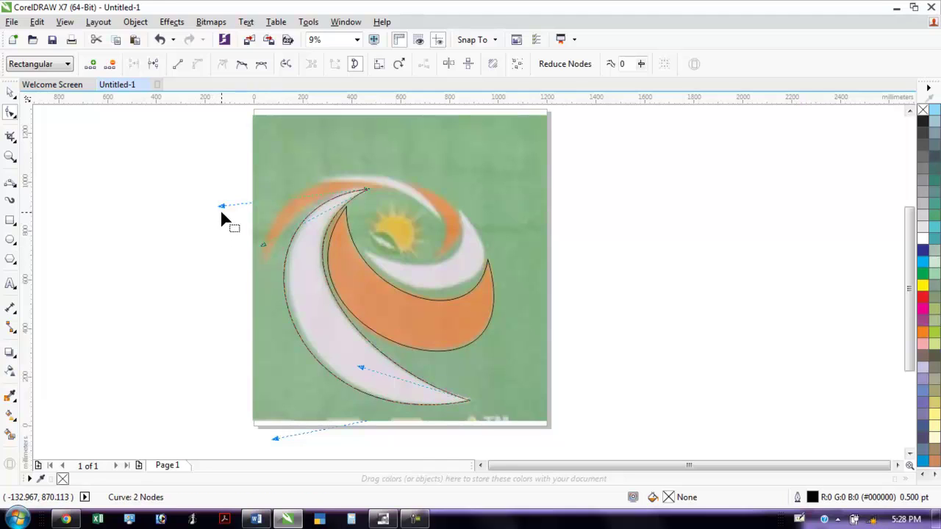
mouse_move(220, 207)
left_mouse_down()
mouse_move(242, 206)
mouse_move(231, 207)
left_mouse_up()
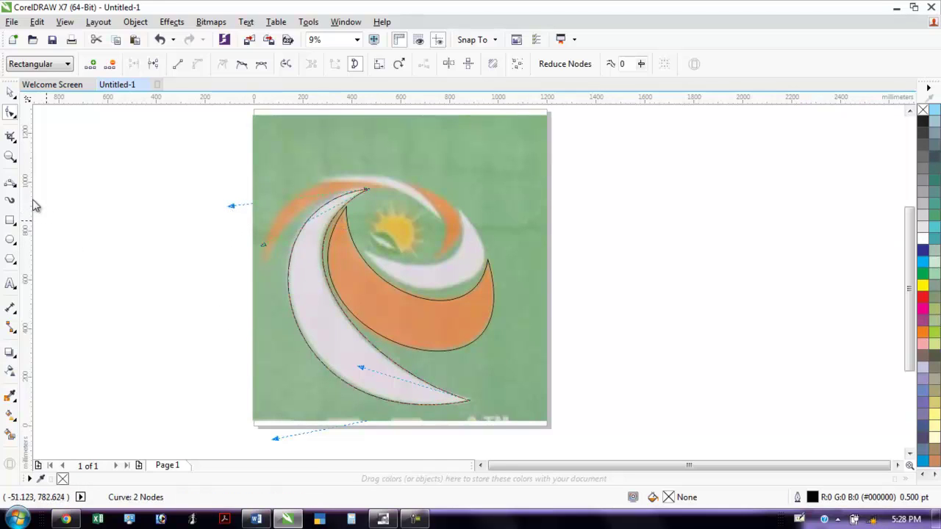
Trace the thin orange crescent at the logo's upper left with two 3-point curves, one along its outer edge and one along its inner edge
left_click(10, 184)
key("F5")
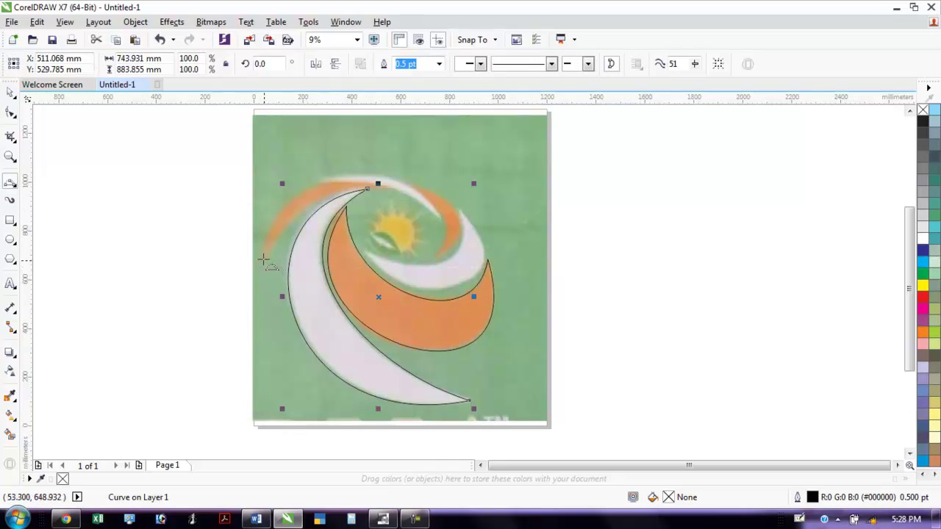
left_click(261, 266)
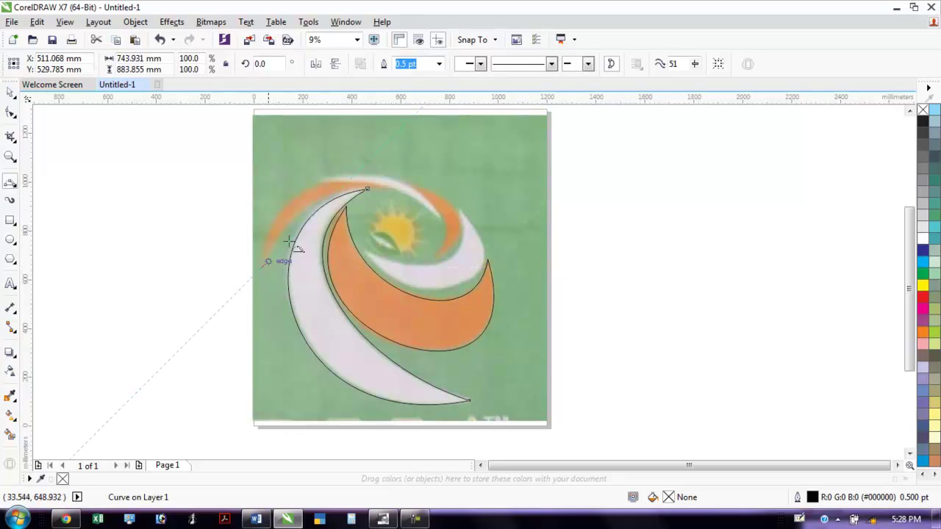
left_click(387, 189)
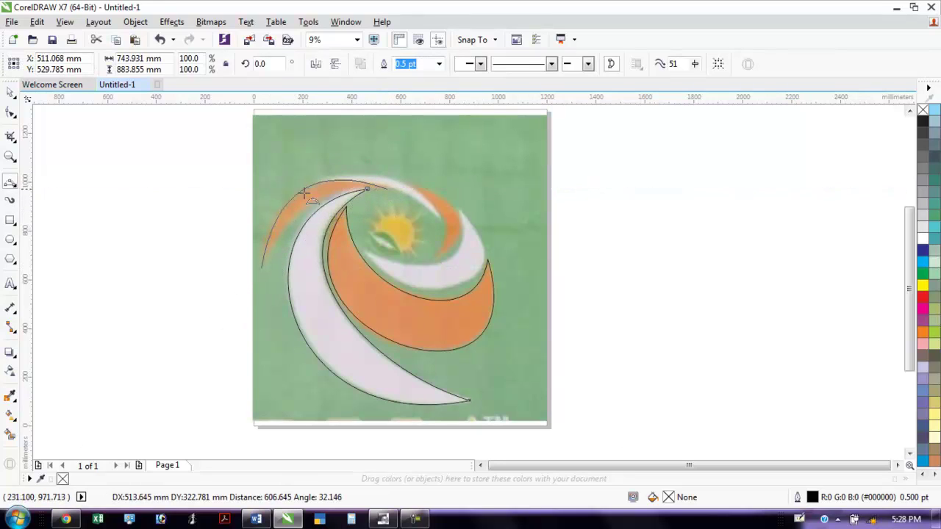
left_click_drag(300, 195, 297, 199)
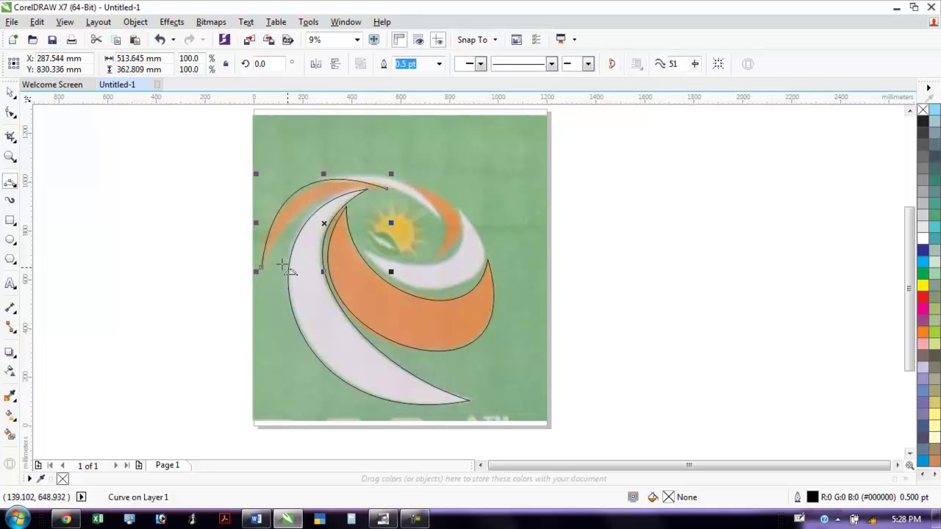
left_click(262, 267)
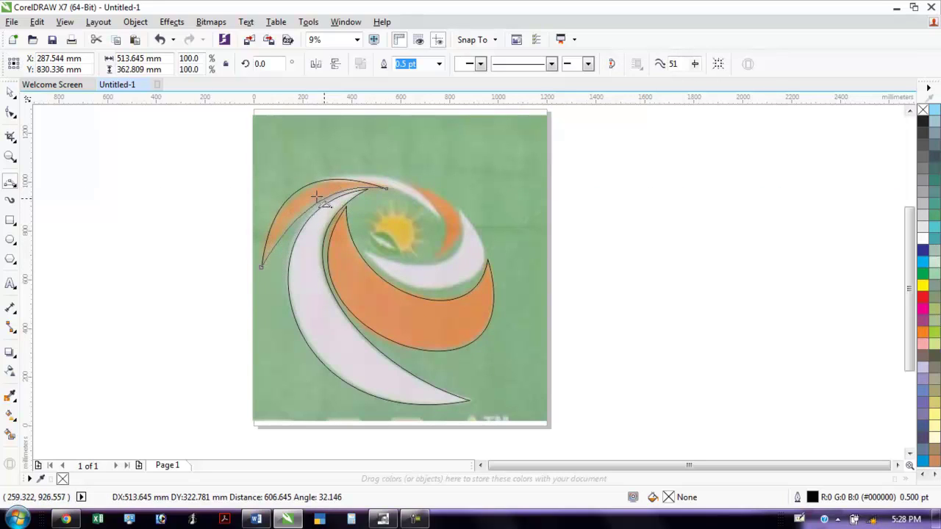
left_click(323, 202)
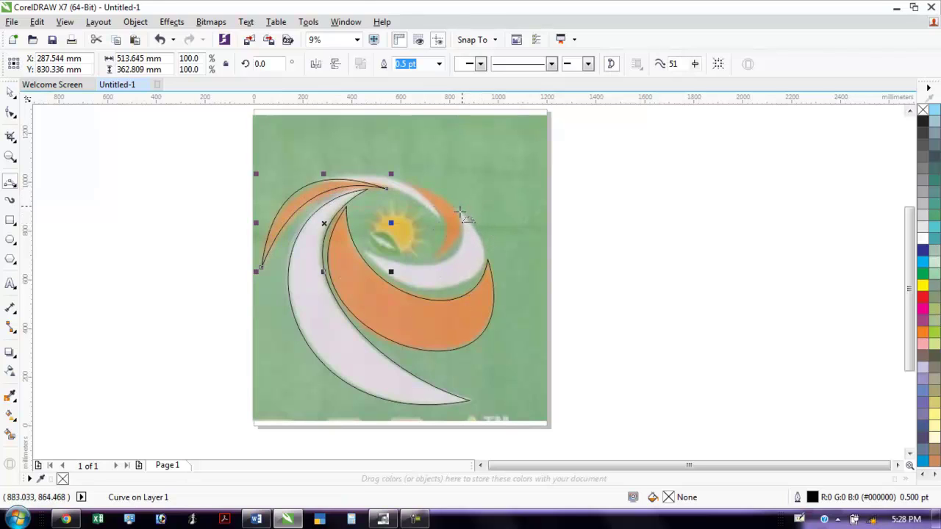
Draw a 3-point curve between the tips of the white crescent below the sun and reshape it to follow the outer edge
left_click(459, 208)
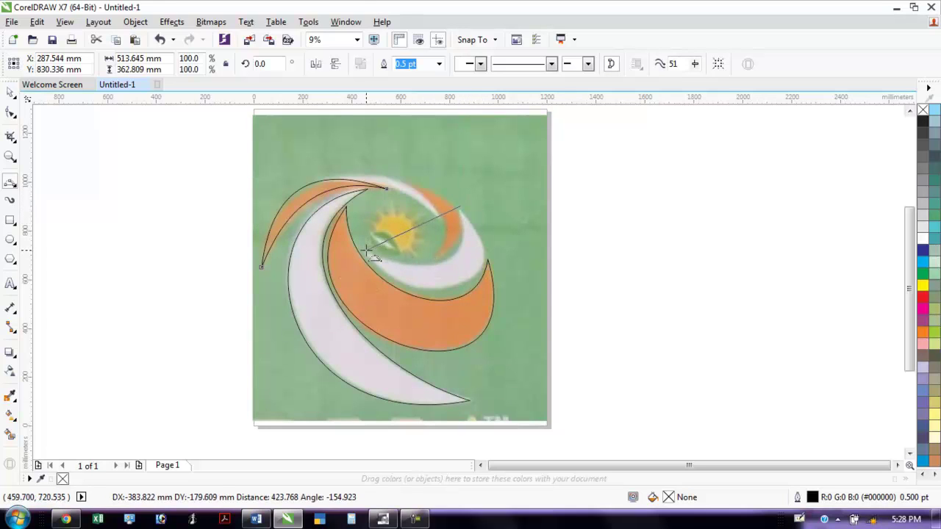
left_click_drag(365, 252, 466, 273)
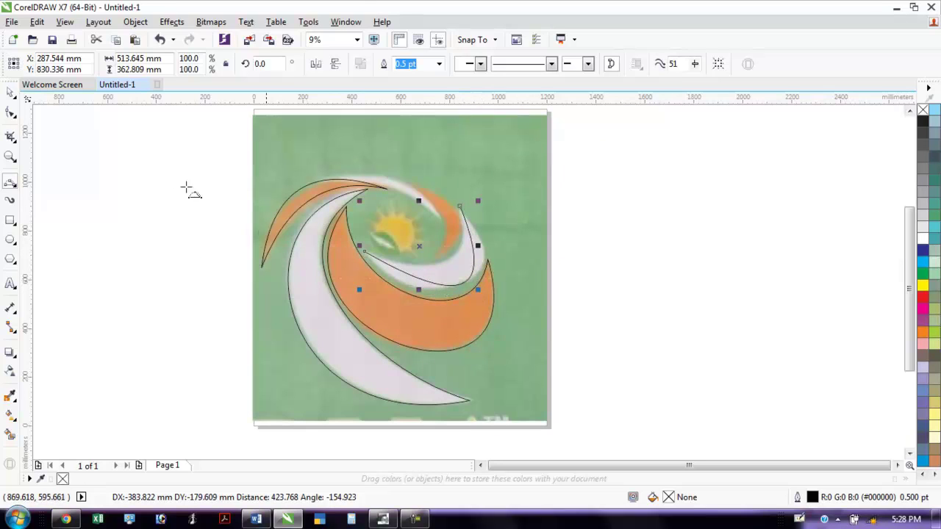
left_click(11, 111)
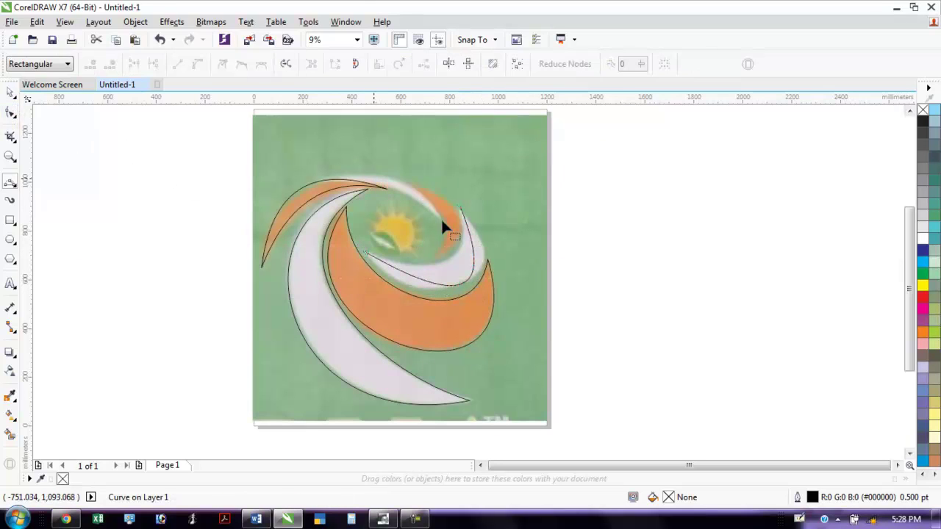
scroll(431, 228, "up", 1)
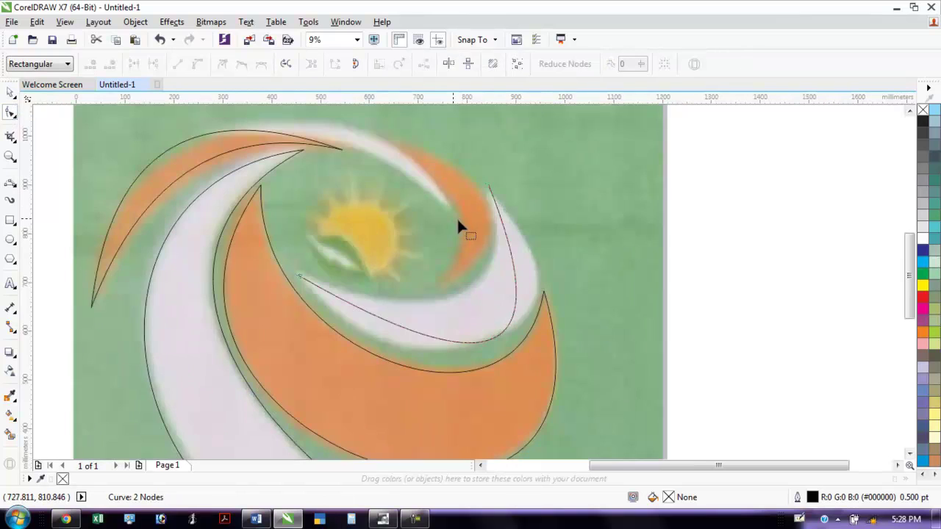
left_click(490, 185)
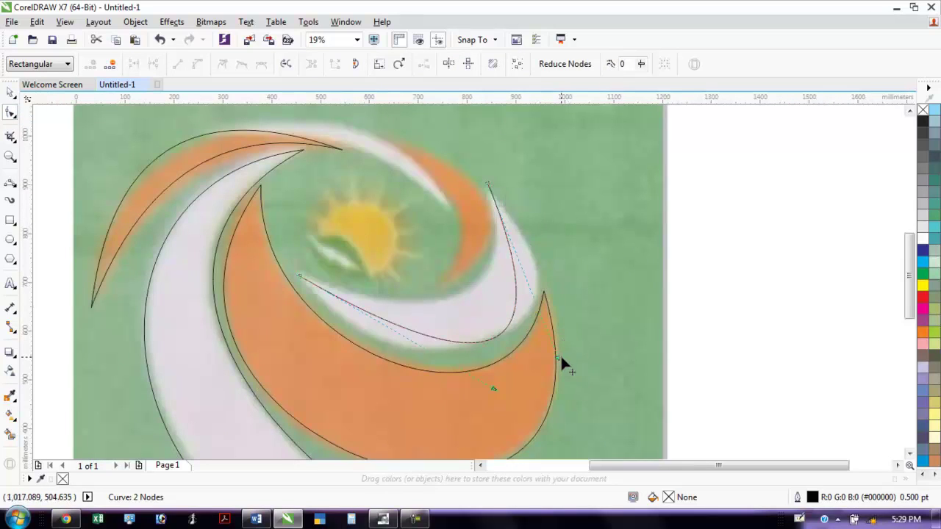
left_click_drag(557, 358, 606, 314)
left_click_drag(491, 389, 423, 436)
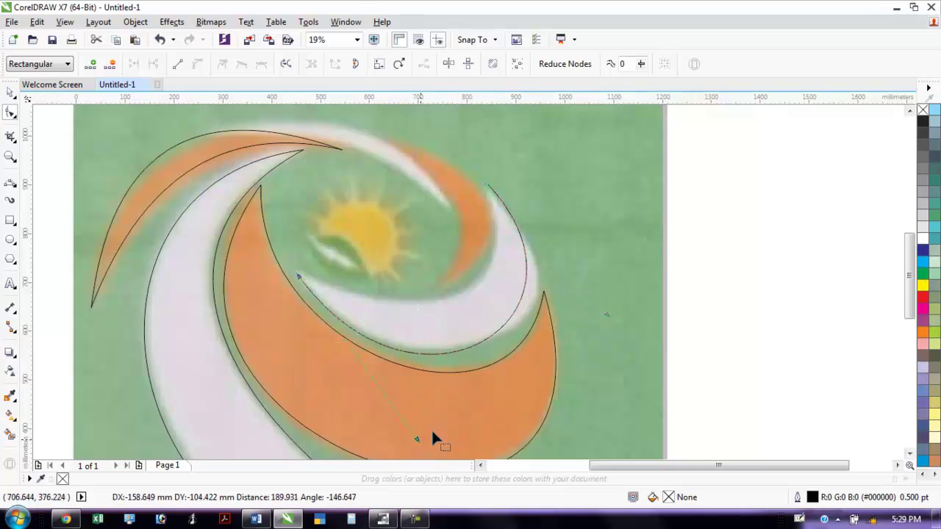
left_click_drag(608, 314, 641, 314)
left_click_drag(488, 193, 483, 200)
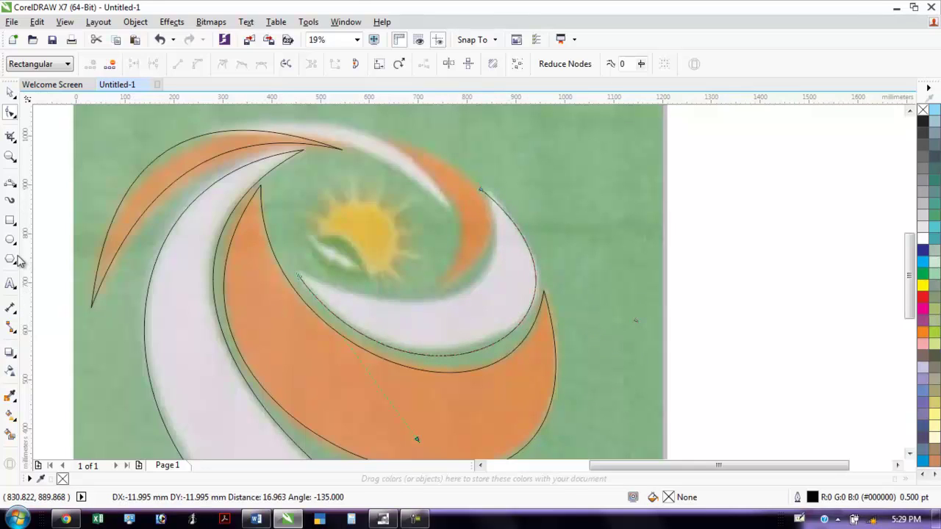
Close the white crescent below the sun with a 3-point curve along its inner edge and nudge its upper tip node into place
left_click(12, 183)
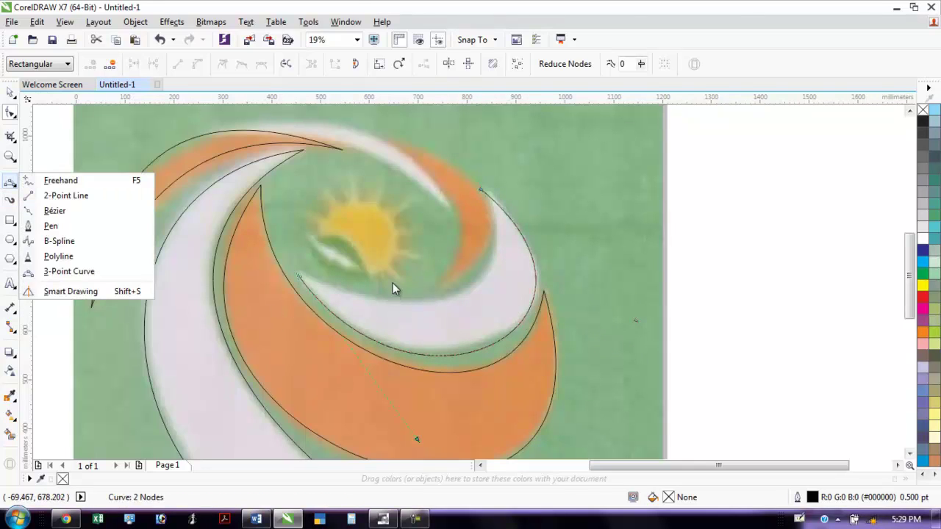
left_click(73, 271)
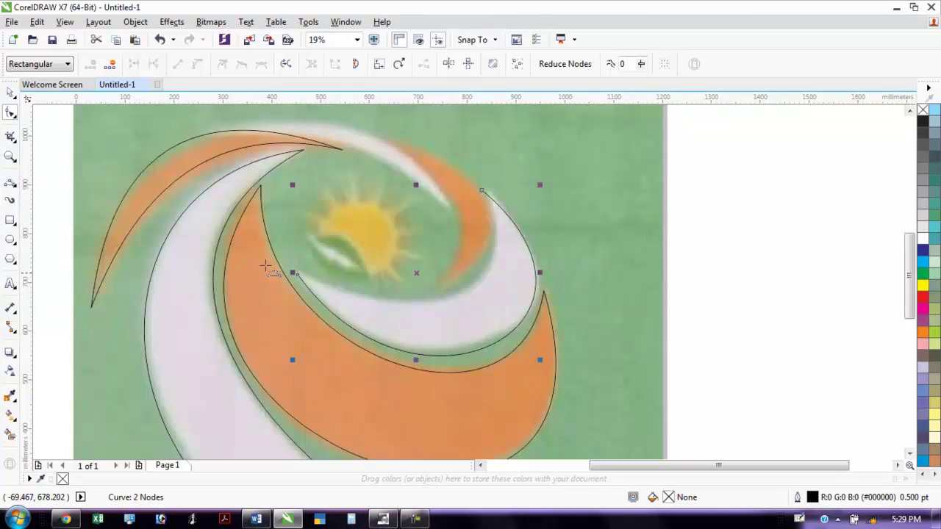
left_click_drag(481, 191, 297, 276)
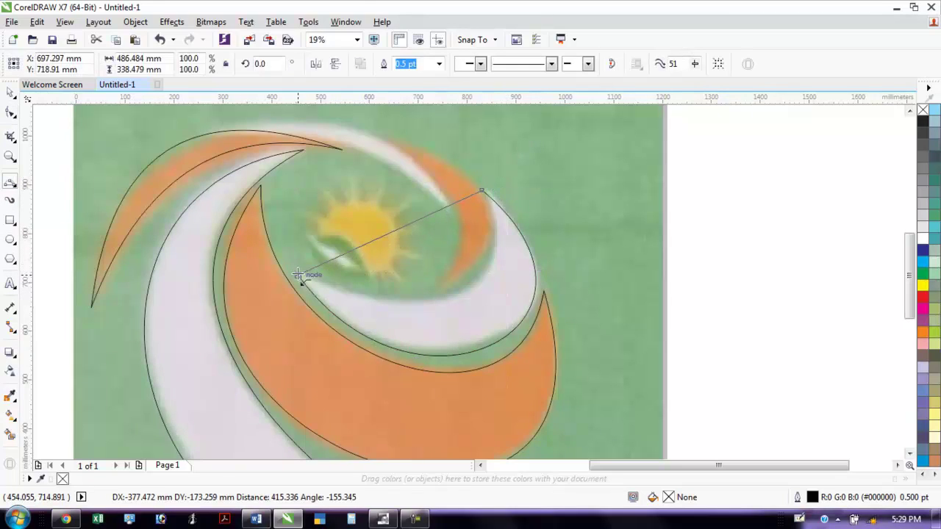
left_click(477, 285)
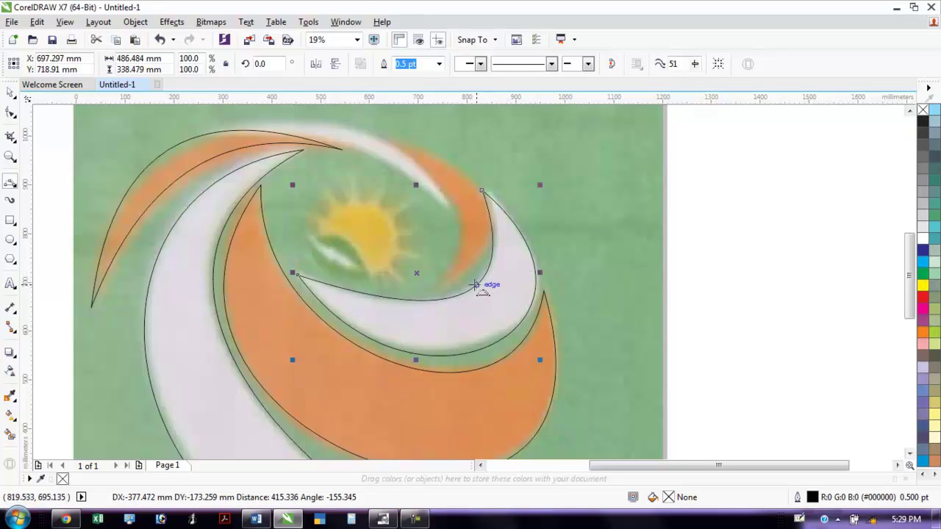
left_click(11, 113)
left_click(485, 194)
left_click_drag(489, 197, 492, 193)
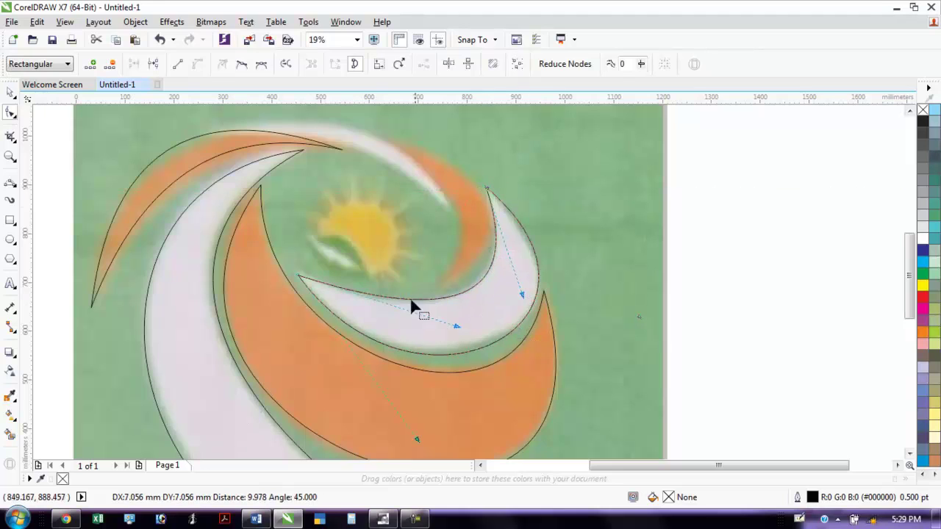
Trace the small orange crescent right of the sun with 3-point curves along its outer and inner edges
left_click(13, 184)
left_click(439, 285)
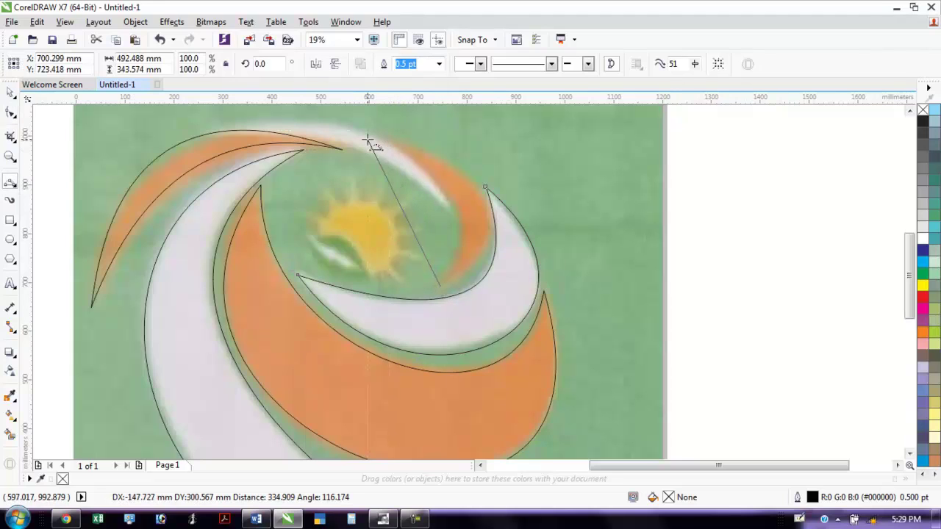
left_click_drag(391, 144, 480, 186)
left_click(484, 187)
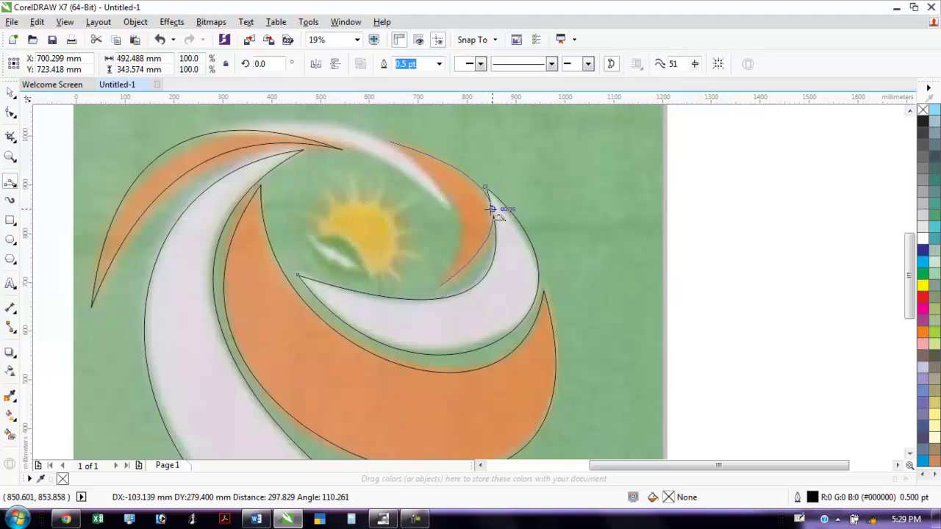
left_click(492, 209)
left_click(440, 287)
left_click(390, 139)
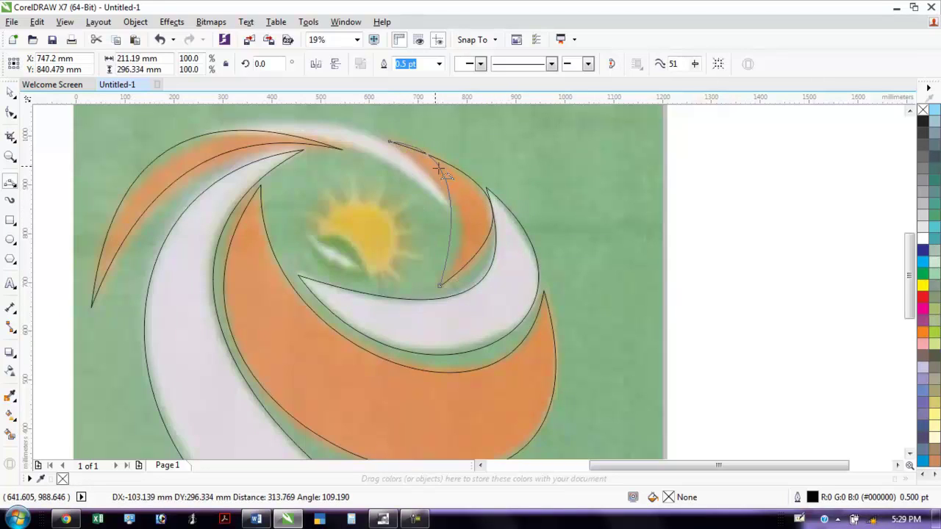
left_click(461, 219)
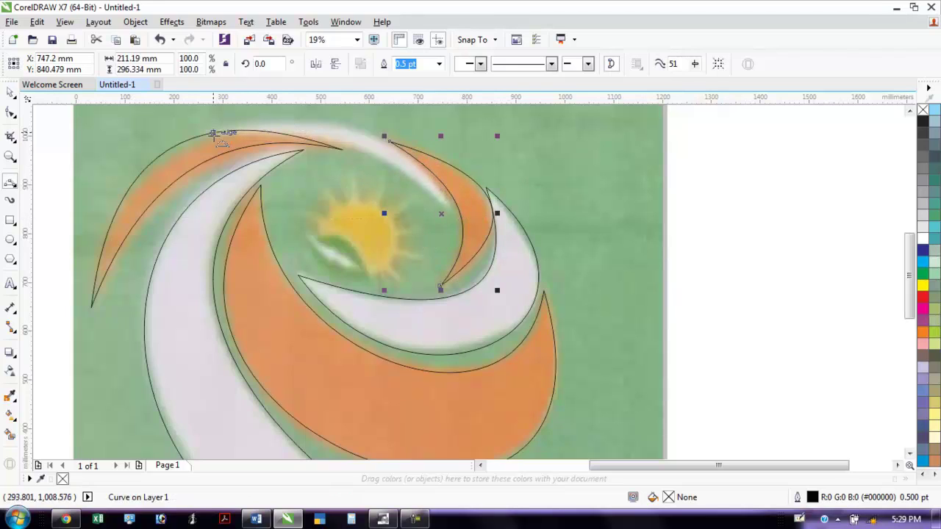
Outline the thin white crescent above the sun with two 3-point curves sharing the same end points
left_click(223, 133)
left_click_drag(436, 207, 457, 203)
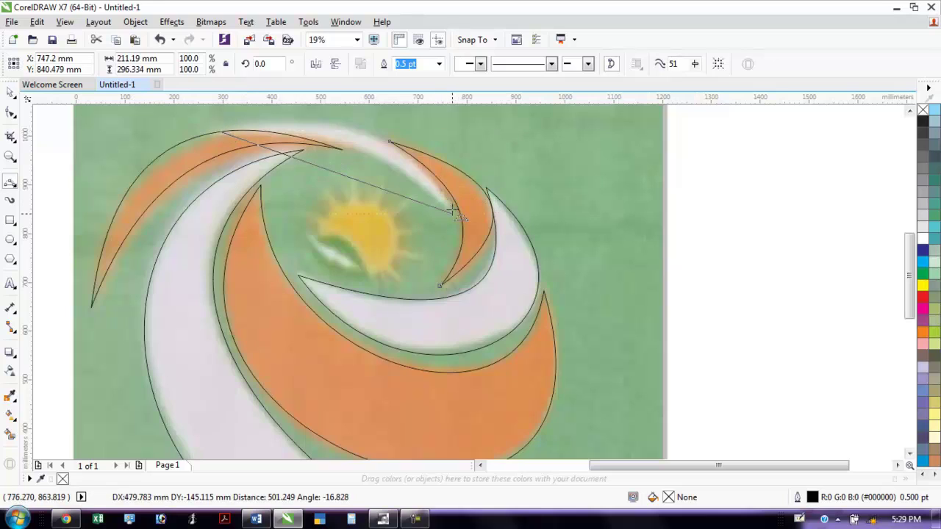
left_click(382, 144)
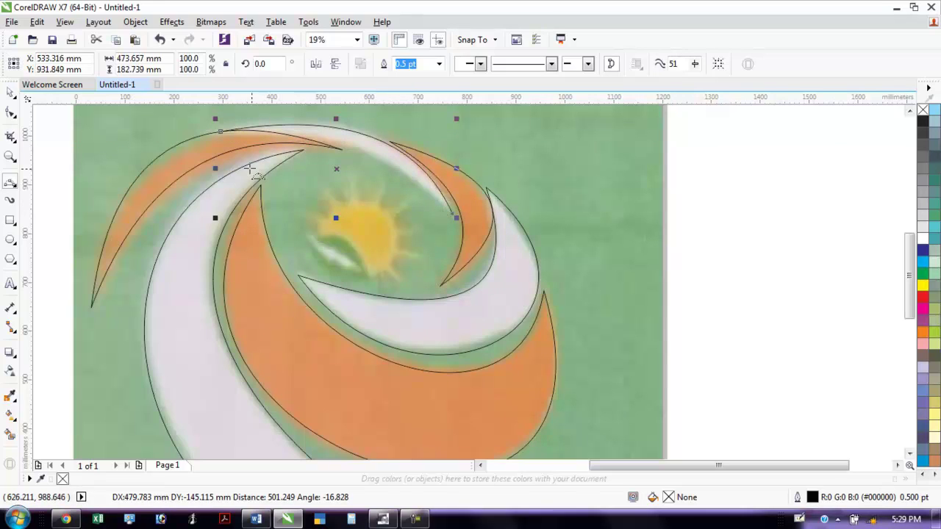
left_click(223, 132)
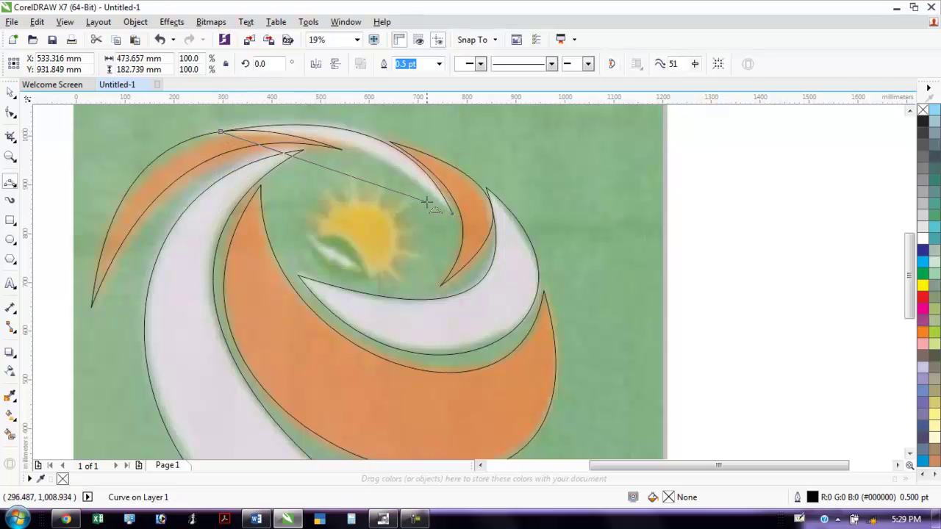
left_click_drag(451, 213, 367, 156)
Select all the traced crescent outlines together with a marquee around the logo
left_click(12, 96)
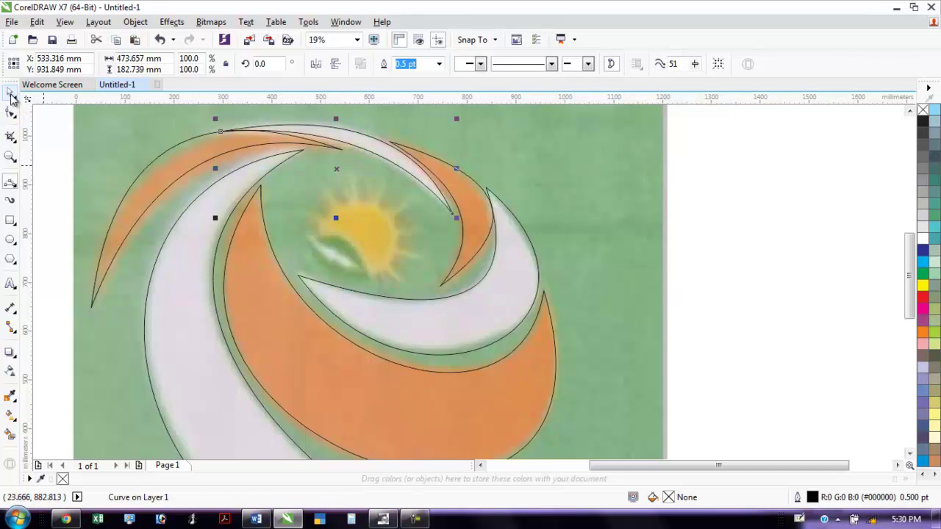
left_click(677, 292)
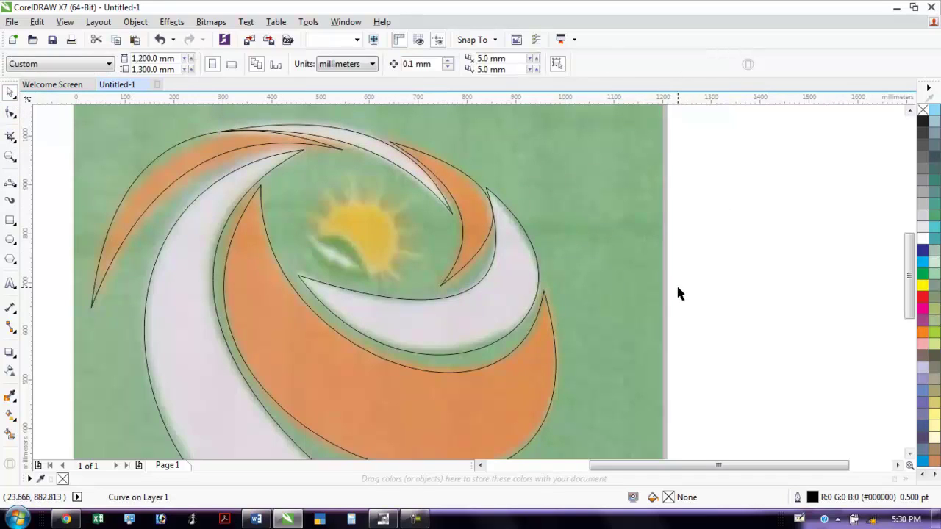
scroll(670, 301, "down", 2)
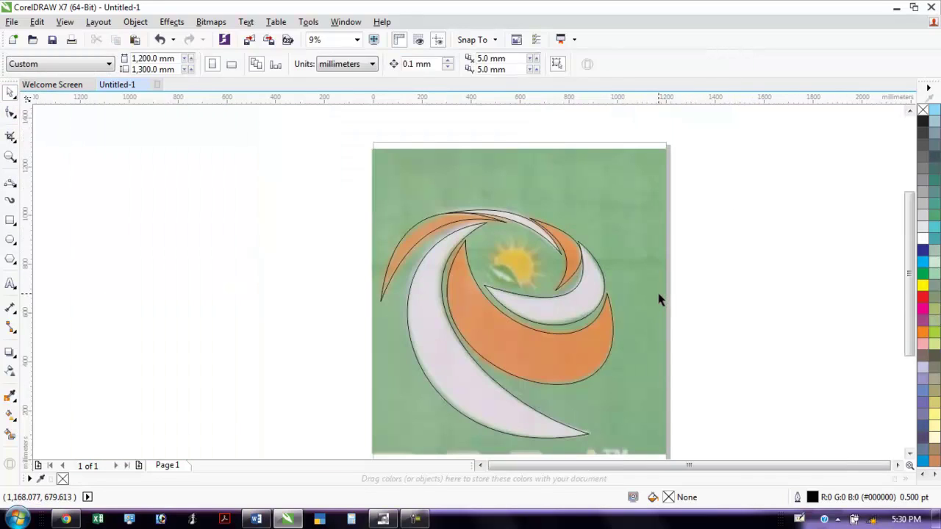
scroll(660, 299, "up", 1)
mouse_move(709, 164)
left_mouse_down()
mouse_move(367, 388)
mouse_move(279, 458)
mouse_move(286, 416)
left_mouse_up()
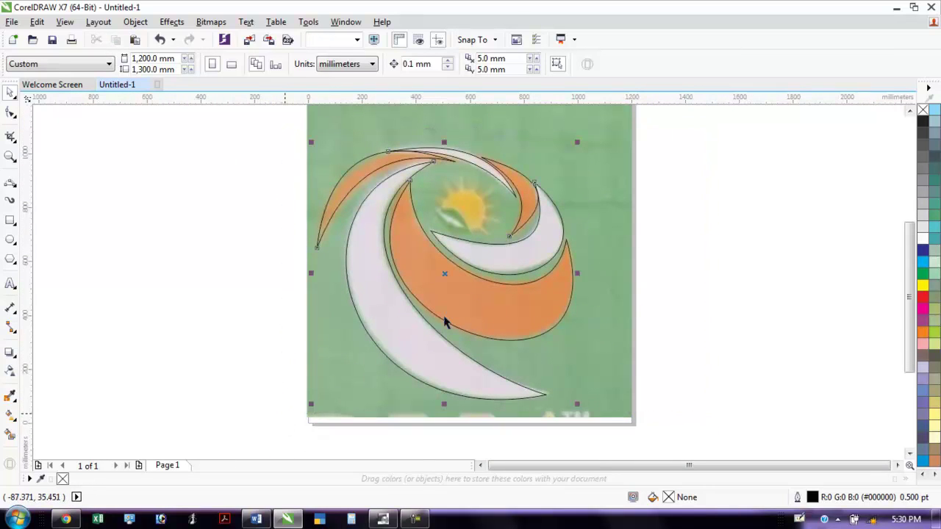
Move all the traced crescent outlines off the image onto the empty area beside the page and deselect them
left_click_drag(443, 278, 787, 255)
left_click(733, 390)
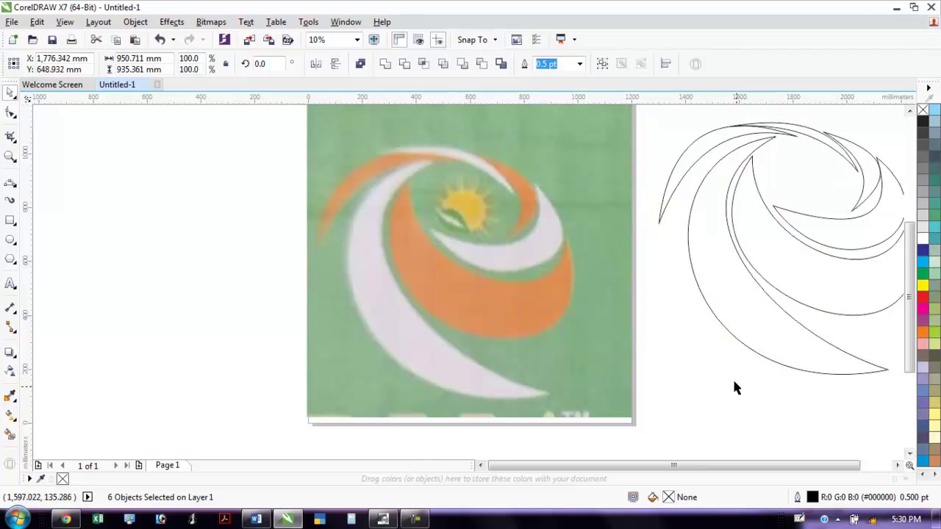
left_click(755, 348)
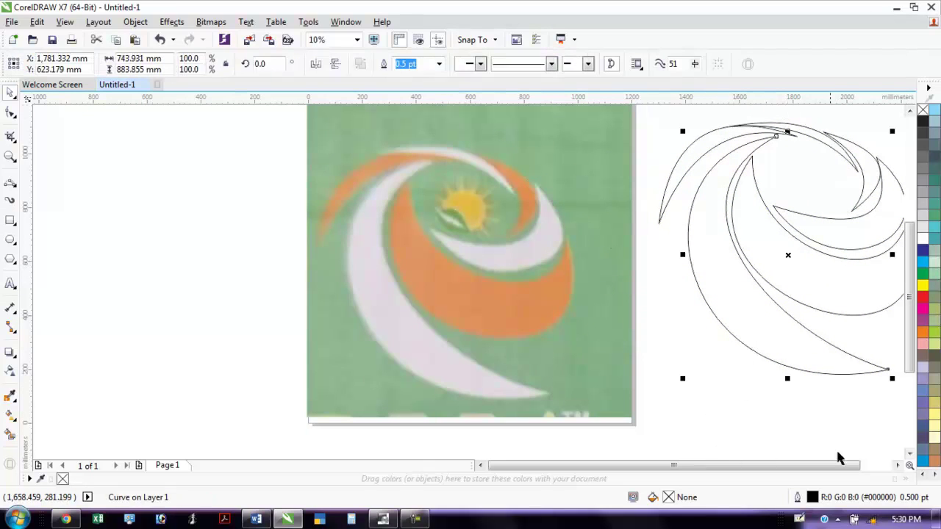
left_click(897, 466)
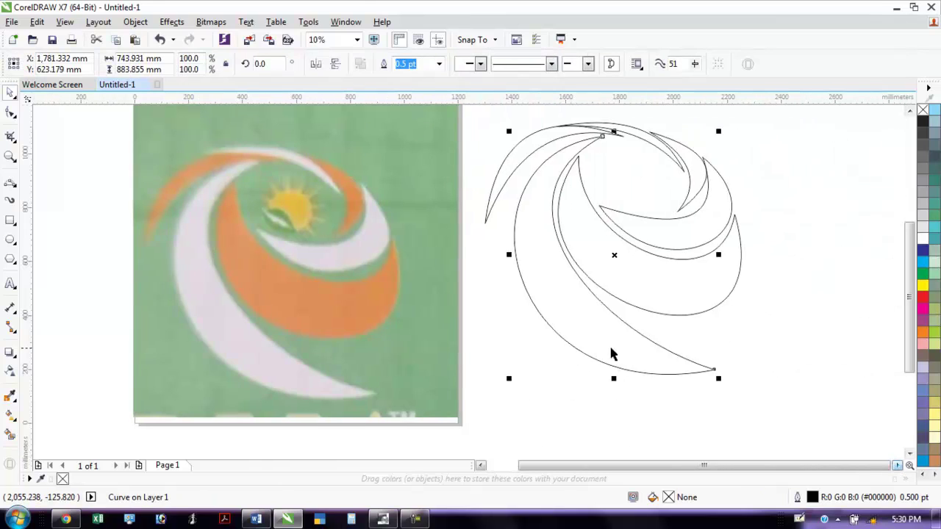
left_click(778, 316)
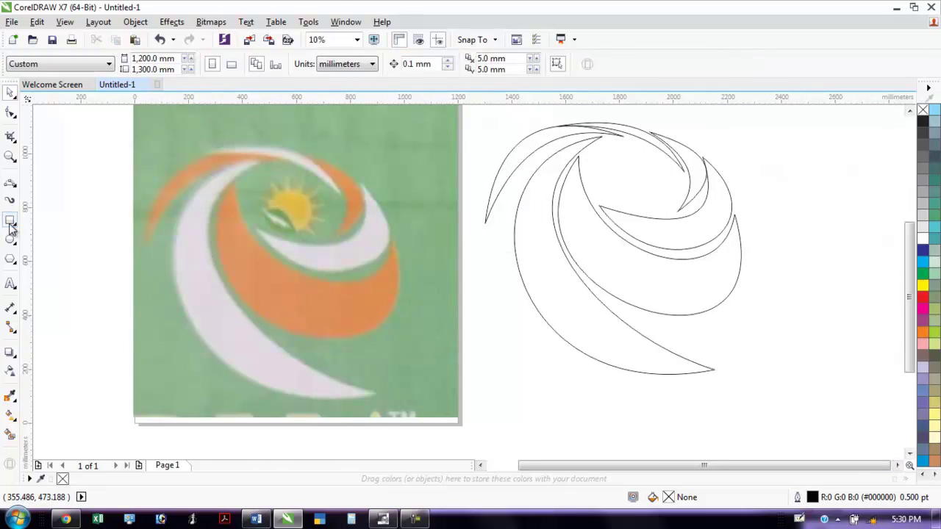
Draw a rectangle about 1,124 × 1,070 mm around the crescent outlines and give it an elliptical fountain fill from red #D43131 to white
left_click_drag(477, 113, 781, 402)
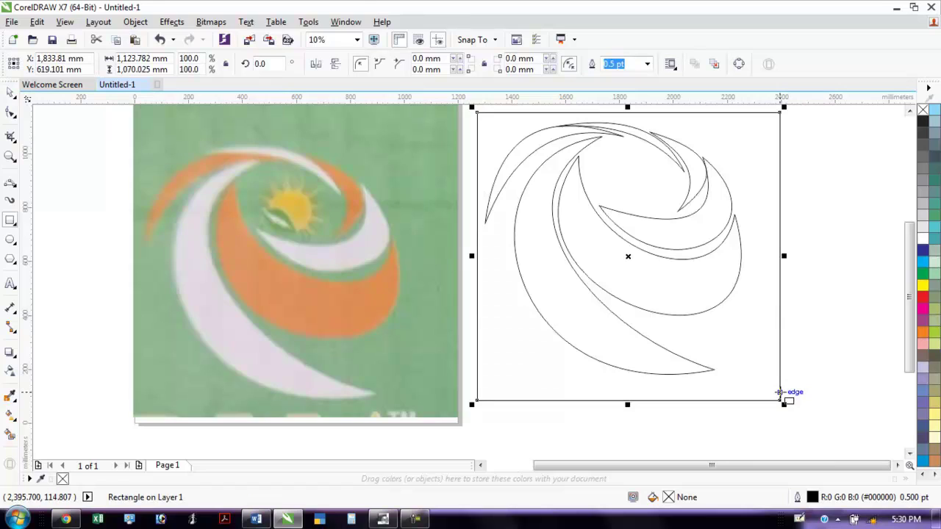
key("F11")
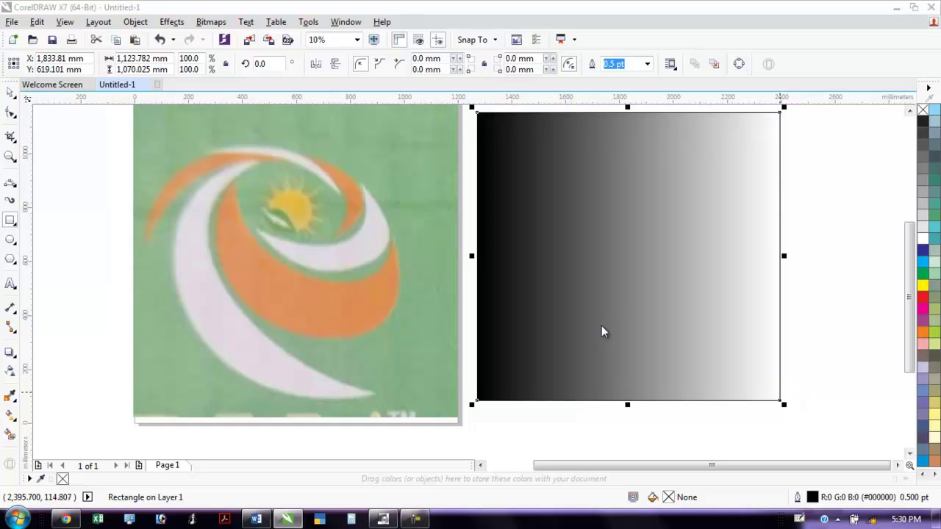
left_click(447, 209)
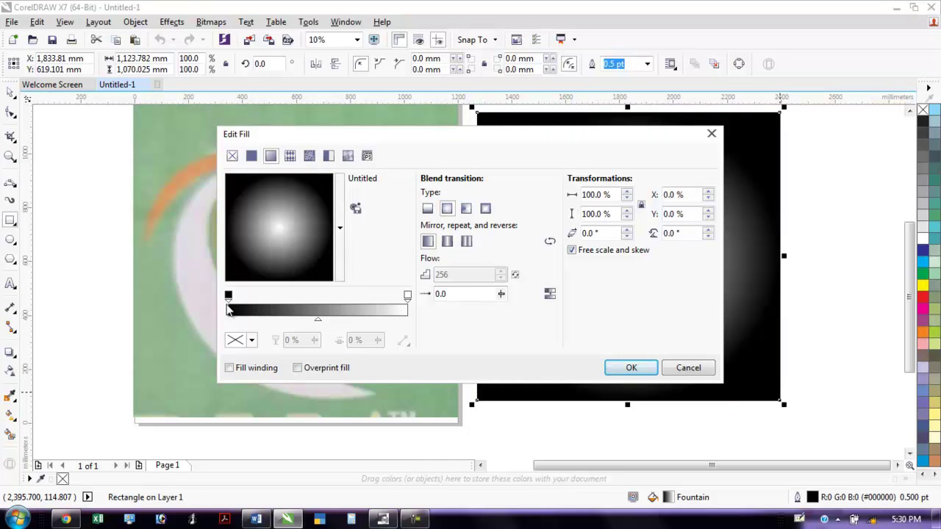
left_click(228, 298)
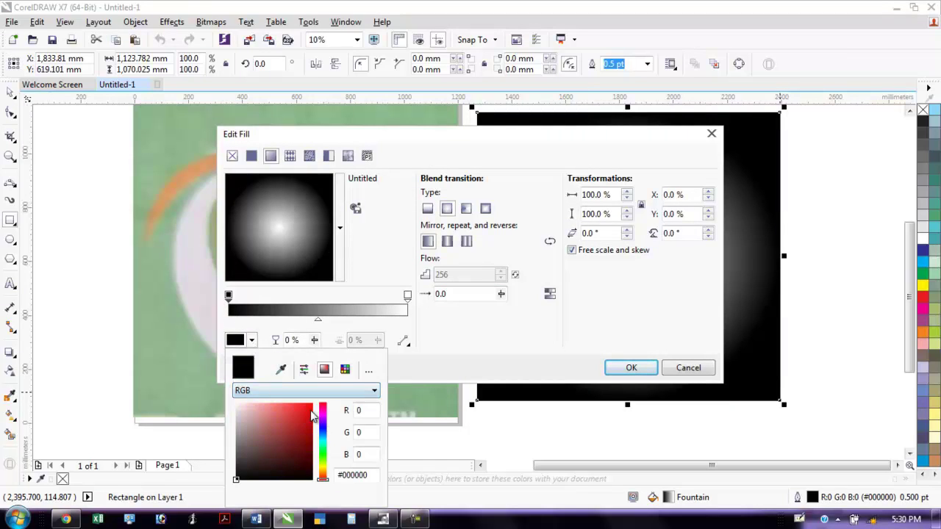
left_click(295, 417)
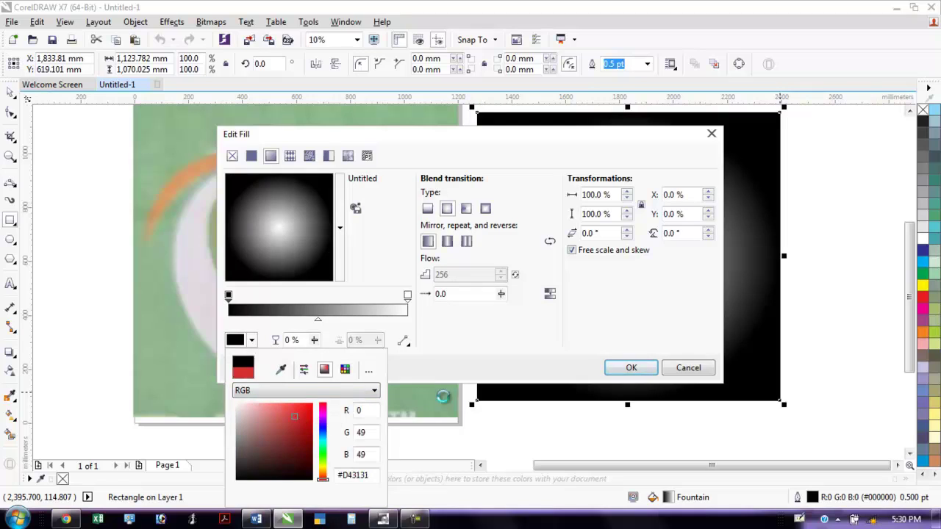
left_click(637, 373)
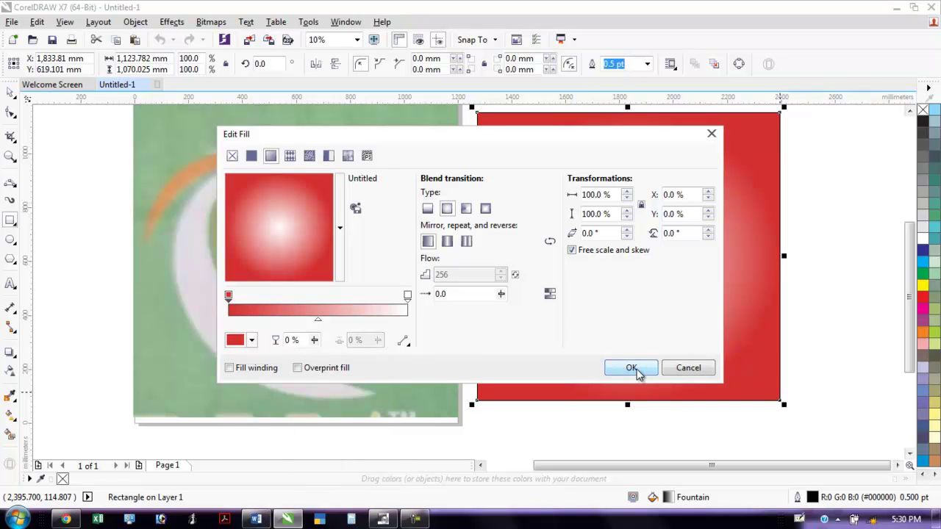
left_click(634, 368)
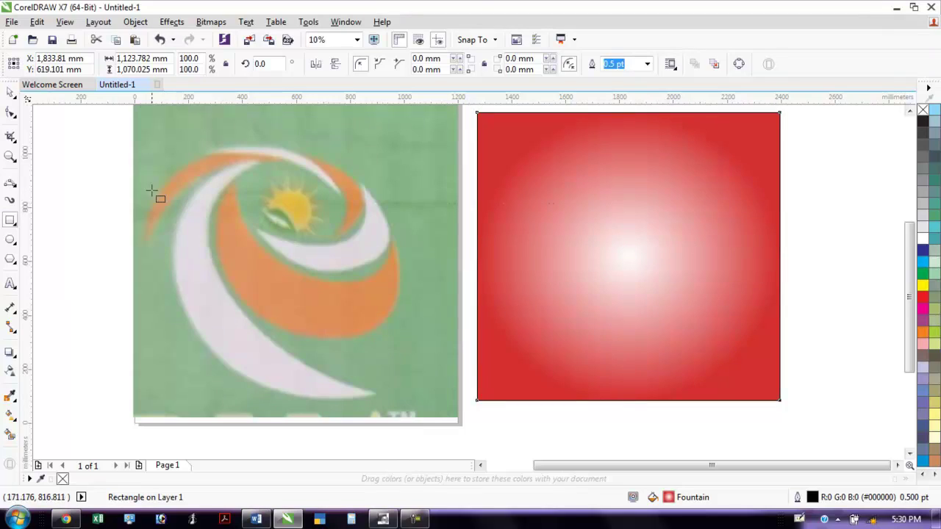
Send the red gradient rectangle behind the crescent outlines and deselect it
left_click(10, 91)
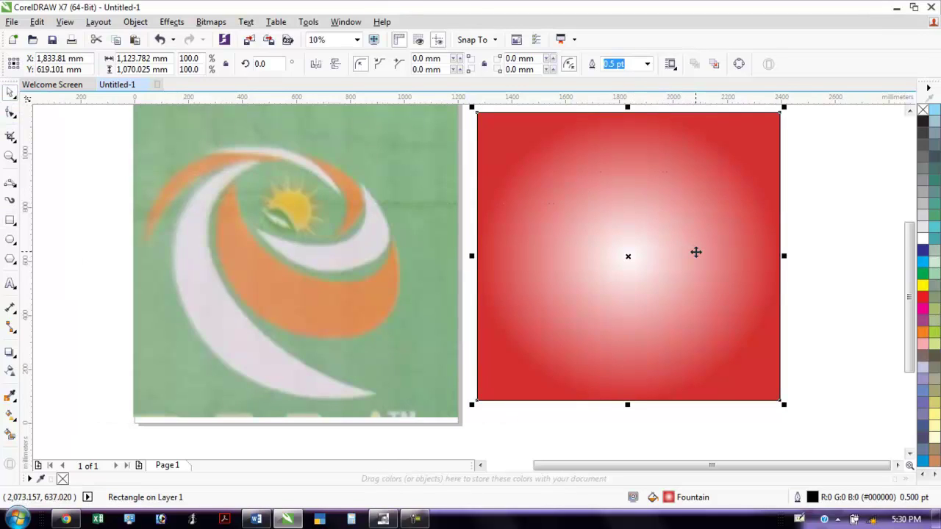
key("shift+Page_Down")
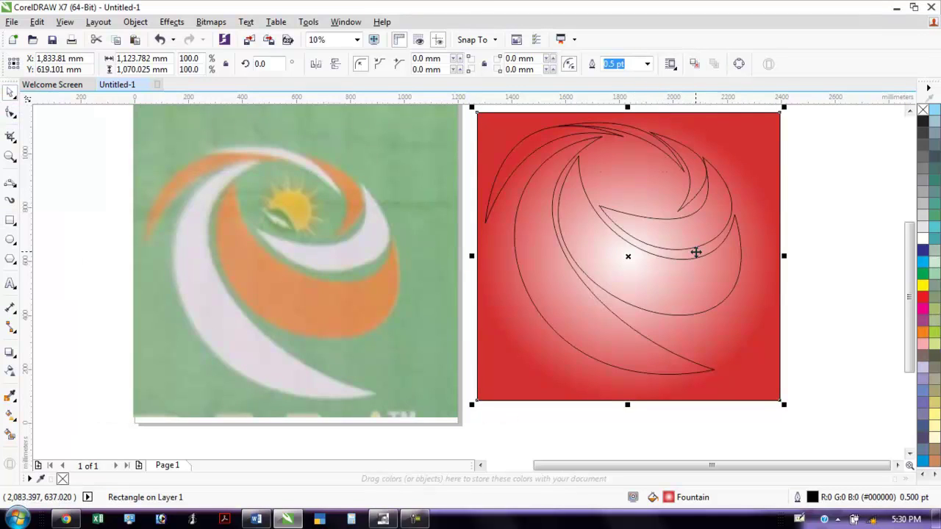
left_click(840, 235)
Fill the large outer crescent white and the wide crescent nested inside it orange
left_click(651, 326)
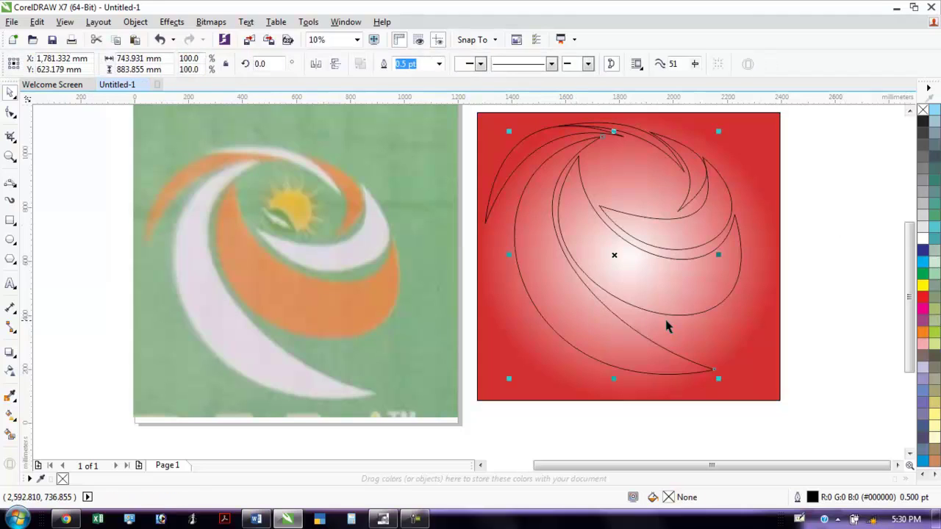
left_click(924, 242)
left_click(685, 308)
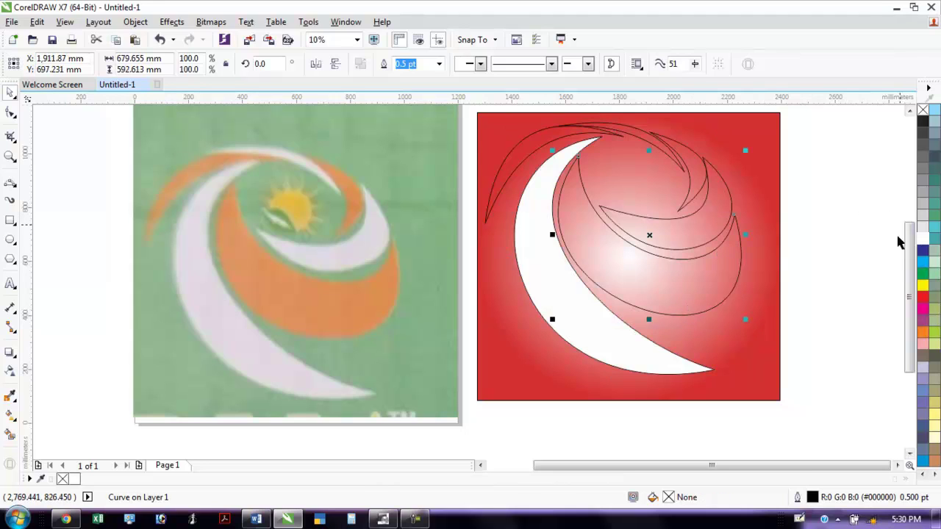
left_click(924, 332)
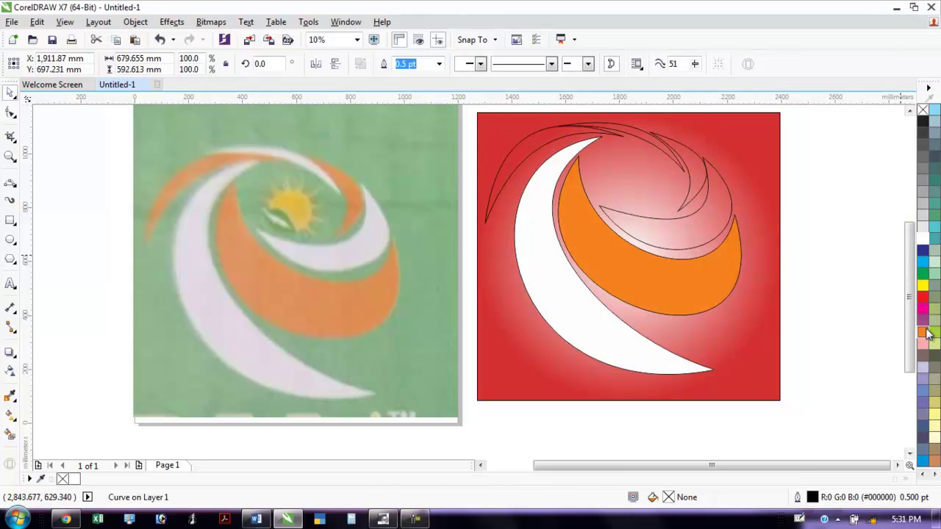
Fill the inner crescent below the sun area white and the small crescent right of that area orange
left_click(717, 214)
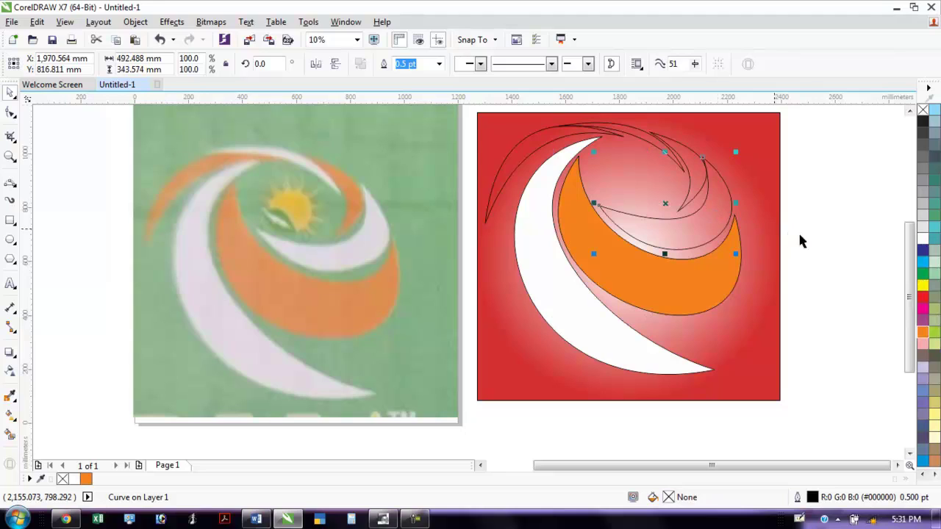
left_click(924, 239)
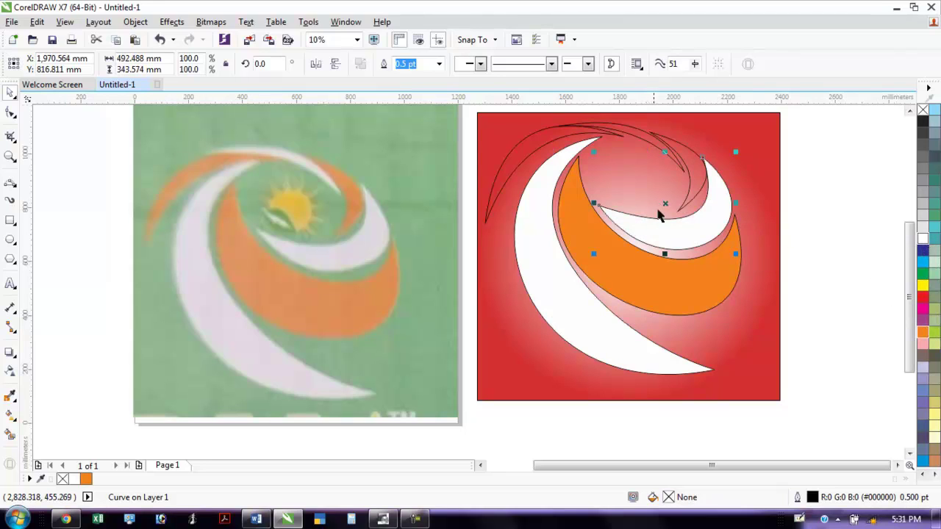
left_click(691, 176)
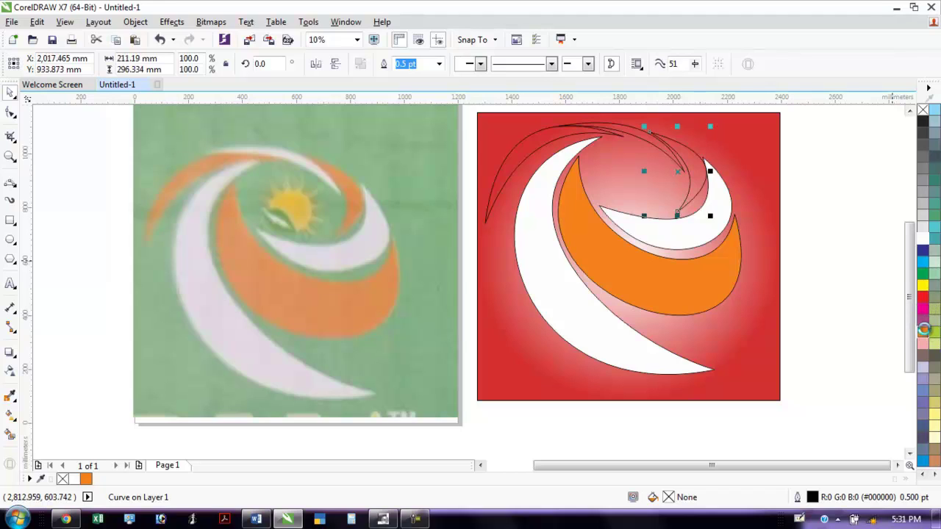
left_click(924, 332)
Fill the thin upper crescent white and the upper-left crescent orange
left_click(653, 147)
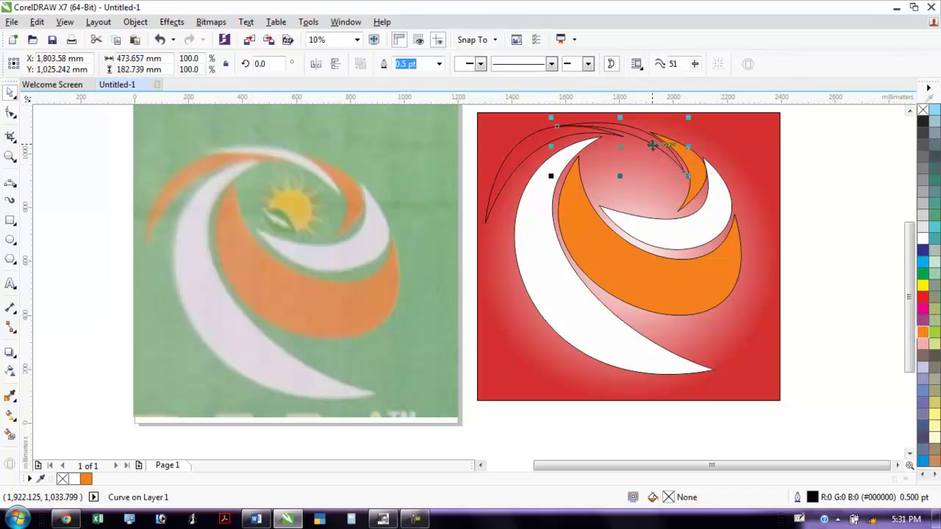
left_click(923, 241)
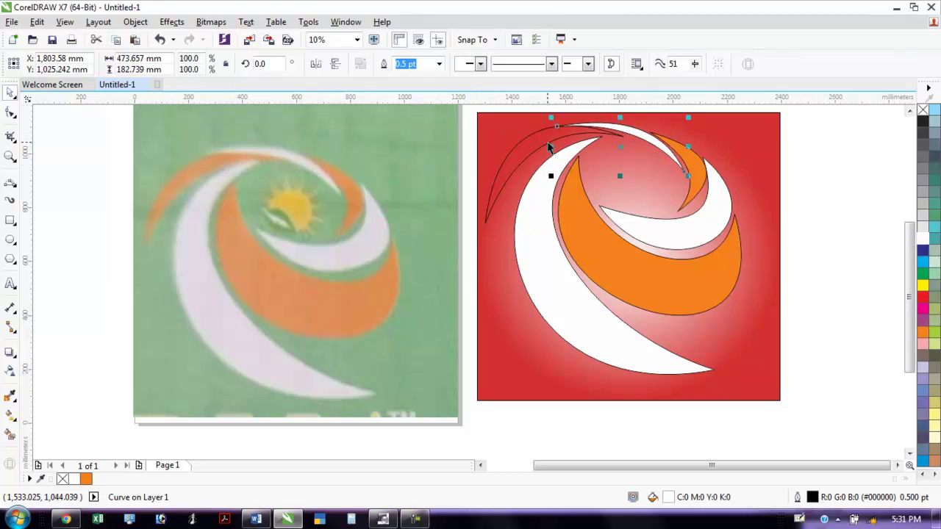
left_click(550, 143)
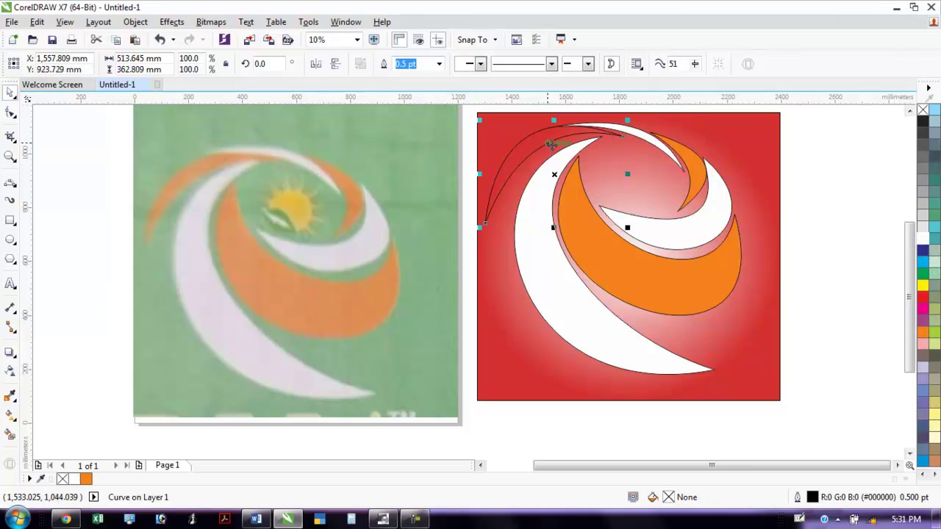
left_click(922, 333)
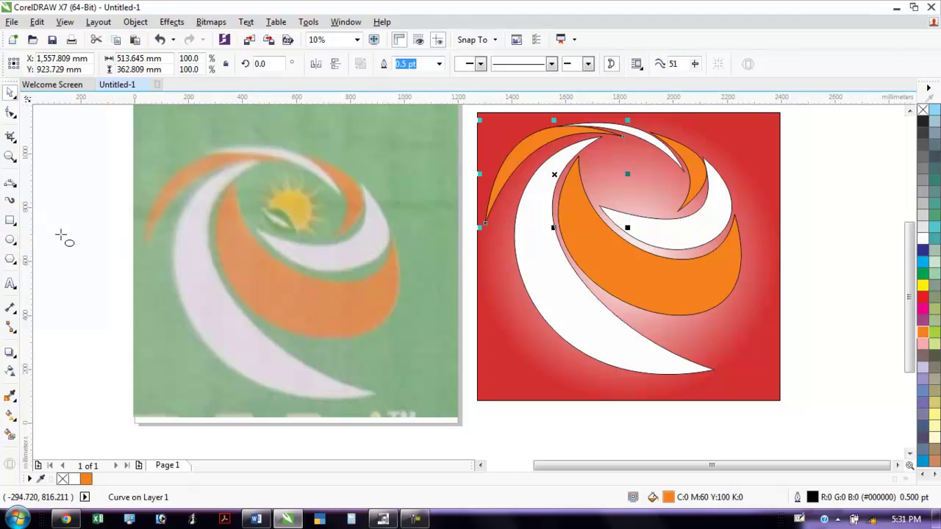
Draw an ellipse over the sun in the image and adjust it to fit the disc, about 158 × 151 mm
scroll(254, 200, "up", 2)
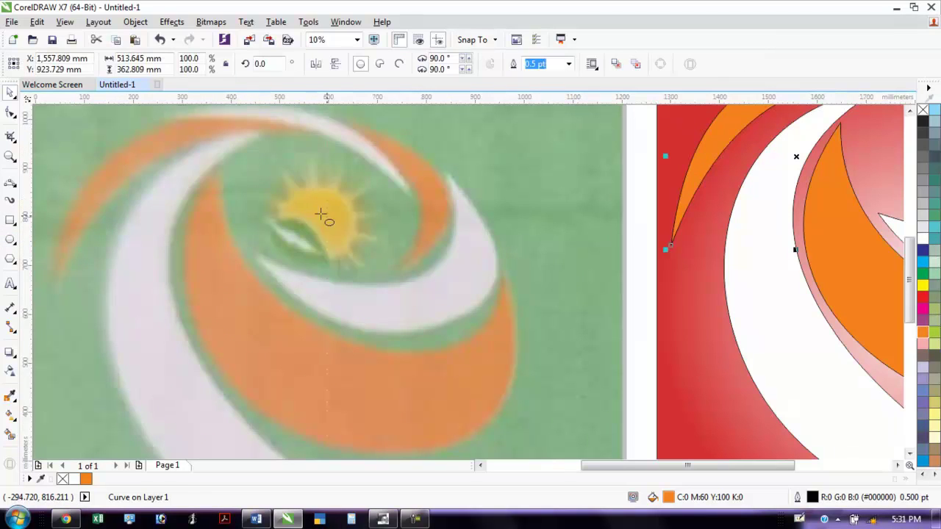
left_click_drag(273, 182, 357, 269)
left_click_drag(311, 224, 316, 230)
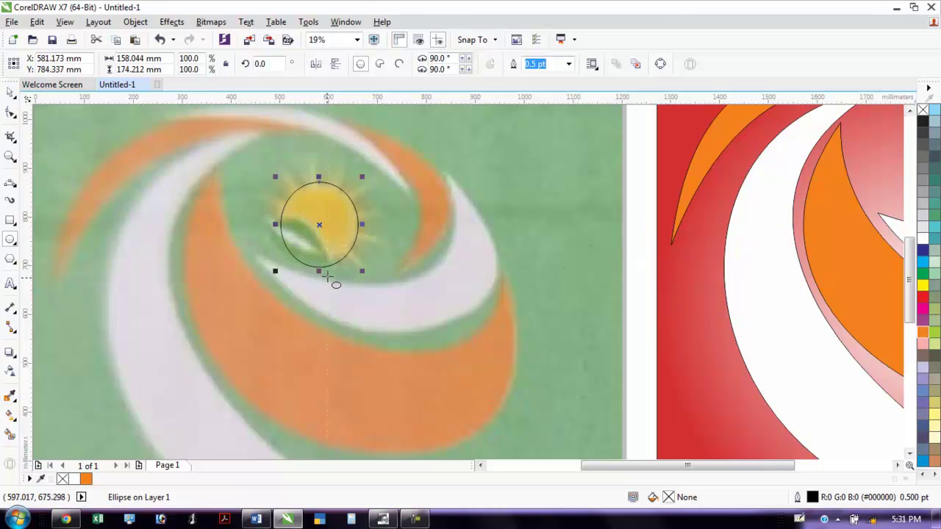
left_click_drag(318, 271, 321, 261)
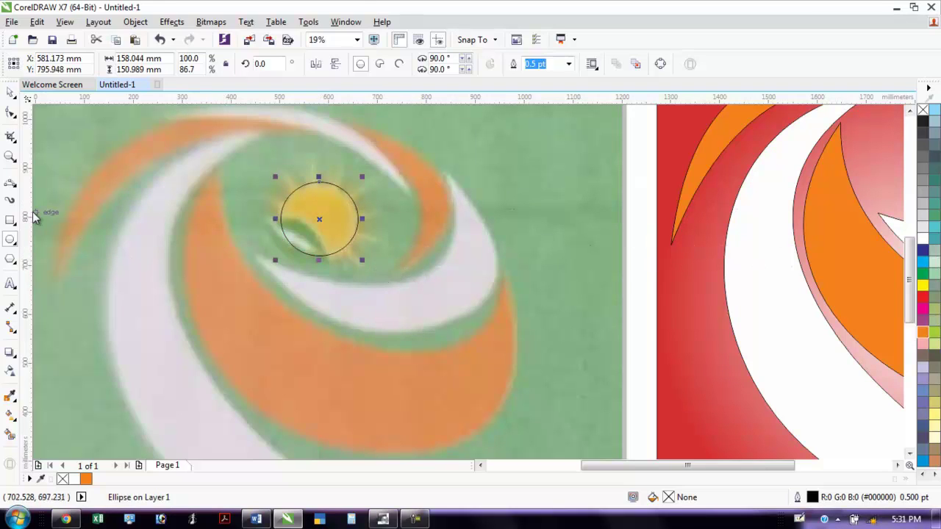
Draw a short diagonal 2-point line across the sun circle's upper-left edge as a ray, about 31 mm wide and 48 mm high
left_click(15, 187)
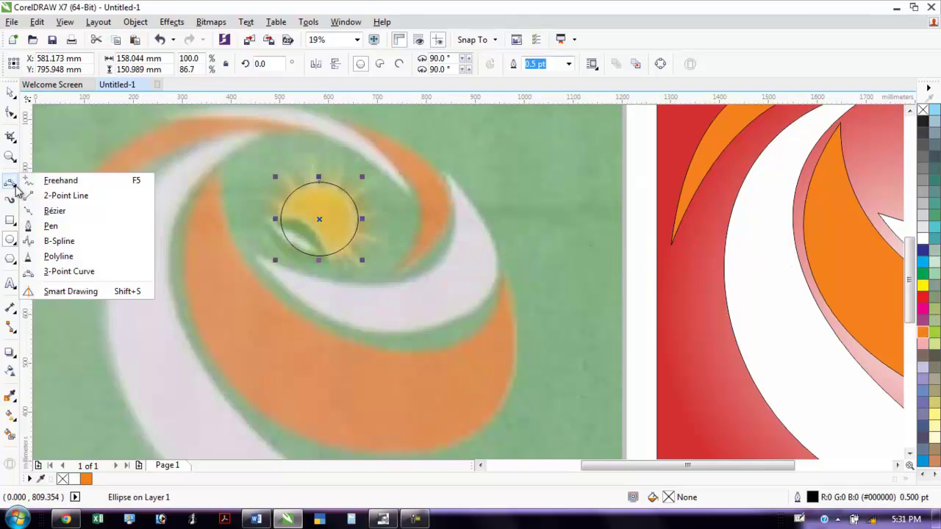
left_click(87, 195)
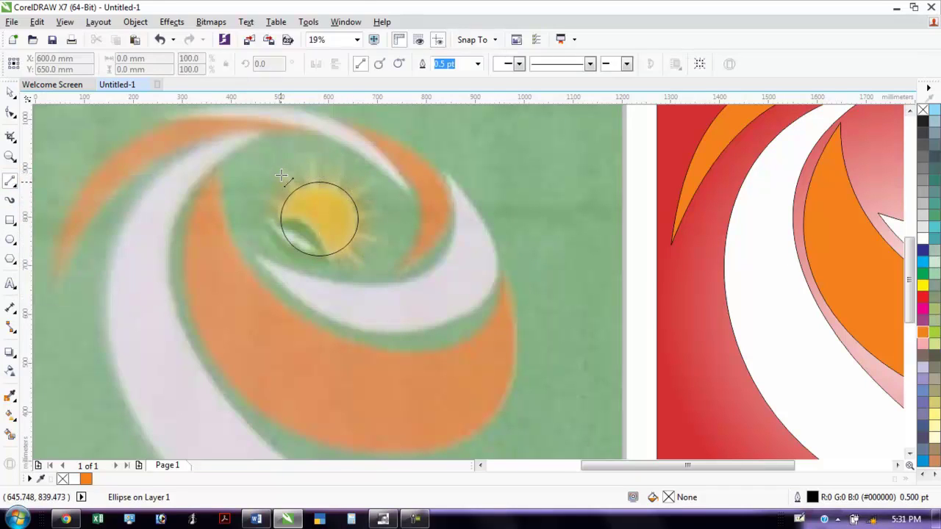
left_click_drag(281, 177, 298, 200)
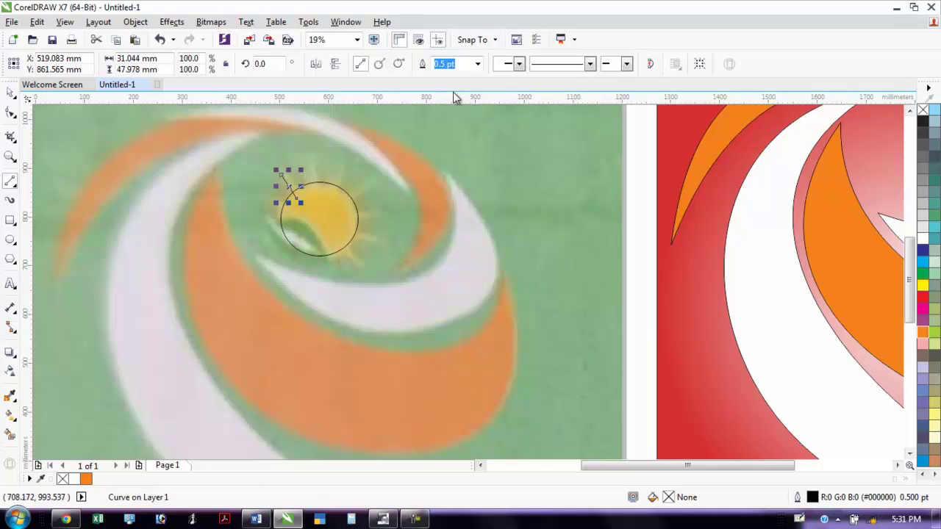
Set the ray line's outline width to 3.0 pt with round line caps
key("F12")
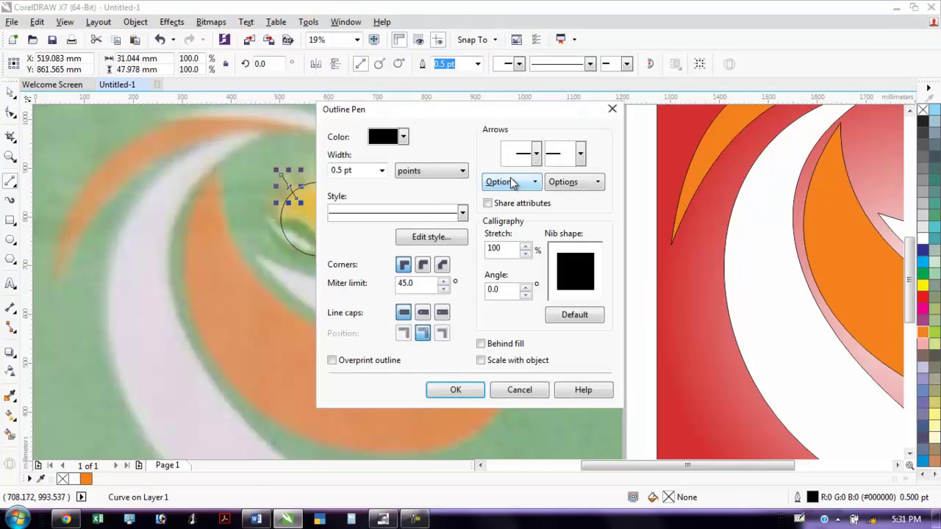
left_click(382, 171)
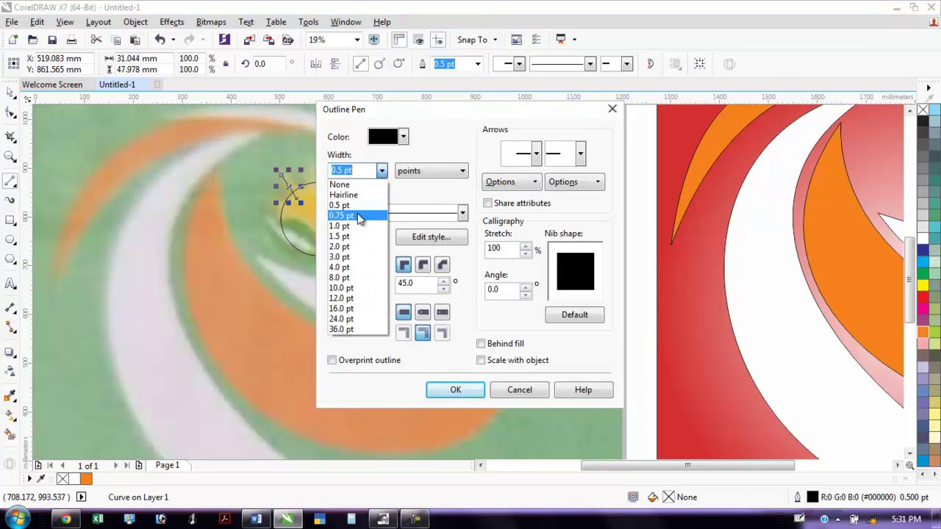
left_click(357, 257)
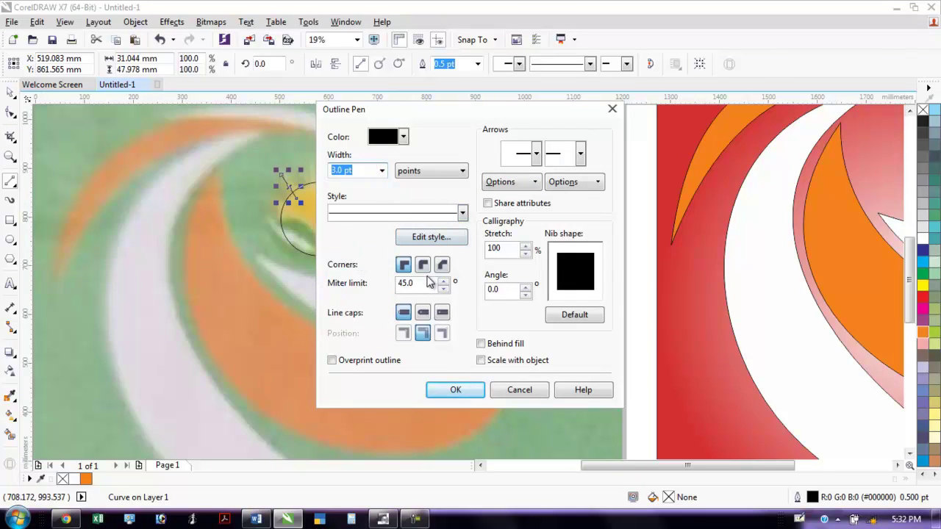
left_click(428, 315)
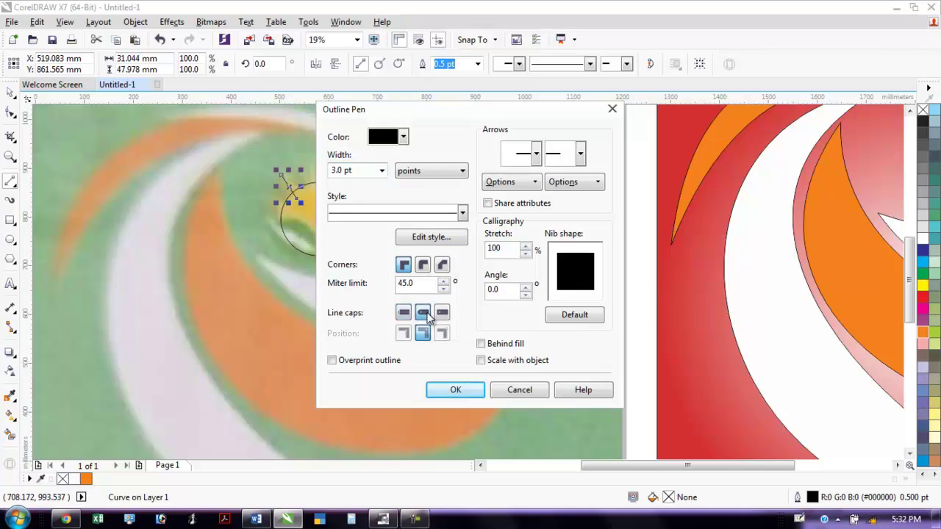
left_click(473, 390)
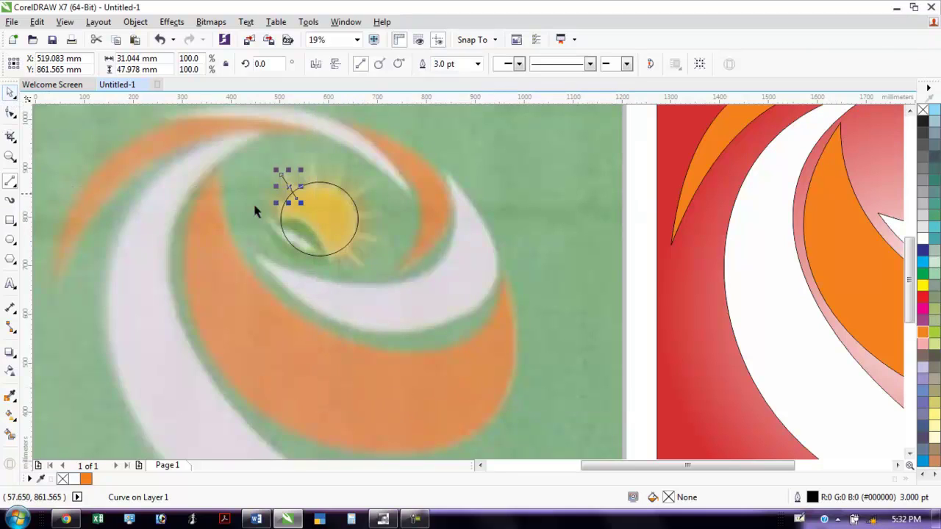
Fill the sun ellipse with yellow and change the ray line's outline colour to white
left_click(322, 213)
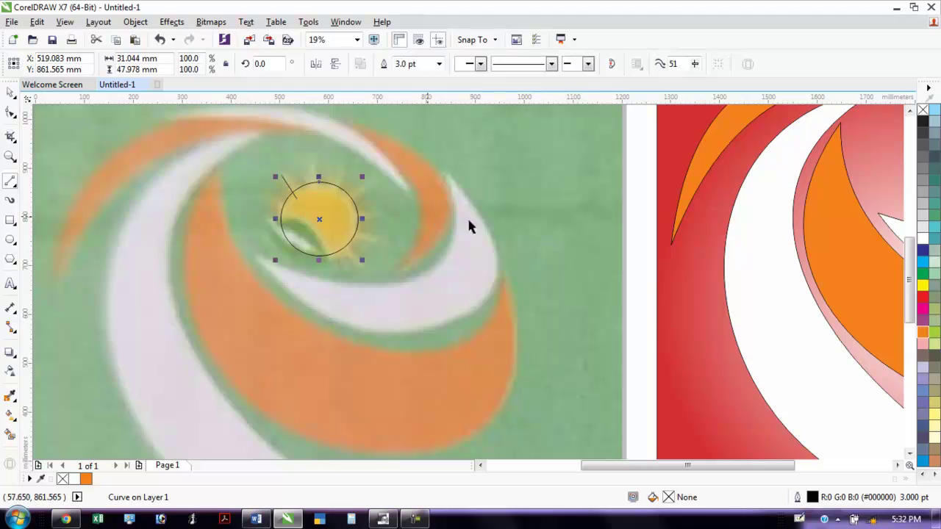
left_click(923, 284)
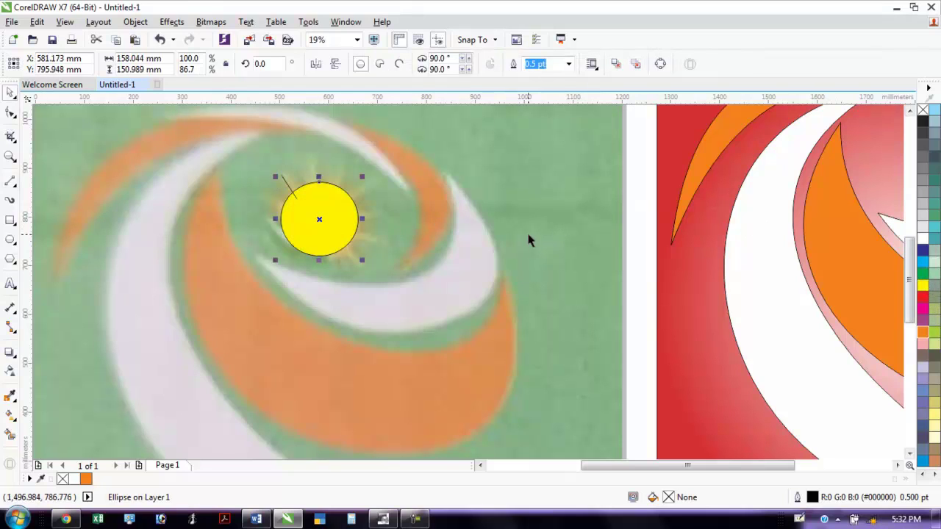
left_click(293, 189)
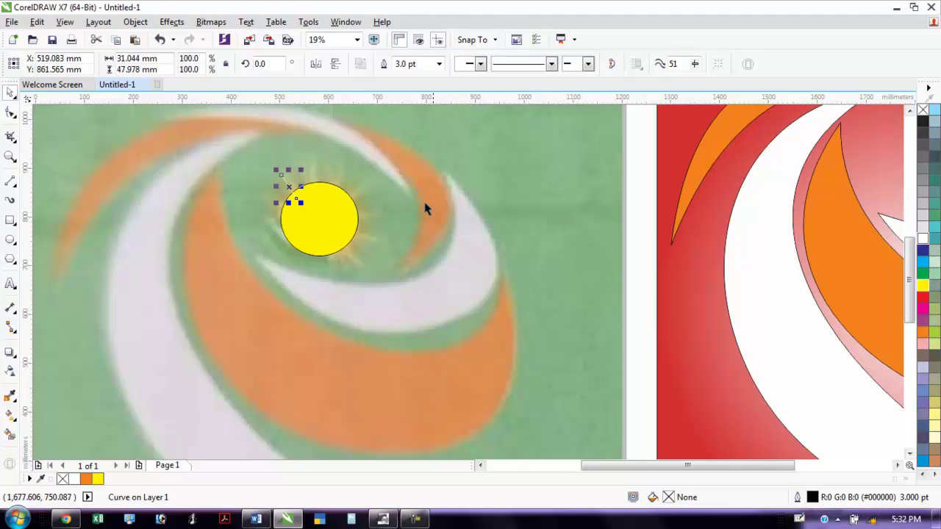
Rotate a copy of the ray about 19° clockwise around the sun's centre and repeat the copy until rays surround the disc
left_click(290, 187)
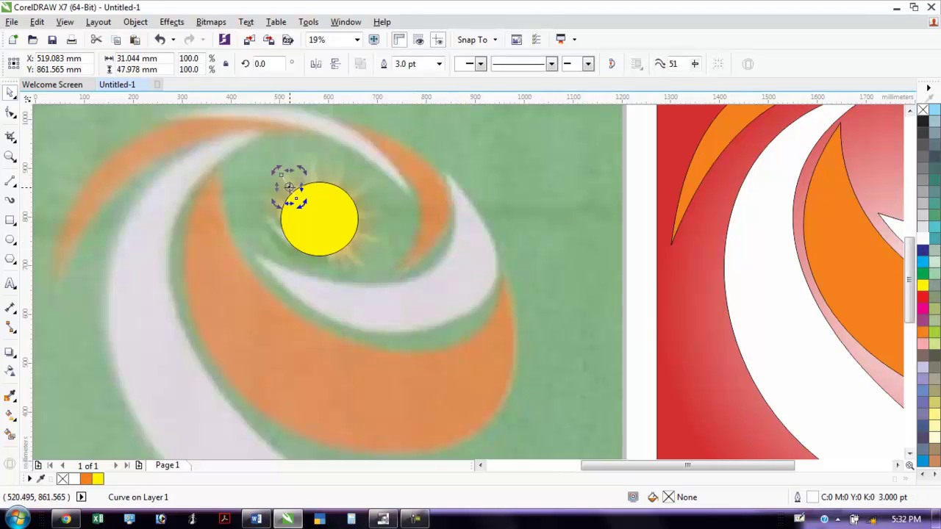
left_click_drag(305, 170, 316, 169)
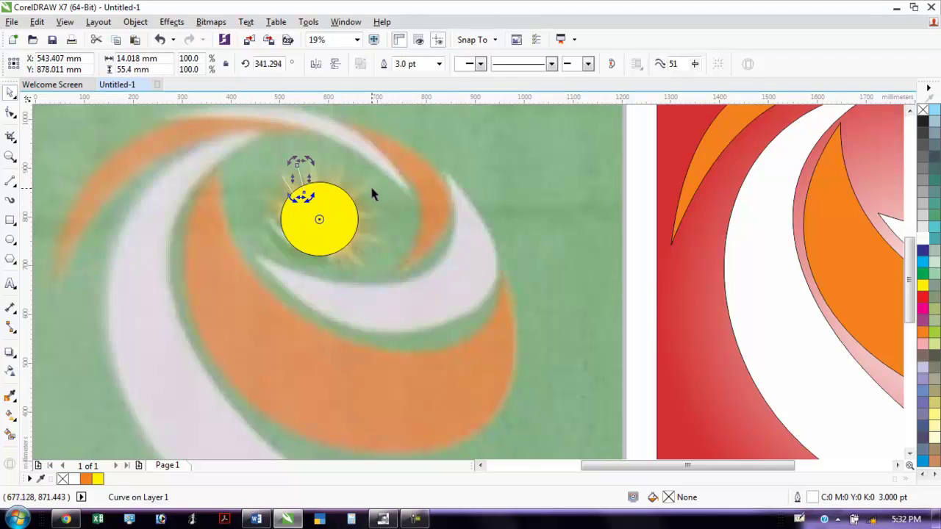
key("ctrl+r")
key("ctrl+r")
key("ctrl+r")
key("ctrl+r")
left_click_drag(372, 189, 372, 193)
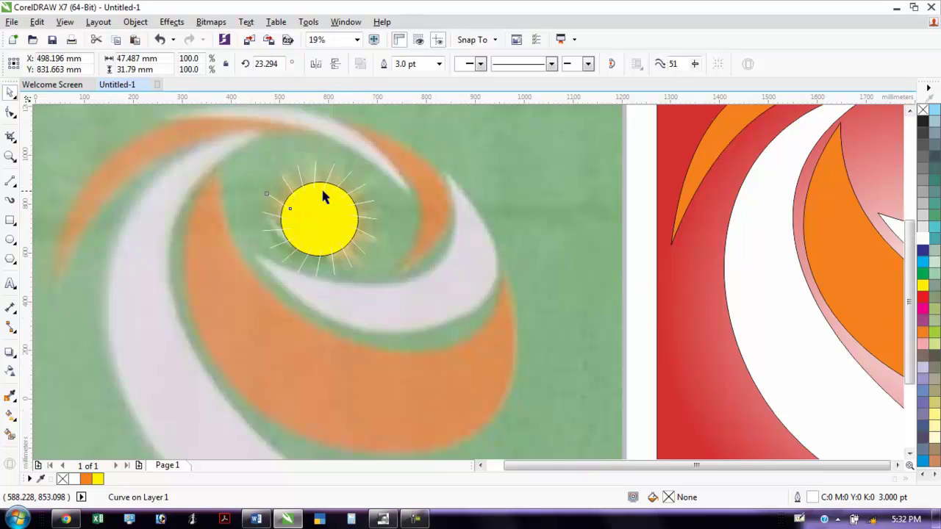
Move the yellow sun together with all its rays into the matching spot between the crescents on the red artwork
scroll(322, 186, "down", 2)
left_click_drag(140, 151, 381, 256)
left_click_drag(324, 201, 635, 165)
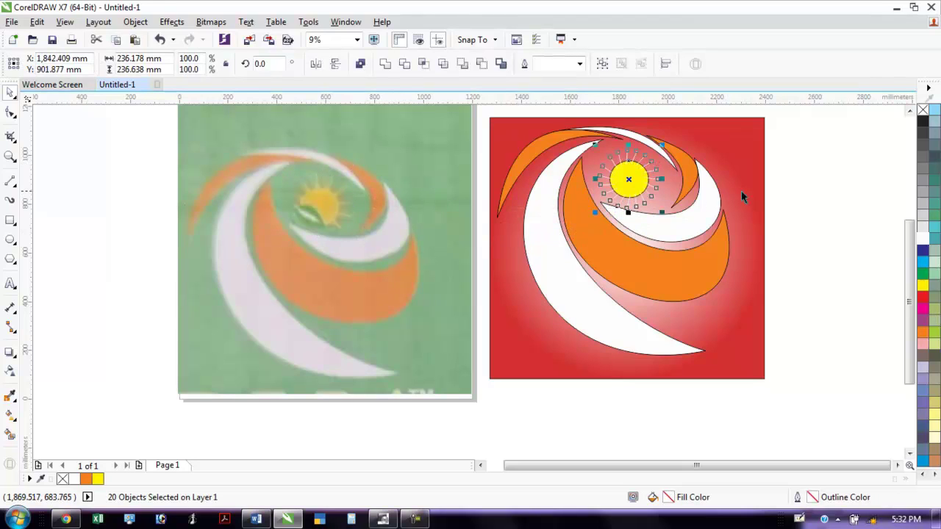
left_click(796, 179)
Remove the outline from the yellow sun disc in the red artwork
left_click(641, 180)
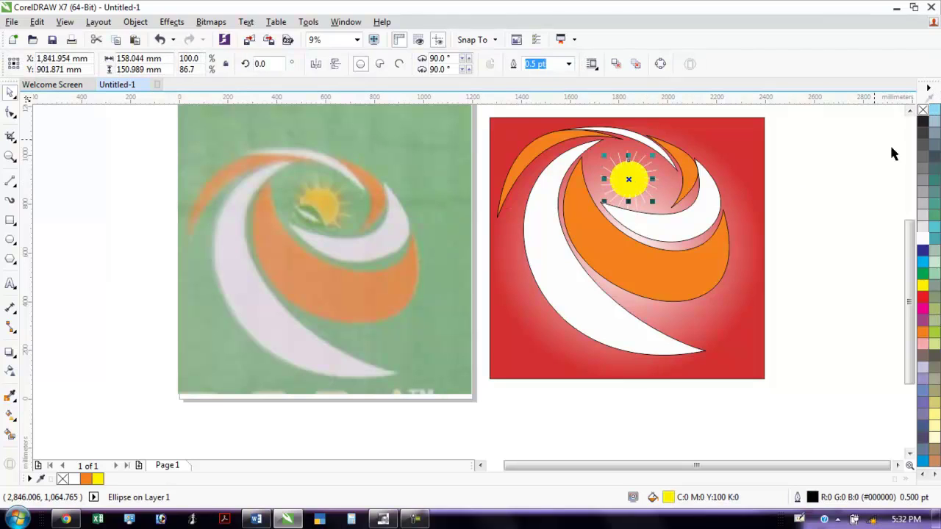
key("Escape")
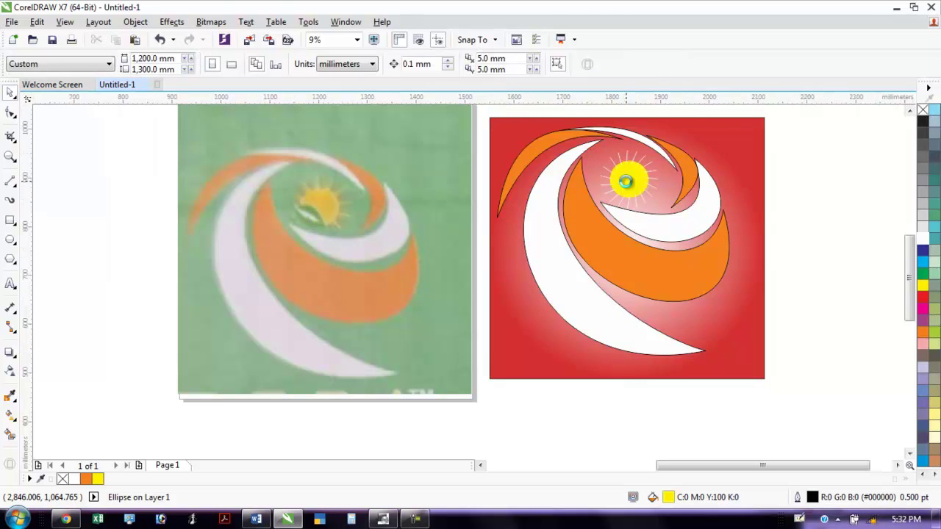
scroll(626, 181, "up", 2)
left_click(629, 149)
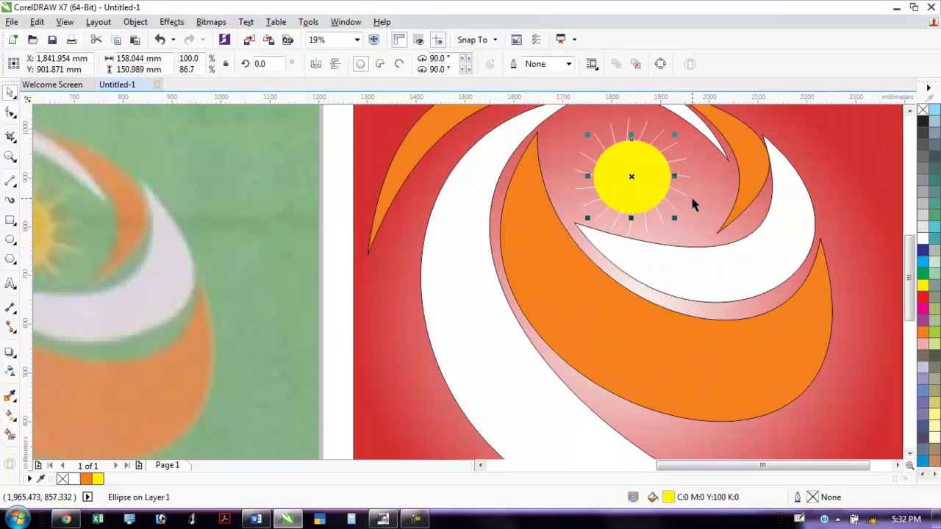
Draw a 3-point curve along the upper edge of the leaf in the reference image, about 107 × 107 mm
key("F4")
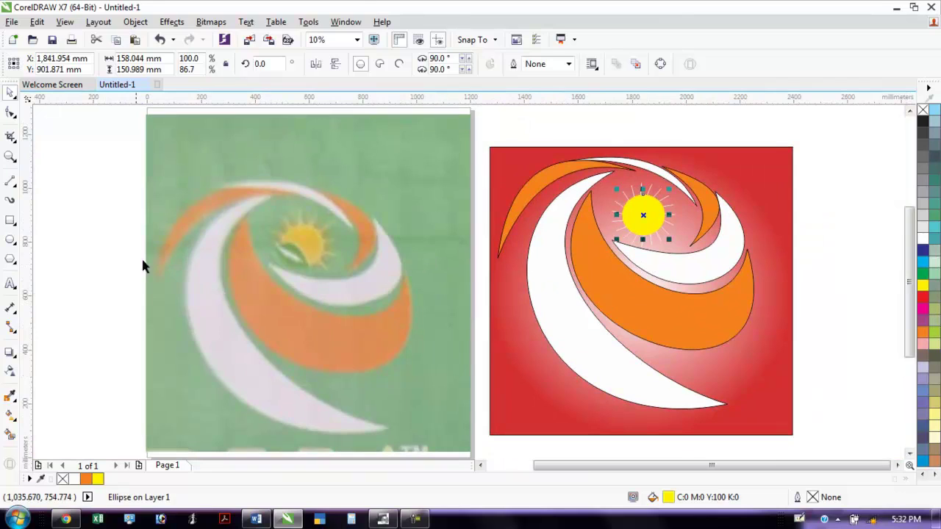
left_click(11, 186)
left_click(69, 272)
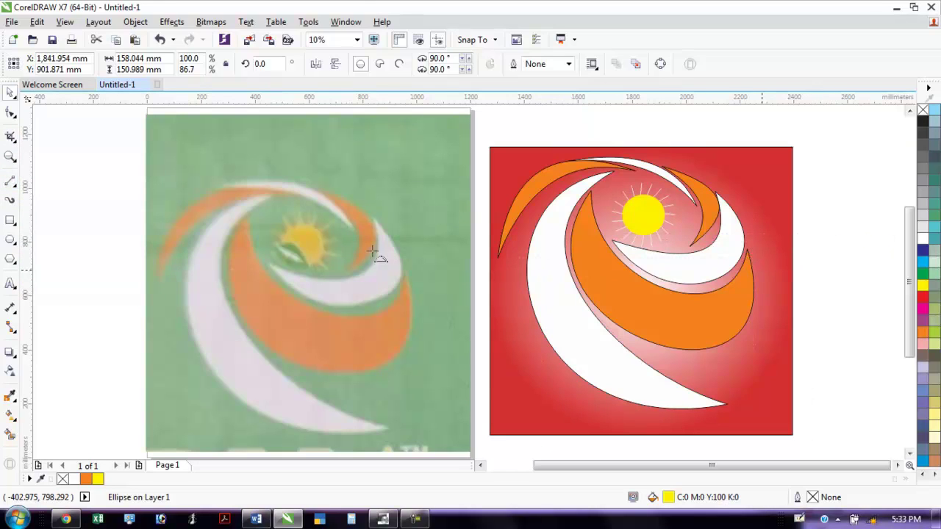
left_click_drag(277, 246, 317, 268)
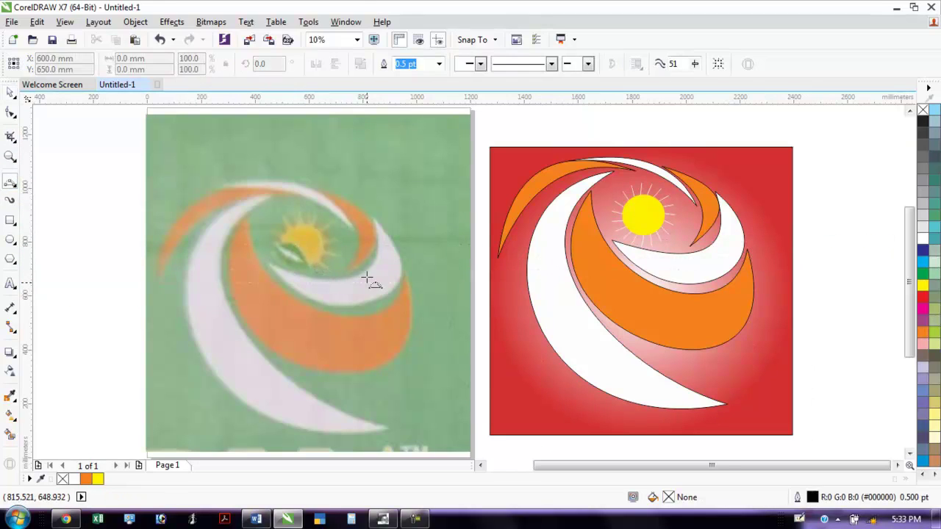
scroll(291, 258, "up", 2)
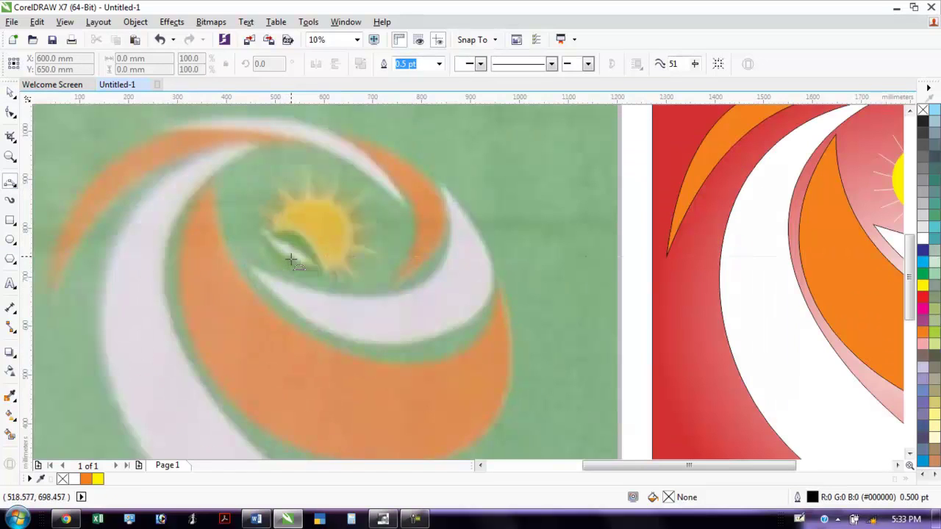
left_click_drag(263, 222, 316, 271)
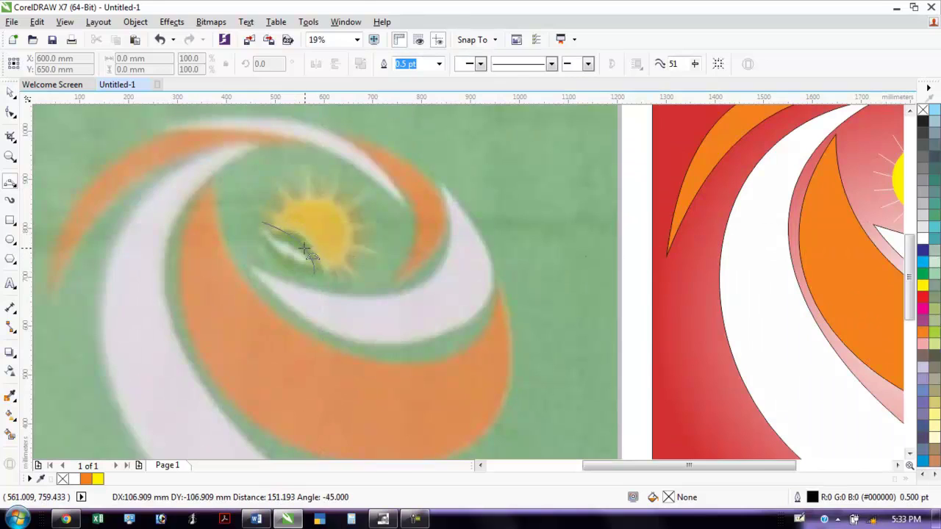
left_click(305, 250)
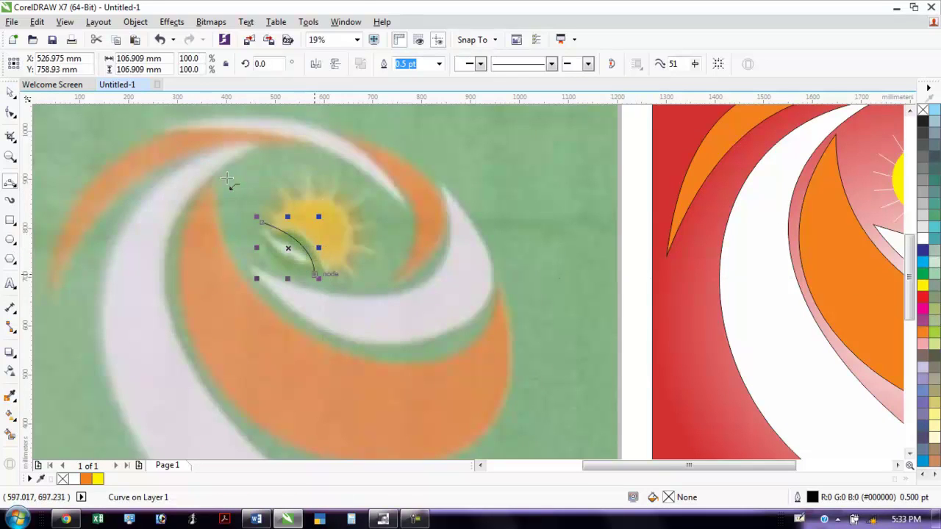
Close the leaf with a lower 3-point curve between the same endpoints and add a straight centre vein from tip to tip
left_click_drag(315, 275, 262, 222)
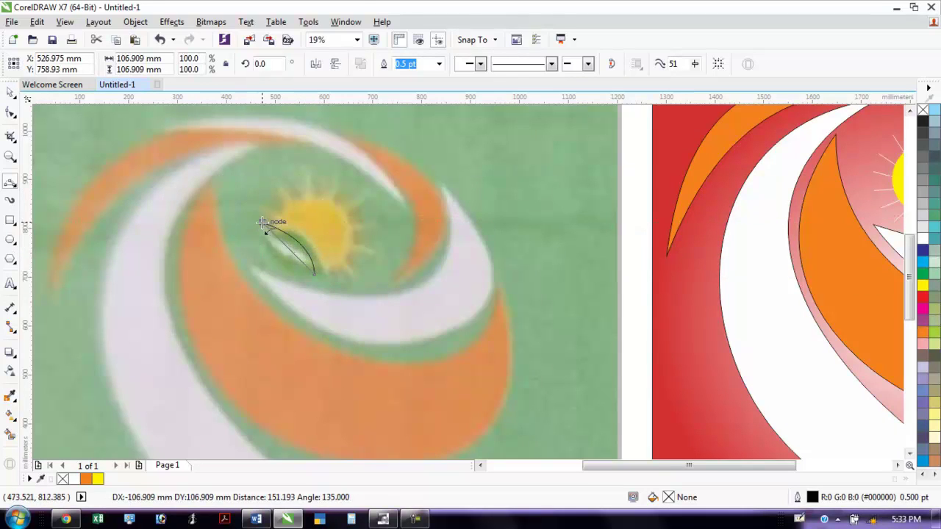
left_click(277, 255)
left_click_drag(262, 222, 315, 274)
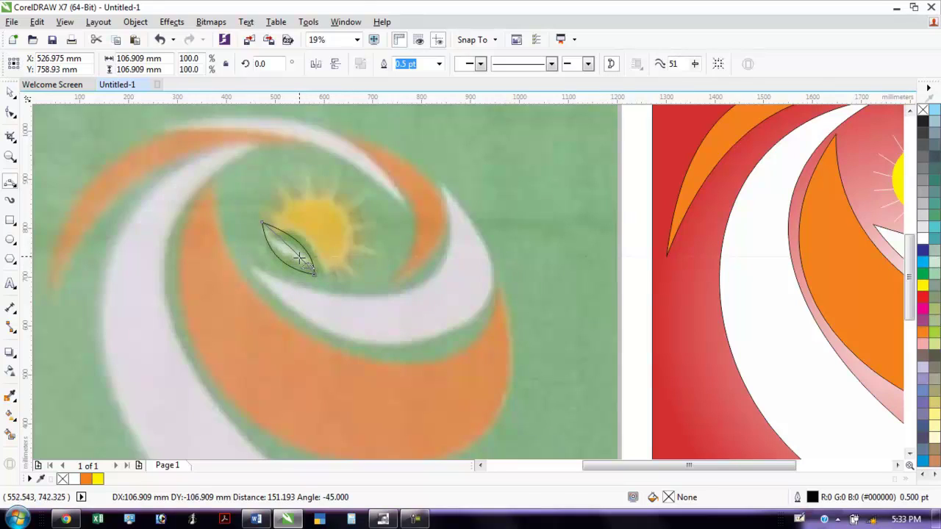
left_click(295, 261)
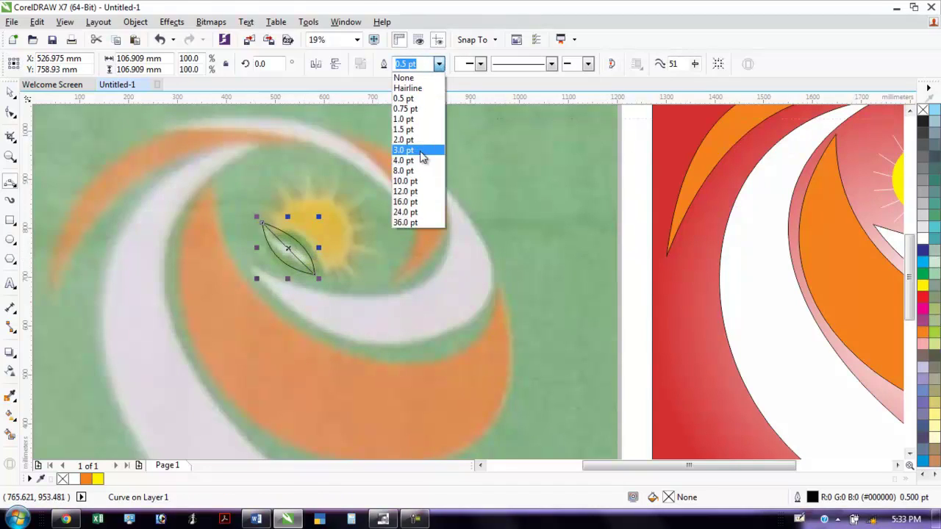
Set the leaf vein's outline width to 12.0 pt and its outline colour to white
left_click(421, 155)
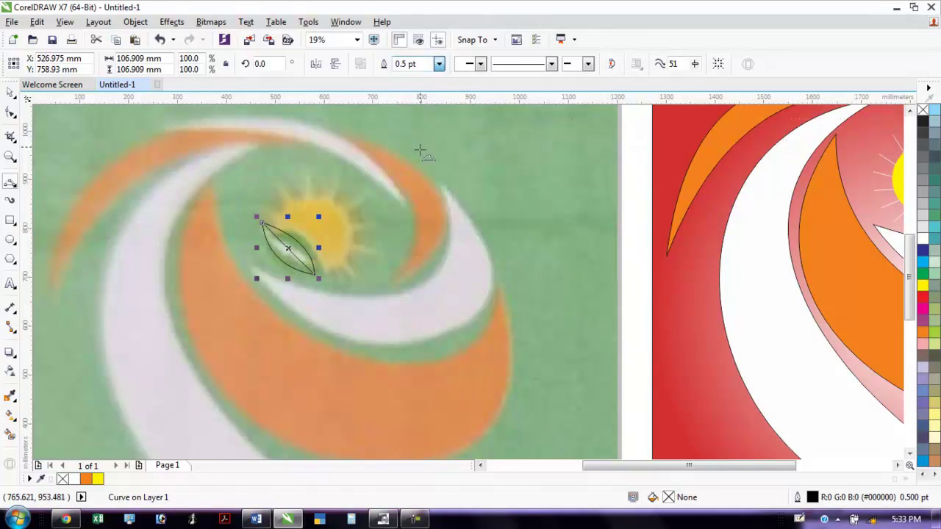
left_click(439, 64)
left_click(422, 191)
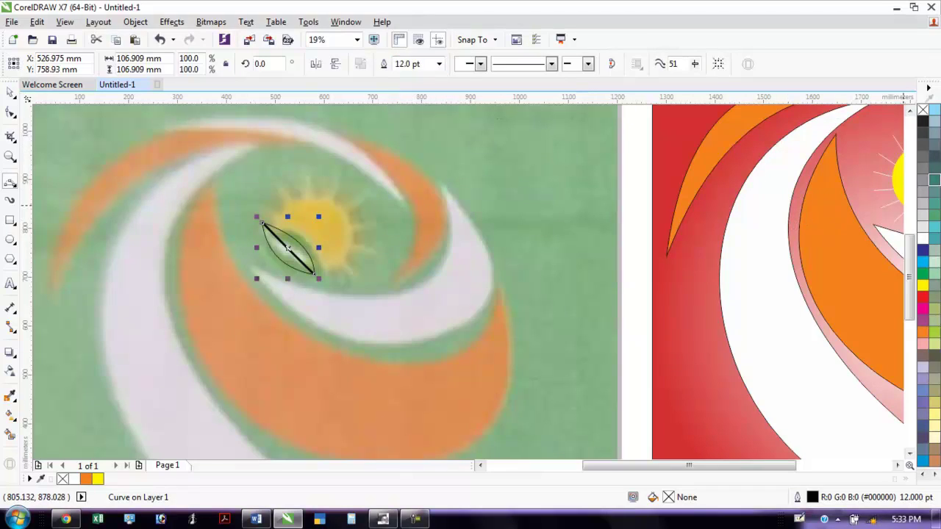
right_click(924, 239)
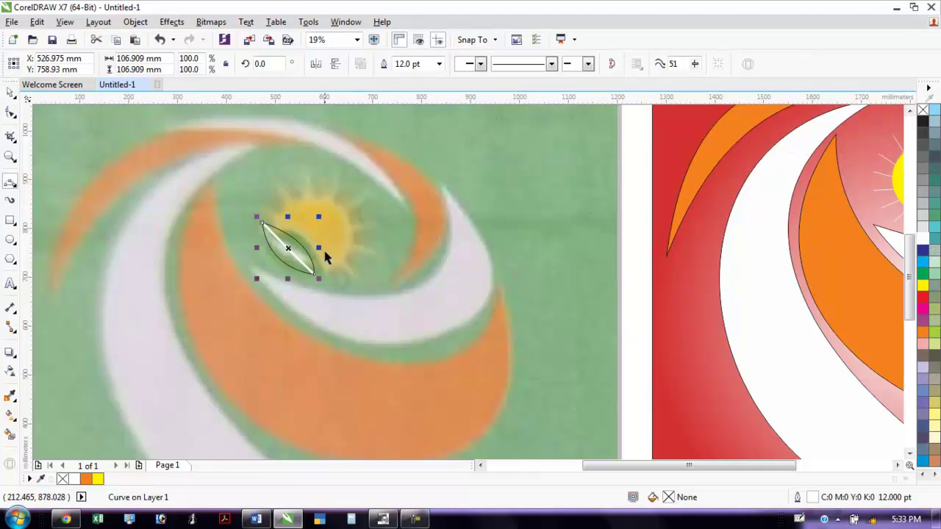
Fill the leaf shape with green and remove its black outline
left_click(298, 262)
left_click(307, 251)
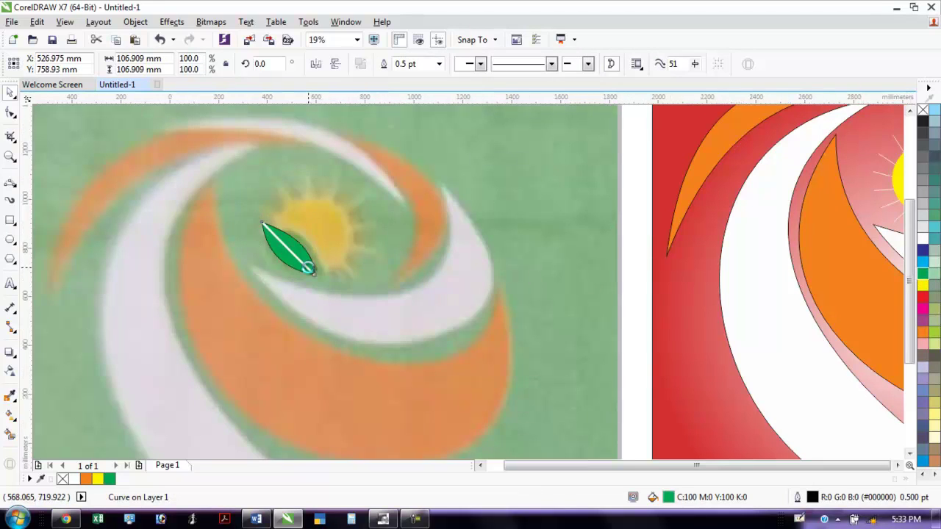
scroll(311, 273, "down", 2)
key("Escape")
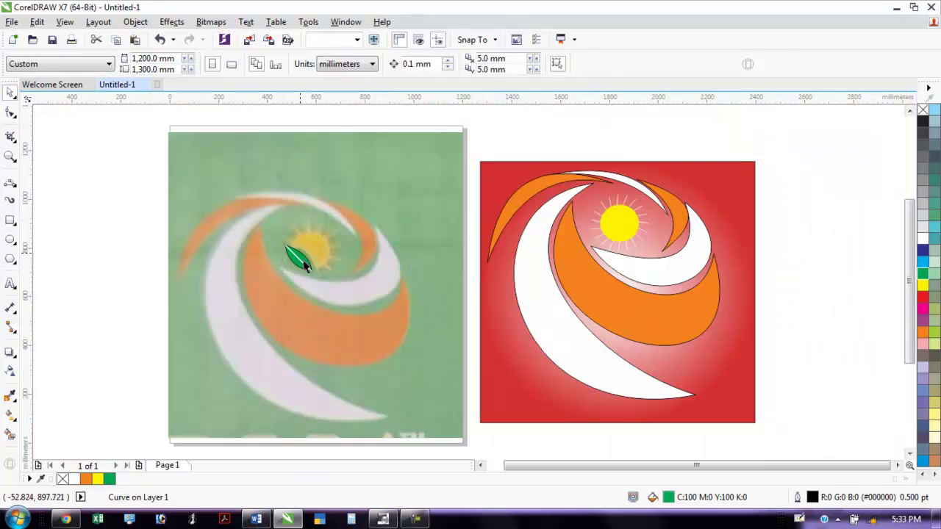
left_click(307, 264)
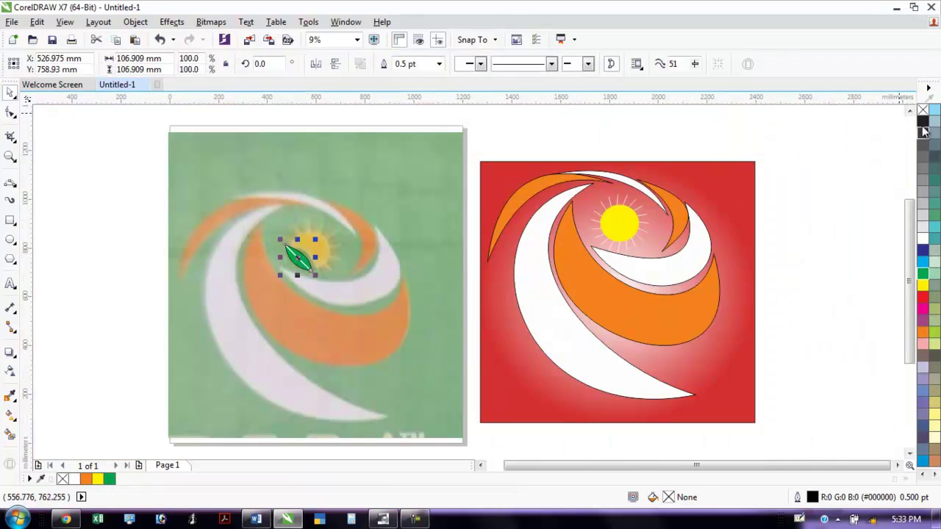
Move the leaf and its vein onto the lower part of the sun in the red artwork, rotated about 22° counterclockwise
left_click_drag(138, 202, 378, 314)
left_click_drag(298, 258, 612, 235)
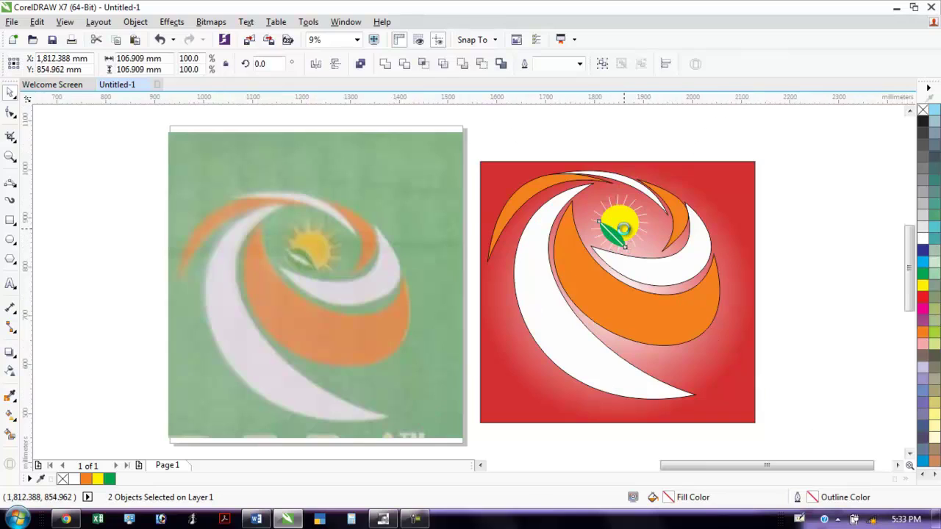
scroll(624, 224, "up", 3)
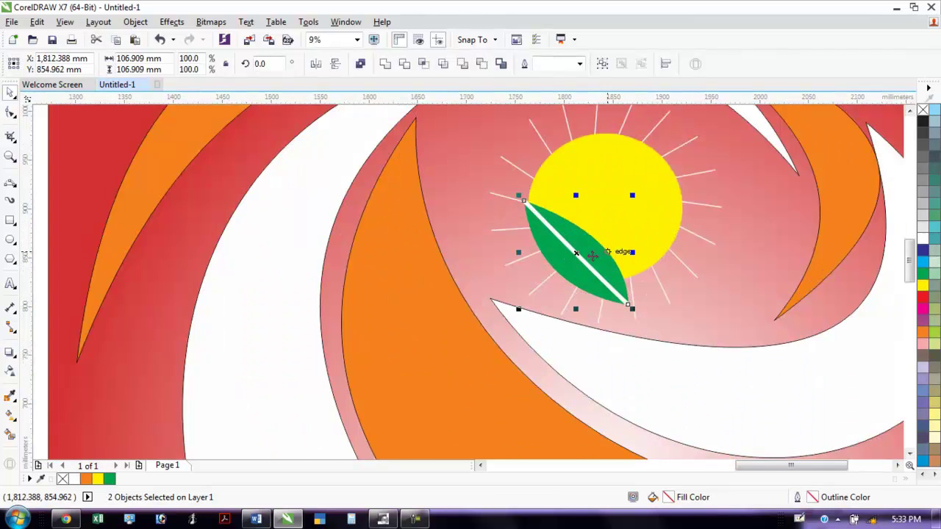
left_click(592, 257)
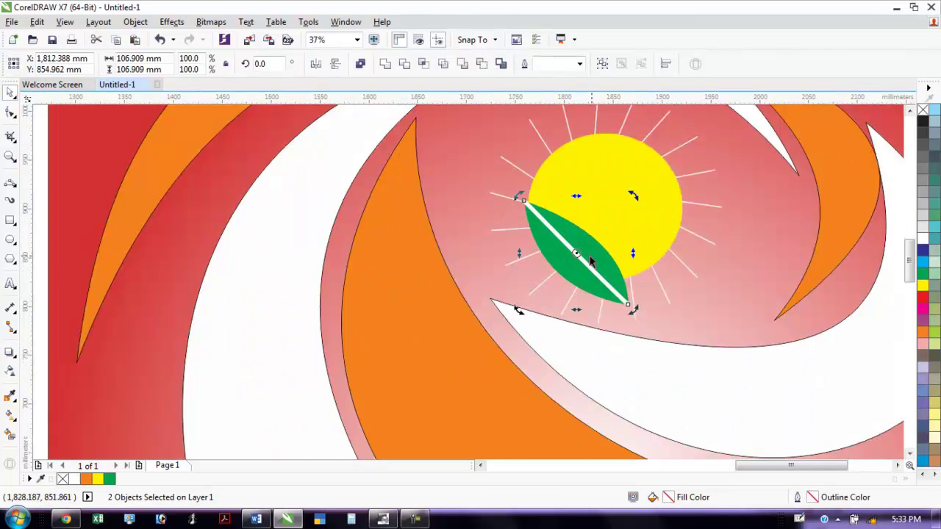
left_click_drag(635, 200, 612, 184)
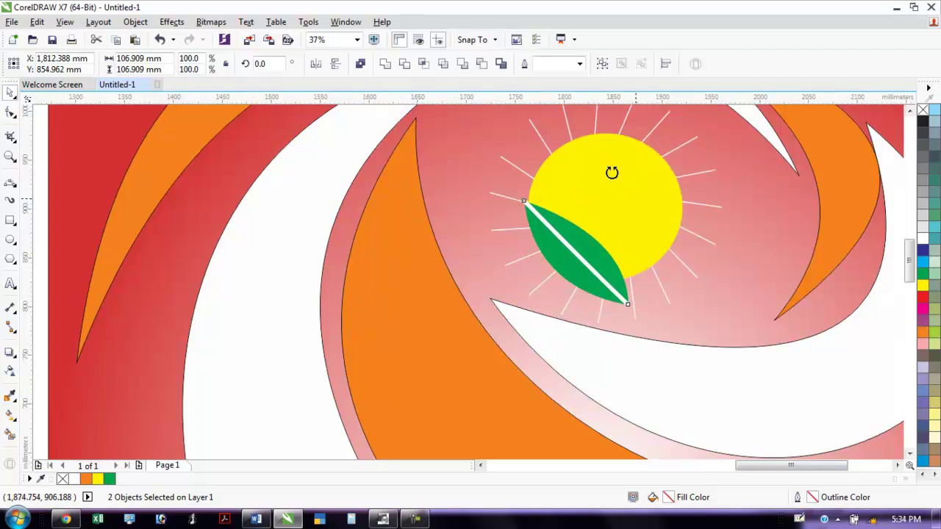
left_click_drag(614, 243, 614, 241)
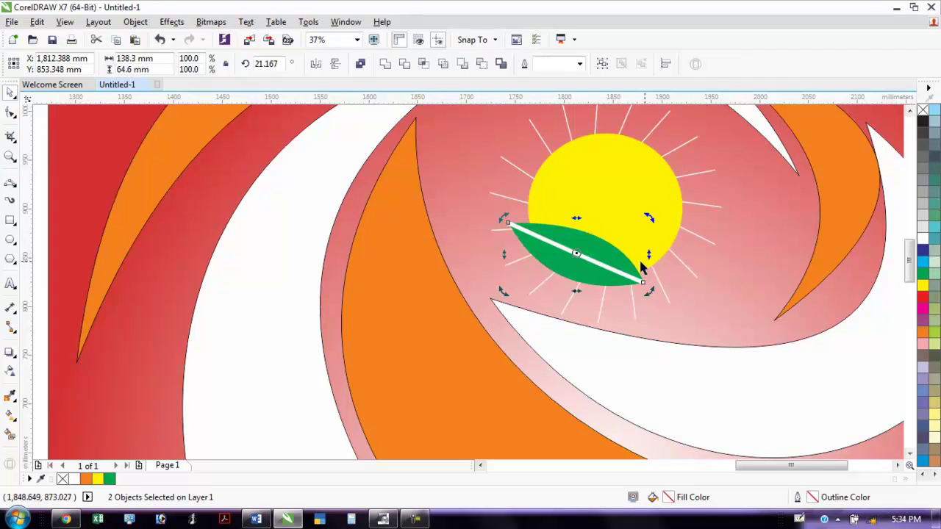
left_click_drag(597, 258, 666, 219)
left_click(617, 265)
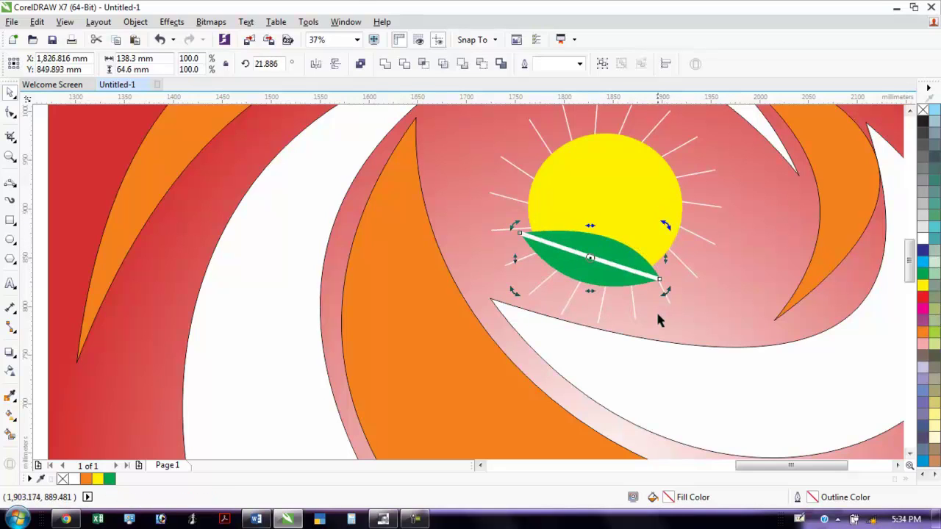
Delete the two white sun rays sticking out below the middle of the leaf, keeping the red gradient background
left_click(571, 291)
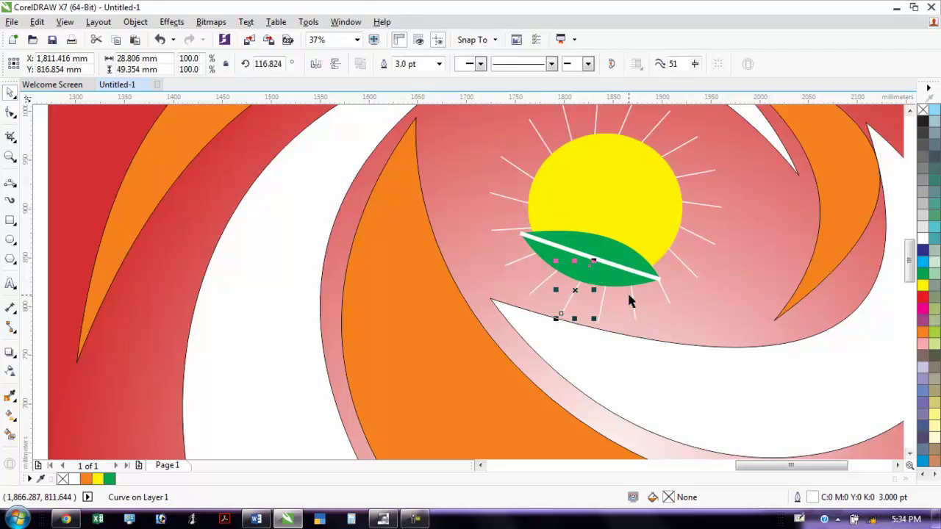
left_click(559, 283)
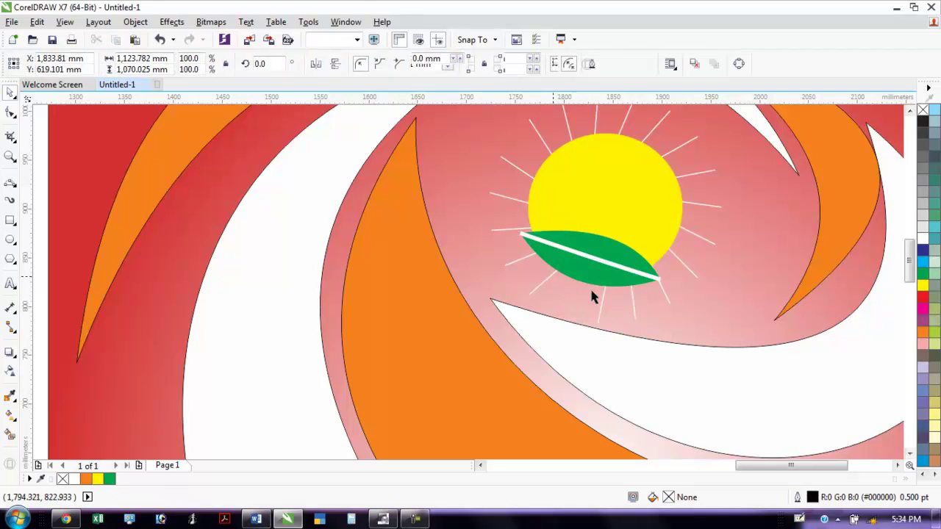
left_click(603, 298)
key("Delete")
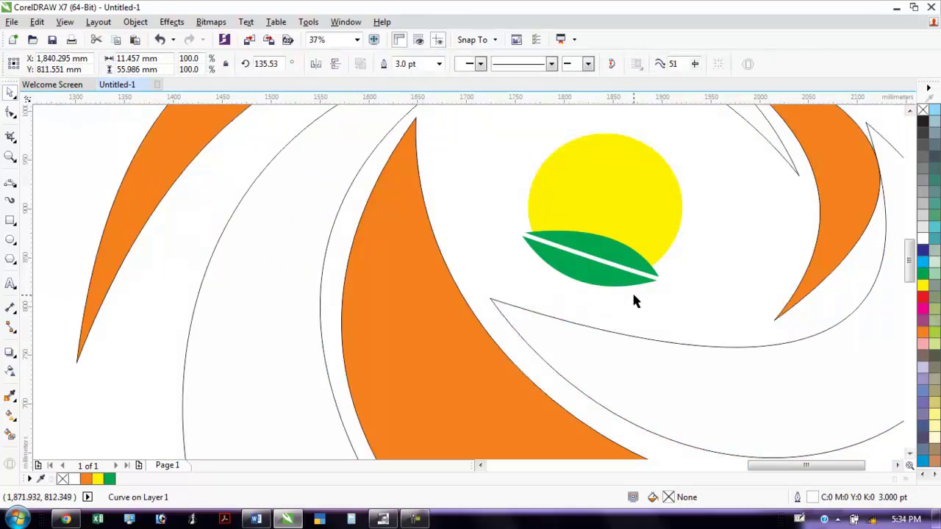
key("ctrl+z")
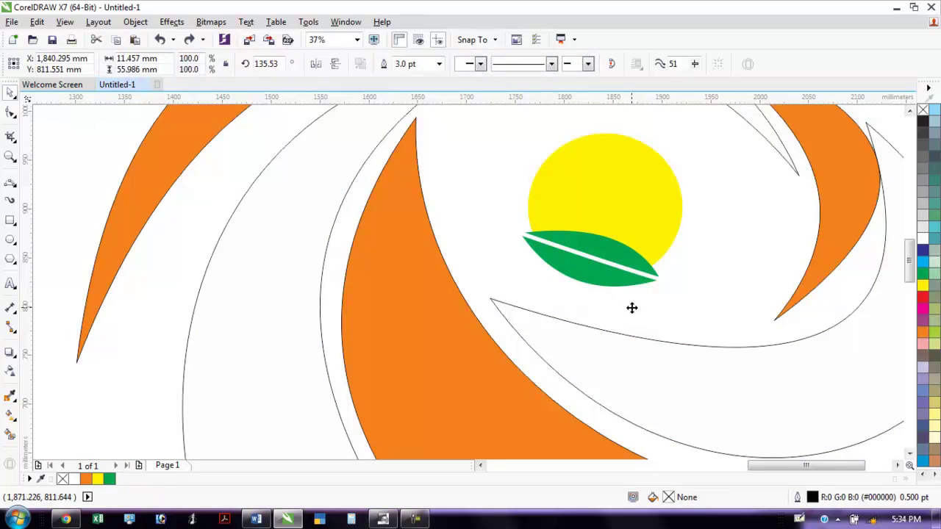
left_click(602, 304)
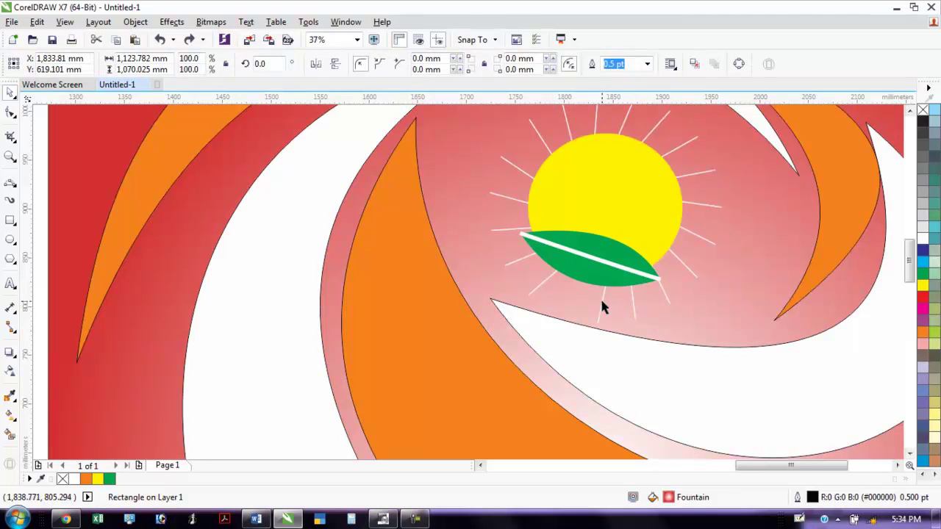
Delete the white sun ray that sticks out below the right half of the leaf
left_click(630, 305)
key("Delete")
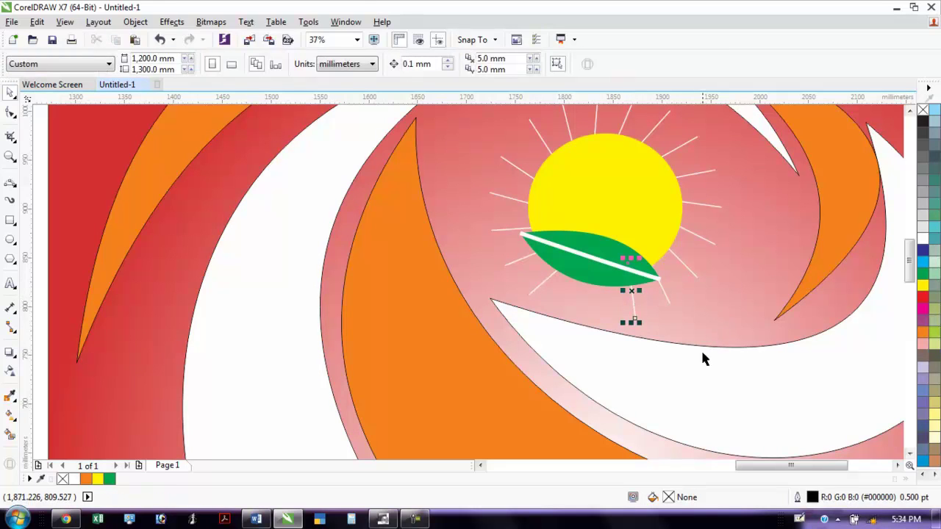
left_click(676, 298)
left_click(663, 287)
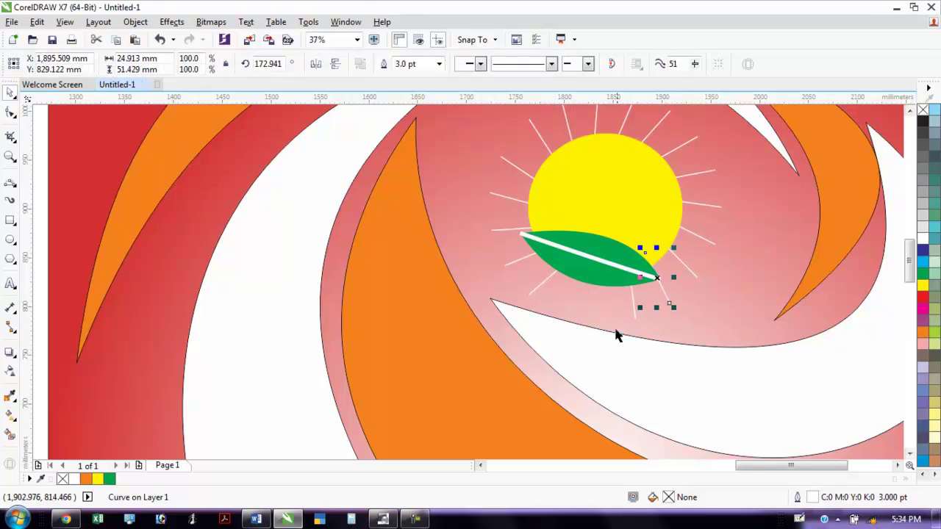
left_click(549, 275)
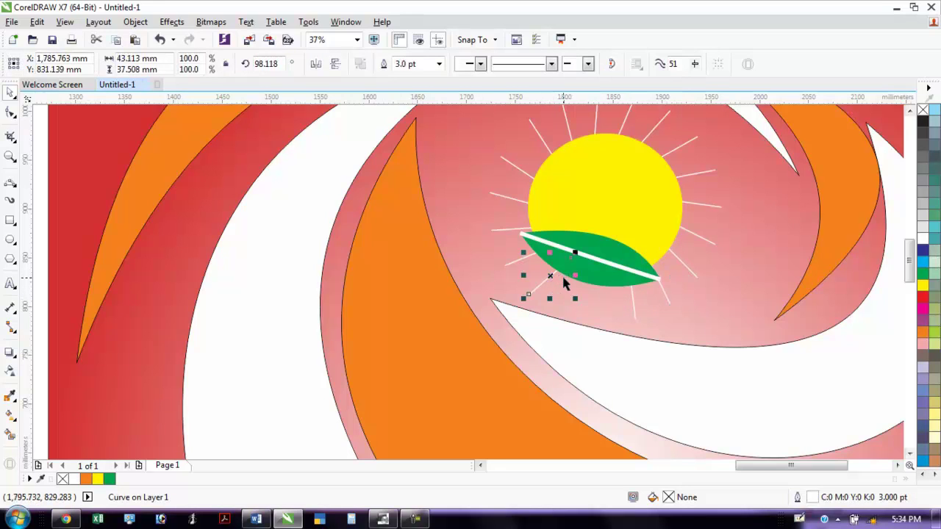
left_click(632, 305)
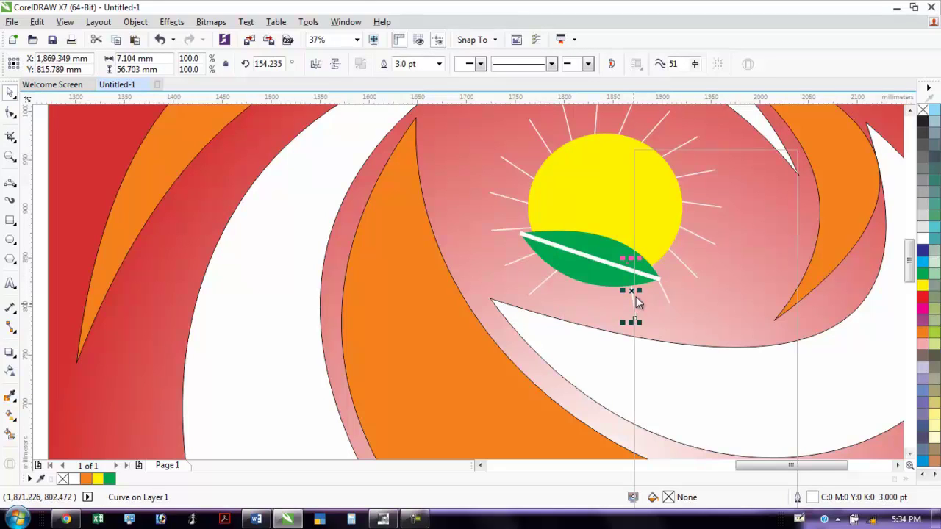
right_click(633, 304)
left_click(671, 304)
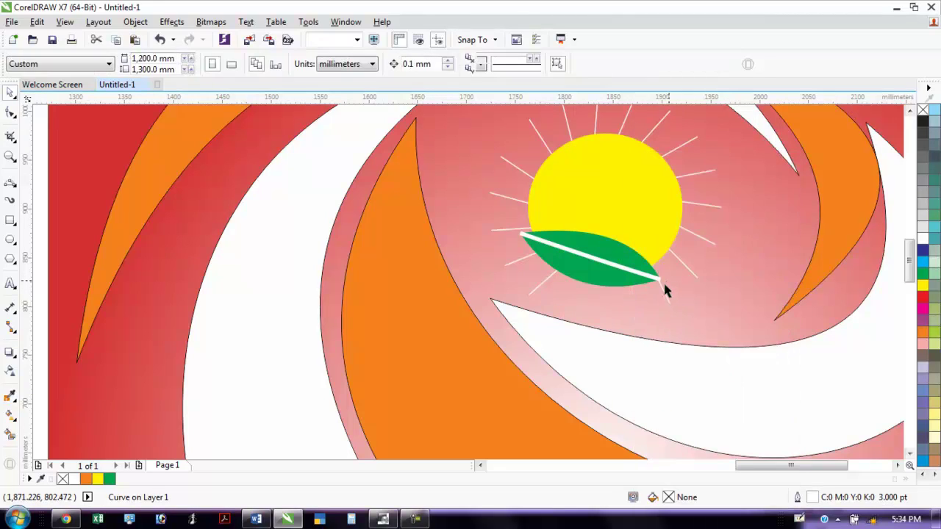
Delete the remaining sun rays at the leaf's right tip and below its left half
left_click(665, 295)
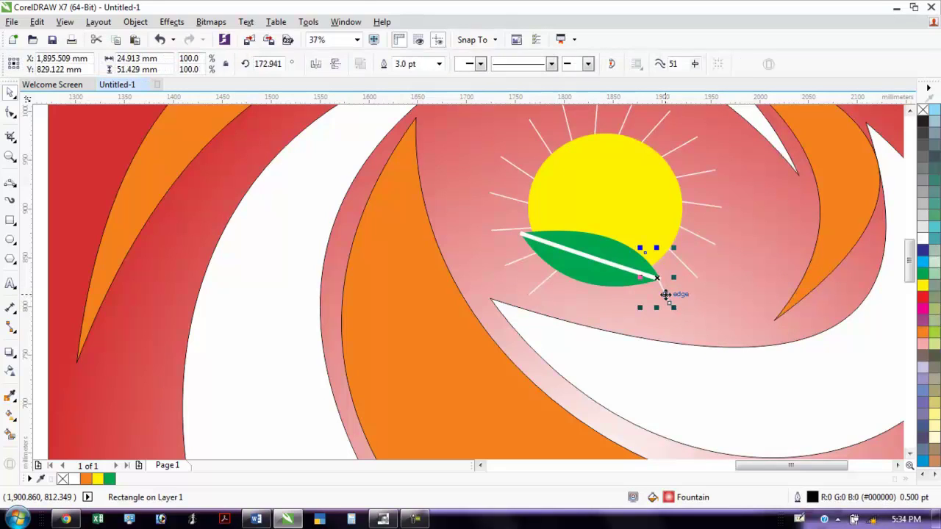
left_click(667, 295)
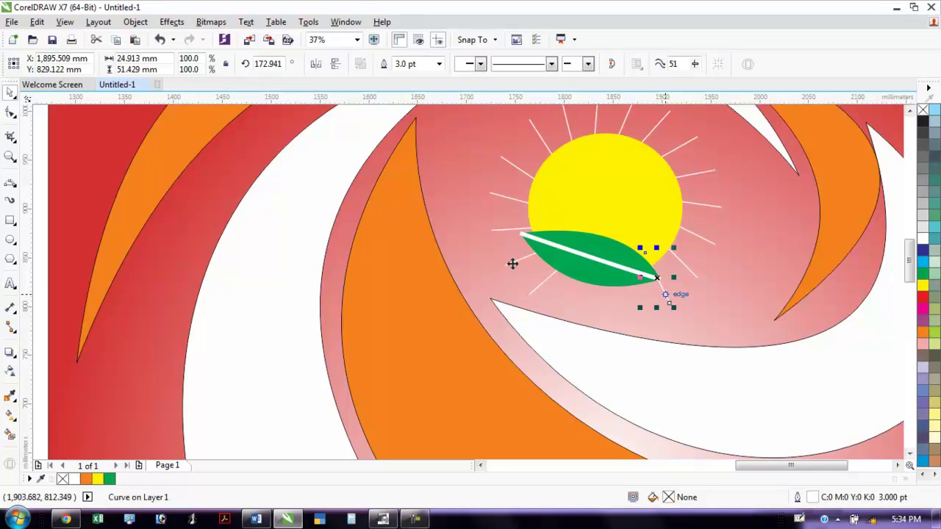
key("Delete")
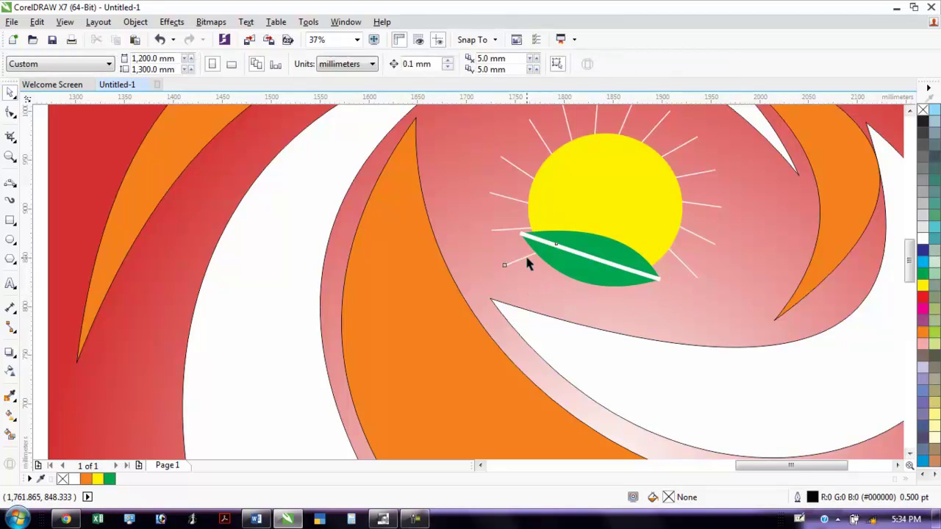
left_click(526, 263)
key("Delete")
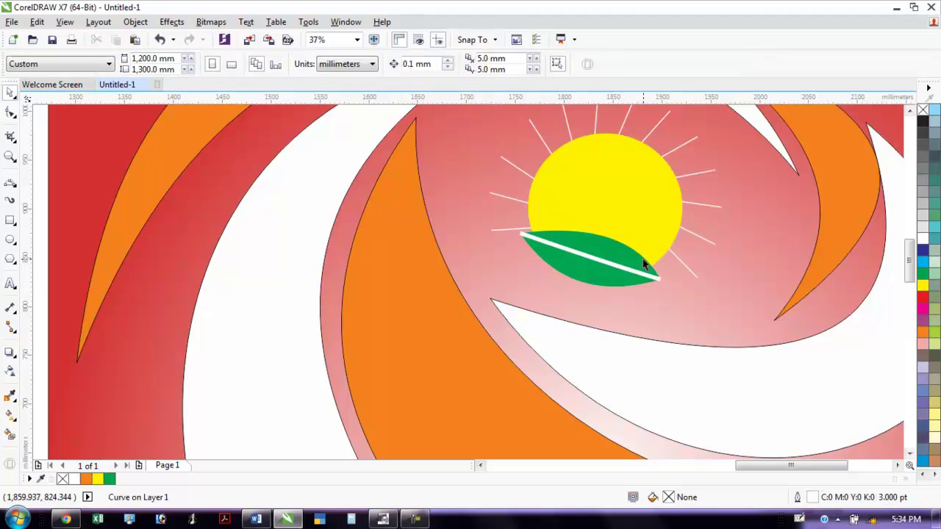
Select all six orange and white crescents together and remove their black outlines
scroll(698, 280, "down", 2)
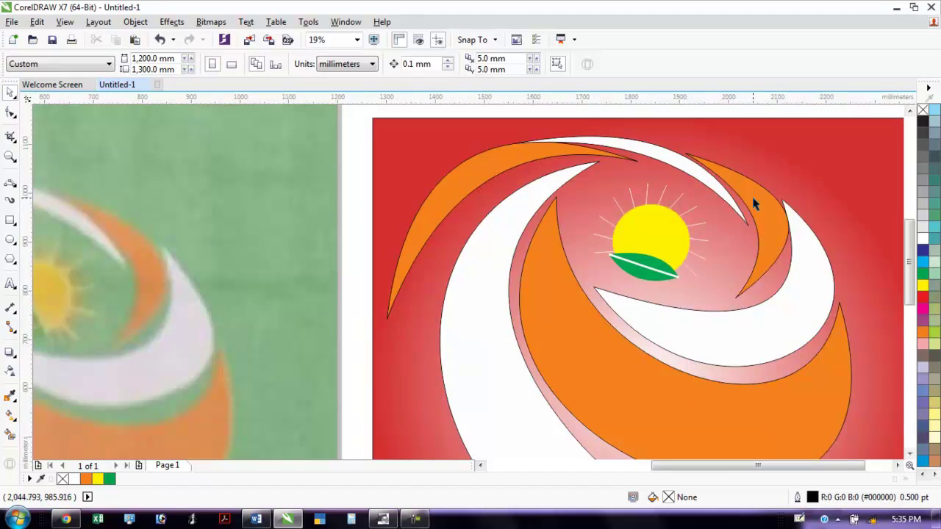
left_click(761, 212)
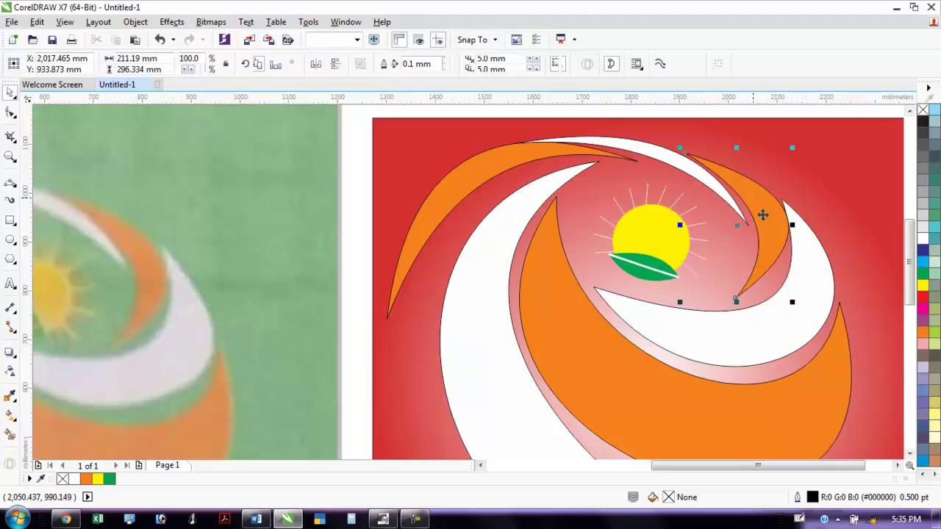
left_click(809, 301, "shift")
left_click(511, 384, "shift")
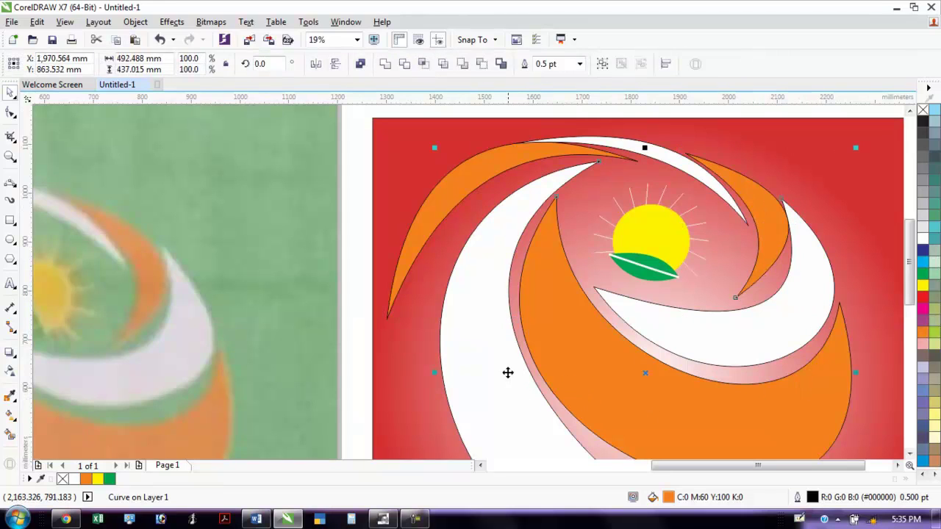
left_click(477, 193, "shift")
left_click(615, 153, "shift")
left_click(620, 147, "shift")
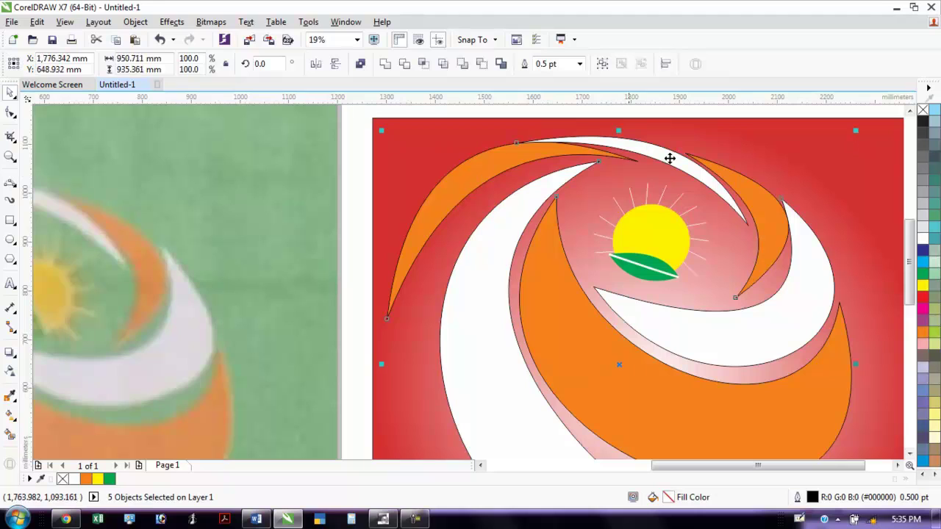
right_click(923, 109)
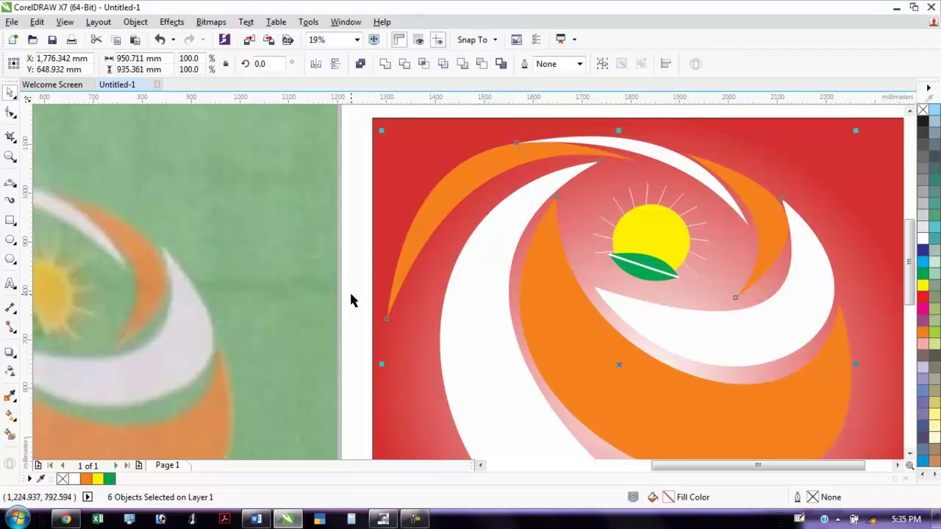
Replace the background rectangle's red gradient with a uniform muted green fill, C:20 M:0 Y:40 K:20
scroll(351, 294, "down", 1)
key("F4")
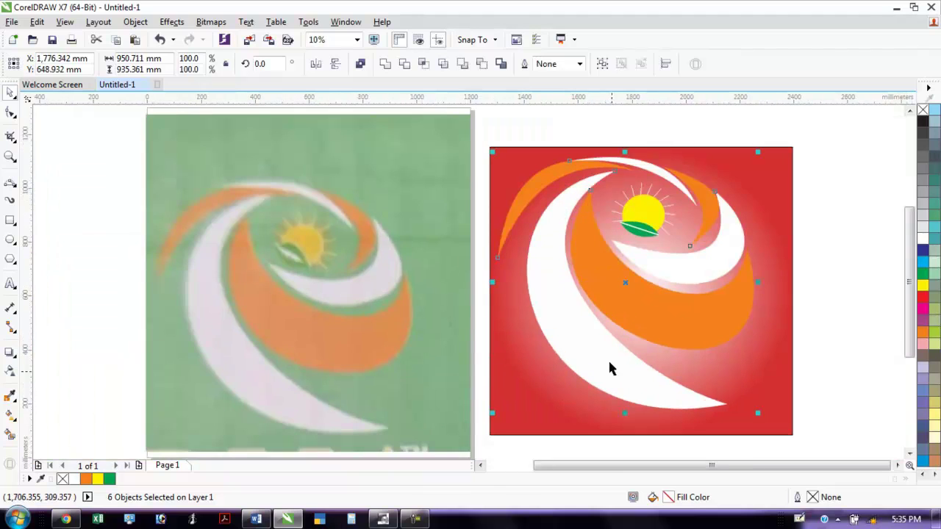
left_click(791, 286)
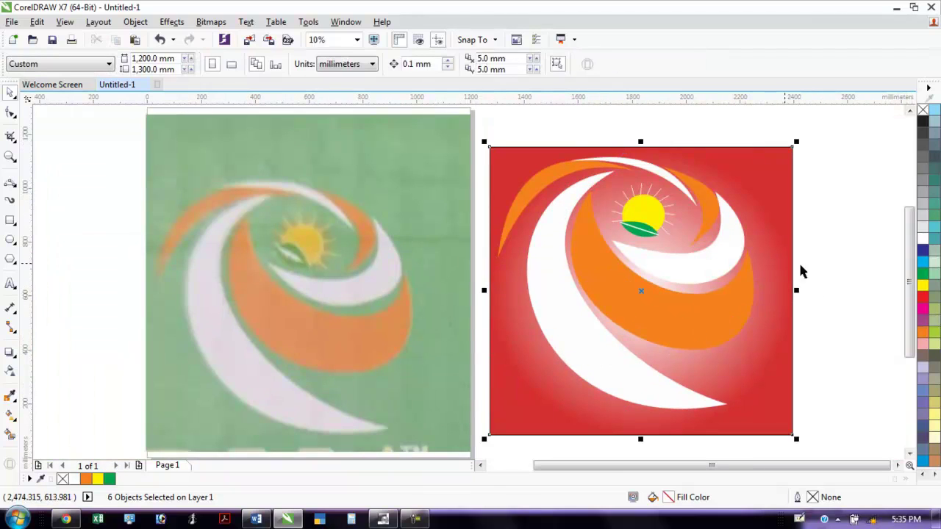
left_click(923, 275)
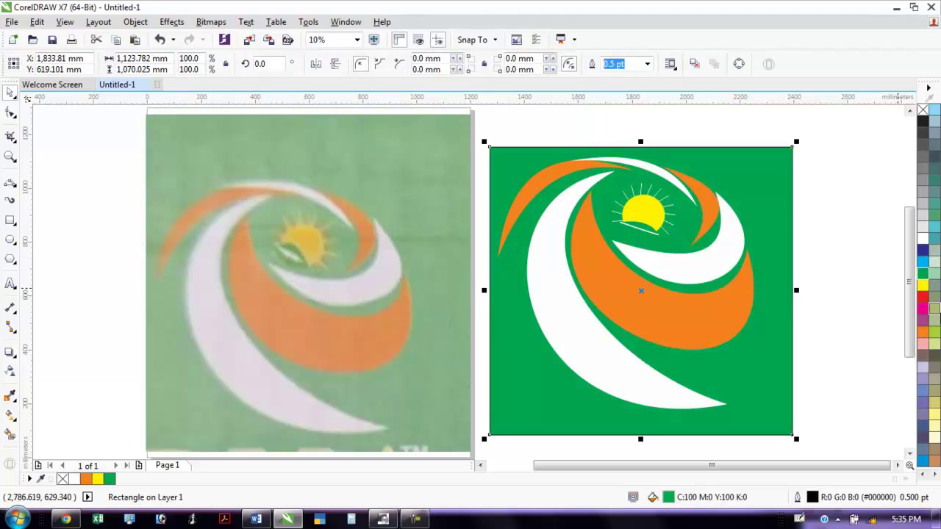
left_click(934, 321)
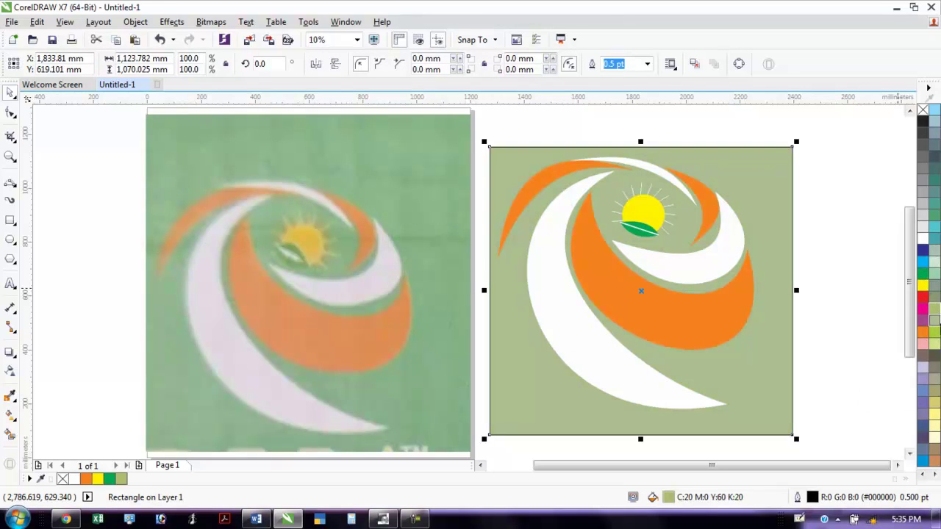
left_click(777, 321)
Delete the green reference photo and move the complete redrawn logo with its background onto the page in its place
left_click(436, 219)
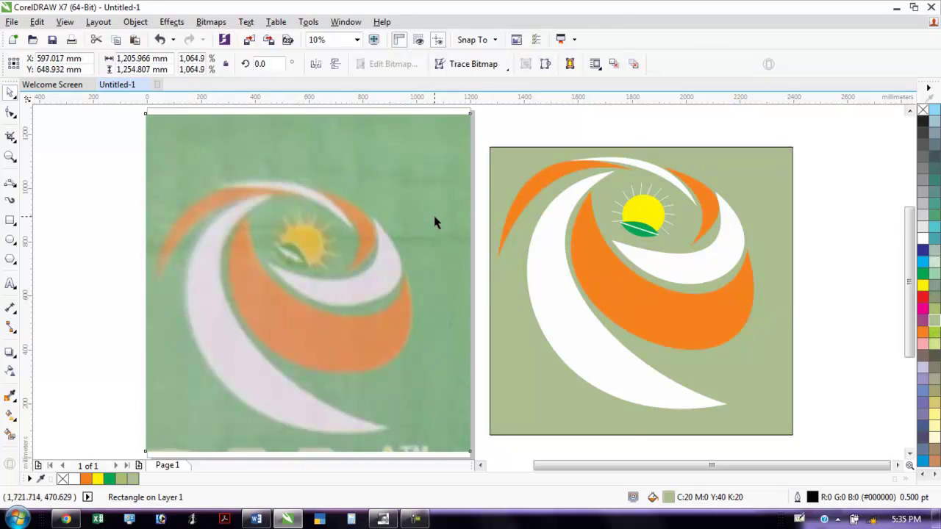
key("Delete")
left_click_drag(831, 122, 471, 445)
left_click_drag(581, 361, 260, 345)
left_click_drag(471, 352, 471, 351)
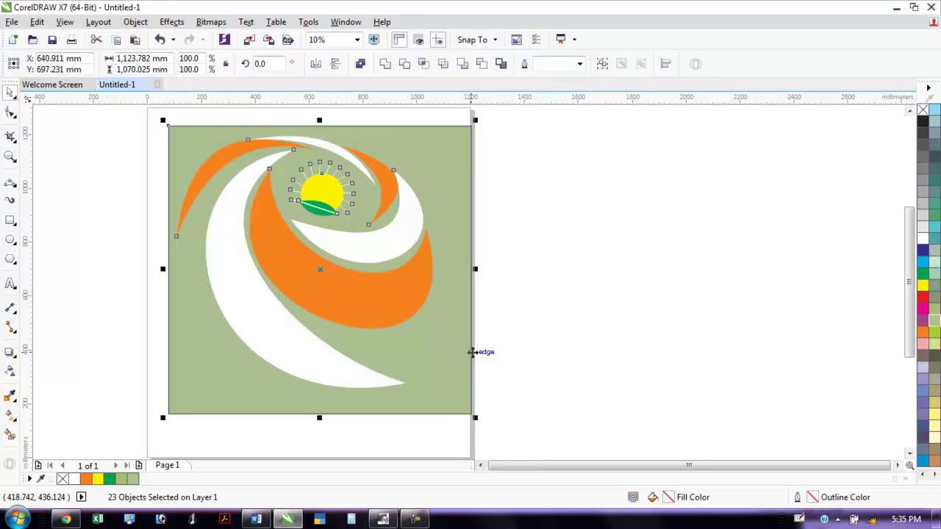
View the finished logo in full-screen preview
key("shift+F2")
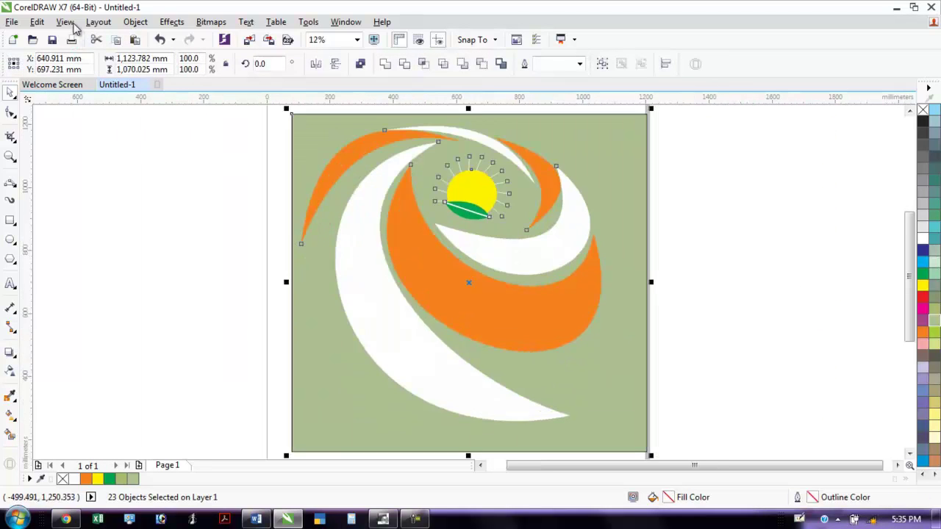
left_click(97, 22)
left_click(98, 22)
left_click(65, 23)
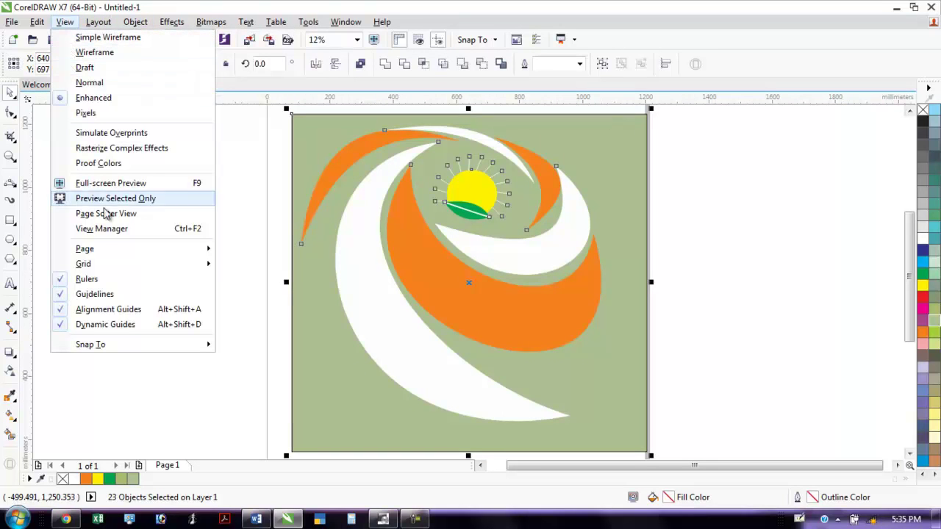
left_click(70, 183)
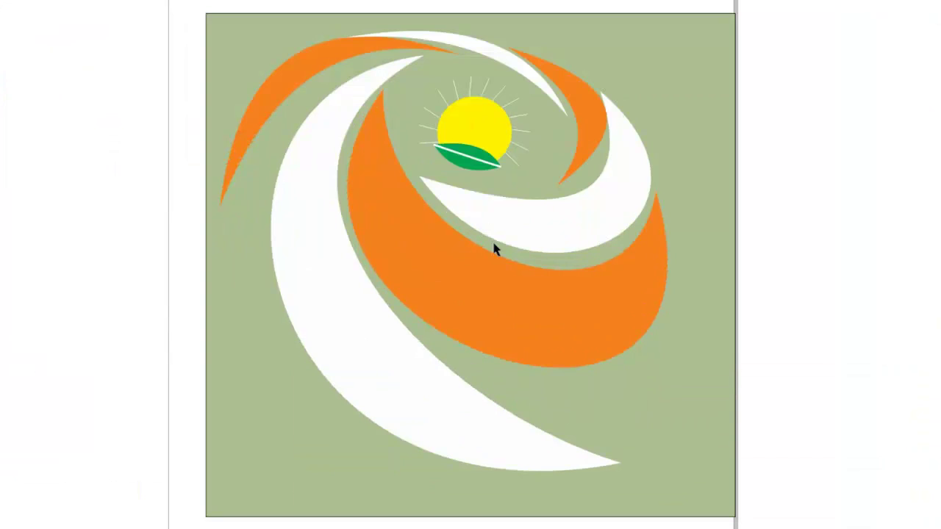